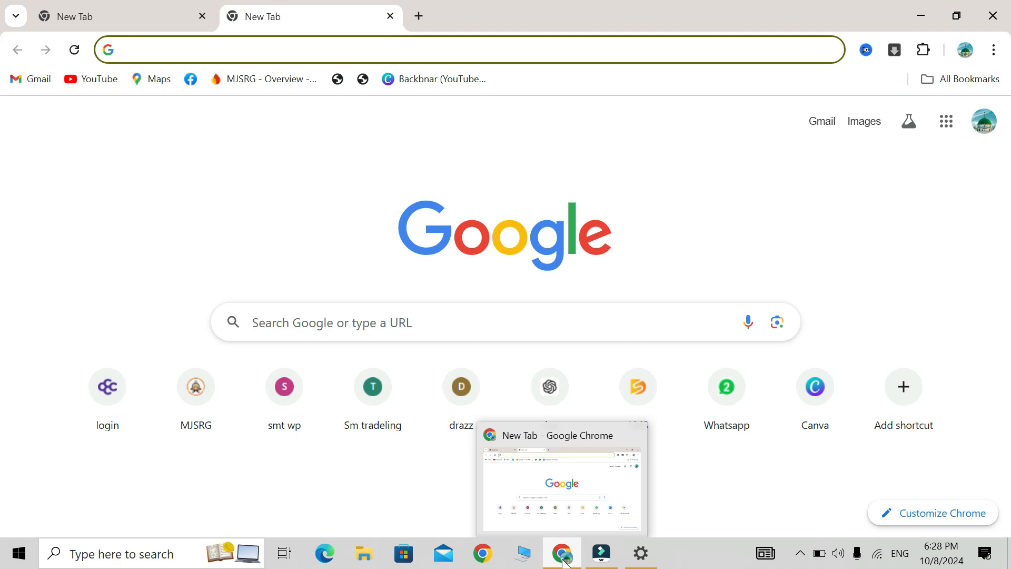
# - Search Google for Canva and open the Canva website from the search results
pyautogui.click(209, 54)
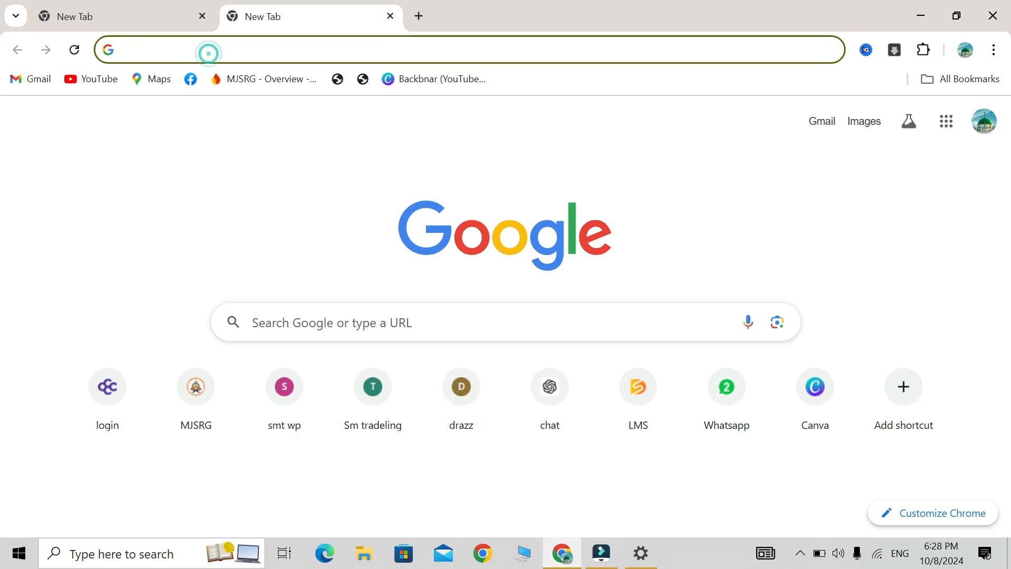
pyautogui.write('canva.com')
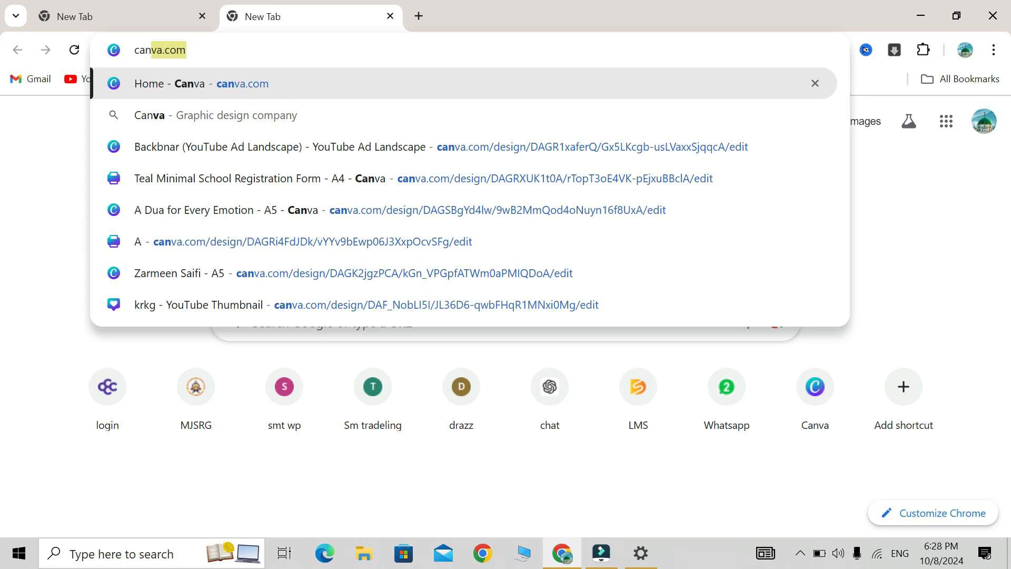
pyautogui.click(274, 115)
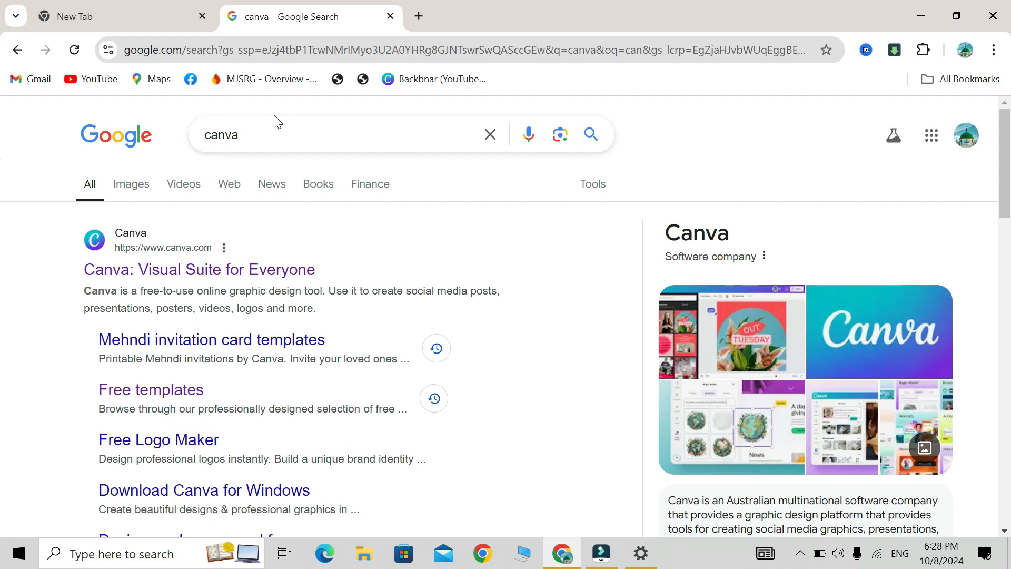
pyautogui.click(168, 274)
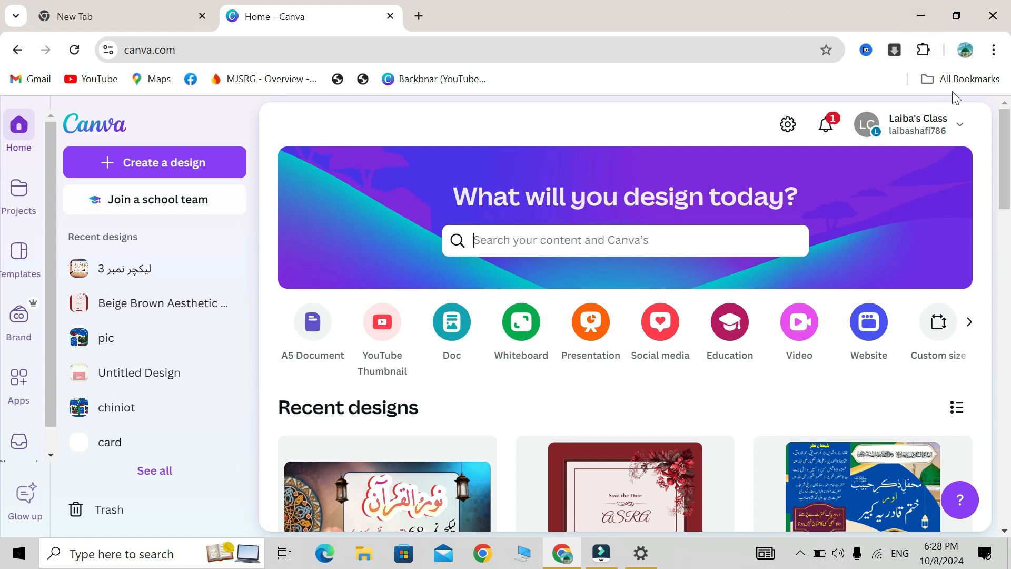
# - Check the signed-in browser profile and the site's web address, and look over the Canva home page
pyautogui.click(966, 50)
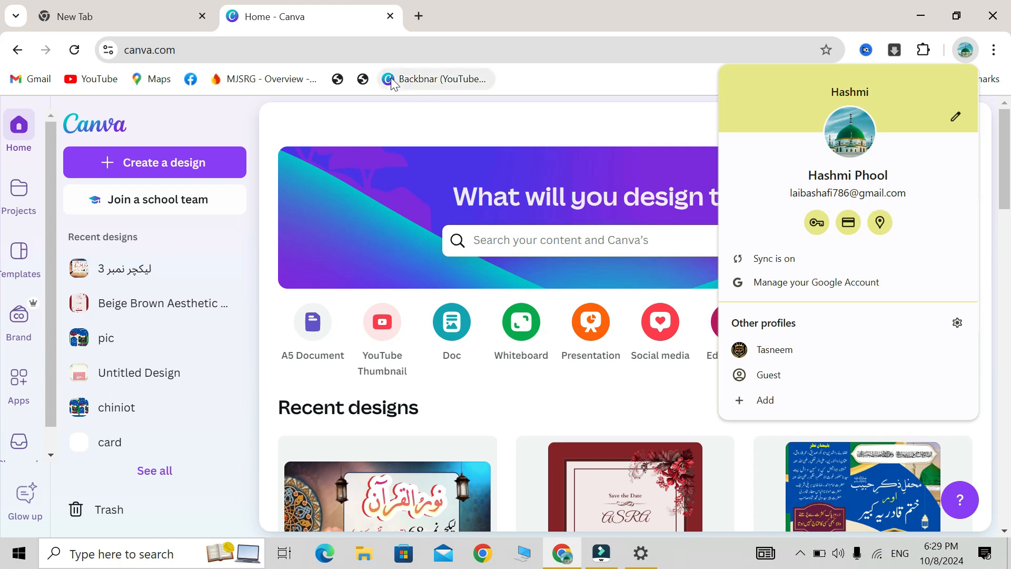
pyautogui.doubleClick(271, 46)
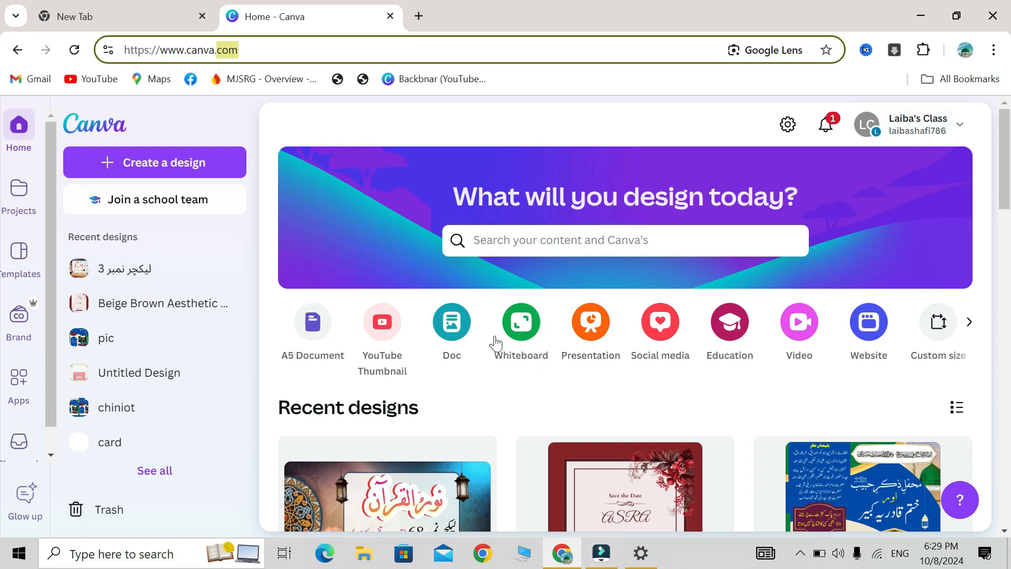
pyautogui.scroll(-3, 493, 340)
pyautogui.scroll(-3, 493, 343)
pyautogui.scroll(6, 492, 343)
# - Open a new browser tab
pyautogui.click(418, 16)
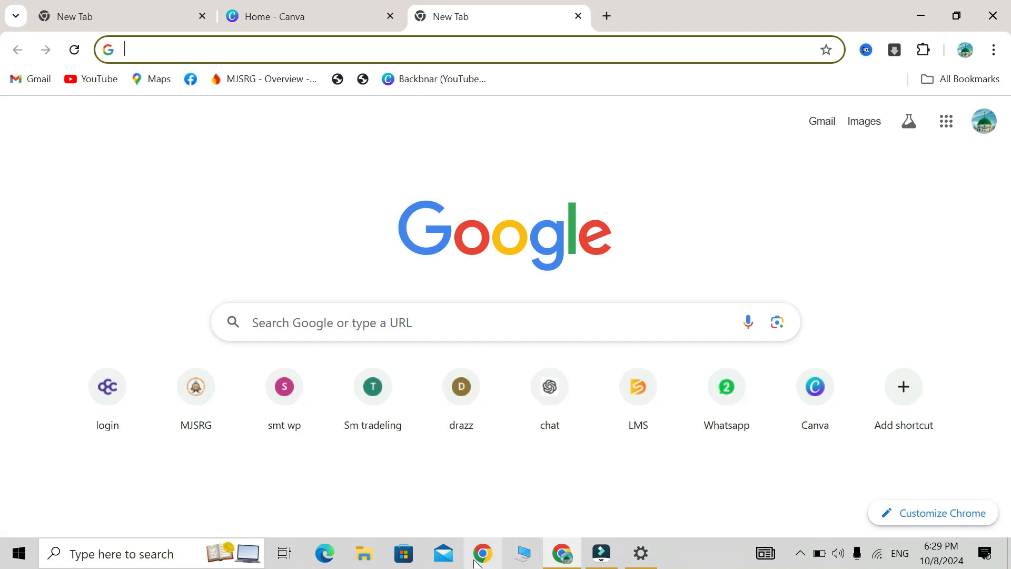
pyautogui.click(920, 437)
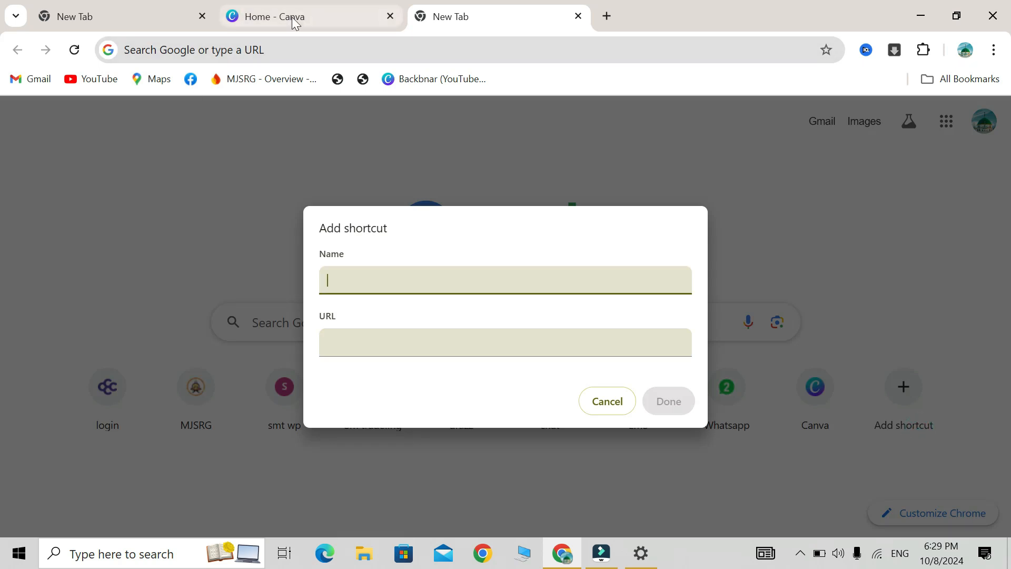
pyautogui.click(295, 22)
pyautogui.click(264, 50)
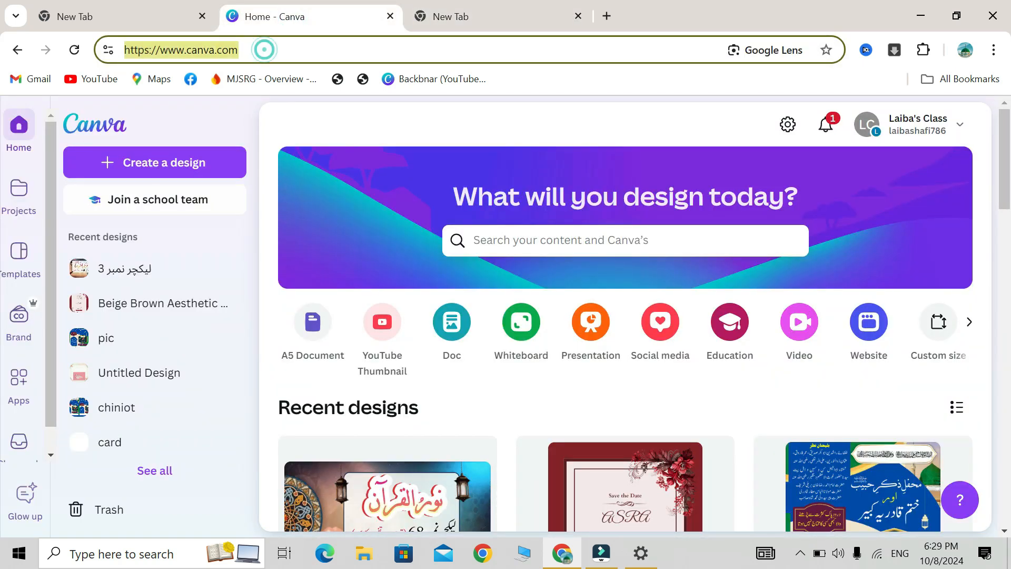
pyautogui.click(482, 4)
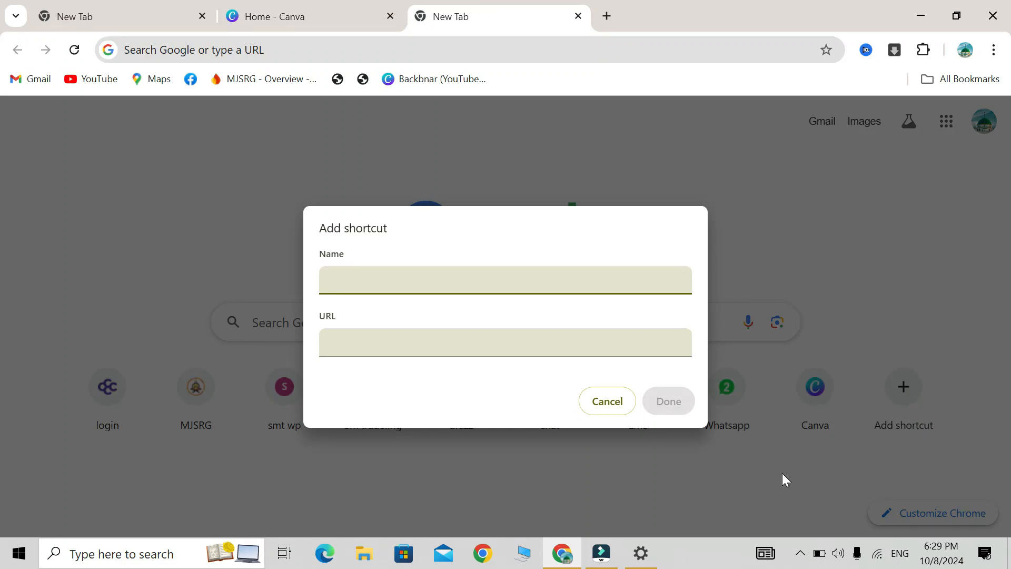
pyautogui.click(464, 235)
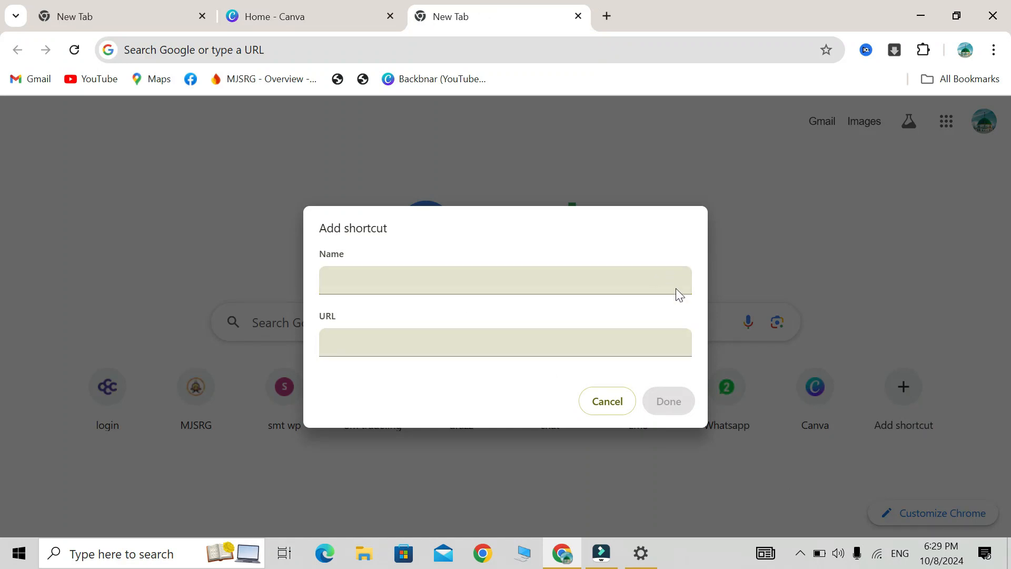
pyautogui.click(607, 402)
# - Remove the existing Canva shortcut from the new tab page
pyautogui.moveTo(846, 409)
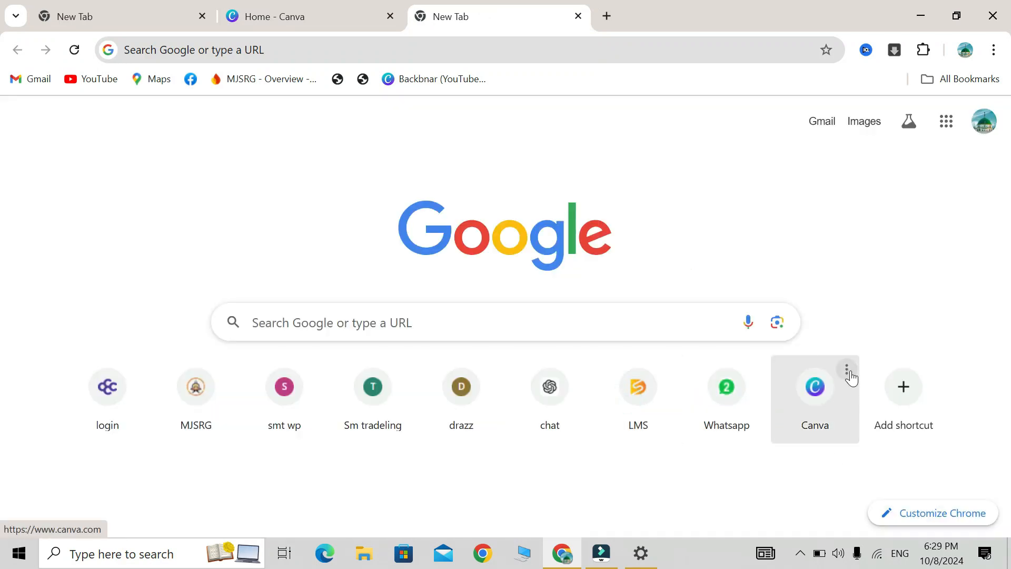
pyautogui.click(847, 370)
pyautogui.click(798, 407)
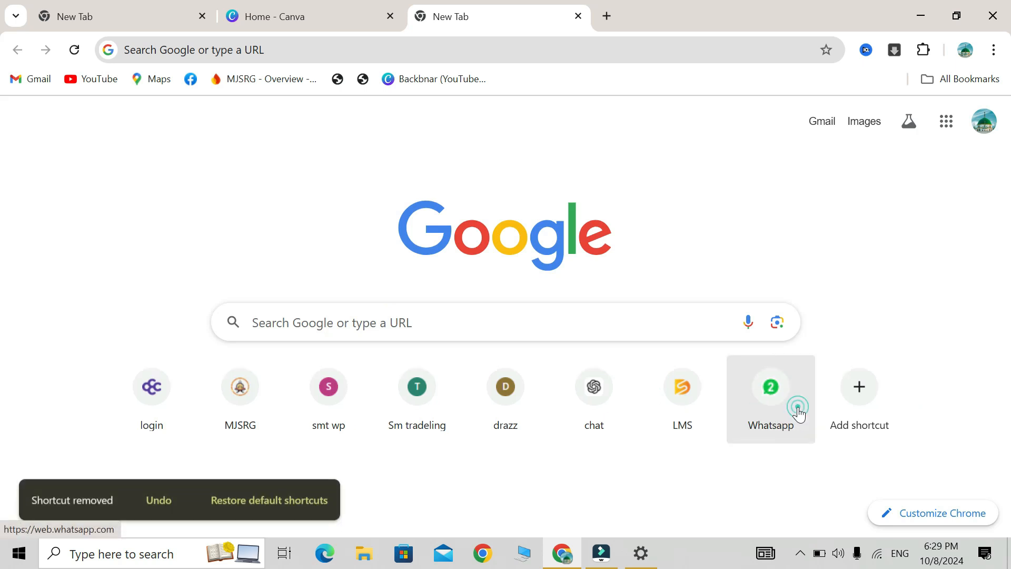
# - Start a new shortcut on the new tab page and copy the web address of the open Canva home page
pyautogui.click(875, 396)
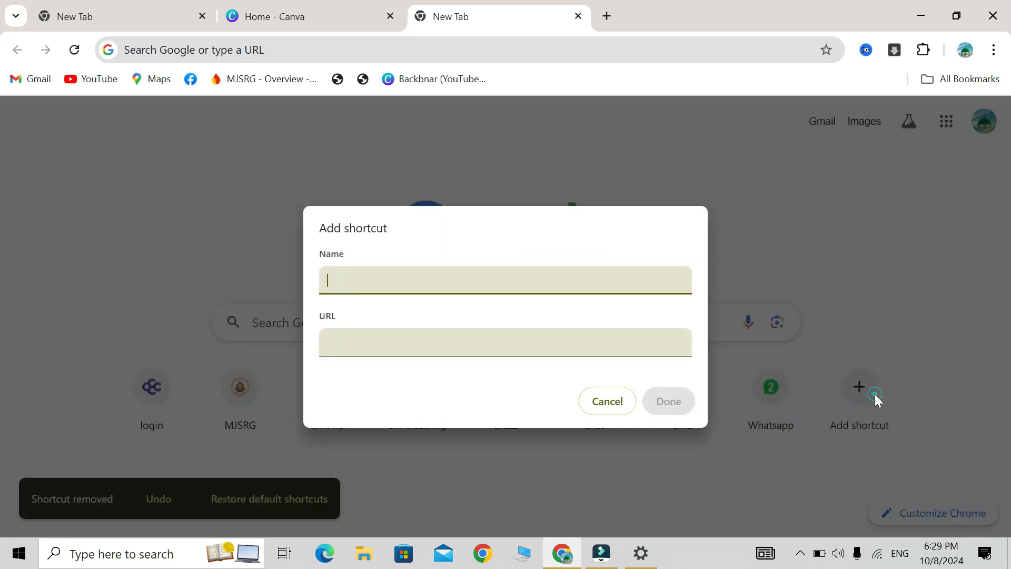
pyautogui.click(293, 10)
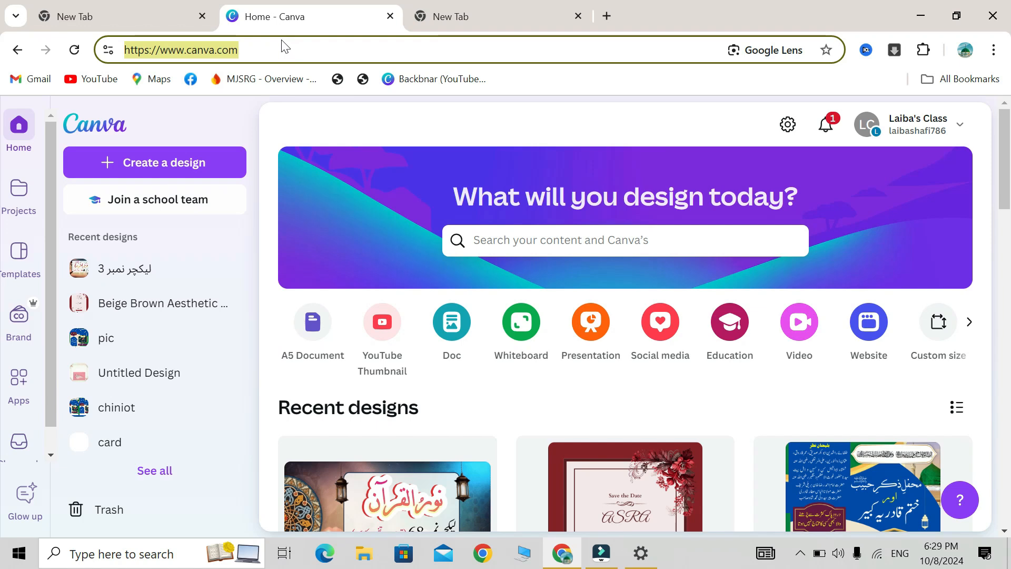
pyautogui.click(233, 50)
pyautogui.moveTo(264, 50); pyautogui.dragTo(123, 50)
pyautogui.hotkey('ctrl', 'c')
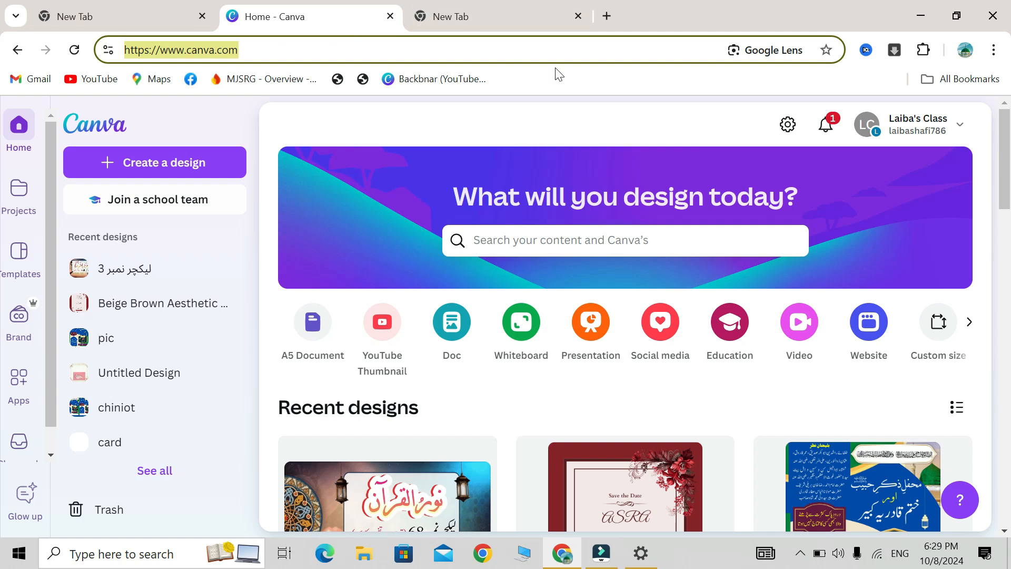
pyautogui.click(548, 21)
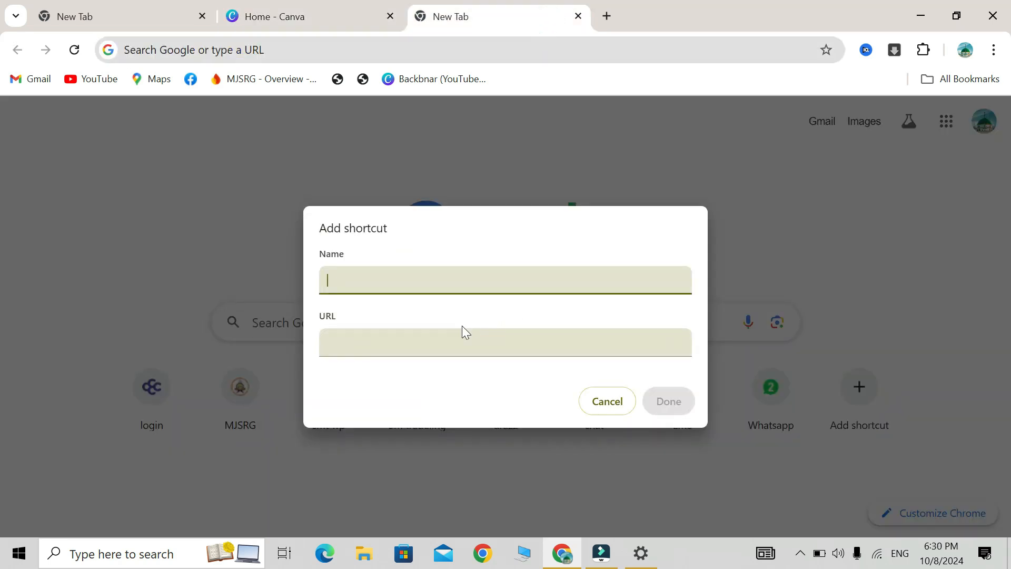
pyautogui.click(453, 341)
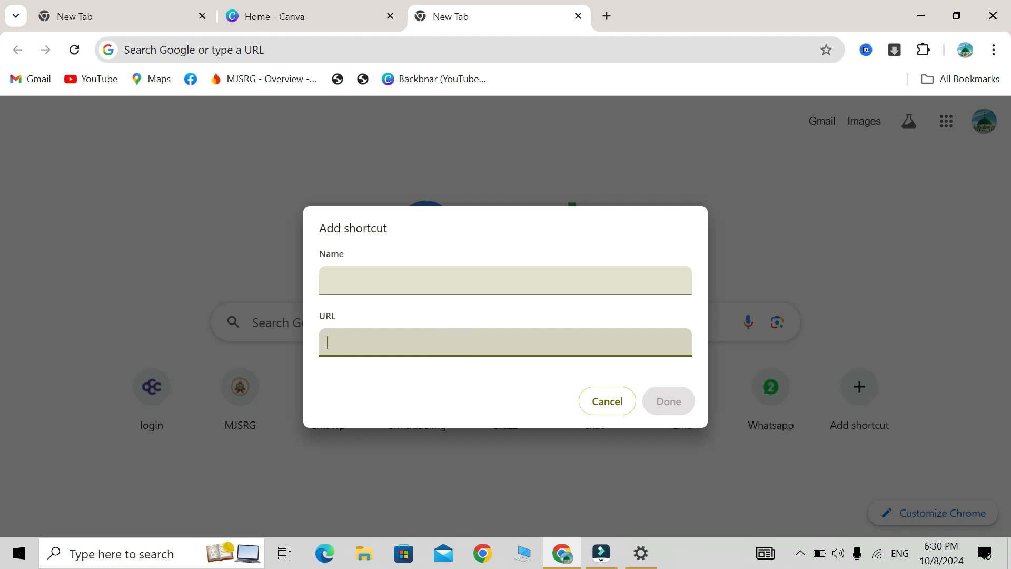
pyautogui.hotkey('ctrl', 'v')
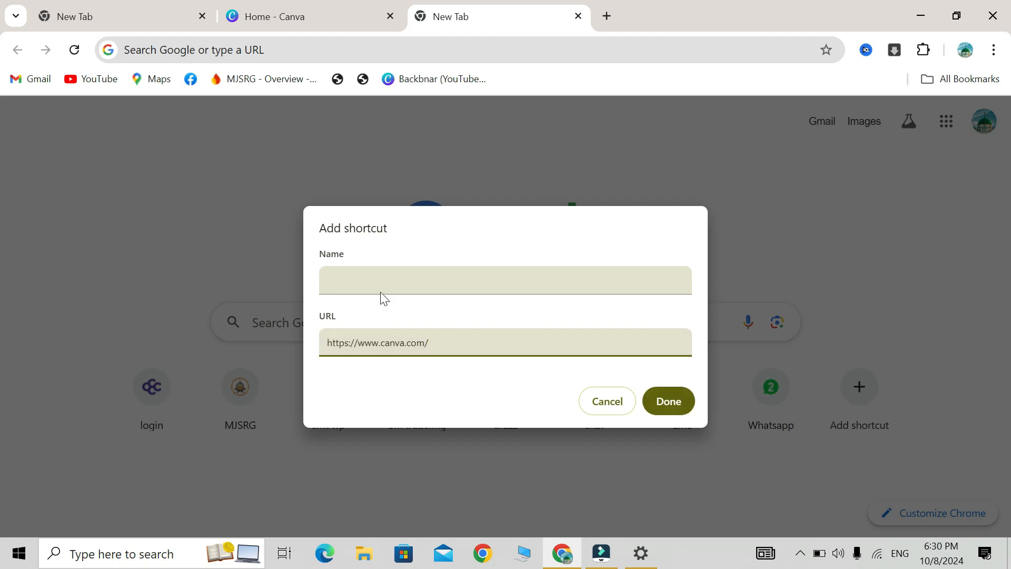
pyautogui.click(369, 275)
pyautogui.click(368, 275)
pyautogui.write('Canva')
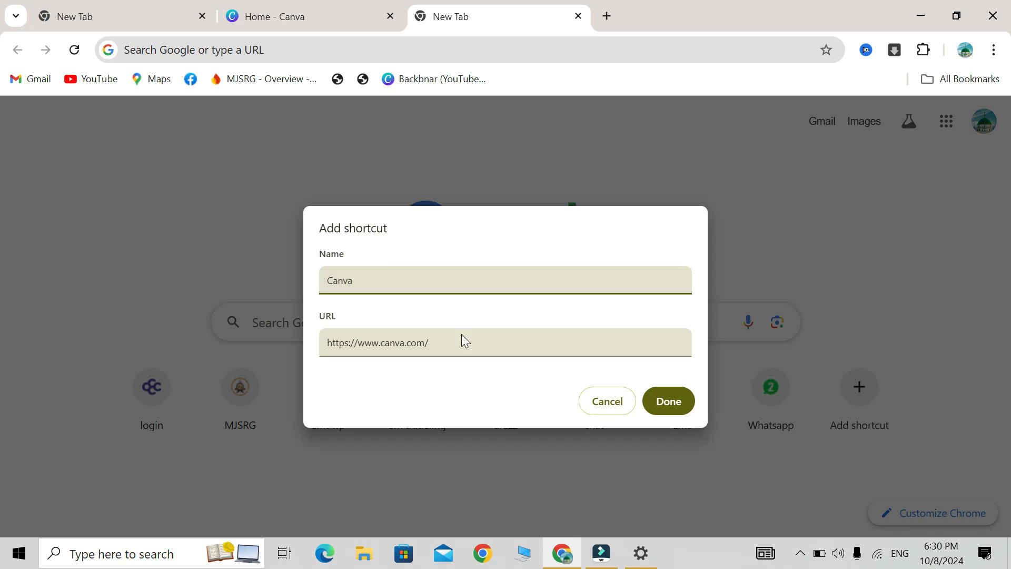
pyautogui.click(682, 402)
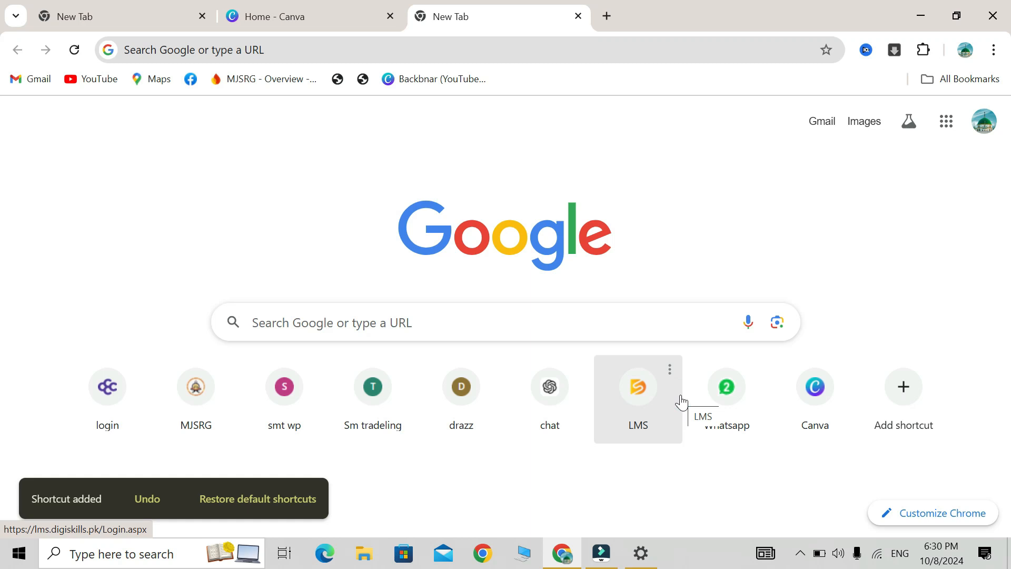
# - Open another new tab, launch Canva from its shortcut in the earlier one, and close the older Canva tab
pyautogui.click(607, 16)
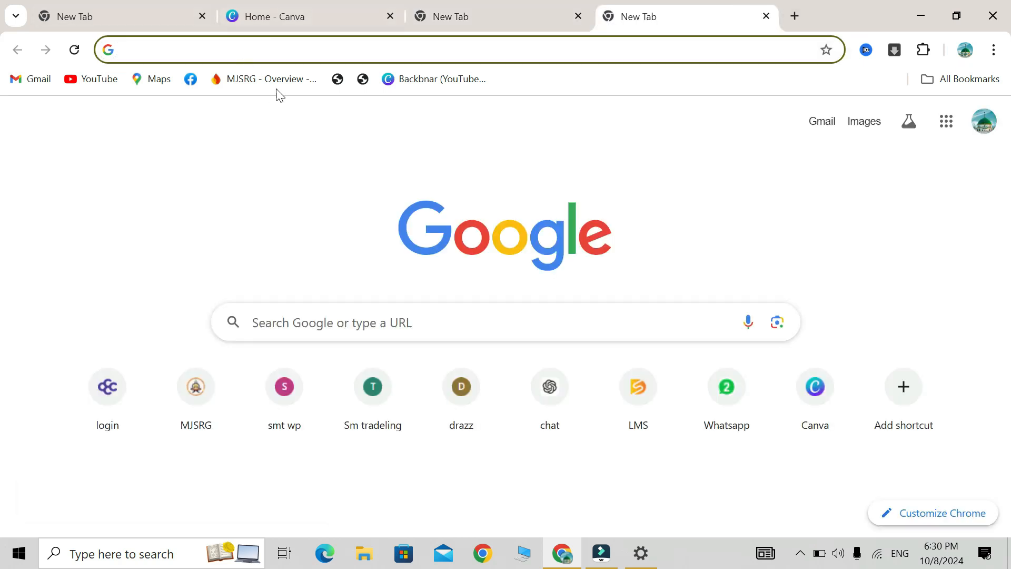
pyautogui.click(470, 7)
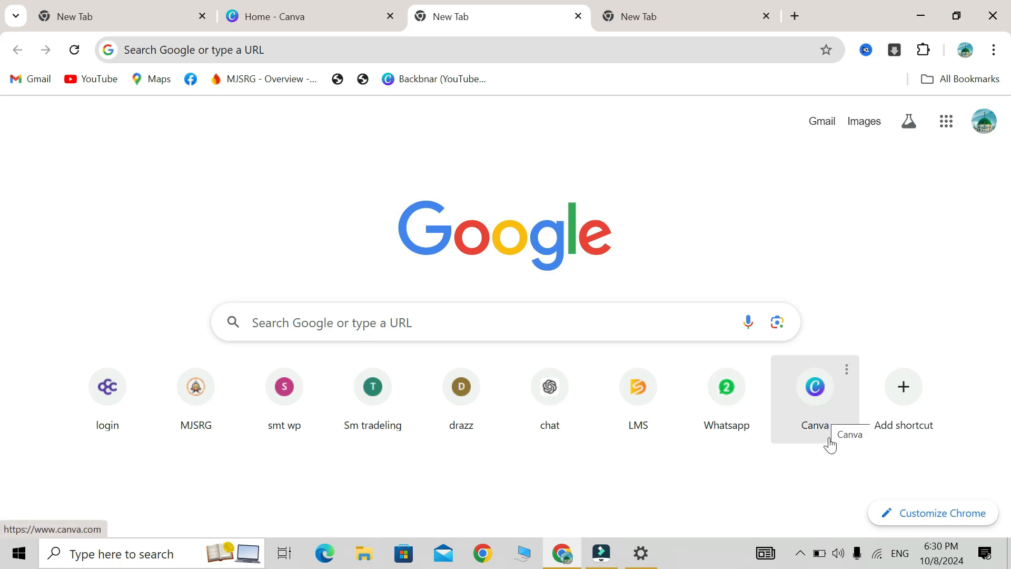
pyautogui.click(818, 390)
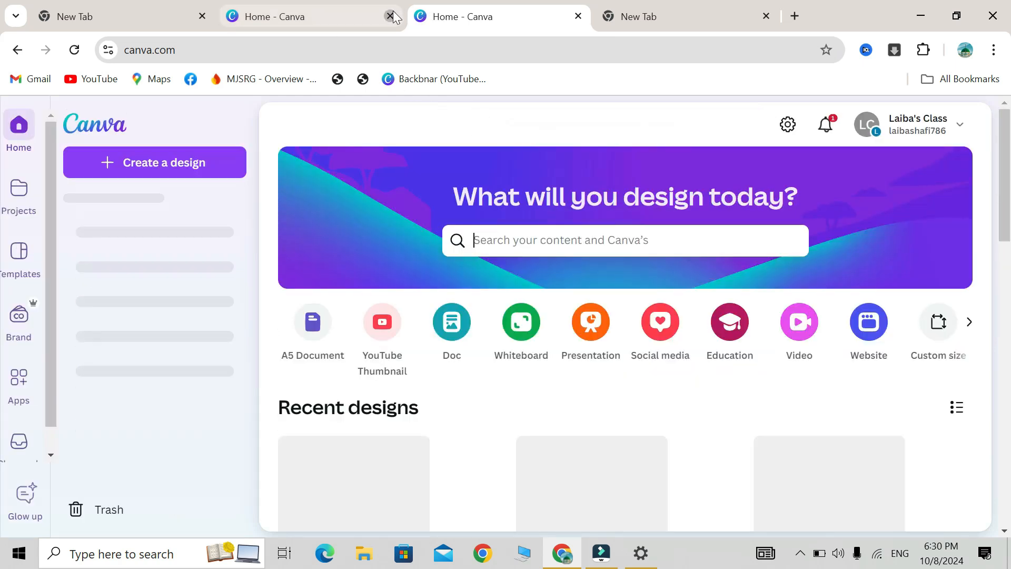
pyautogui.click(391, 16)
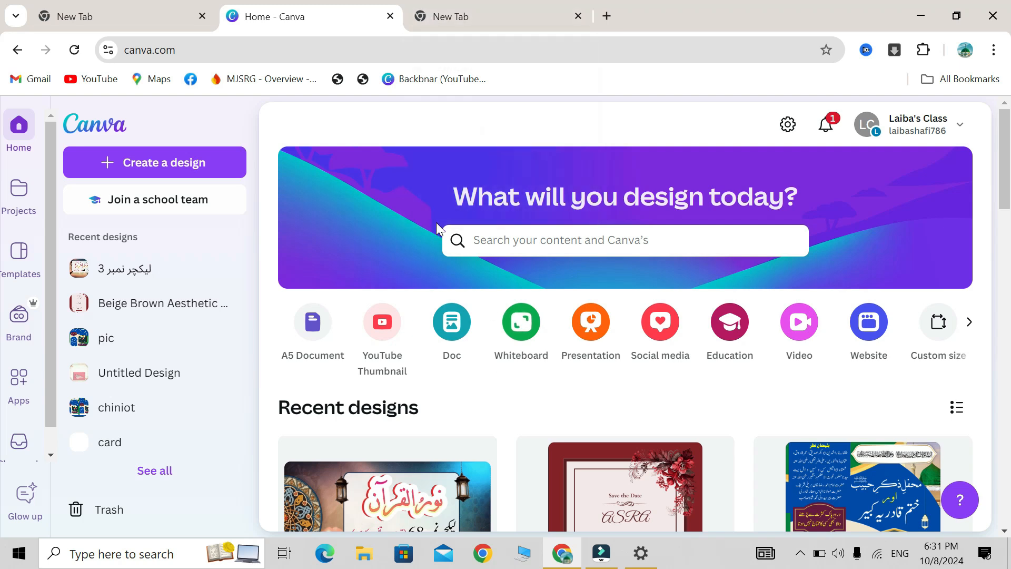
# - Look over the Canva home page, including its navigation sections, the row of design types and the recent designs
pyautogui.scroll(-3, 437, 228)
pyautogui.scroll(3, 443, 263)
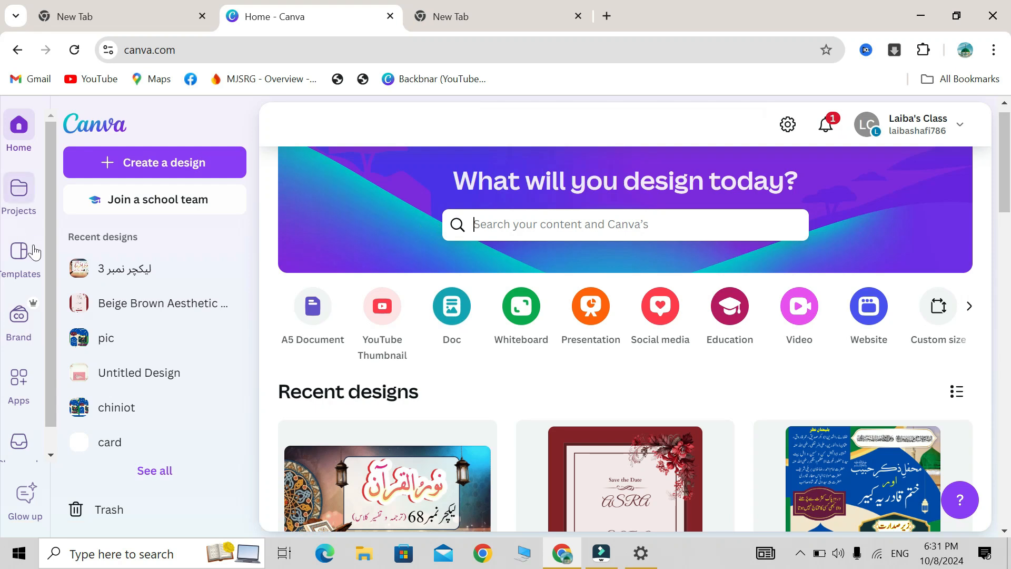
pyautogui.scroll(-1, 46, 363)
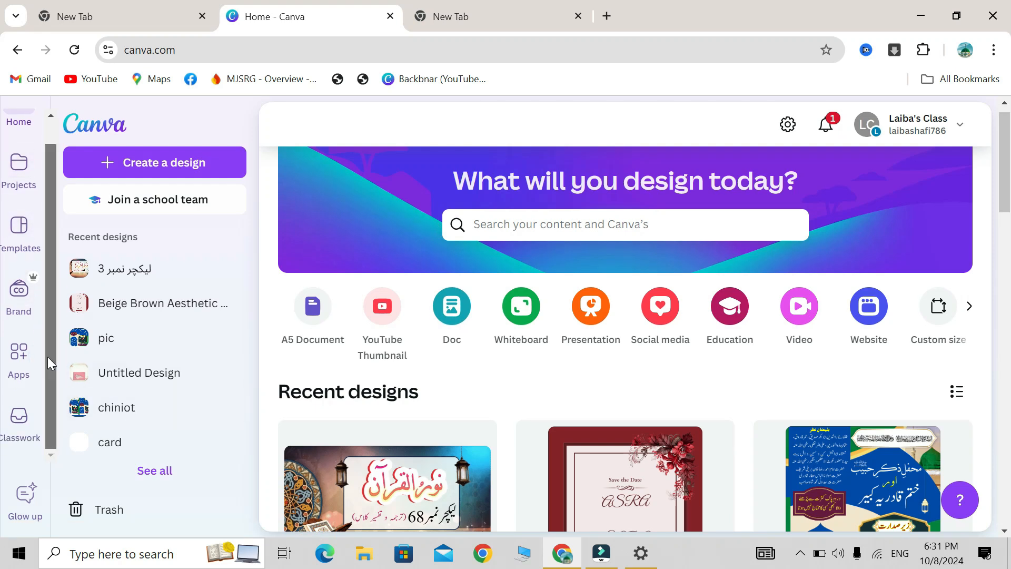
pyautogui.scroll(1, 50, 355)
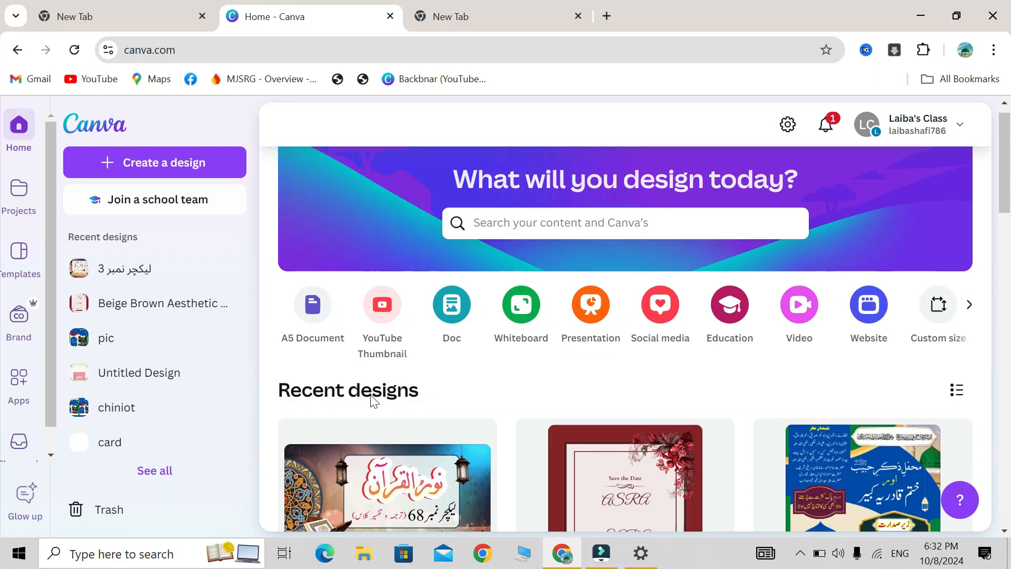
pyautogui.scroll(-1, 373, 400)
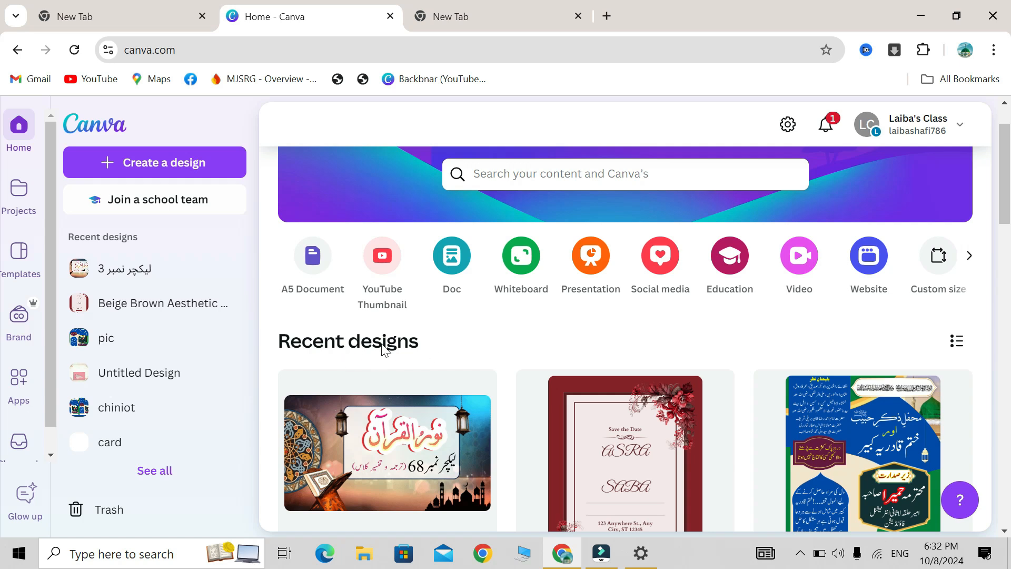
pyautogui.hscroll(1, 630, 301)
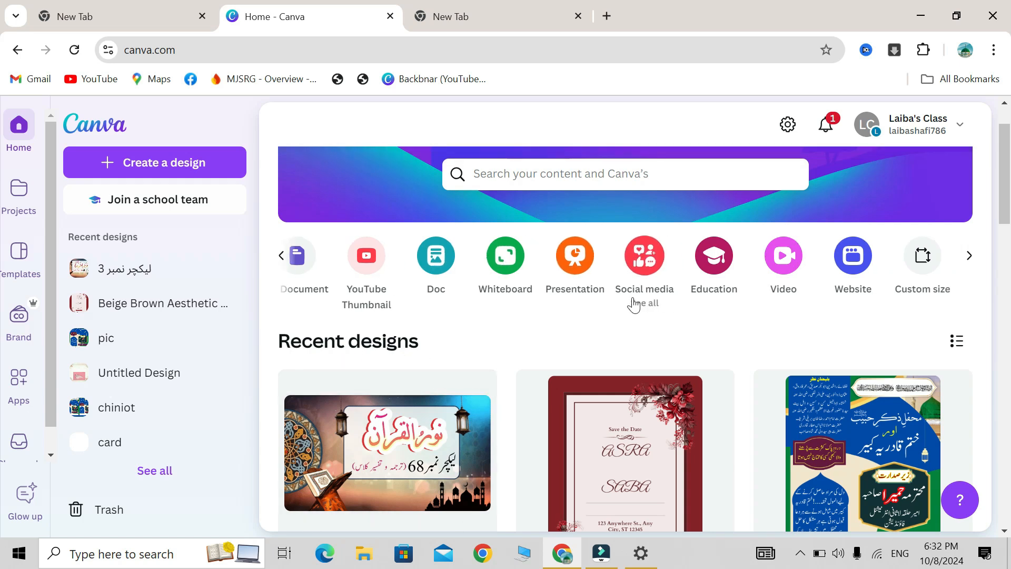
pyautogui.scroll(-10, 511, 460)
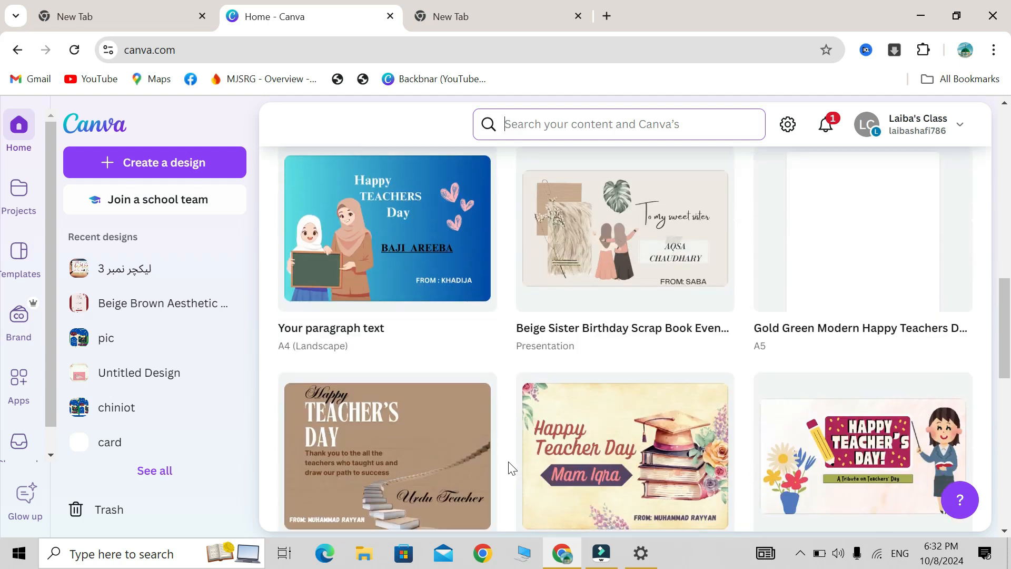
pyautogui.scroll(12, 511, 464)
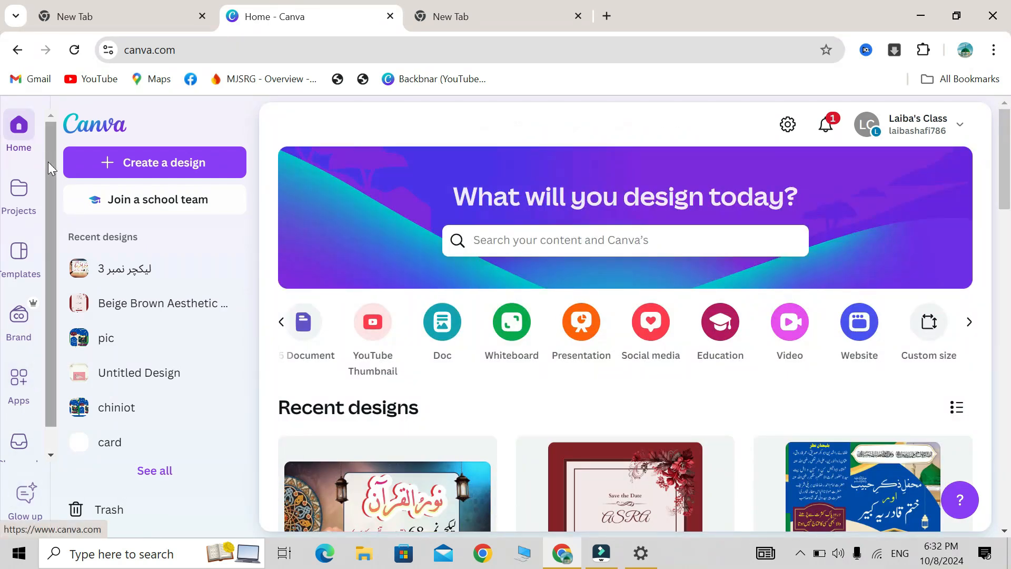
# - Open the Projects page, look over its contents and show only the folders
pyautogui.click(29, 190)
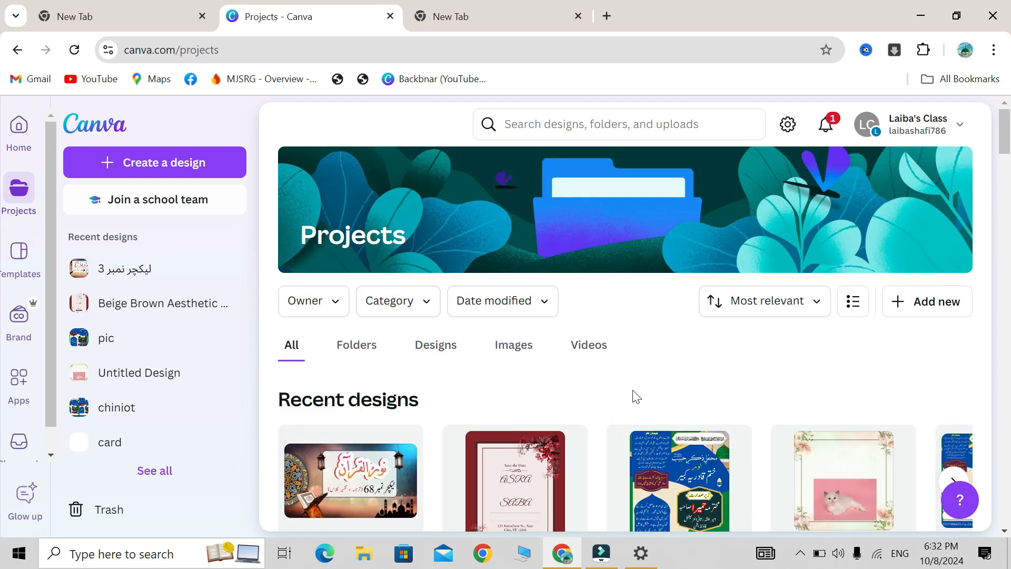
pyautogui.scroll(-10, 634, 398)
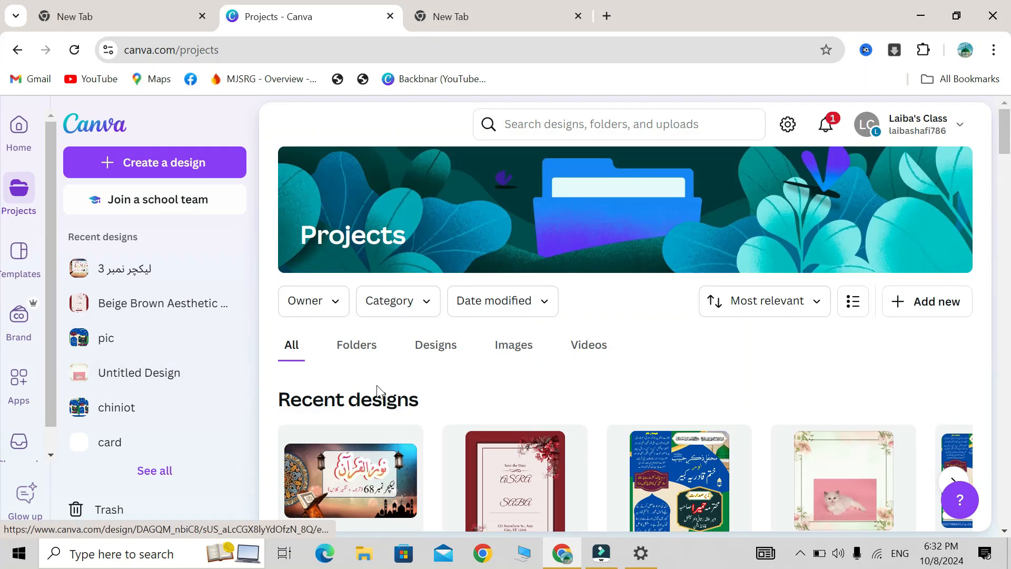
pyautogui.click(352, 347)
pyautogui.moveTo(500, 489)
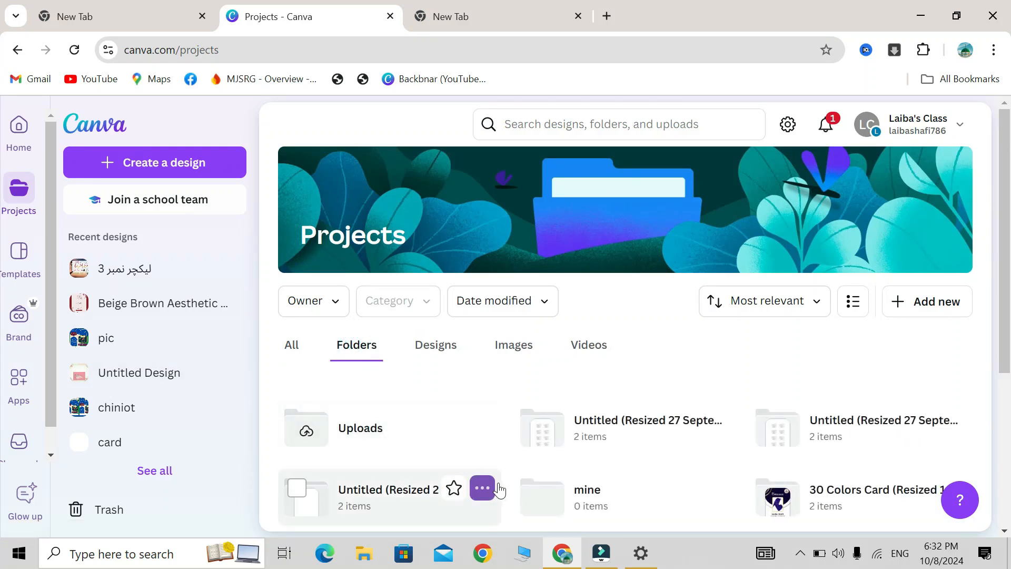
# - Create a new folder named My Design in Projects, leaving it not shared with the class
pyautogui.scroll(-5, 499, 490)
pyautogui.scroll(5, 495, 487)
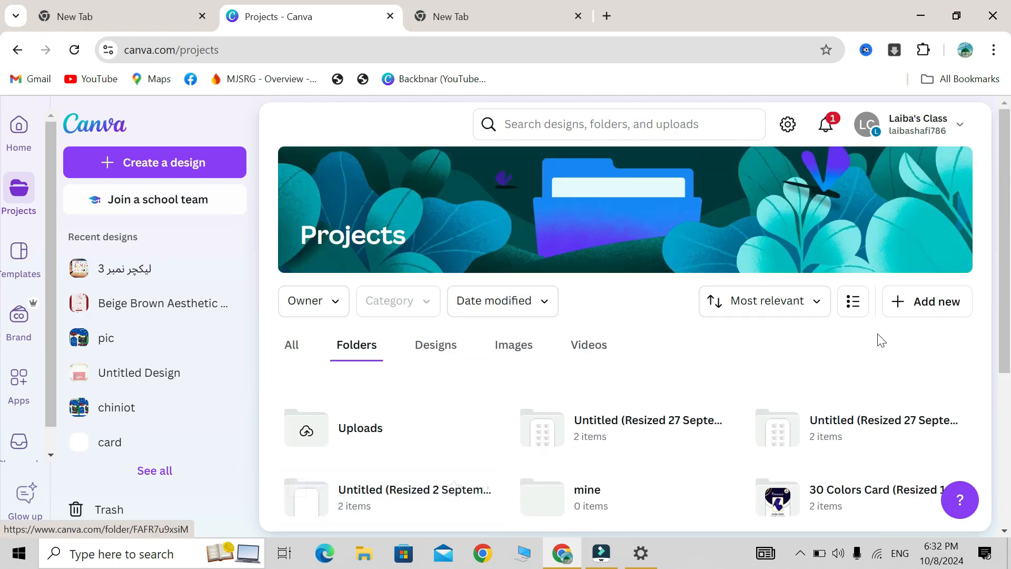
pyautogui.click(937, 303)
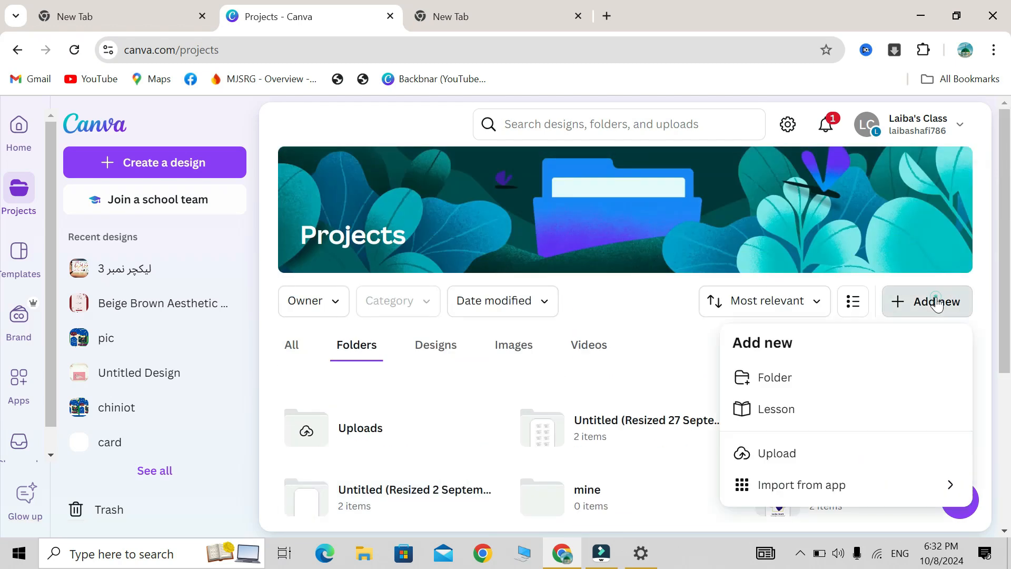
pyautogui.click(809, 379)
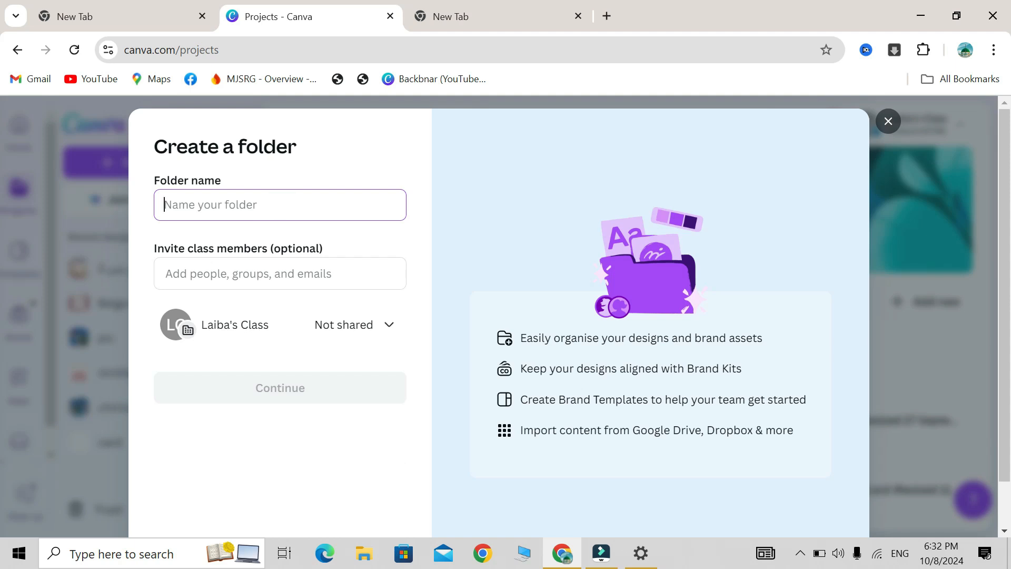
pyautogui.write('My Design')
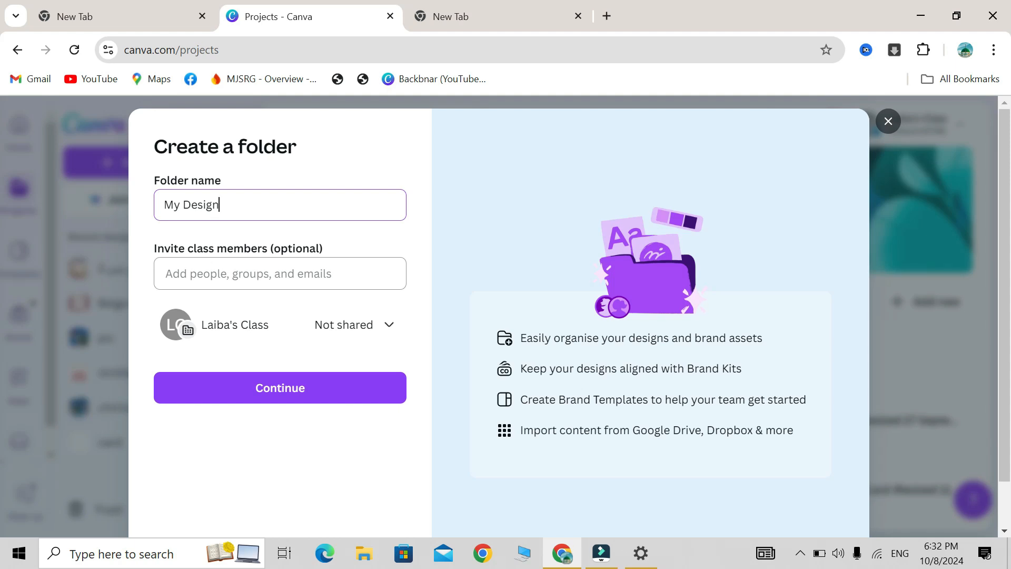
pyautogui.press('Tab')
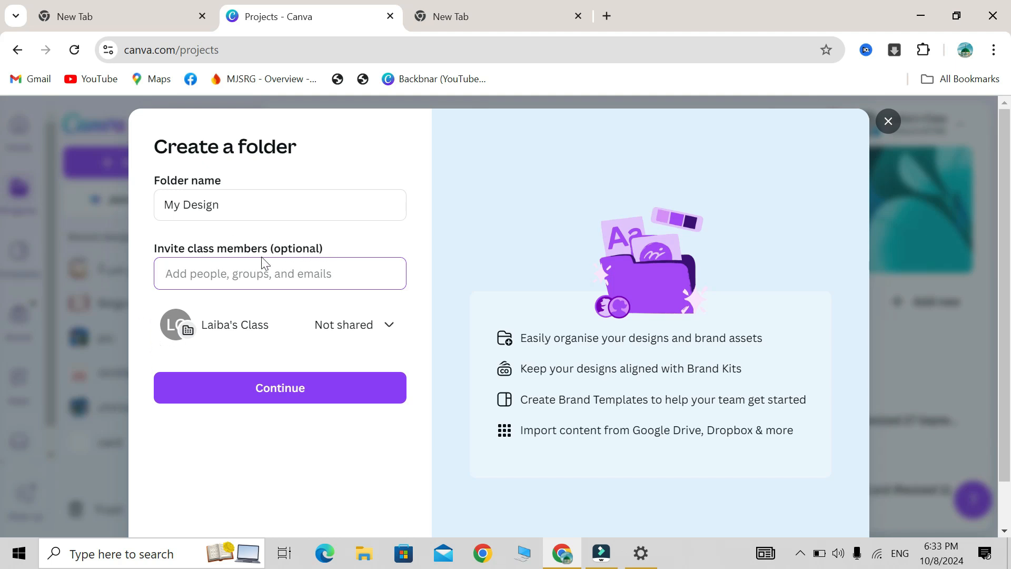
pyautogui.click(300, 395)
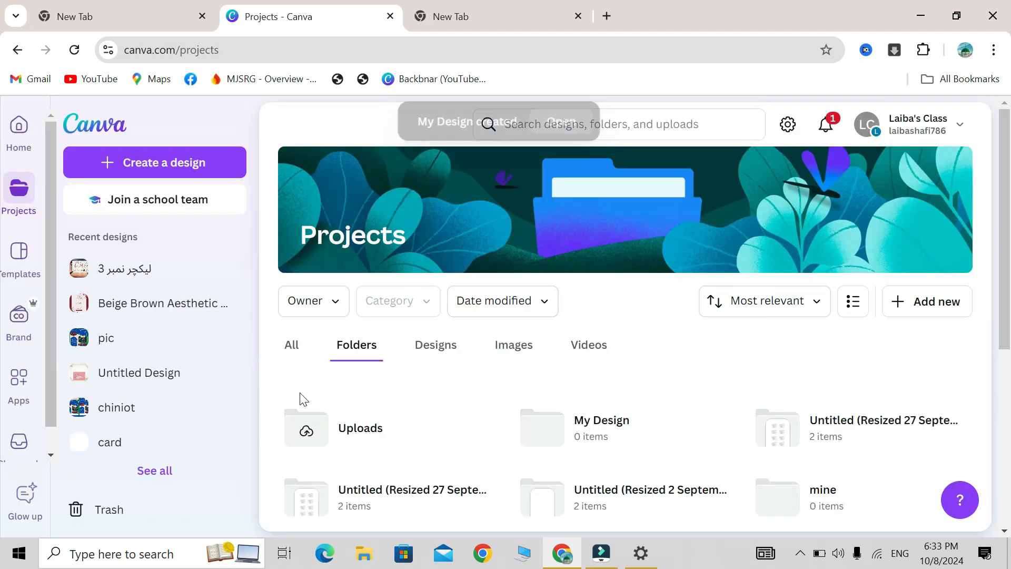
# - Show only the designs in Projects and look through them
pyautogui.scroll(-2, 503, 422)
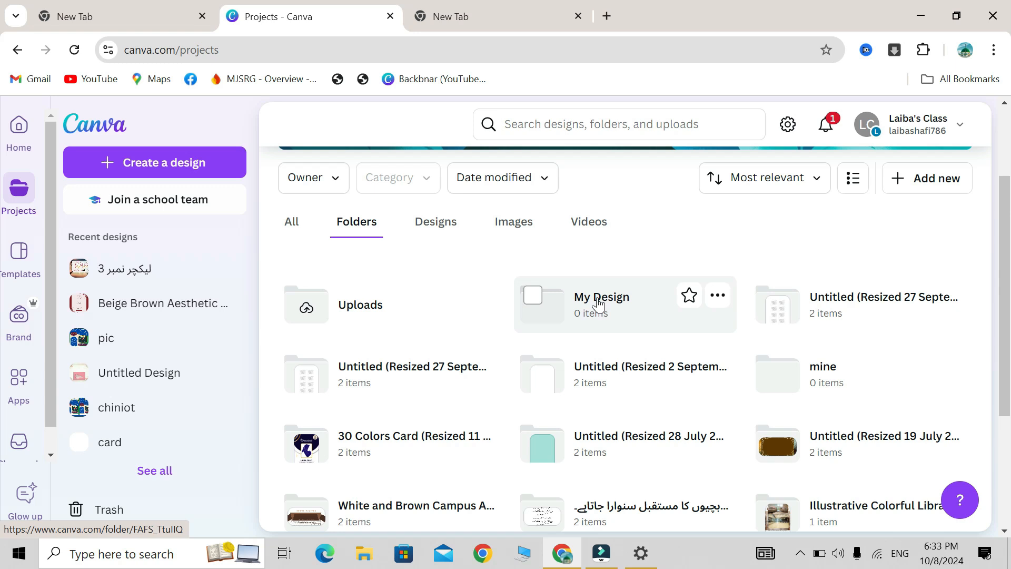
pyautogui.click(435, 231)
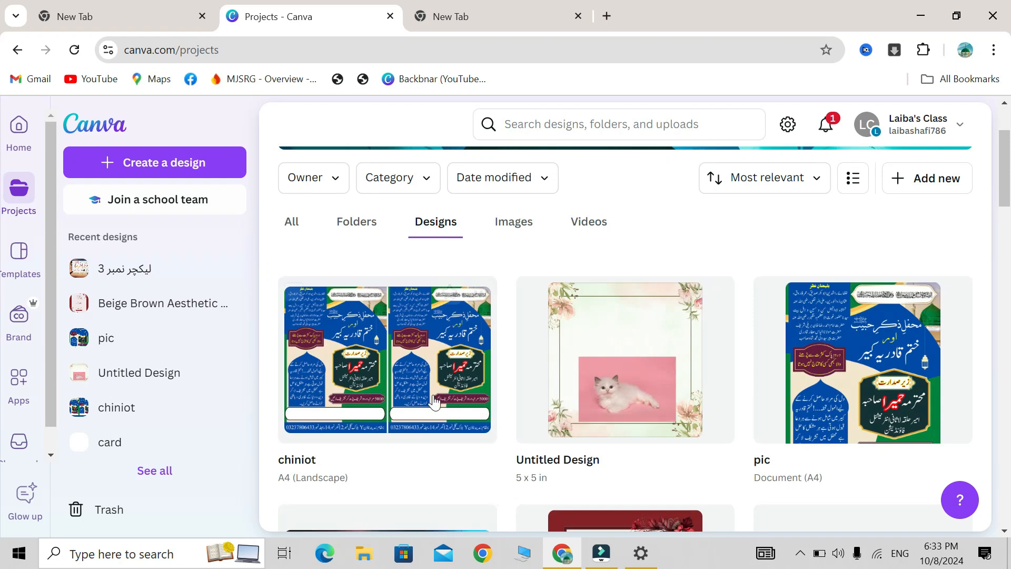
pyautogui.scroll(-2, 662, 471)
pyautogui.scroll(4, 662, 470)
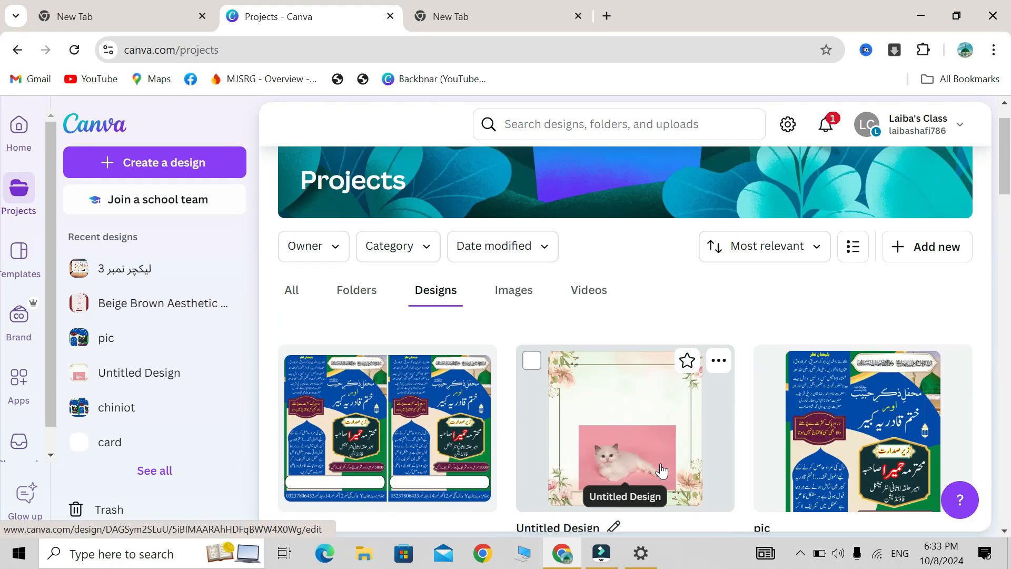
# - Show only the images in Projects and browse the uploaded pictures
pyautogui.click(503, 340)
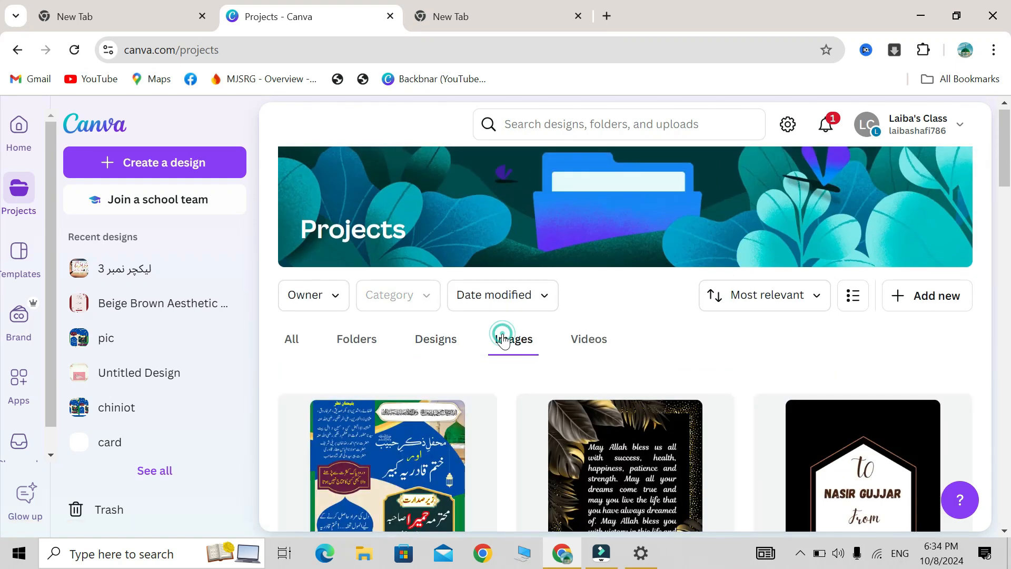
pyautogui.scroll(-1, 520, 471)
pyautogui.scroll(-3, 520, 471)
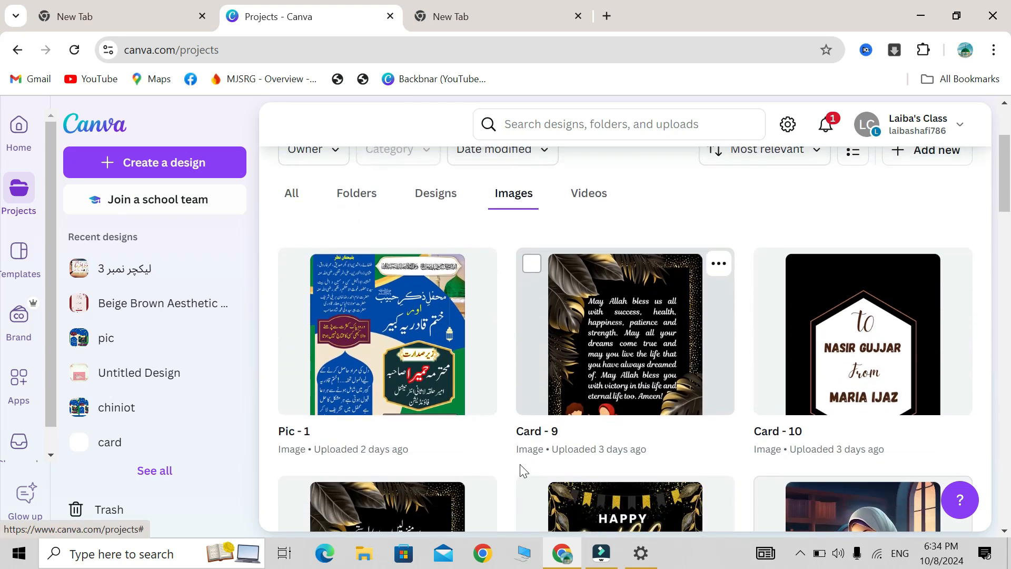
pyautogui.scroll(-1, 521, 471)
pyautogui.scroll(4, 521, 470)
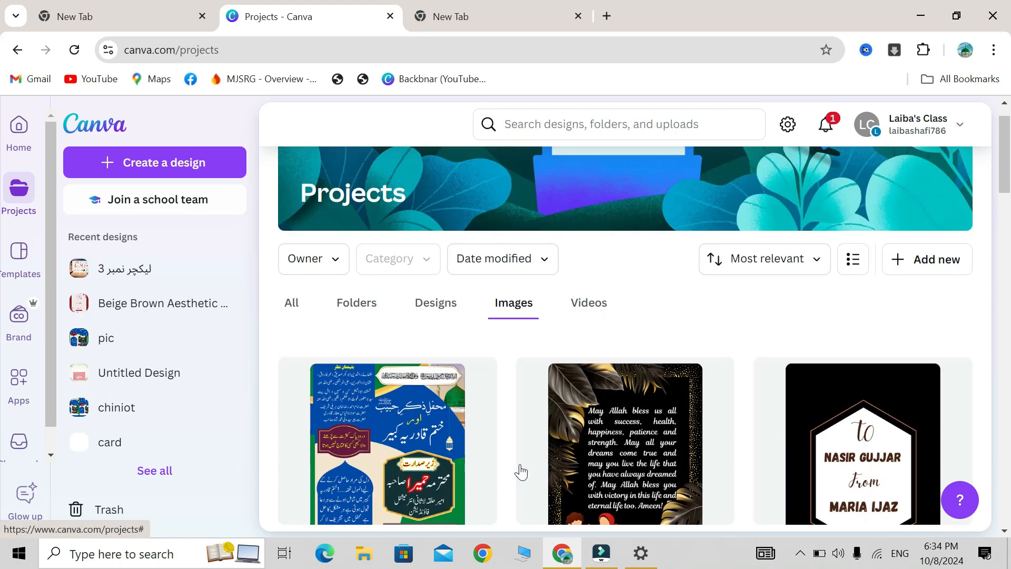
# - Show only the videos in Projects and look through the uploaded clips
pyautogui.click(584, 349)
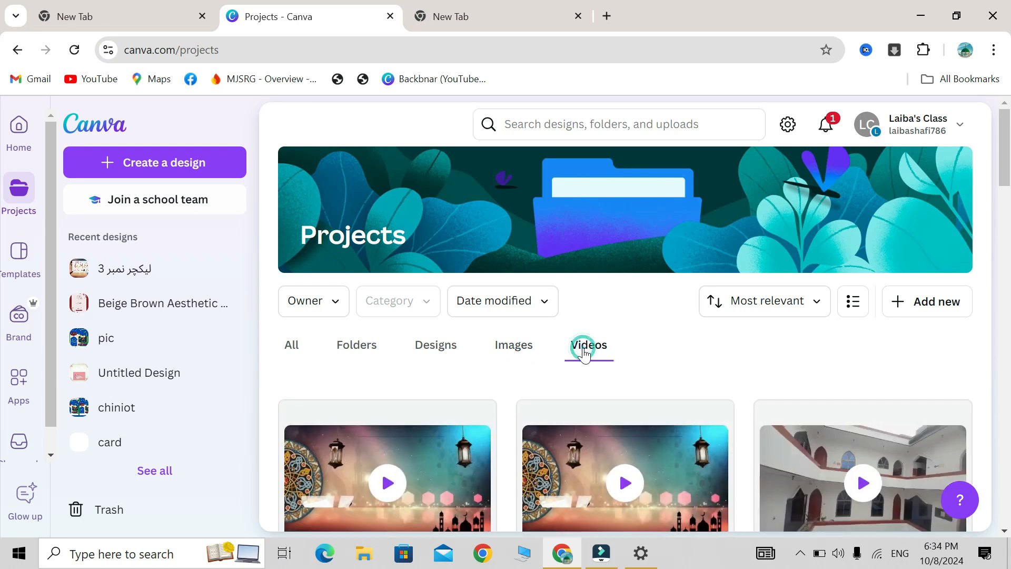
pyautogui.scroll(-1, 562, 474)
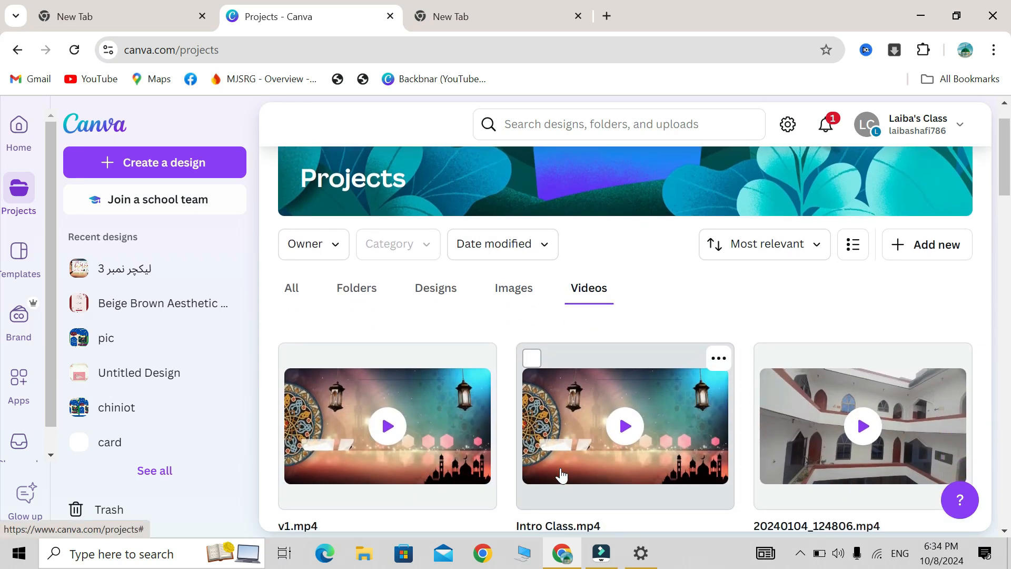
pyautogui.scroll(-2, 561, 475)
pyautogui.scroll(3, 560, 474)
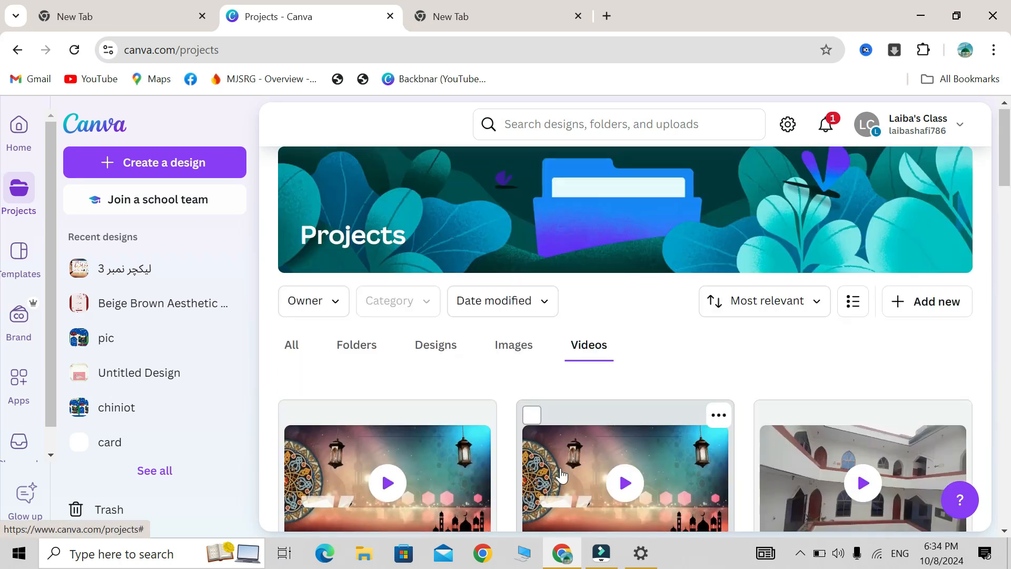
# - Show all project items again and look through the Category filter's options without choosing one
pyautogui.click(292, 348)
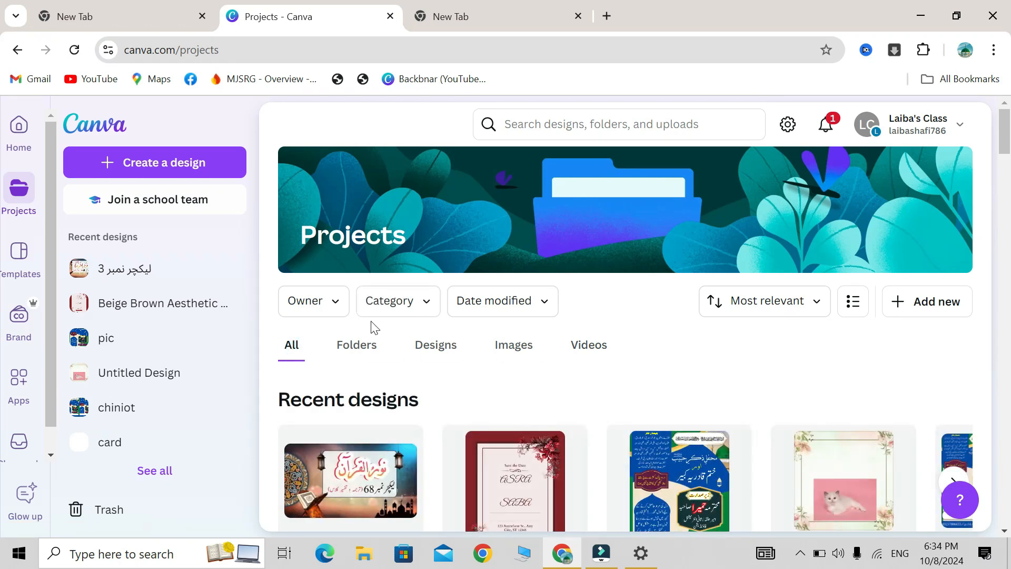
pyautogui.click(427, 304)
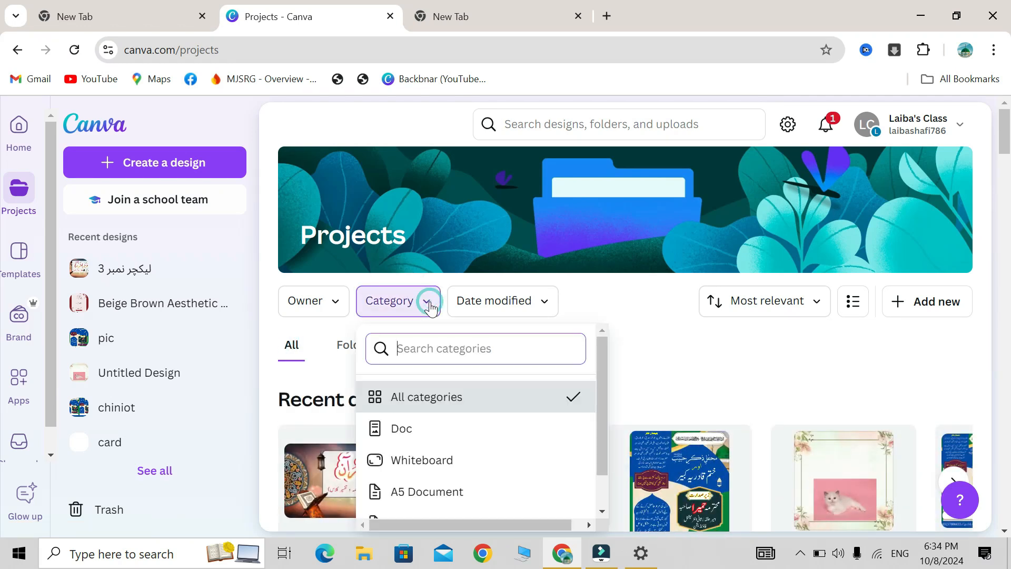
pyautogui.scroll(-3, 451, 478)
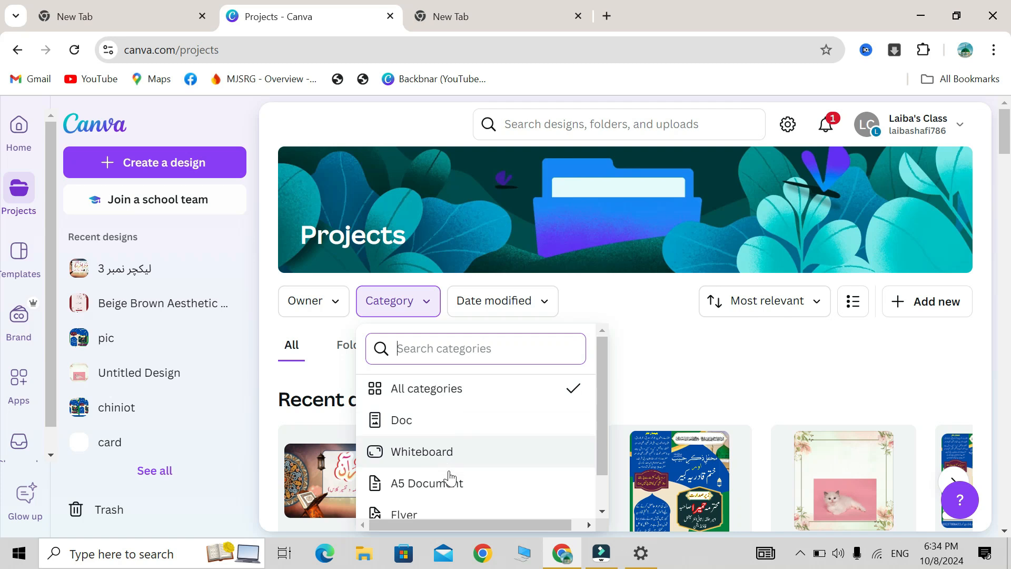
pyautogui.scroll(-8, 449, 478)
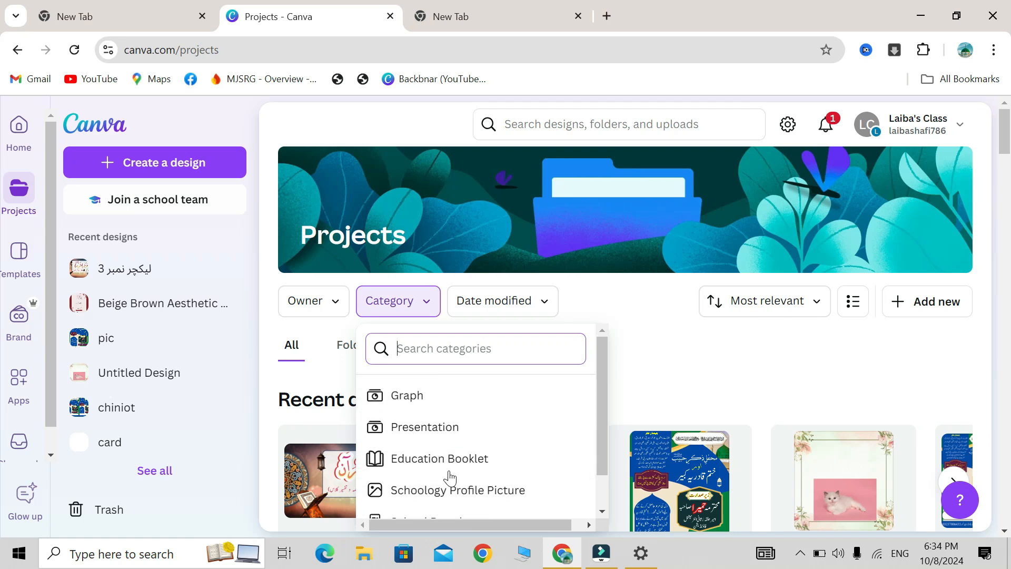
pyautogui.scroll(10, 450, 478)
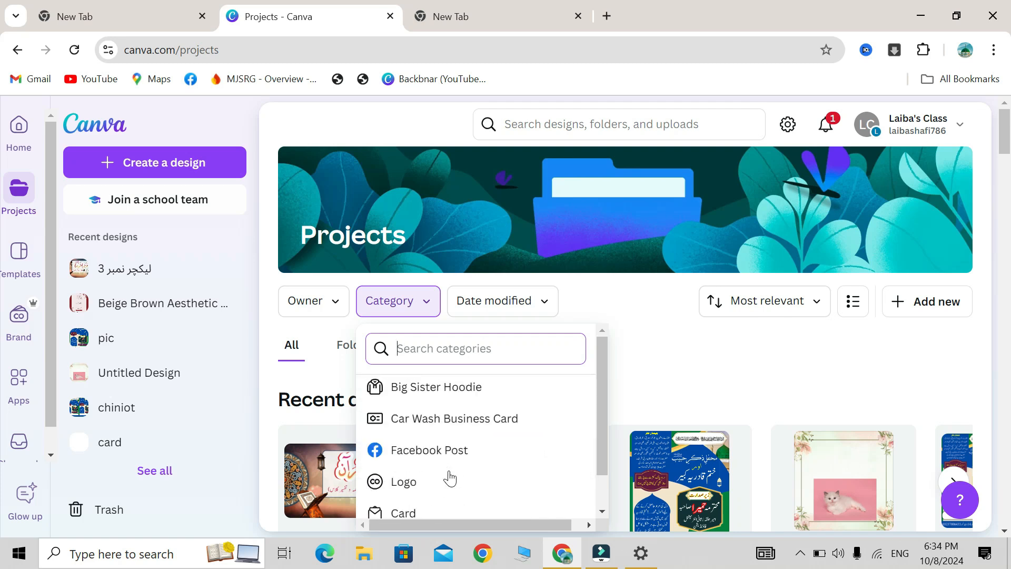
pyautogui.click(637, 331)
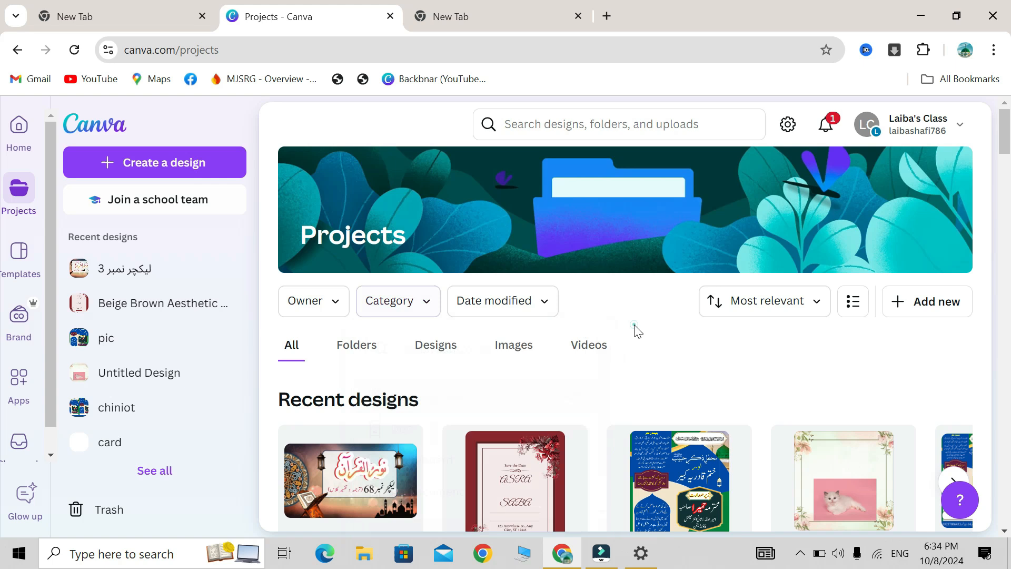
# - Examine the Date modified filter's time ranges and the available sort orders, leaving both as they are
pyautogui.click(540, 307)
pyautogui.scroll(-1, 503, 424)
pyautogui.scroll(1, 503, 424)
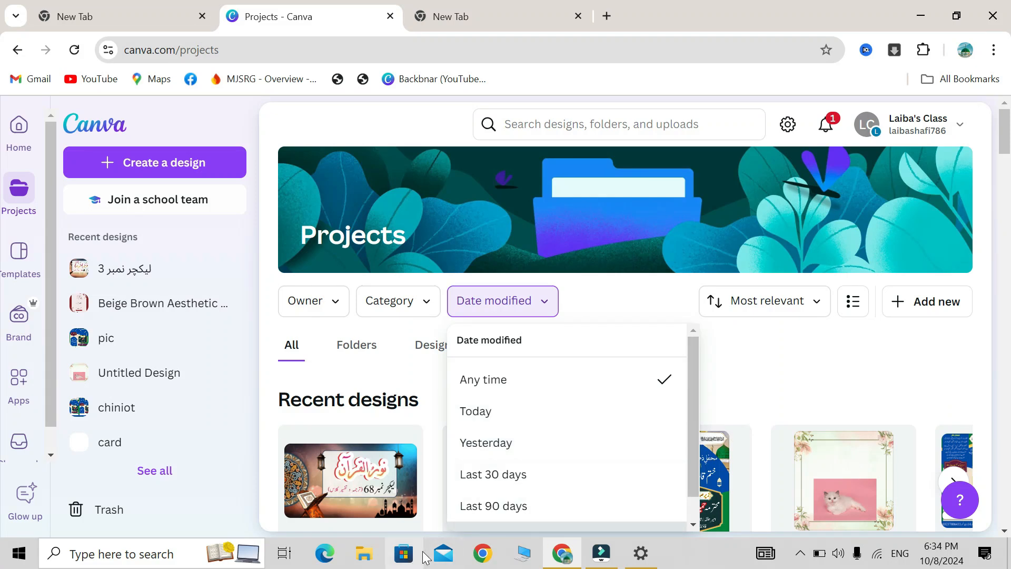
pyautogui.click(729, 404)
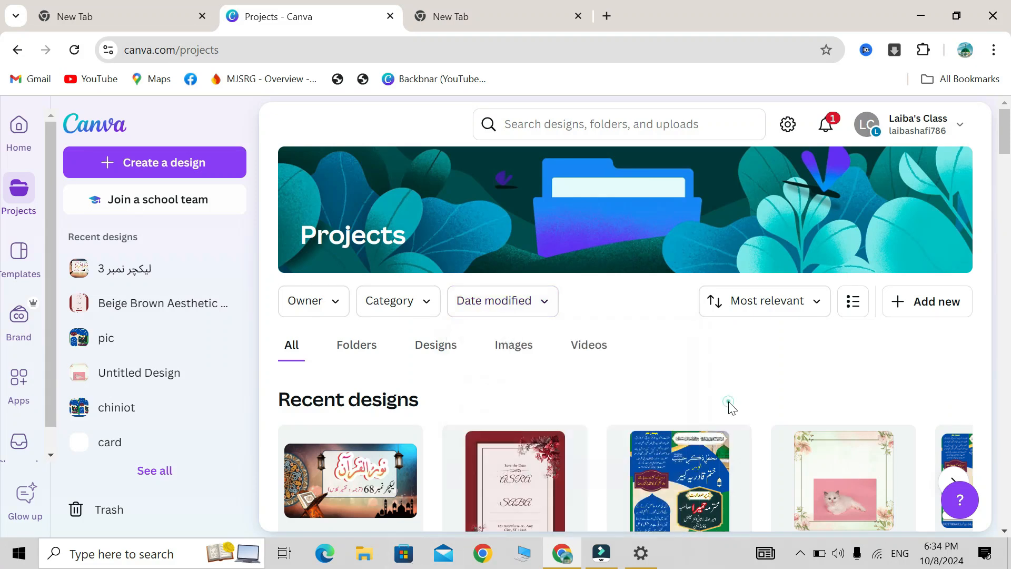
pyautogui.click(807, 311)
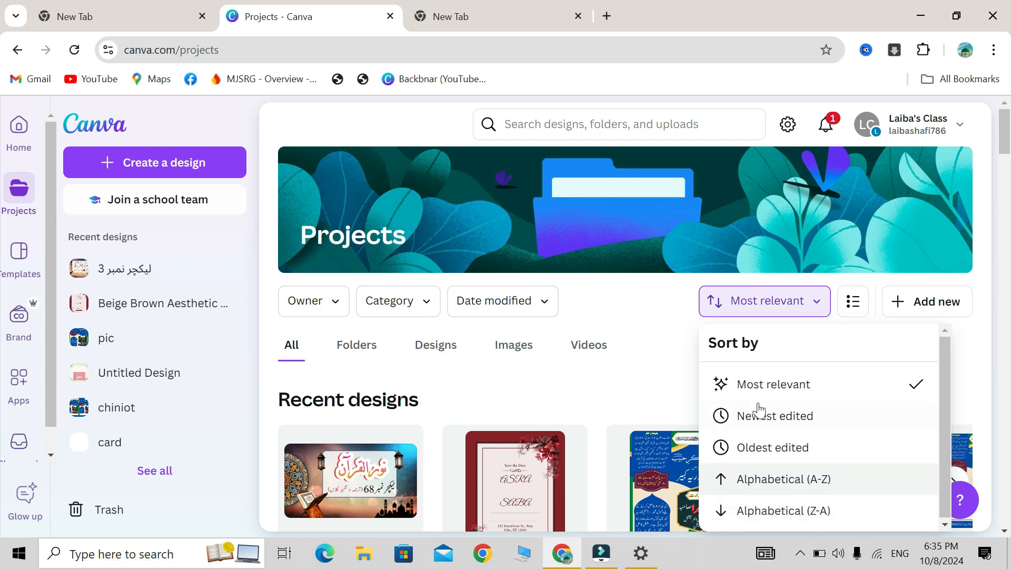
pyautogui.click(662, 389)
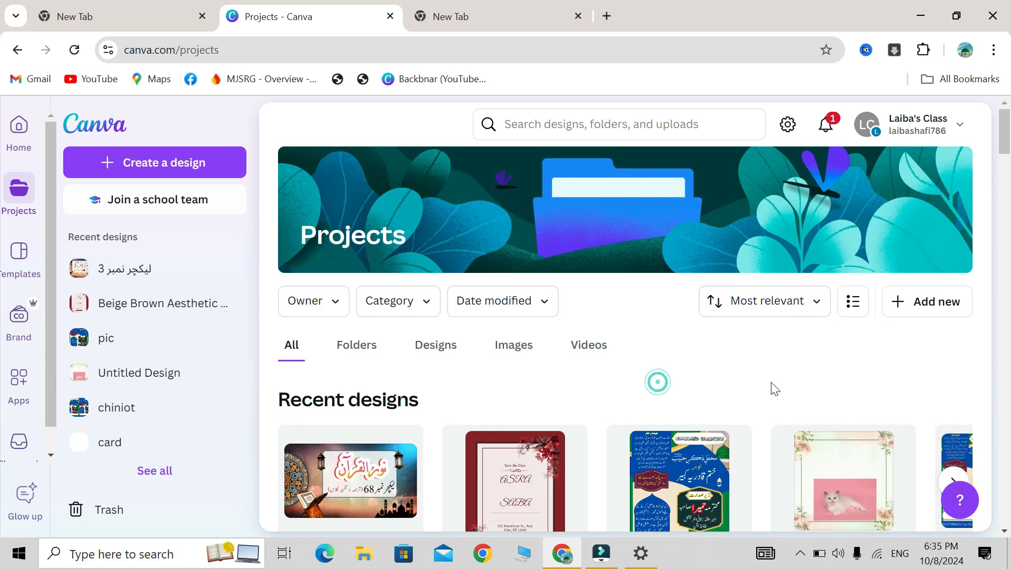
# - View the projects as a list, look through them, and return to the grid view to compare
pyautogui.click(853, 302)
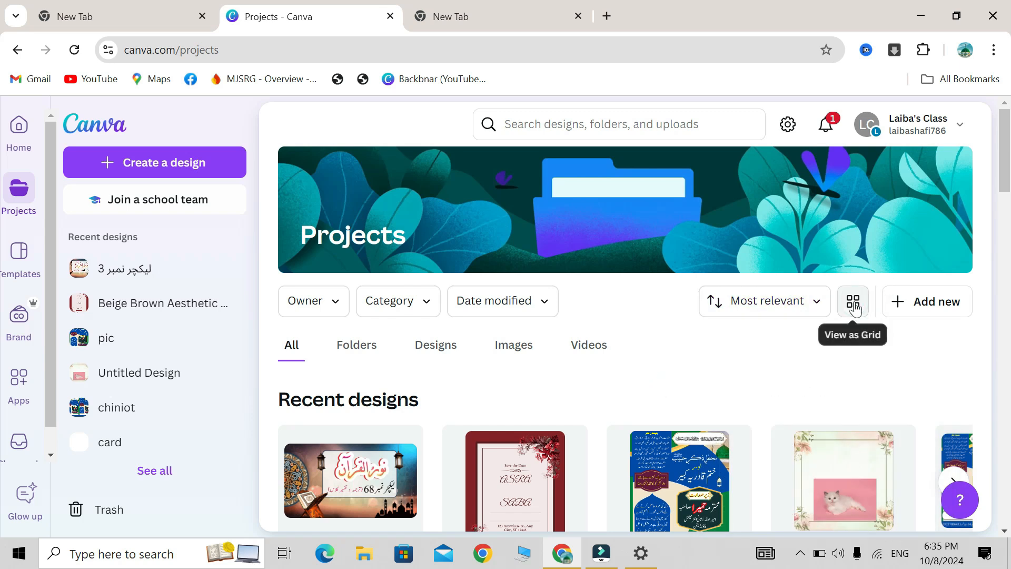
pyautogui.scroll(-3, 736, 416)
pyautogui.scroll(3, 736, 416)
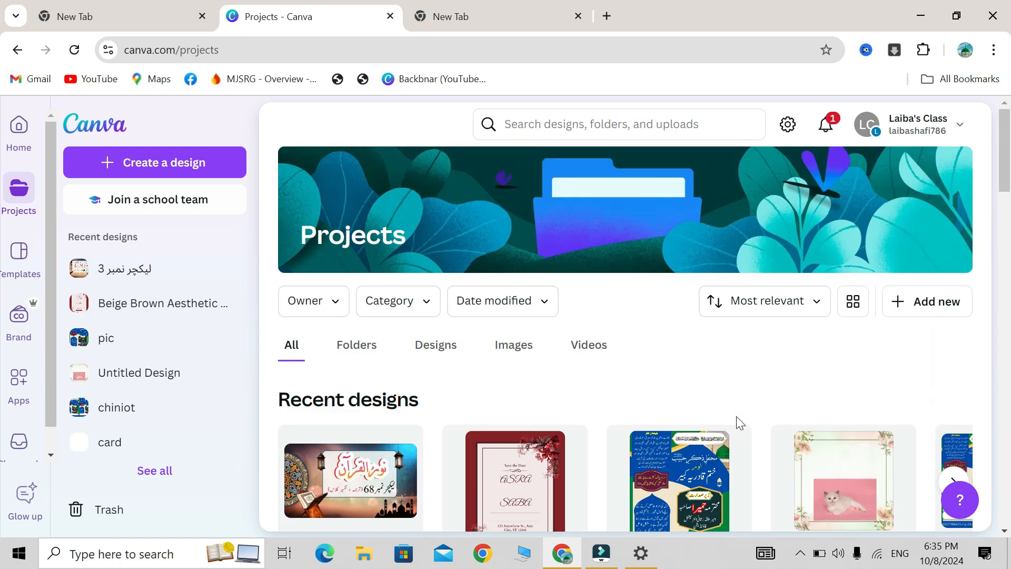
pyautogui.scroll(-5, 736, 416)
pyautogui.scroll(1, 736, 416)
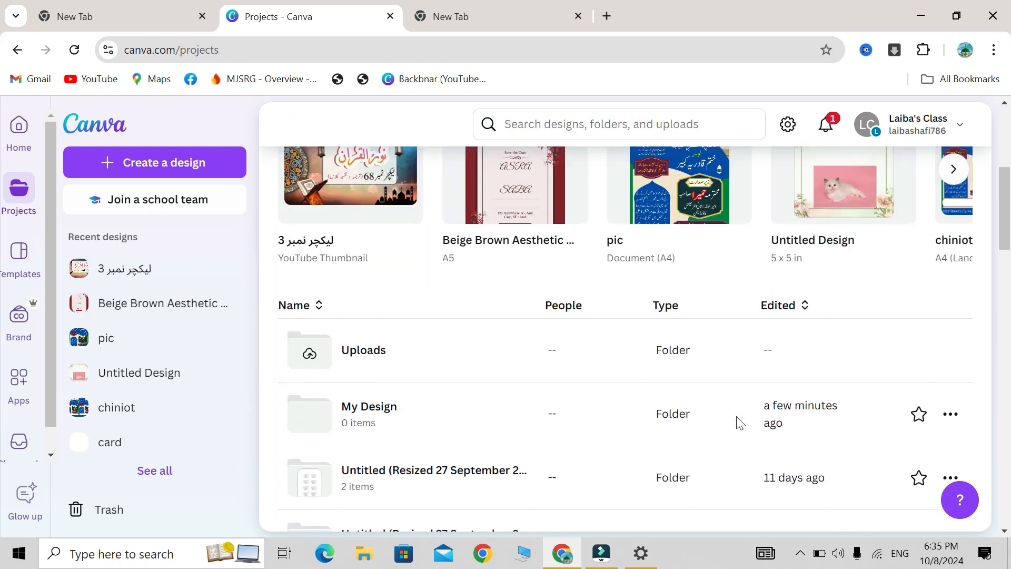
pyautogui.scroll(5, 740, 421)
pyautogui.click(854, 302)
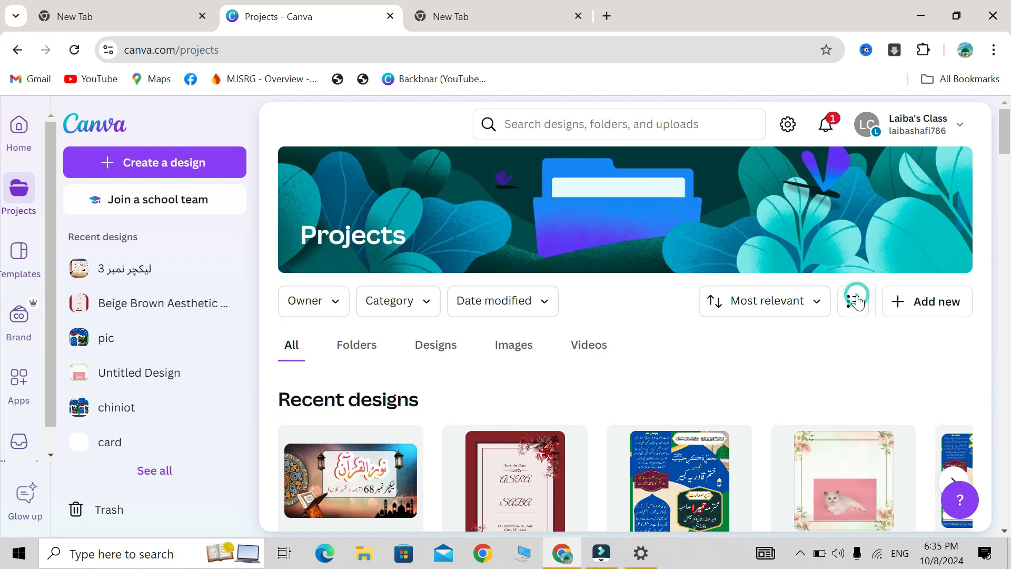
pyautogui.scroll(-7, 776, 469)
pyautogui.scroll(7, 776, 470)
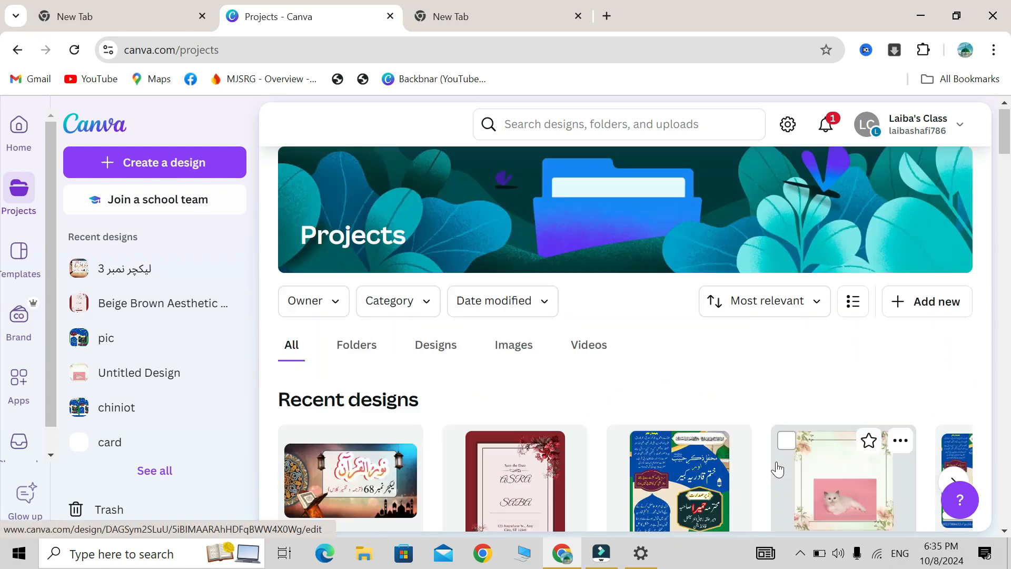
# - Look over the options for adding new items to Projects, such as Folder, Lesson, Upload and Import from app
pyautogui.click(935, 311)
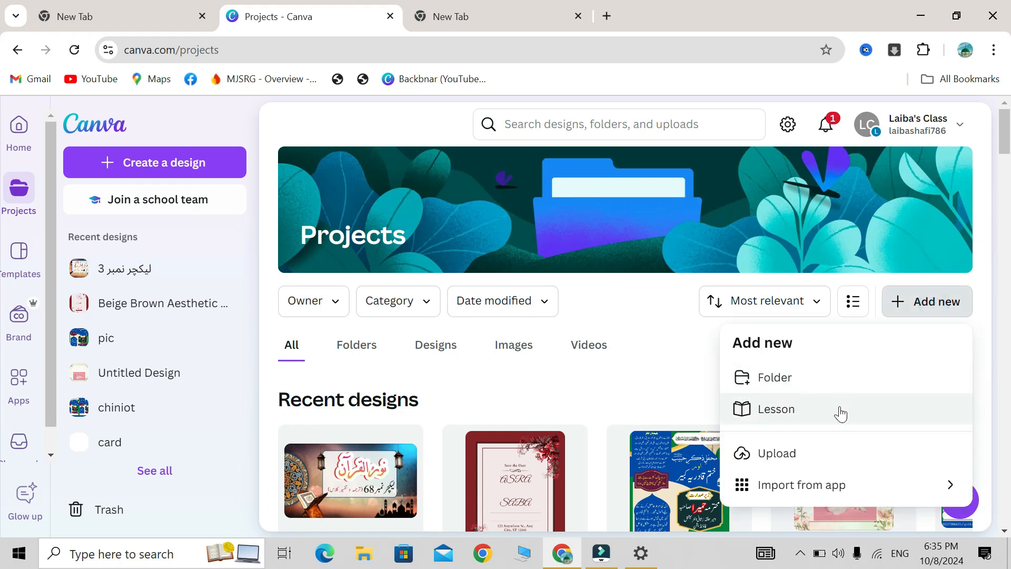
pyautogui.scroll(-1, 812, 447)
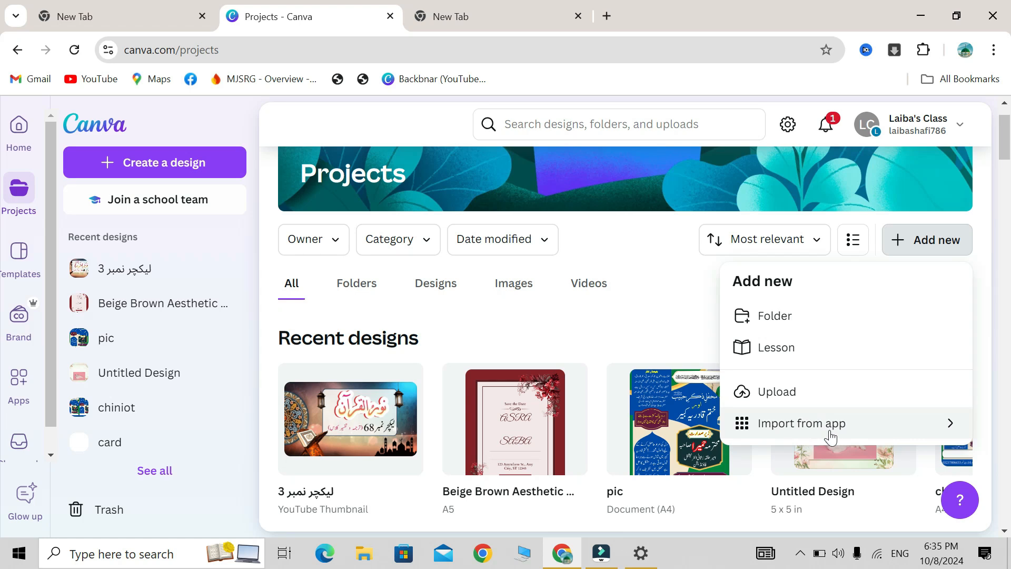
pyautogui.scroll(1, 852, 433)
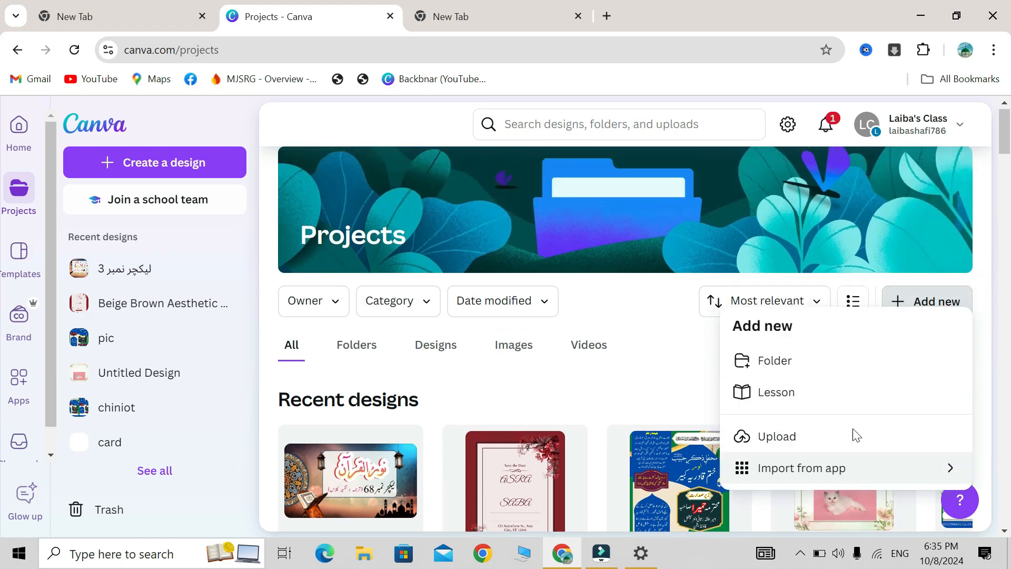
pyautogui.click(690, 375)
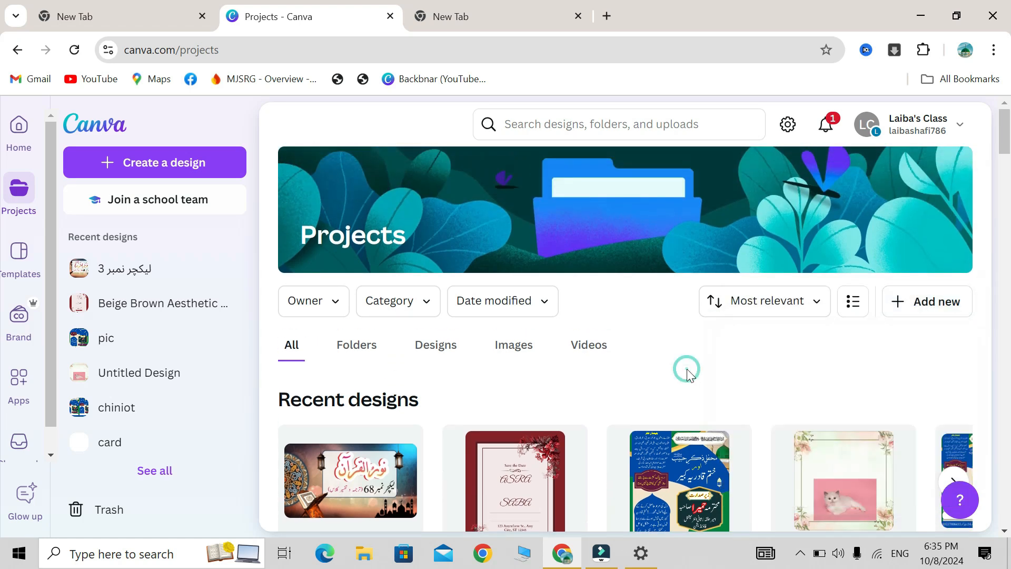
# - Leave Projects and open the Templates page
pyautogui.scroll(-3, 686, 368)
pyautogui.scroll(3, 687, 375)
pyautogui.click(14, 262)
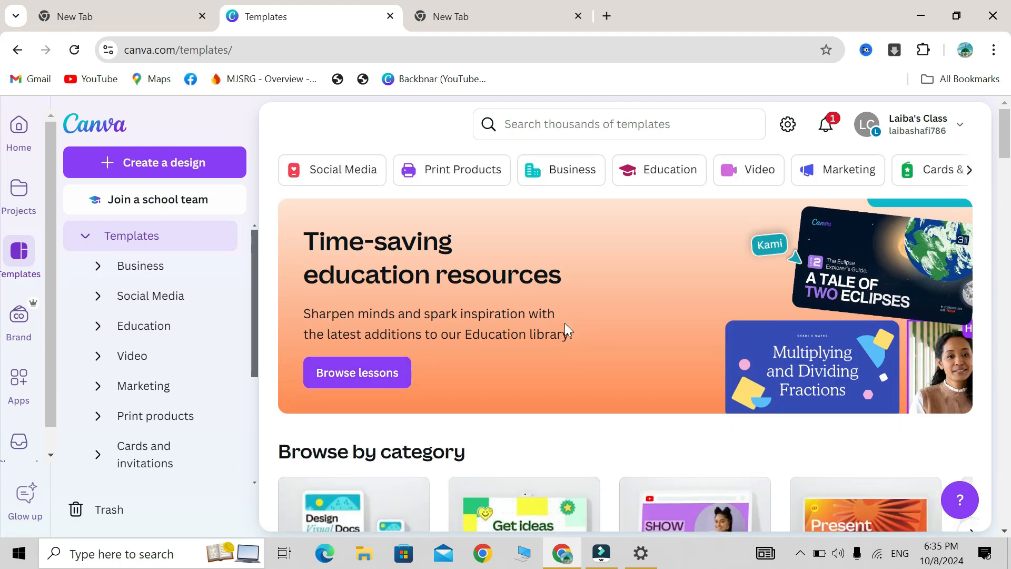
# - Look through the Templates page, from the ready-to-teach lessons to the Docs section, and return to its start
pyautogui.scroll(-5, 565, 324)
pyautogui.scroll(-15, 568, 329)
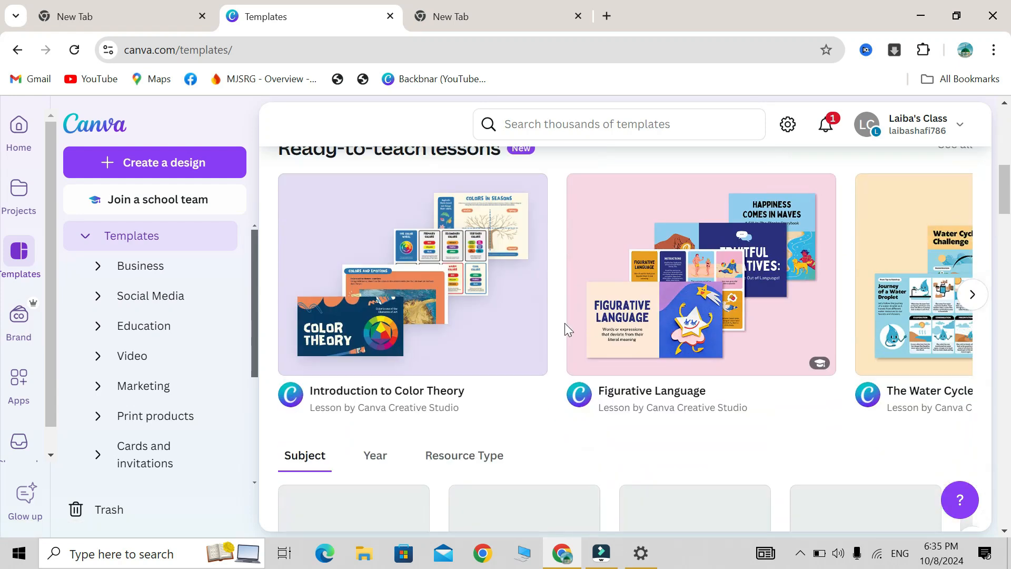
pyautogui.scroll(-3, 565, 330)
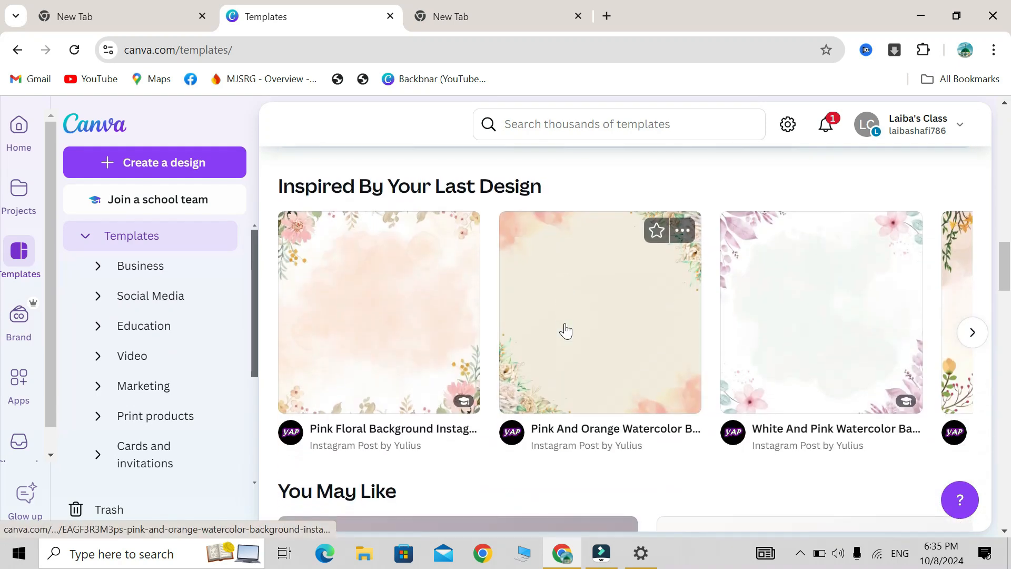
pyautogui.scroll(-6, 523, 447)
pyautogui.scroll(-12, 523, 447)
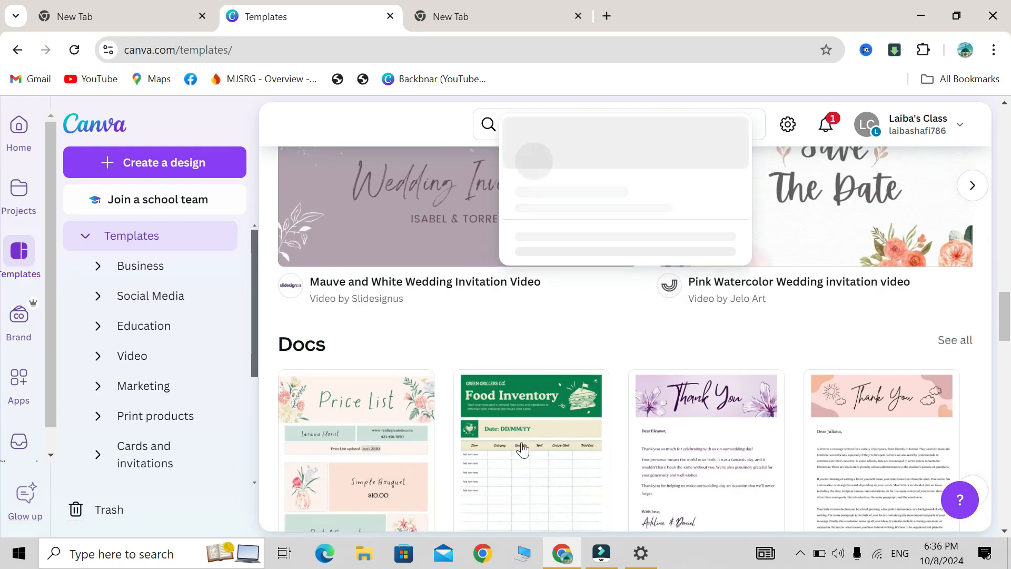
pyautogui.scroll(20, 522, 449)
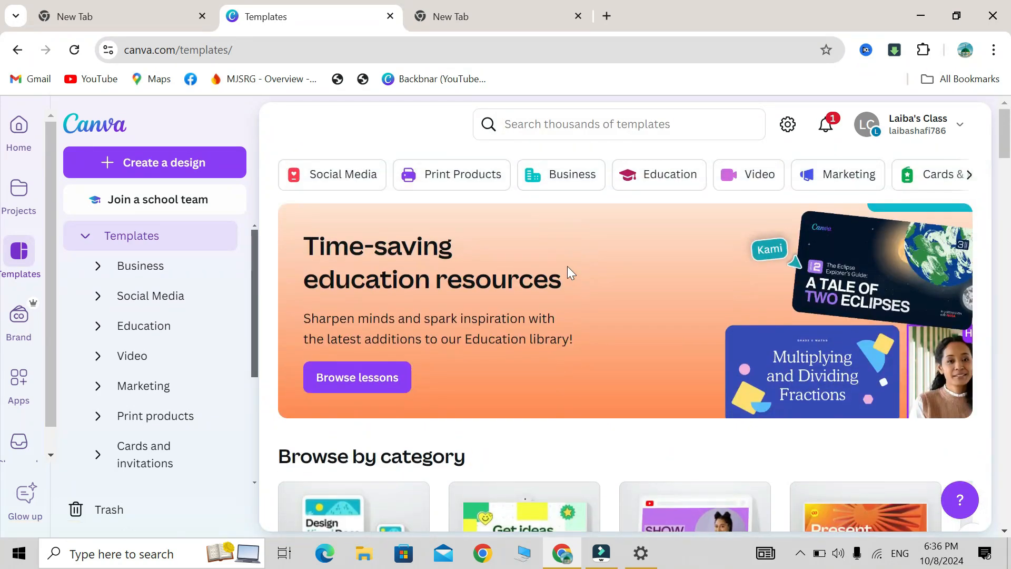
# - Search the Canva templates for "islamic" and look through the matching designs
pyautogui.click(552, 129)
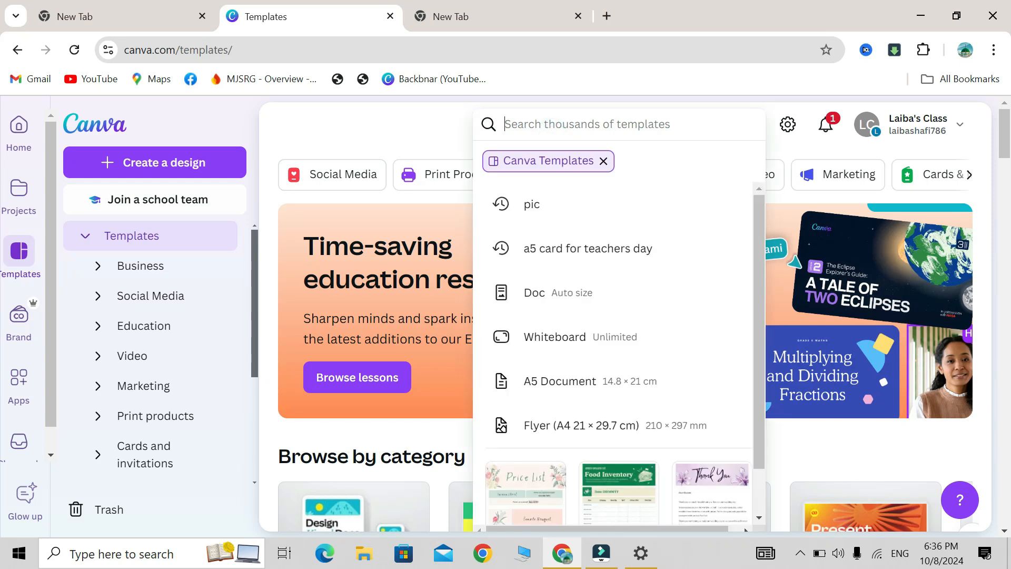
pyautogui.write('islamic')
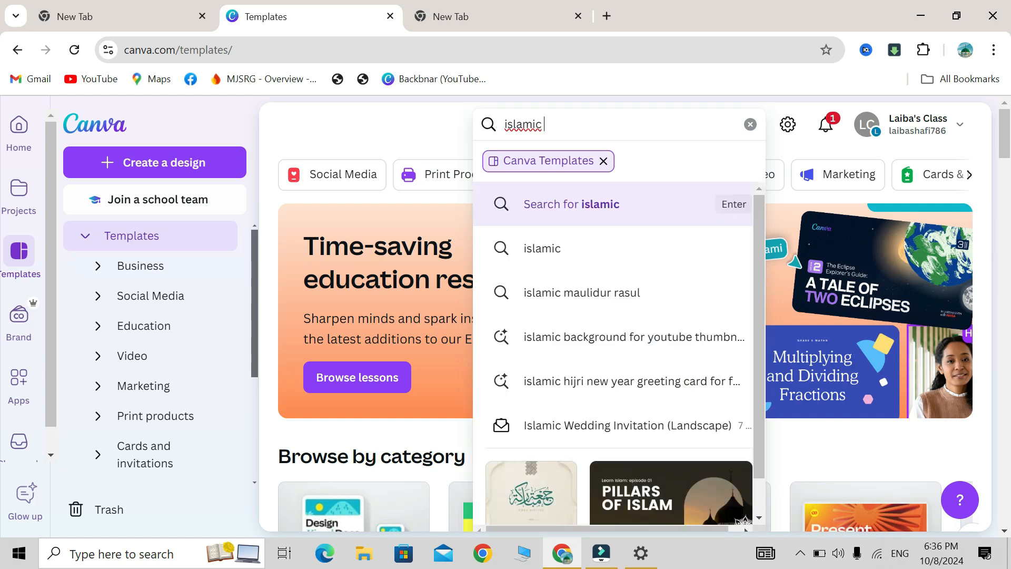
pyautogui.click(593, 251)
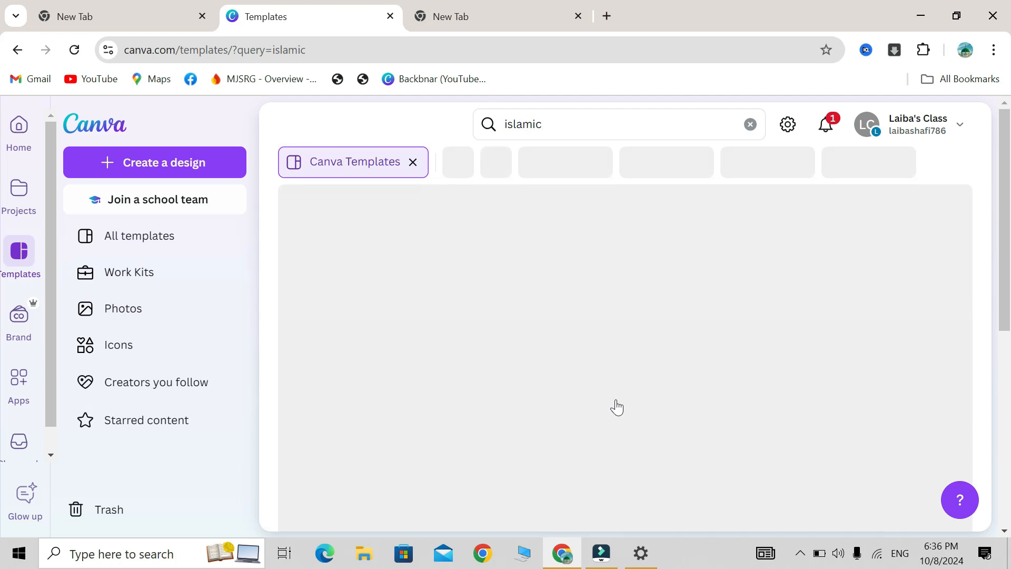
pyautogui.scroll(-10, 618, 406)
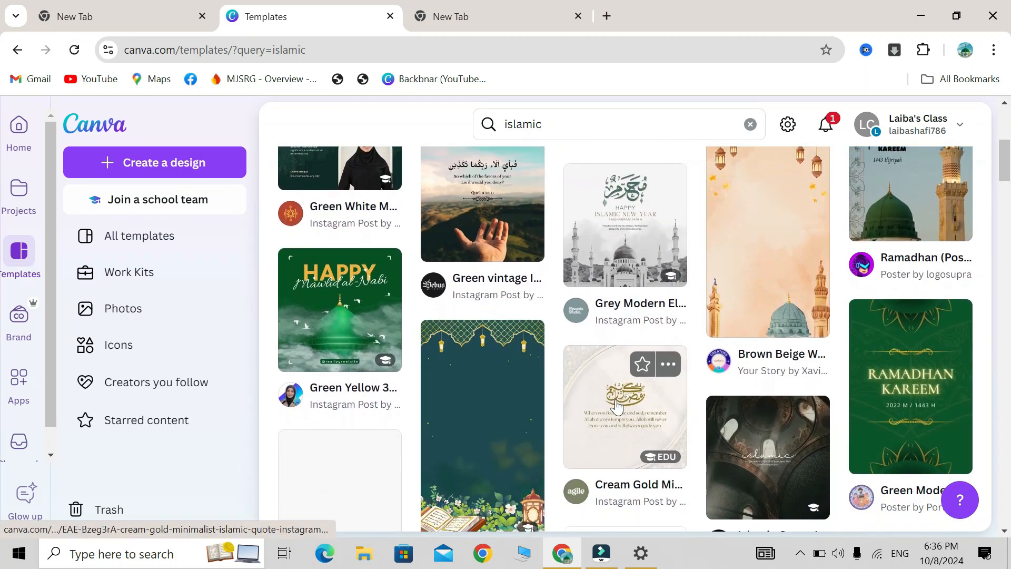
pyautogui.scroll(-5, 616, 401)
pyautogui.scroll(9, 616, 403)
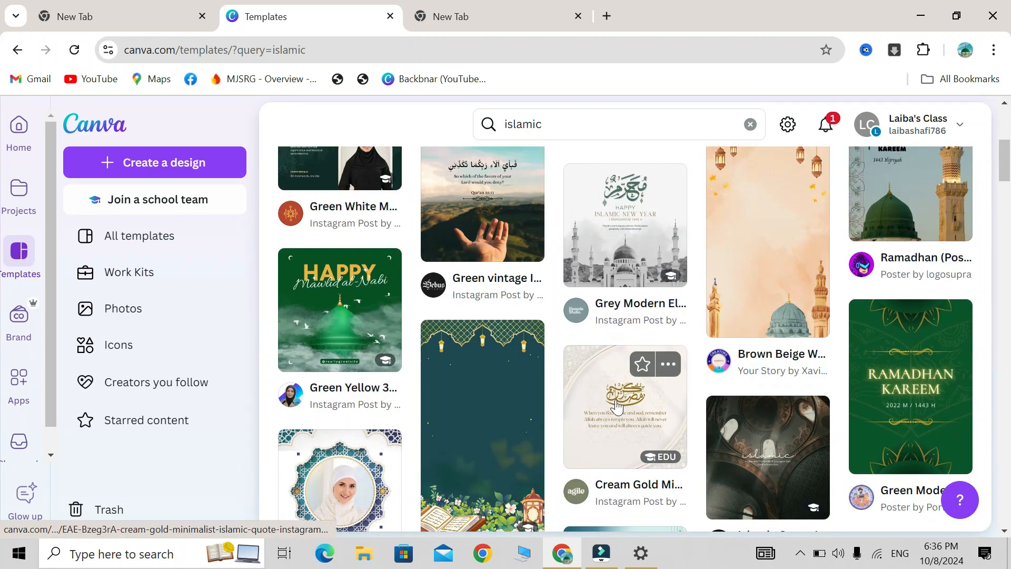
pyautogui.scroll(-3, 617, 405)
pyautogui.scroll(-1, 617, 406)
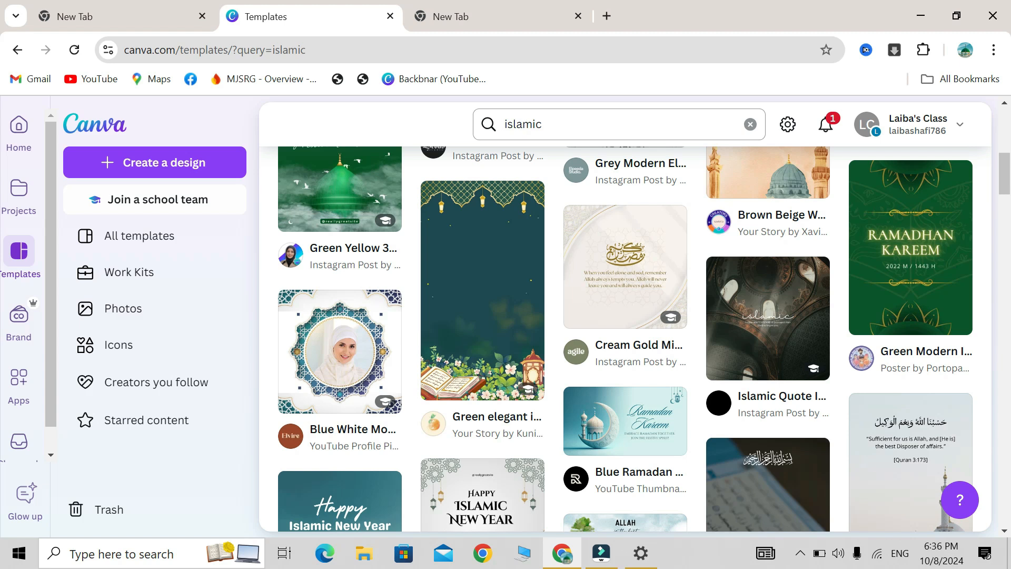
# - Check the search suggestions for "islamic", dismiss them, and look further down the matching templates
pyautogui.click(578, 123)
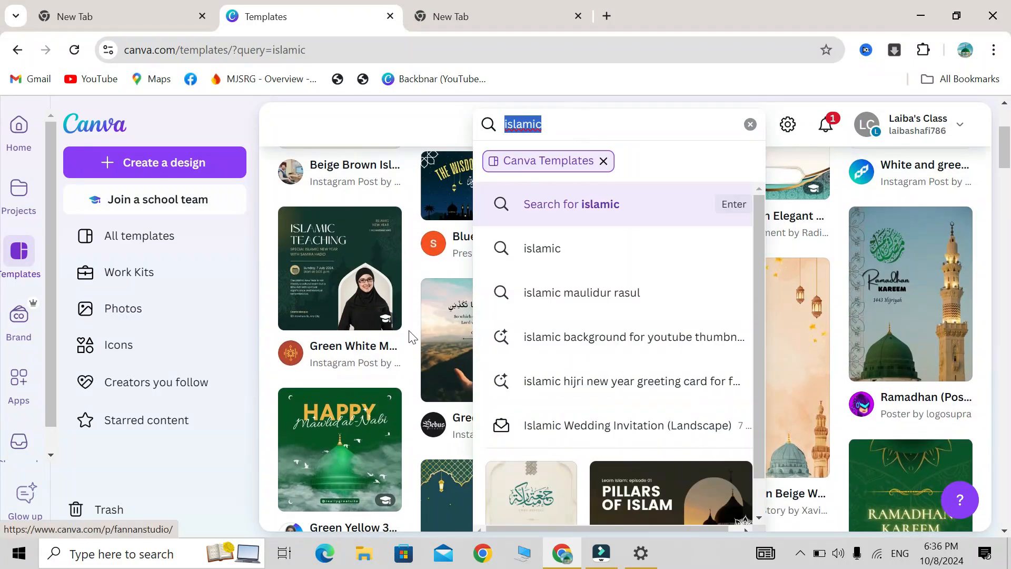
pyautogui.click(410, 307)
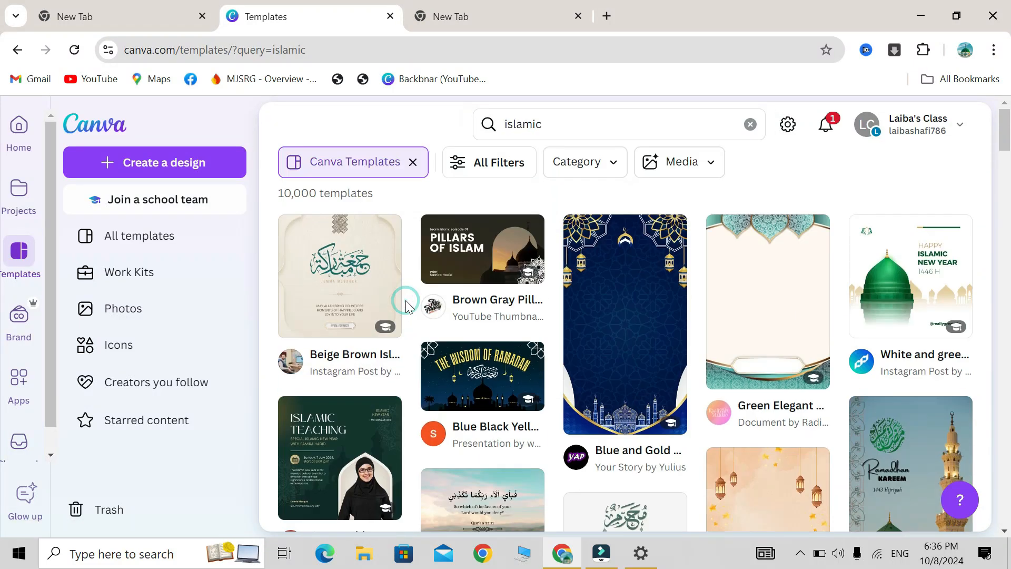
pyautogui.scroll(-10, 630, 387)
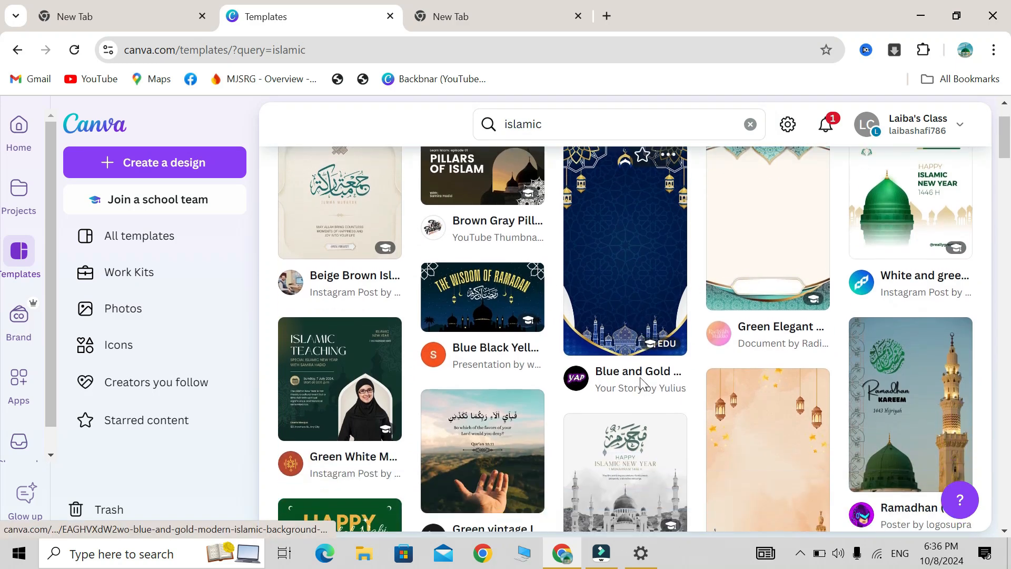
pyautogui.scroll(-5, 640, 383)
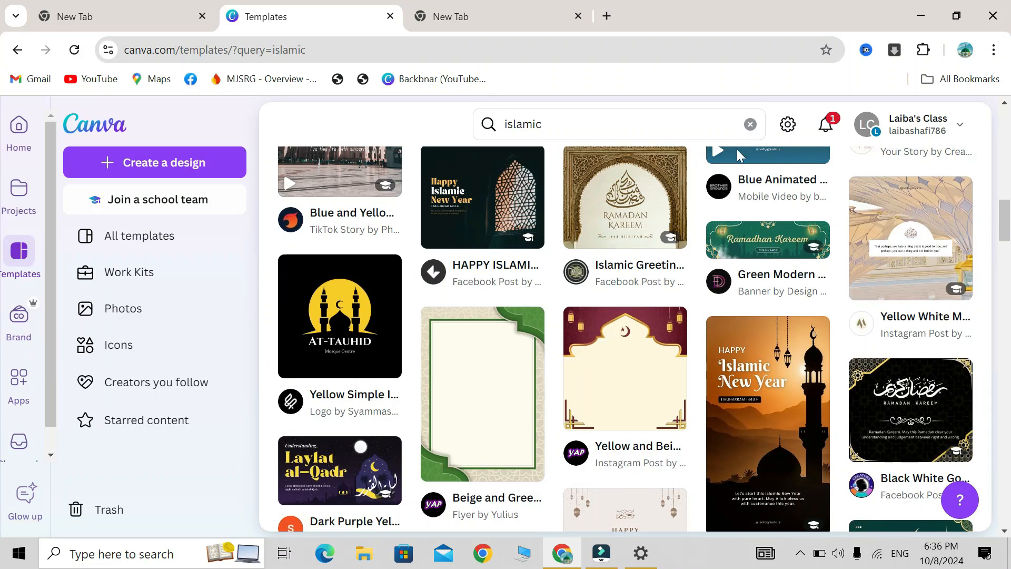
# - Open the account settings and remove the trailing digits from the account's display name
pyautogui.click(788, 125)
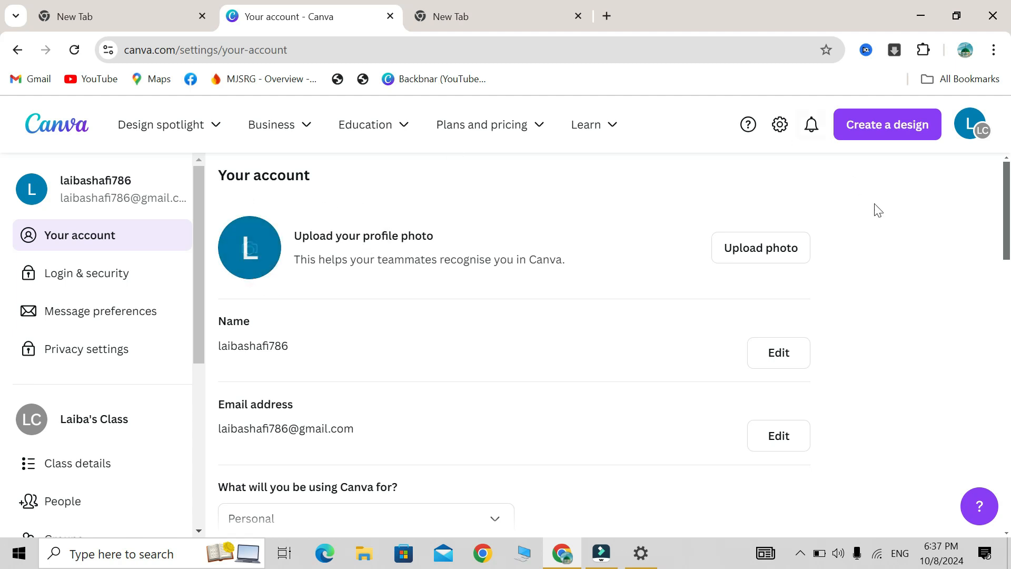
pyautogui.scroll(-2, 498, 433)
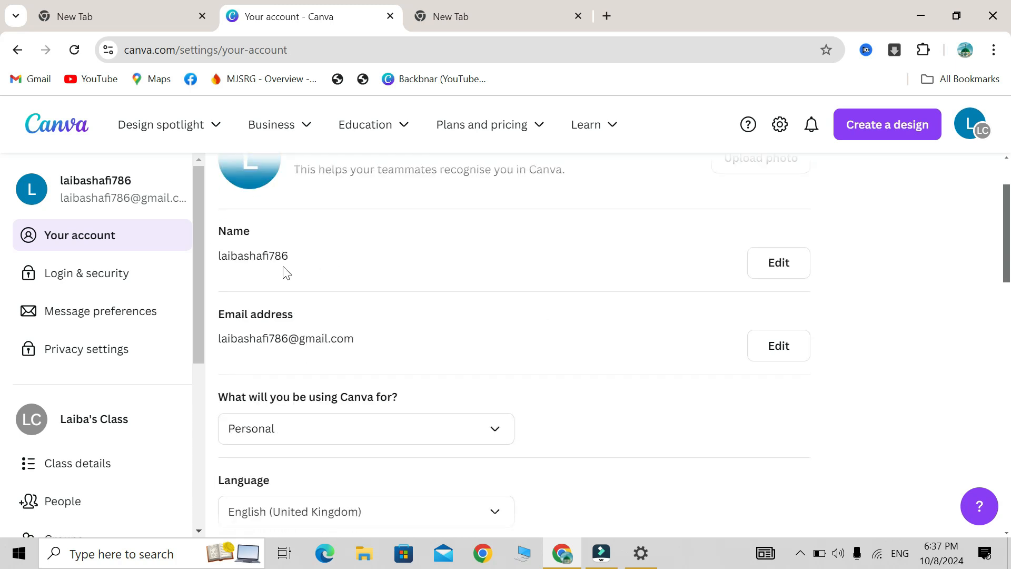
pyautogui.click(794, 262)
pyautogui.hotkey('shift', 'Left')
pyautogui.hotkey('shift', 'Left')
pyautogui.hotkey('shift', 'Left')
pyautogui.hotkey('shift', 'Left')
pyautogui.hotkey('shift', 'Left')
pyautogui.hotkey('shift', 'Right')
pyautogui.hotkey('shift', 'Right')
pyautogui.hotkey('shift', 'Right')
pyautogui.press('BackSpace')
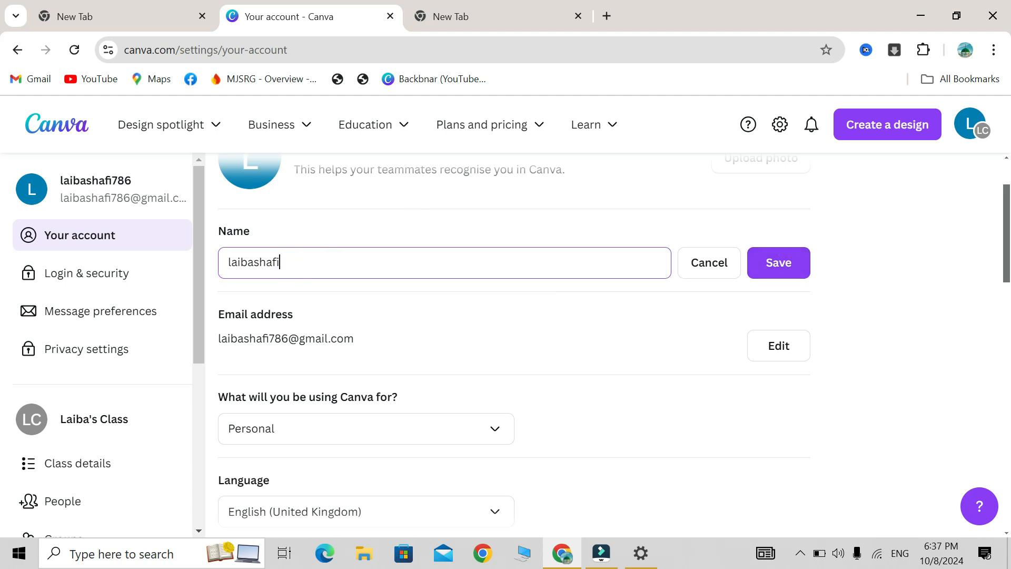
# - Capitalise the first letter of both the first name and the surname in the display name and save it
pyautogui.click(259, 262)
pyautogui.press('BackSpace')
pyautogui.write('S')
pyautogui.press('Delete')
pyautogui.write('L')
pyautogui.click(778, 264)
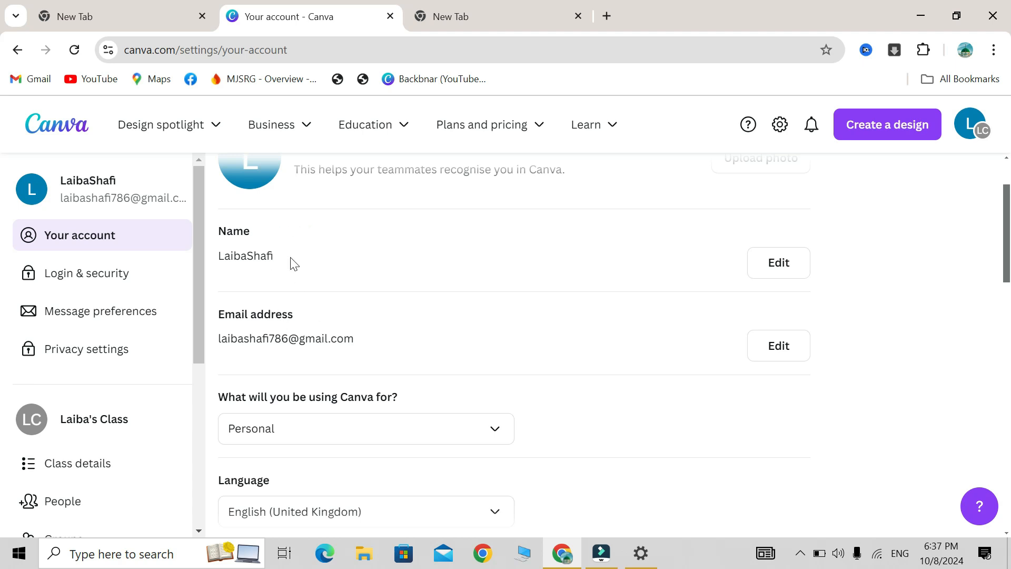
# - Examine the options for what Canva is used for, such as Student, Teacher and Large company, keeping Personal
pyautogui.scroll(-2, 294, 264)
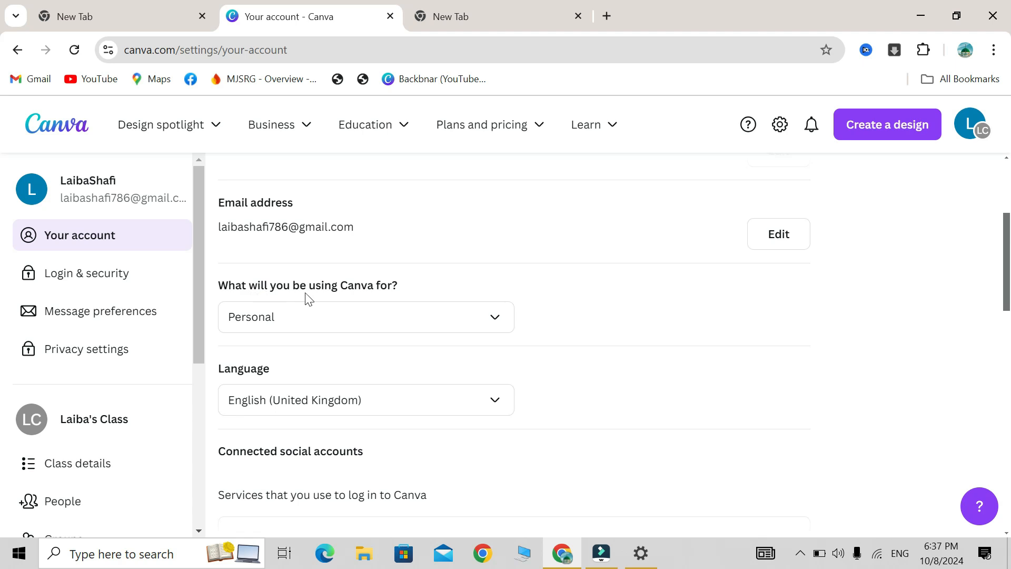
pyautogui.click(478, 317)
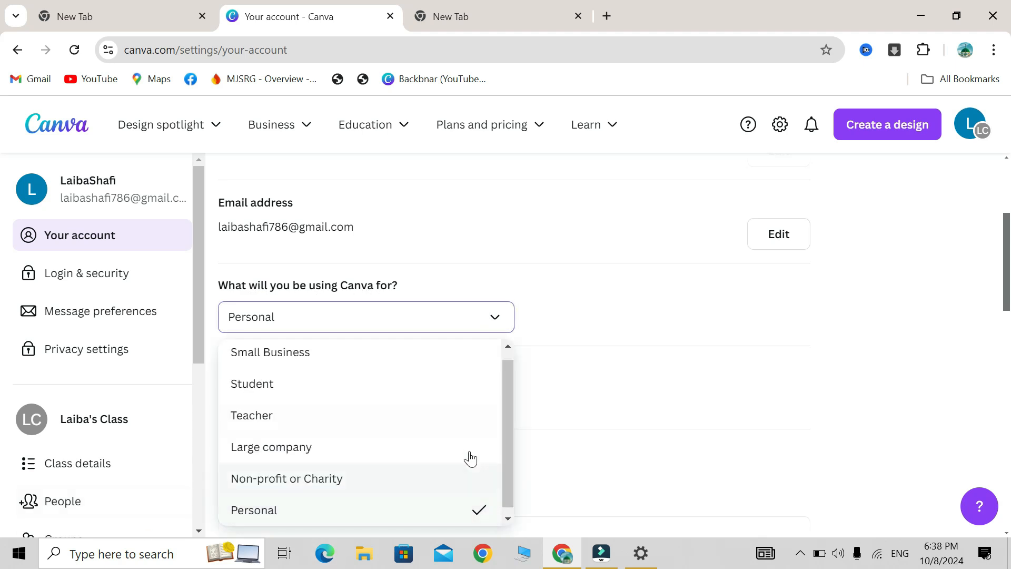
pyautogui.moveTo(513, 431); pyautogui.dragTo(492, 501)
pyautogui.click(641, 337)
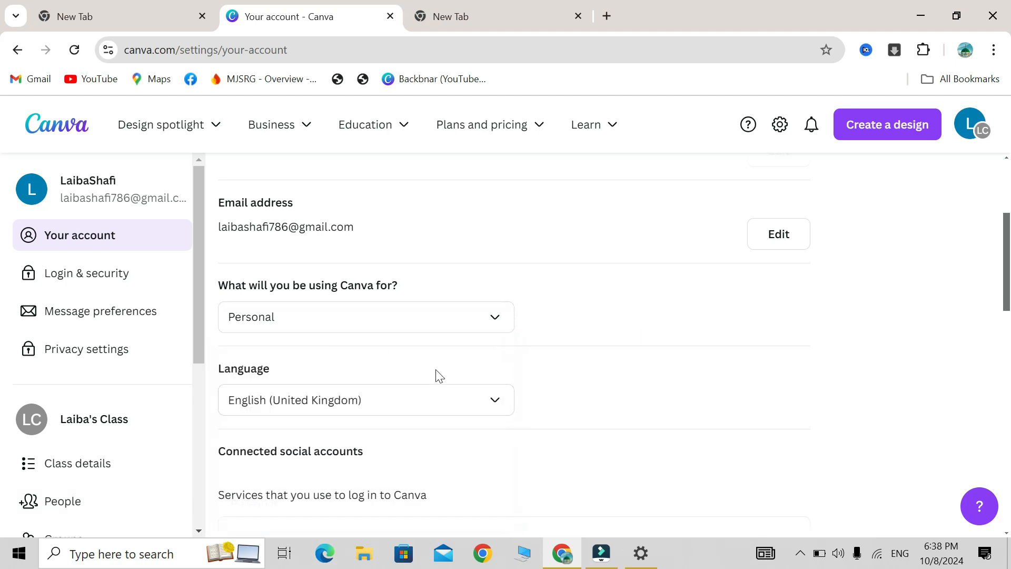
# - Look through the available languages, search them for "ur", and set the account language to Urdu (اردو)
pyautogui.click(410, 399)
pyautogui.scroll(-3, 386, 311)
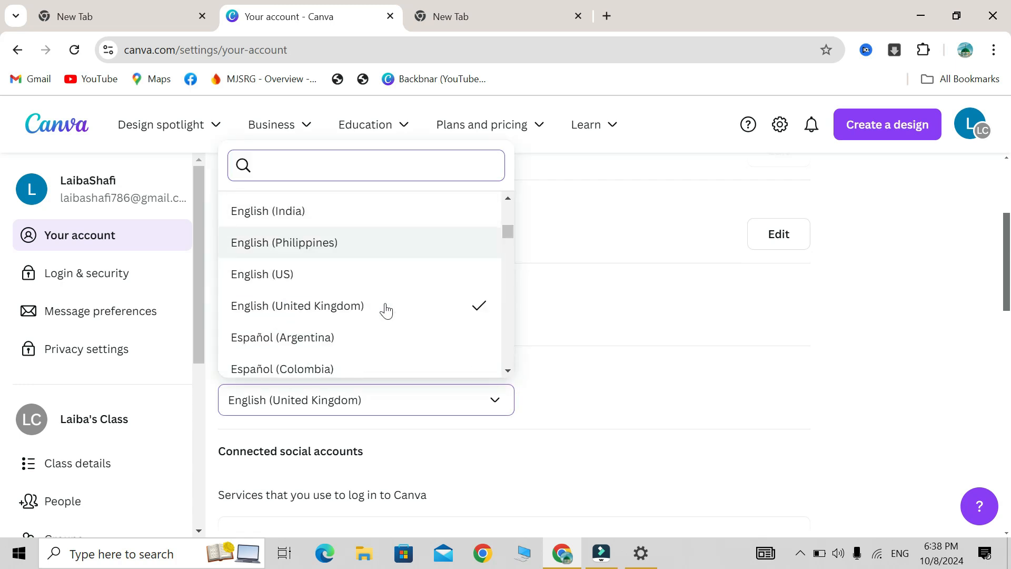
pyautogui.scroll(-10, 386, 311)
pyautogui.scroll(15, 386, 311)
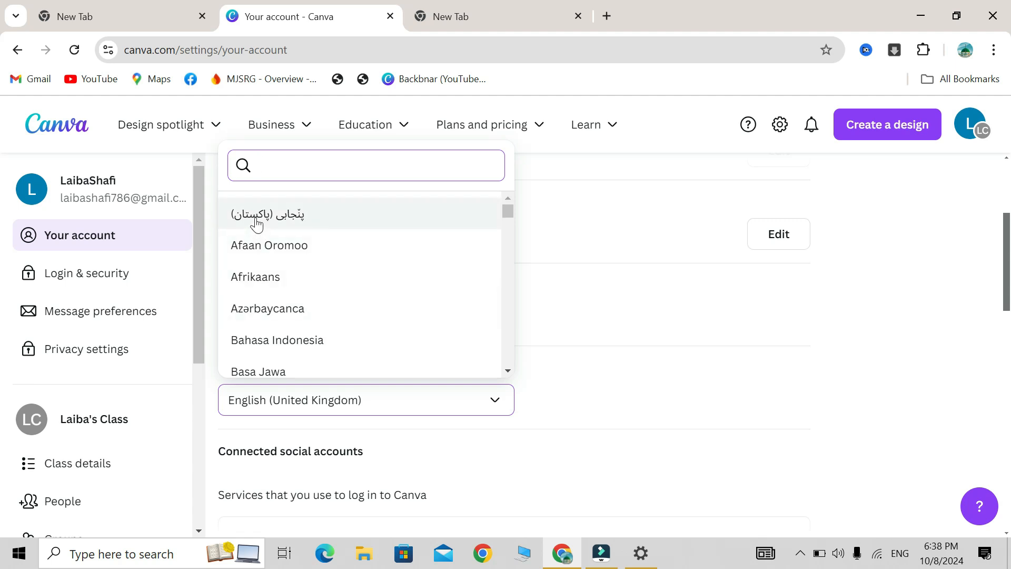
pyautogui.scroll(-12, 334, 300)
pyautogui.scroll(8, 334, 301)
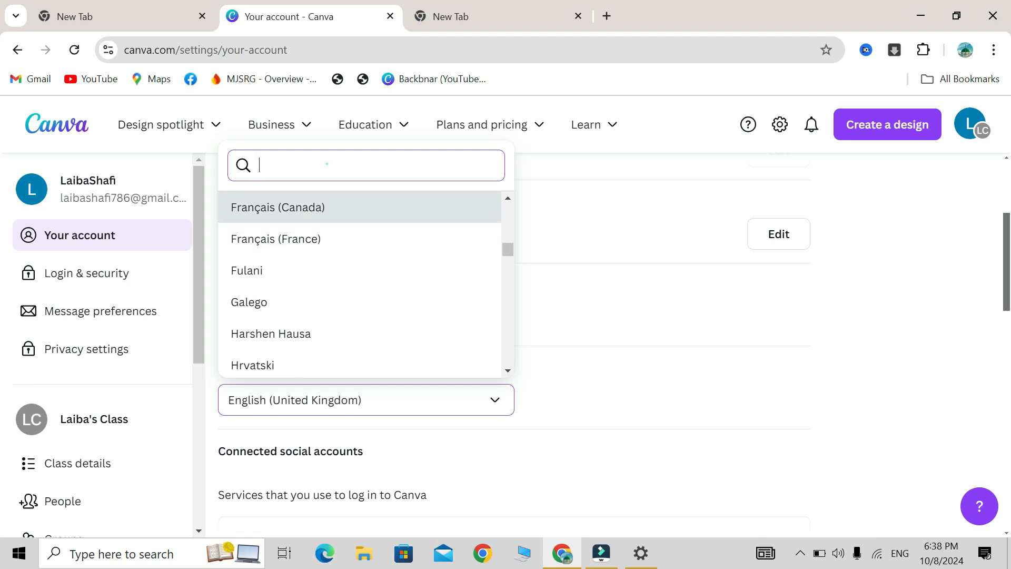
pyautogui.write('urs')
pyautogui.press('BackSpace')
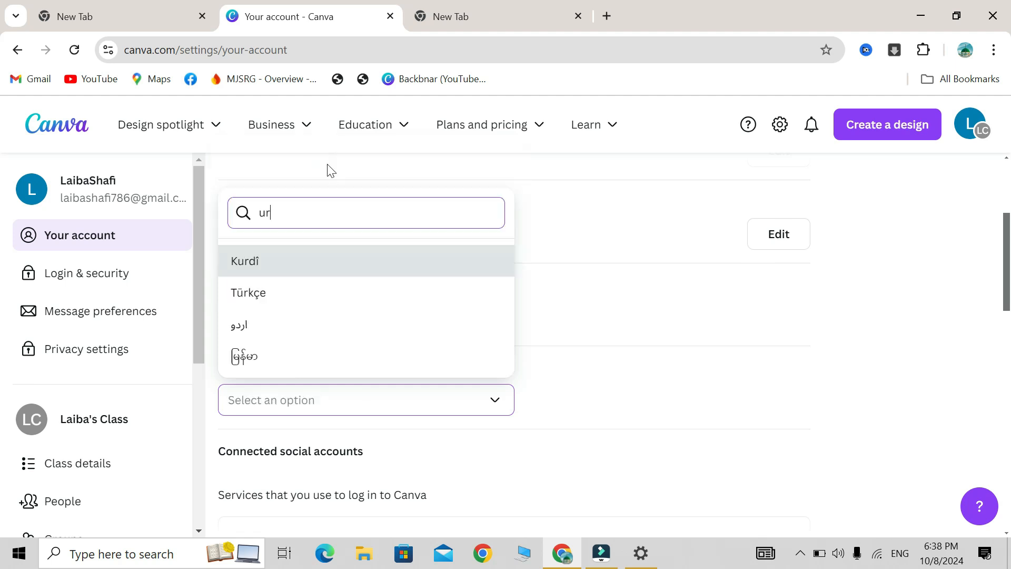
pyautogui.click(299, 325)
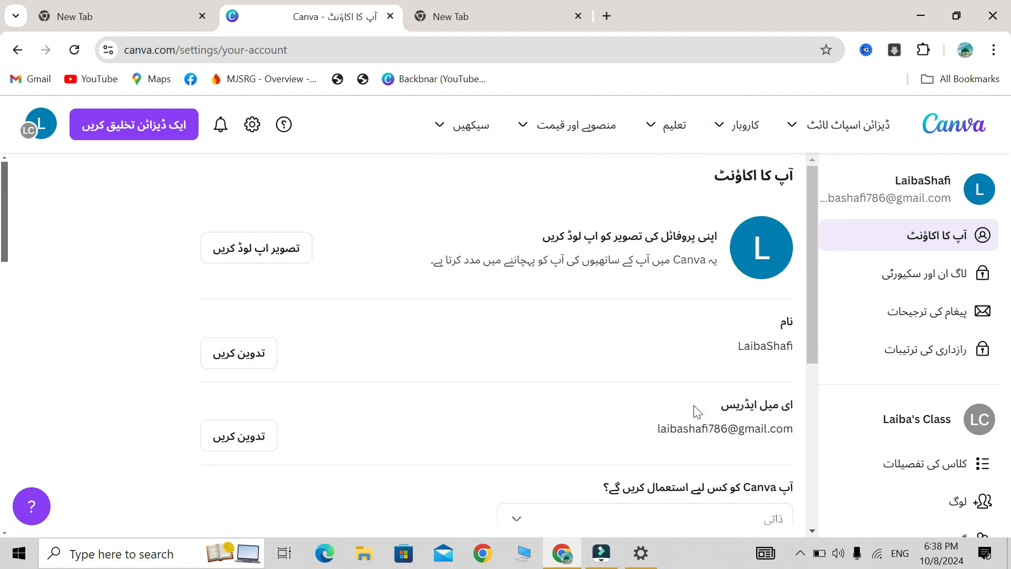
# - Look over the account settings page in Urdu
pyautogui.scroll(-10, 648, 476)
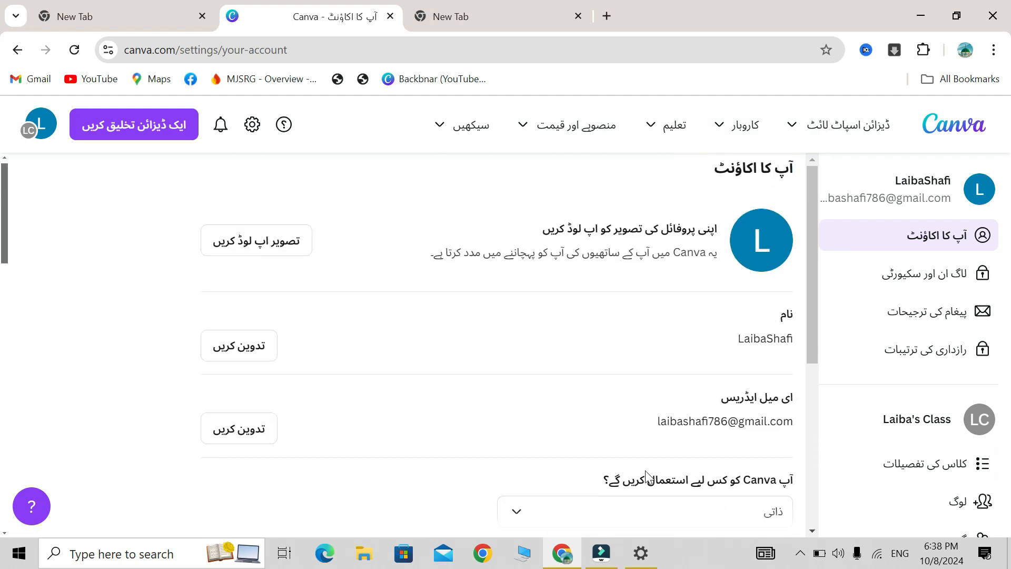
pyautogui.scroll(-2, 647, 476)
pyautogui.scroll(12, 648, 476)
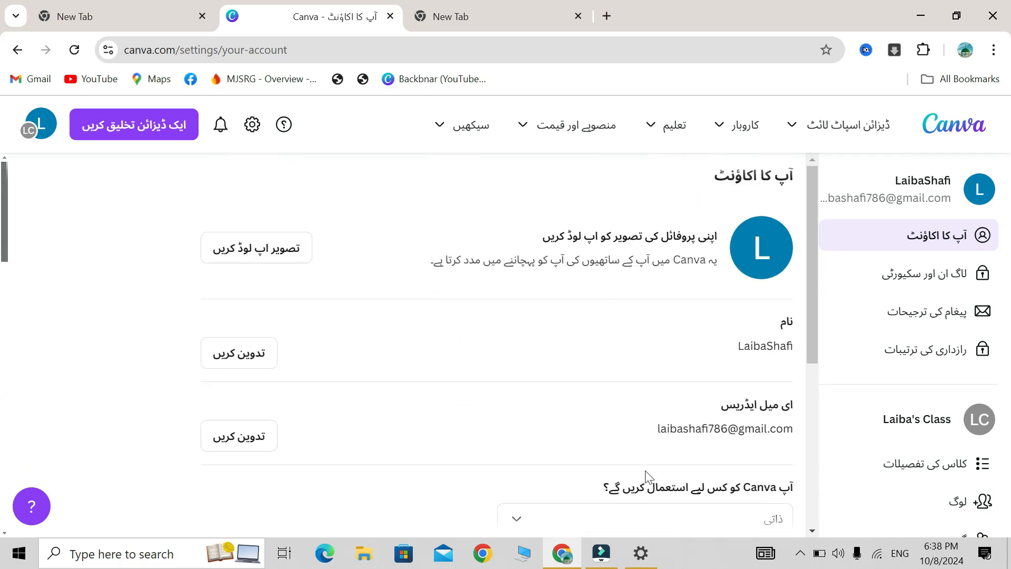
# - Search the language options for "eng" and set the account language to English (US)
pyautogui.scroll(-3, 548, 442)
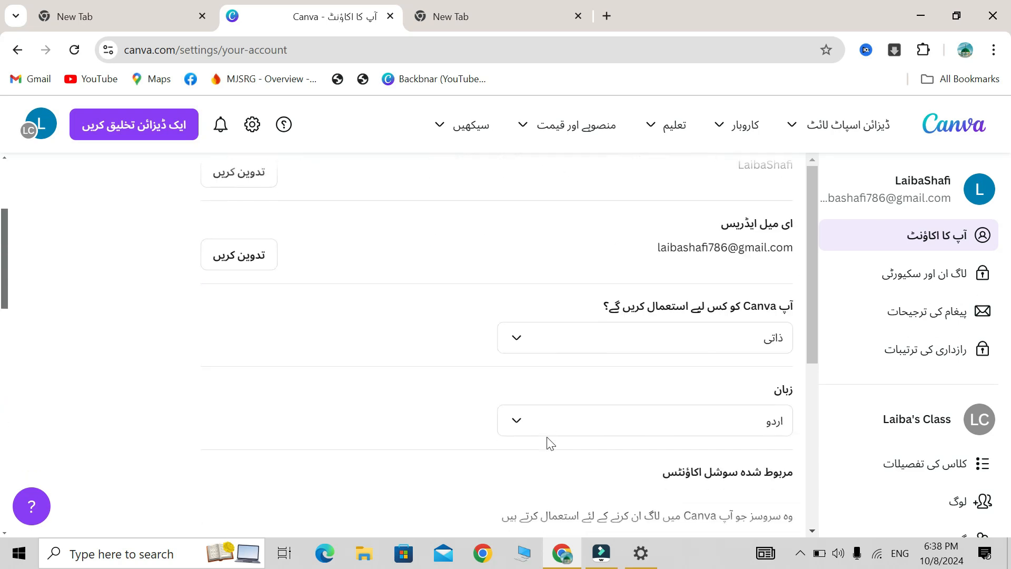
pyautogui.click(528, 429)
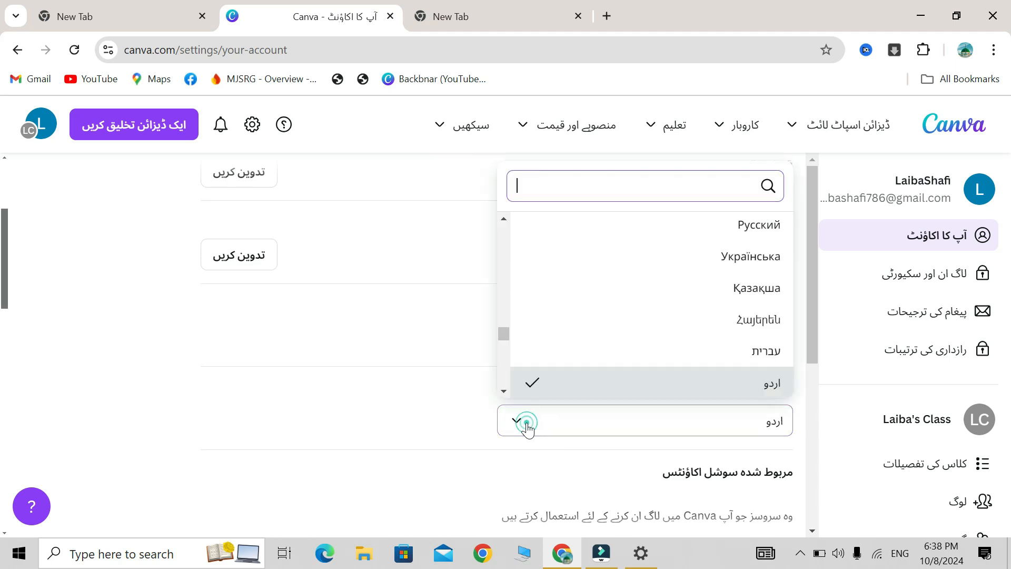
pyautogui.write('eng')
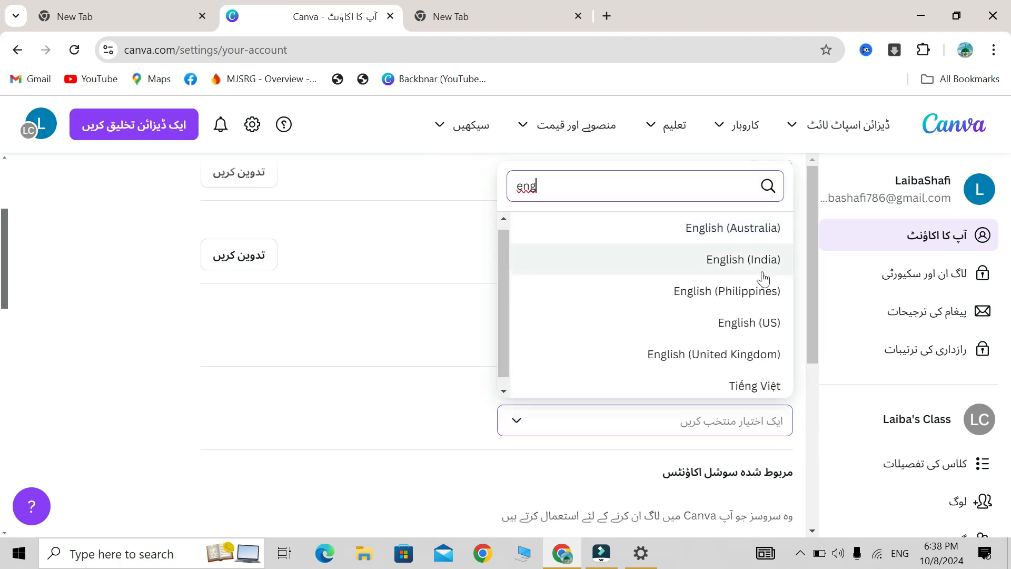
pyautogui.click(742, 321)
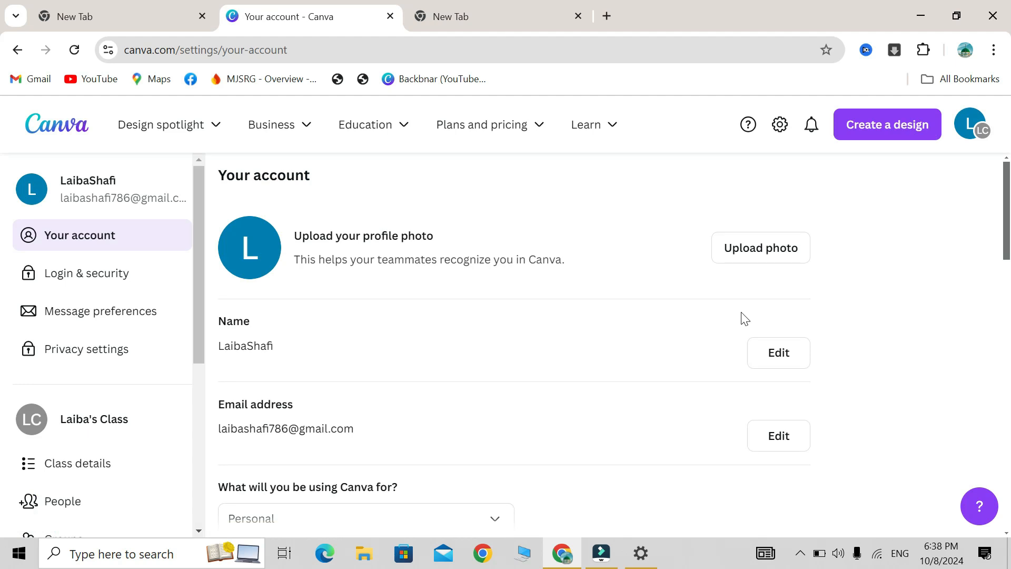
# - Review the language, connected social accounts, theme and accessibility settings on the account page
pyautogui.scroll(-9, 742, 319)
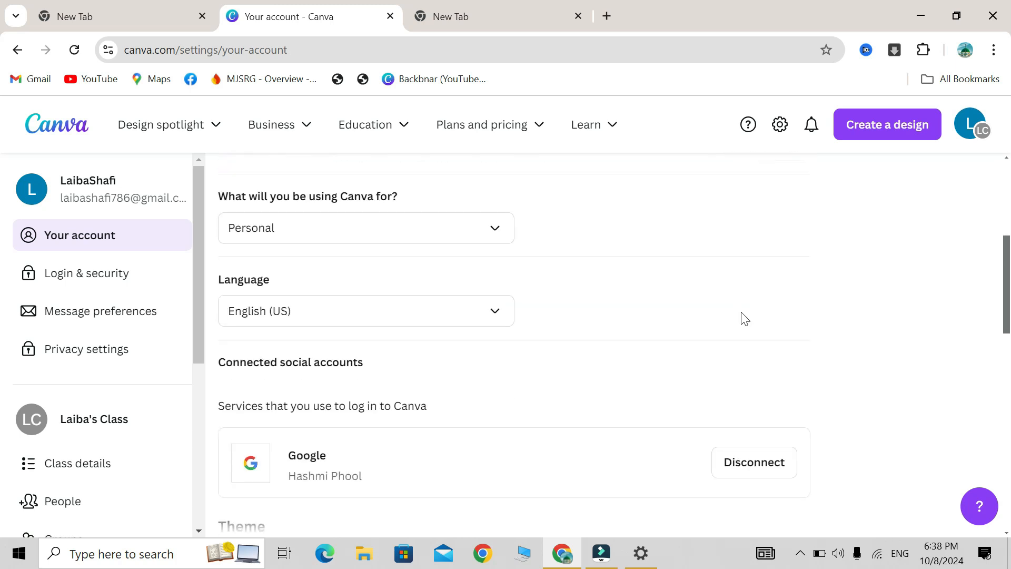
pyautogui.scroll(2, 741, 311)
pyautogui.scroll(-2, 741, 312)
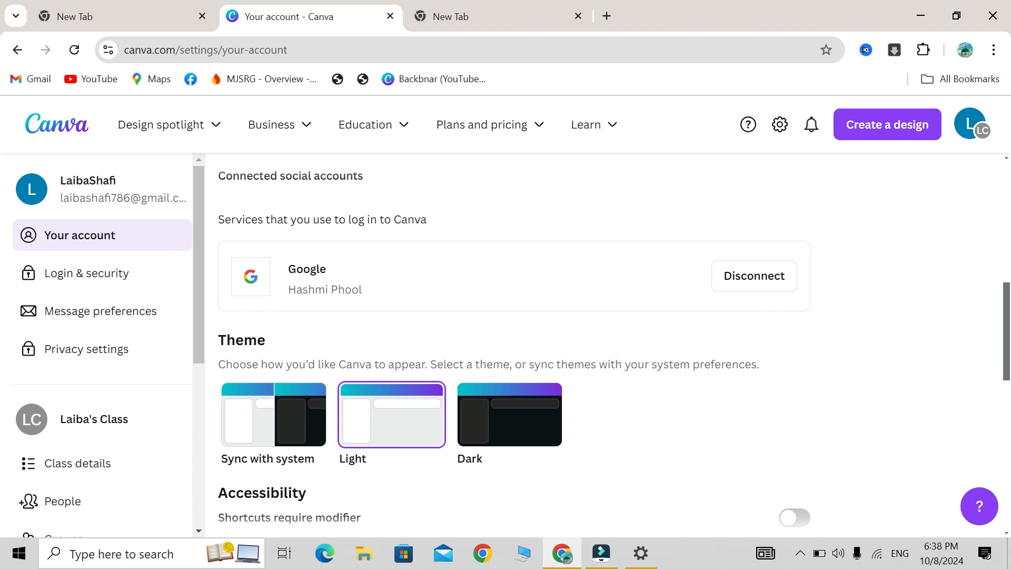
pyautogui.scroll(-3, 480, 393)
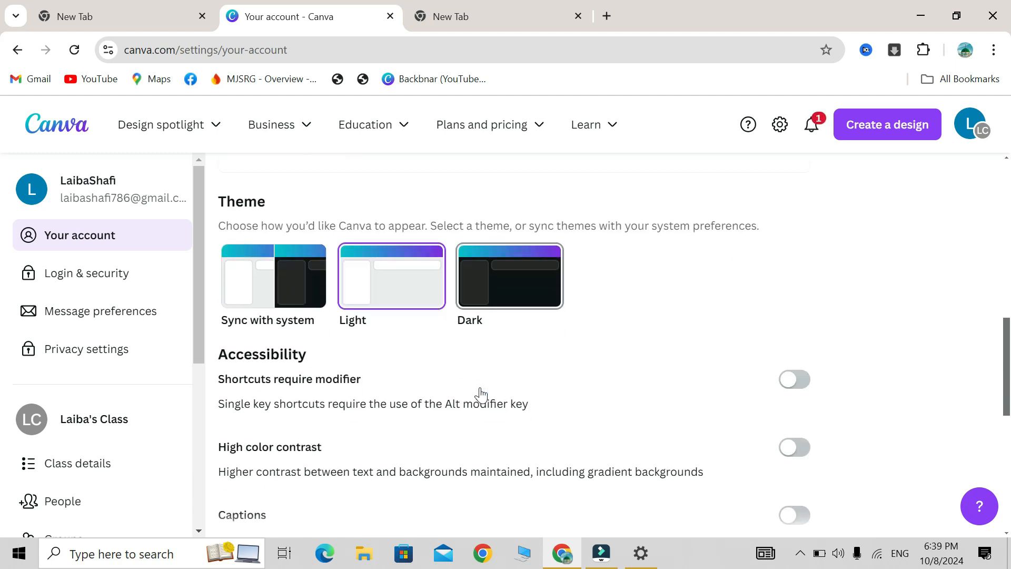
# - Turn on High color contrast in the accessibility settings and switch it back off
pyautogui.scroll(-2, 480, 394)
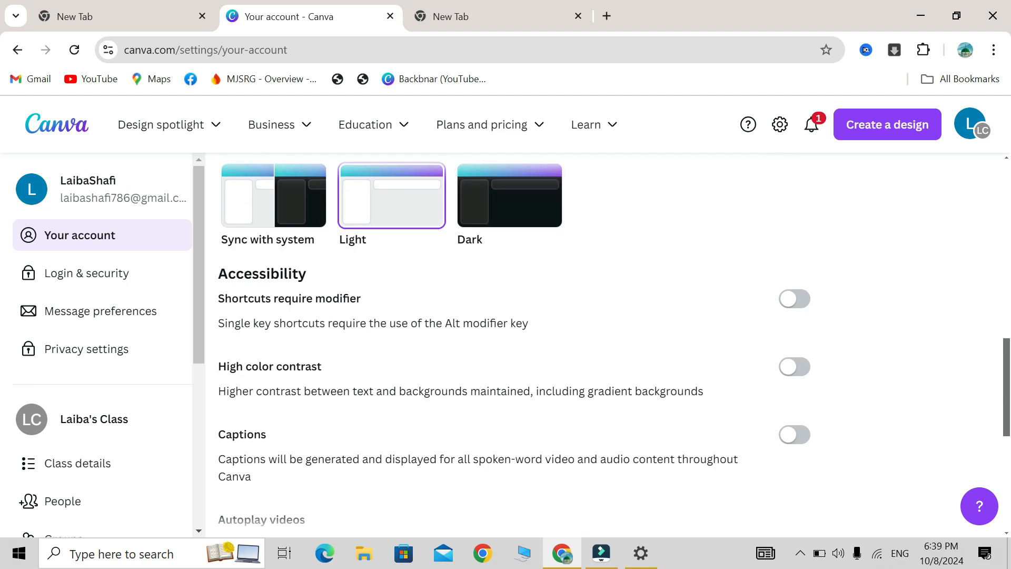
pyautogui.scroll(-3, 482, 394)
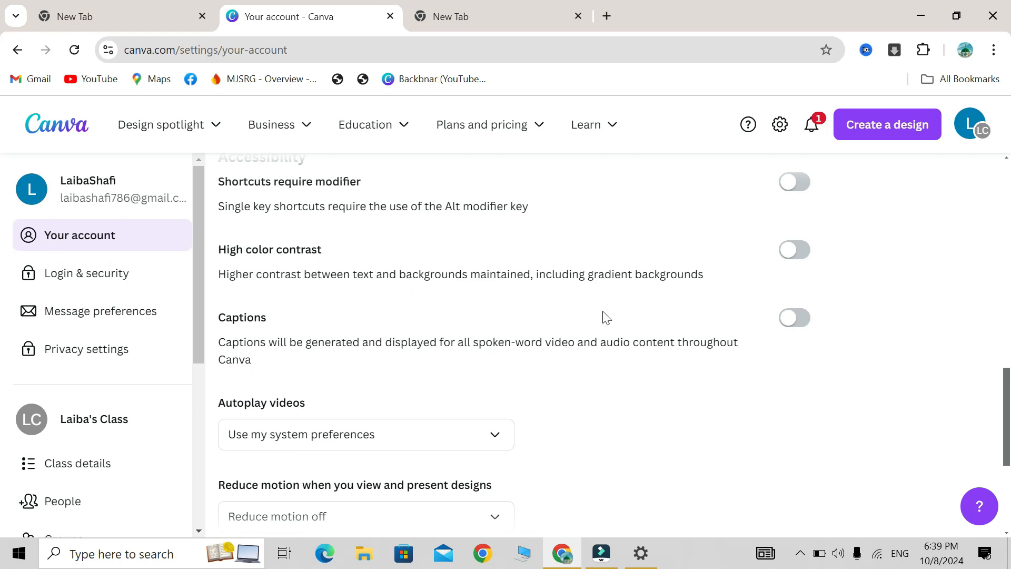
pyautogui.click(798, 256)
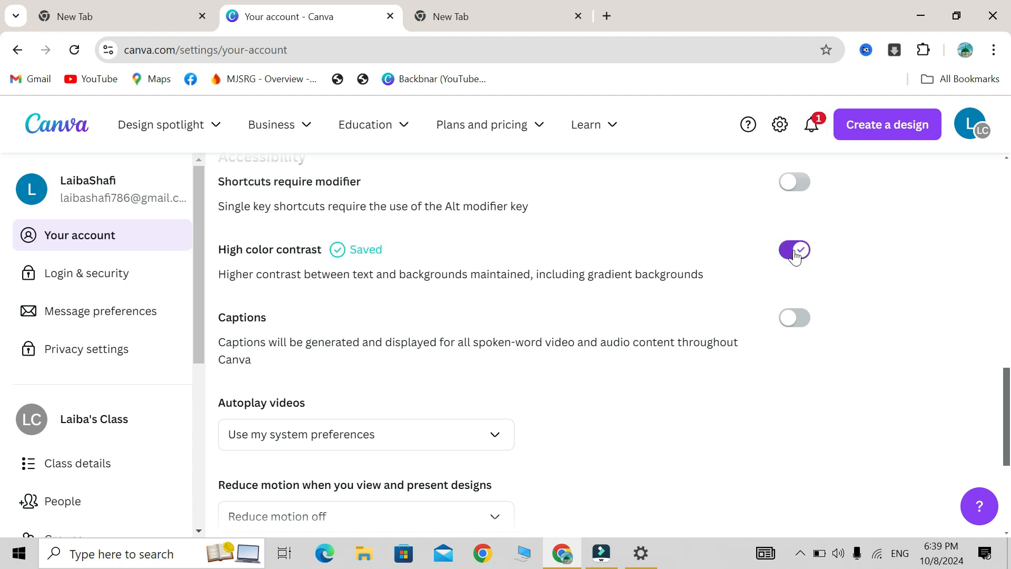
pyautogui.click(795, 255)
# - Review the autoplay, reduced motion, message display time and link opening settings on the account page
pyautogui.scroll(1, 796, 256)
pyautogui.scroll(-5, 797, 257)
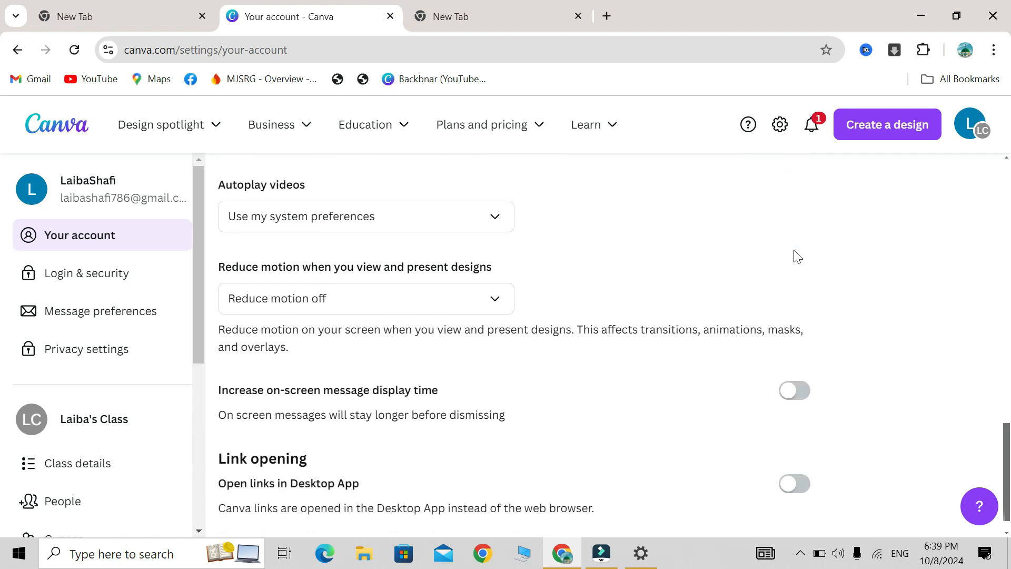
pyautogui.scroll(-1, 796, 256)
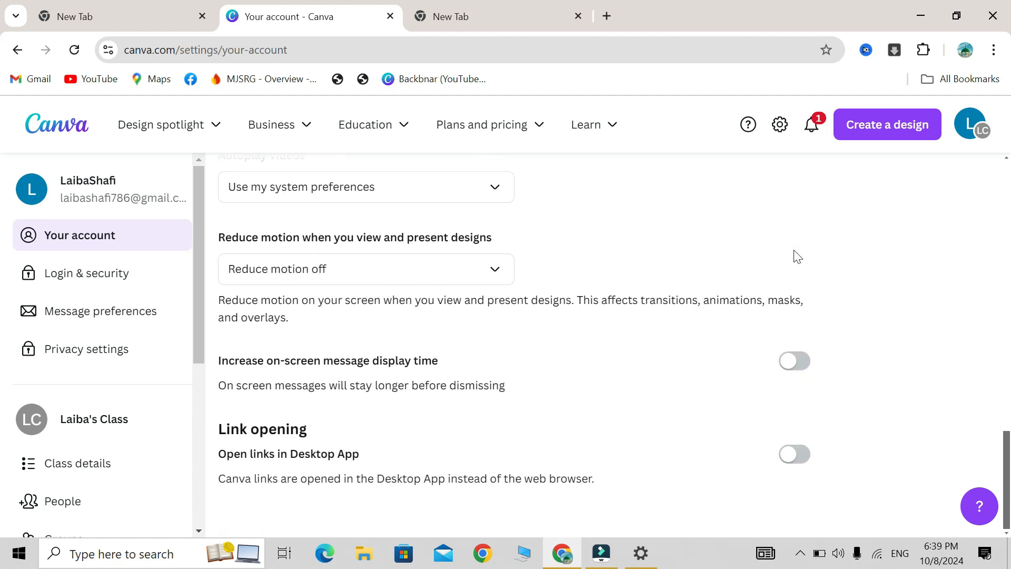
pyautogui.scroll(6, 797, 256)
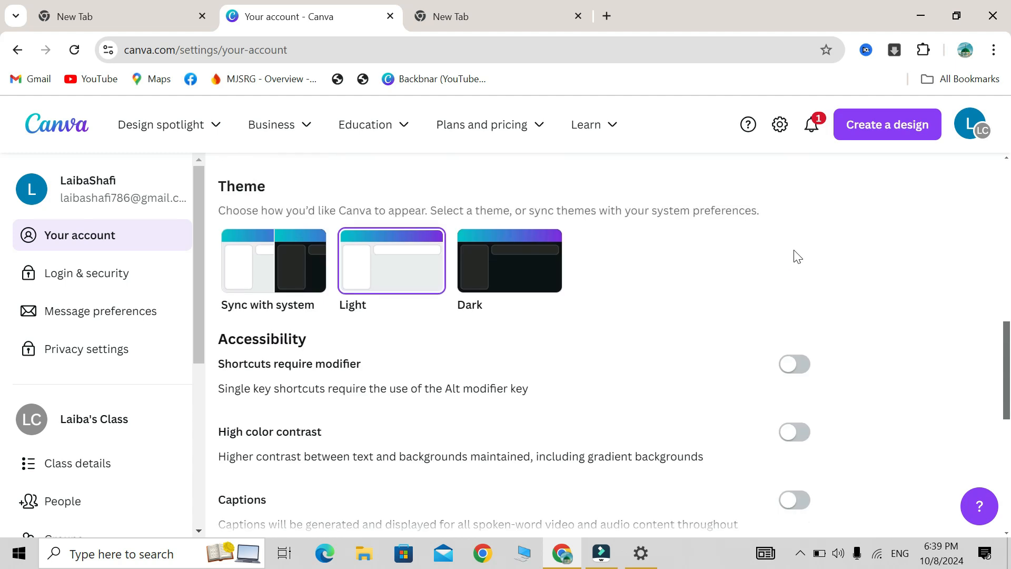
pyautogui.scroll(5, 796, 256)
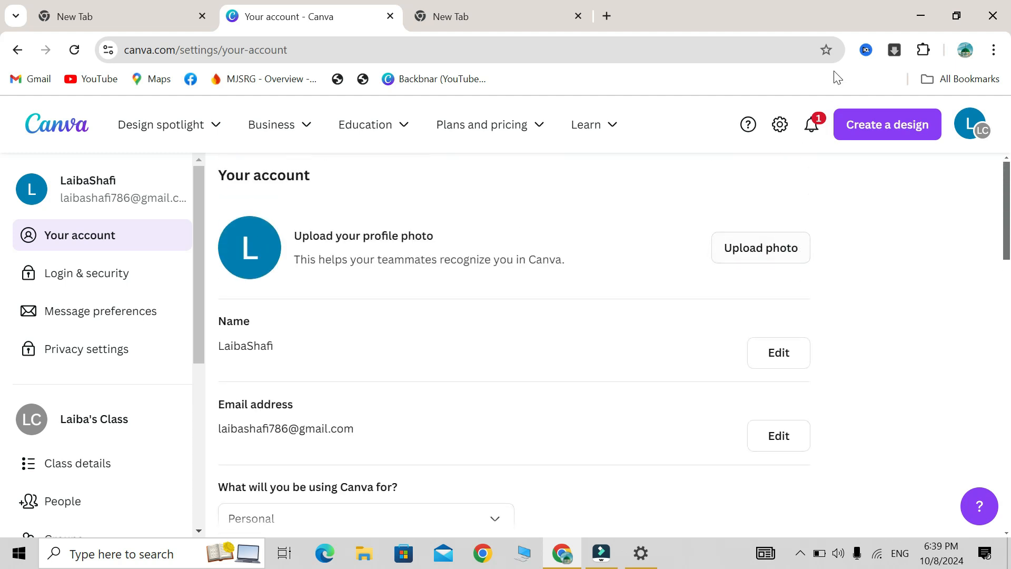
# - Look over the account notifications and close the list
pyautogui.click(812, 125)
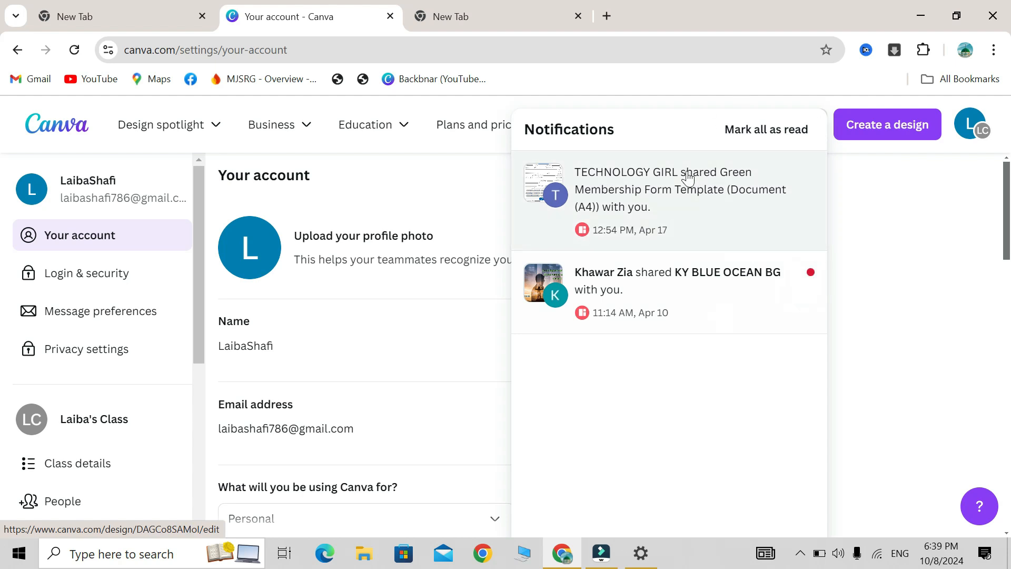
pyautogui.click(844, 194)
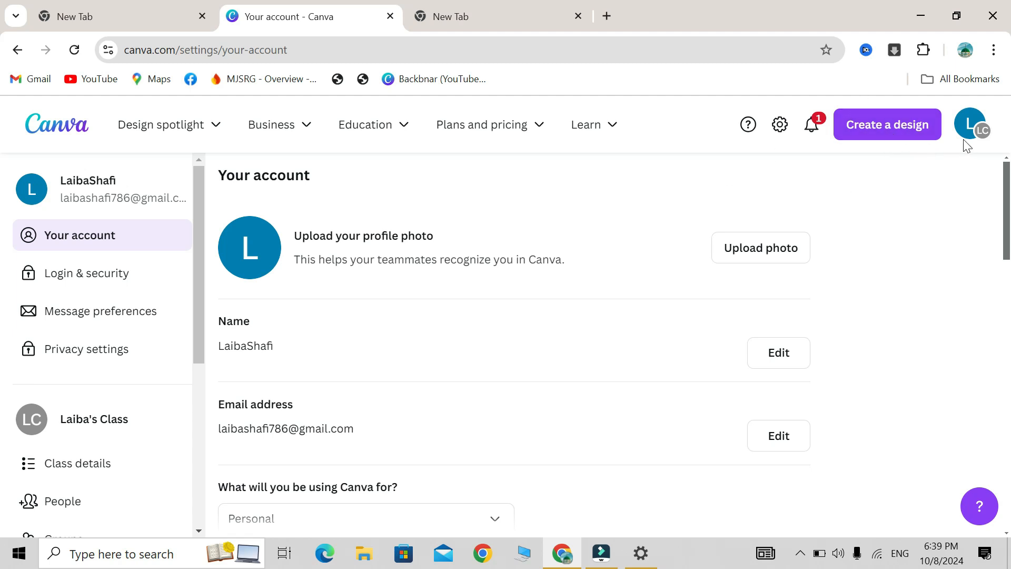
# - Review the Login & security settings, covering password, authenticator app, signing out from all devices, data download and account deletion
pyautogui.click(126, 290)
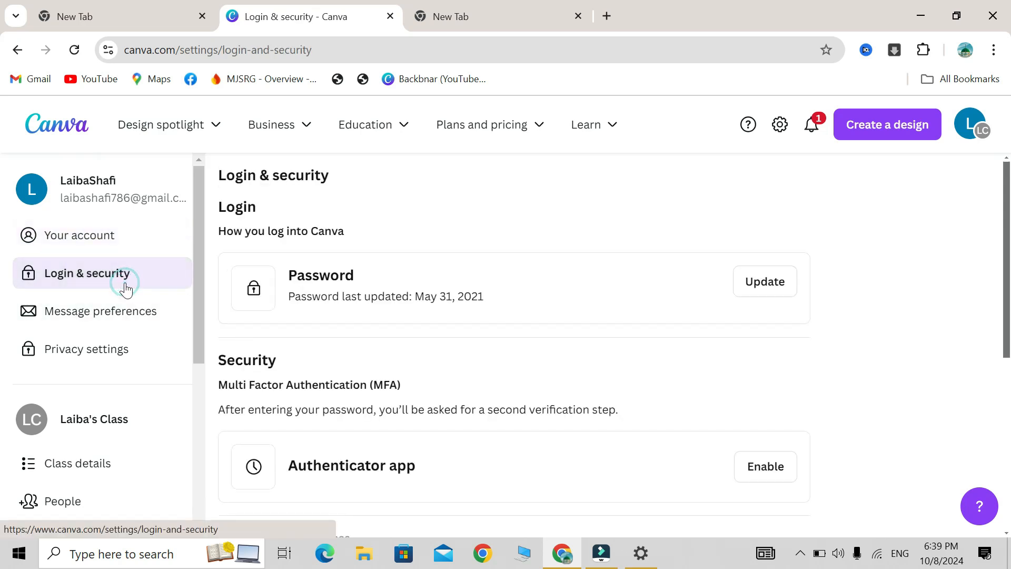
pyautogui.scroll(-3, 463, 359)
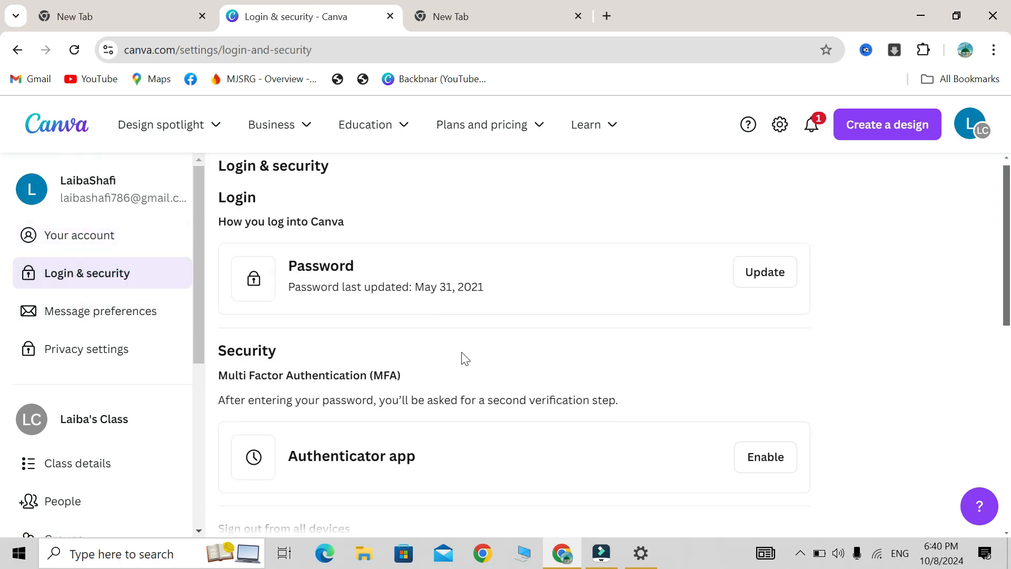
pyautogui.scroll(-1, 487, 331)
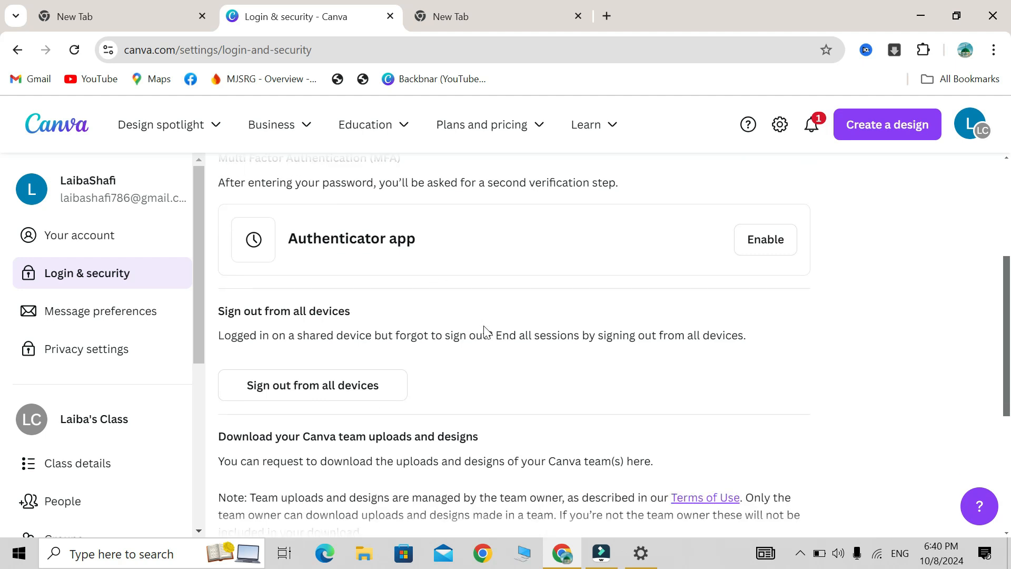
pyautogui.scroll(2, 487, 332)
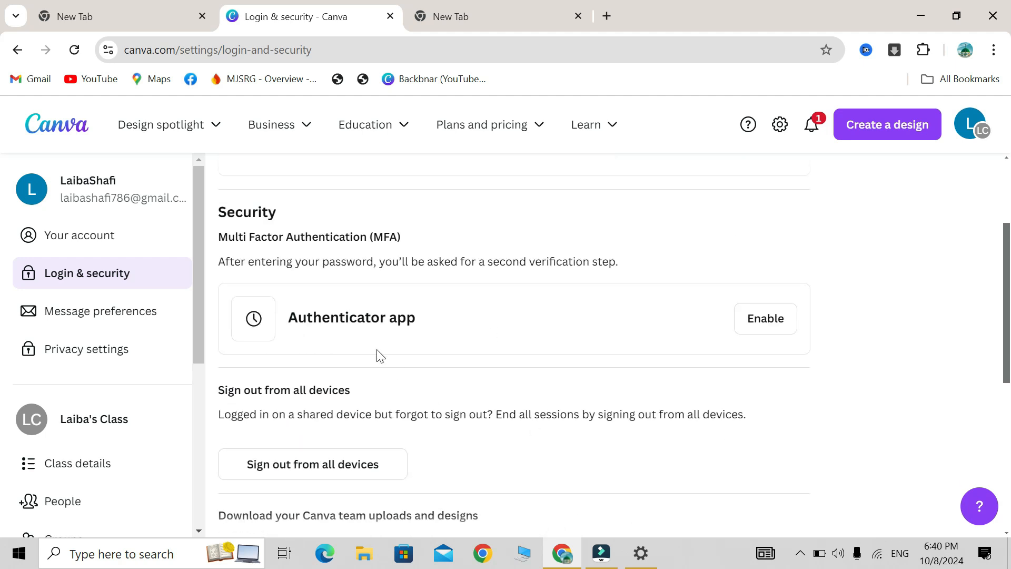
pyautogui.scroll(-2, 450, 344)
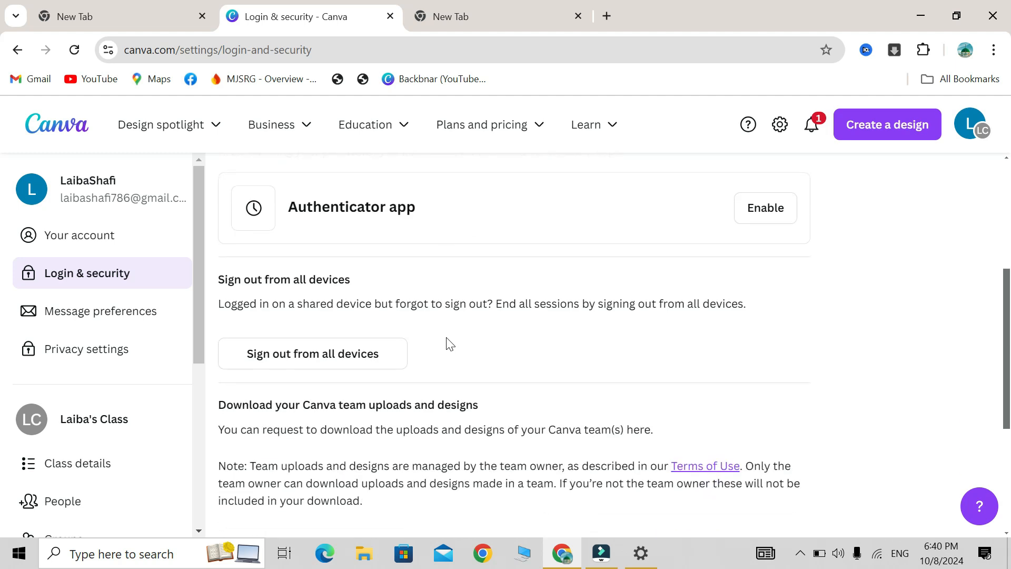
pyautogui.scroll(-2, 449, 344)
pyautogui.scroll(-2, 449, 344)
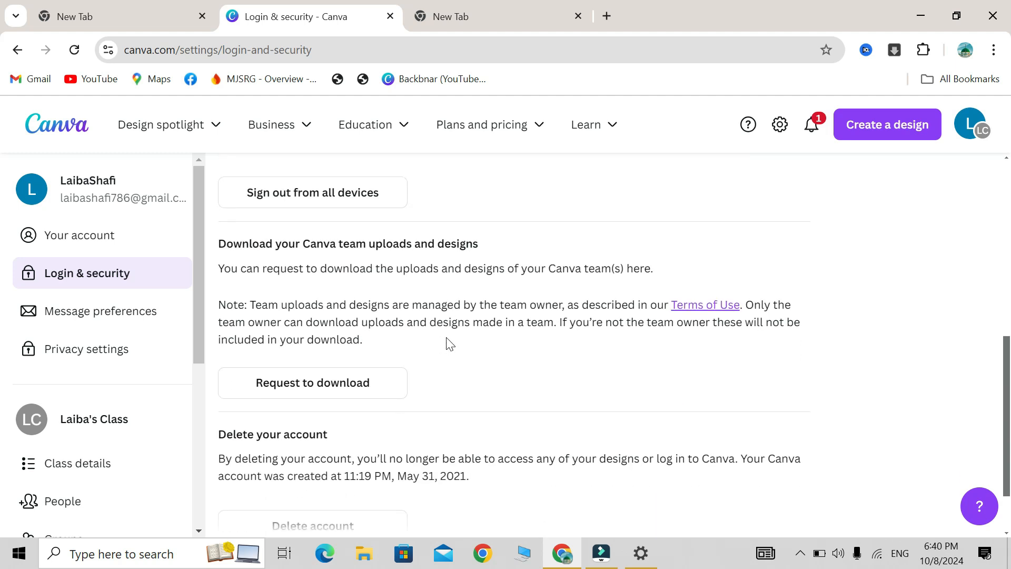
# - Review the message preferences, including topics, frequency, delivery method and class notifications
pyautogui.click(86, 322)
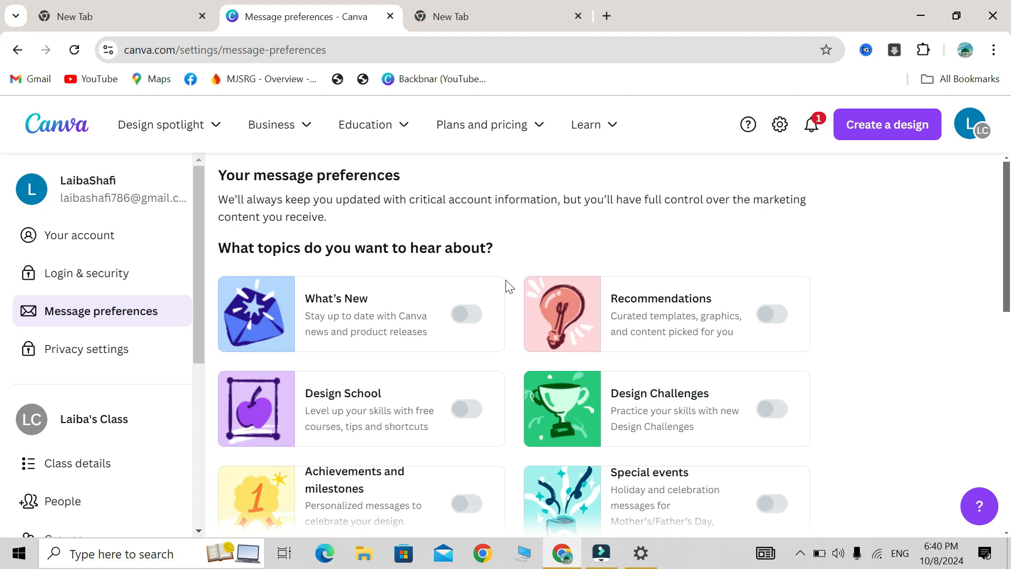
pyautogui.scroll(-6, 509, 287)
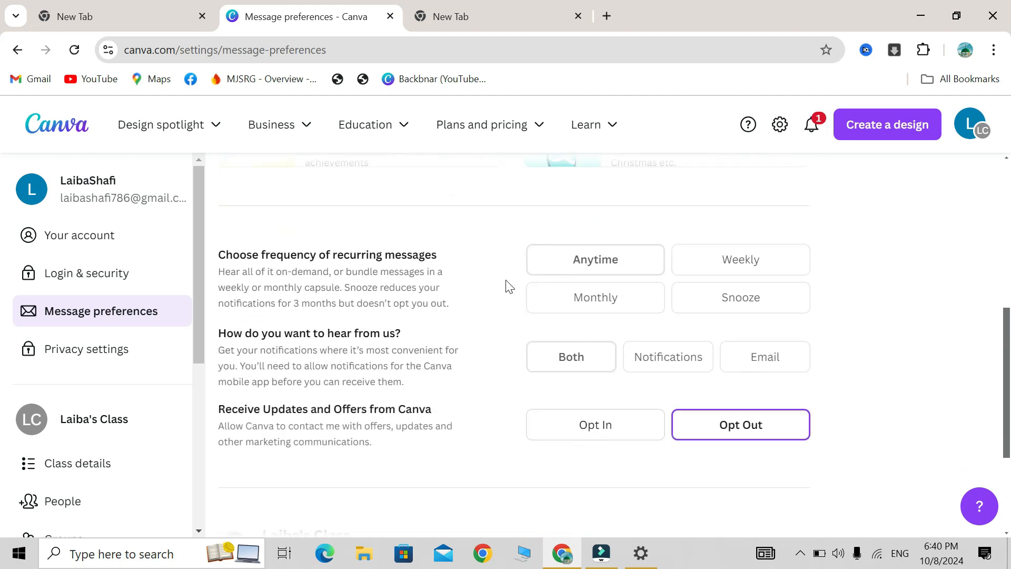
pyautogui.scroll(-3, 508, 287)
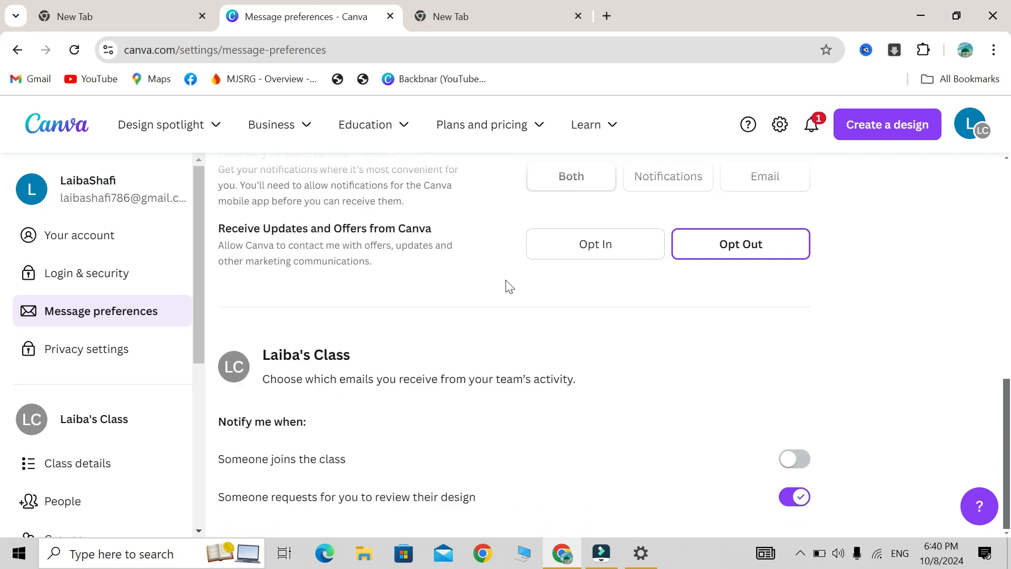
pyautogui.scroll(4, 508, 287)
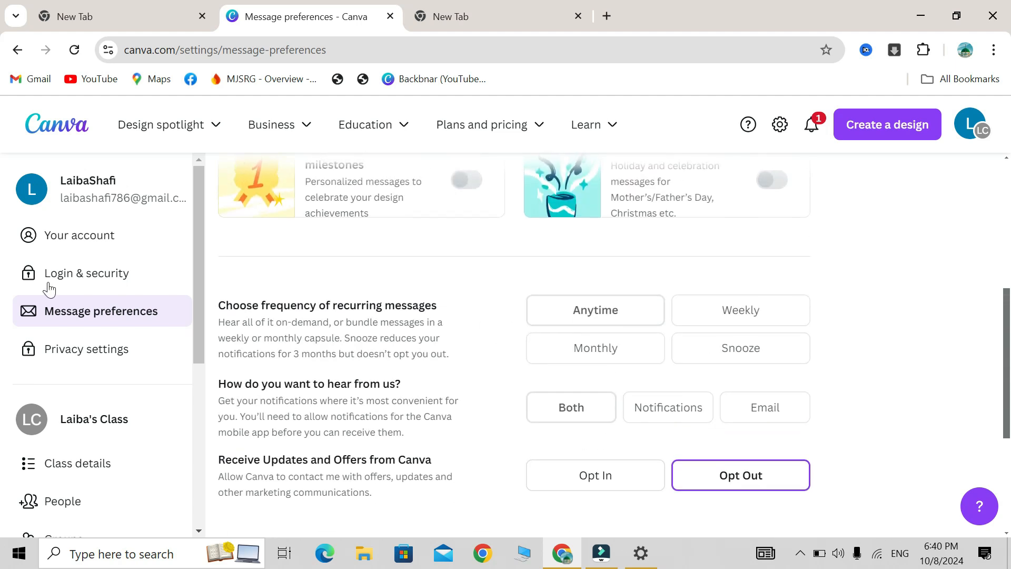
# - Review the privacy settings on AI training, personalized marketing, design usage sharing and session recording
pyautogui.scroll(-2, 200, 305)
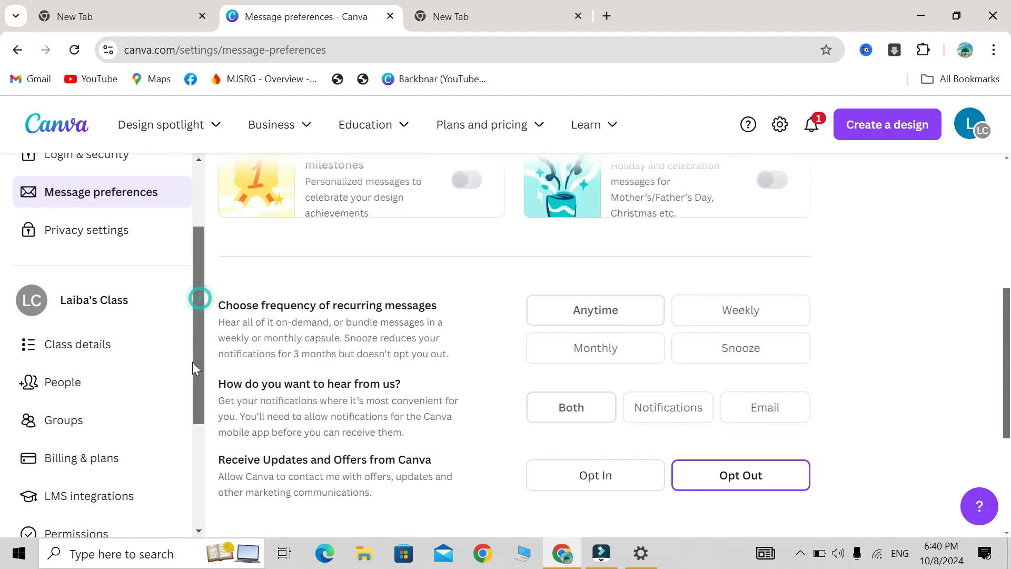
pyautogui.click(110, 224)
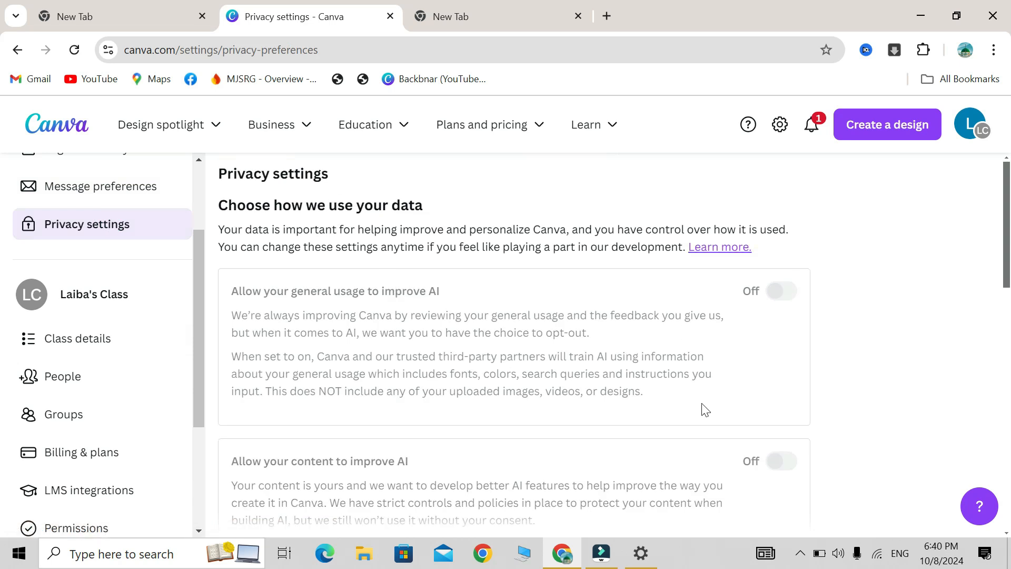
pyautogui.scroll(-10, 702, 409)
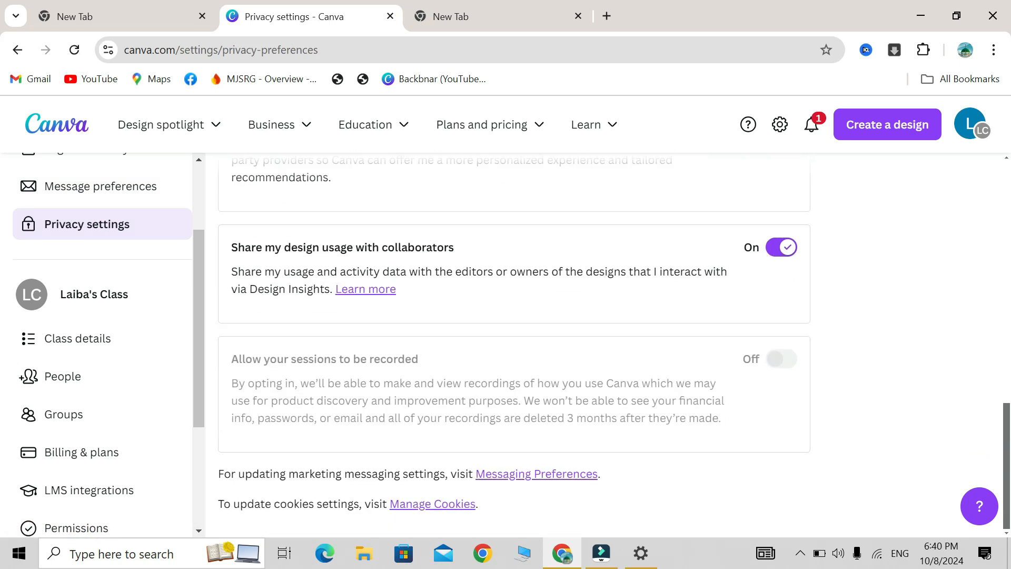
pyautogui.scroll(5, 702, 408)
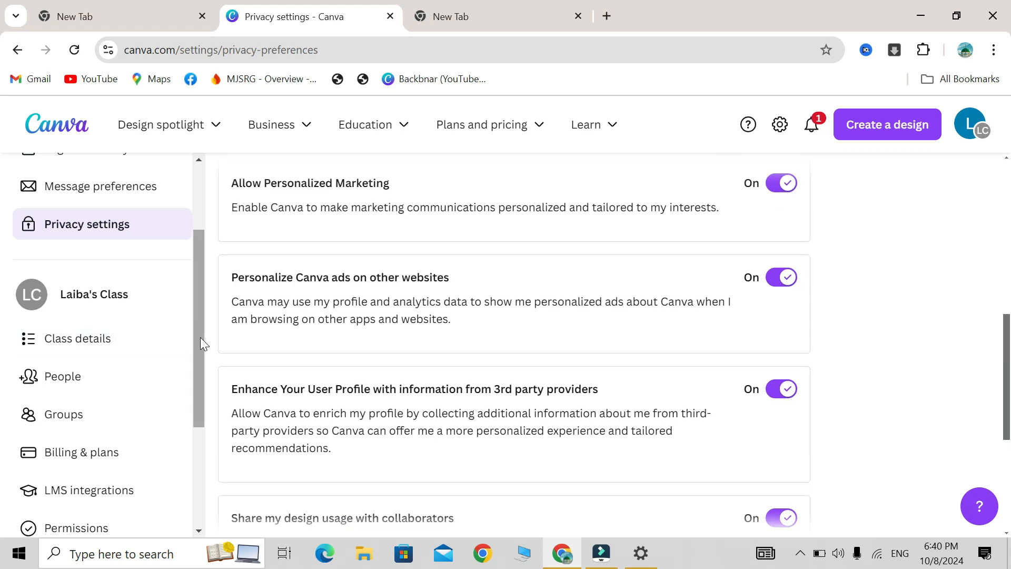
# - Look through the list of settings sections, from the personal account sections down to Manage teams
pyautogui.moveTo(200, 343); pyautogui.dragTo(216, 231)
pyautogui.scroll(-6, 103, 342)
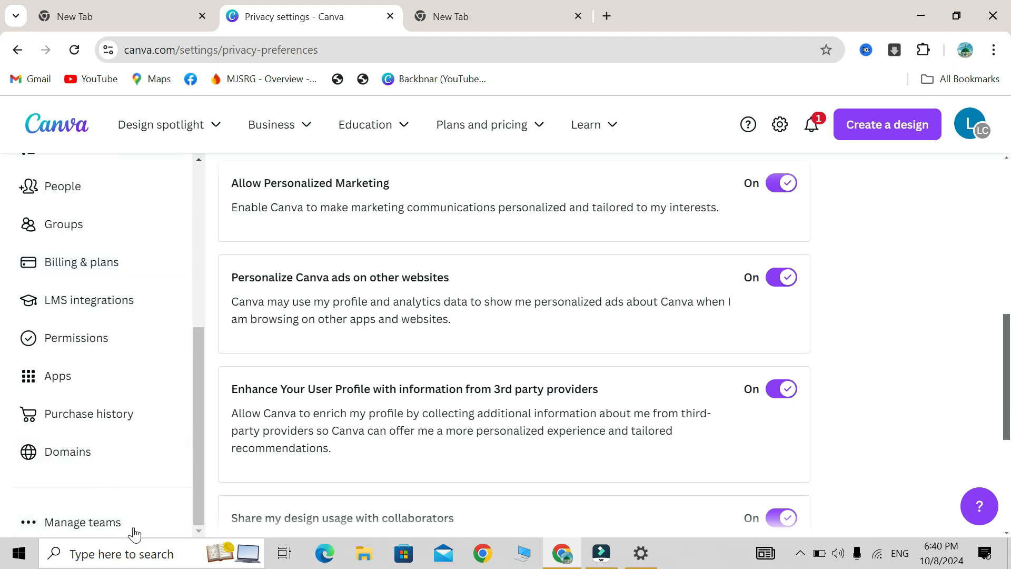
pyautogui.moveTo(194, 452); pyautogui.dragTo(193, 347)
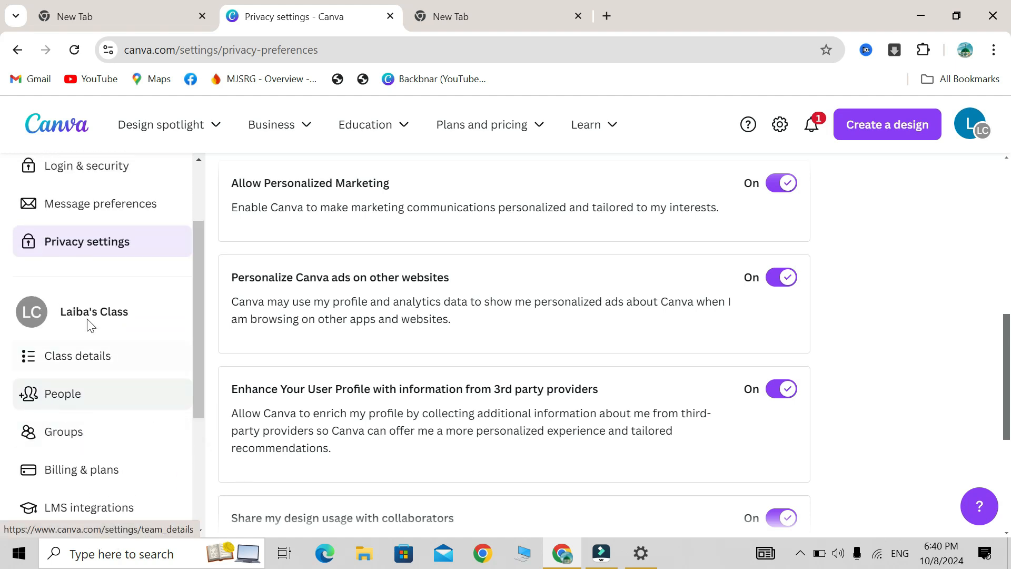
pyautogui.moveTo(192, 372); pyautogui.dragTo(224, 211)
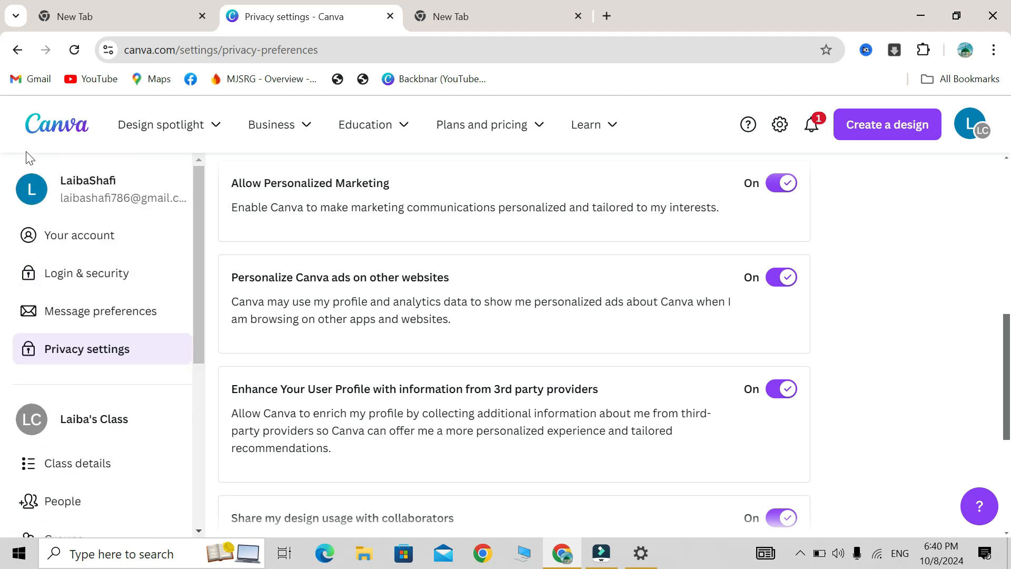
# - Leave the settings for the home page, open Apps and browse the trending, new and team apps
pyautogui.click(81, 131)
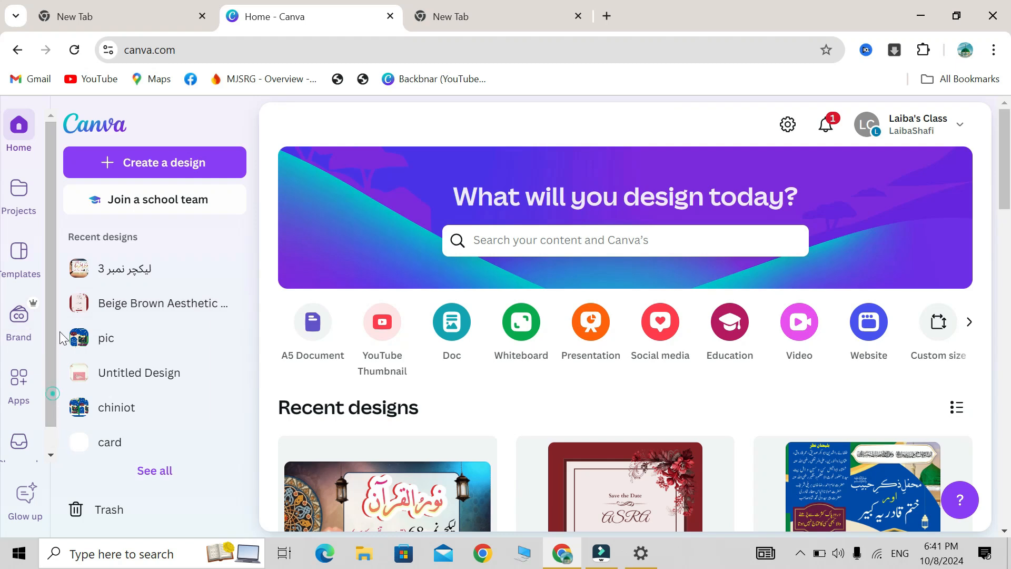
pyautogui.click(11, 383)
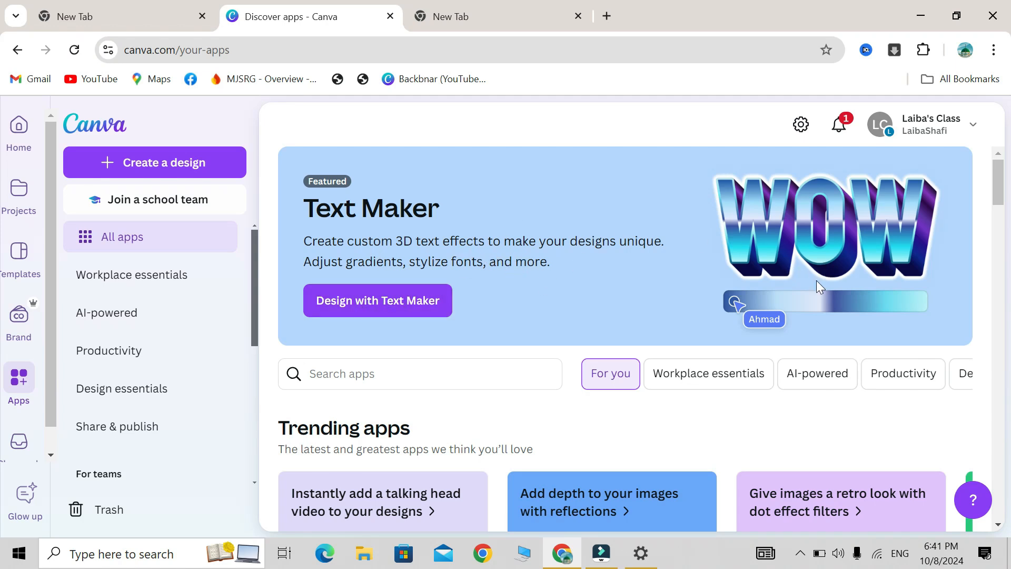
pyautogui.scroll(-3, 817, 280)
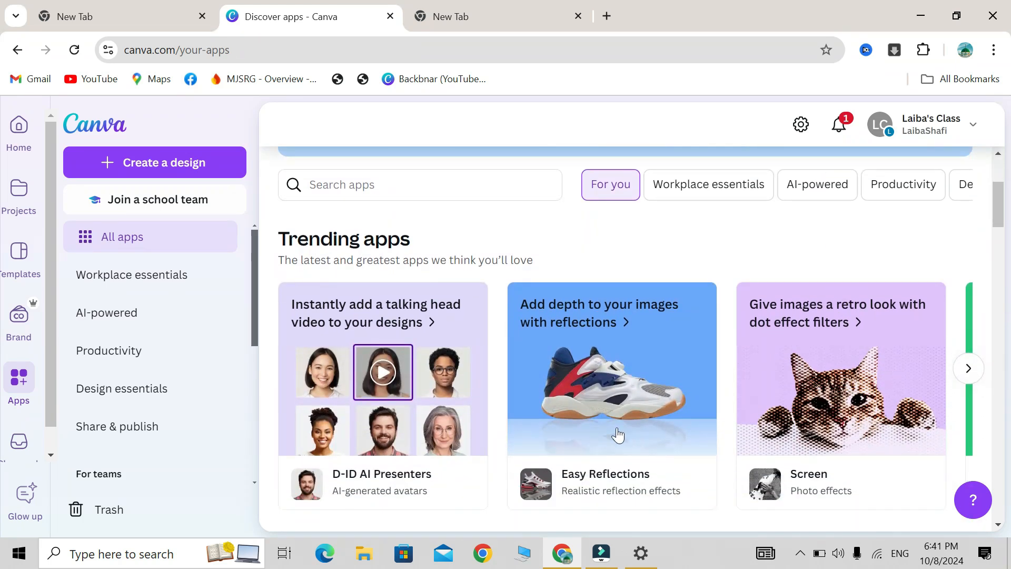
pyautogui.scroll(-2, 576, 452)
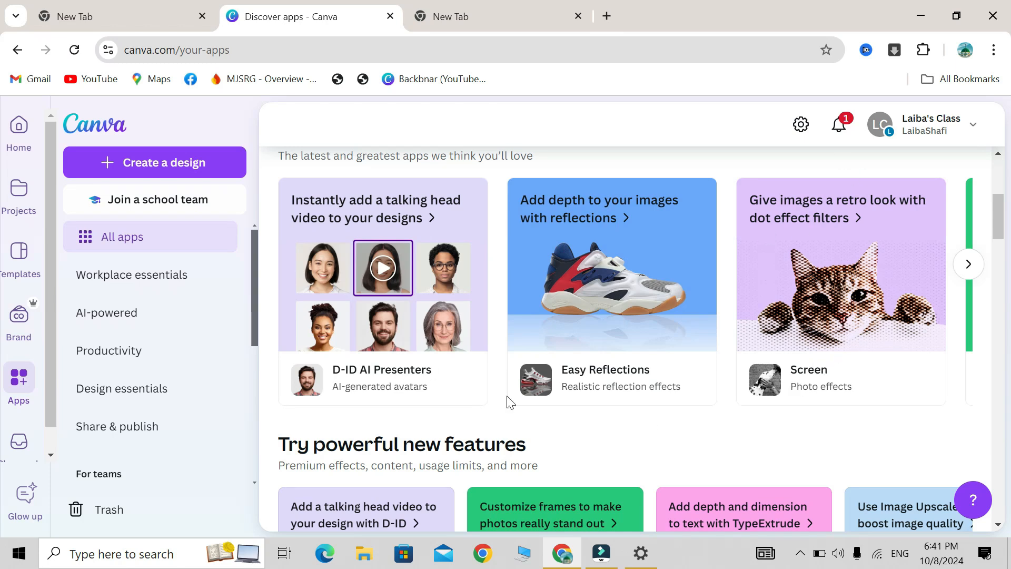
pyautogui.scroll(-8, 497, 354)
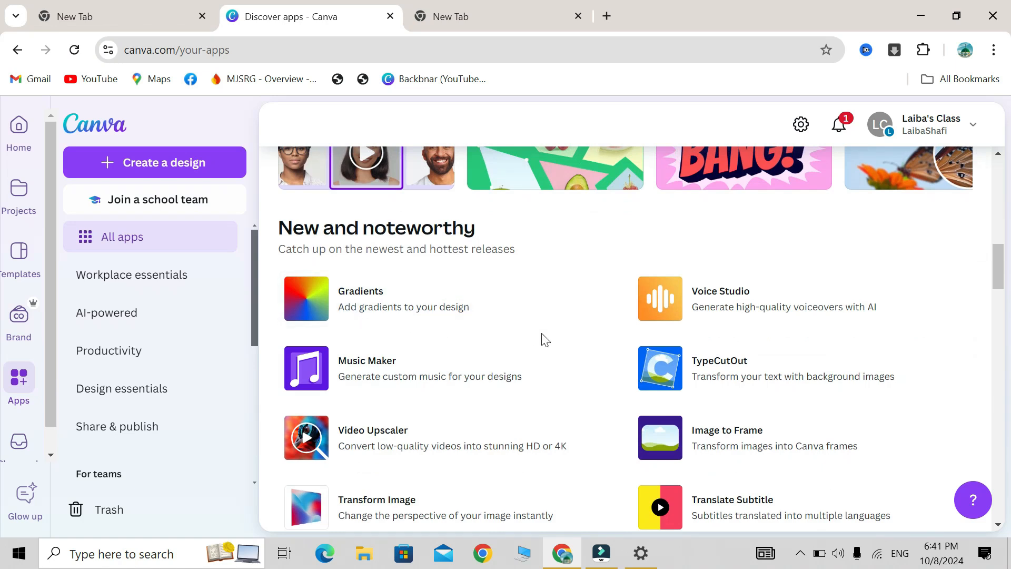
pyautogui.scroll(-7, 545, 340)
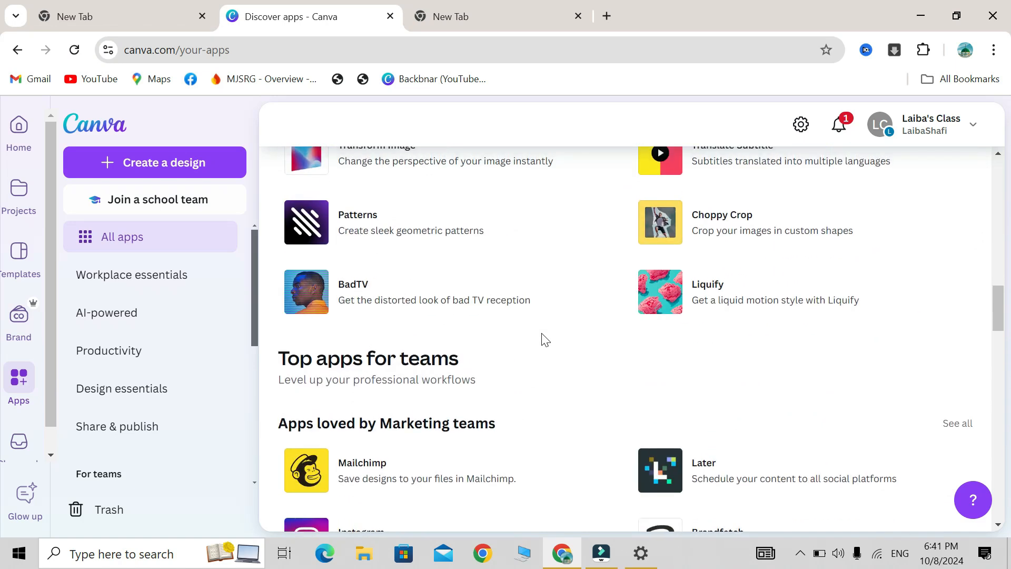
pyautogui.scroll(7, 545, 339)
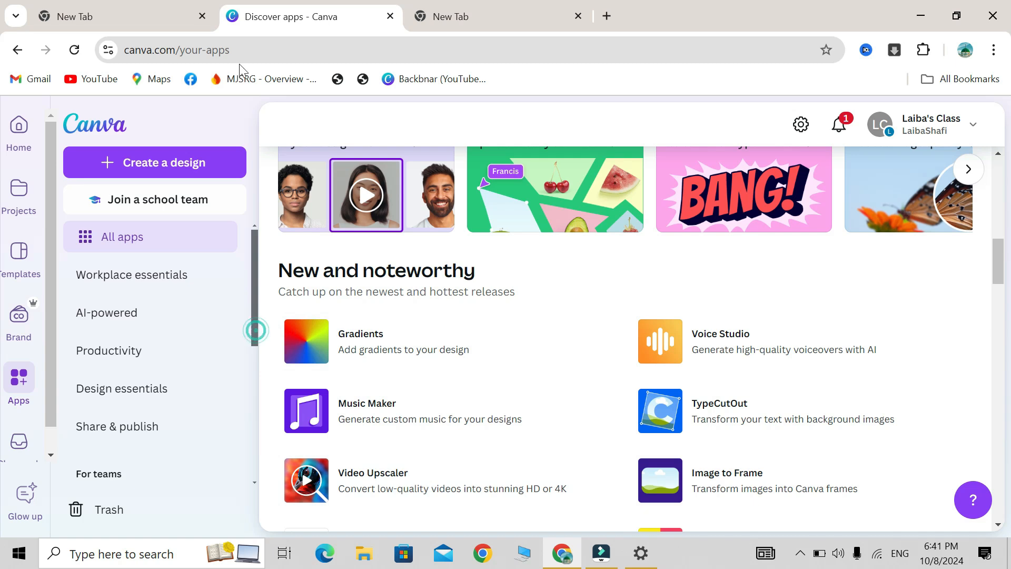
# - Leave the apps for the home page and start a new design with a custom size
pyautogui.click(30, 143)
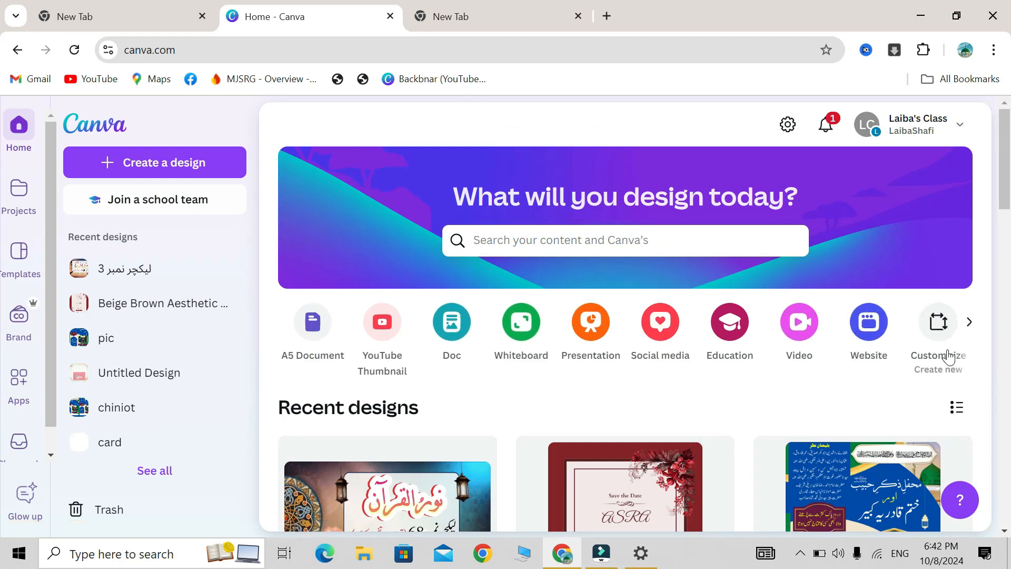
pyautogui.click(473, 240)
pyautogui.click(971, 325)
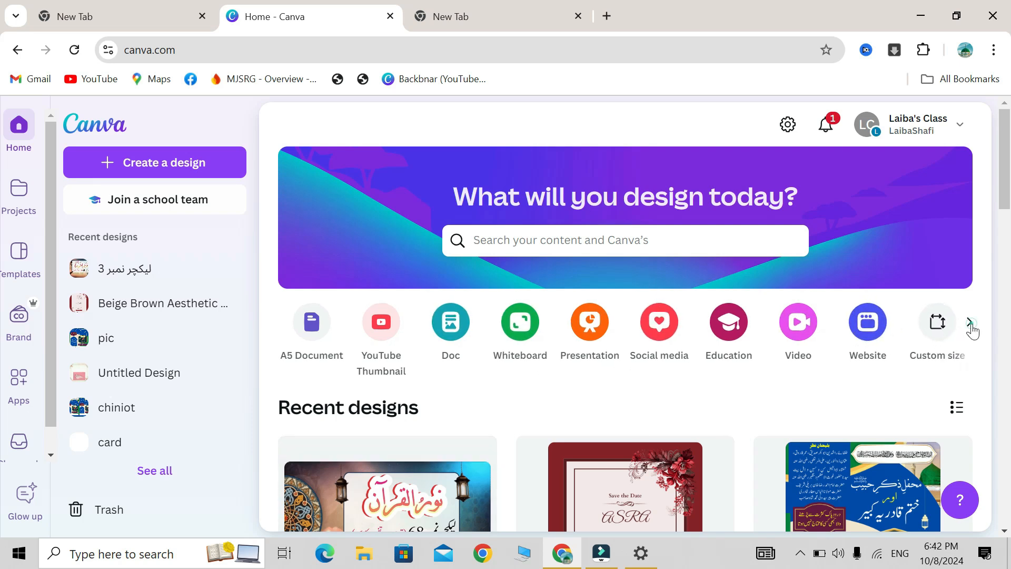
pyautogui.click(971, 324)
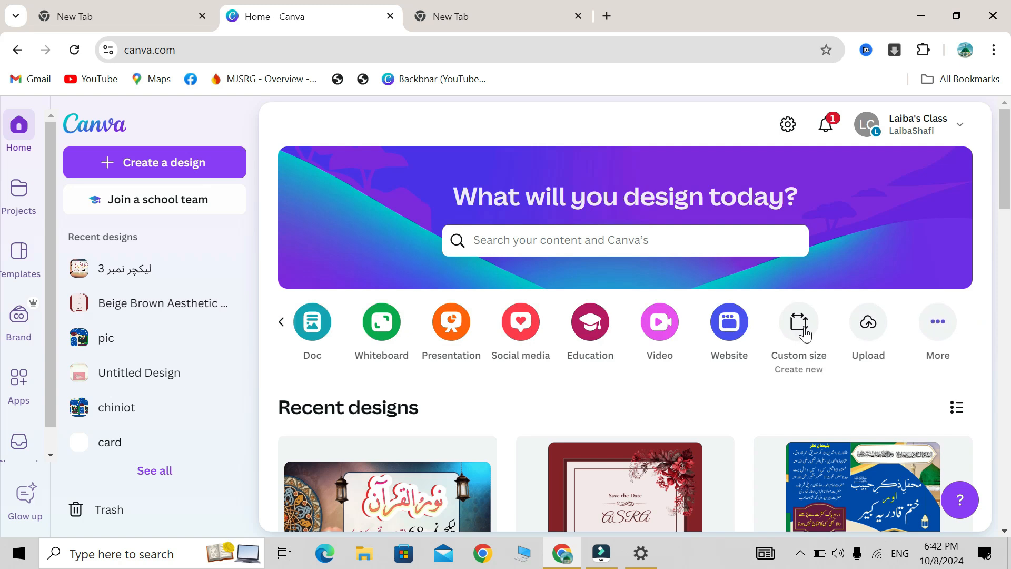
pyautogui.click(804, 327)
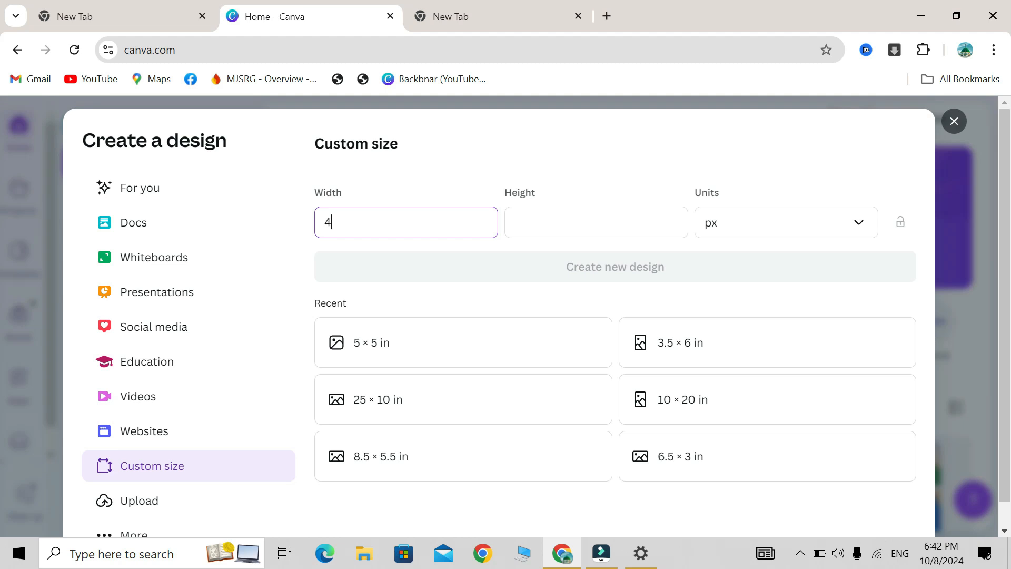
# - Set the units to inches and create a blank design with a width of 4 and a height of 4
pyautogui.click(551, 218)
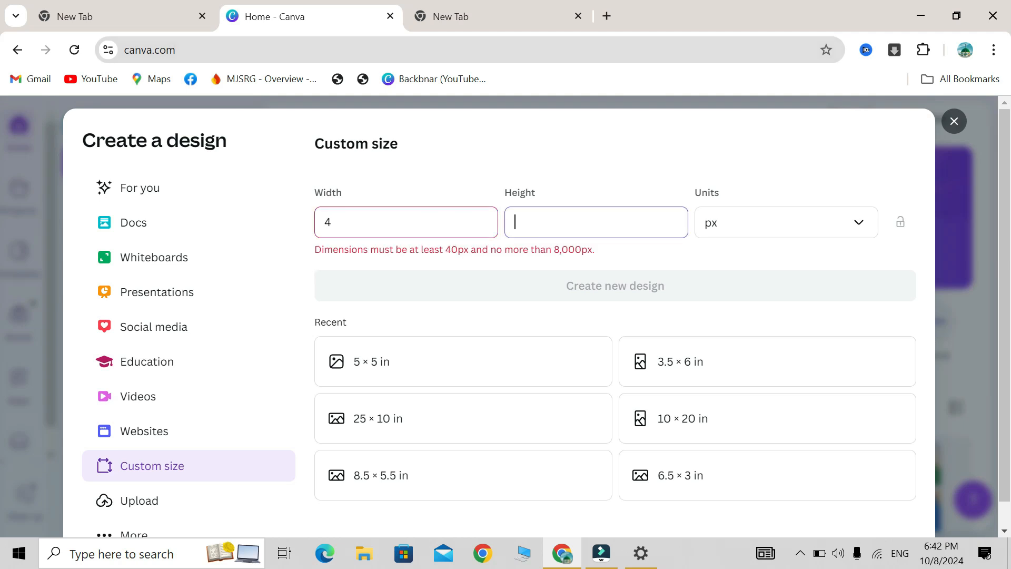
pyautogui.click(785, 223)
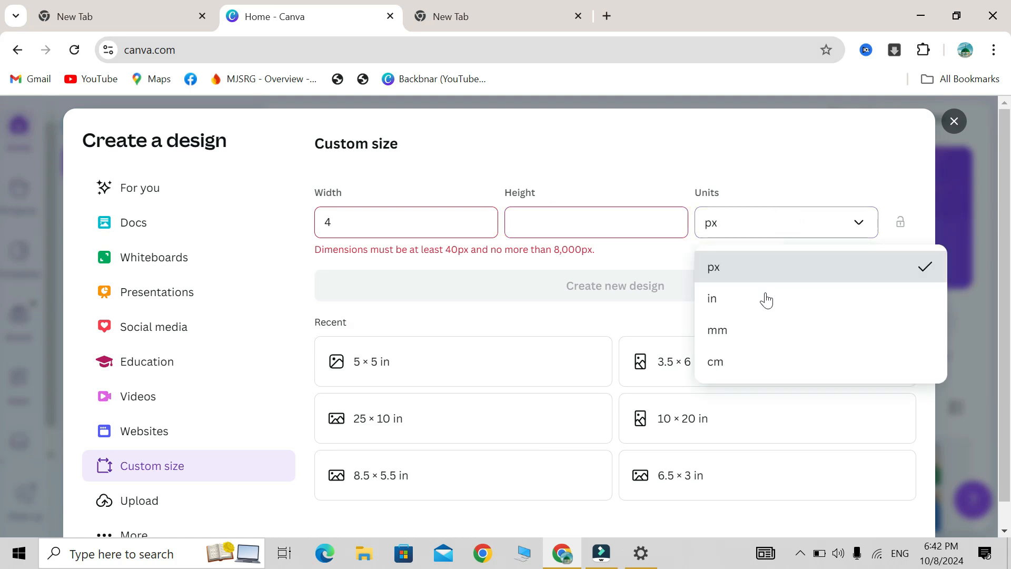
pyautogui.click(750, 308)
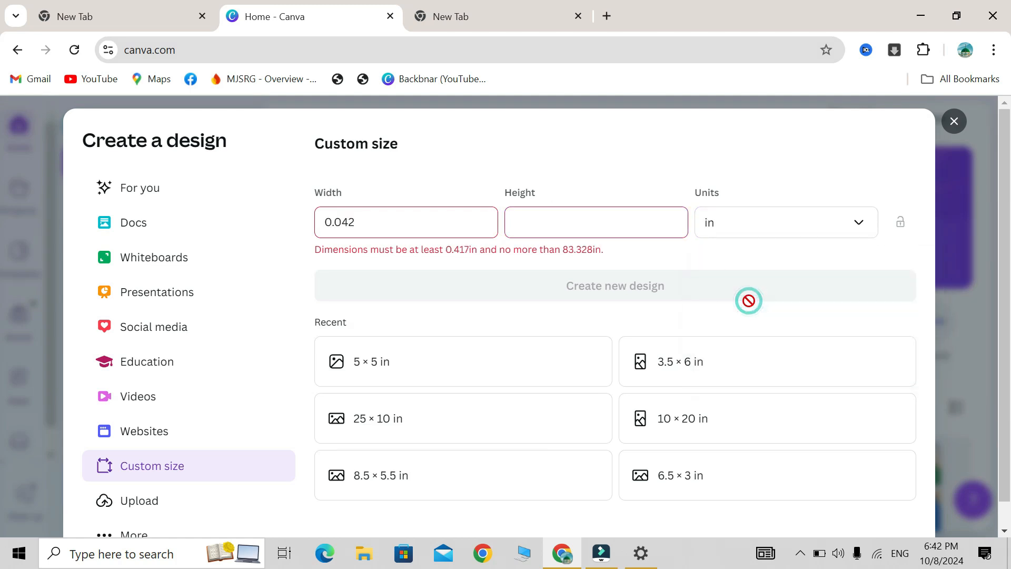
pyautogui.moveTo(420, 215); pyautogui.dragTo(298, 221)
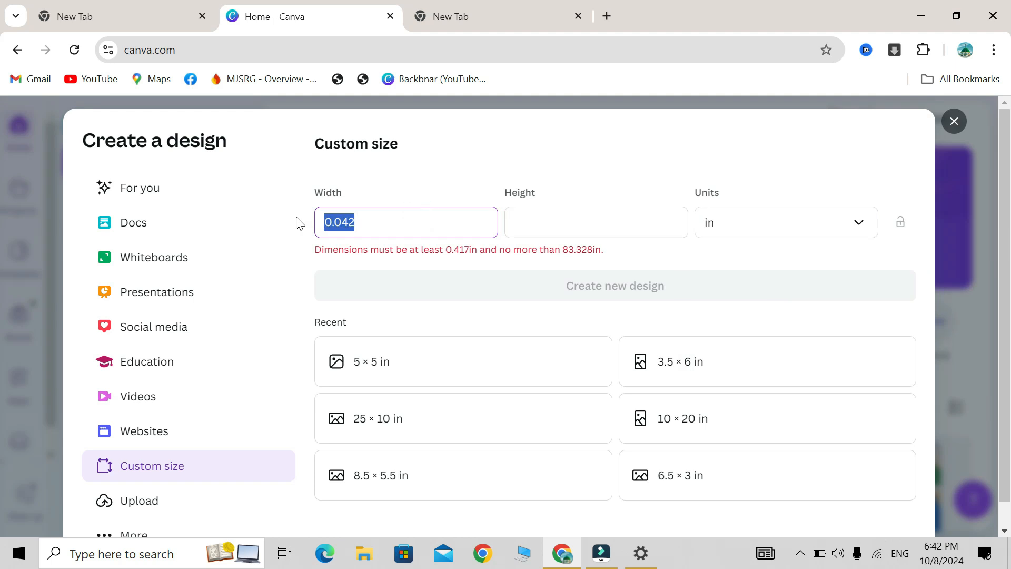
pyautogui.write('4')
pyautogui.click(535, 217)
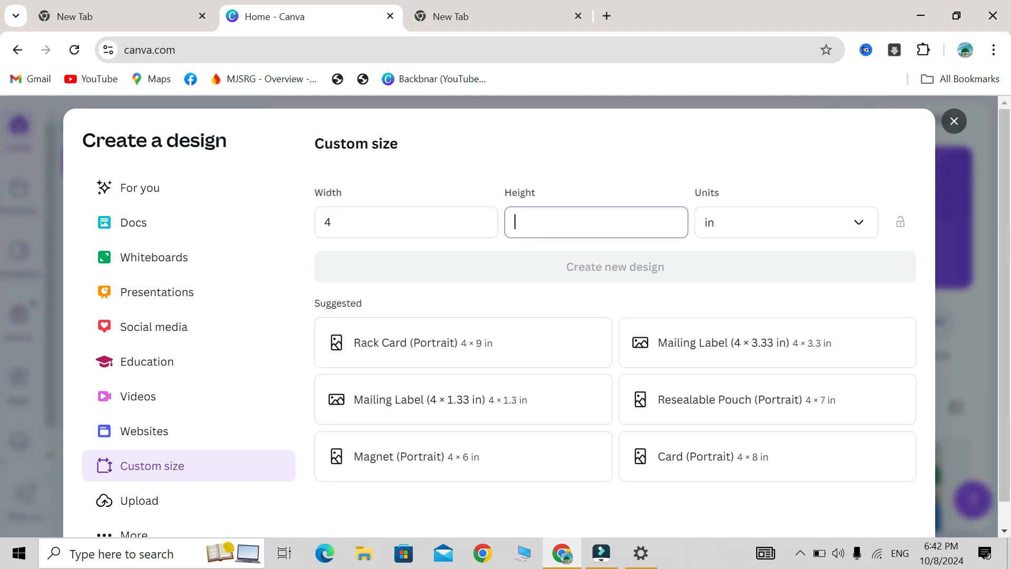
pyautogui.write('4')
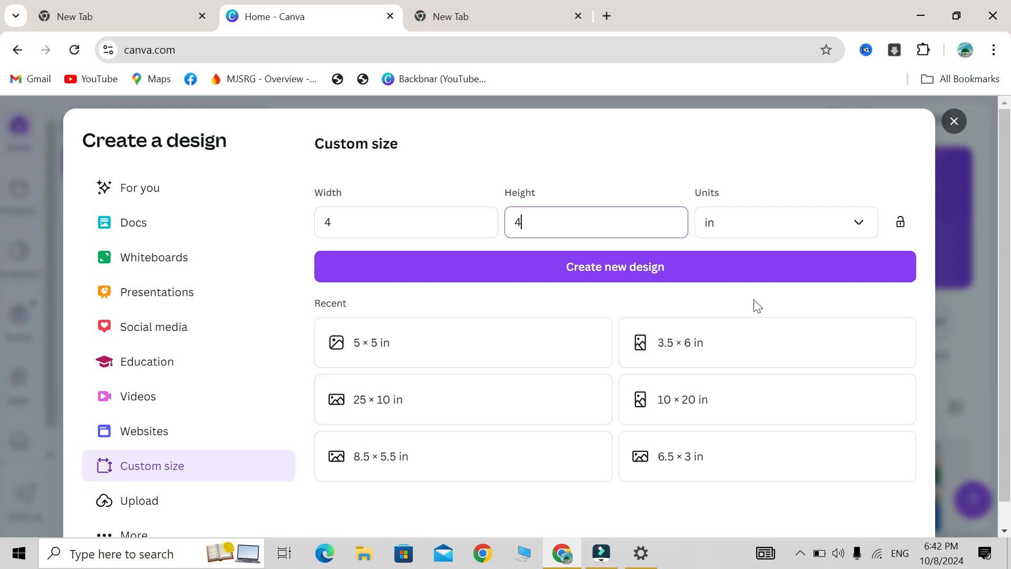
pyautogui.click(722, 274)
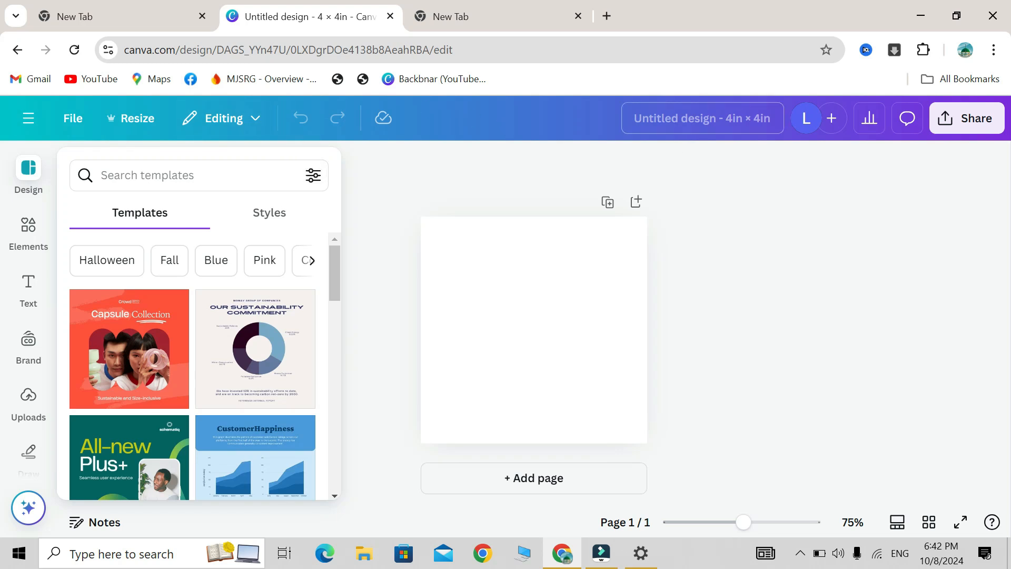
# - Rename the untitled design "Logo" and select its blank page
pyautogui.click(675, 118)
pyautogui.write('Logo')
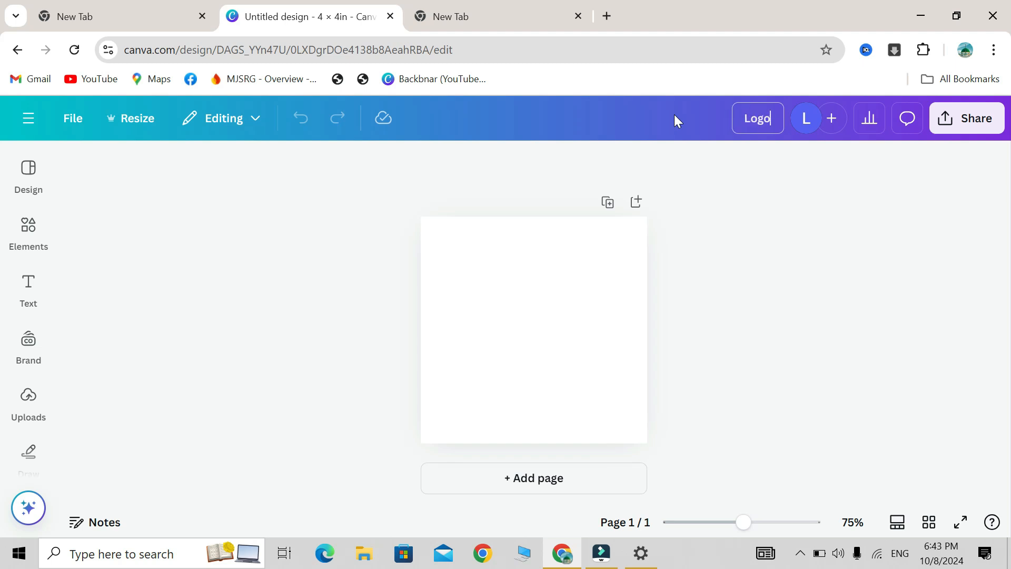
pyautogui.click(712, 151)
pyautogui.click(699, 384)
pyautogui.click(579, 376)
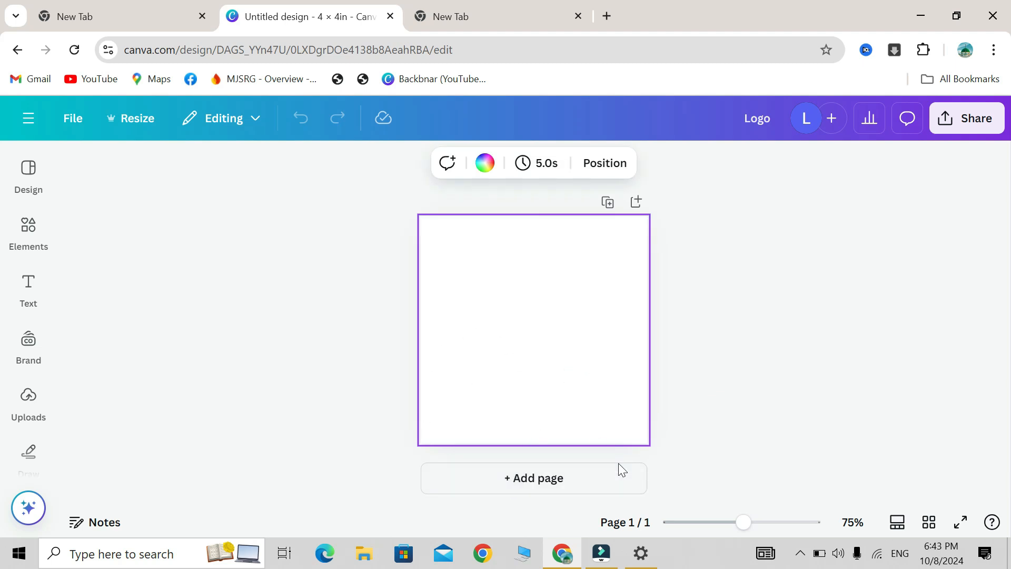
# - Search the design templates for "Tech Company Logo" using the suggestion for "tech"
pyautogui.click(29, 174)
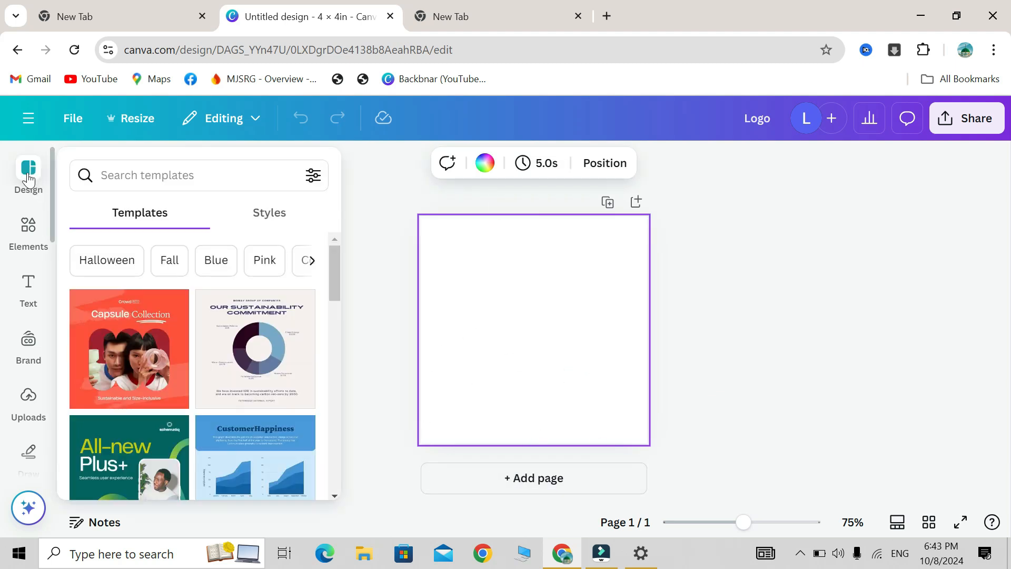
pyautogui.click(134, 171)
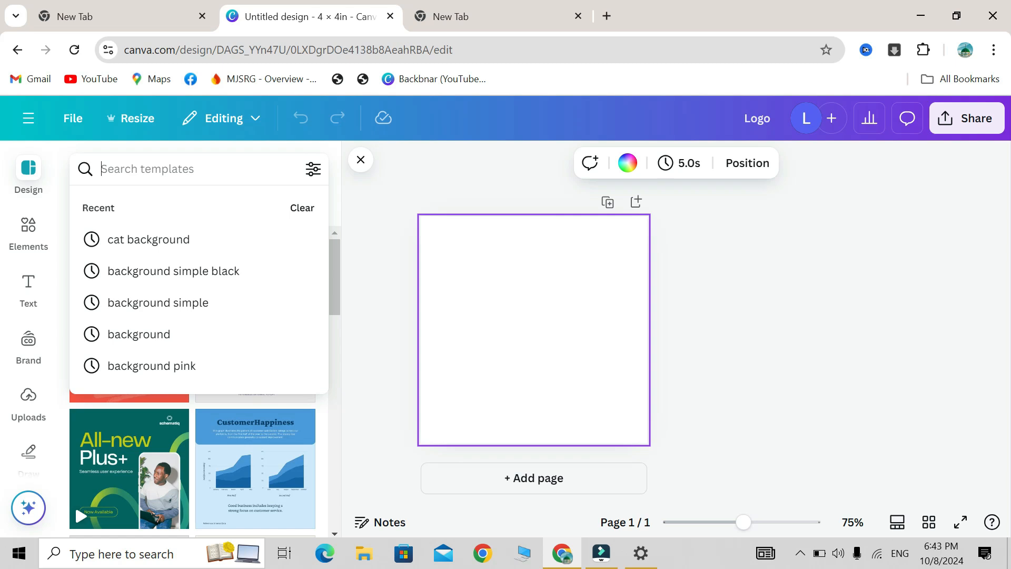
pyautogui.write('tech')
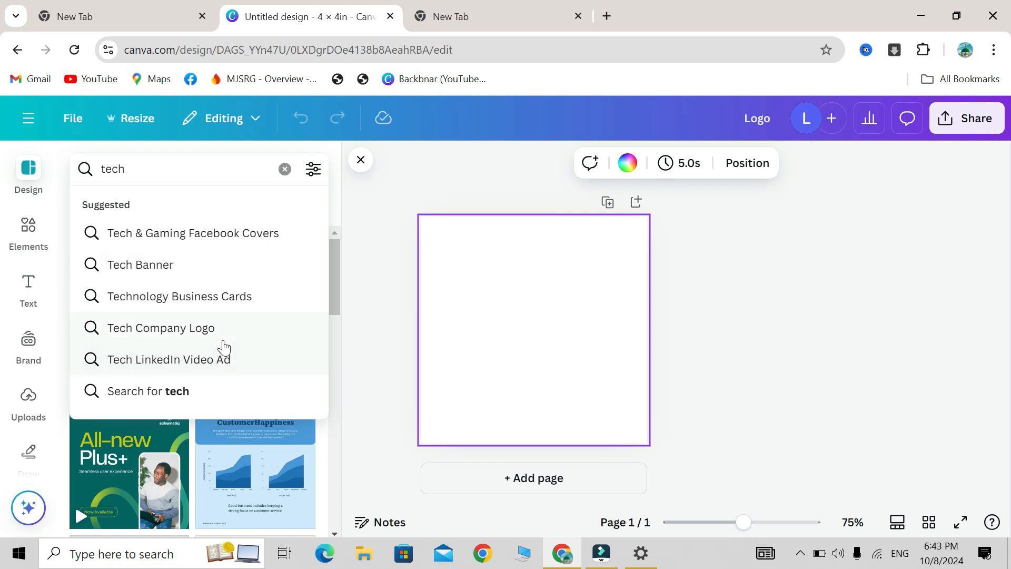
pyautogui.click(222, 342)
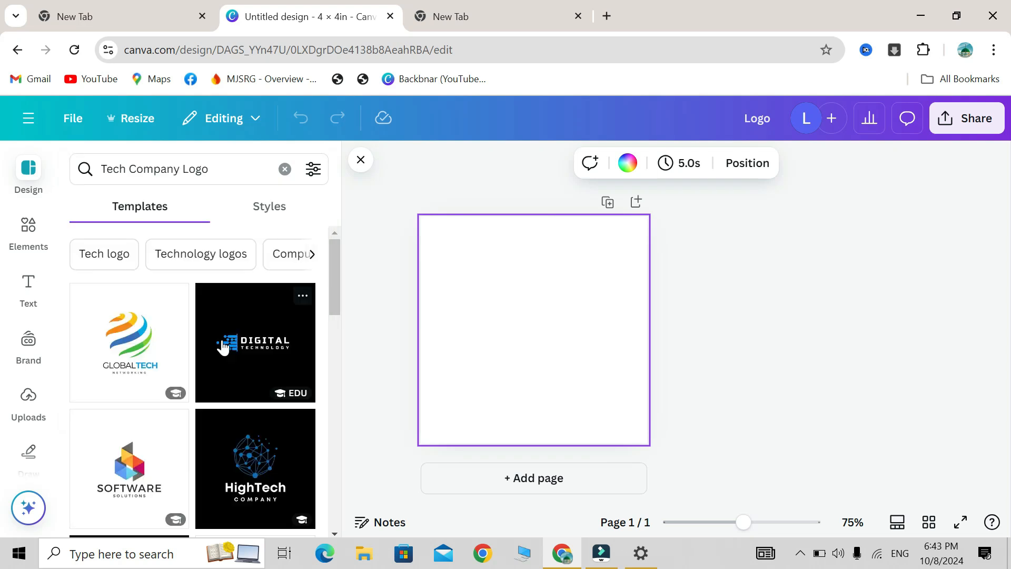
# - Browse the tech company logo templates to compare the available designs
pyautogui.scroll(-6, 242, 454)
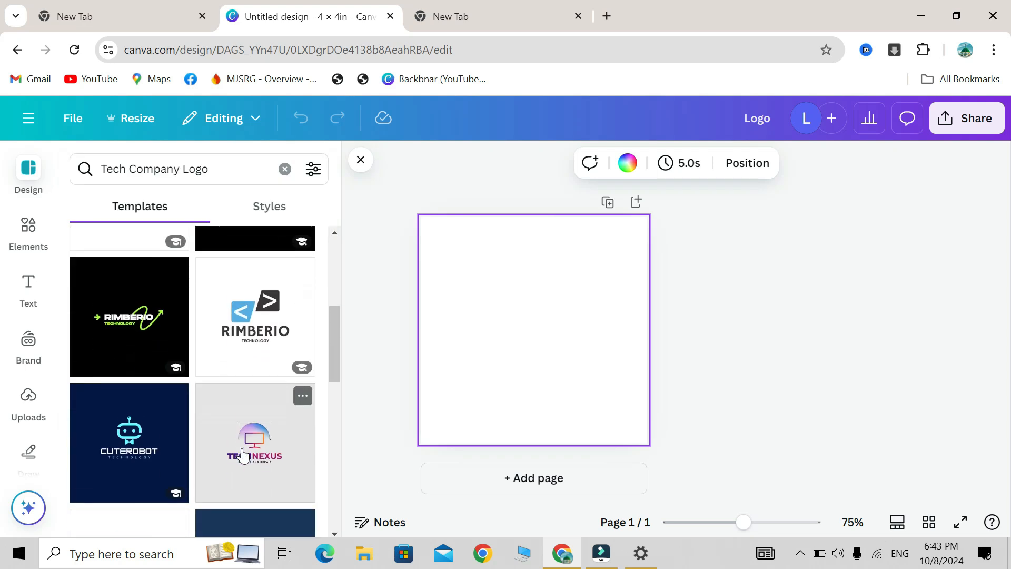
pyautogui.scroll(-5, 243, 454)
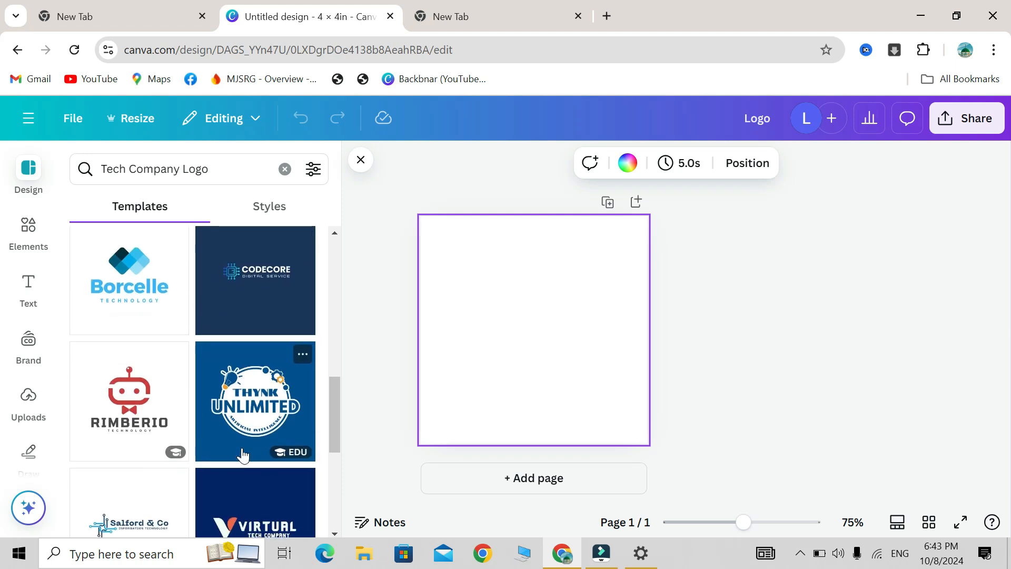
pyautogui.scroll(-4, 243, 443)
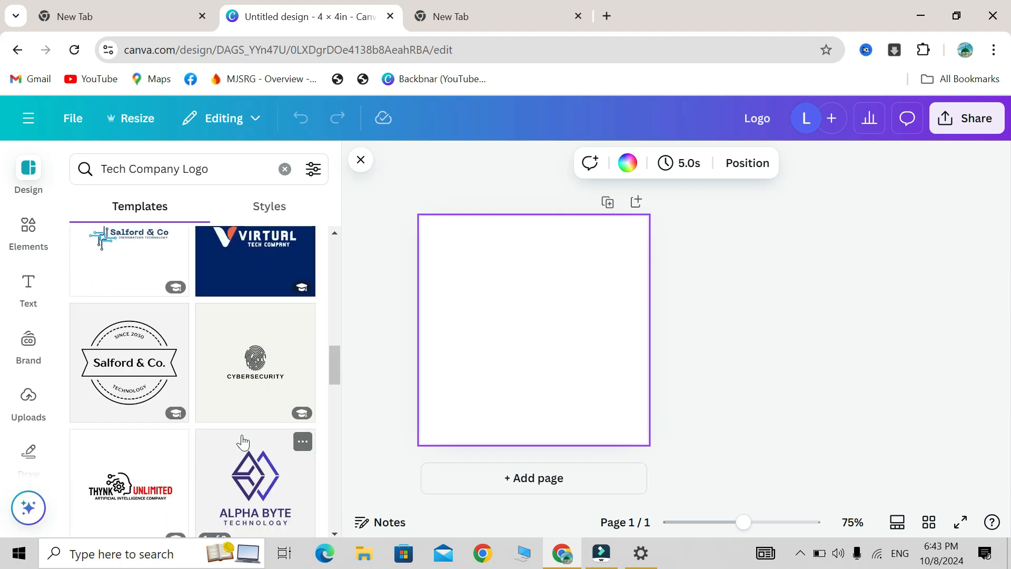
pyautogui.scroll(-3, 243, 443)
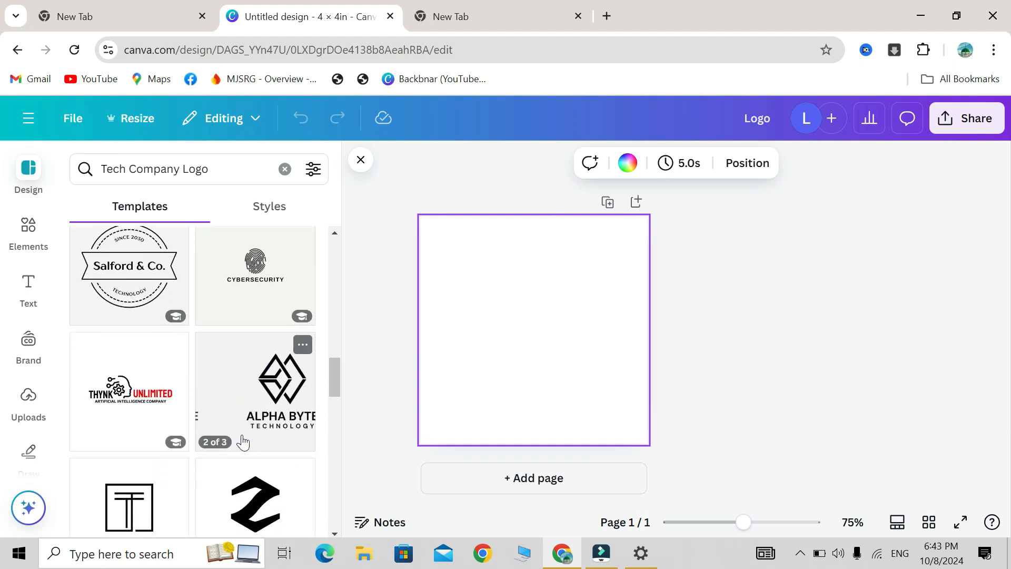
pyautogui.scroll(-4, 243, 442)
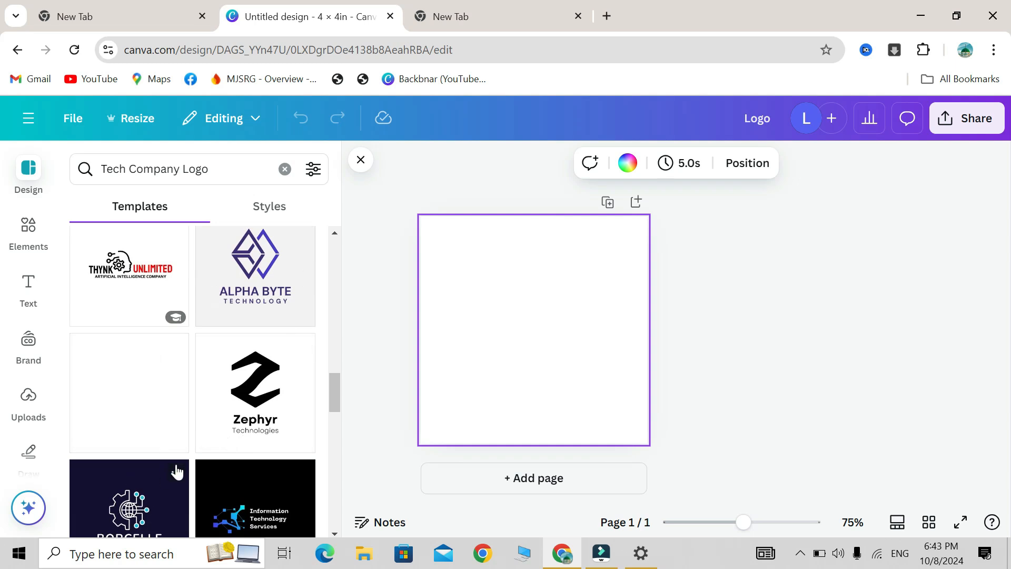
pyautogui.scroll(-10, 226, 478)
pyautogui.scroll(20, 226, 478)
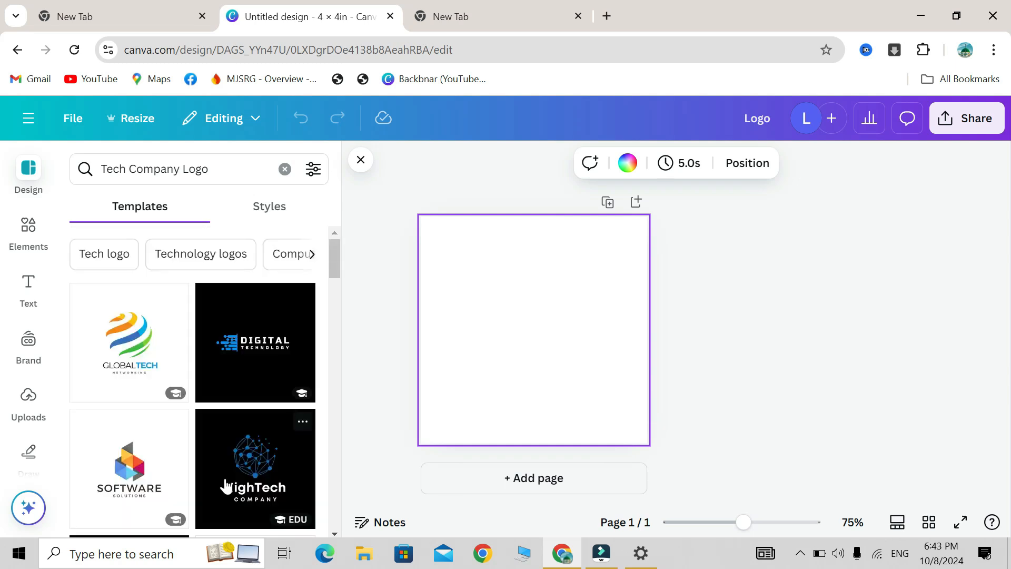
pyautogui.scroll(-2, 163, 463)
pyautogui.scroll(-6, 164, 464)
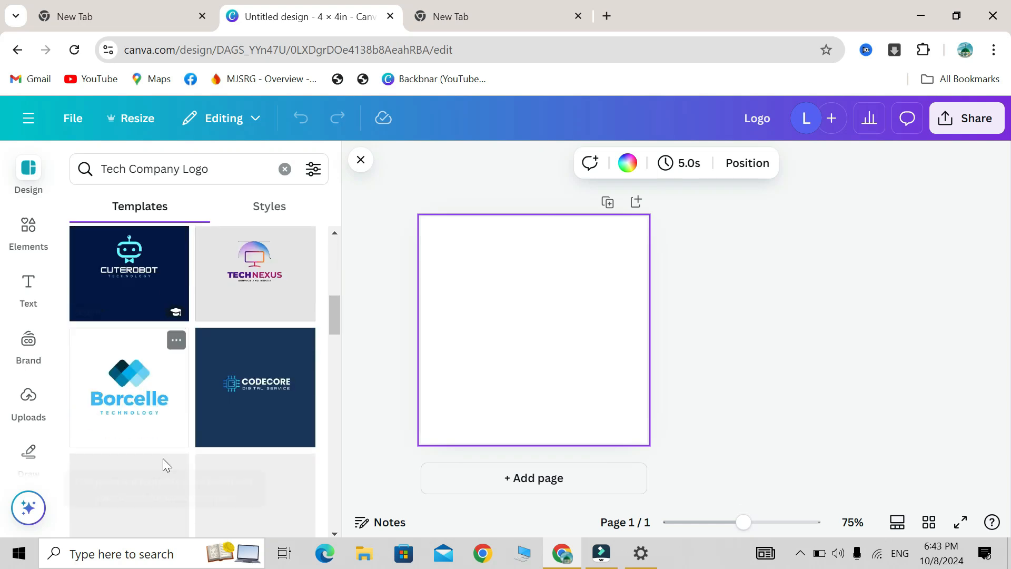
pyautogui.scroll(-4, 162, 460)
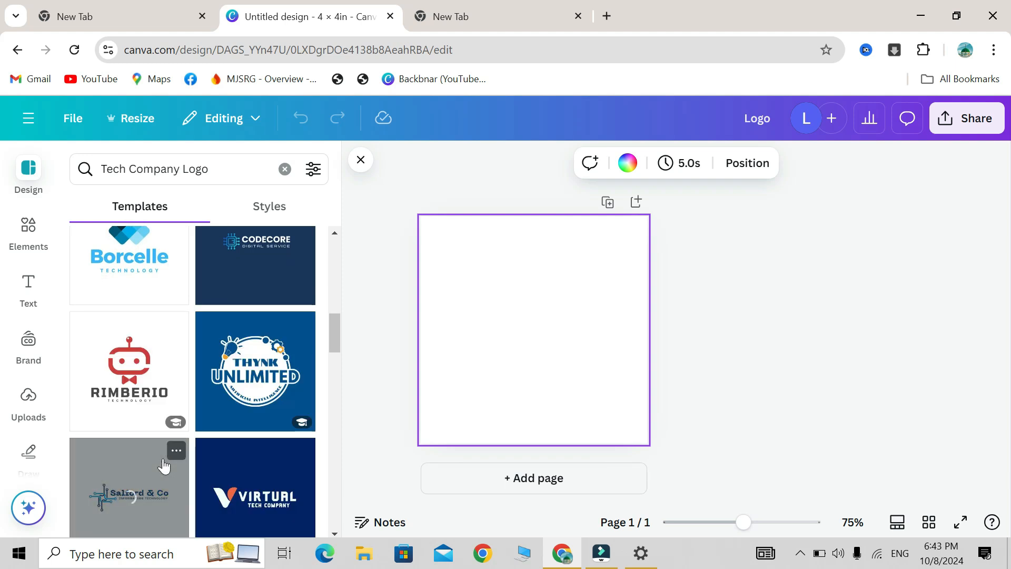
pyautogui.scroll(-4, 161, 453)
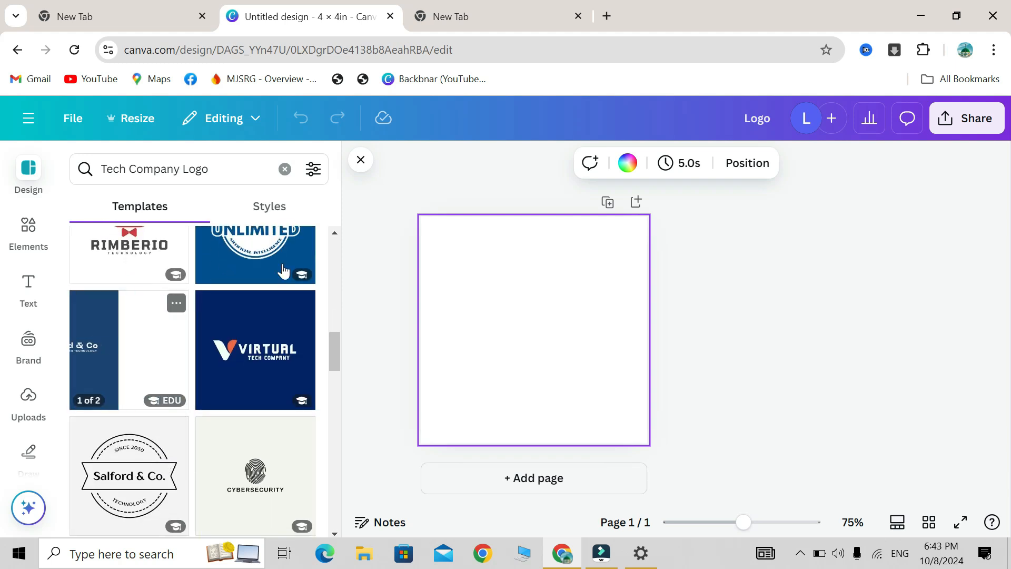
# - Apply the light-background page of the "Blue and Orange Modern Letter V Technology Logo" template to the blank page
pyautogui.click(230, 374)
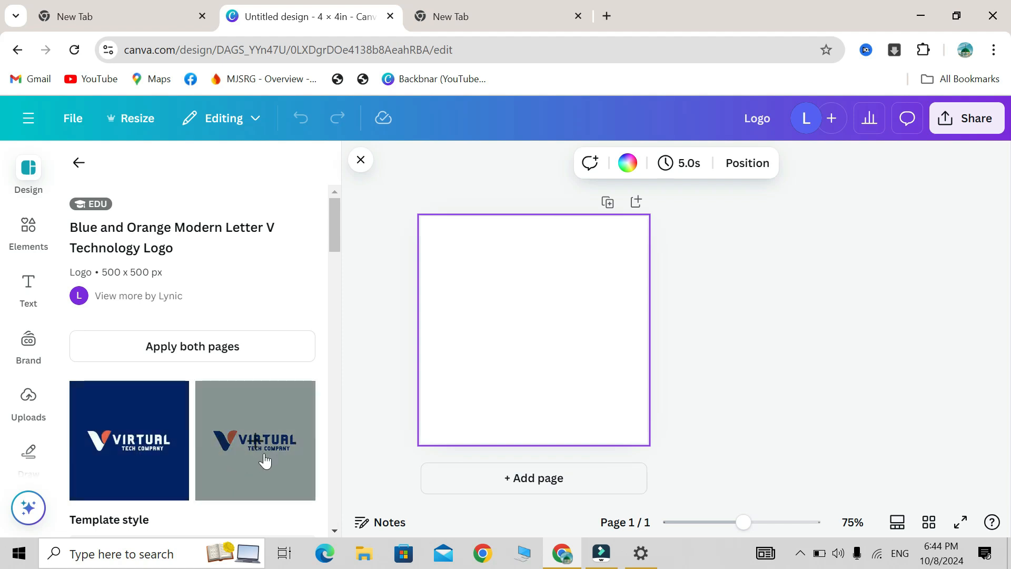
pyautogui.scroll(-1, 265, 461)
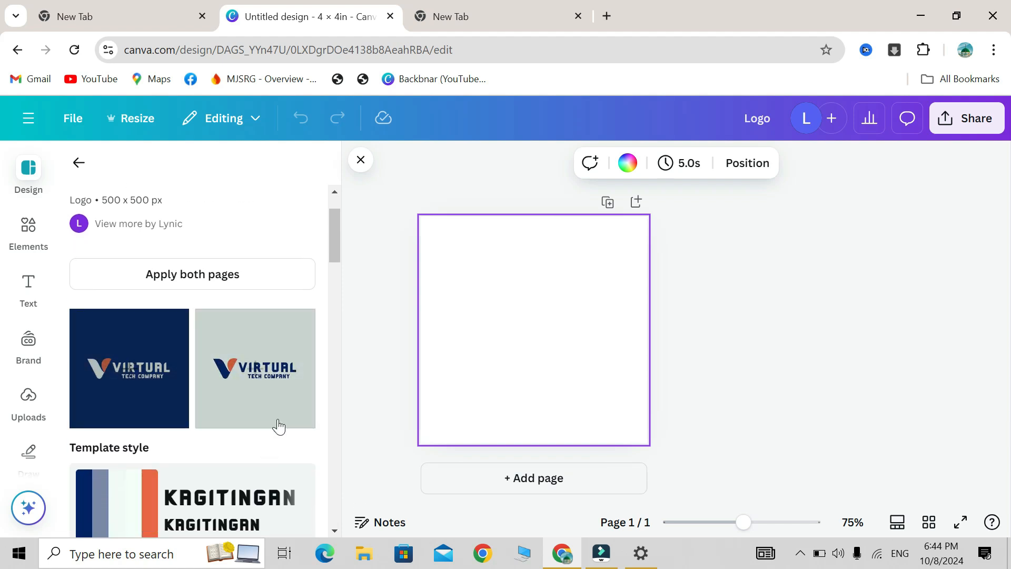
pyautogui.click(229, 409)
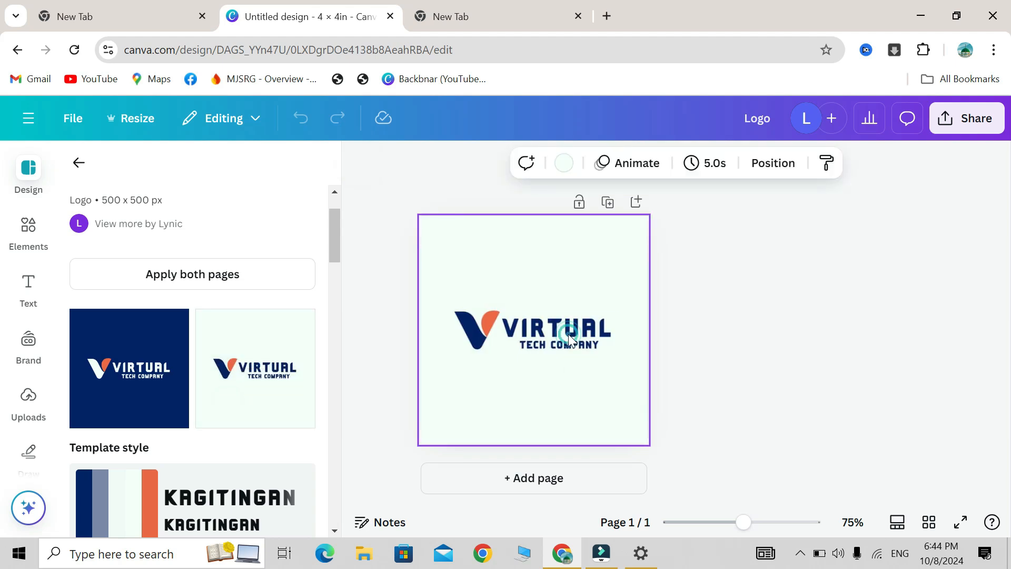
# - Recolor the orange part of the V symbol with the red from the Brand Kit color palette
pyautogui.scroll(5, 568, 340)
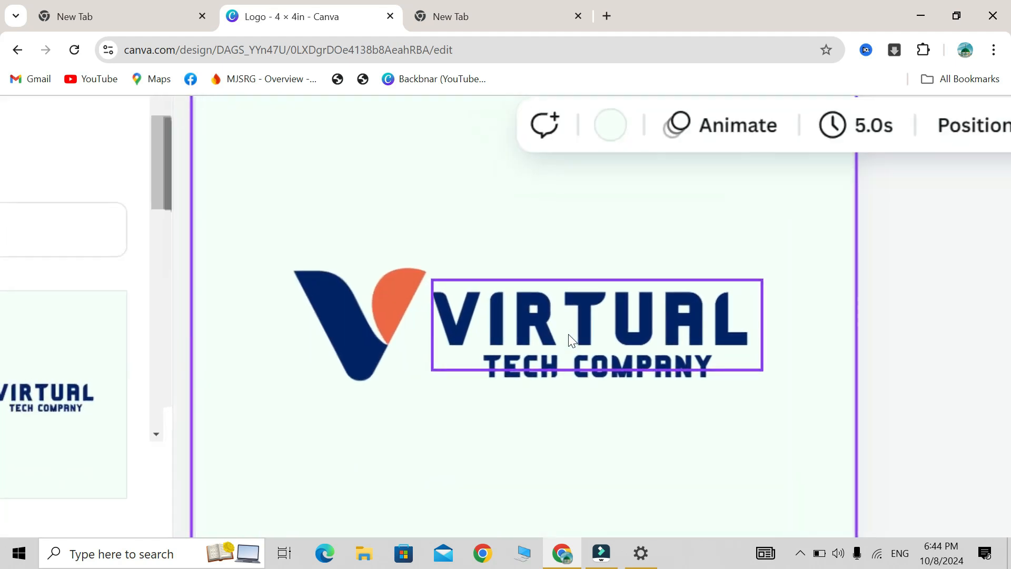
pyautogui.scroll(-3, 567, 334)
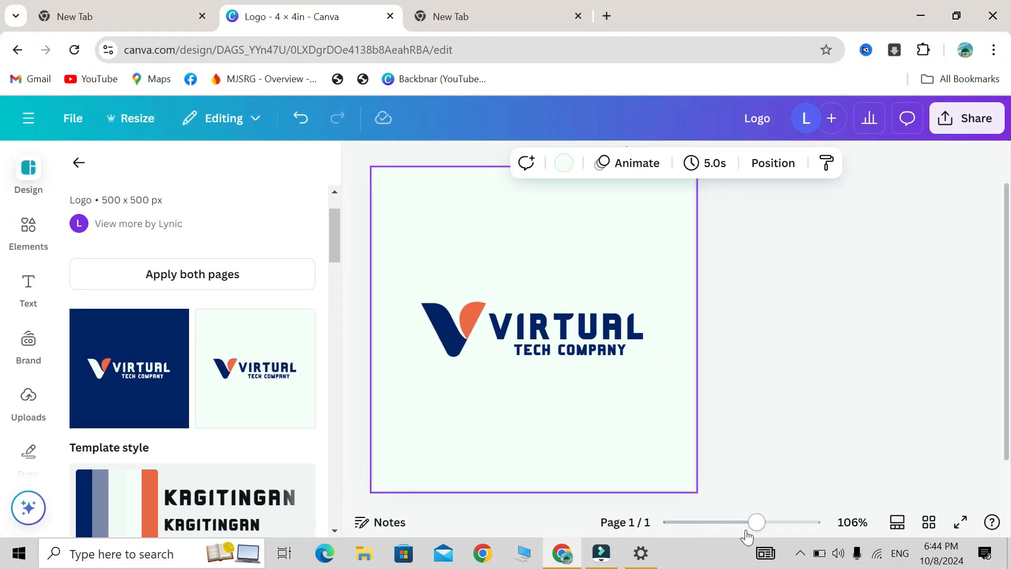
pyautogui.moveTo(762, 529)
pyautogui.mouseDown()
pyautogui.moveTo(669, 527)
pyautogui.moveTo(791, 521)
pyautogui.moveTo(752, 520)
pyautogui.mouseUp()
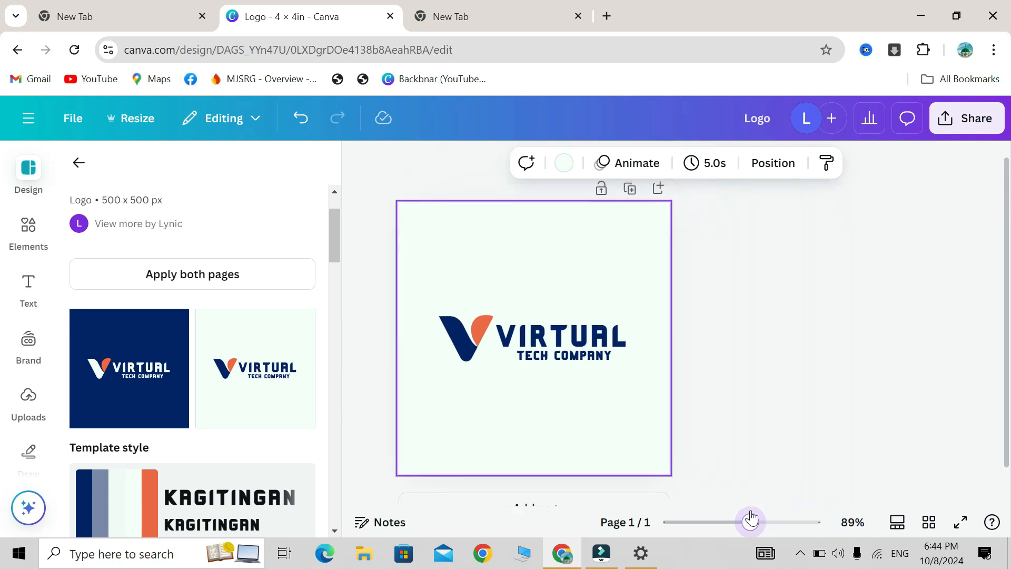
pyautogui.click(488, 348)
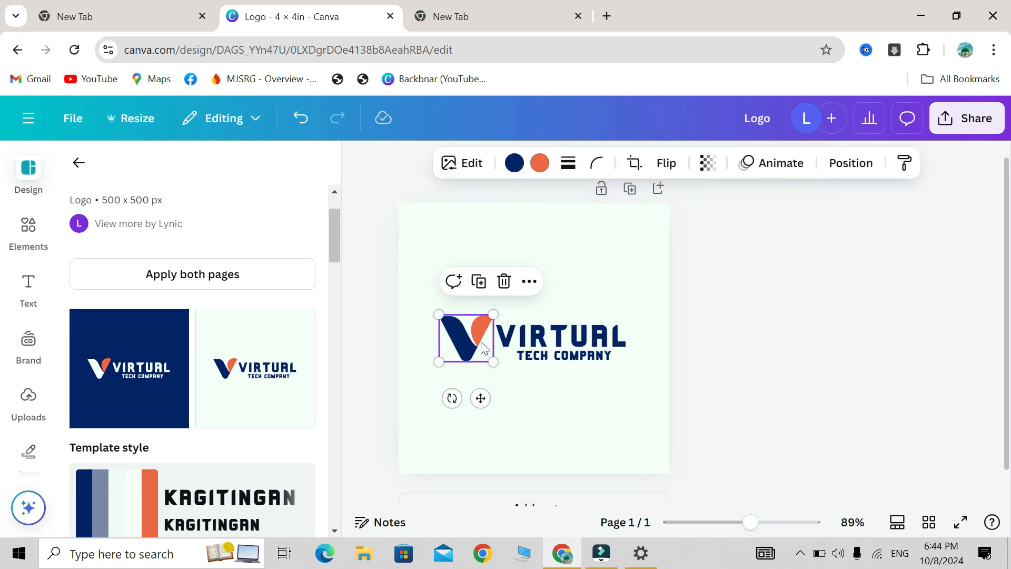
pyautogui.click(540, 164)
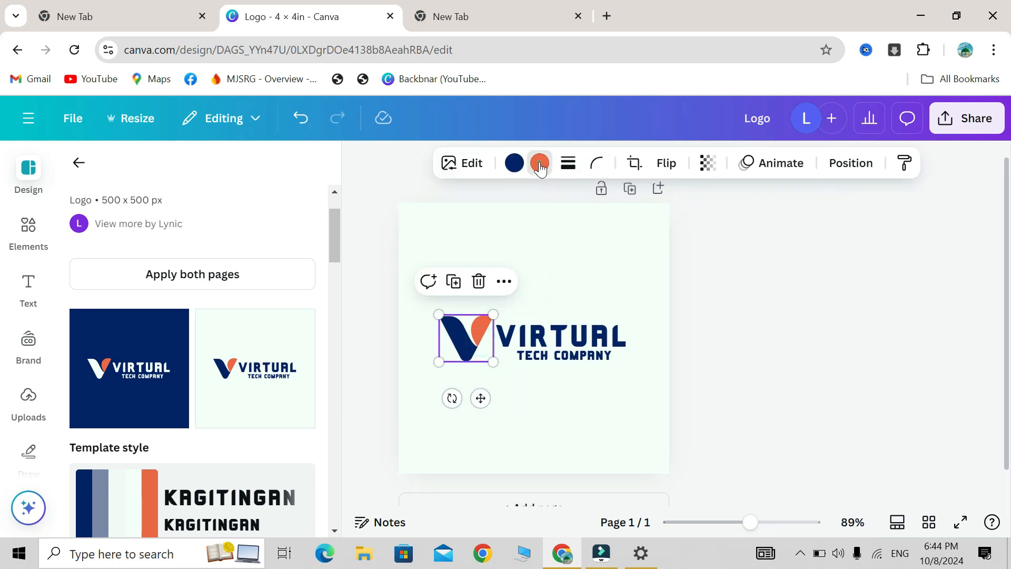
pyautogui.click(96, 473)
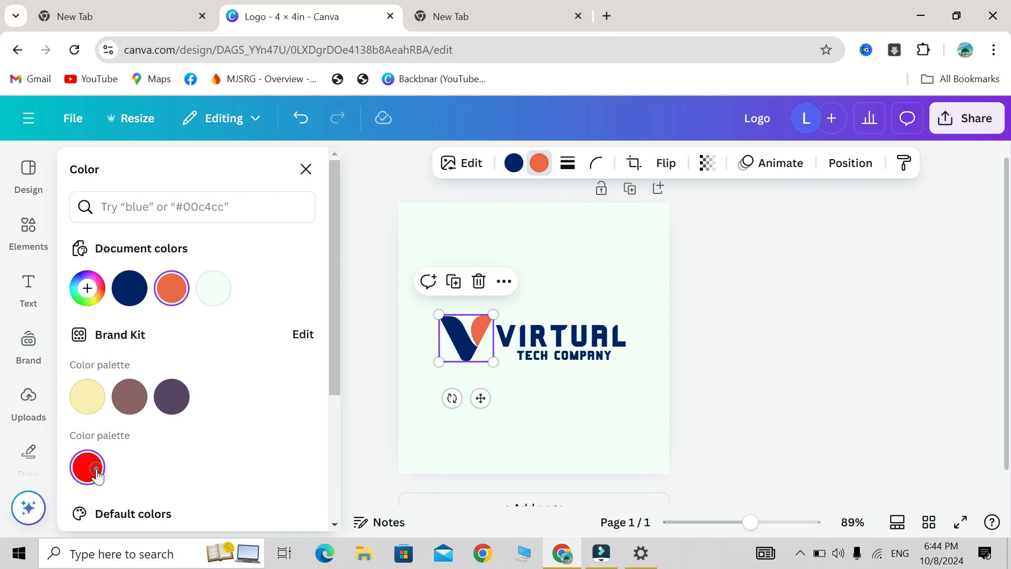
# - Recolor the navy part of the V symbol with the light red from the default solid colors
pyautogui.click(513, 170)
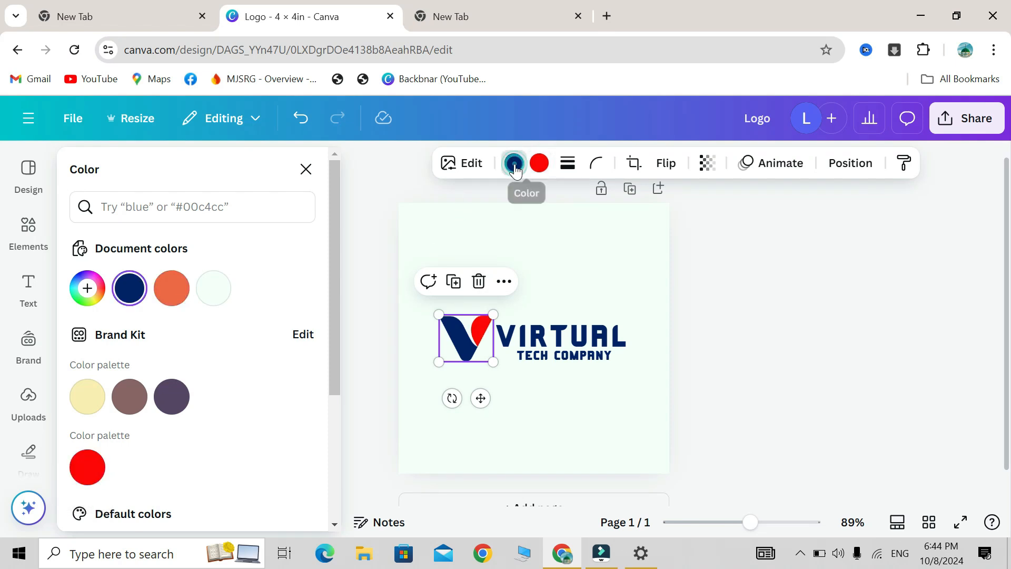
pyautogui.scroll(-4, 196, 375)
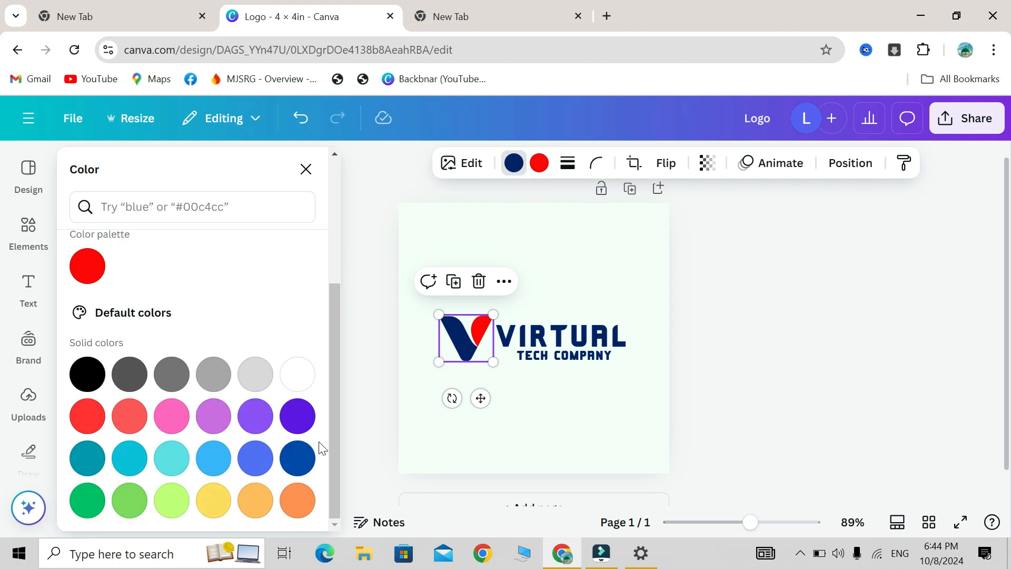
pyautogui.click(85, 417)
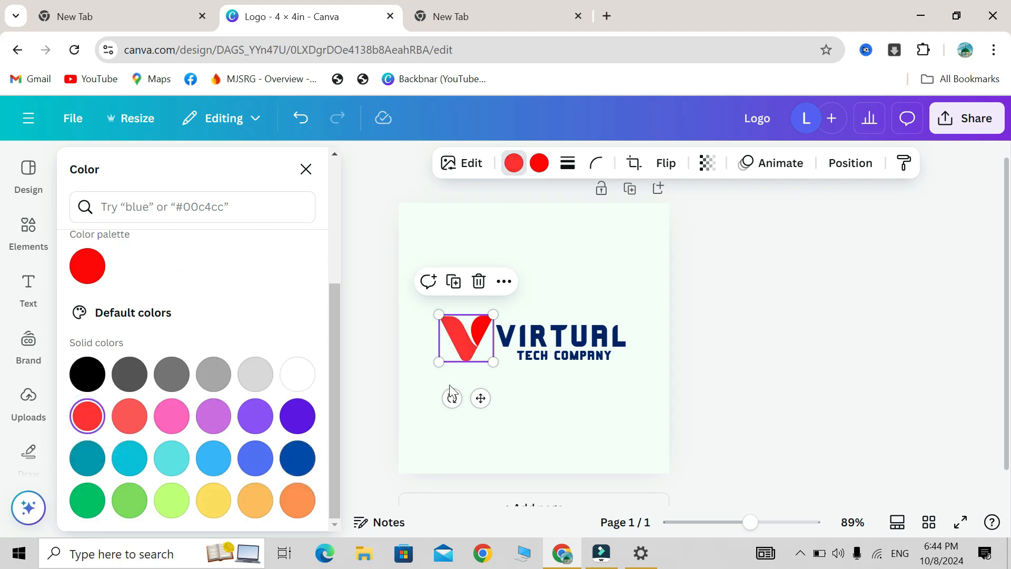
# - Change the color of the "VIRTUAL" text to the document red #ff0505
pyautogui.click(560, 323)
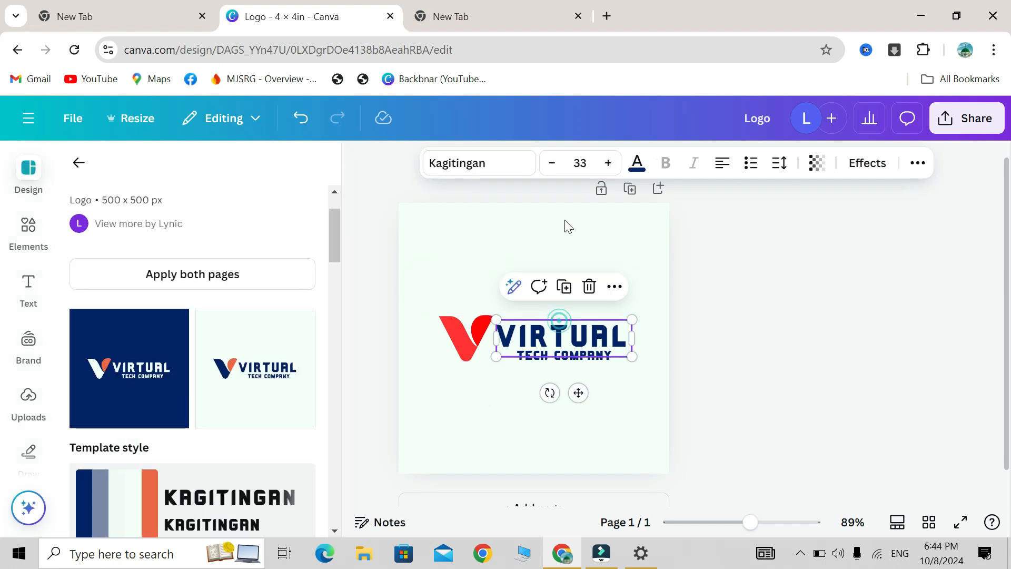
pyautogui.click(637, 174)
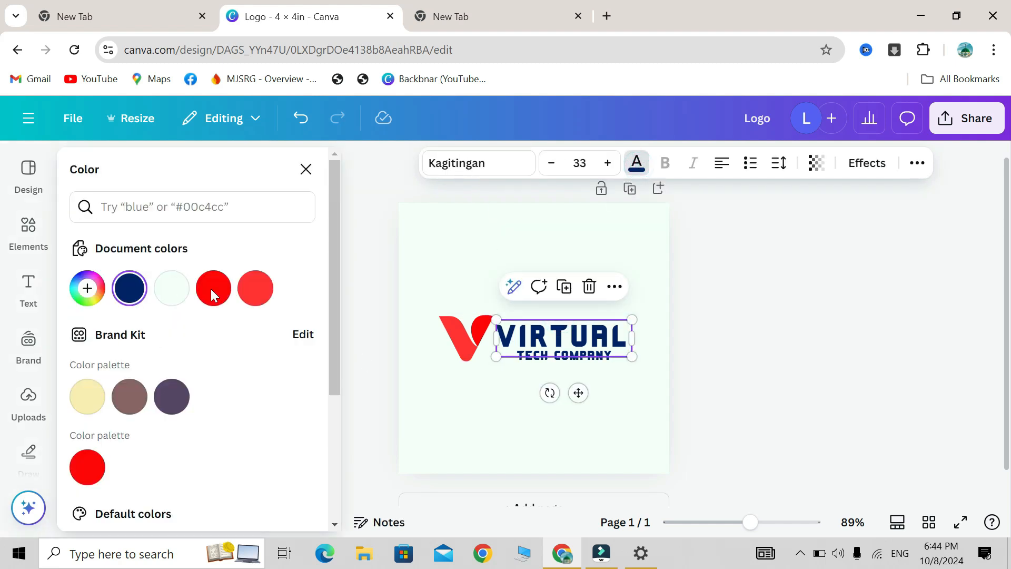
pyautogui.click(212, 294)
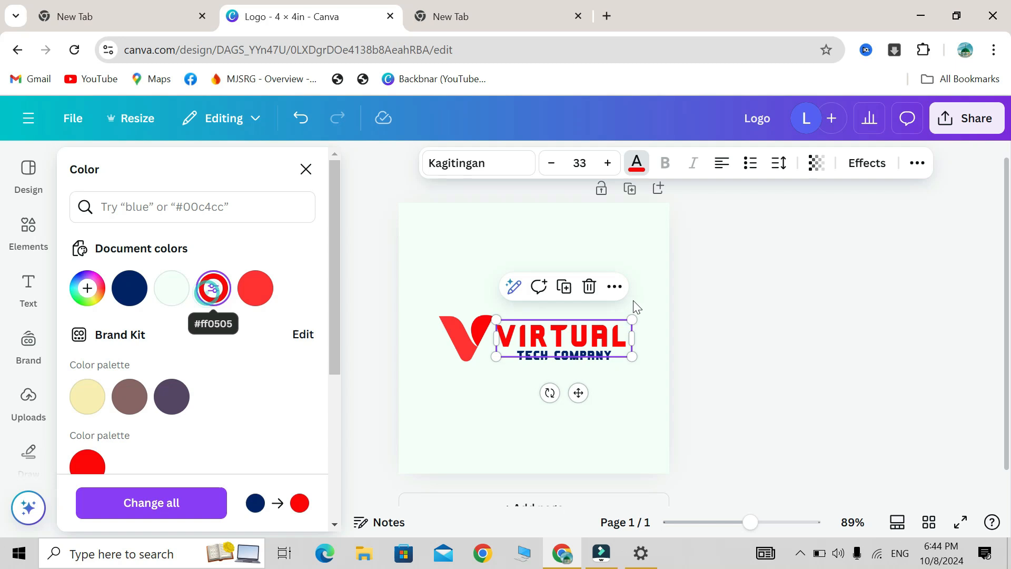
# - Delete the V symbol together with the "VIRTUAL" and "TECH COMPANY" texts, keeping only the page background
pyautogui.click(584, 362)
pyautogui.moveTo(655, 406); pyautogui.dragTo(404, 258)
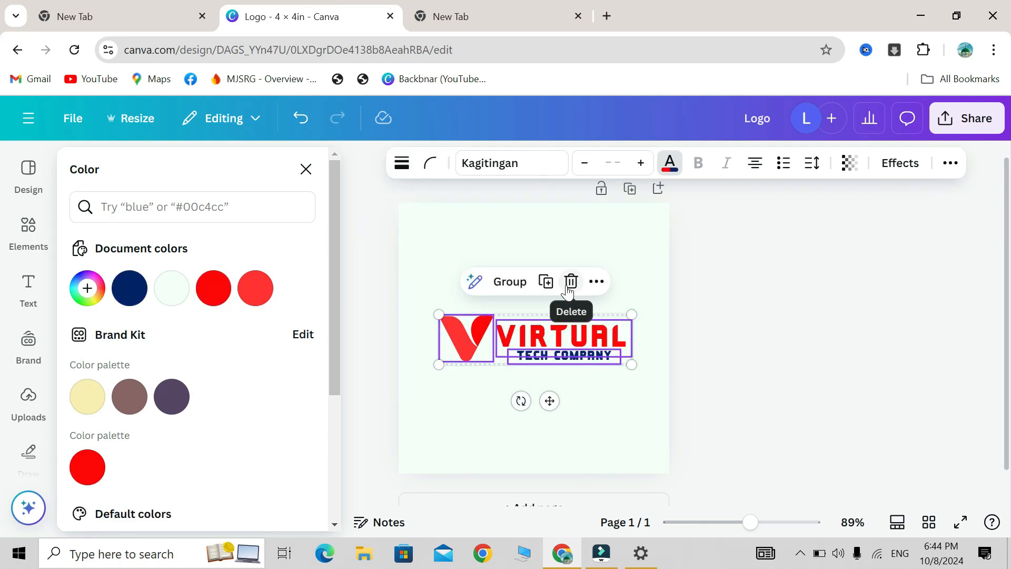
pyautogui.click(637, 430)
pyautogui.scroll(3, 637, 430)
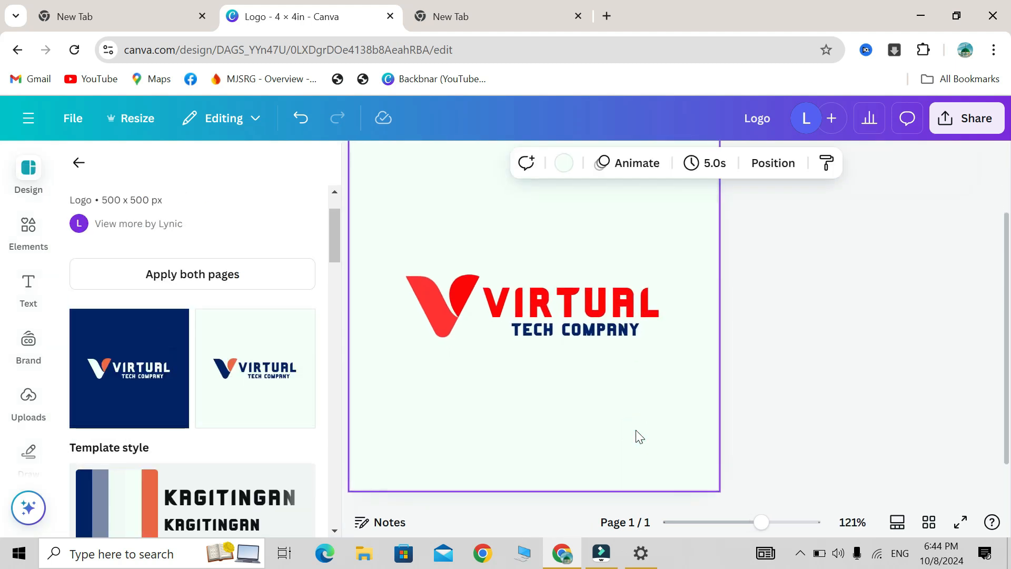
pyautogui.moveTo(390, 338); pyautogui.dragTo(414, 399)
pyautogui.moveTo(379, 360); pyautogui.dragTo(678, 457)
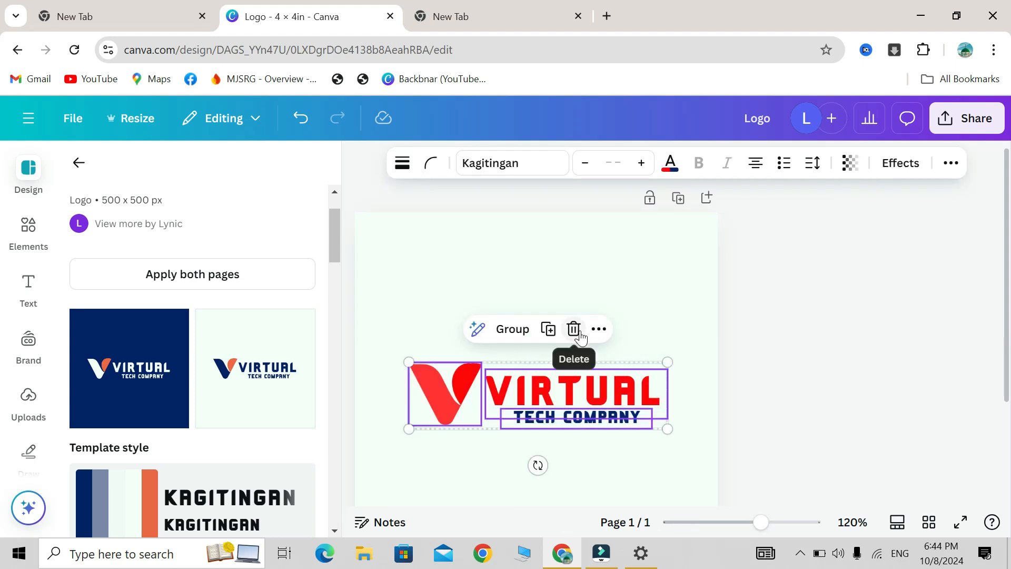
pyautogui.click(574, 329)
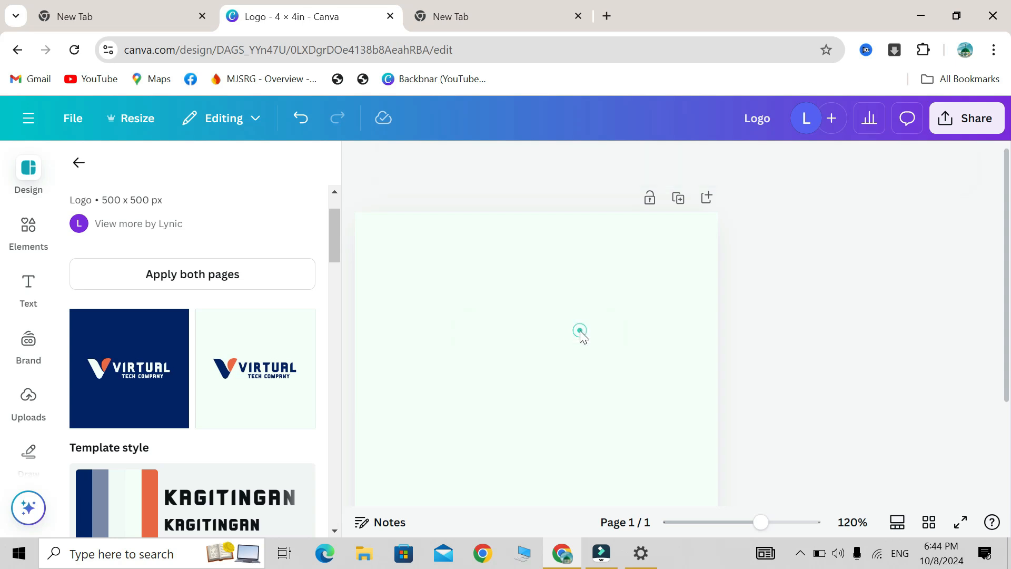
# - Search the elements for "tech icon" and show all matching graphics
pyautogui.click(28, 229)
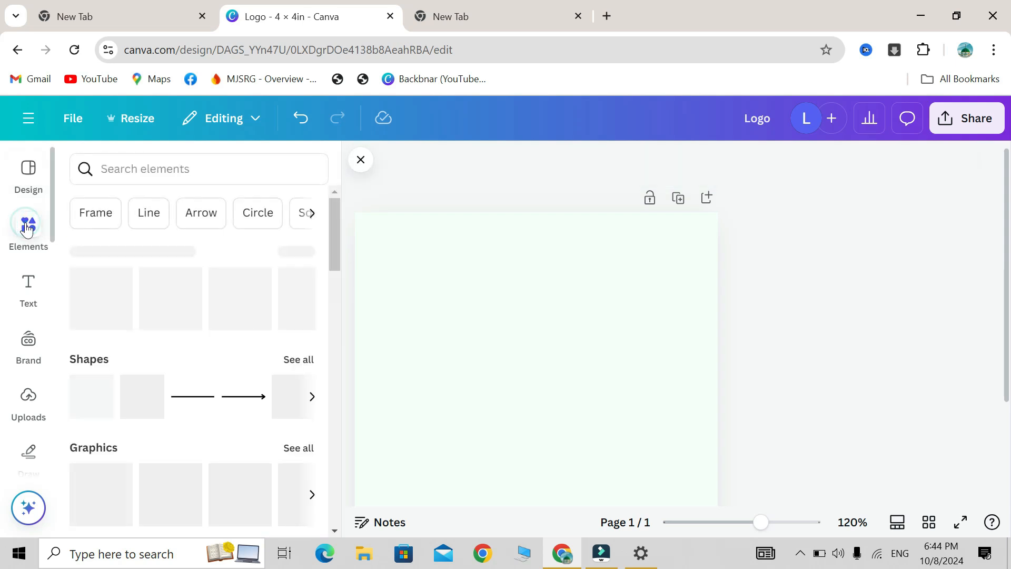
pyautogui.click(179, 168)
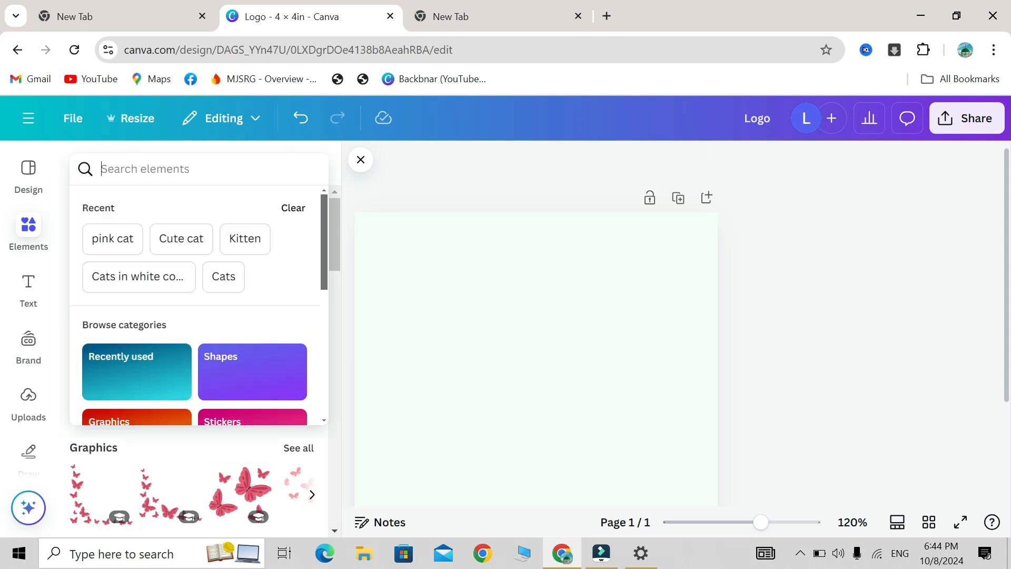
pyautogui.write('tech')
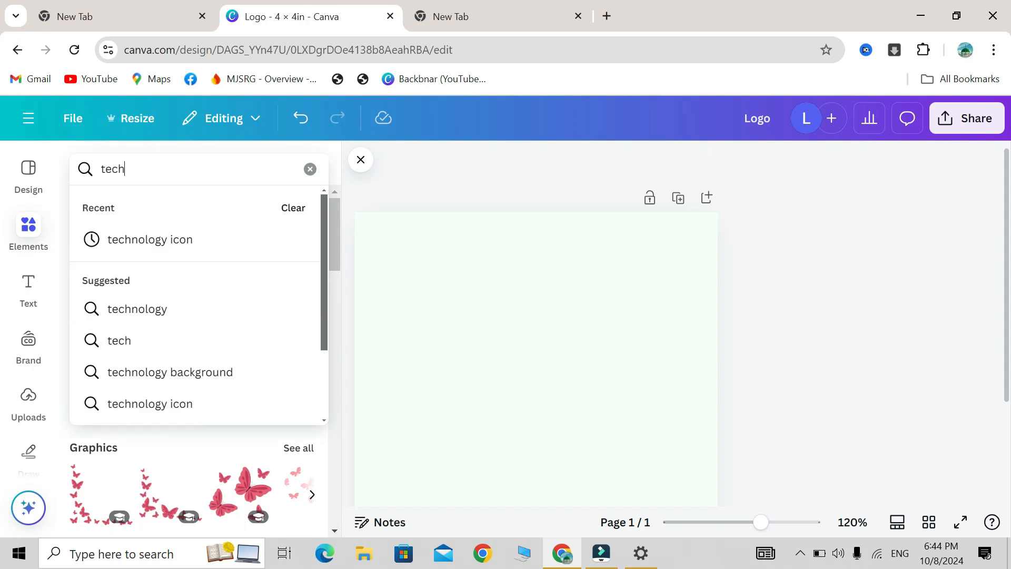
pyautogui.write(' icon')
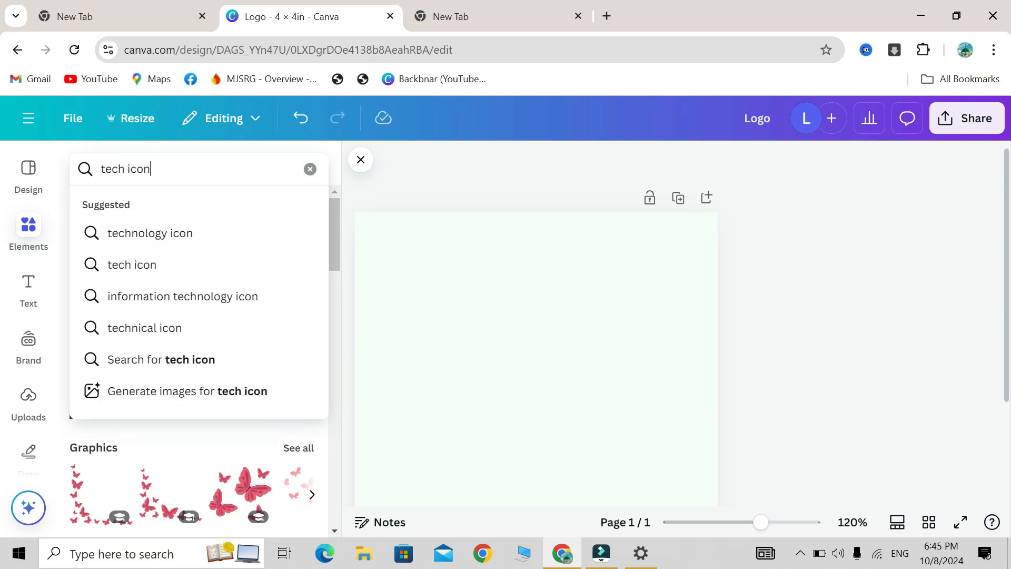
pyautogui.press('Return')
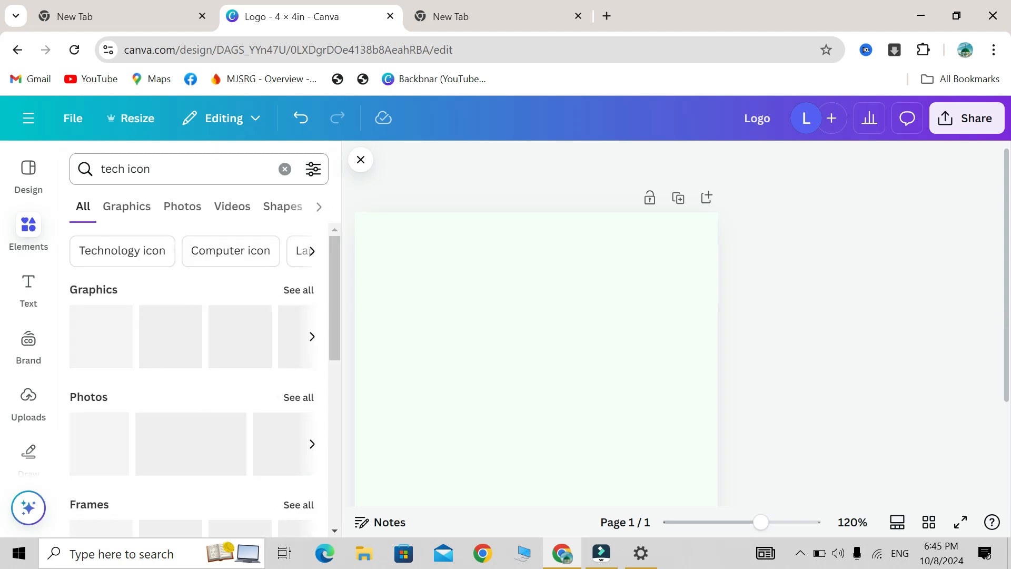
pyautogui.click(298, 290)
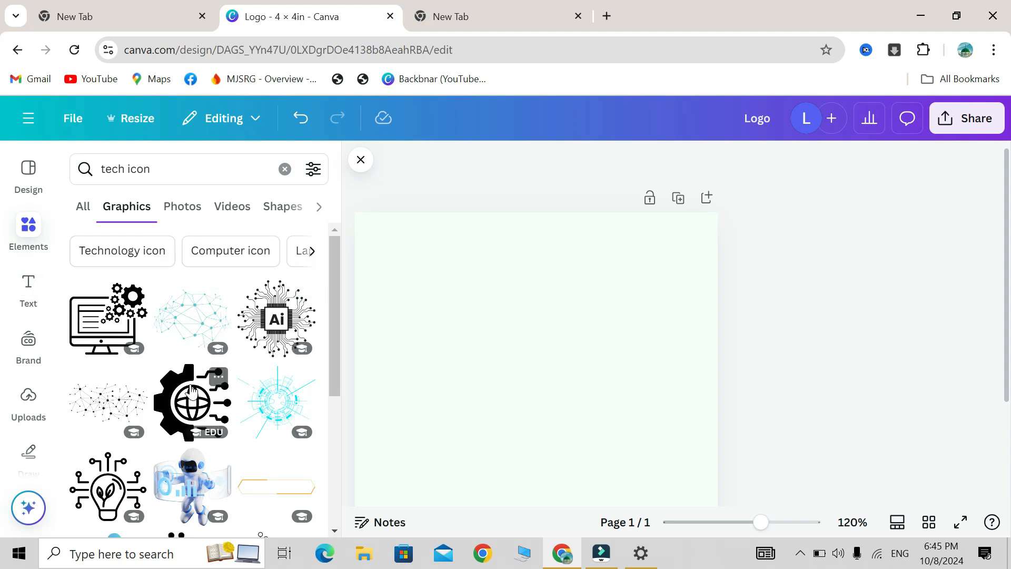
# - Add the black half-gear graphic with globe and circuit lines, shrink it and place it in the page's upper-left area
pyautogui.click(190, 394)
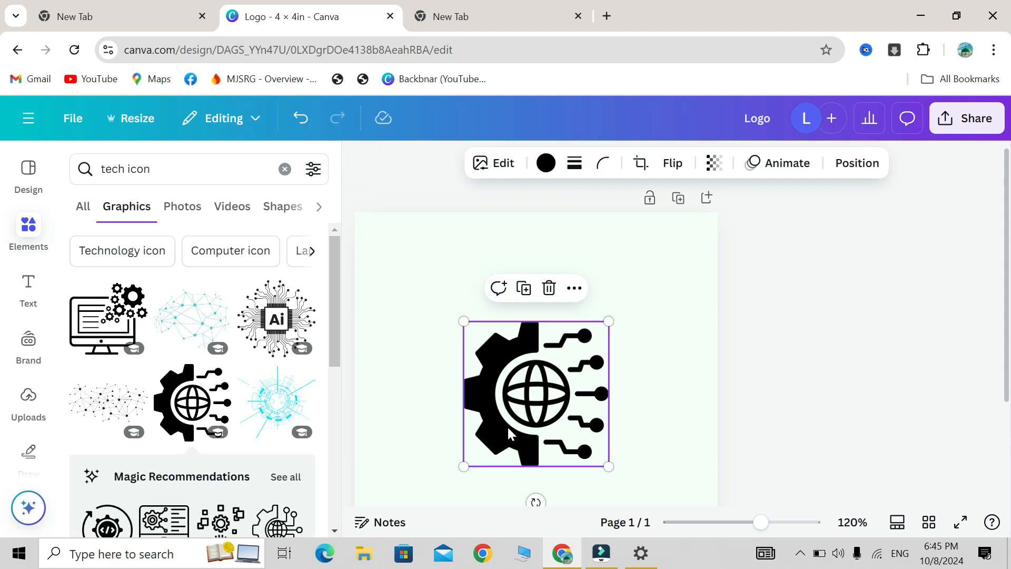
pyautogui.moveTo(507, 413); pyautogui.dragTo(454, 376)
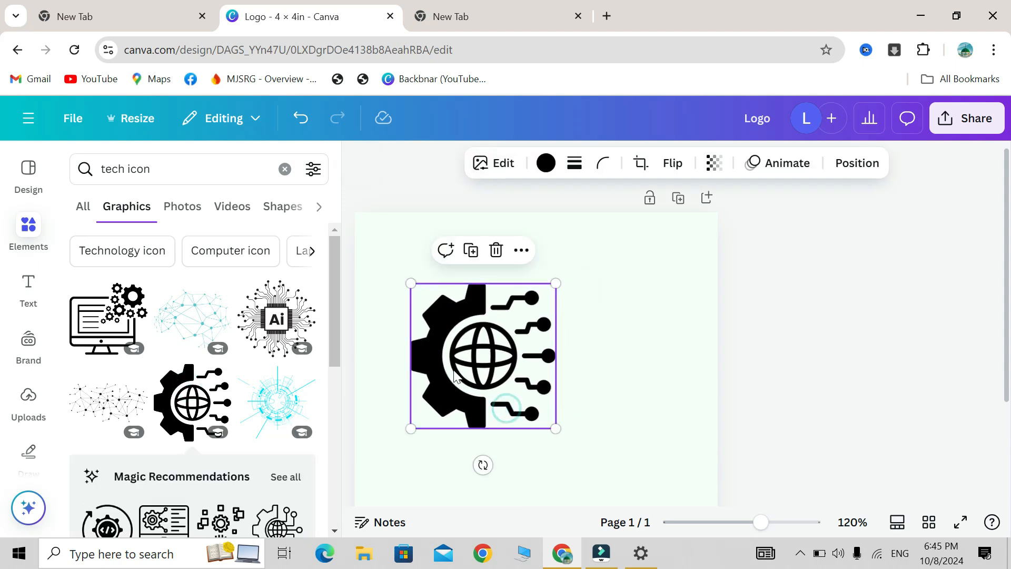
pyautogui.moveTo(553, 426); pyautogui.dragTo(506, 377)
pyautogui.moveTo(476, 331); pyautogui.dragTo(454, 322)
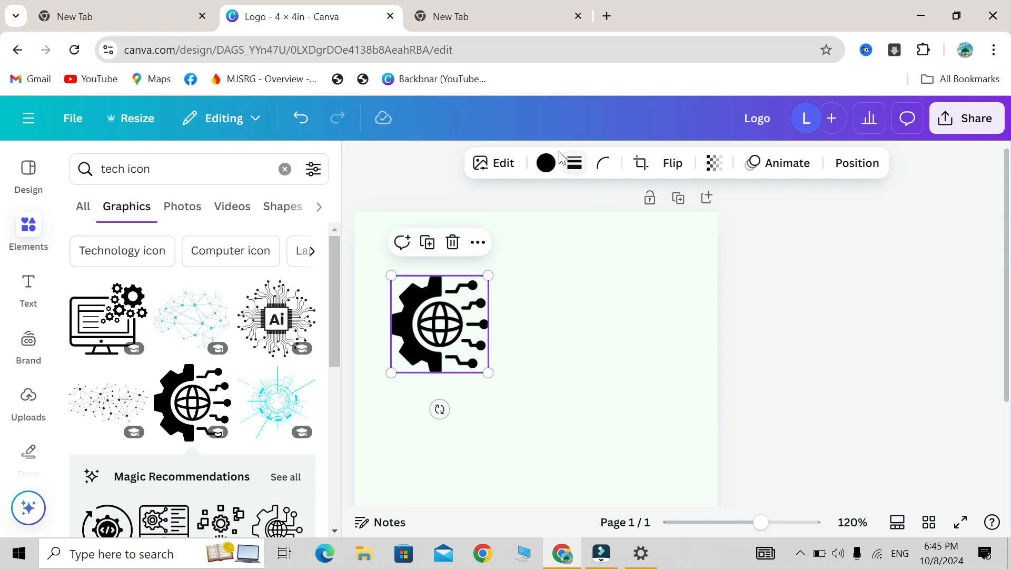
# - Repeat the recent "tech icon" element search and look through its related keyword suggestions
pyautogui.click(546, 163)
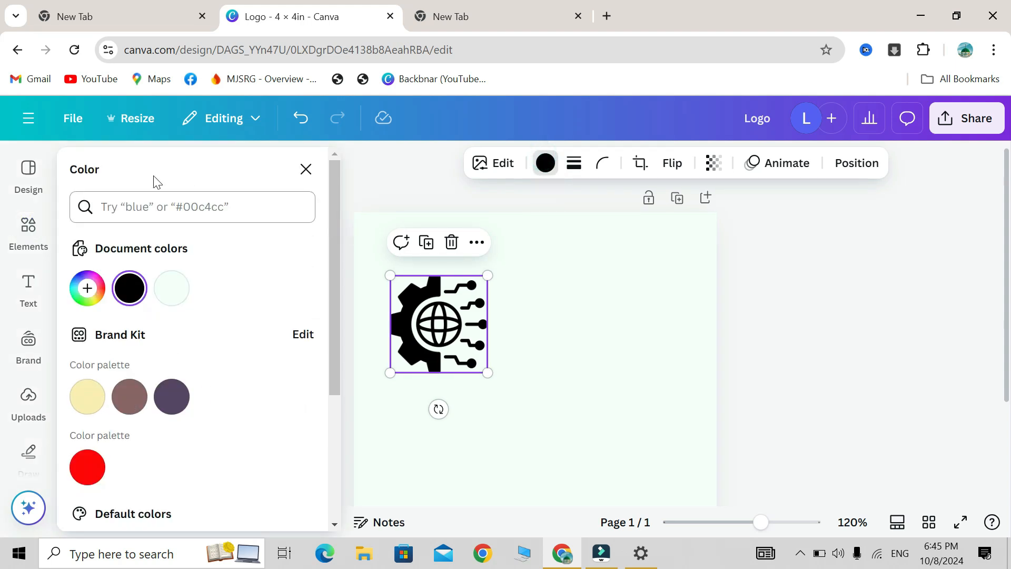
pyautogui.click(38, 221)
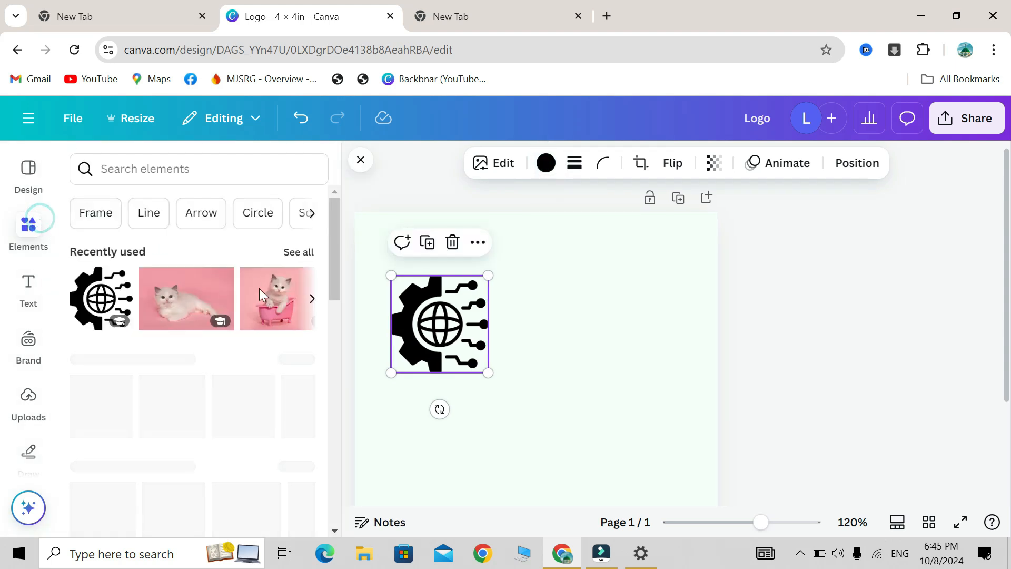
pyautogui.click(172, 170)
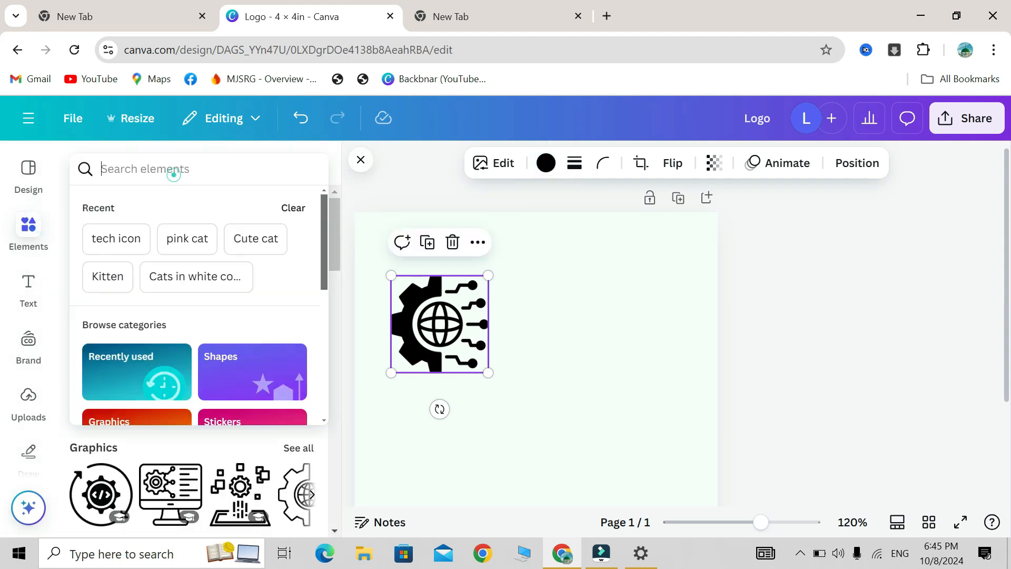
pyautogui.click(121, 249)
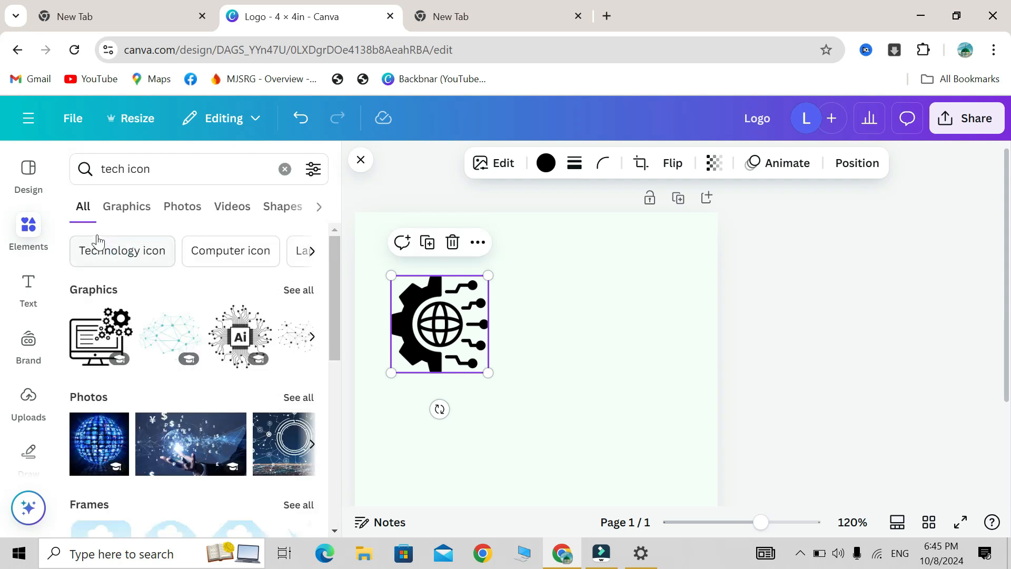
pyautogui.hscroll(5, 279, 252)
pyautogui.hscroll(5, 279, 253)
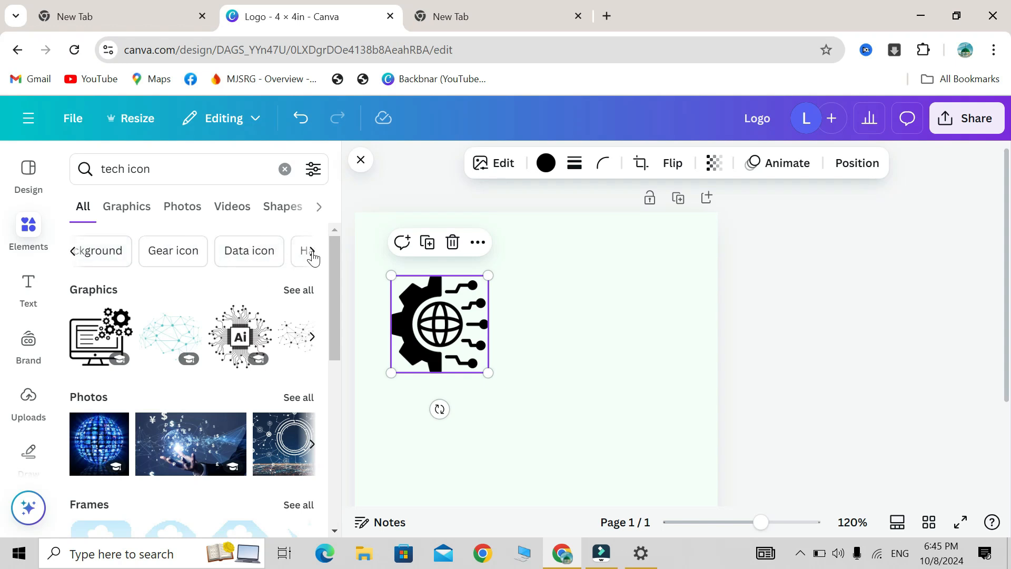
pyautogui.hscroll(10, 260, 260)
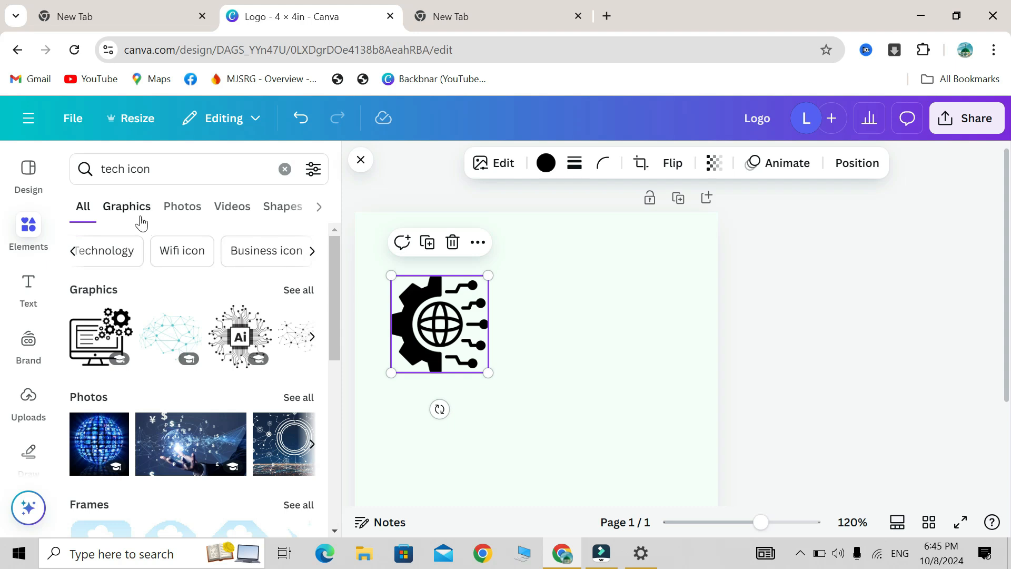
# - Browse the graphics results for "tech icon" to compare the available icons
pyautogui.click(127, 206)
pyautogui.scroll(-4, 164, 464)
pyautogui.scroll(2, 163, 469)
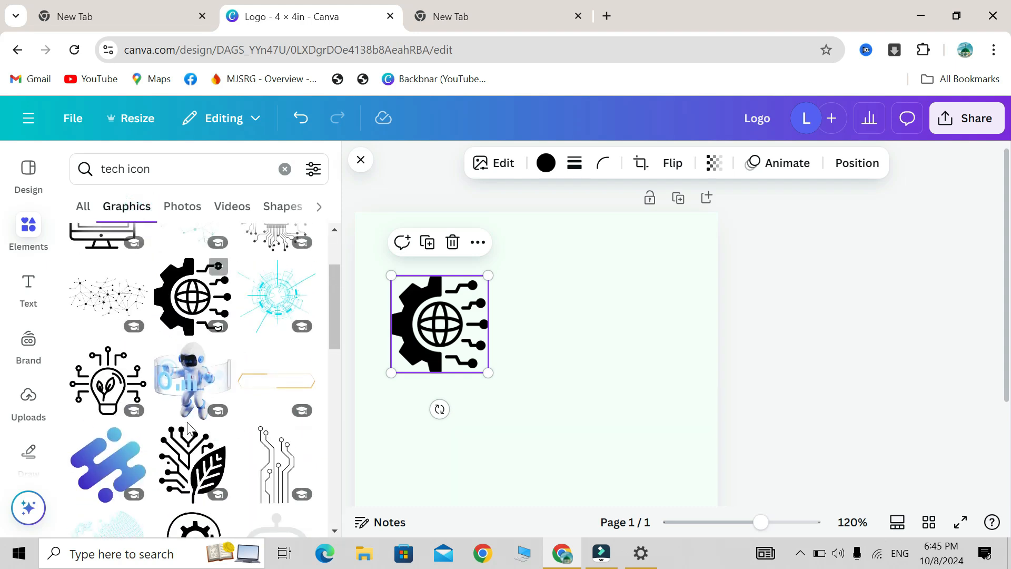
pyautogui.scroll(-1, 209, 485)
pyautogui.scroll(-3, 209, 484)
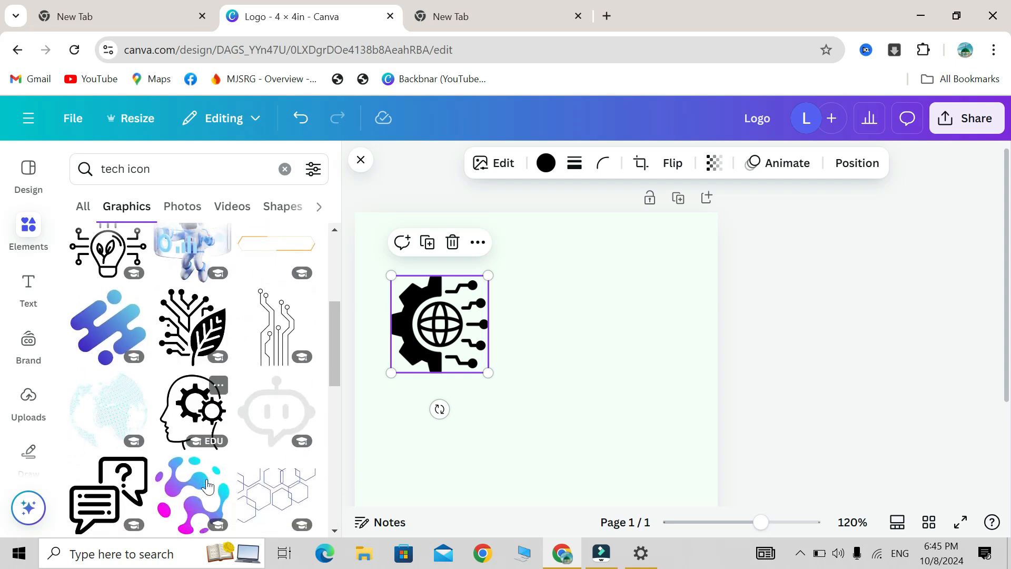
pyautogui.scroll(-8, 208, 485)
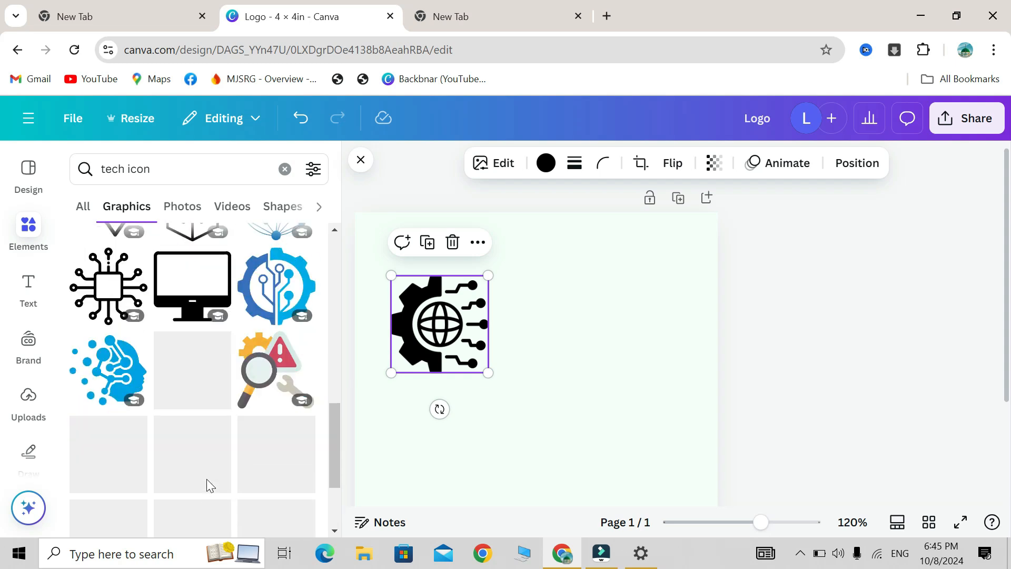
pyautogui.scroll(3, 209, 485)
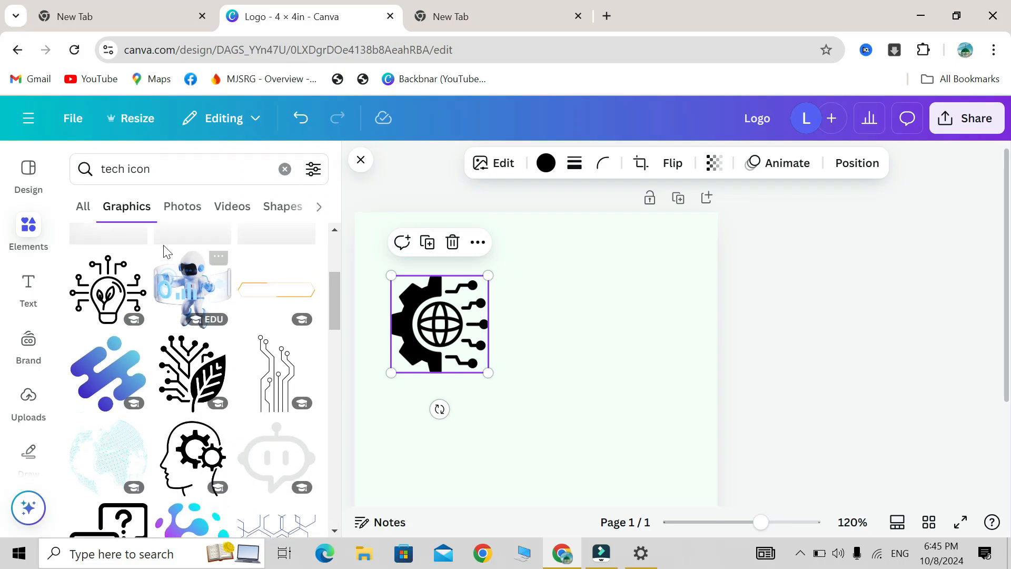
# - Browse the photo results for "tech icon" and add the blue globe made of screens to the page
pyautogui.click(178, 215)
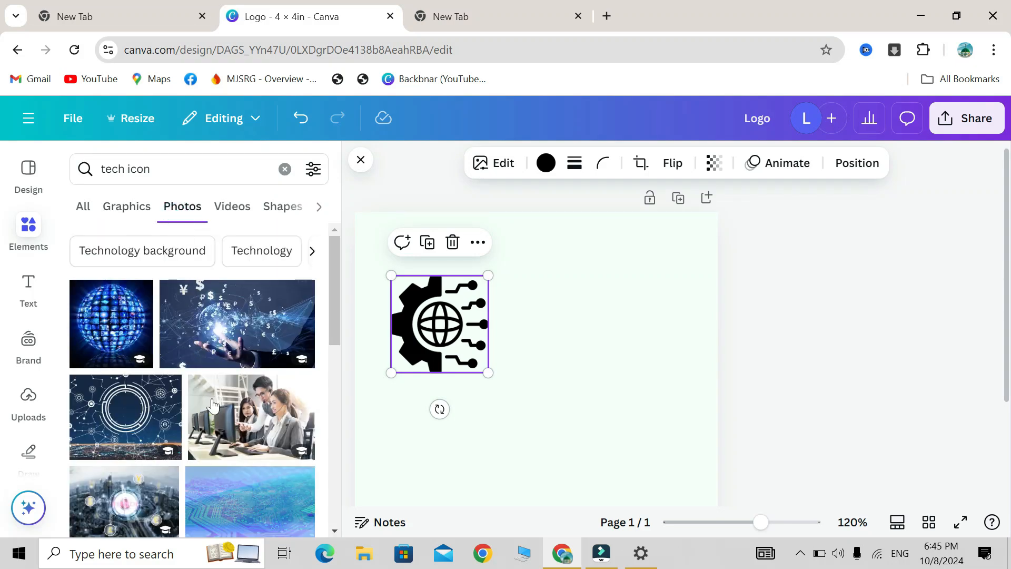
pyautogui.scroll(-6, 228, 438)
pyautogui.scroll(-2, 228, 437)
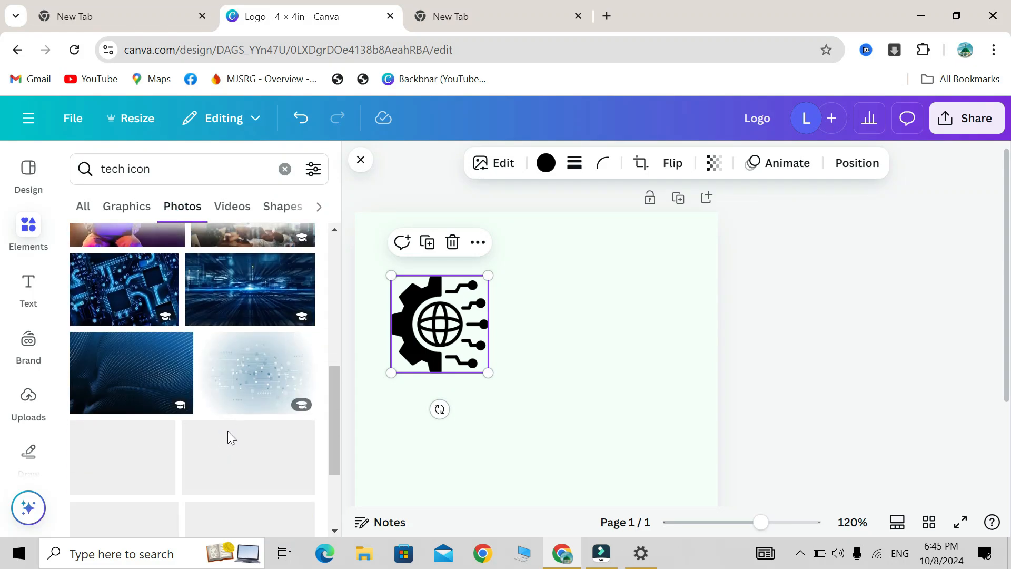
pyautogui.scroll(10, 100, 313)
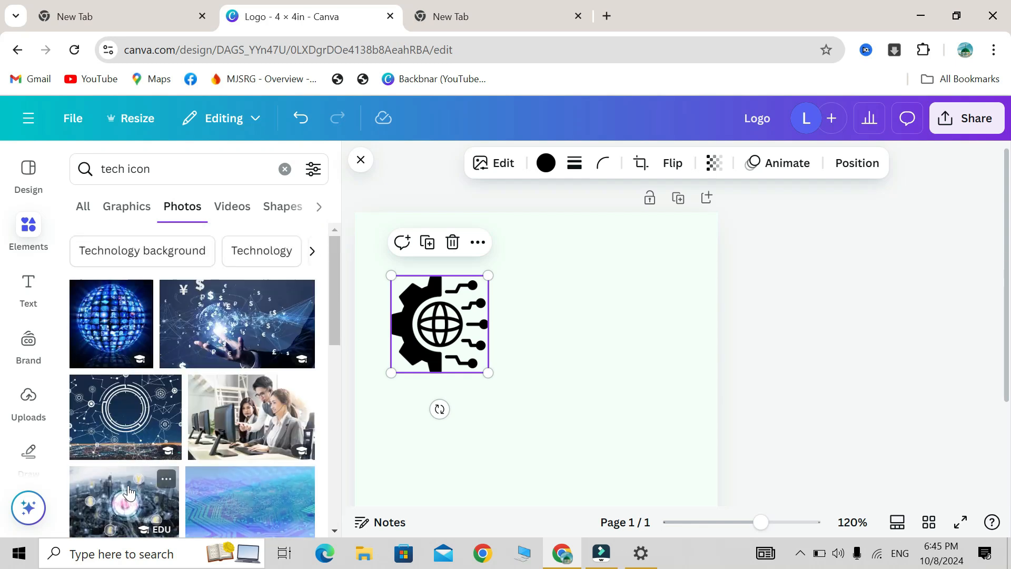
pyautogui.click(127, 328)
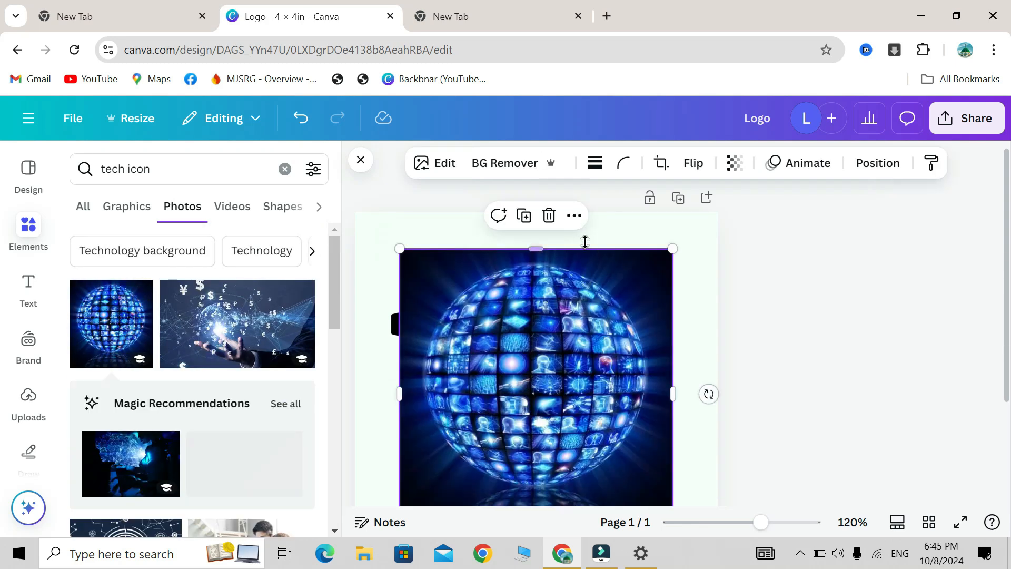
# - Try the blue globe photo as the page background, then delete it from the page
pyautogui.click(573, 216)
pyautogui.scroll(-2, 700, 463)
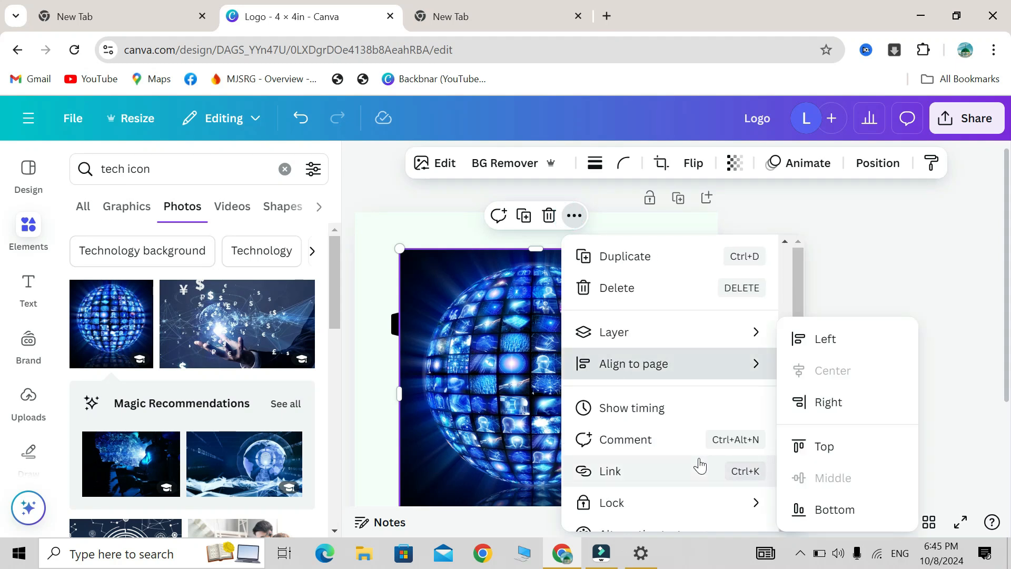
pyautogui.moveTo(627, 501)
pyautogui.scroll(-2, 628, 504)
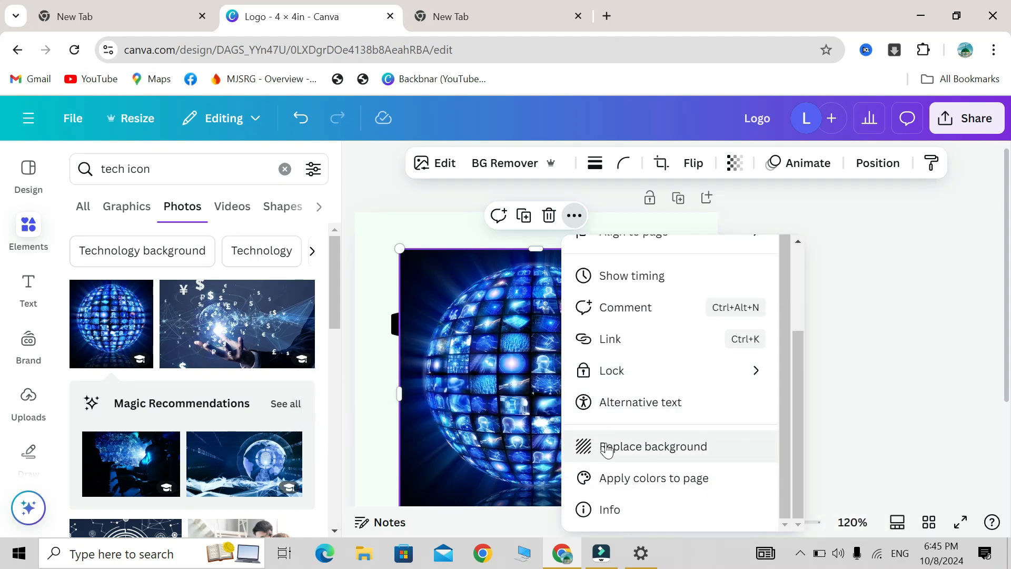
pyautogui.click(585, 453)
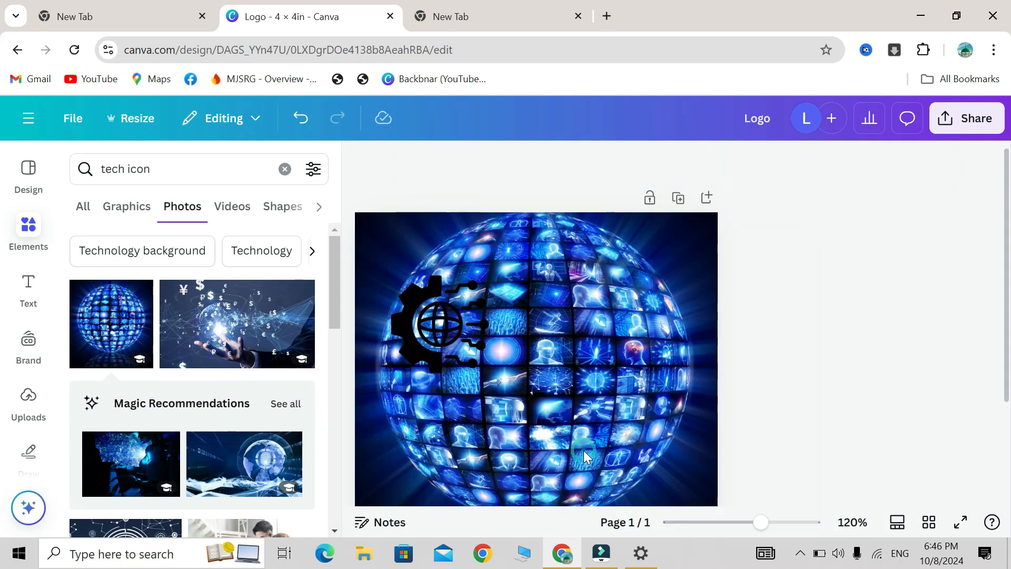
pyautogui.click(668, 217)
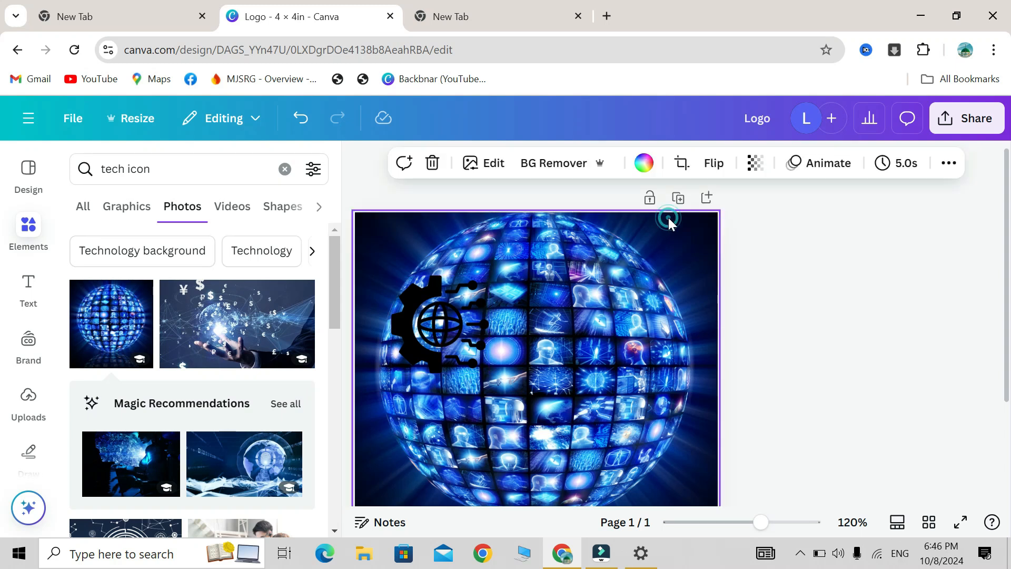
pyautogui.press('Delete')
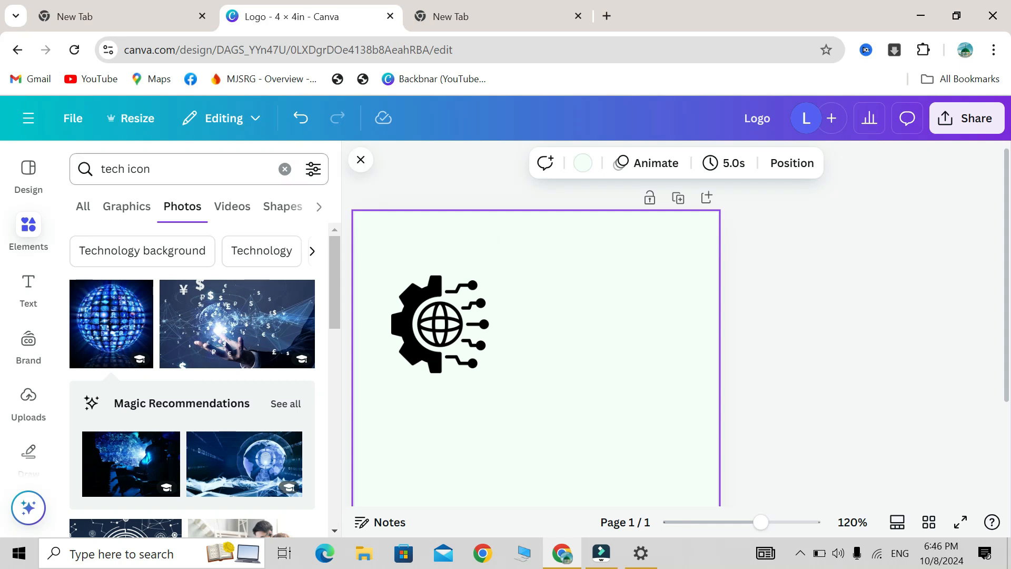
# - Add the "tech icon" video of a man facing drawn icons, preview its playback and delete it
pyautogui.click(229, 210)
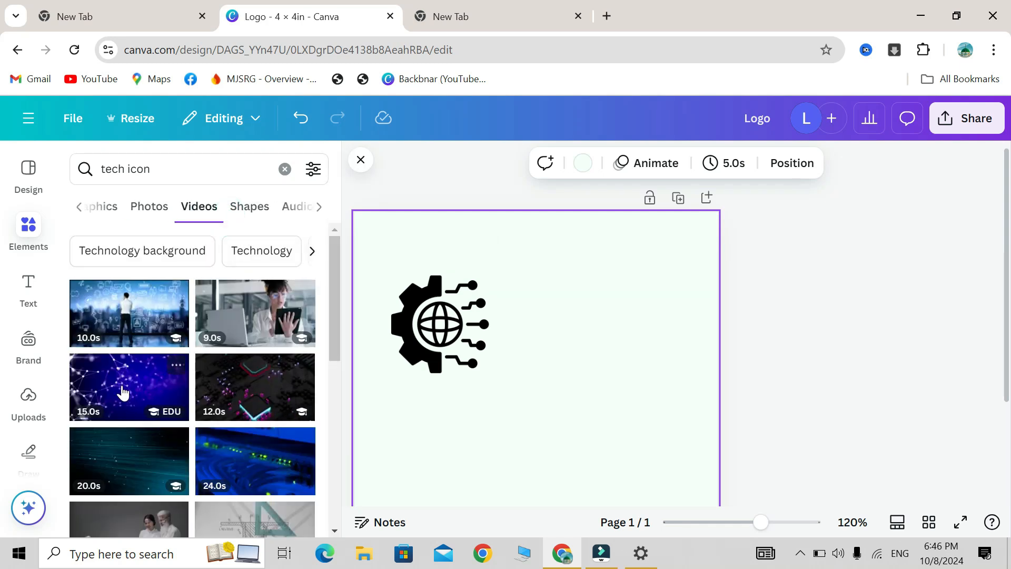
pyautogui.click(93, 314)
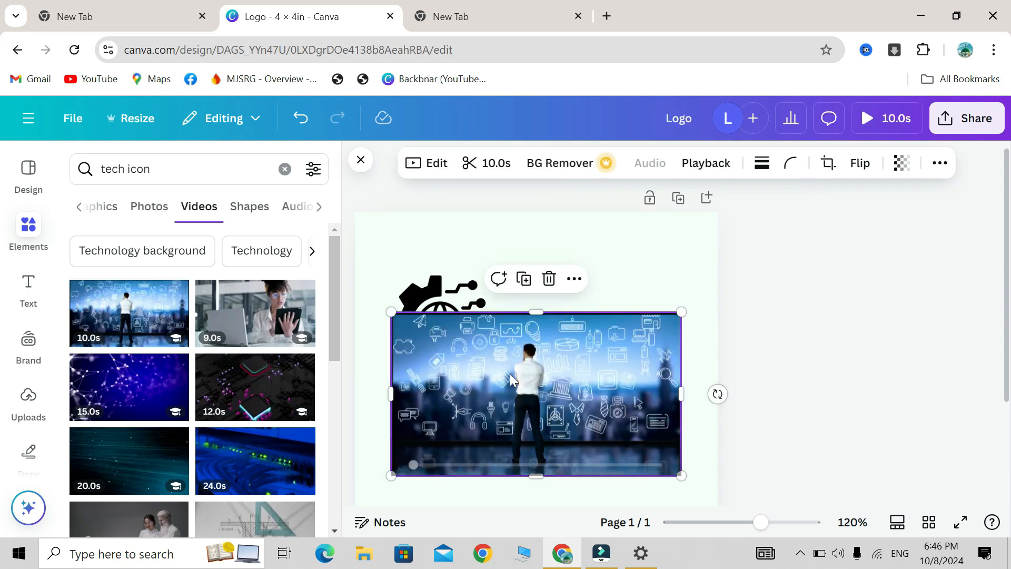
pyautogui.click(535, 394)
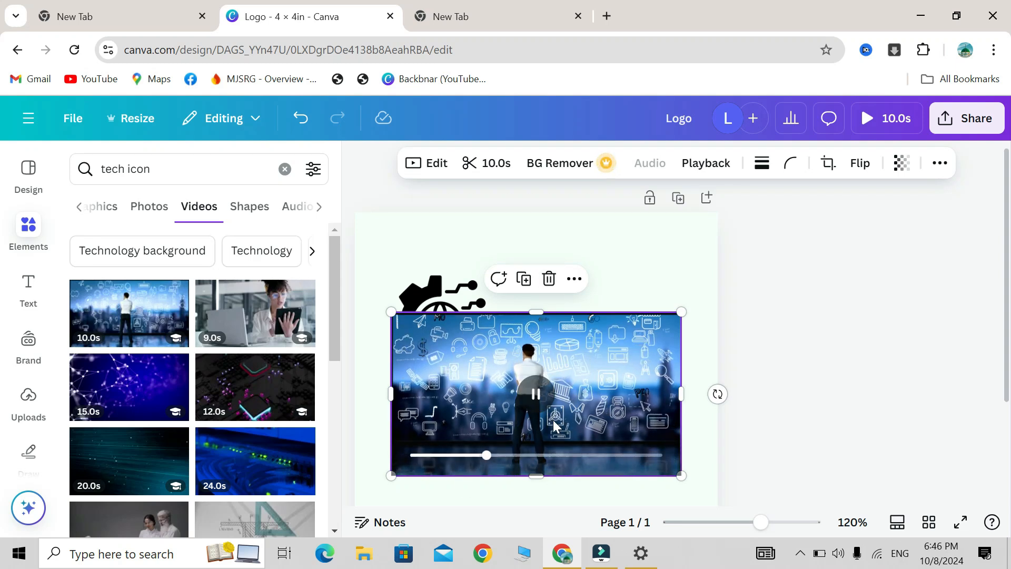
pyautogui.click(550, 282)
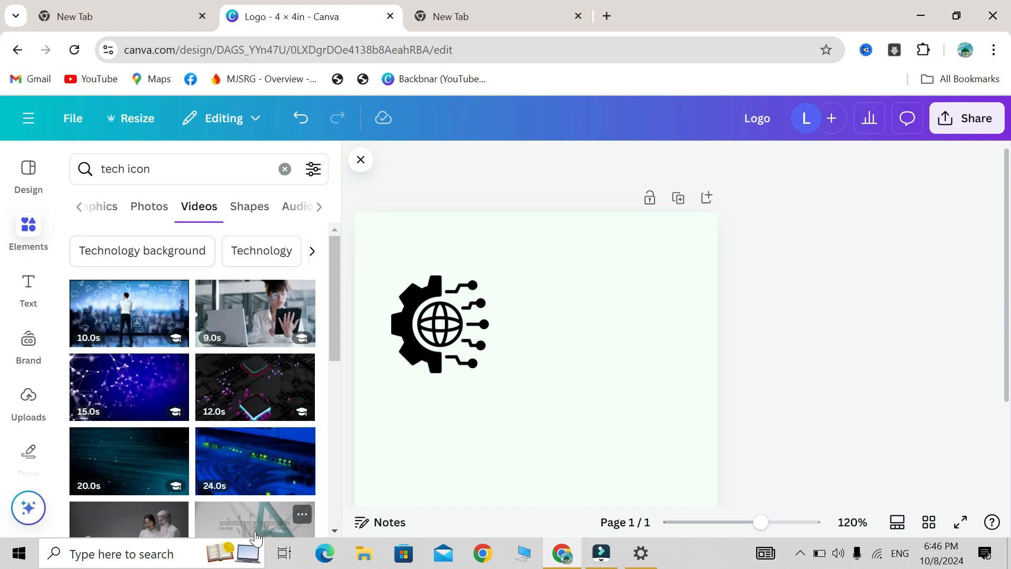
# - Browse the video, shape and audio results for "tech icon"
pyautogui.scroll(-6, 252, 405)
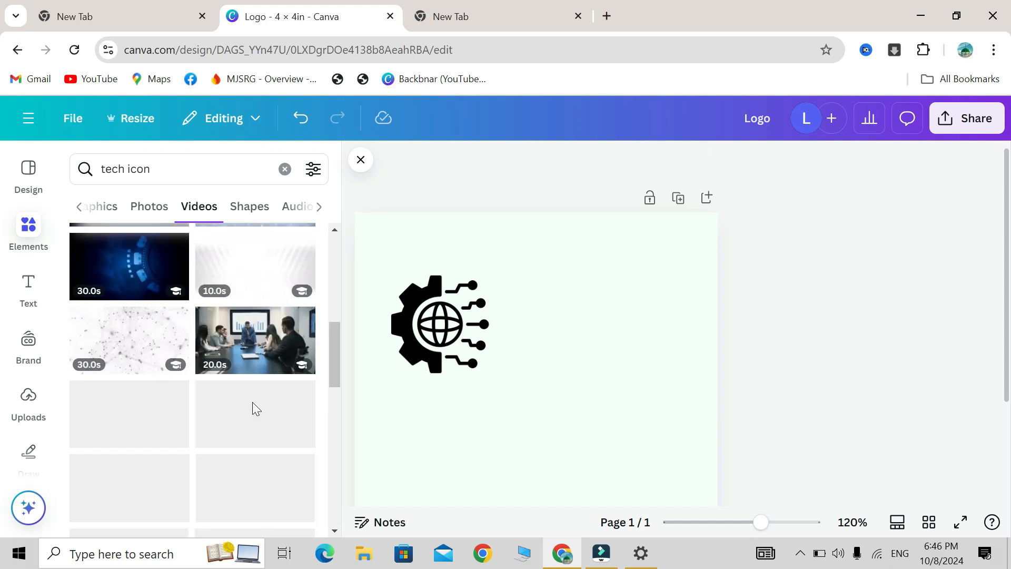
pyautogui.scroll(8, 252, 406)
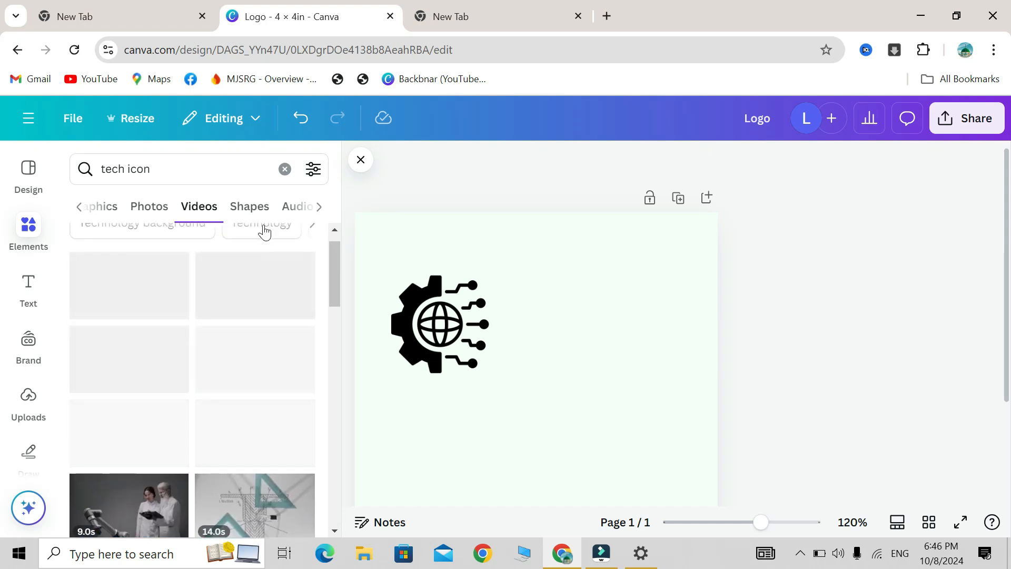
pyautogui.click(262, 214)
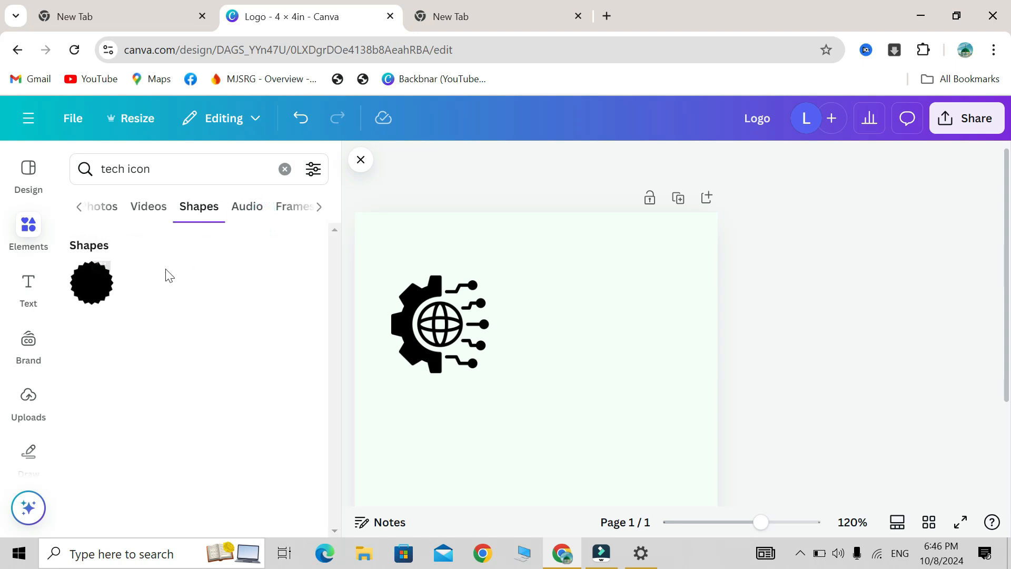
pyautogui.click(253, 215)
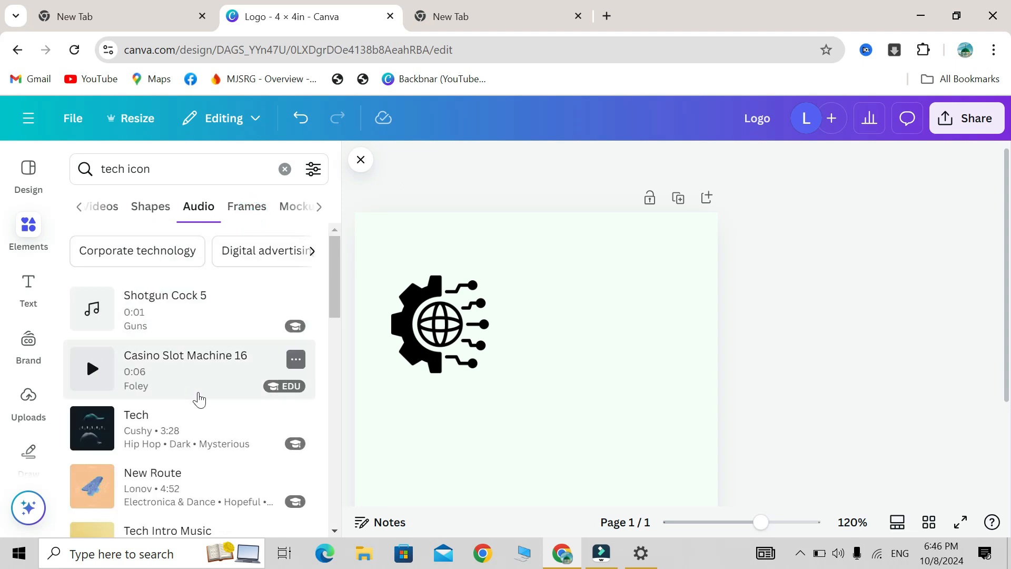
pyautogui.scroll(-3, 198, 399)
pyautogui.scroll(3, 195, 398)
pyautogui.scroll(-6, 190, 462)
pyautogui.scroll(3, 186, 462)
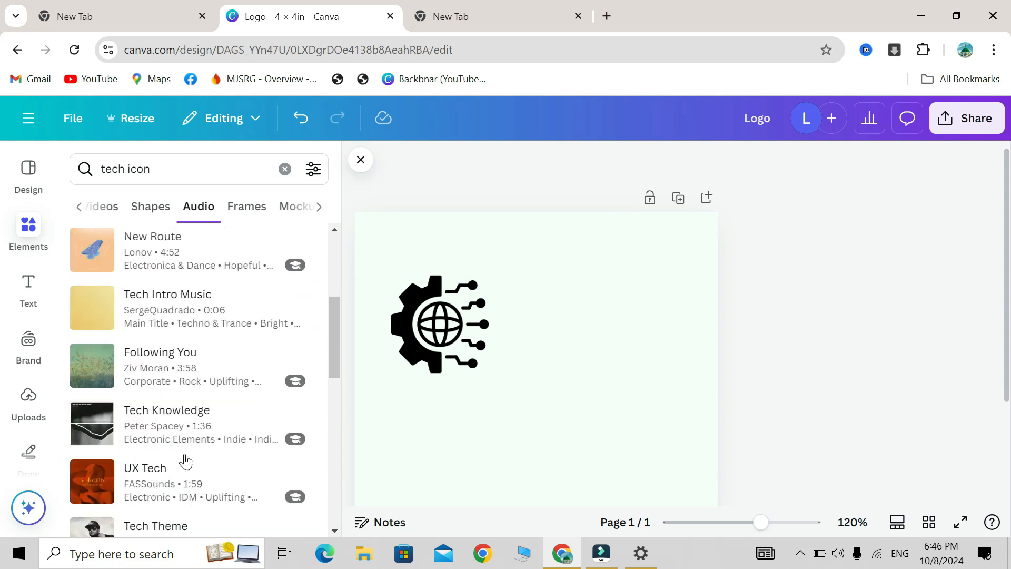
pyautogui.scroll(3, 186, 462)
# - Check the frame, mockup and chart results for "tech icon", then review the results of all types together
pyautogui.click(244, 211)
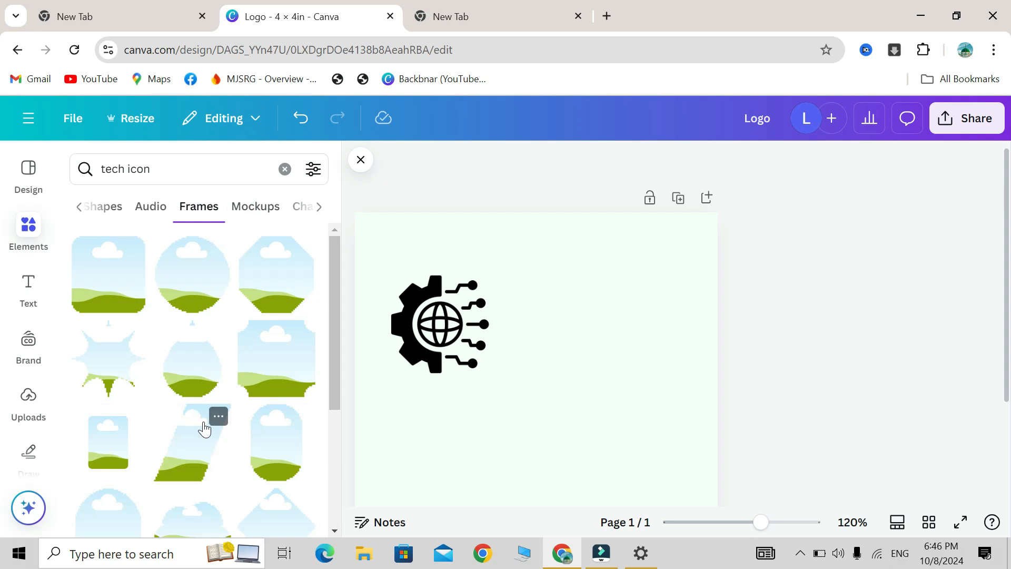
pyautogui.scroll(-5, 197, 411)
pyautogui.scroll(-10, 203, 421)
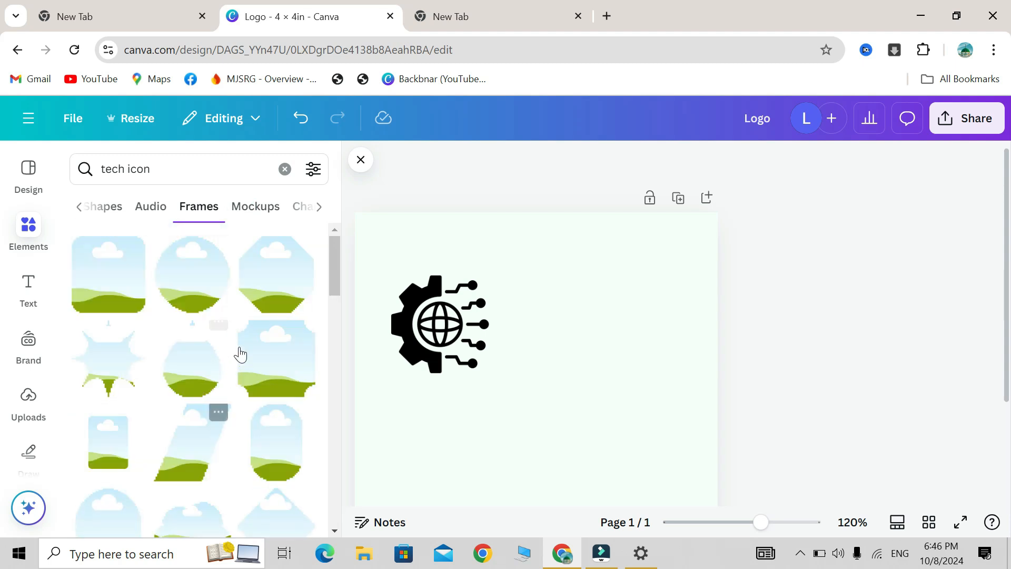
pyautogui.click(254, 208)
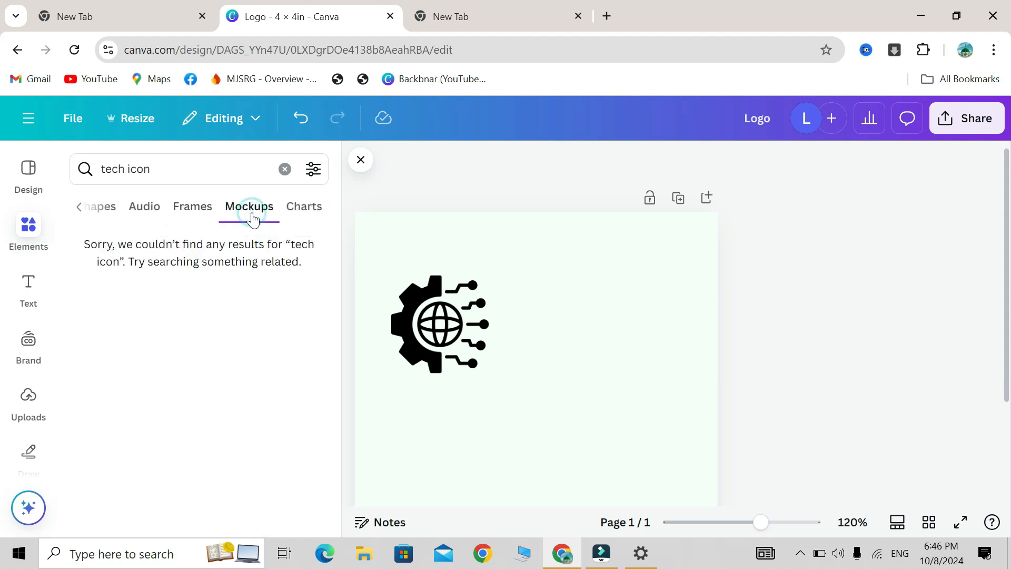
pyautogui.click(295, 209)
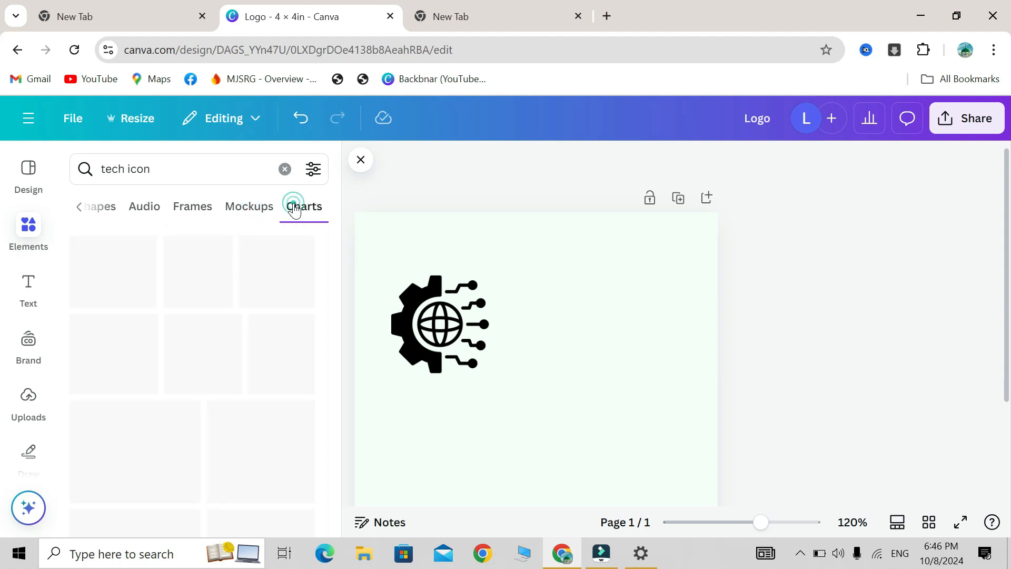
pyautogui.hscroll(-3, 177, 221)
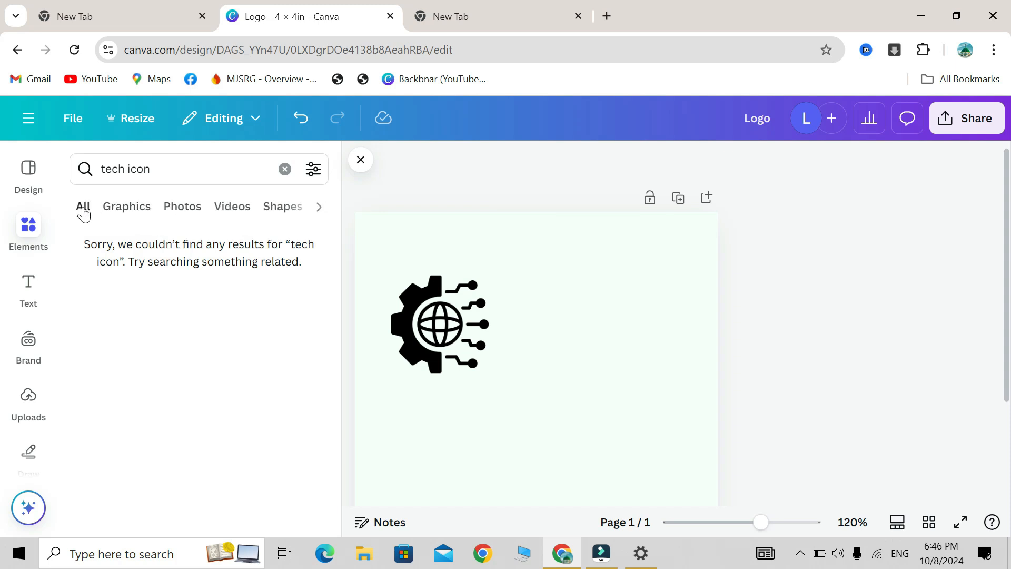
pyautogui.click(83, 208)
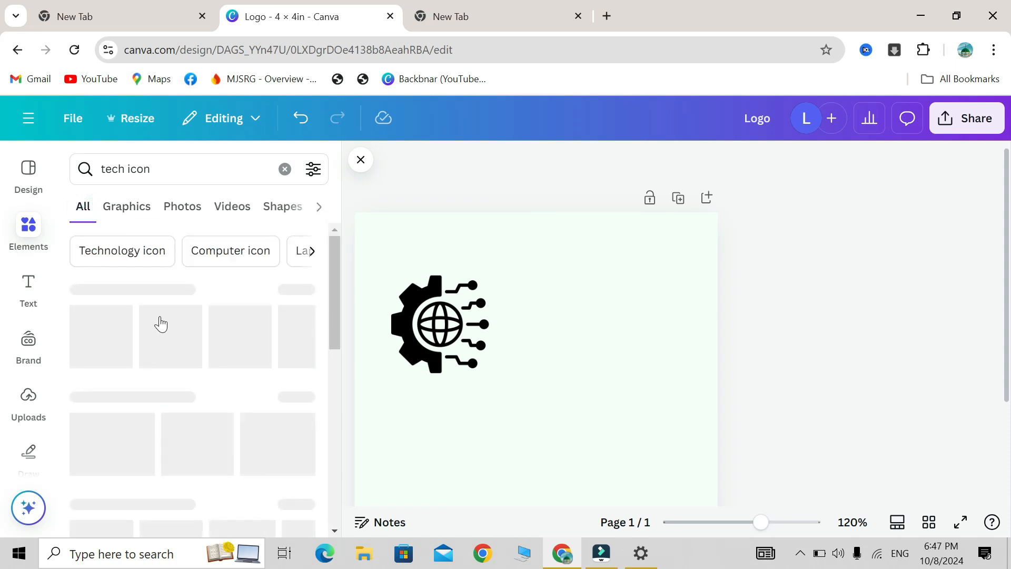
pyautogui.scroll(-8, 220, 437)
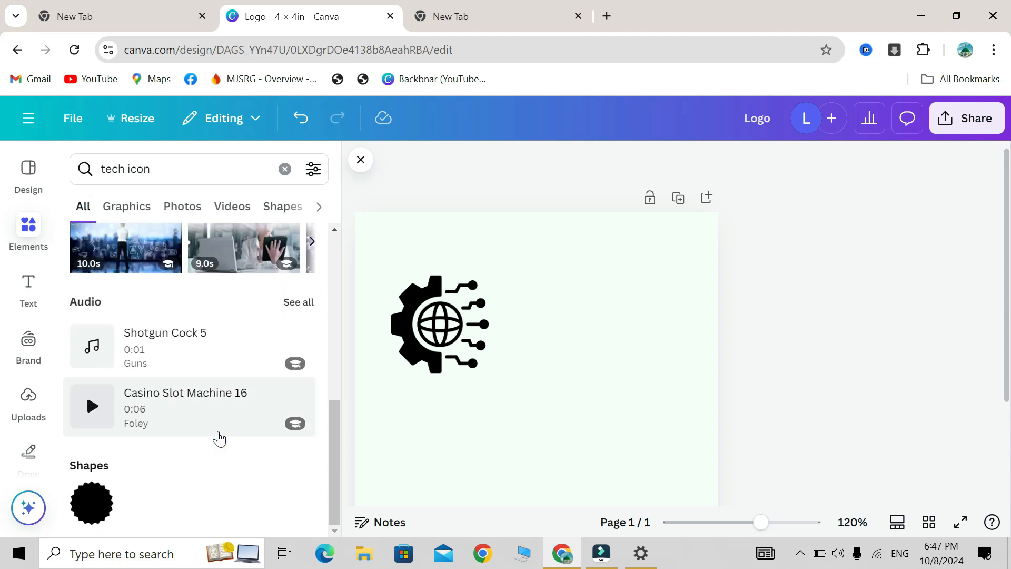
pyautogui.scroll(10, 219, 438)
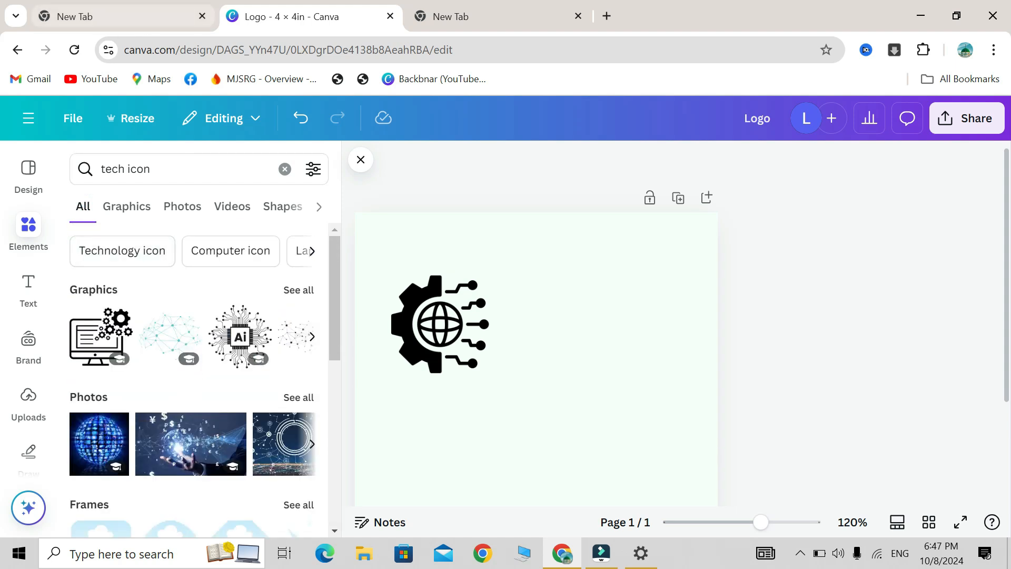
# - Add the blue light bulb graphic with orbiting circuit lines from the graphics results and place it beside the gear
pyautogui.click(119, 206)
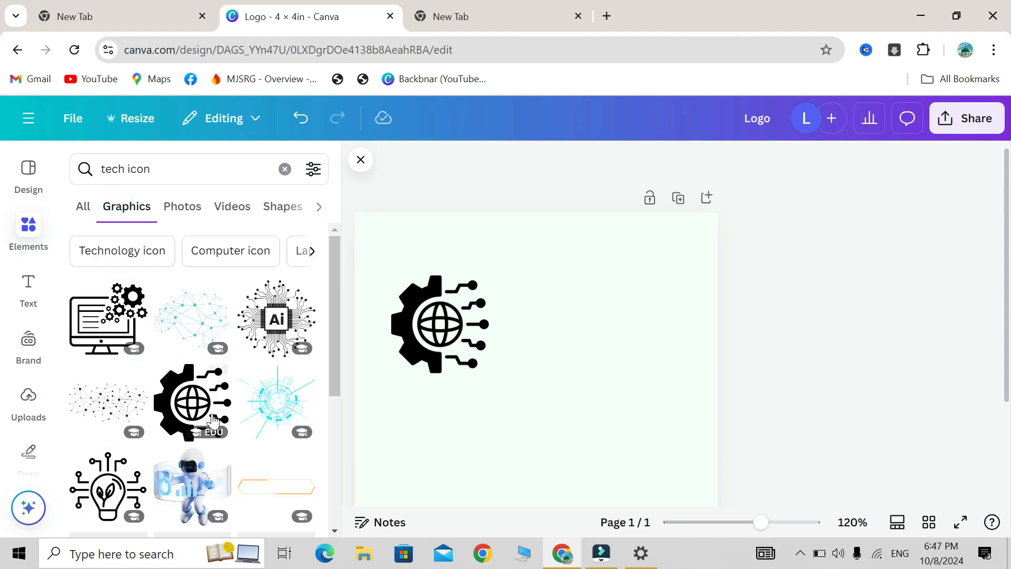
pyautogui.scroll(-5, 233, 420)
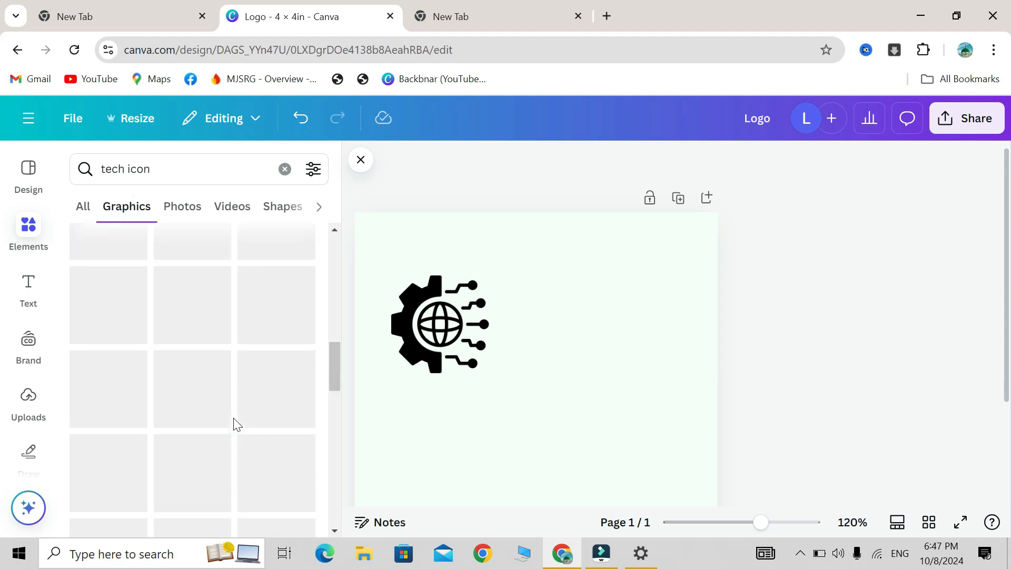
pyautogui.scroll(-4, 233, 420)
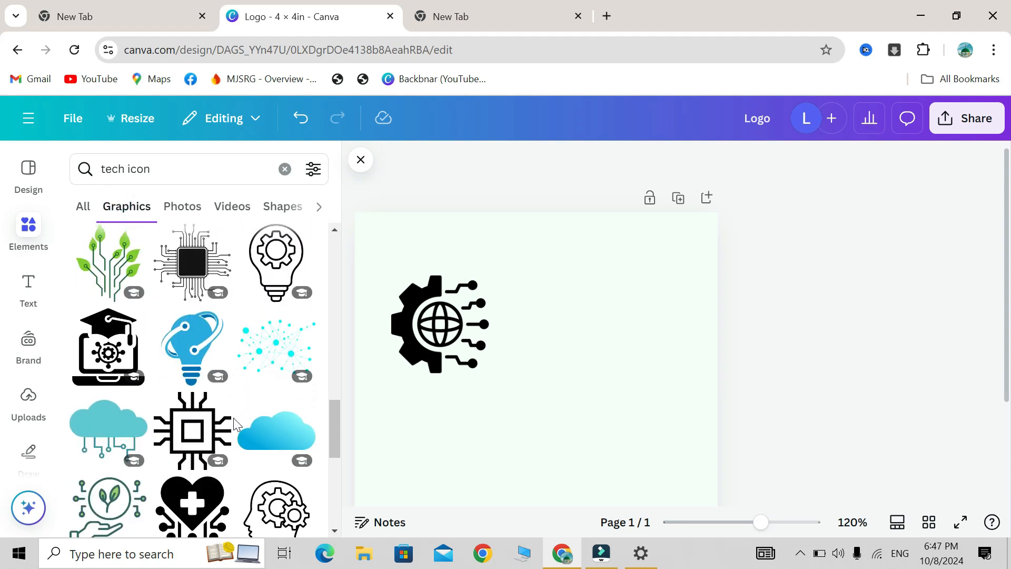
pyautogui.scroll(1, 232, 418)
pyautogui.click(193, 389)
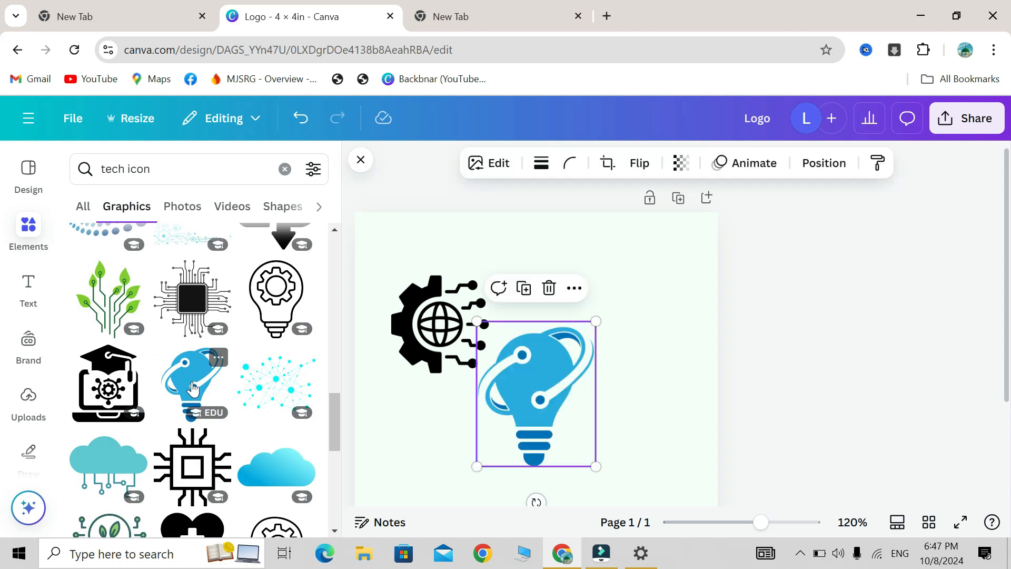
pyautogui.moveTo(600, 348); pyautogui.dragTo(618, 308)
# - Delete the black gear graphic and move the light bulb into its place in the page's upper-left area
pyautogui.click(444, 370)
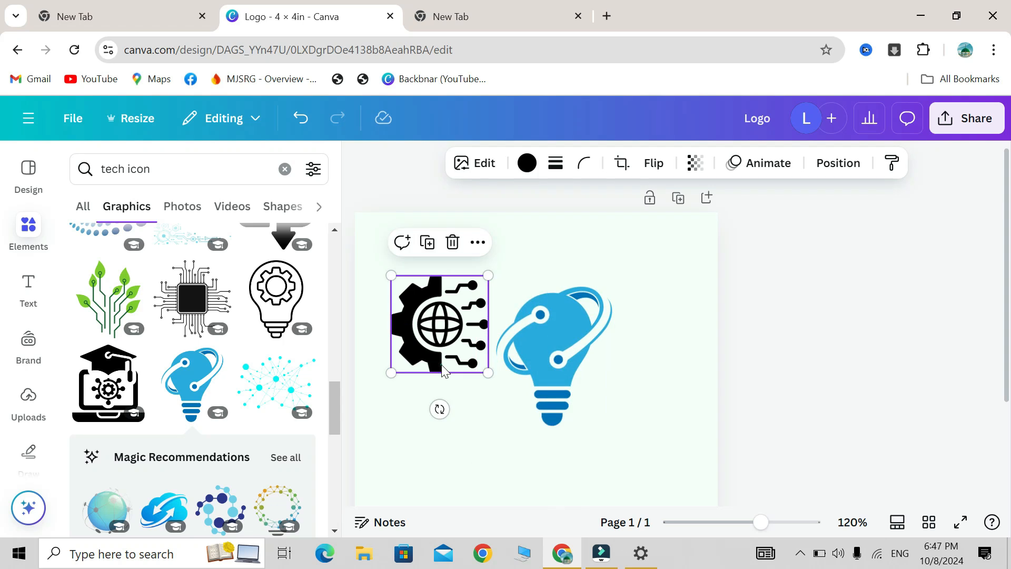
pyautogui.click(453, 245)
pyautogui.moveTo(543, 329); pyautogui.dragTo(431, 314)
# - Recolor the light bulb graphic, changing its darker blue parts to deep navy blue and its light blue parts to teal
pyautogui.click(533, 162)
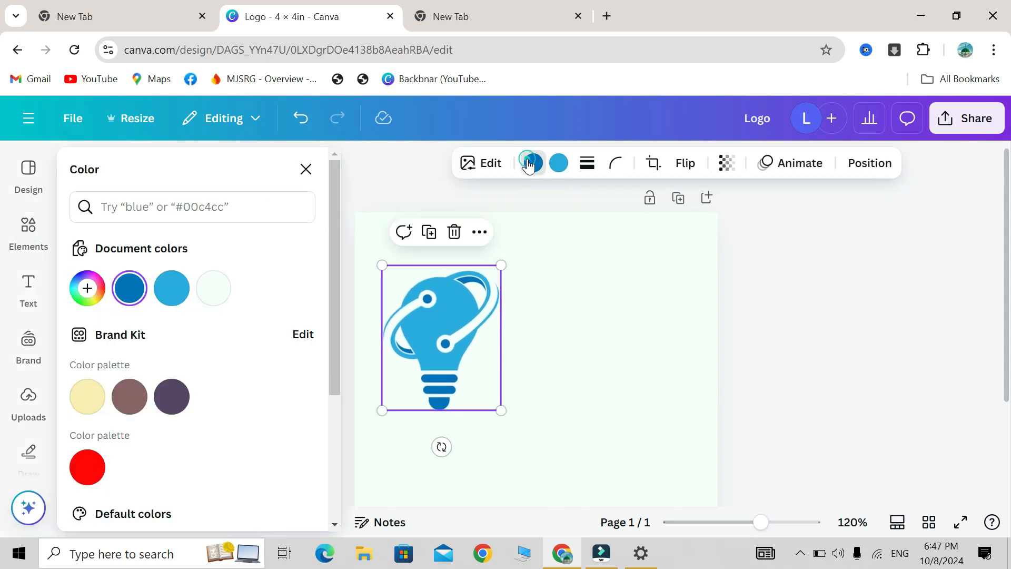
pyautogui.scroll(-3, 144, 387)
pyautogui.click(297, 460)
pyautogui.click(558, 161)
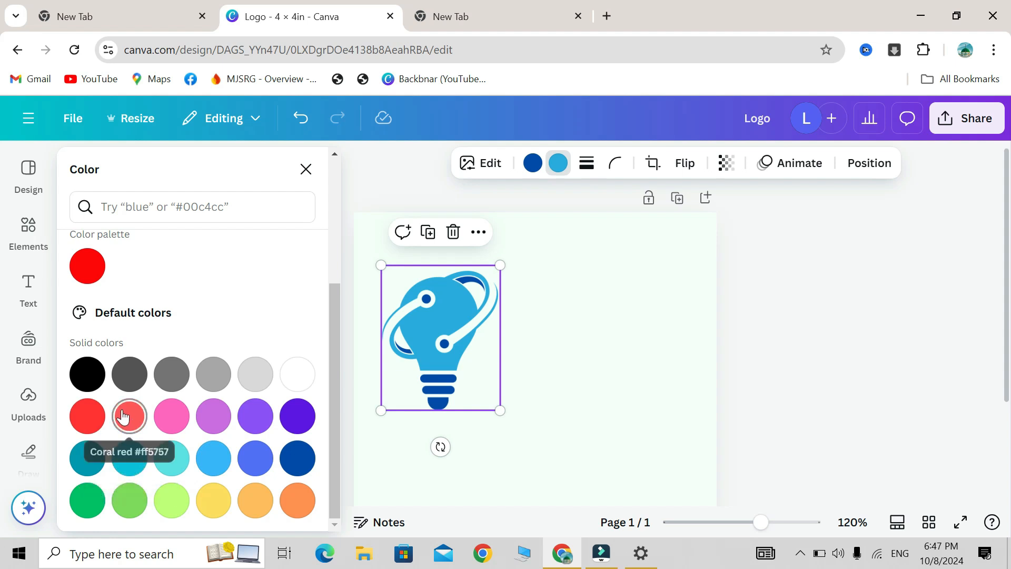
pyautogui.click(88, 459)
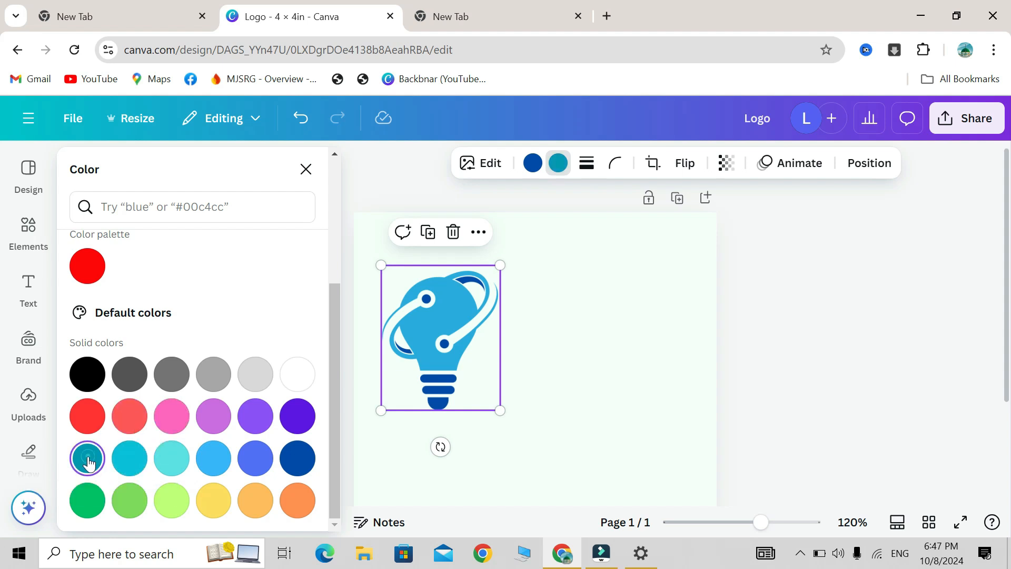
pyautogui.click(618, 370)
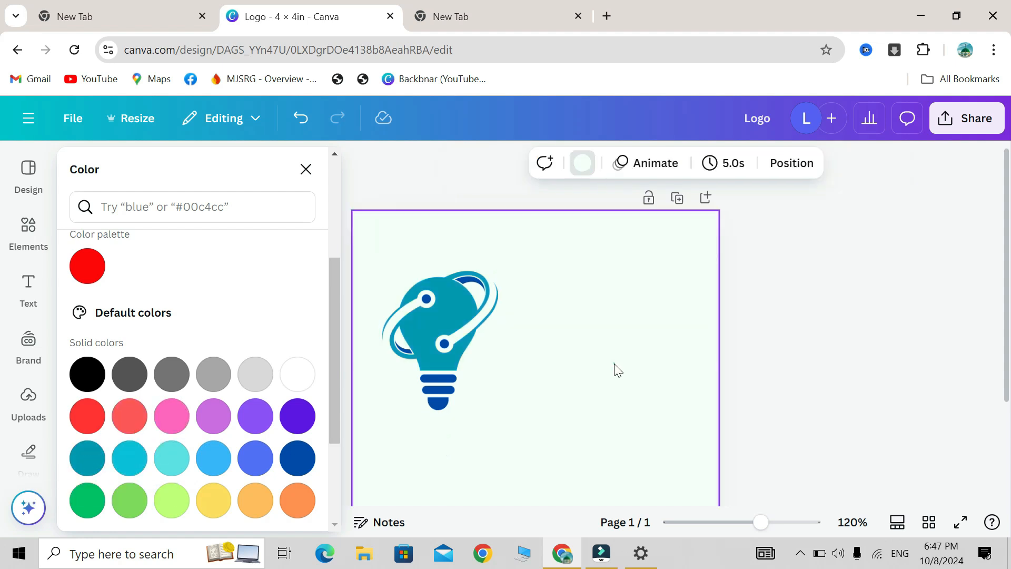
pyautogui.click(304, 180)
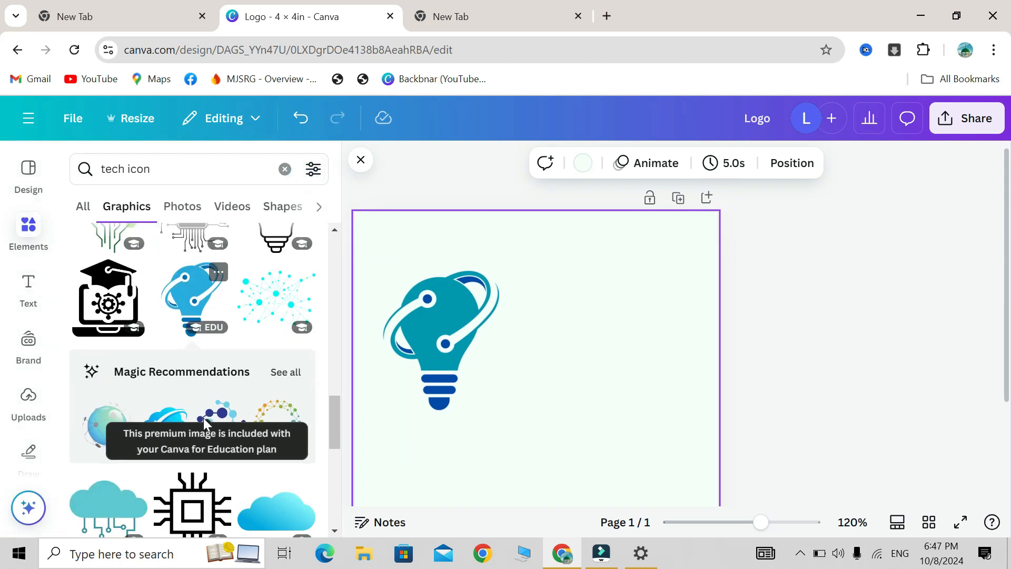
# - Enlarge the light bulb graphic and position it at the page's left side, near the vertical middle
pyautogui.scroll(-3, 203, 418)
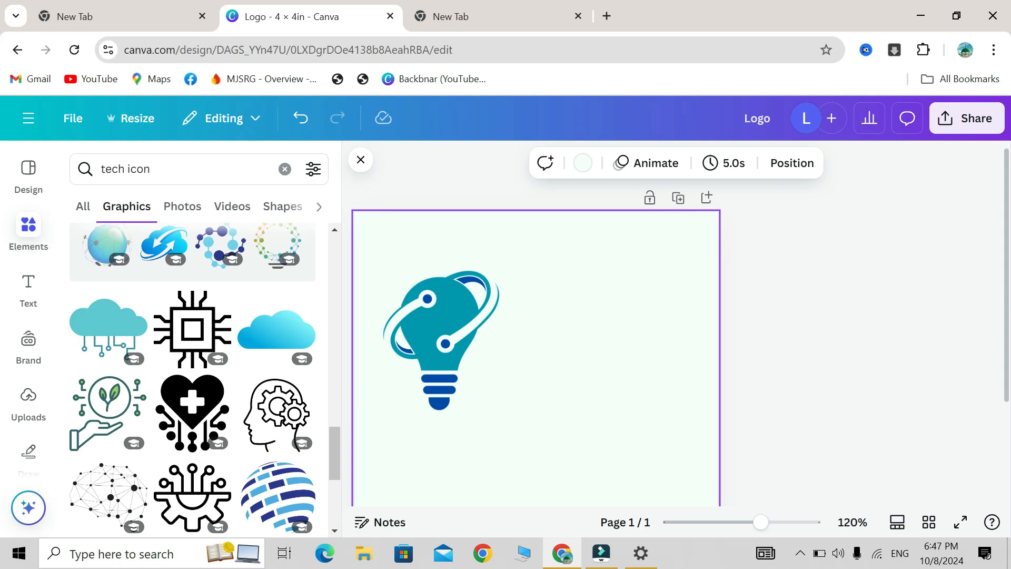
pyautogui.click(473, 345)
pyautogui.scroll(-5, 471, 339)
pyautogui.moveTo(557, 384); pyautogui.dragTo(534, 394)
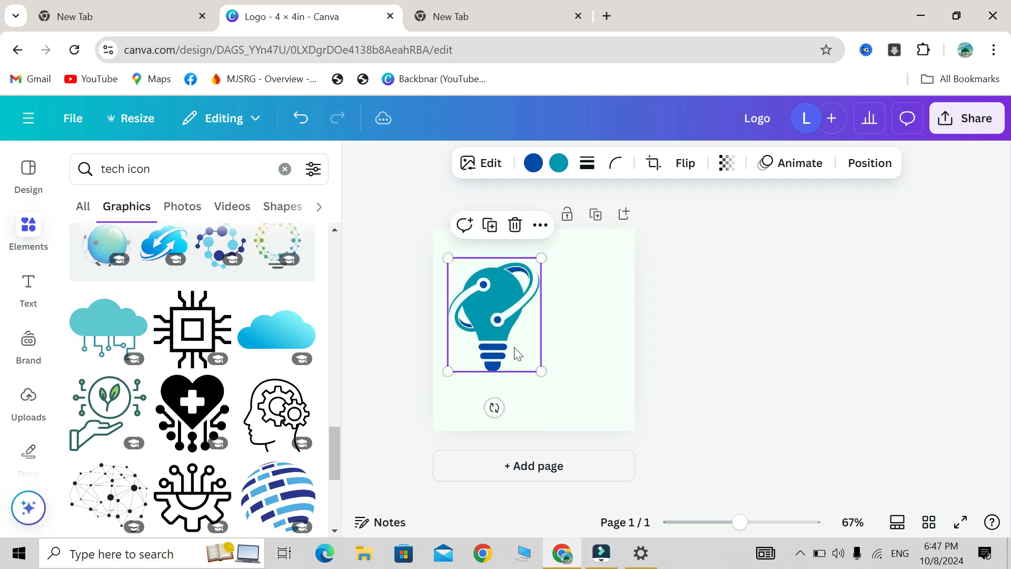
pyautogui.moveTo(513, 358); pyautogui.dragTo(506, 373)
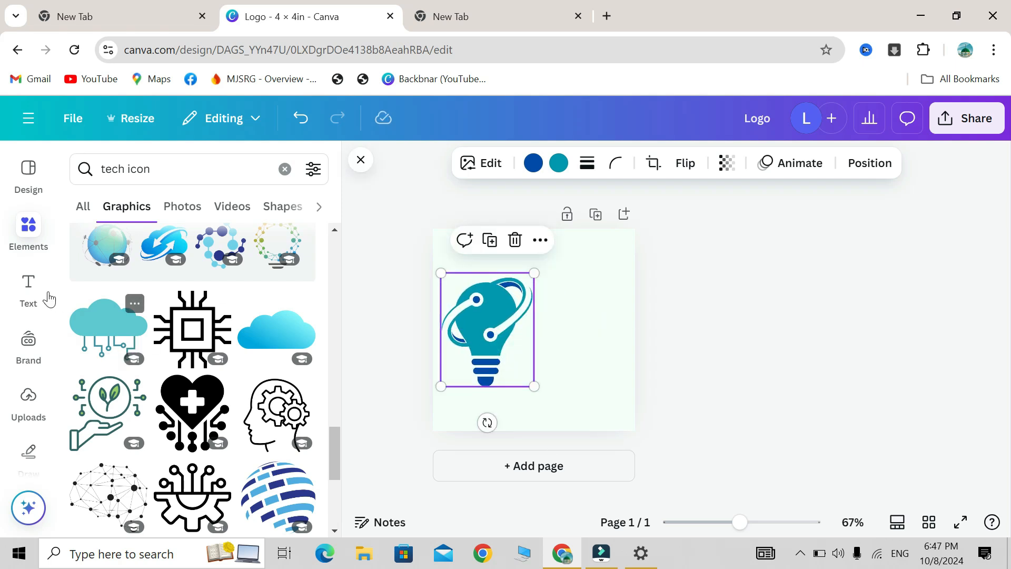
# - Add a plain body text box to the logo page
pyautogui.click(13, 285)
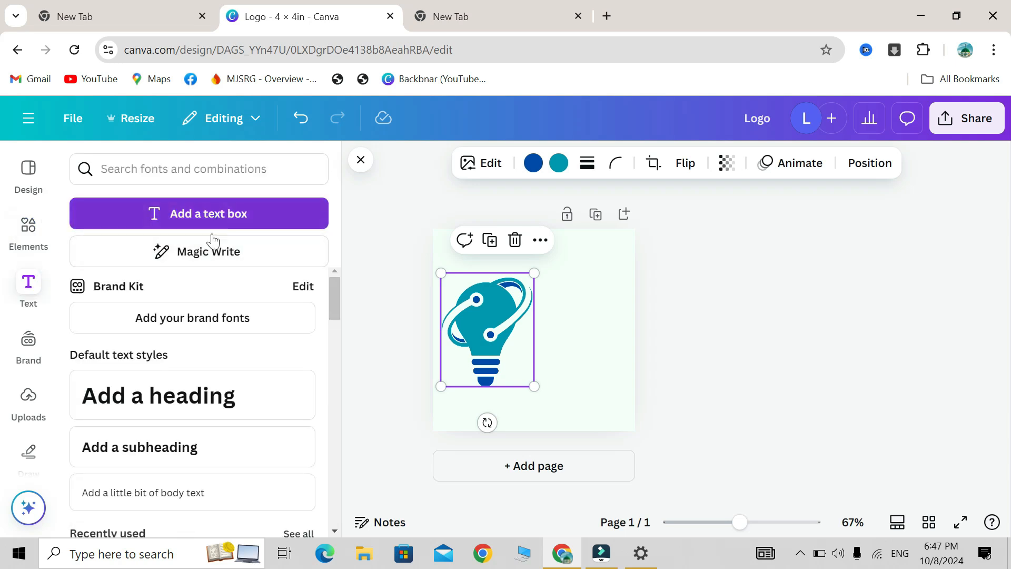
pyautogui.click(173, 216)
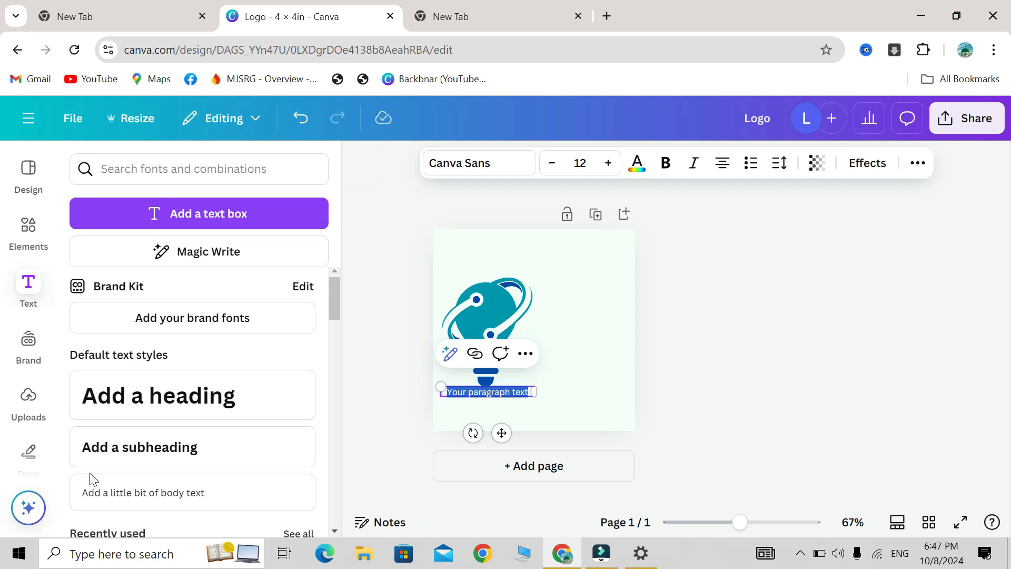
# - Browse the ready-made font combinations for a text style that suits the logo
pyautogui.scroll(-5, 210, 371)
pyautogui.scroll(5, 210, 368)
pyautogui.scroll(-6, 248, 464)
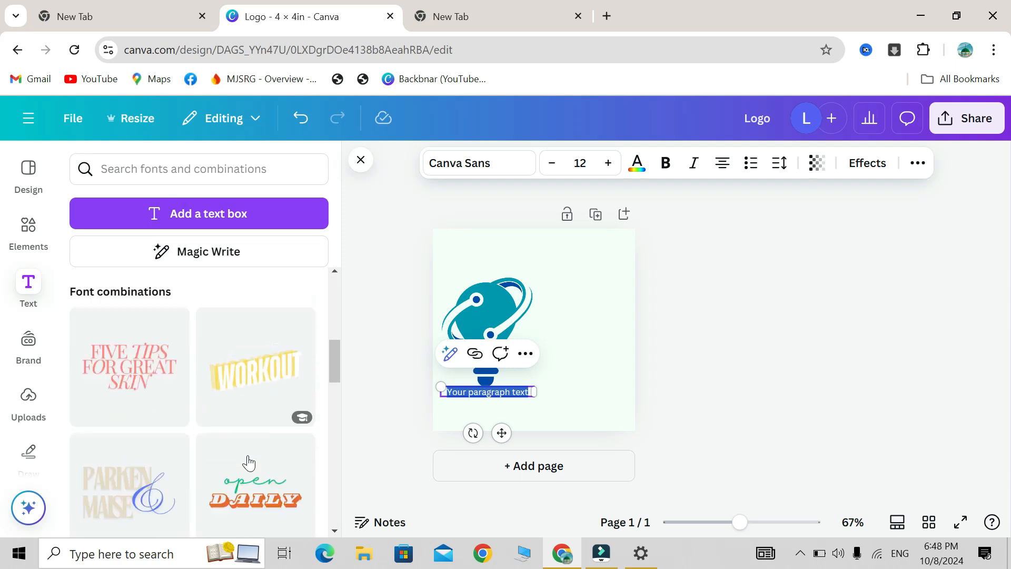
pyautogui.scroll(-5, 249, 463)
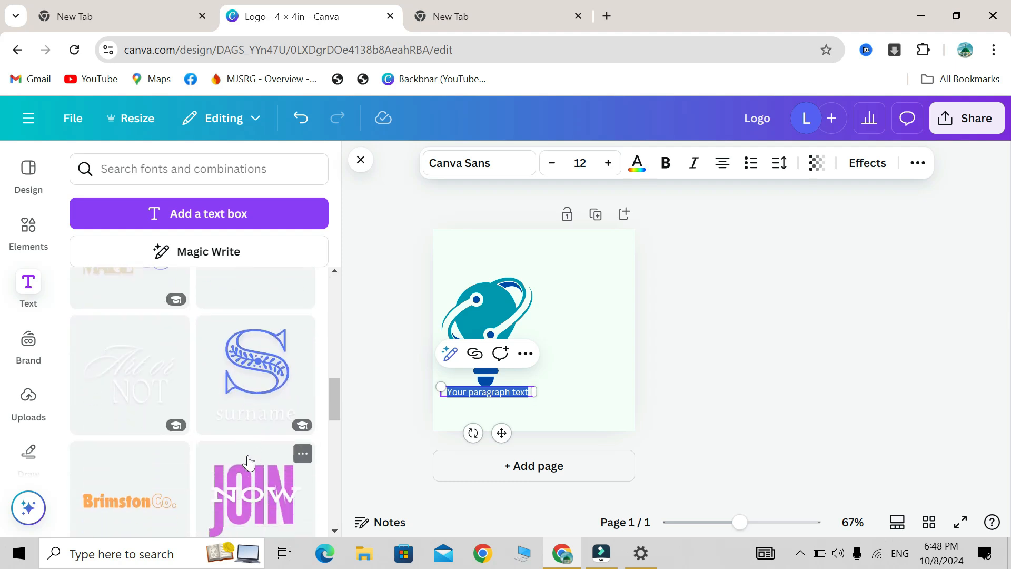
pyautogui.scroll(-5, 249, 464)
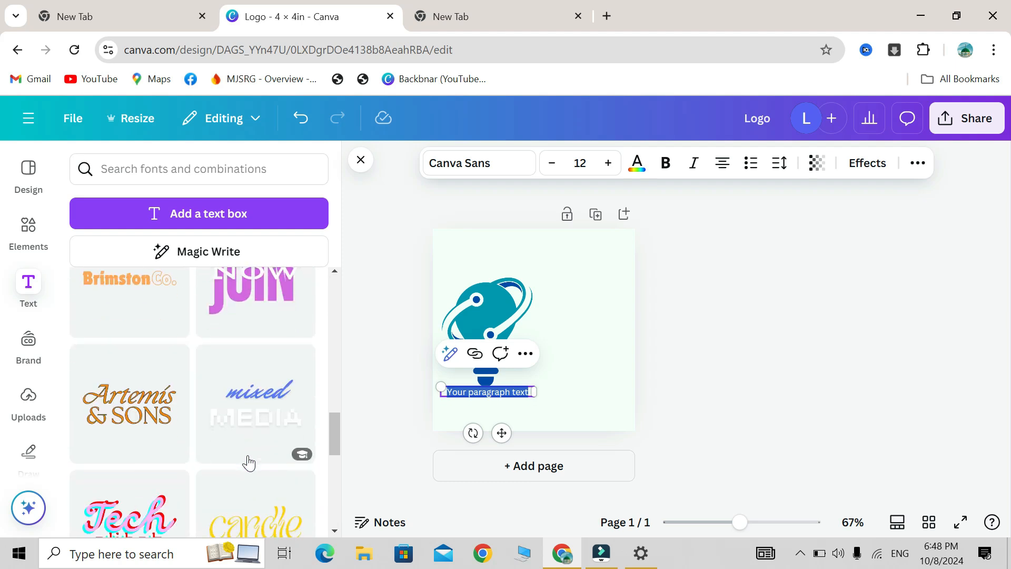
pyautogui.scroll(-3, 248, 455)
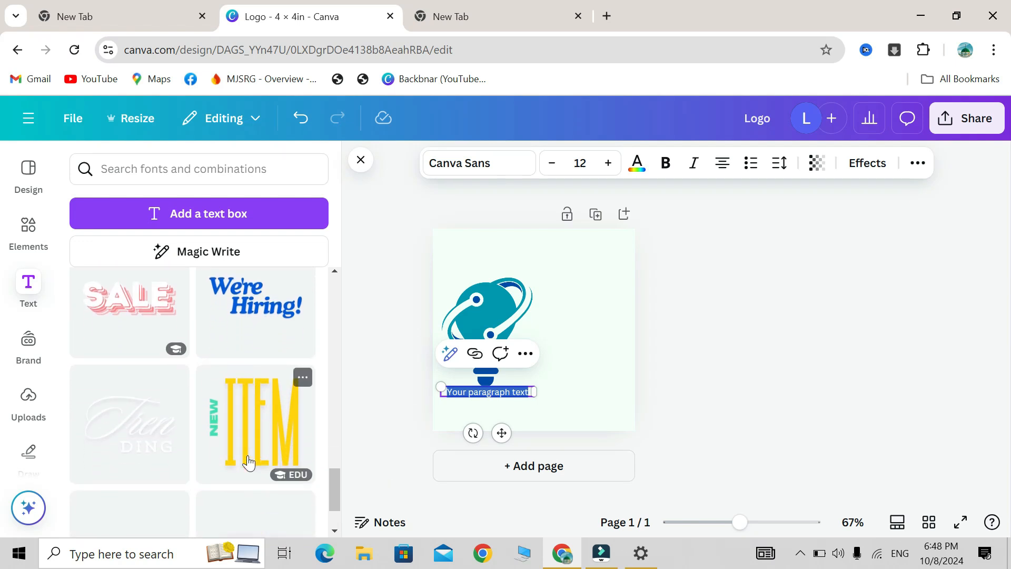
pyautogui.scroll(-4, 248, 457)
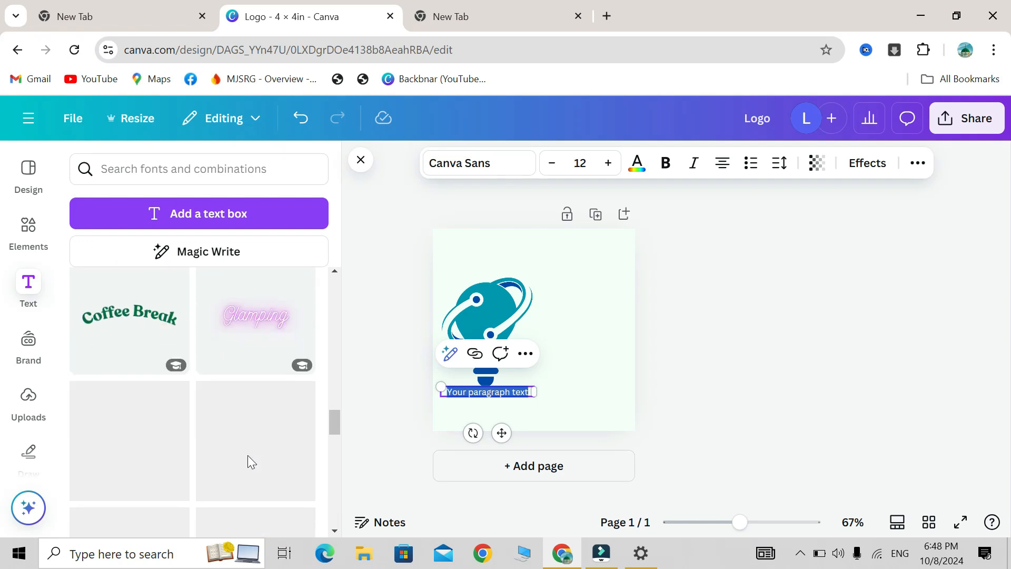
pyautogui.scroll(-8, 249, 462)
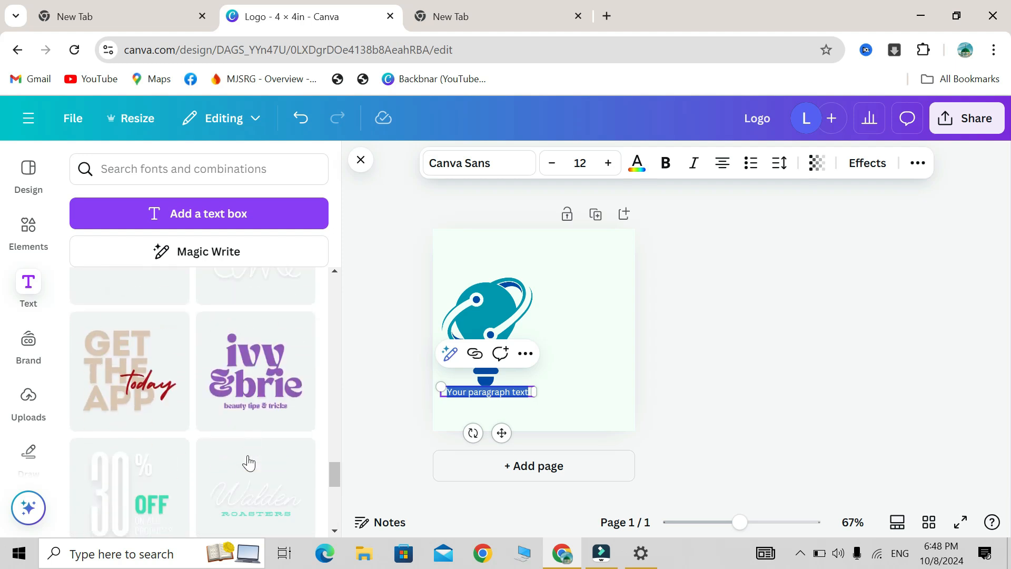
pyautogui.scroll(-5, 249, 463)
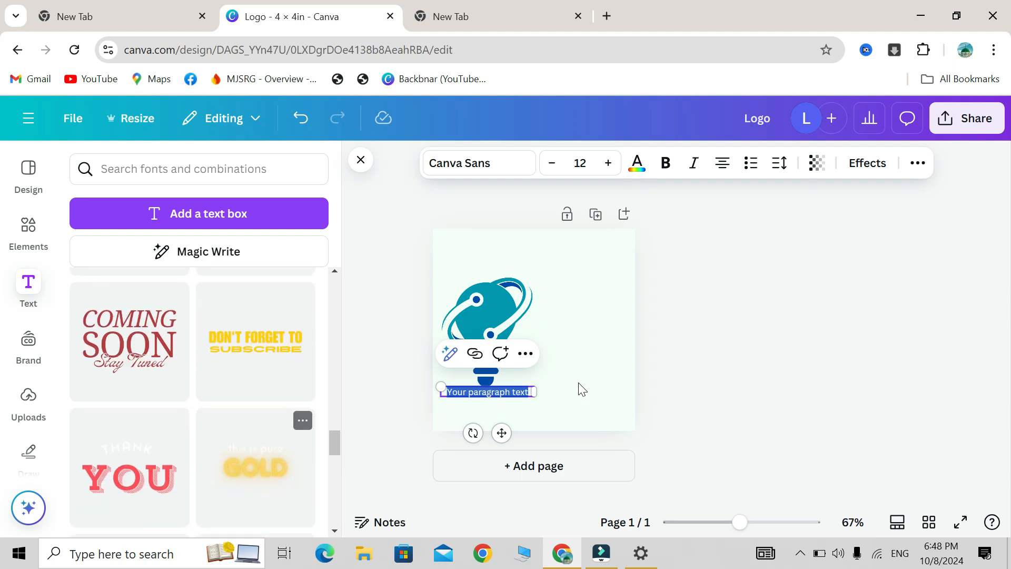
# - Delete the placeholder paragraph text box below the light bulb
pyautogui.click(595, 416)
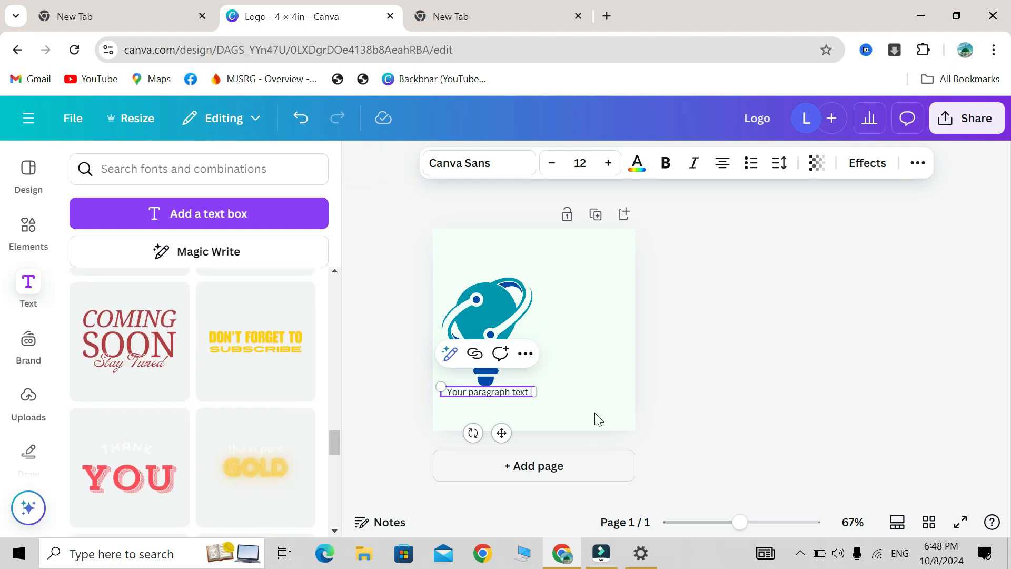
pyautogui.click(493, 392)
pyautogui.click(513, 353)
# - Add the "30% OFF ON ALL PRODUCTS" font combination to the logo page
pyautogui.scroll(-3, 163, 481)
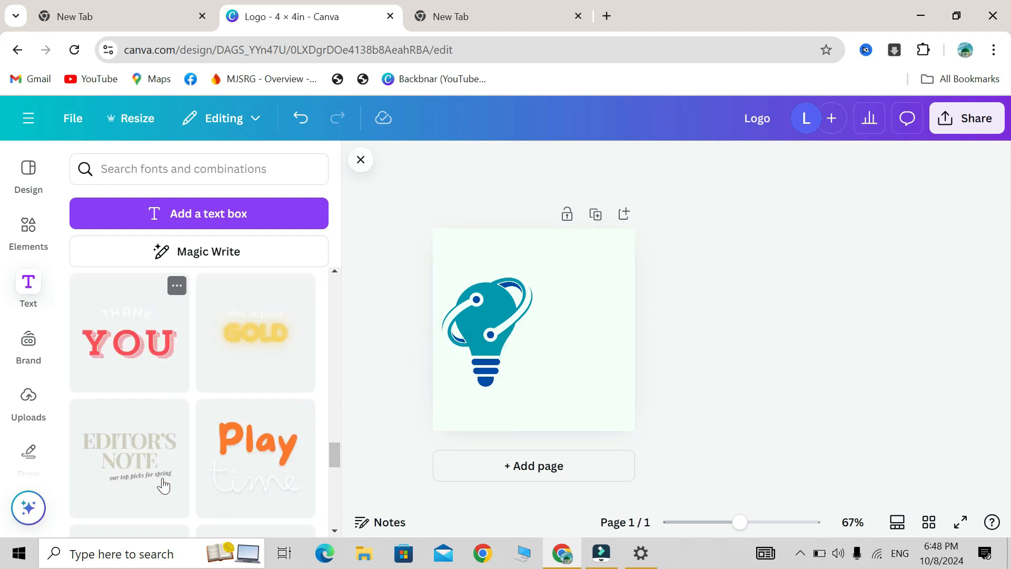
pyautogui.scroll(-5, 163, 486)
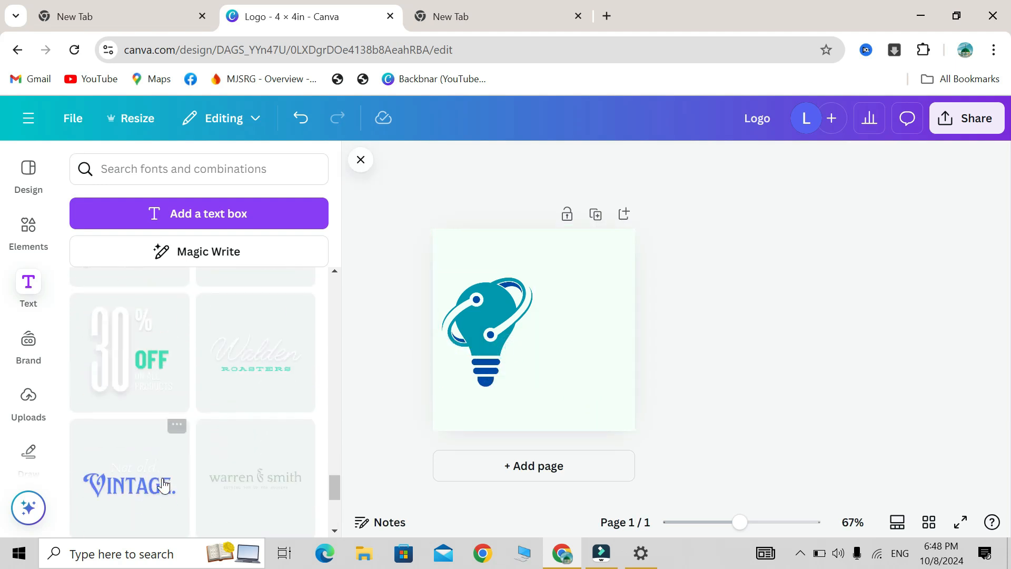
pyautogui.scroll(-1, 163, 482)
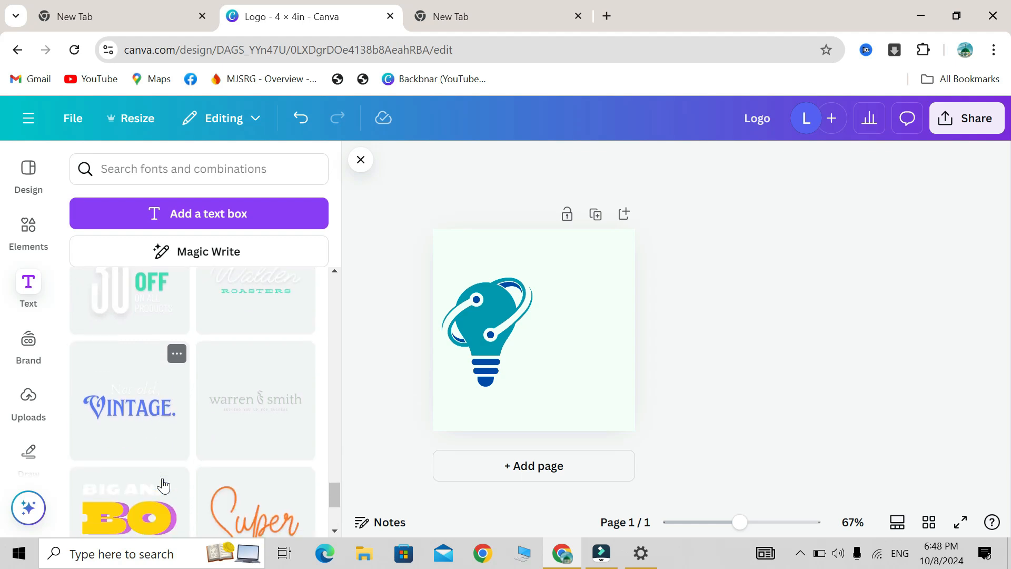
pyautogui.scroll(1, 163, 482)
pyautogui.click(117, 350)
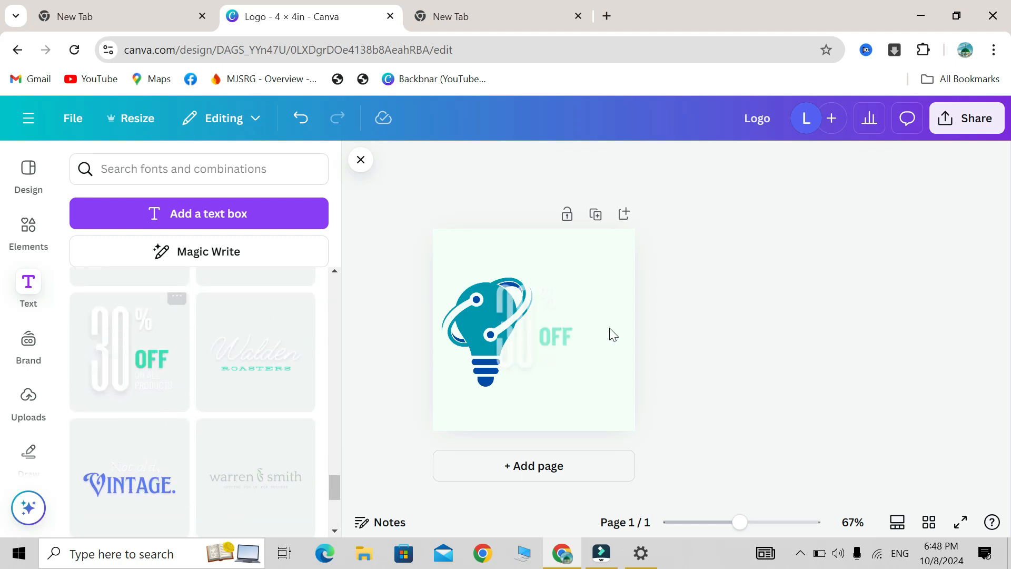
# - Enlarge the "30% OFF" text group and position it directly to the right of the light bulb
pyautogui.moveTo(537, 351); pyautogui.dragTo(584, 357)
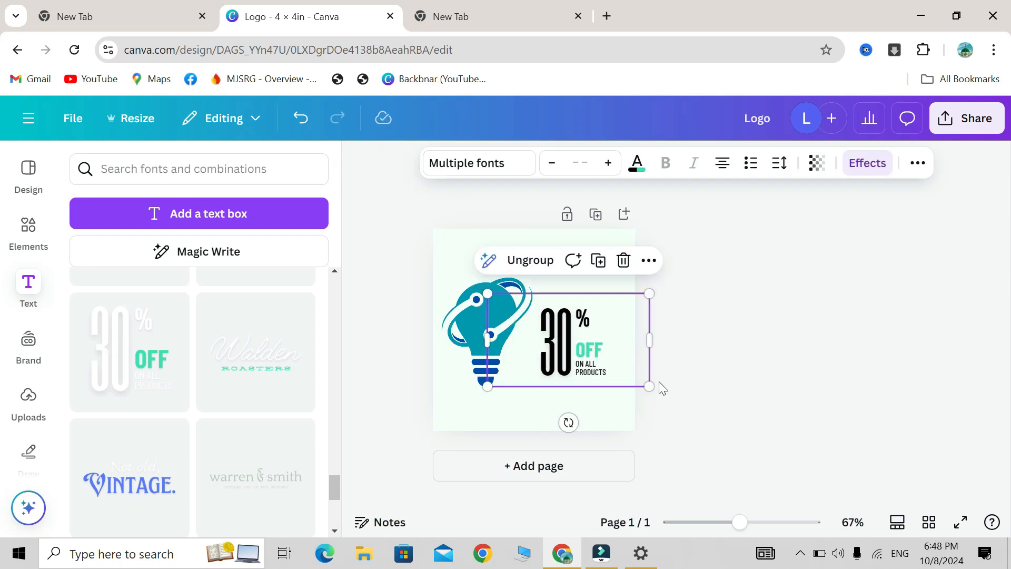
pyautogui.moveTo(663, 398); pyautogui.dragTo(703, 421)
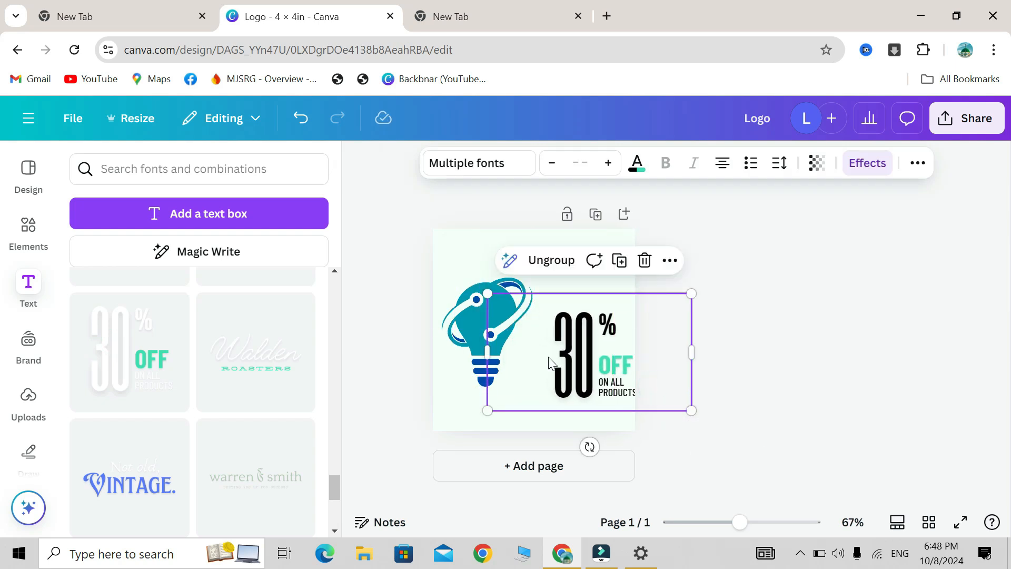
pyautogui.moveTo(545, 360); pyautogui.dragTo(525, 339)
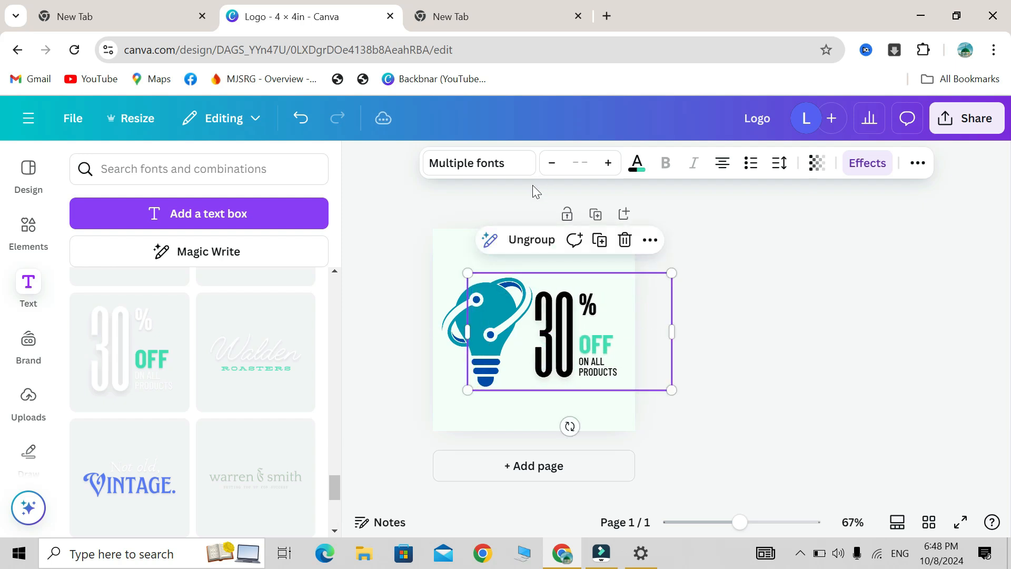
# - Ungroup the text combination and replace the large "30" with "HP"
pyautogui.click(538, 240)
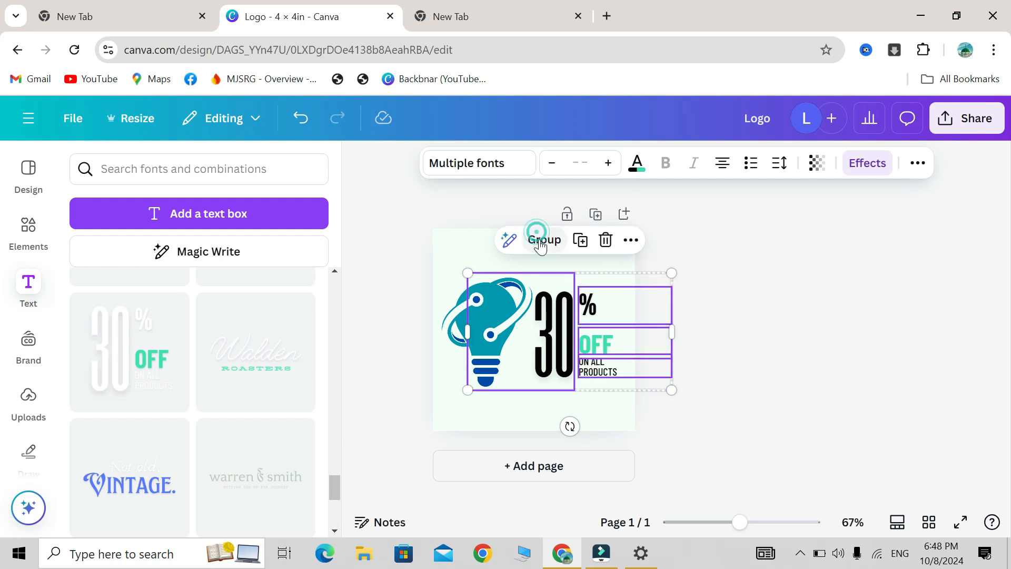
pyautogui.click(747, 398)
pyautogui.click(558, 359)
pyautogui.doubleClick(558, 358)
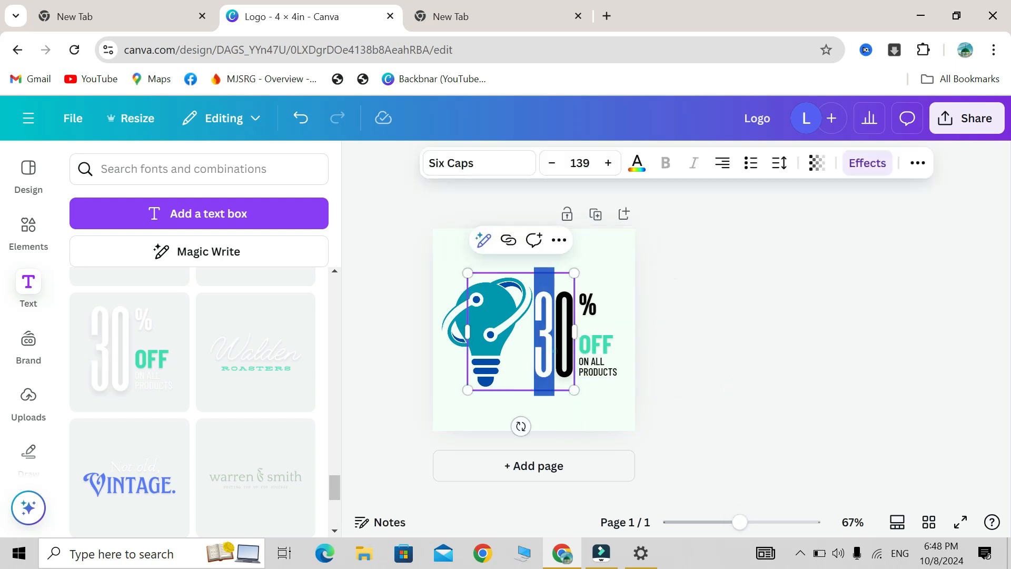
pyautogui.moveTo(554, 350); pyautogui.dragTo(567, 351)
pyautogui.write('H')
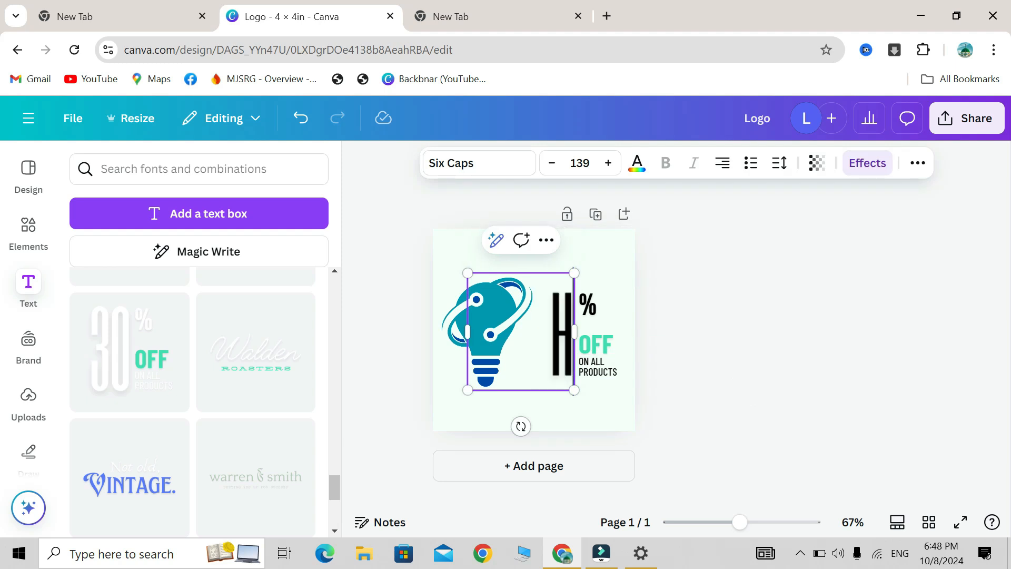
pyautogui.write('P')
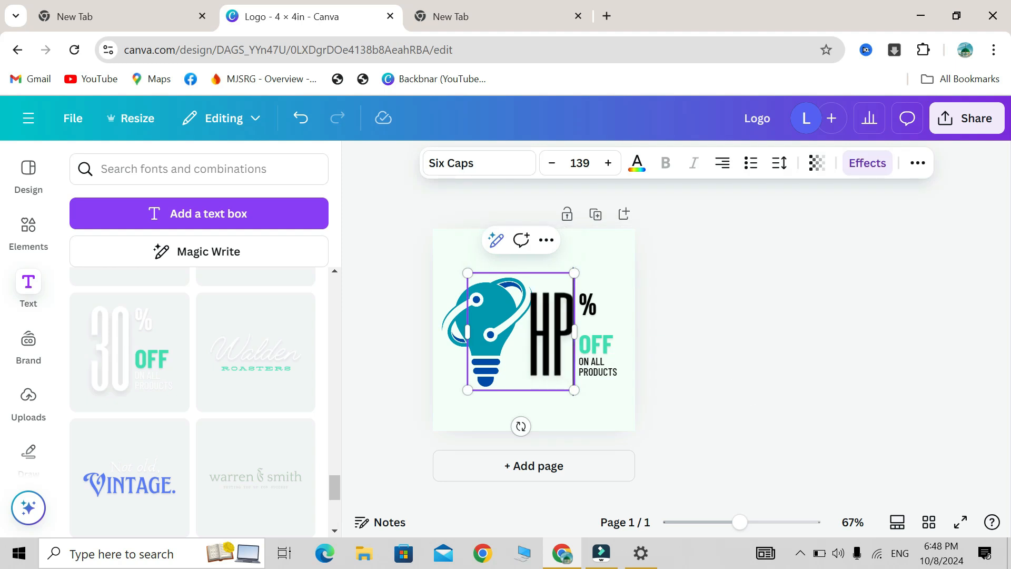
# - Replace the "%" text beside "HP" with "TECH"
pyautogui.click(667, 408)
pyautogui.click(593, 310)
pyautogui.doubleClick(591, 309)
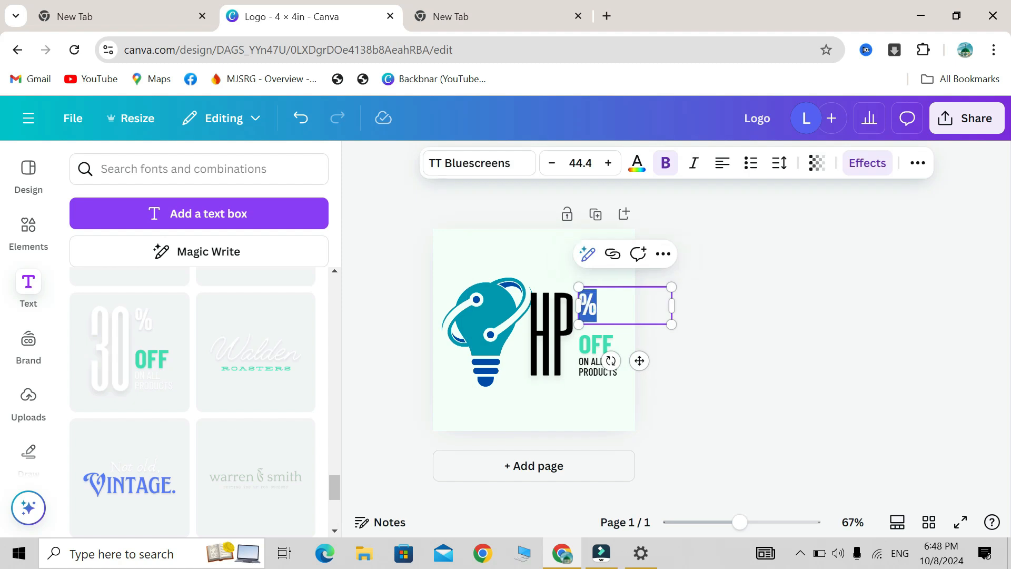
pyautogui.write('TECH')
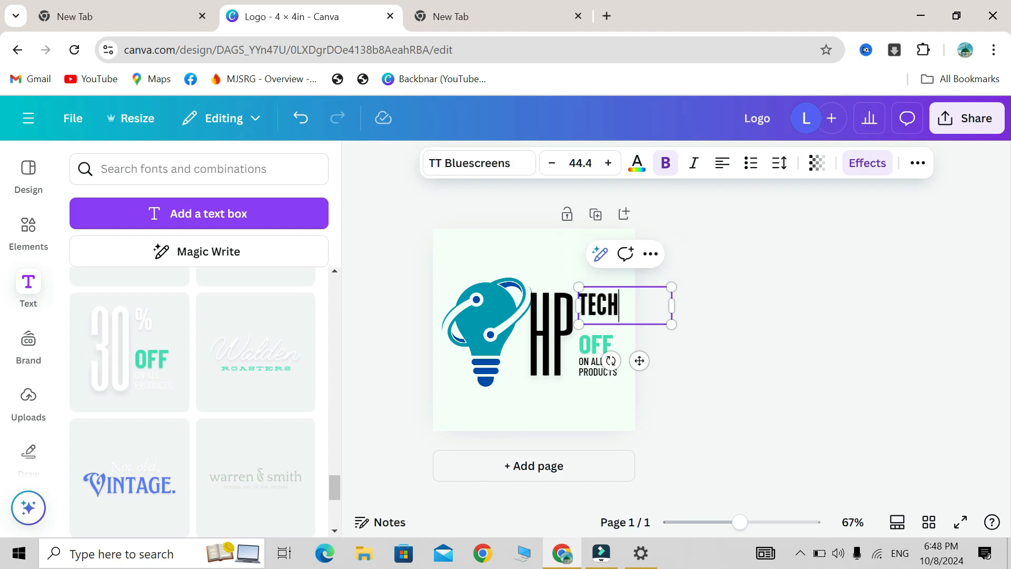
pyautogui.click(708, 361)
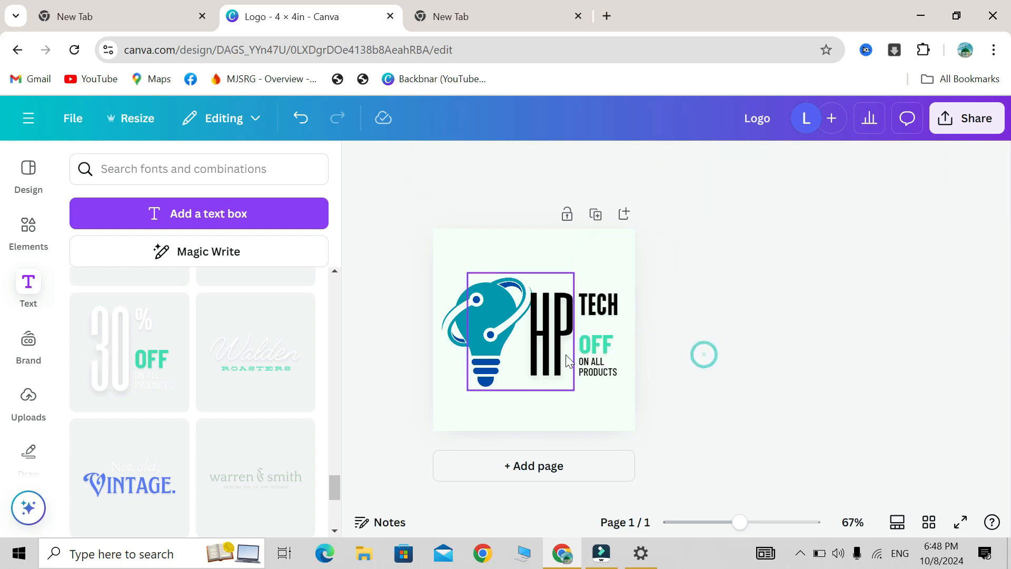
# - Replace the green "OFF" text below "TECH" with "HPT"
pyautogui.click(597, 344)
pyautogui.doubleClick(597, 344)
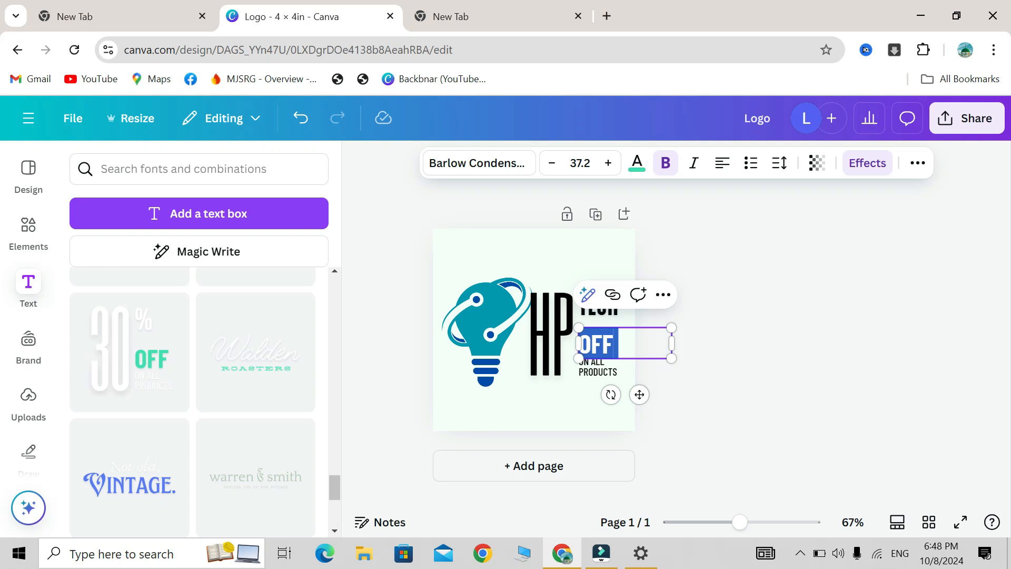
pyautogui.write('C')
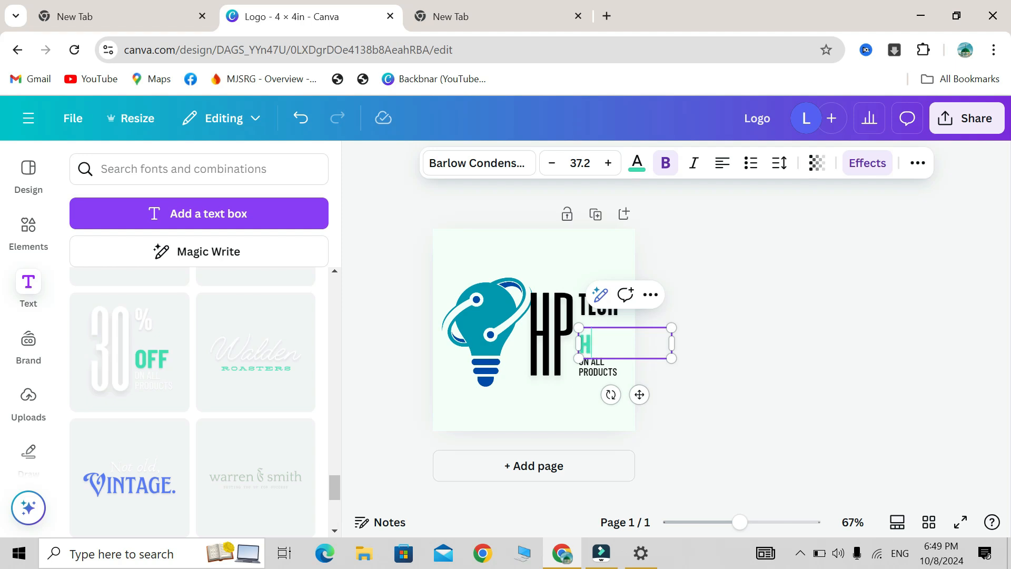
pyautogui.click(763, 402)
# - Replace "ON ALL" in the small tagline with "HASHMIPHOOLTECH" and enlarge the tagline to a font size of about 20.6
pyautogui.tripleClick(592, 361)
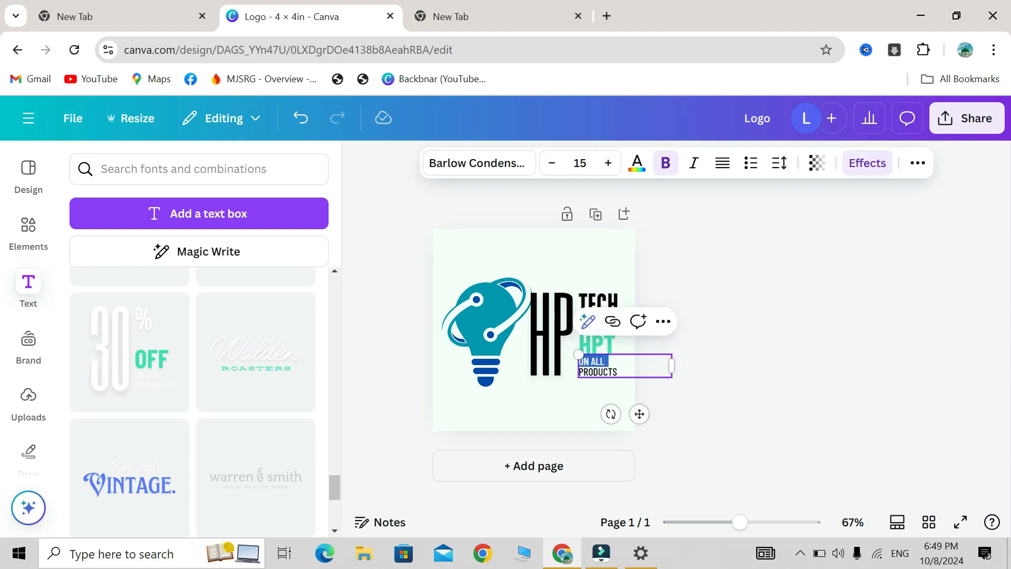
pyautogui.write('HA')
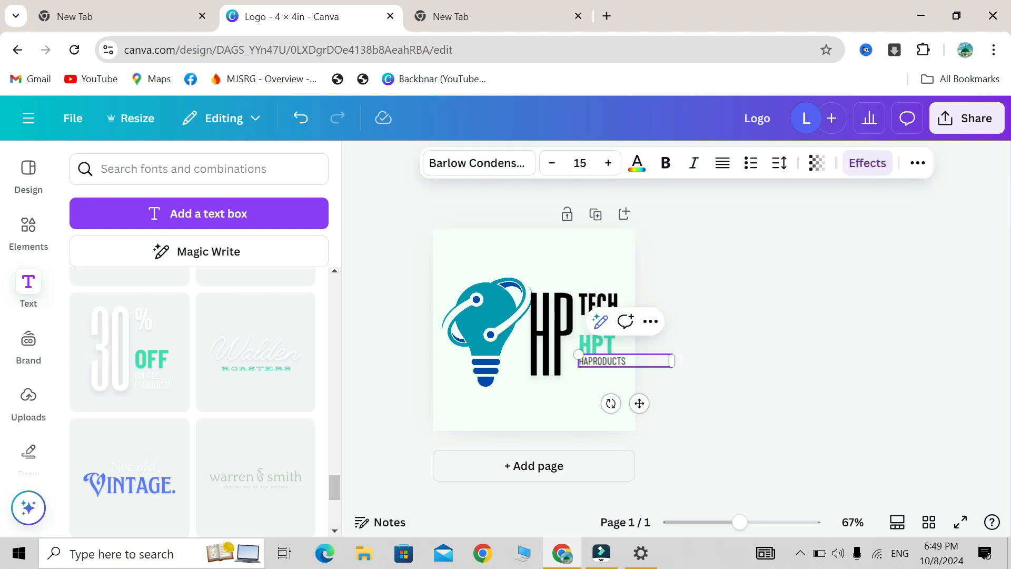
pyautogui.write('SPH')
pyautogui.press('BackSpace')
pyautogui.press('BackSpace')
pyautogui.write('HMIPHOOLTECH')
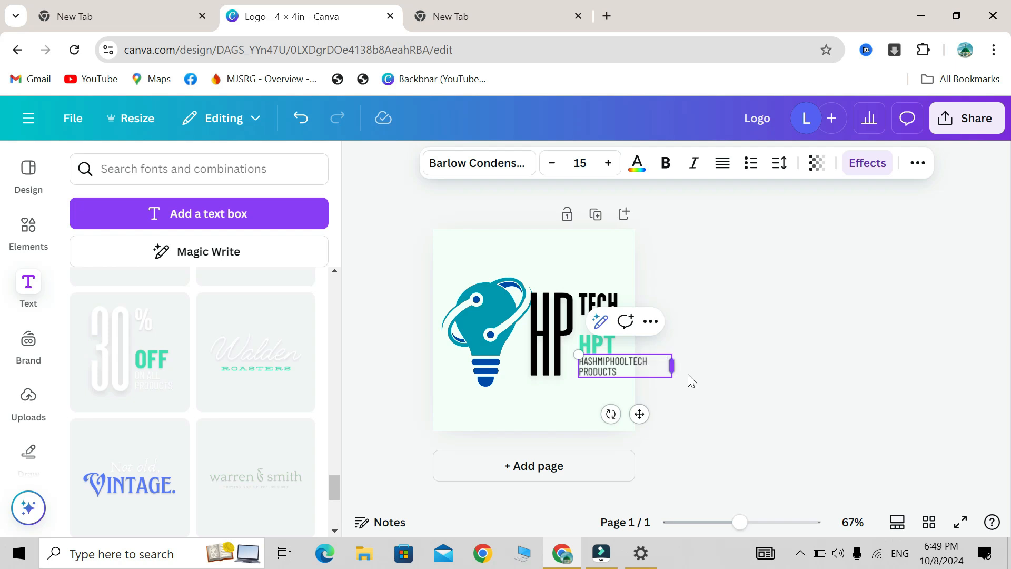
pyautogui.moveTo(644, 414); pyautogui.dragTo(636, 416)
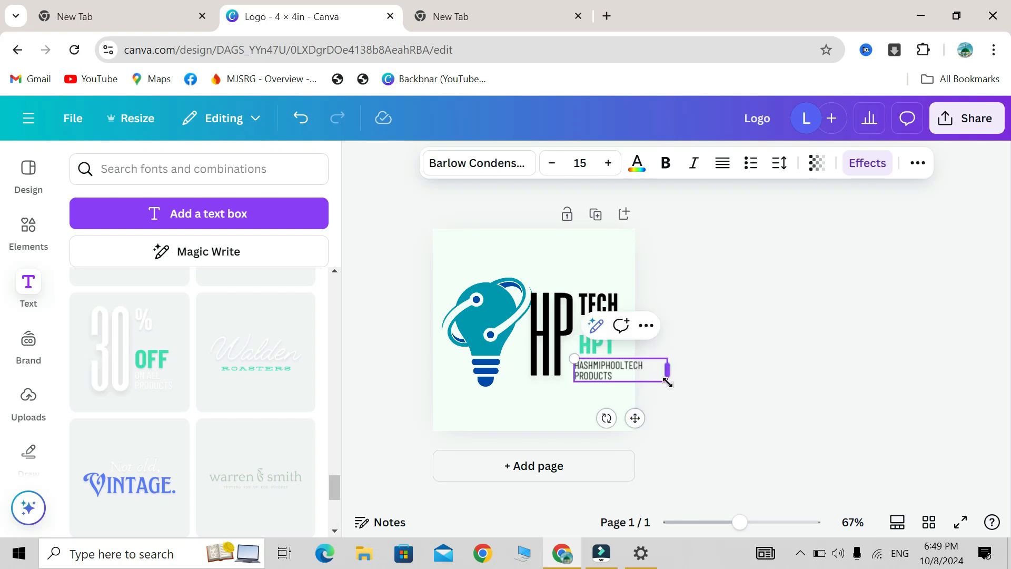
pyautogui.moveTo(668, 382); pyautogui.dragTo(686, 472)
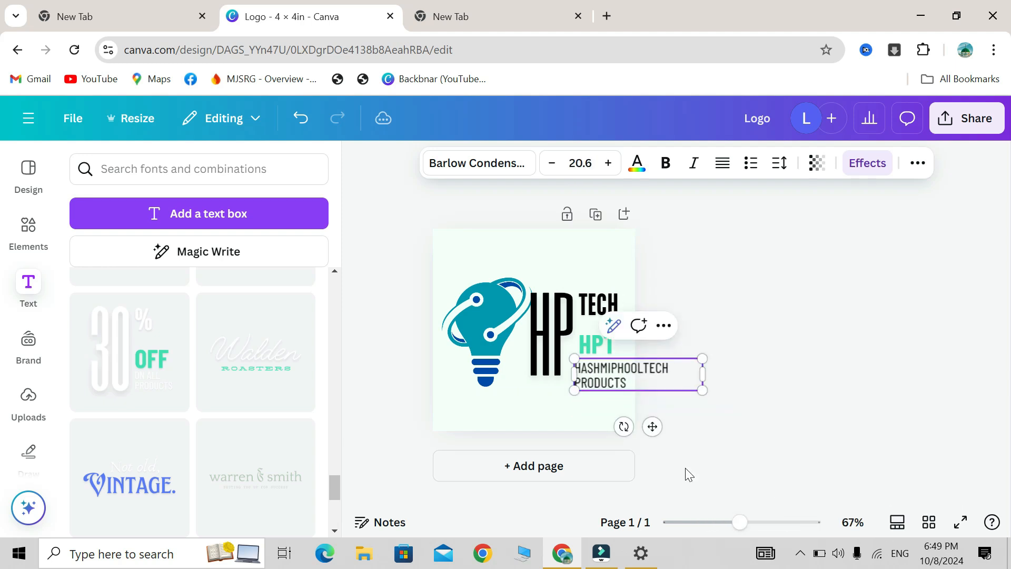
# - Delete the two-line tagline and move the green "HPT" text slightly down into its place
pyautogui.click(752, 402)
pyautogui.click(627, 388)
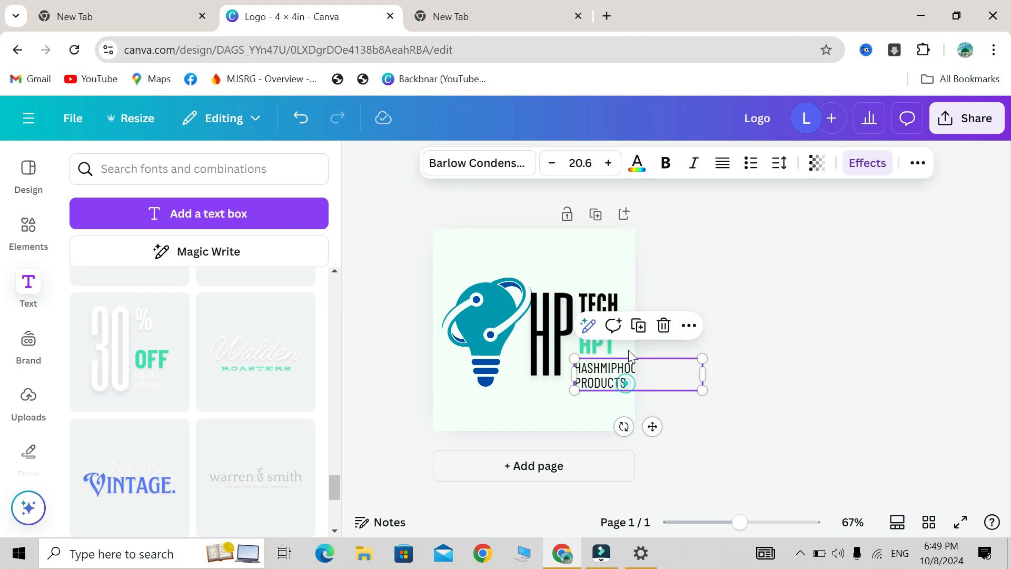
pyautogui.click(664, 325)
pyautogui.moveTo(586, 346); pyautogui.dragTo(586, 366)
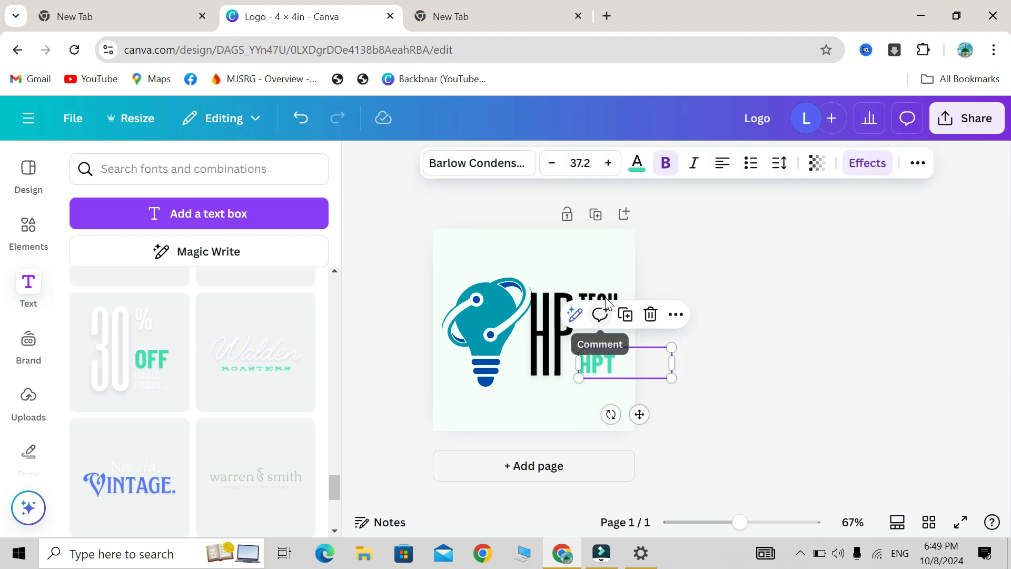
# - Group the light bulb graphic with the HP, TECH and HPT texts into one logo
pyautogui.moveTo(607, 303)
pyautogui.mouseDown()
pyautogui.moveTo(605, 331)
pyautogui.moveTo(605, 314)
pyautogui.mouseUp()
pyautogui.click(548, 330)
pyautogui.moveTo(548, 330); pyautogui.dragTo(553, 330)
pyautogui.moveTo(719, 431); pyautogui.dragTo(415, 287)
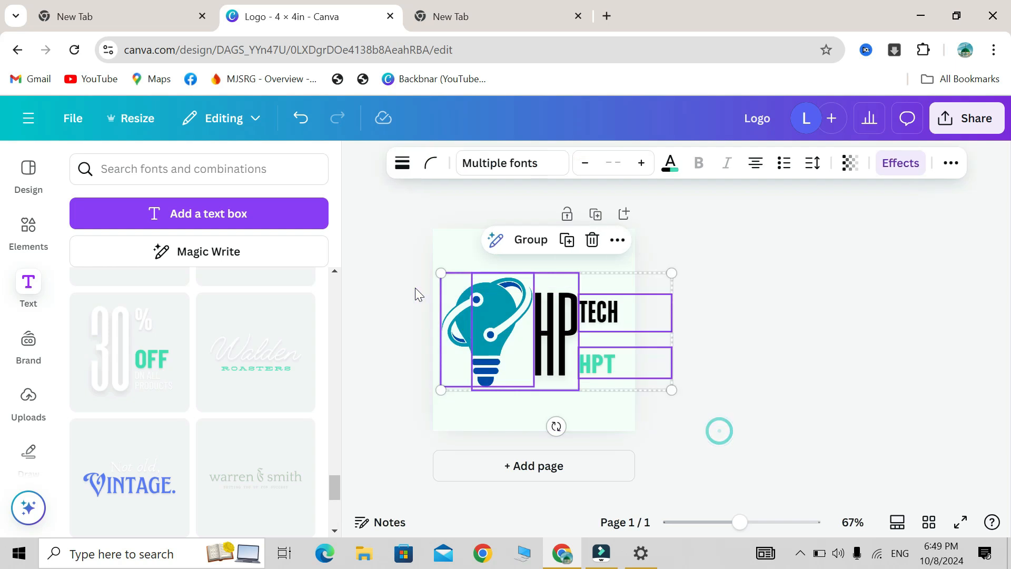
pyautogui.moveTo(704, 421); pyautogui.dragTo(418, 279)
pyautogui.click(531, 240)
# - Scale the grouped logo down until its HPT text has a font size of about 19.4
pyautogui.moveTo(671, 391); pyautogui.dragTo(549, 300)
pyautogui.click(764, 416)
pyautogui.click(532, 322)
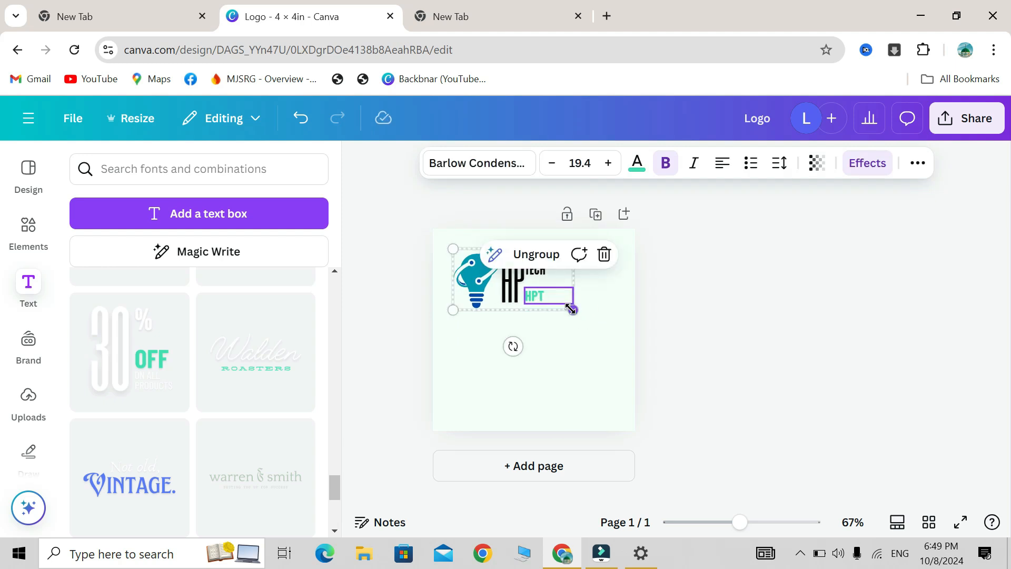
pyautogui.click(571, 310)
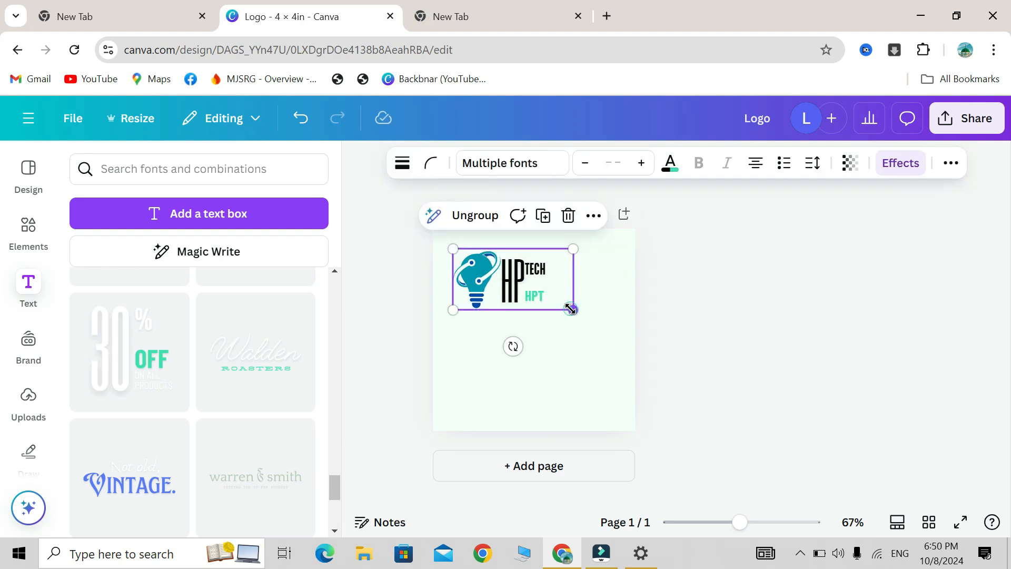
# - Duplicate the logo group, place the copy below the original, and delete that copy
pyautogui.click(542, 216)
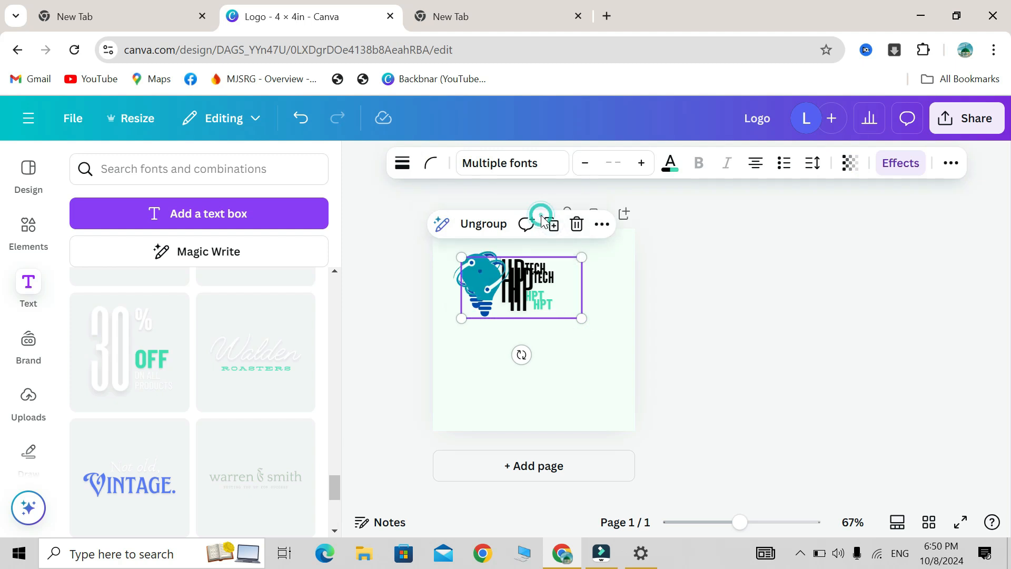
pyautogui.moveTo(530, 289); pyautogui.dragTo(543, 351)
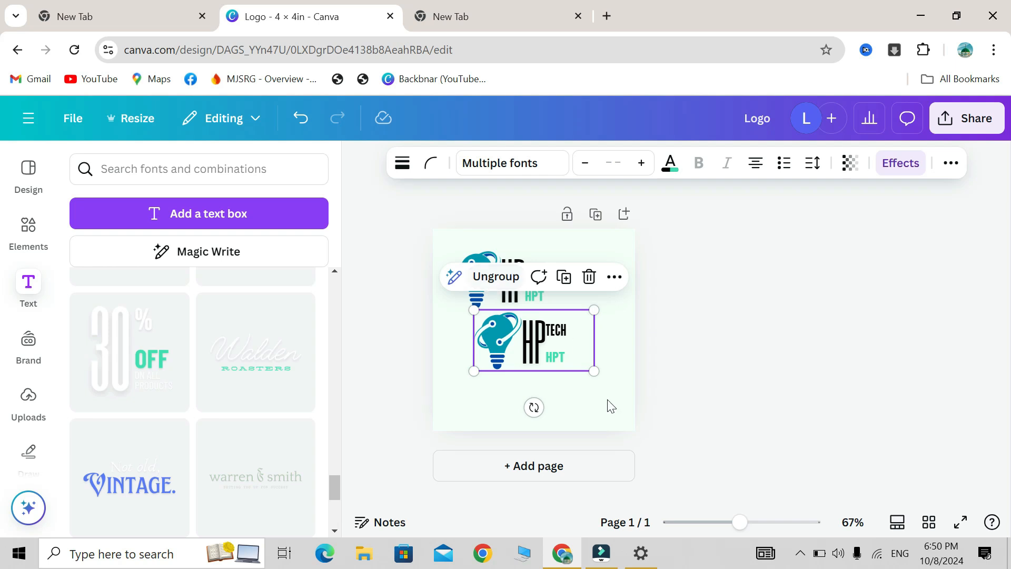
pyautogui.click(590, 278)
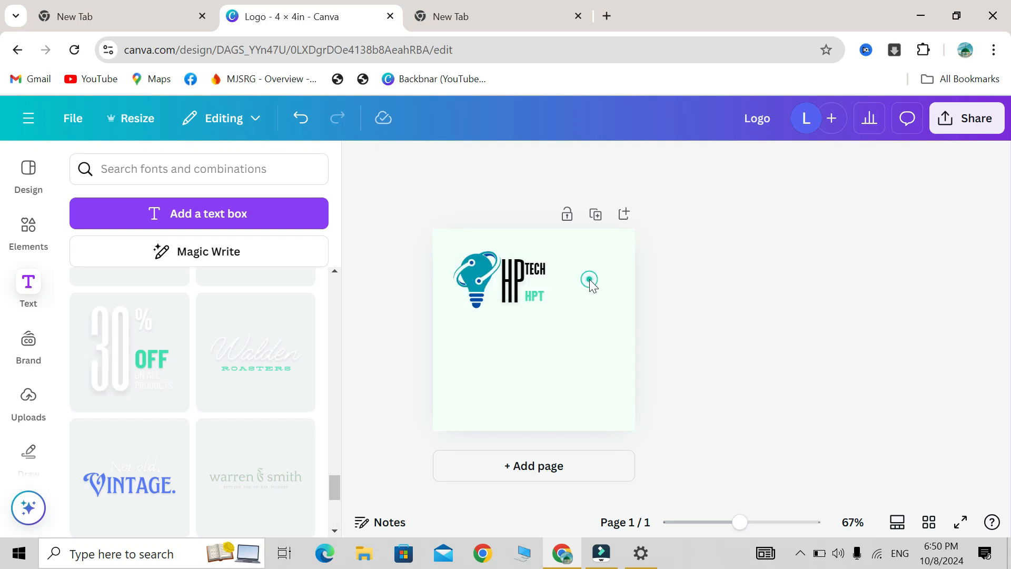
# - Align the whole logo group to the page's horizontal center and vertical middle
pyautogui.click(521, 298)
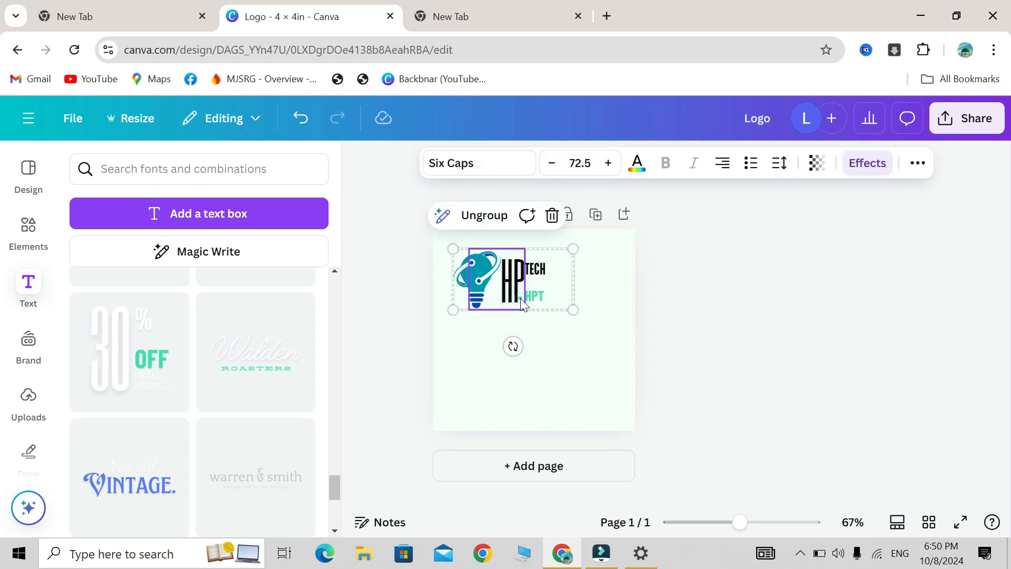
pyautogui.click(571, 249)
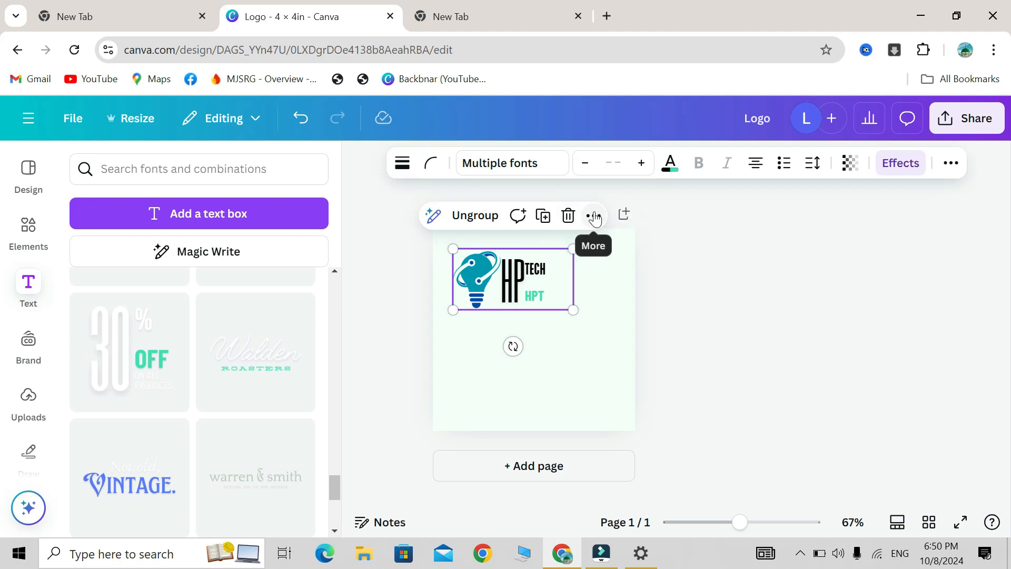
pyautogui.click(593, 216)
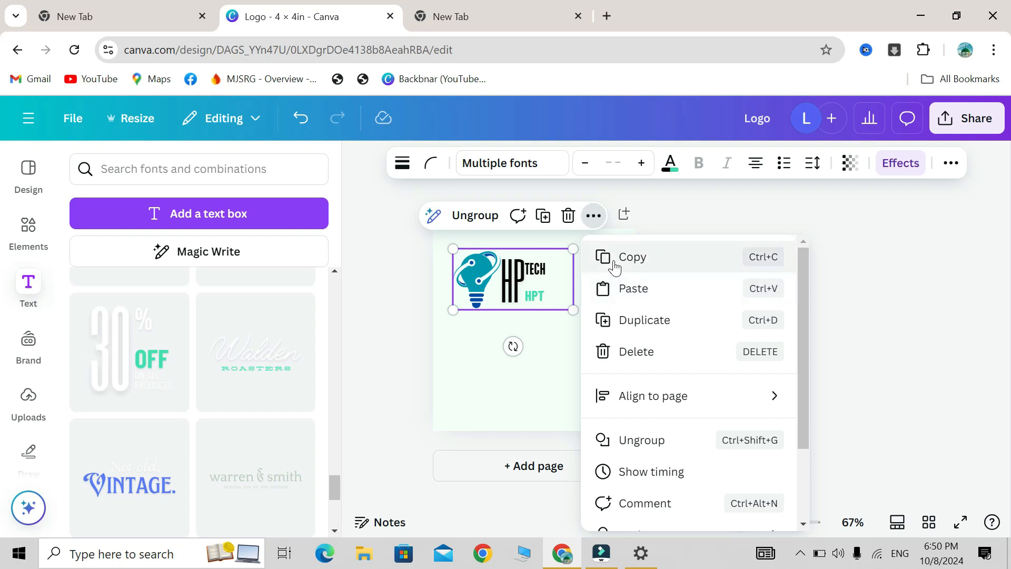
pyautogui.moveTo(653, 396)
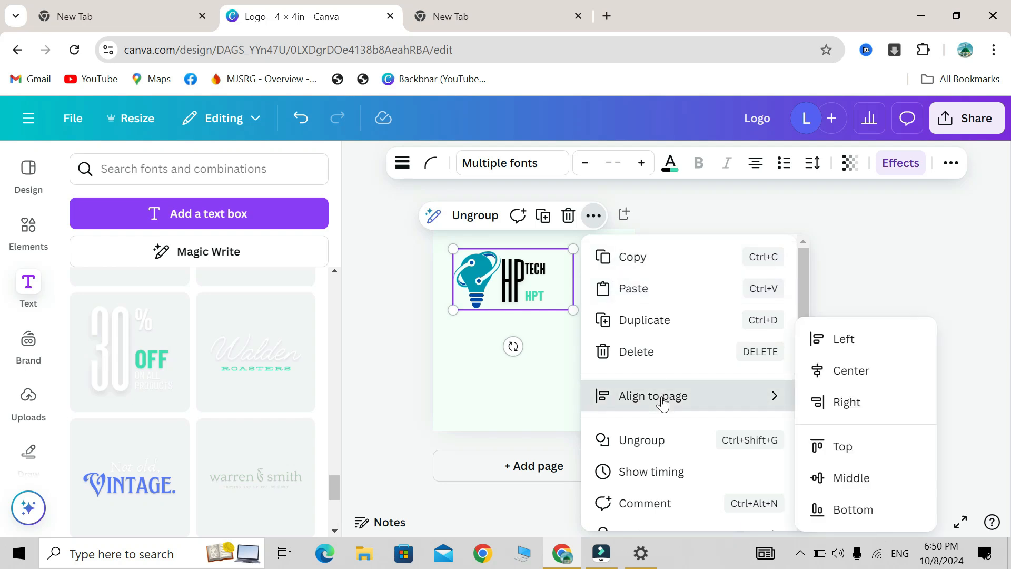
pyautogui.scroll(-1, 663, 404)
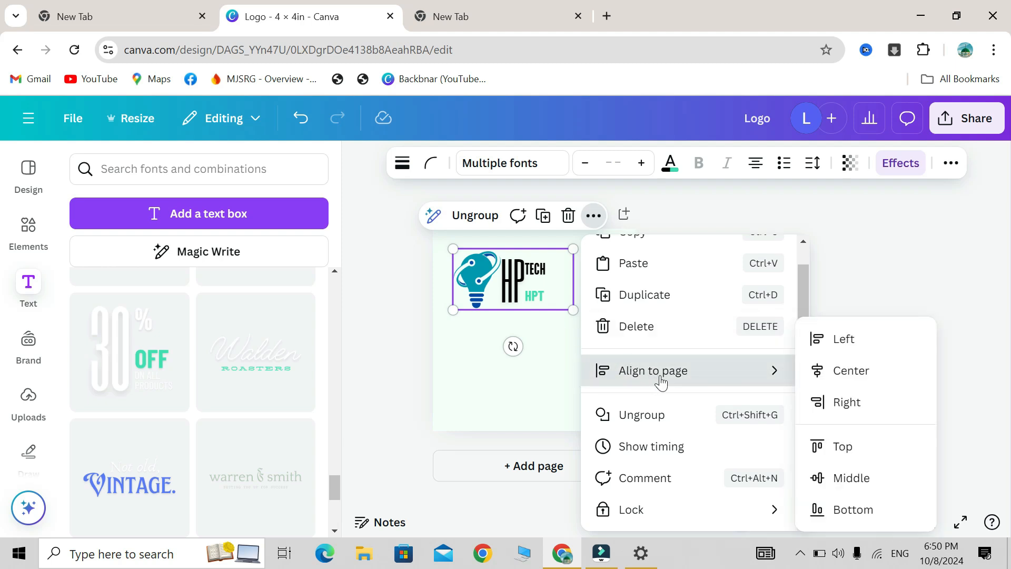
pyautogui.click(809, 371)
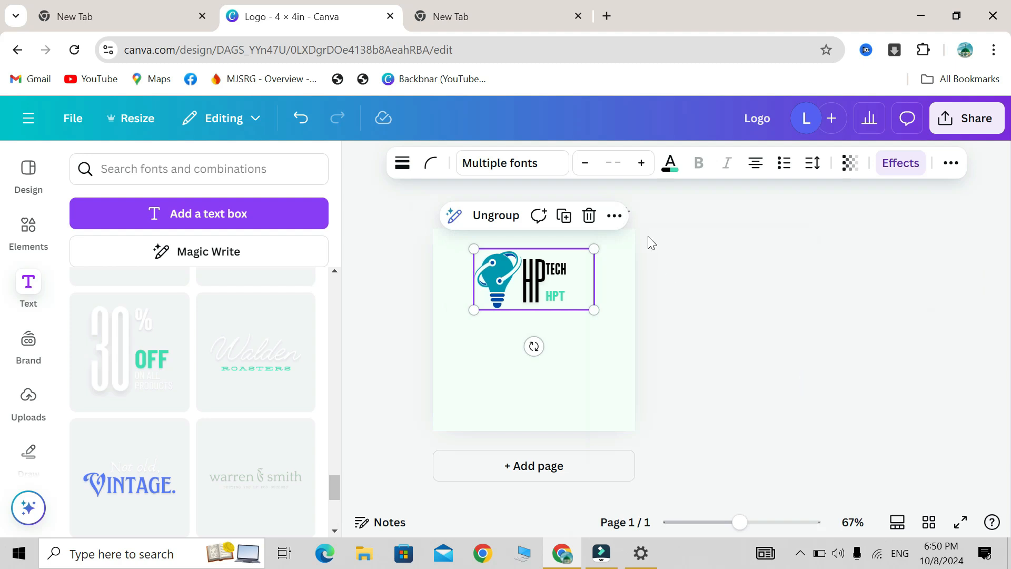
pyautogui.click(614, 216)
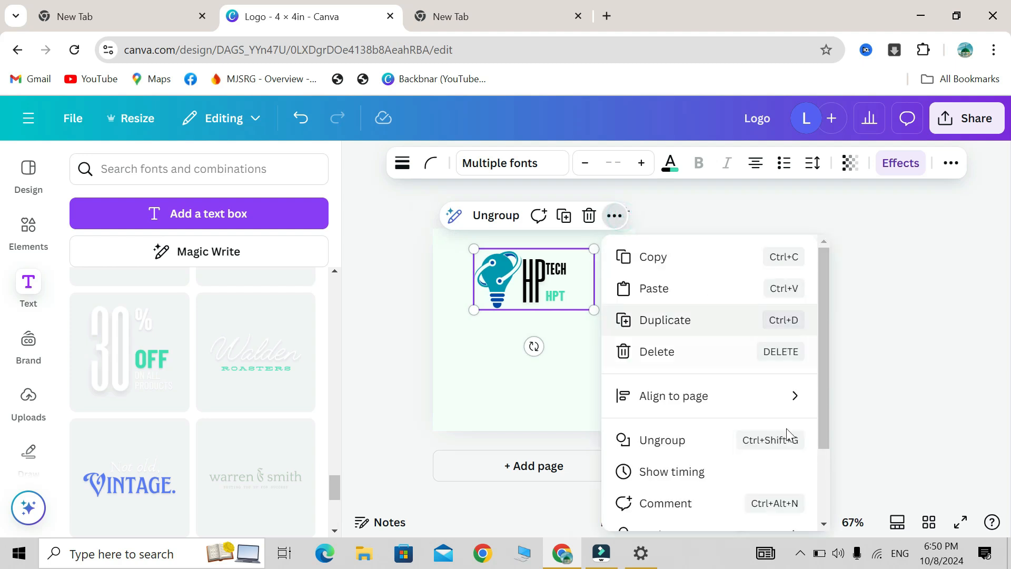
pyautogui.moveTo(765, 400)
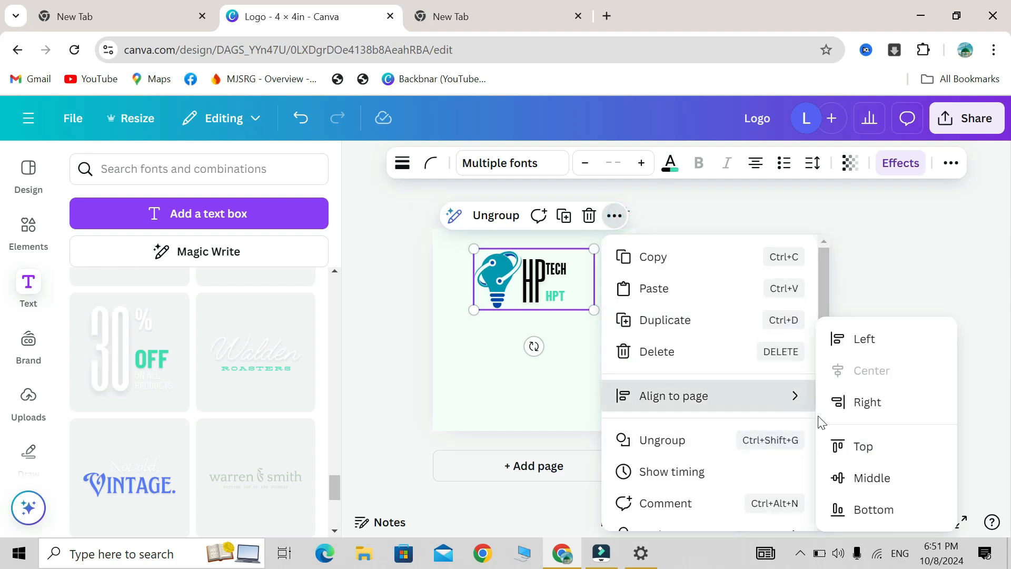
pyautogui.click(852, 474)
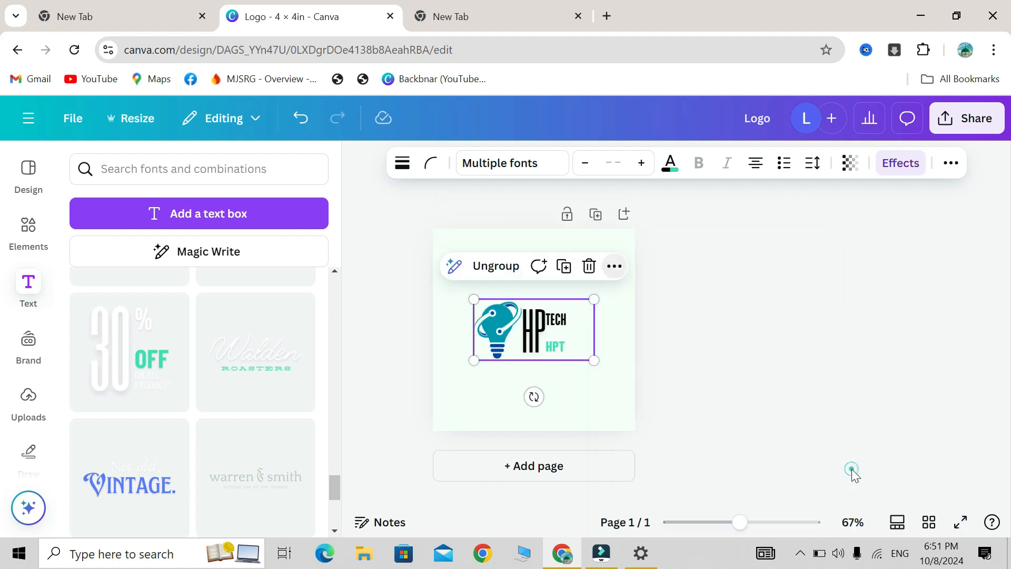
# - Enlarge the logo group until its HPT text is about size 28.8 and move it back to the middle of the page
pyautogui.click(659, 402)
pyautogui.moveTo(435, 273); pyautogui.dragTo(673, 440)
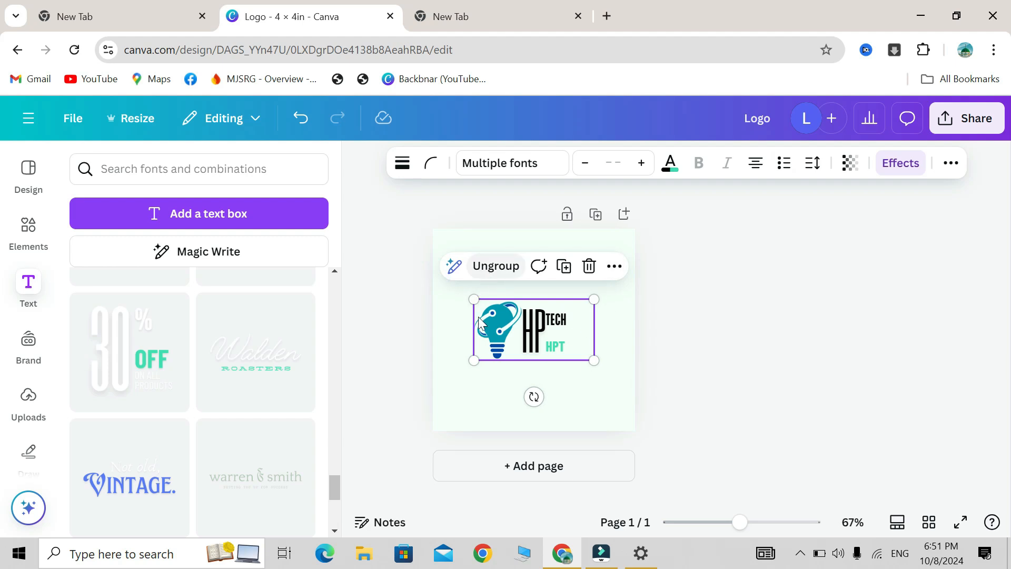
pyautogui.click(691, 326)
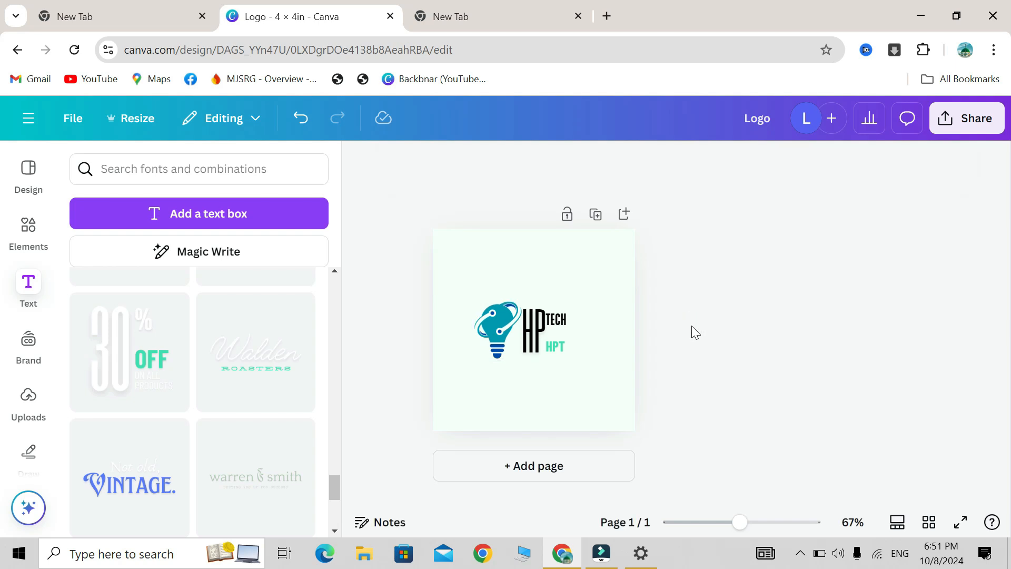
pyautogui.moveTo(428, 298); pyautogui.dragTo(650, 385)
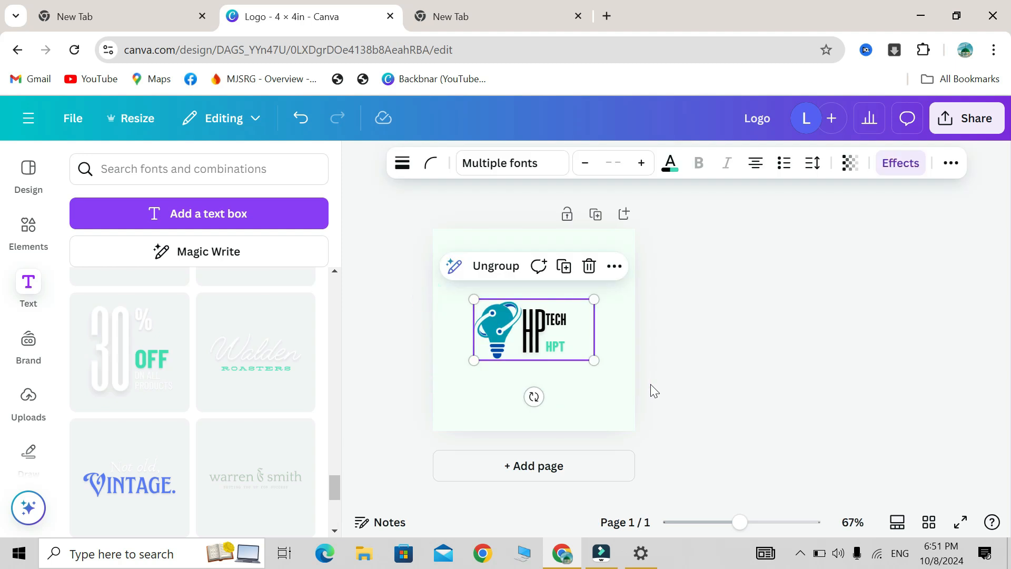
pyautogui.click(595, 374)
pyautogui.click(559, 347)
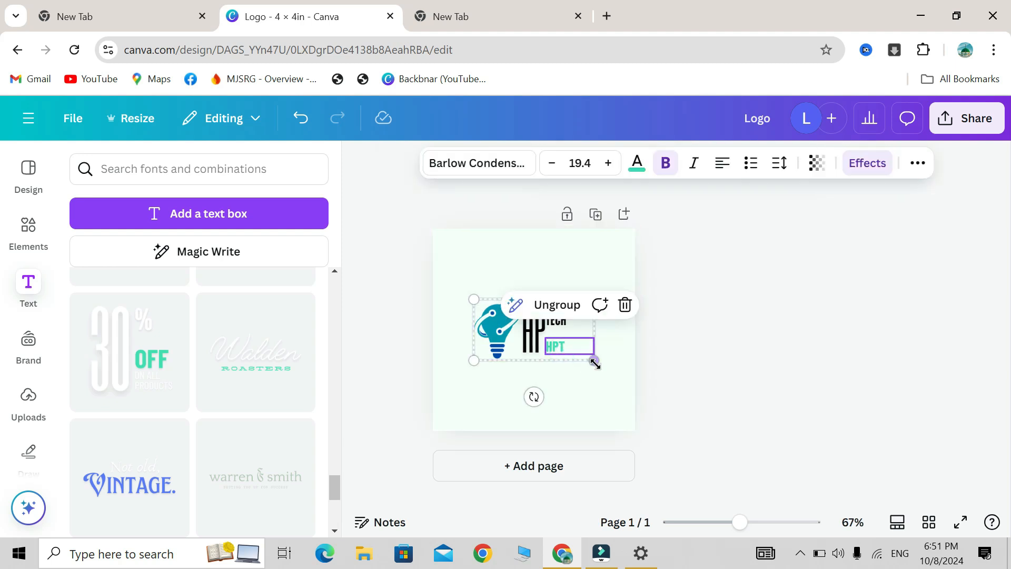
pyautogui.moveTo(595, 362); pyautogui.dragTo(652, 391)
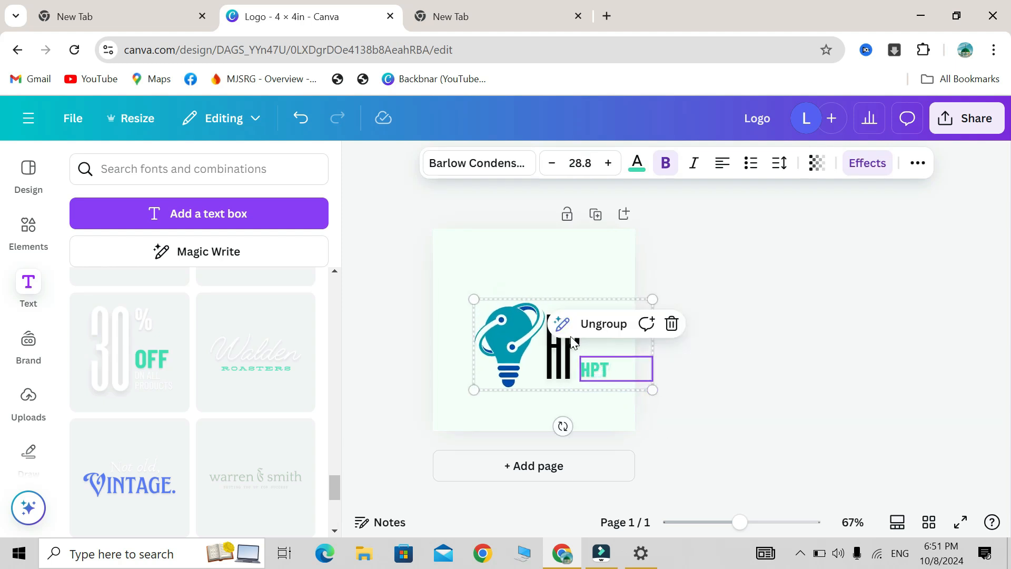
pyautogui.moveTo(573, 340); pyautogui.dragTo(514, 321)
# - Change the page background to the pale yellow from the Brand Kit color palette
pyautogui.click(455, 247)
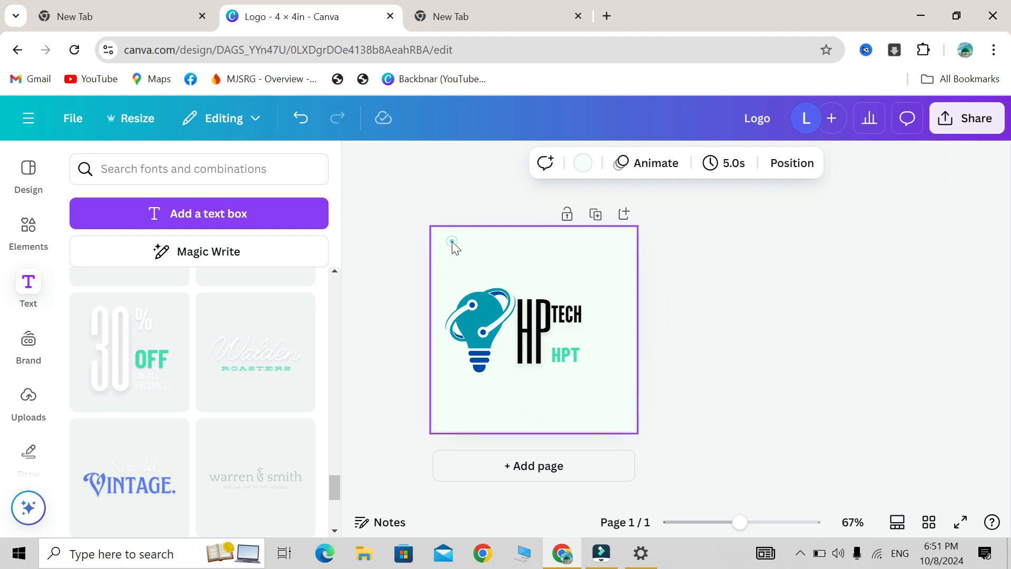
pyautogui.click(583, 167)
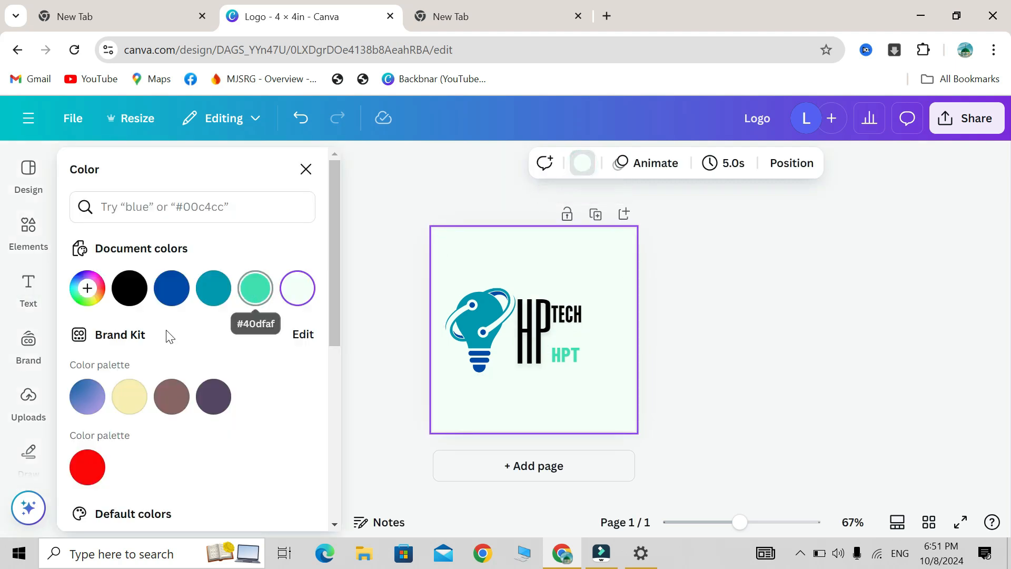
pyautogui.click(133, 392)
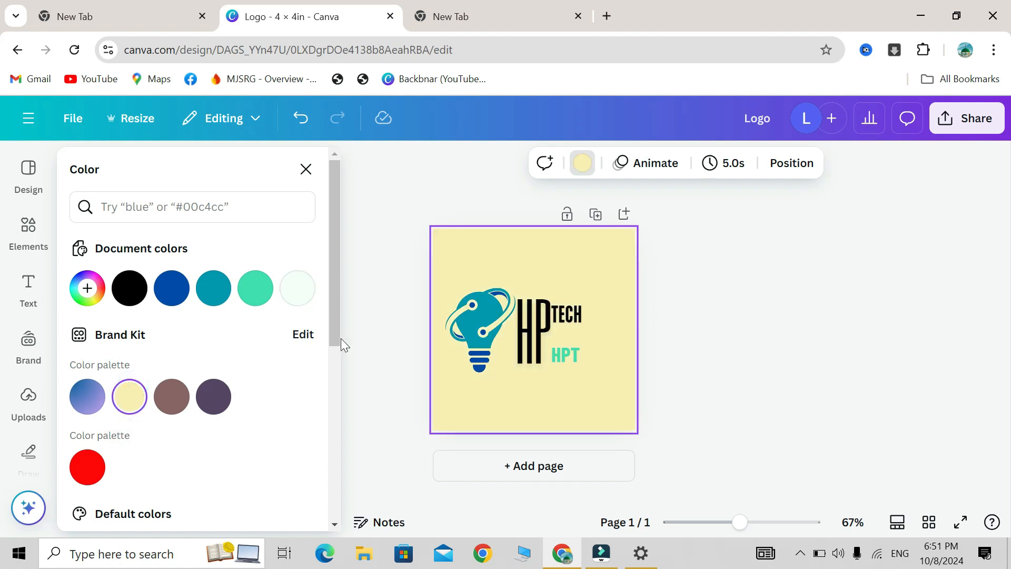
pyautogui.click(522, 349)
pyautogui.moveTo(516, 346); pyautogui.dragTo(523, 348)
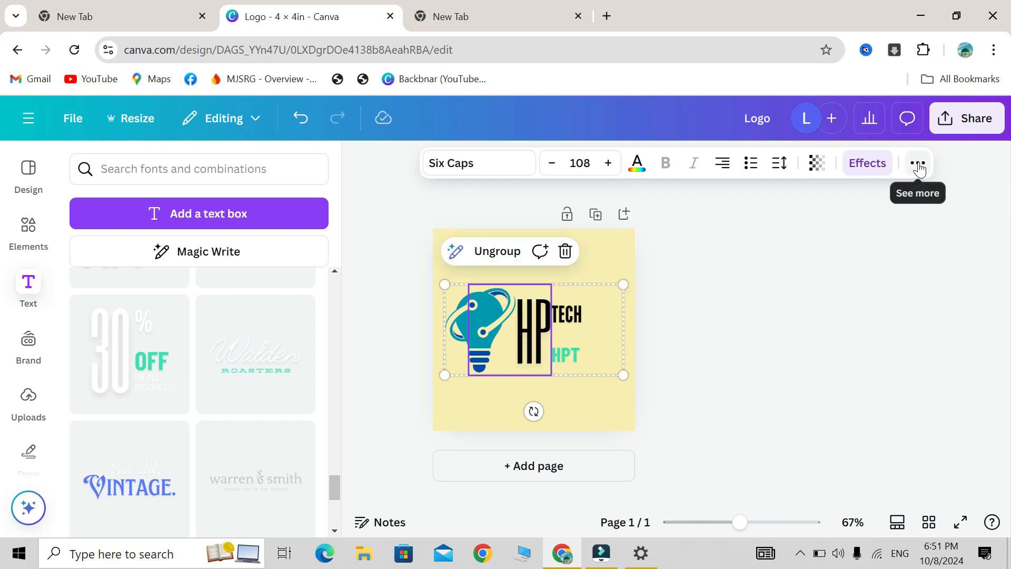
# - Download the design as a PNG named Logo in the Pictures folder and check the saved image in the photo viewer
pyautogui.click(974, 131)
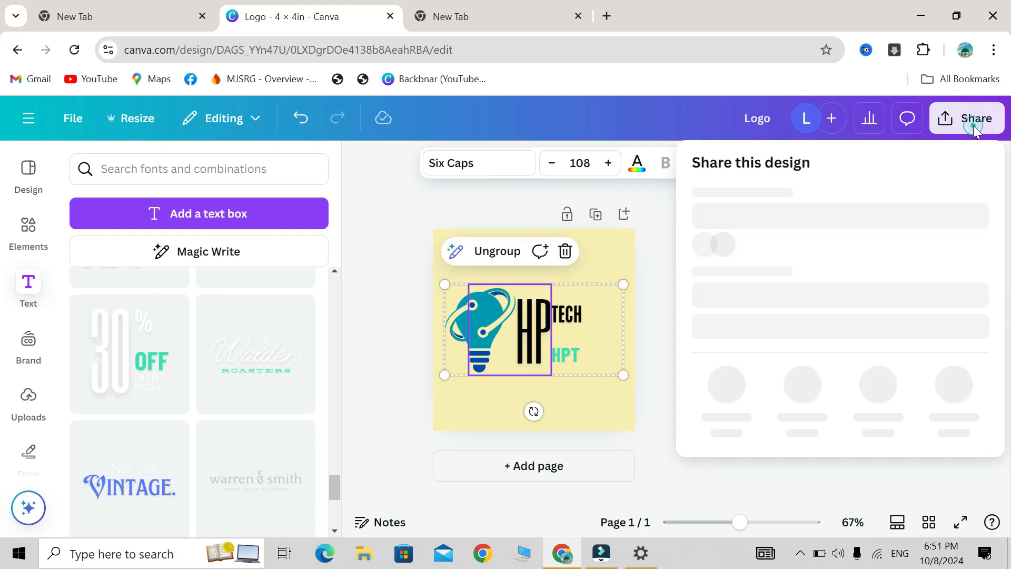
pyautogui.scroll(-2, 847, 334)
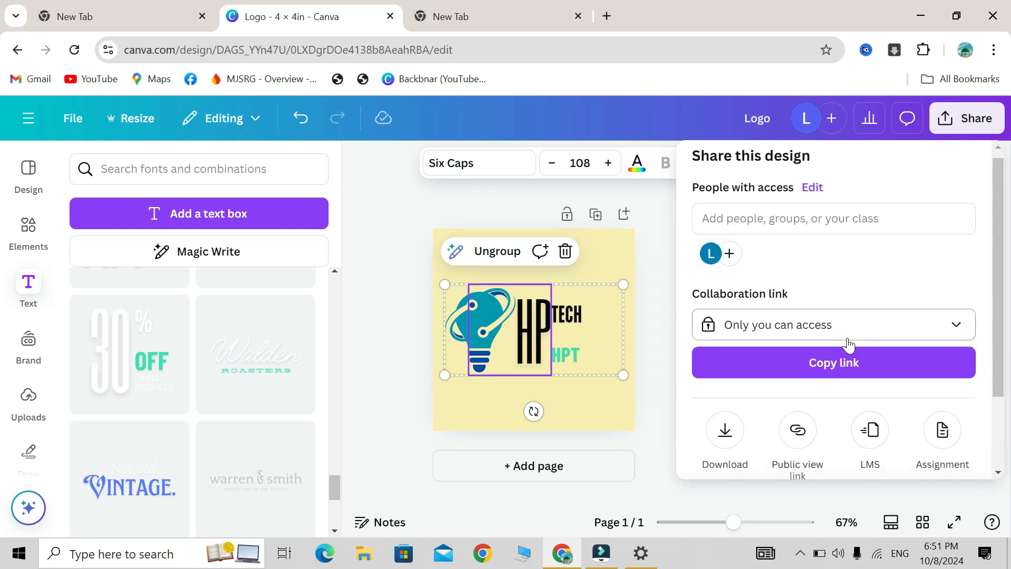
pyautogui.click(717, 335)
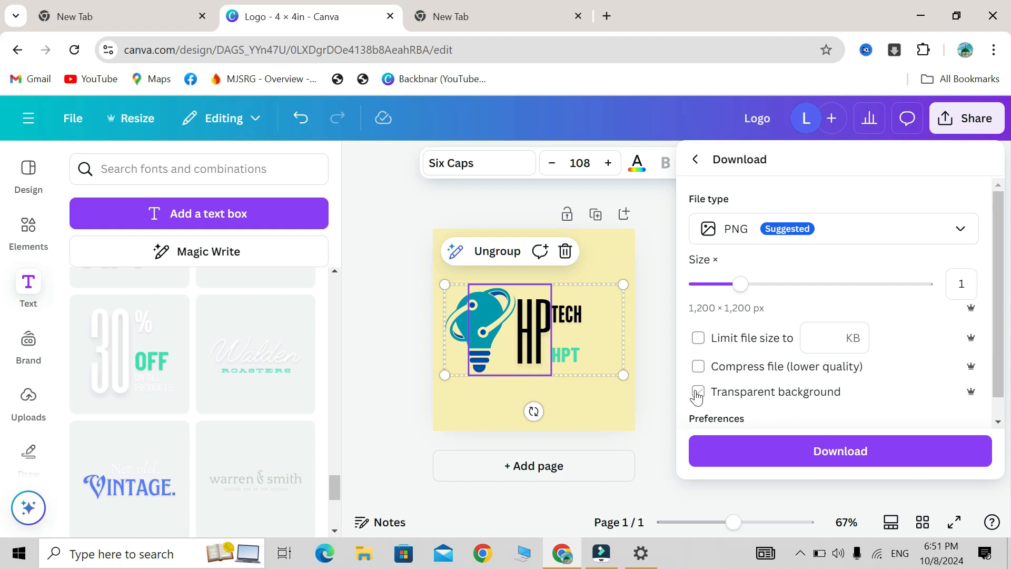
pyautogui.scroll(-2, 697, 396)
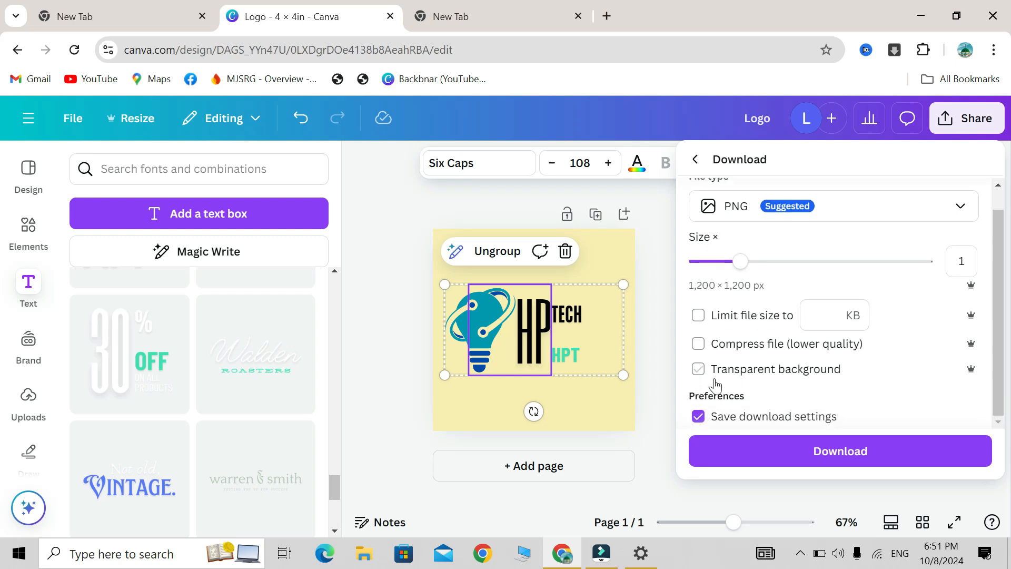
pyautogui.click(773, 452)
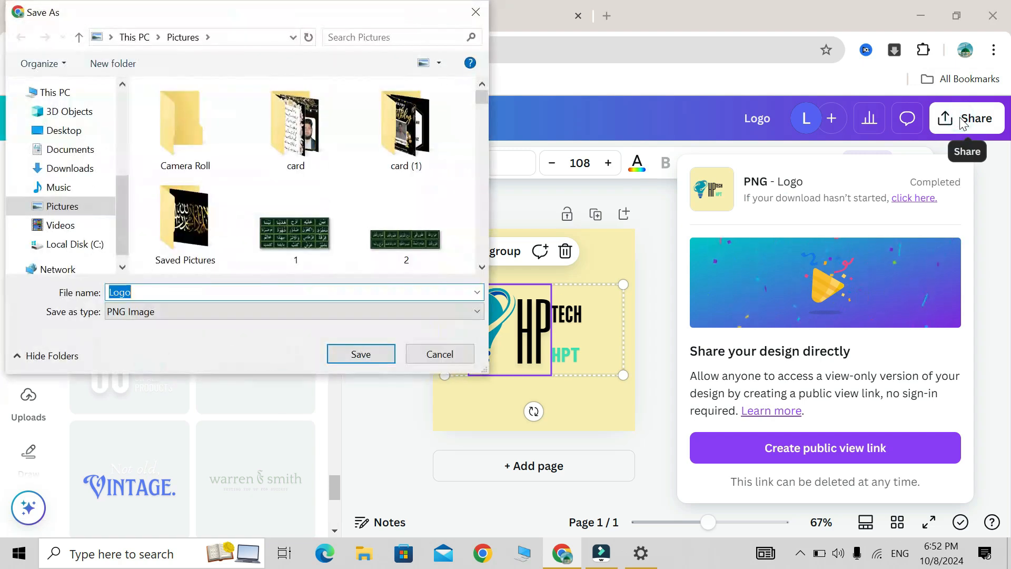
pyautogui.click(377, 350)
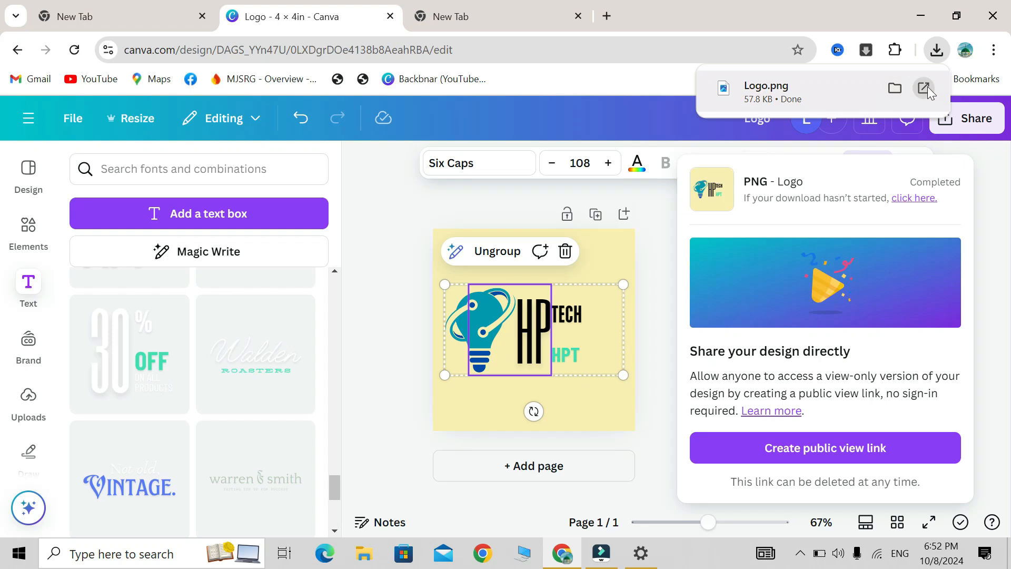
pyautogui.click(926, 87)
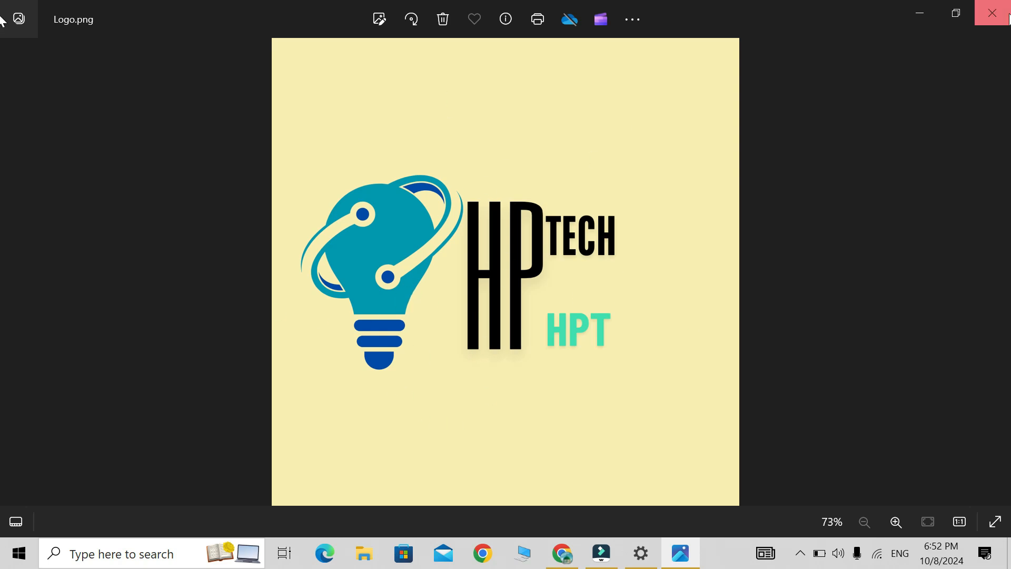
pyautogui.click(992, 13)
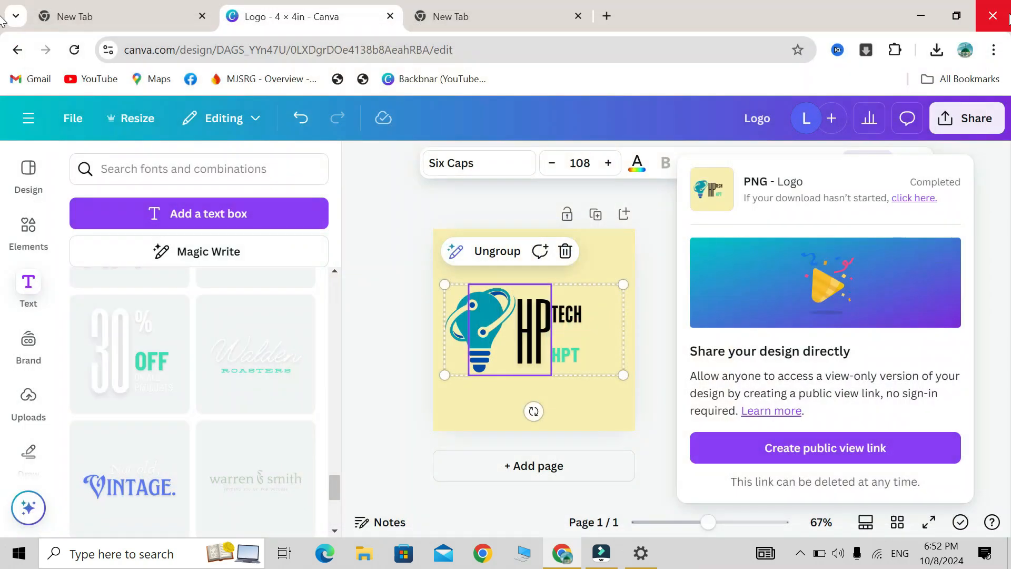
# - Download the design as a transparent-background PNG named Logo (1) in the Pictures folder and check the saved image in the photo viewer
pyautogui.click(978, 126)
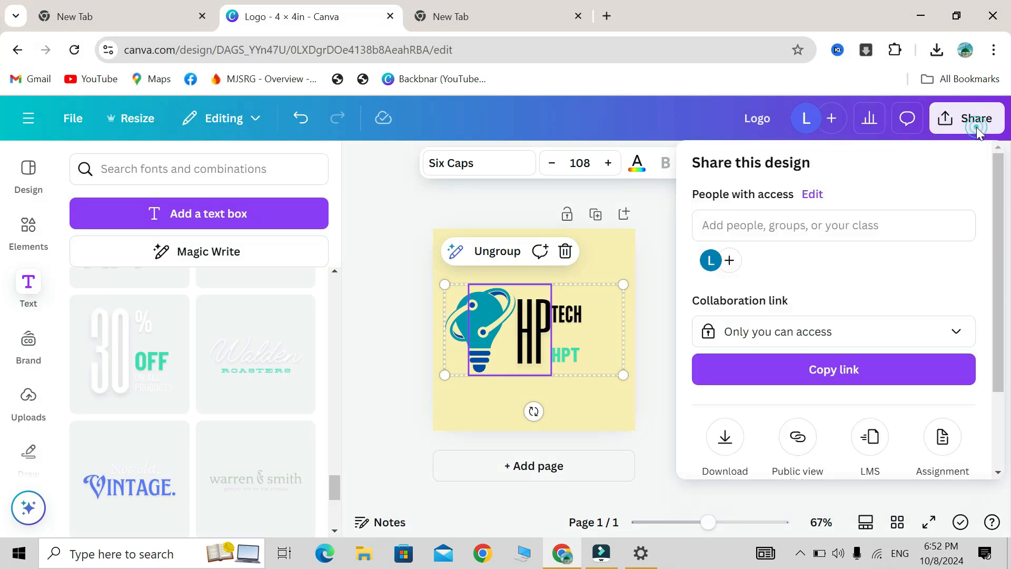
pyautogui.click(724, 437)
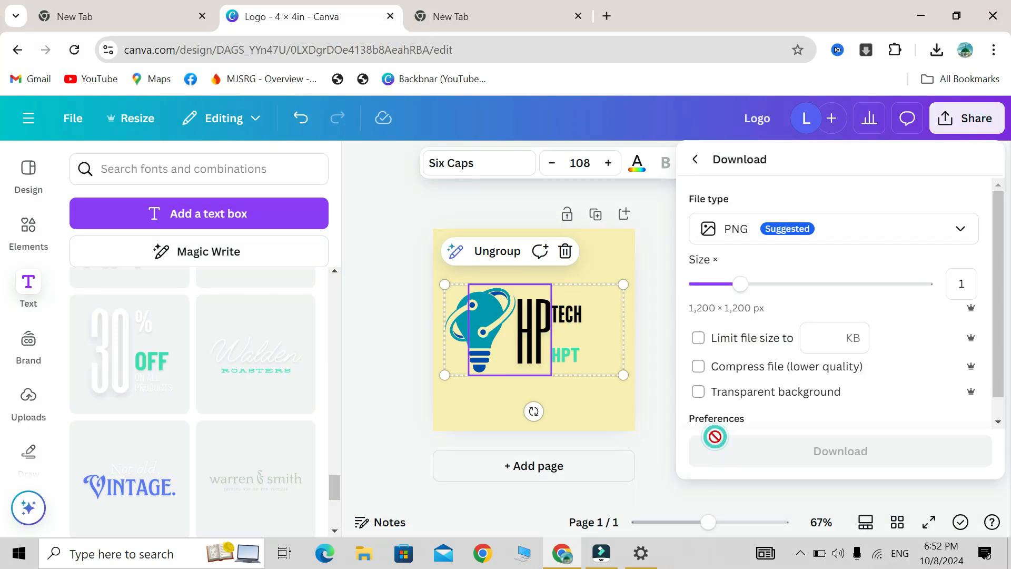
pyautogui.click(697, 392)
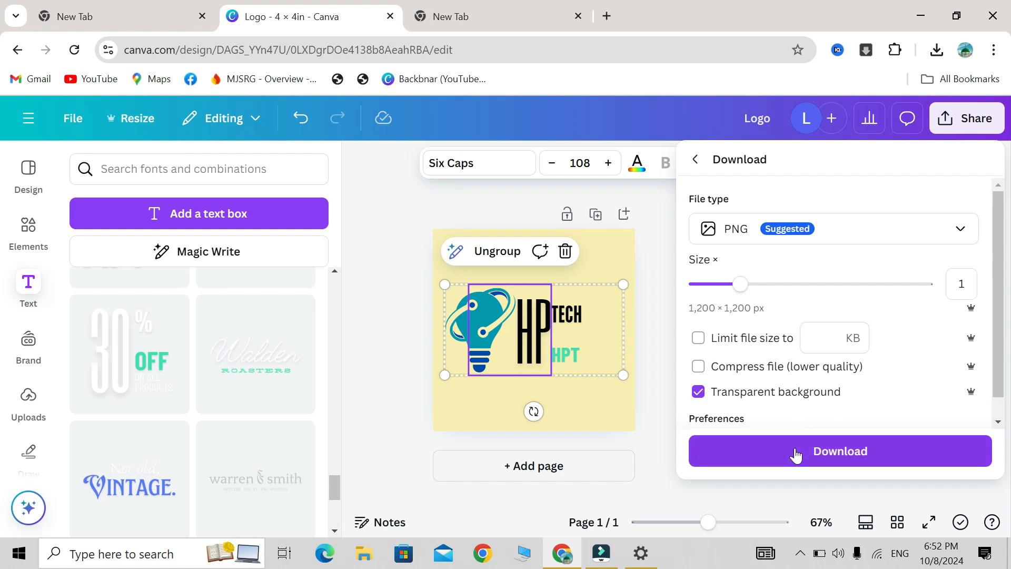
pyautogui.scroll(-1, 814, 413)
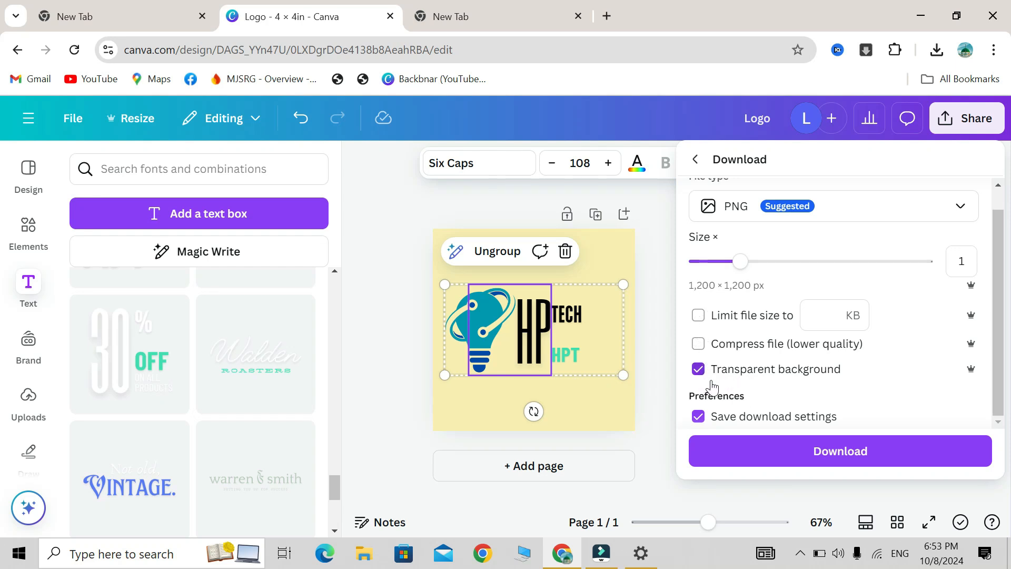
pyautogui.click(855, 454)
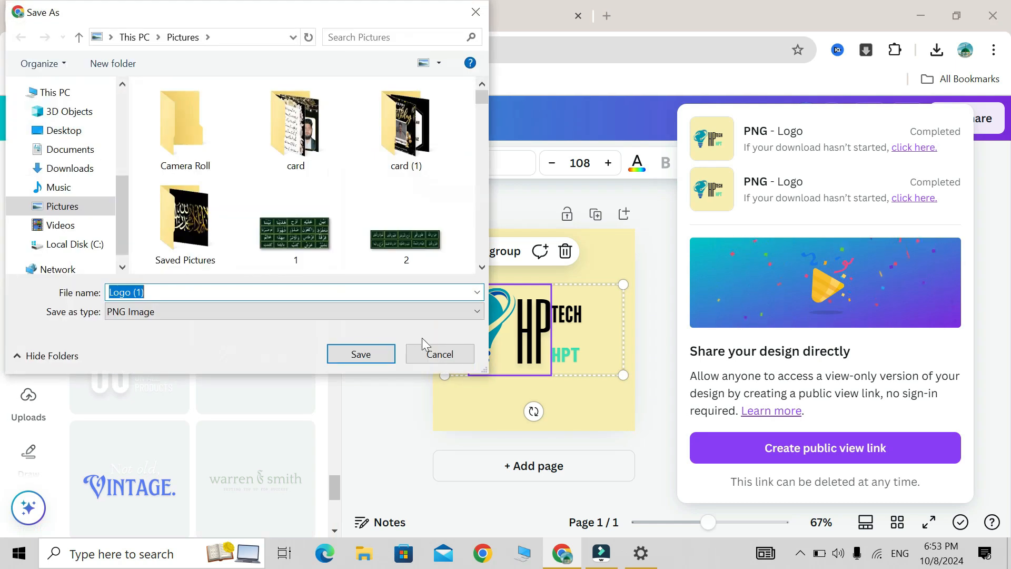
pyautogui.click(354, 352)
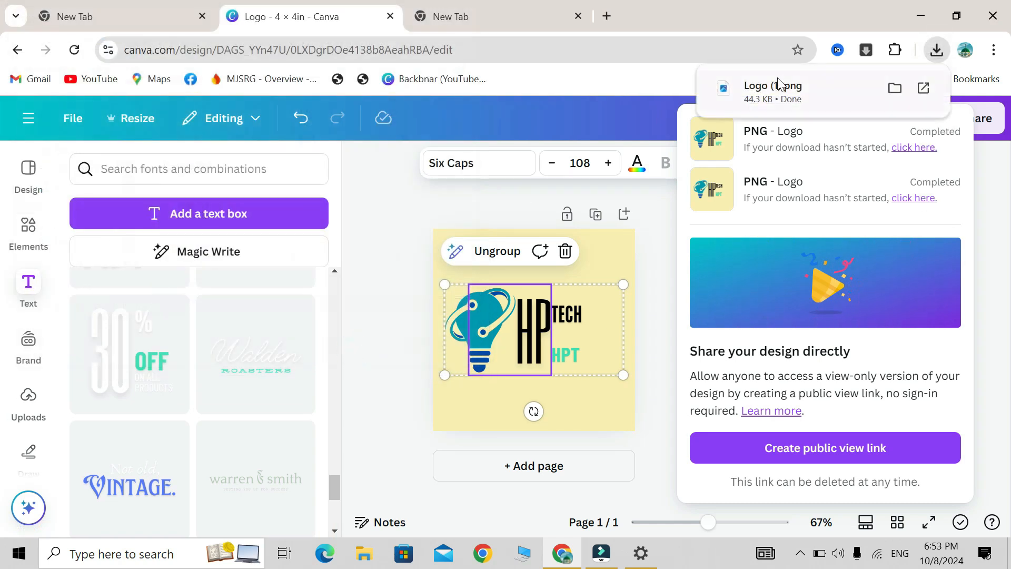
pyautogui.click(926, 88)
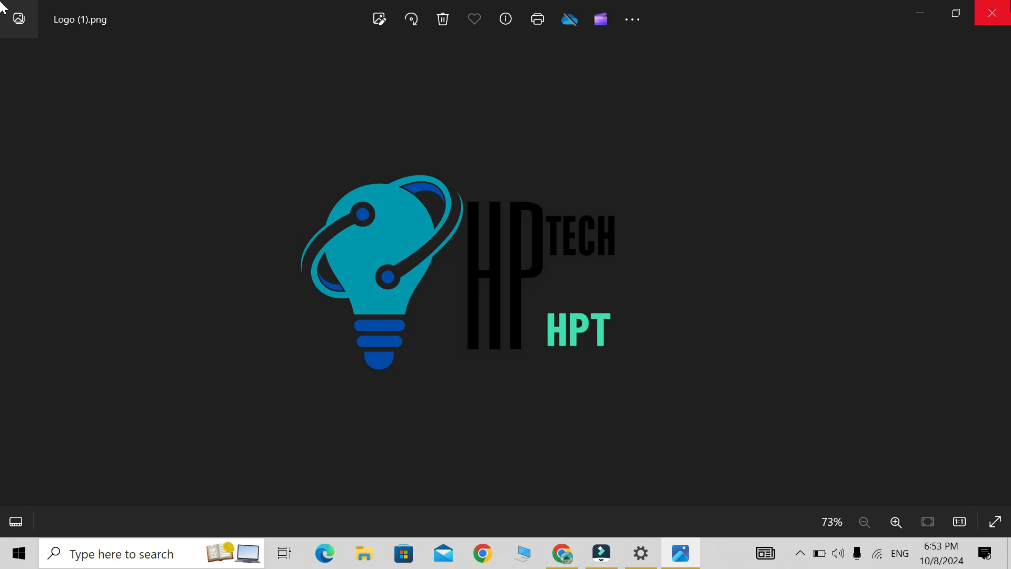
pyautogui.click(993, 14)
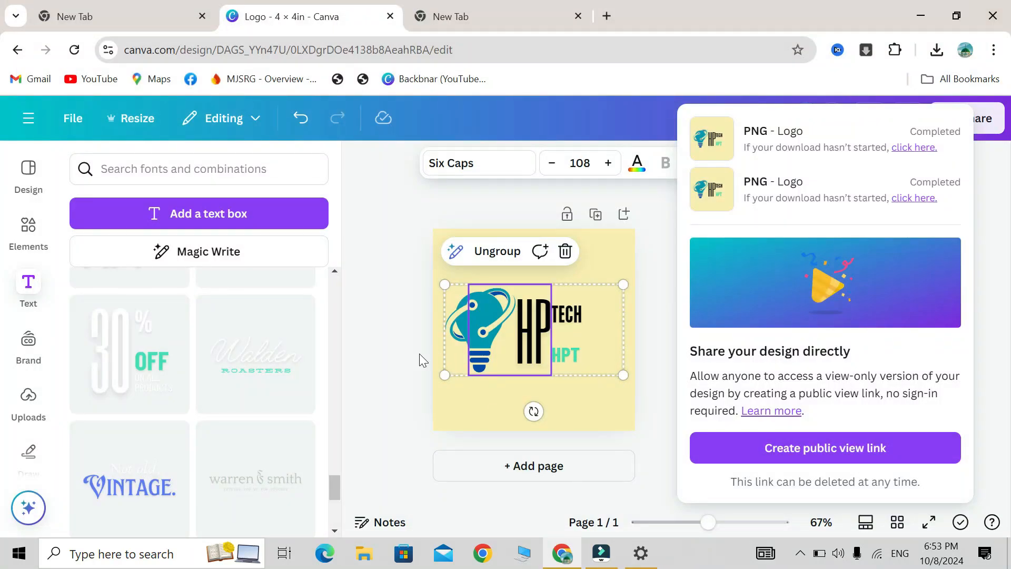
pyautogui.click(419, 354)
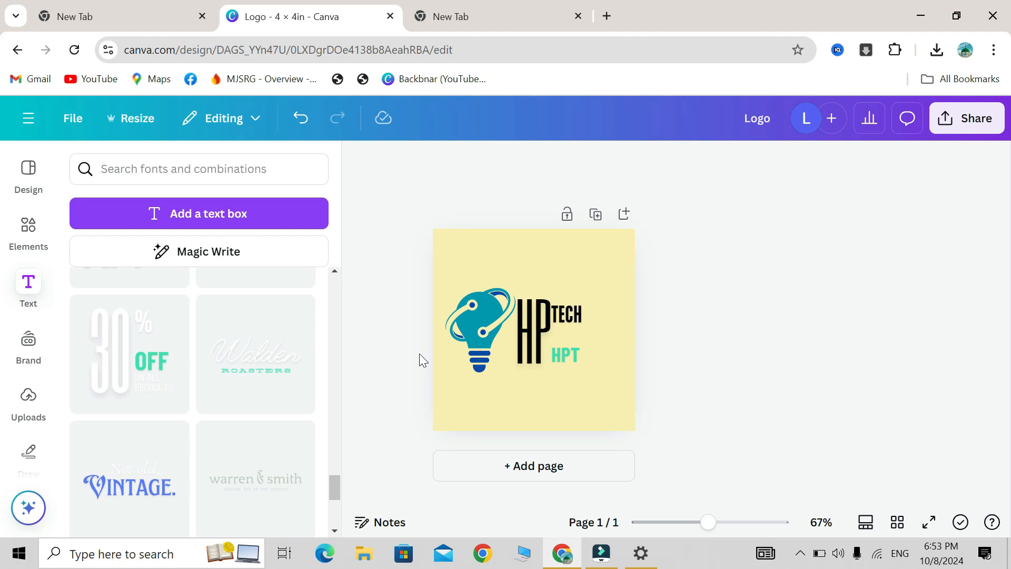
pyautogui.moveTo(428, 273); pyautogui.dragTo(693, 420)
pyautogui.press('Delete')
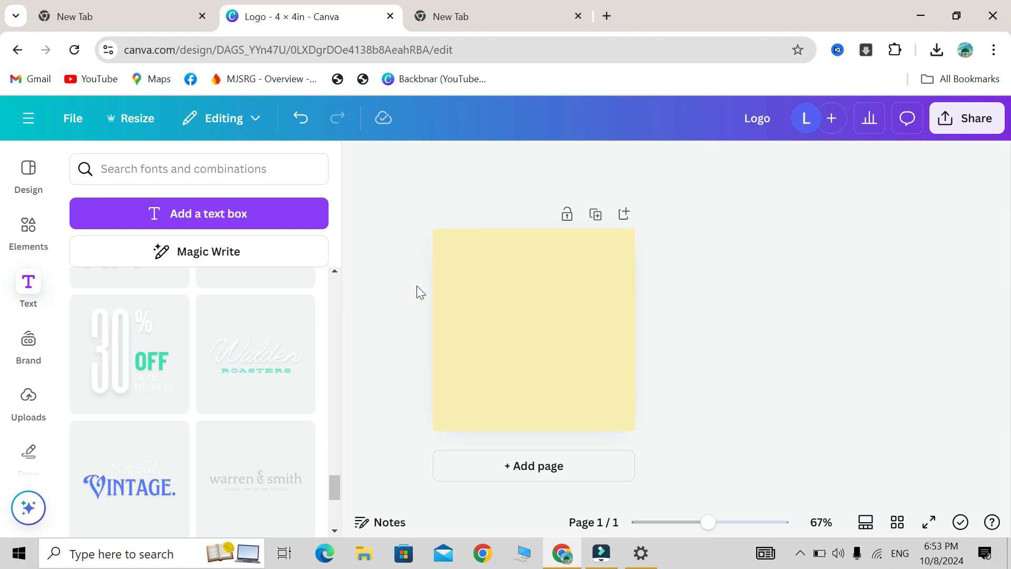
pyautogui.hotkey('ctrl', 'z')
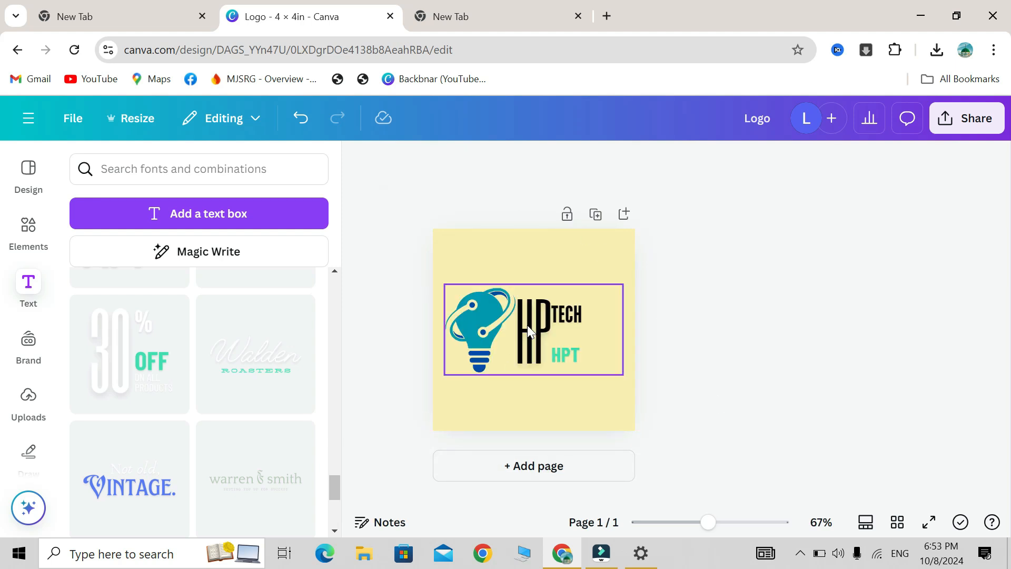
pyautogui.click(468, 191)
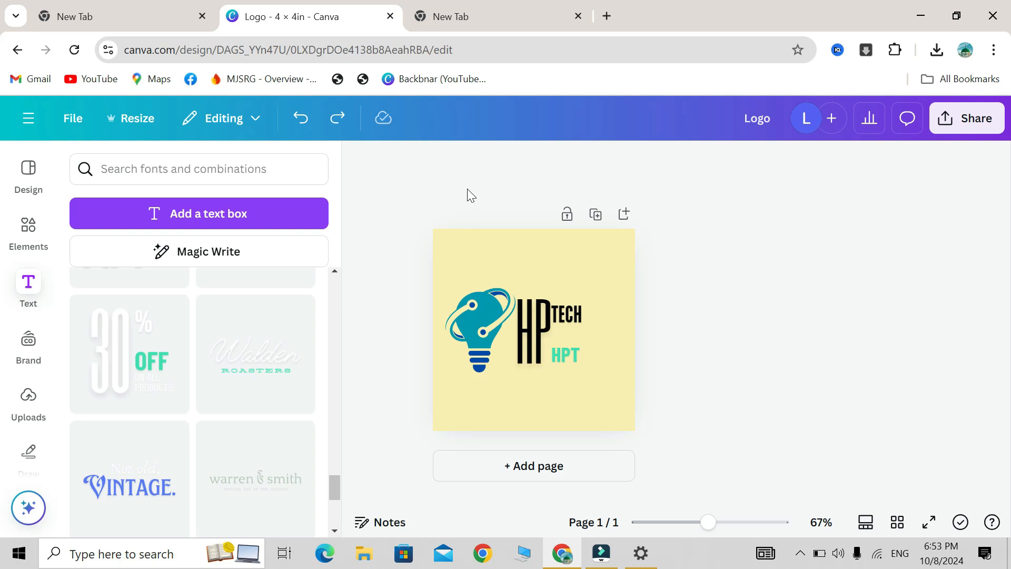
# - Change the page background to black from the document colors
pyautogui.click(467, 266)
pyautogui.click(583, 163)
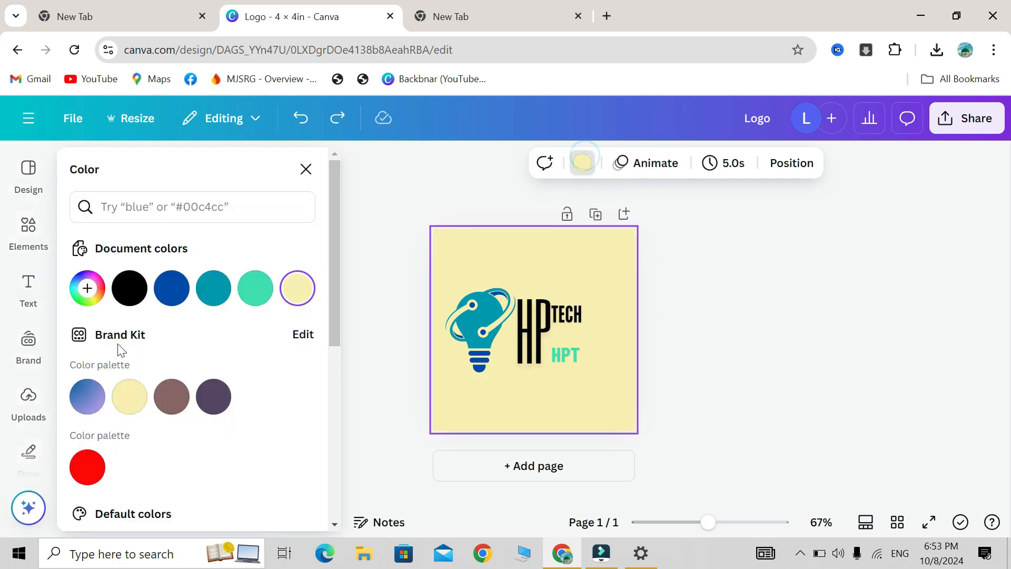
pyautogui.click(130, 293)
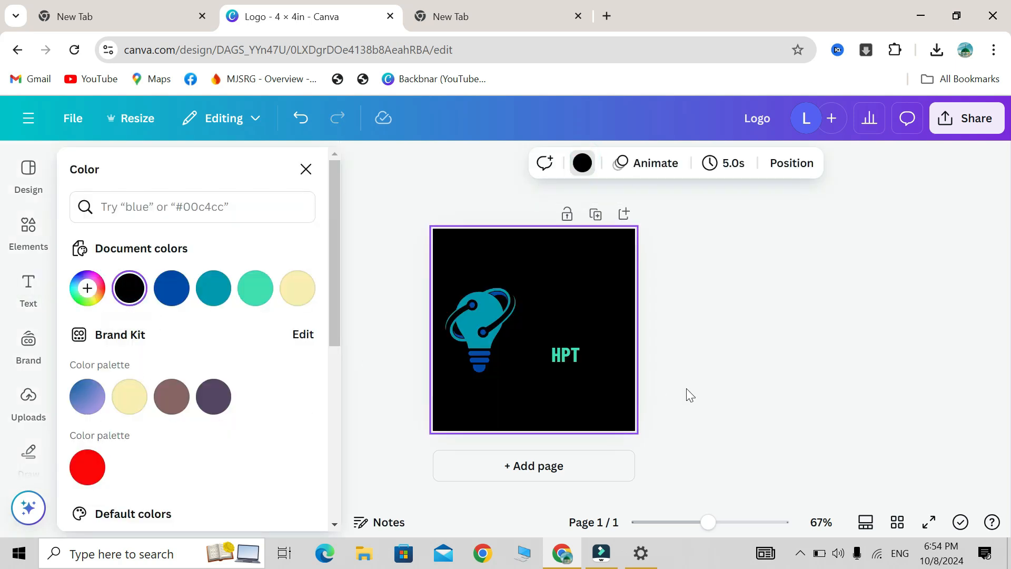
pyautogui.click(687, 387)
# - Delete the whole logo group from the page and close the text options
pyautogui.click(535, 346)
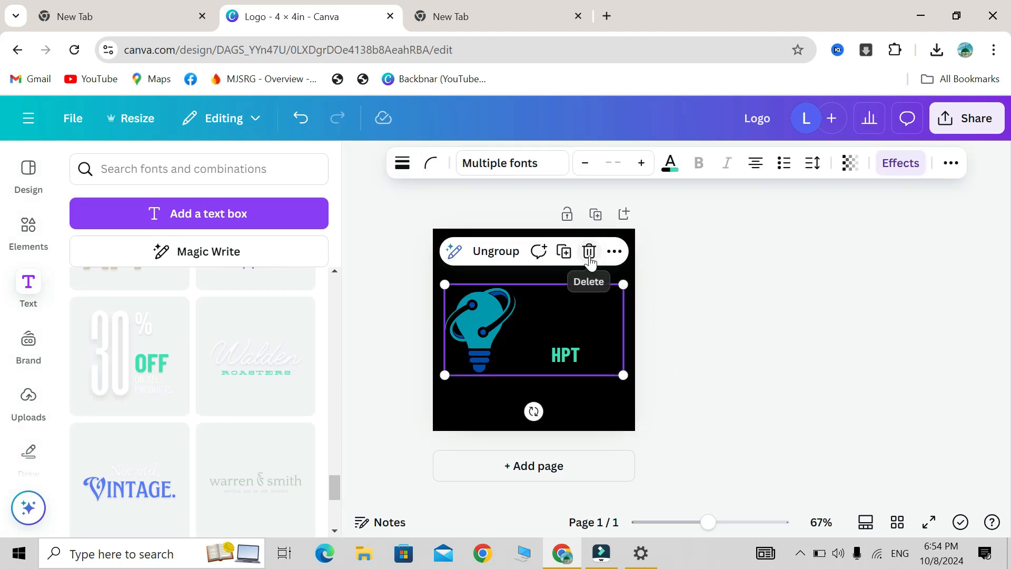
pyautogui.click(589, 253)
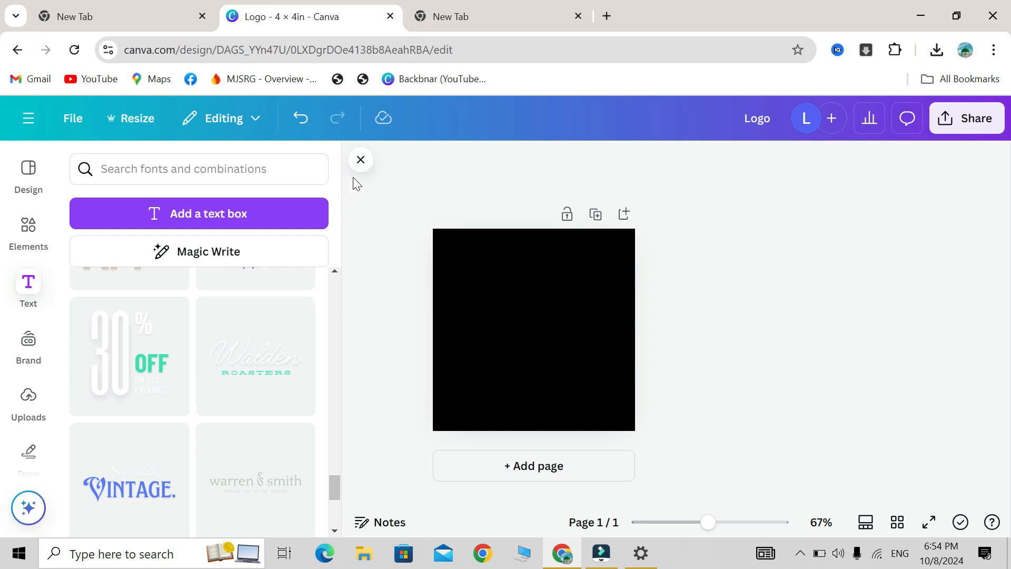
pyautogui.click(361, 161)
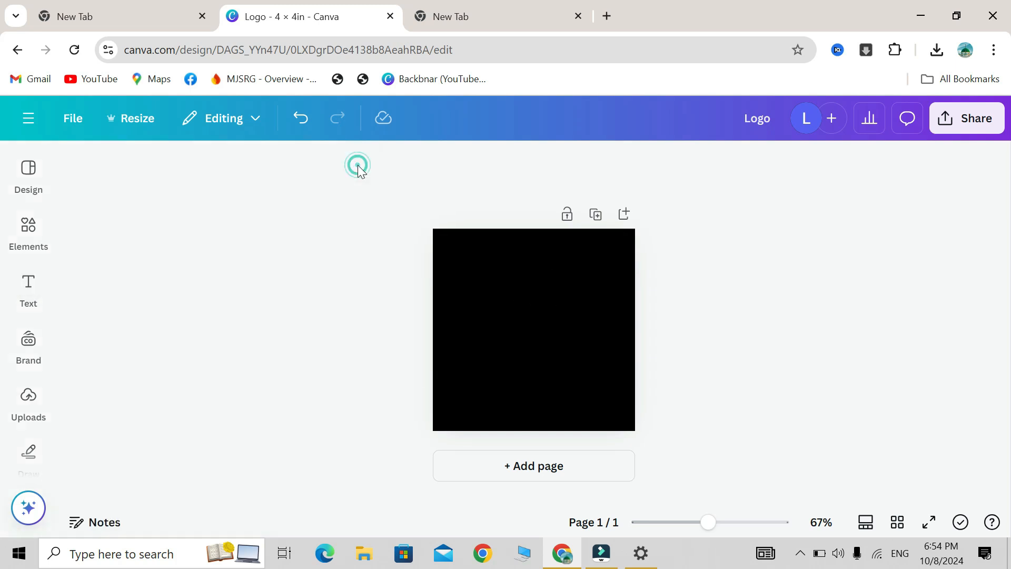
pyautogui.click(42, 234)
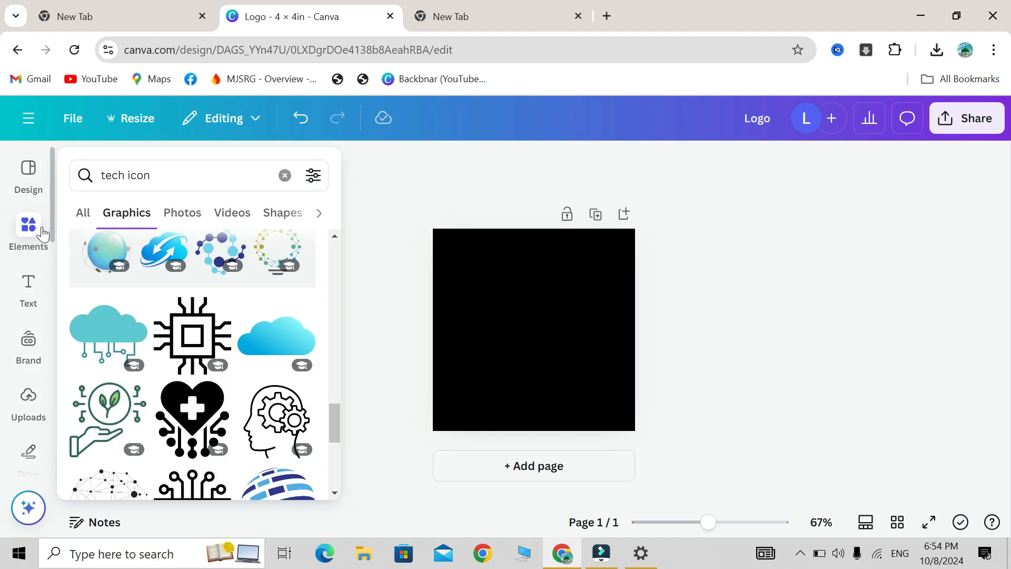
pyautogui.click(37, 195)
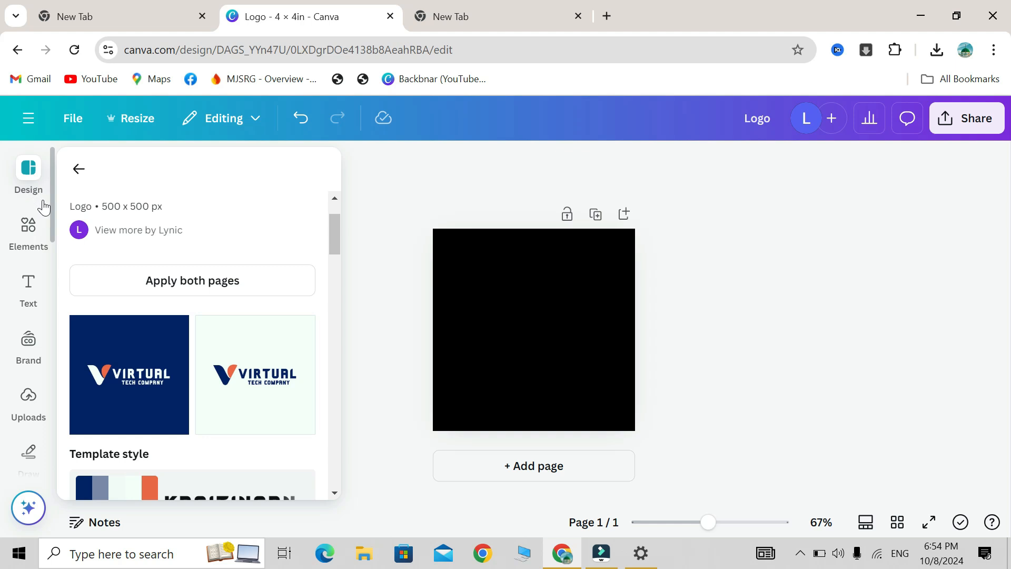
pyautogui.click(33, 234)
pyautogui.click(33, 285)
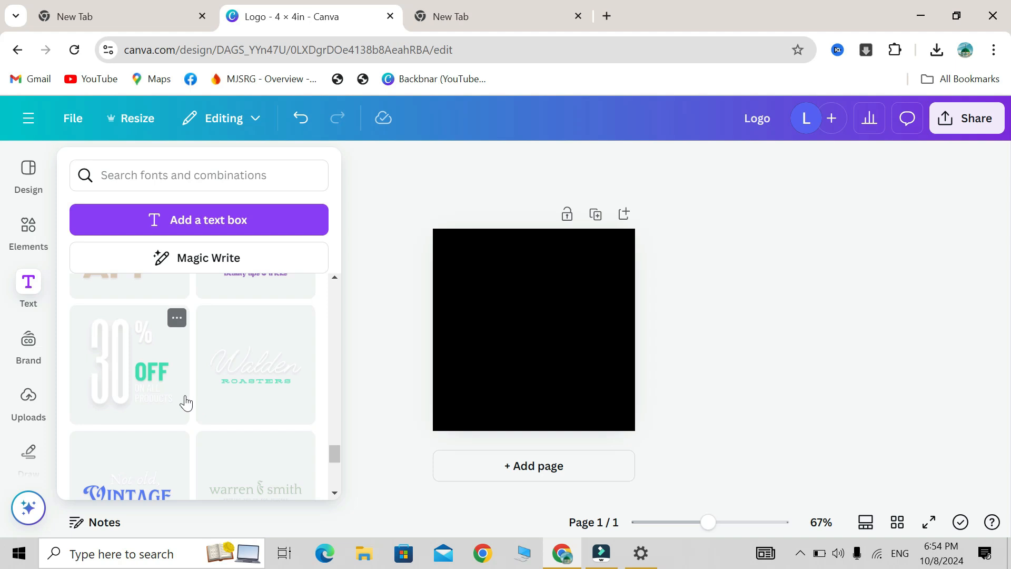
pyautogui.click(461, 406)
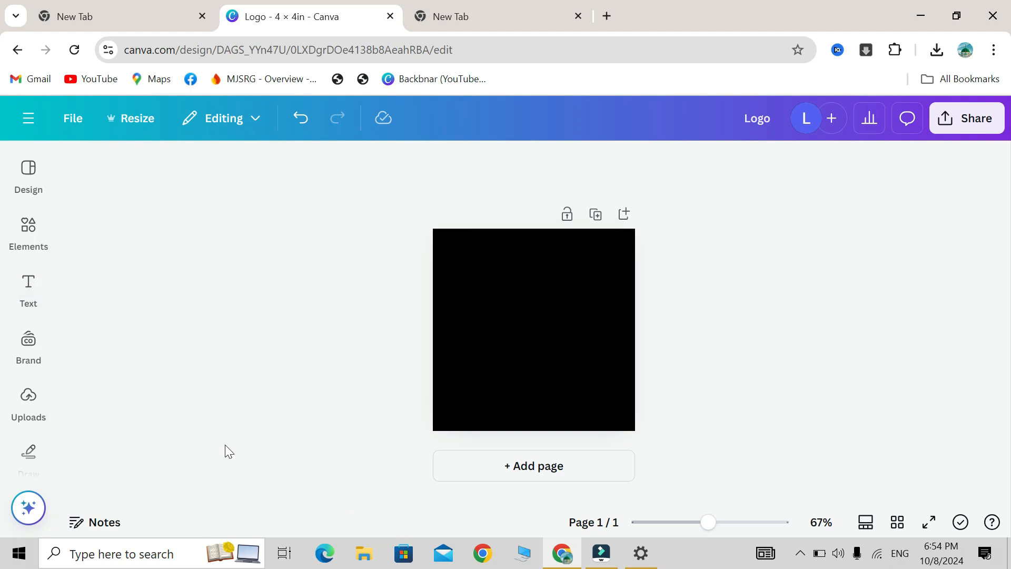
pyautogui.click(29, 226)
pyautogui.click(37, 287)
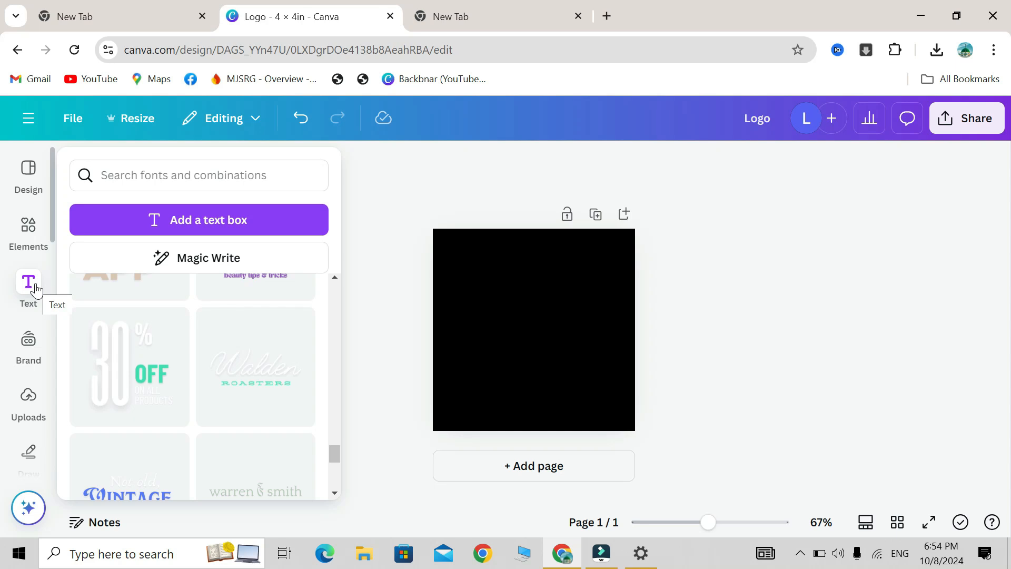
pyautogui.click(535, 372)
pyautogui.click(532, 388)
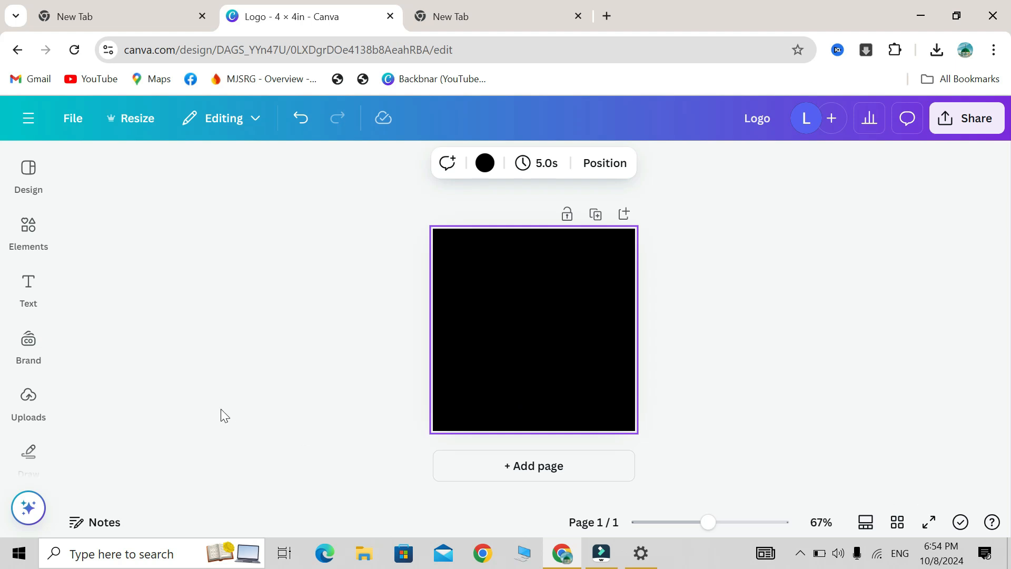
# - Look through the social media preset sizes among the design's resize options
pyautogui.click(111, 124)
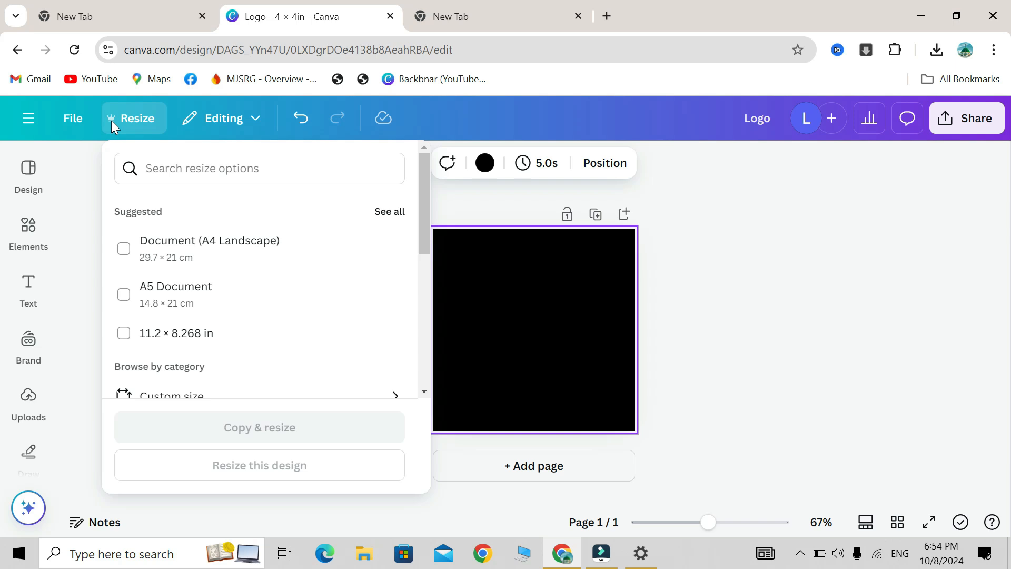
pyautogui.scroll(-3, 174, 350)
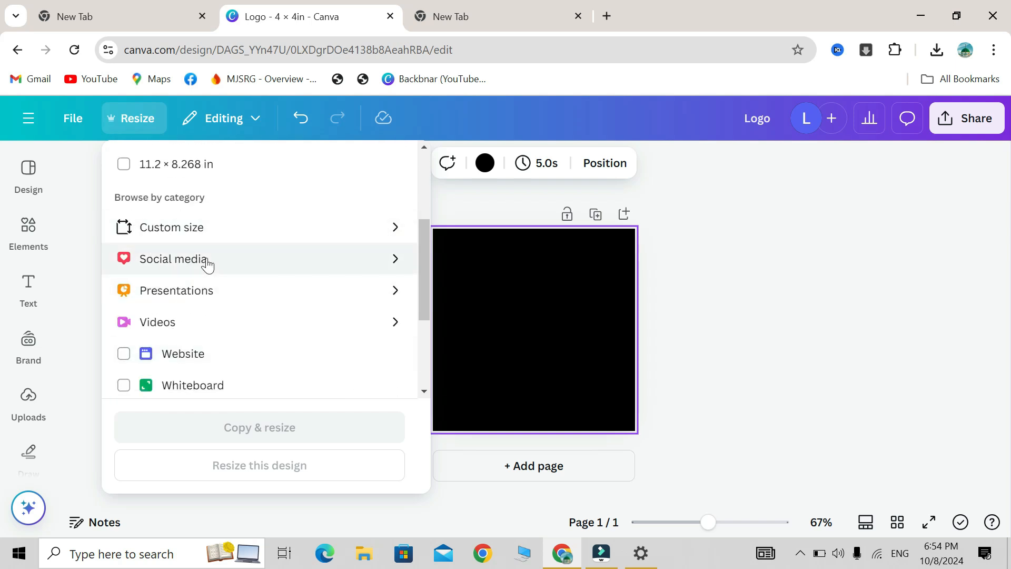
pyautogui.click(390, 261)
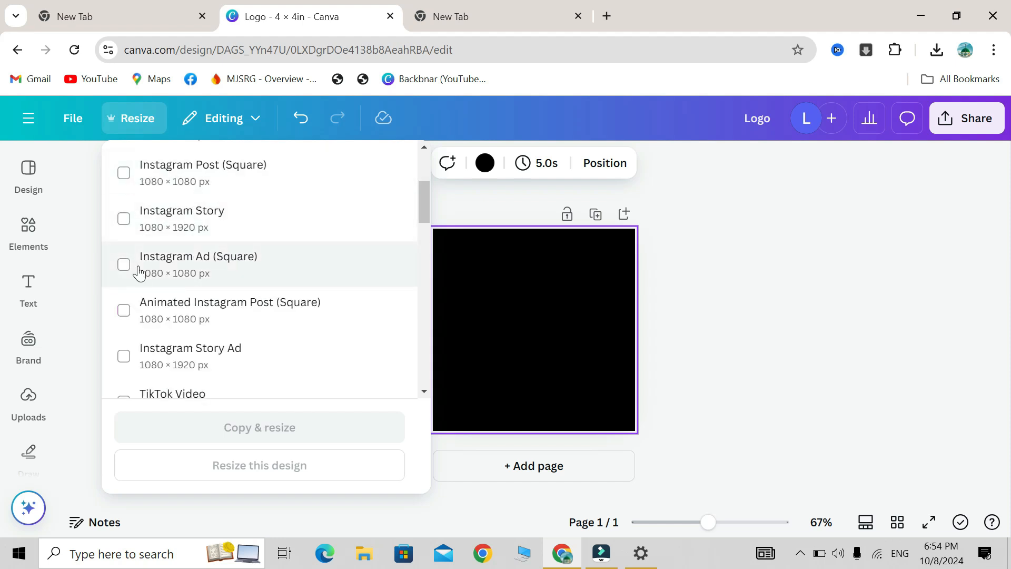
pyautogui.scroll(-8, 226, 346)
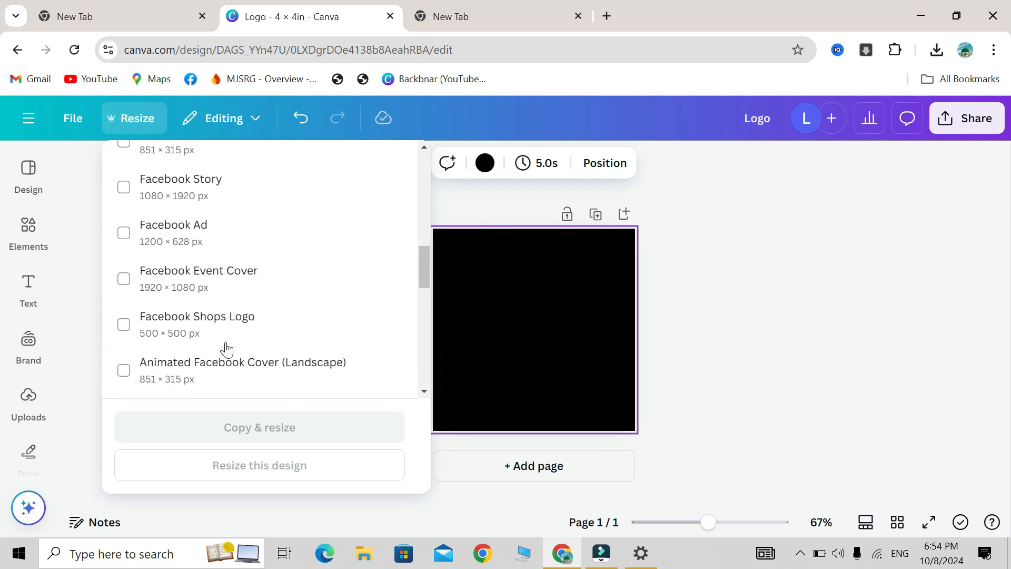
pyautogui.scroll(12, 226, 347)
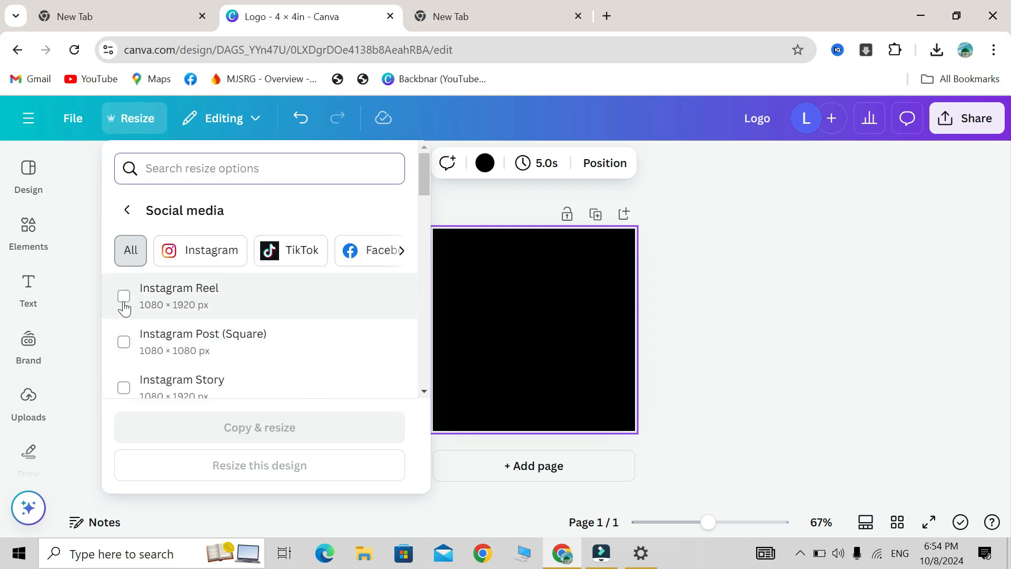
pyautogui.click(127, 213)
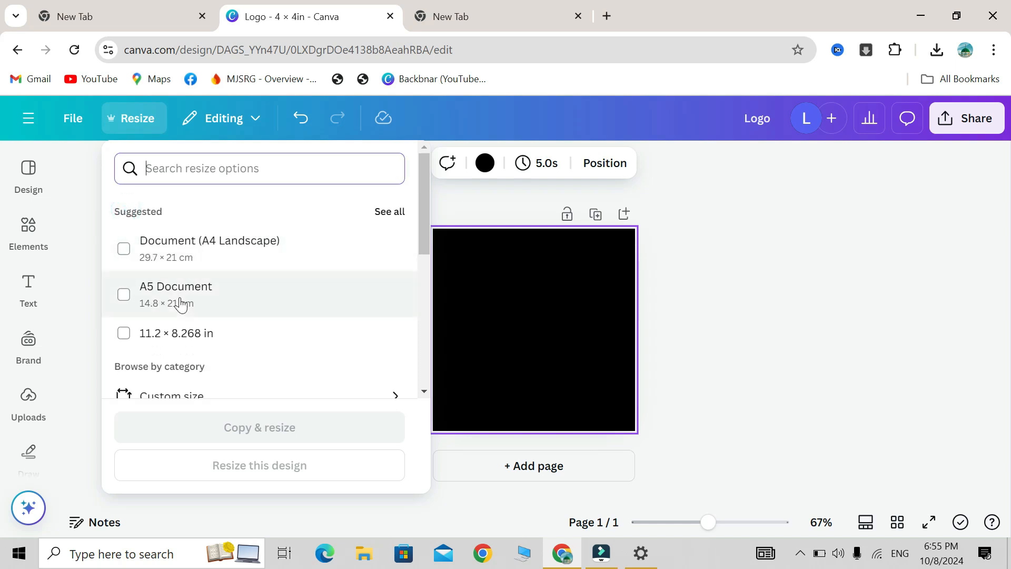
# - Set the custom resize height to 6 in and switch the size to landscape orientation for a 6 × 4 in format
pyautogui.scroll(-3, 191, 347)
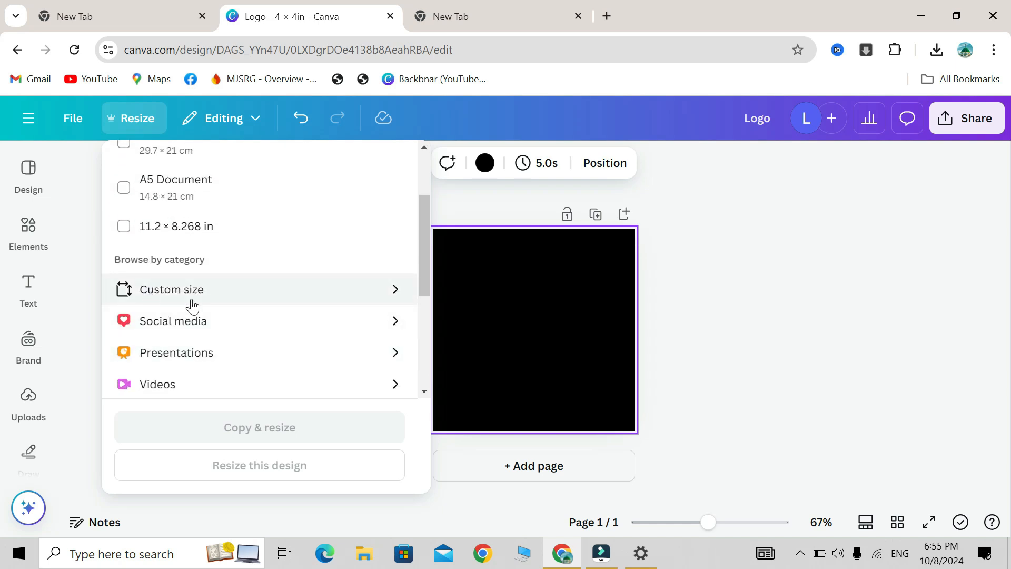
pyautogui.click(225, 299)
pyautogui.scroll(1, 232, 295)
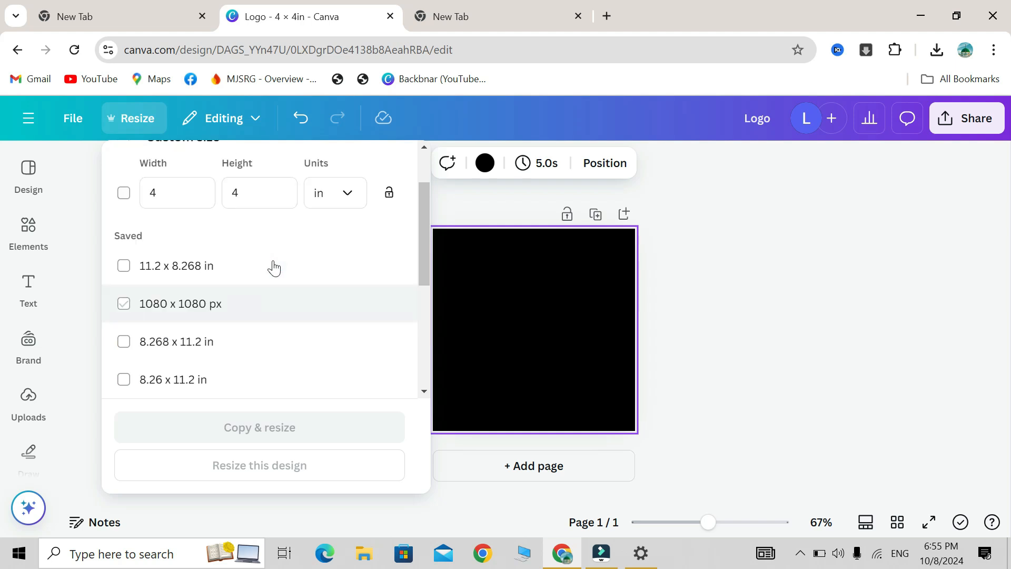
pyautogui.scroll(2, 274, 268)
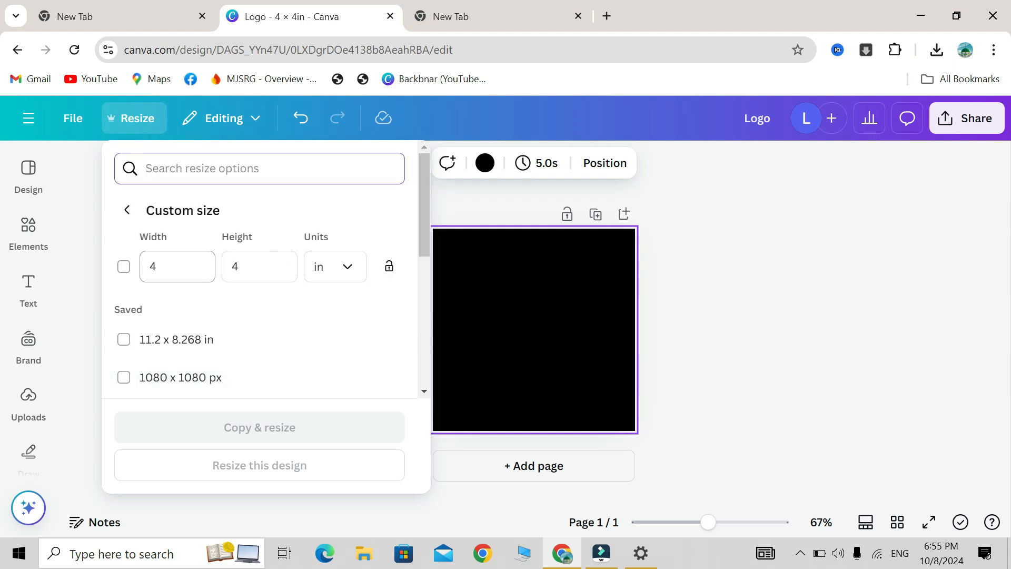
pyautogui.click(165, 266)
pyautogui.click(262, 263)
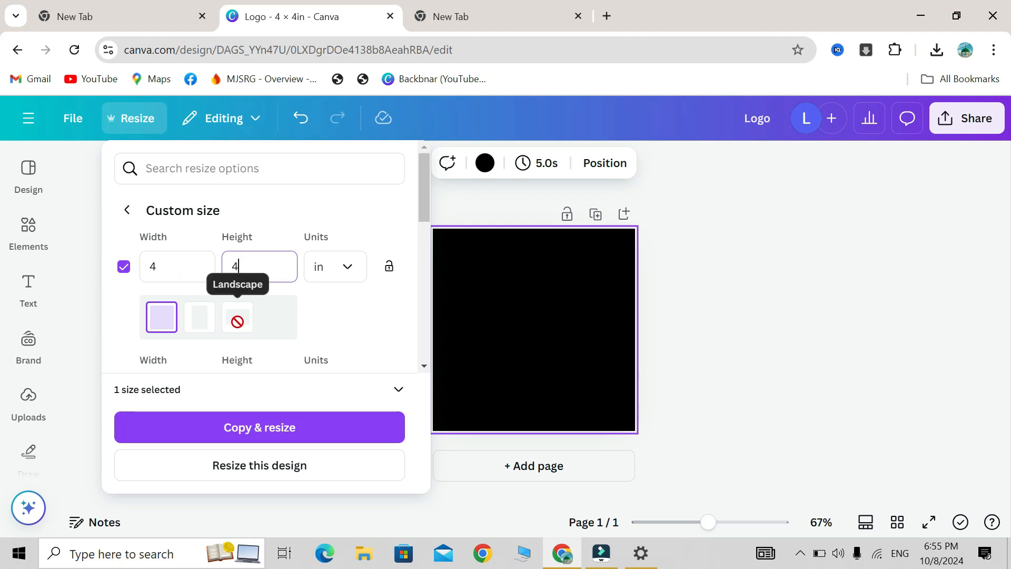
pyautogui.doubleClick(240, 264)
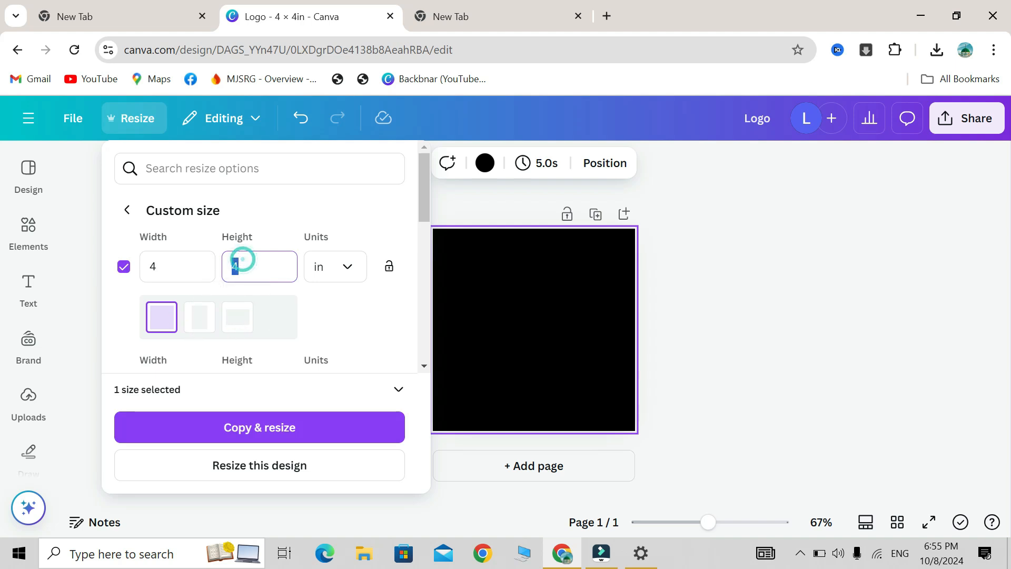
pyautogui.write('6')
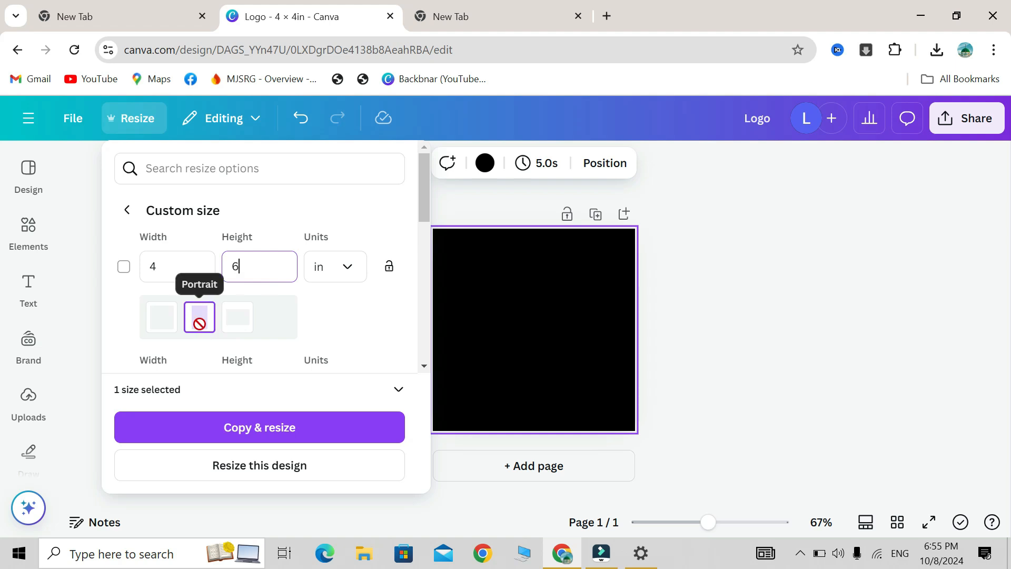
pyautogui.click(238, 336)
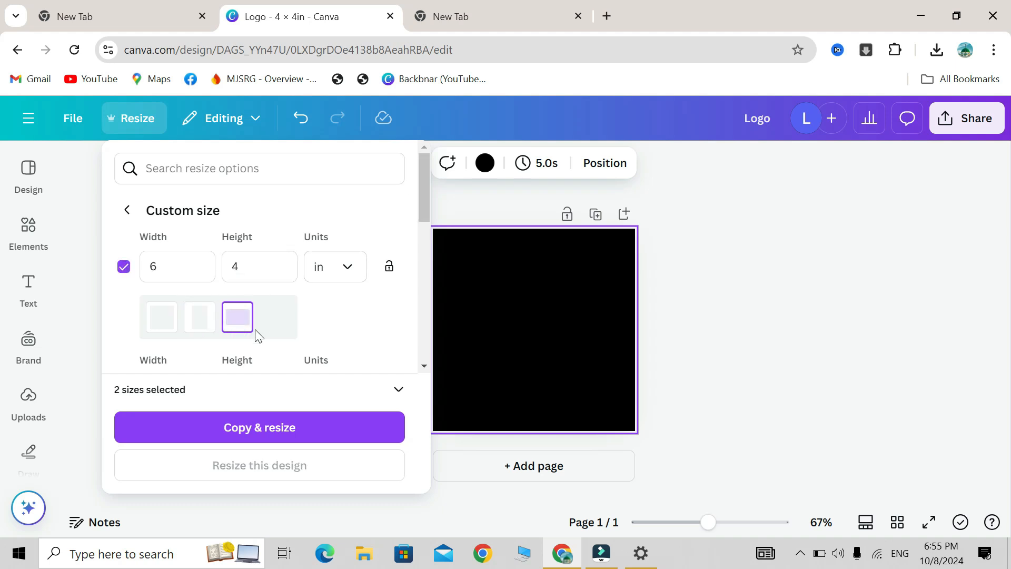
pyautogui.scroll(5, 228, 345)
pyautogui.hscroll(-3, 228, 345)
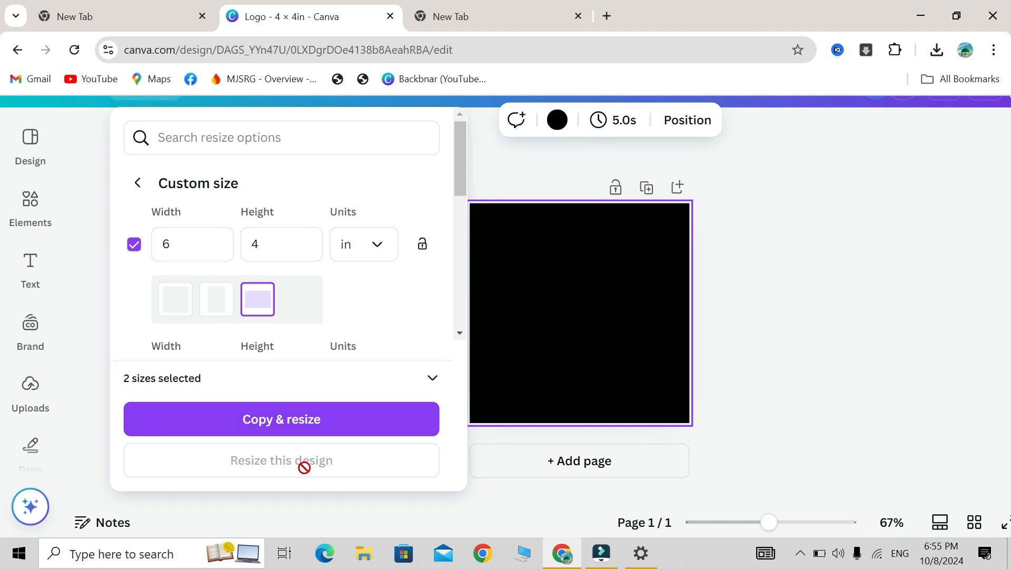
# - Deselect the extra 4 × 4 in size and resize this design to 6 × 4 in
pyautogui.scroll(-1, 260, 302)
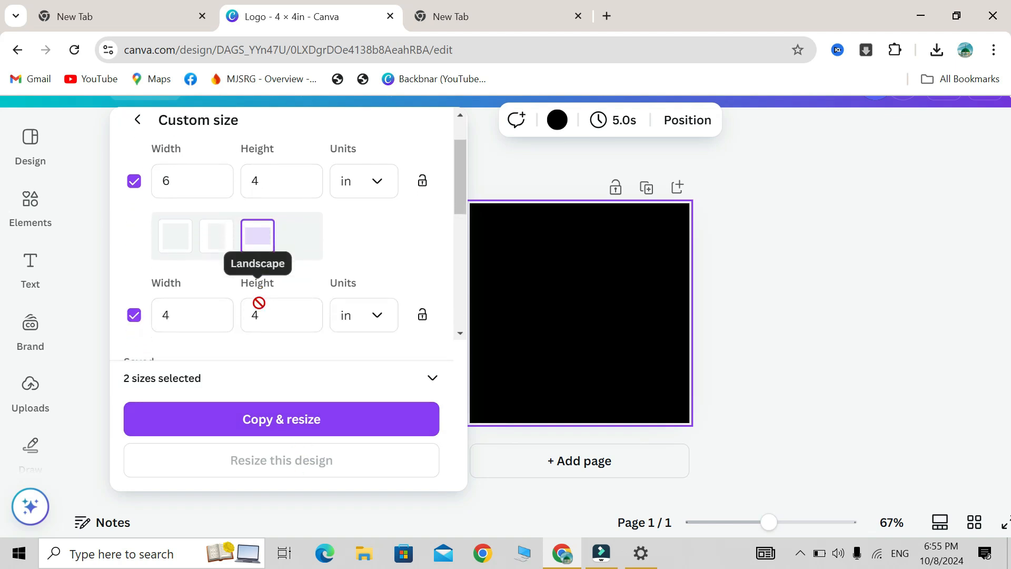
pyautogui.click(135, 315)
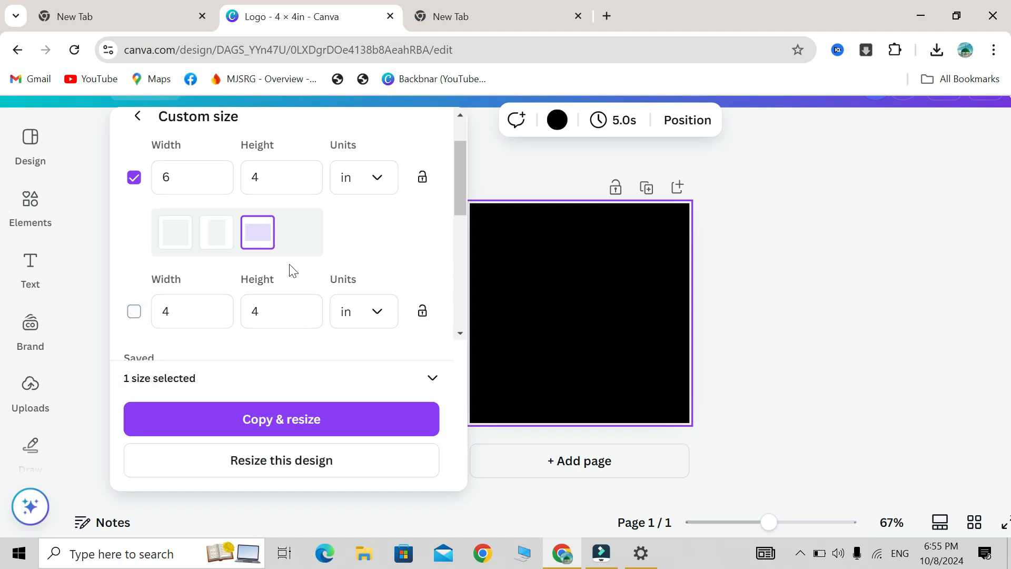
pyautogui.scroll(1, 293, 271)
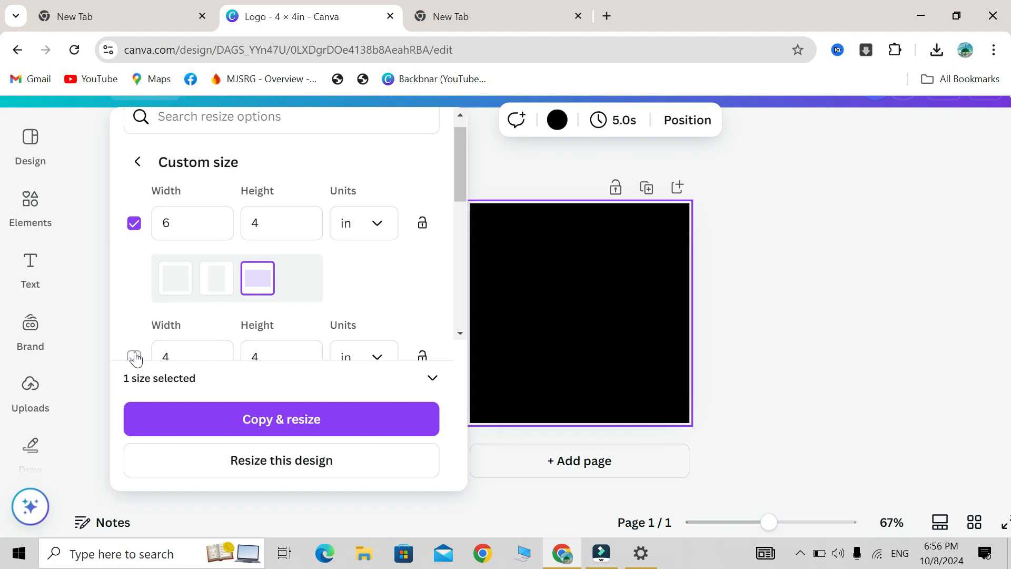
pyautogui.scroll(-1, 135, 358)
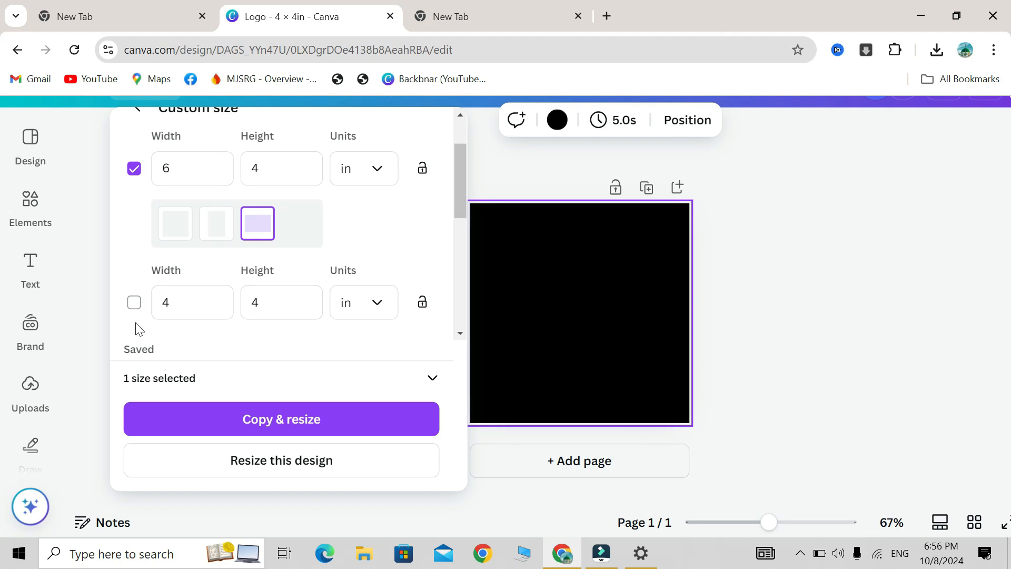
pyautogui.click(135, 304)
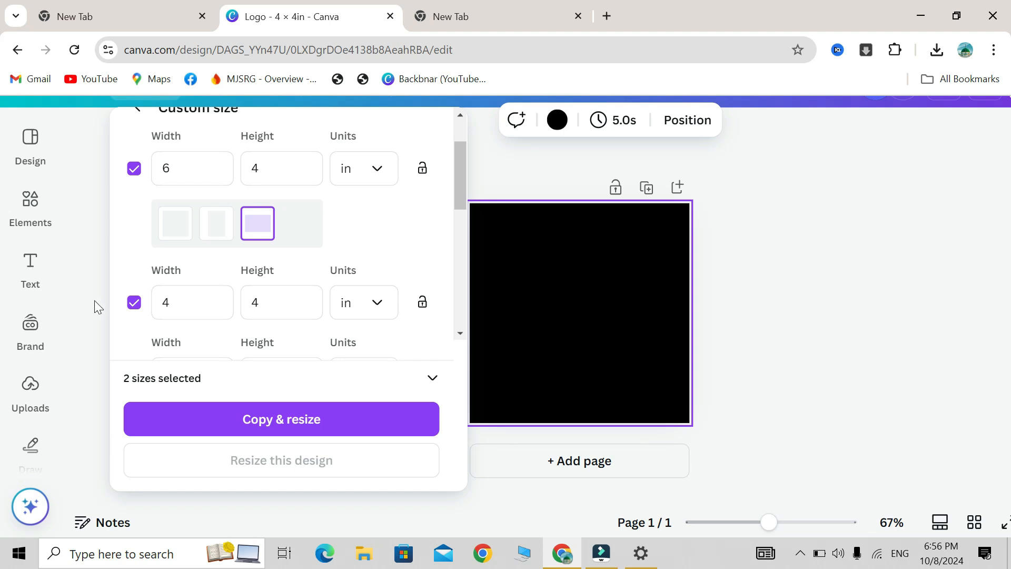
pyautogui.click(134, 303)
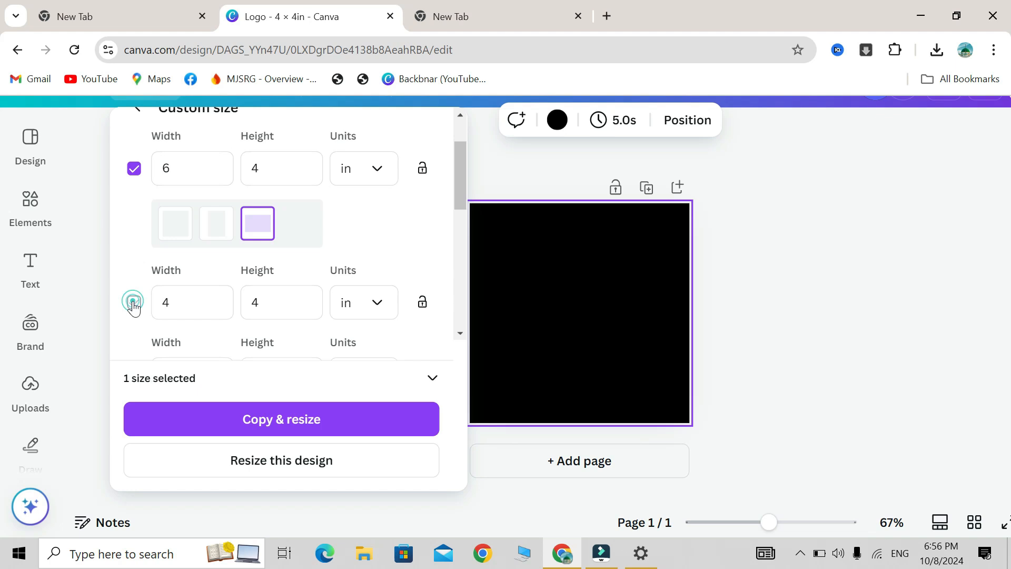
pyautogui.click(298, 466)
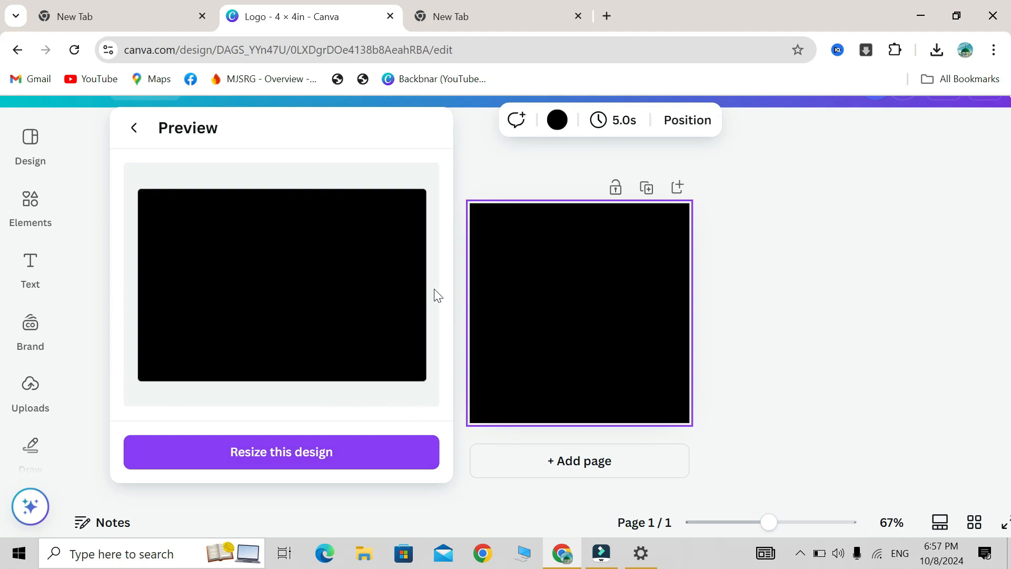
pyautogui.click(273, 454)
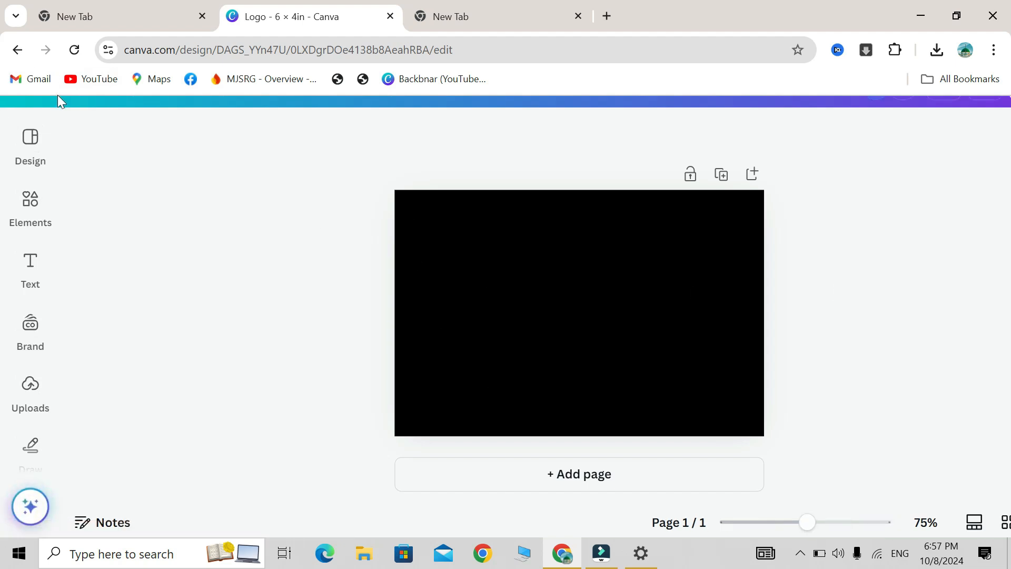
# - Create a resized copy of the design using the 6 × 4 in custom size
pyautogui.click(580, 254)
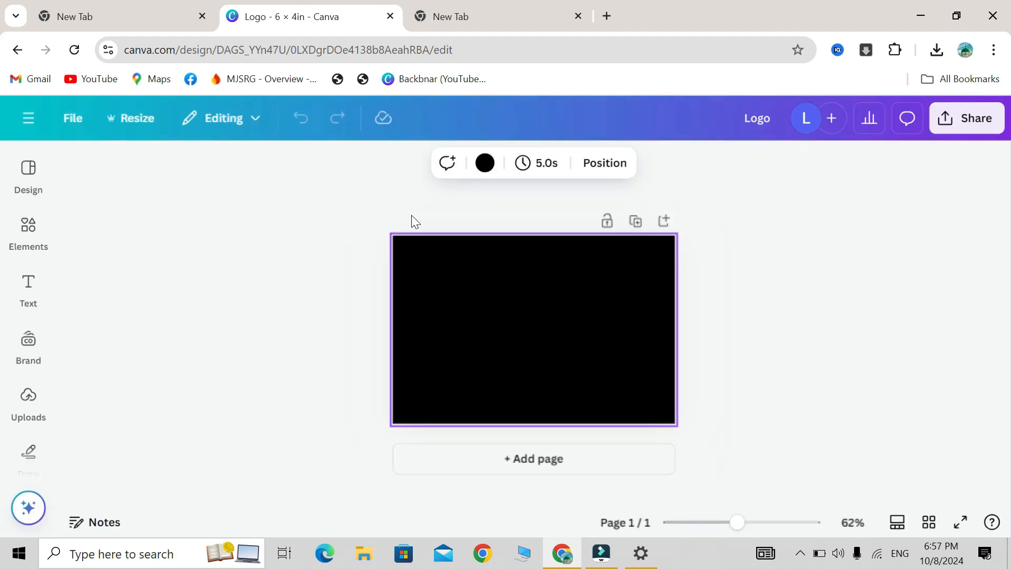
pyautogui.scroll(5, 447, 316)
pyautogui.scroll(-1, 446, 312)
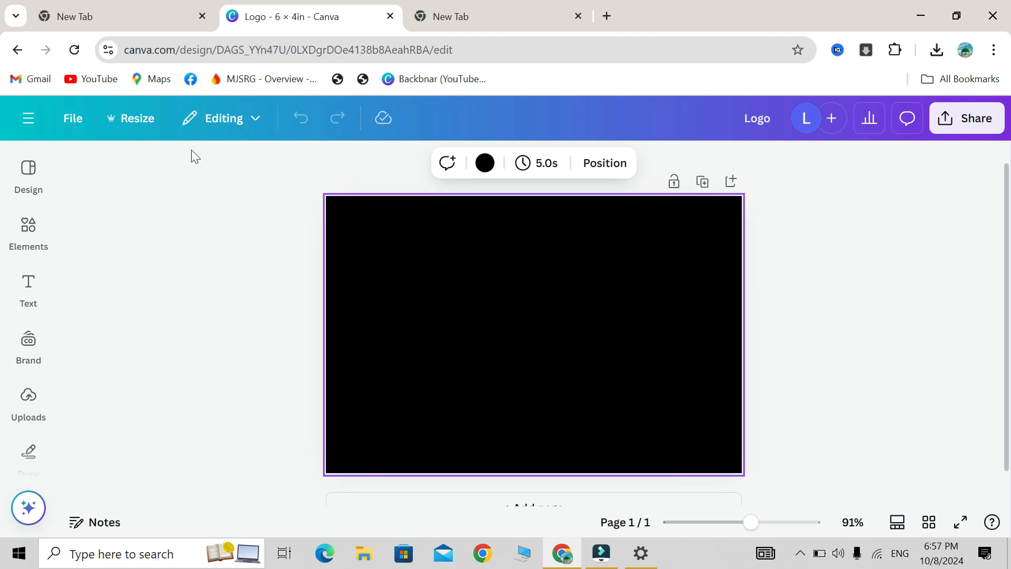
pyautogui.click(138, 131)
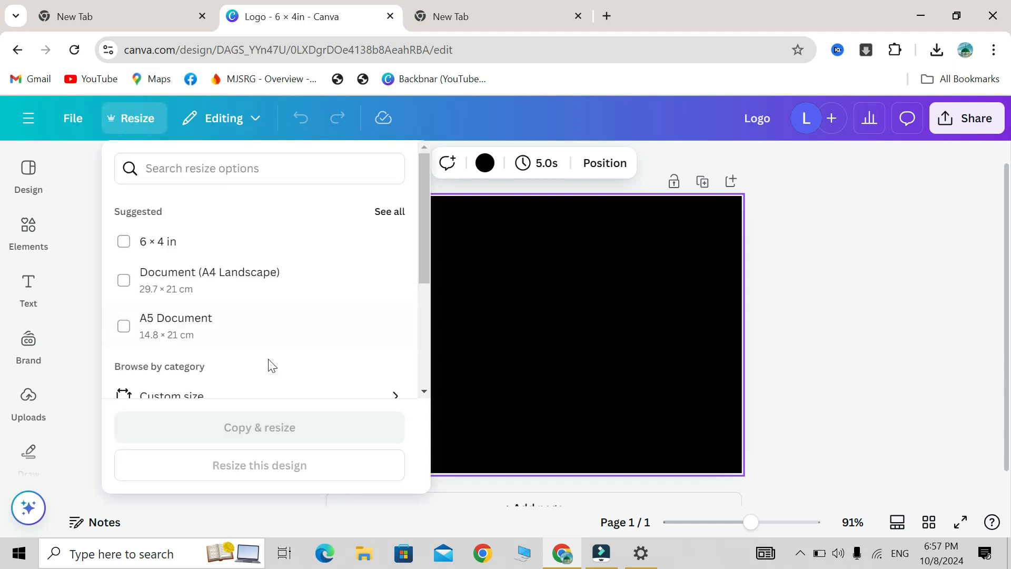
pyautogui.scroll(-1, 267, 375)
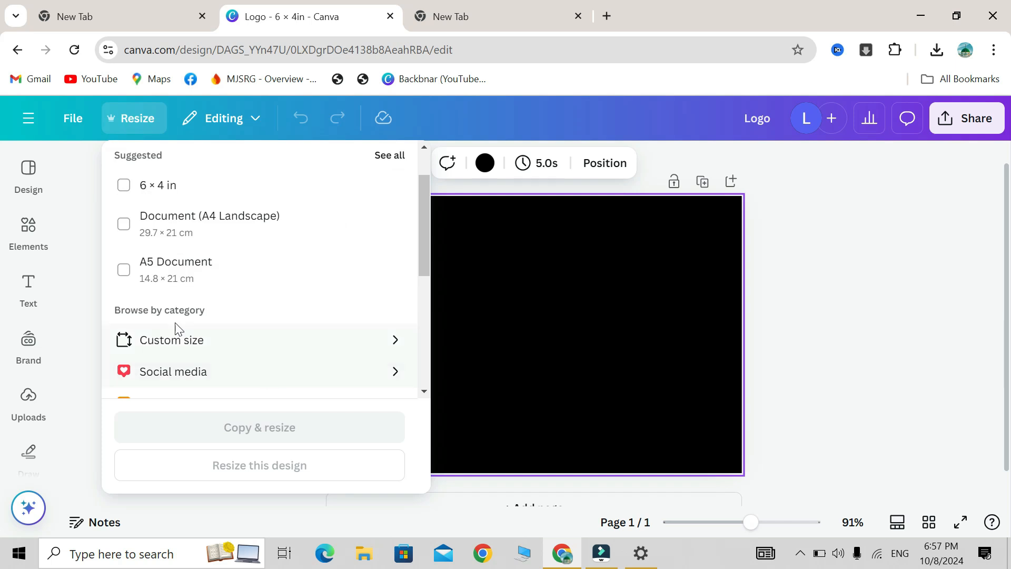
pyautogui.click(175, 344)
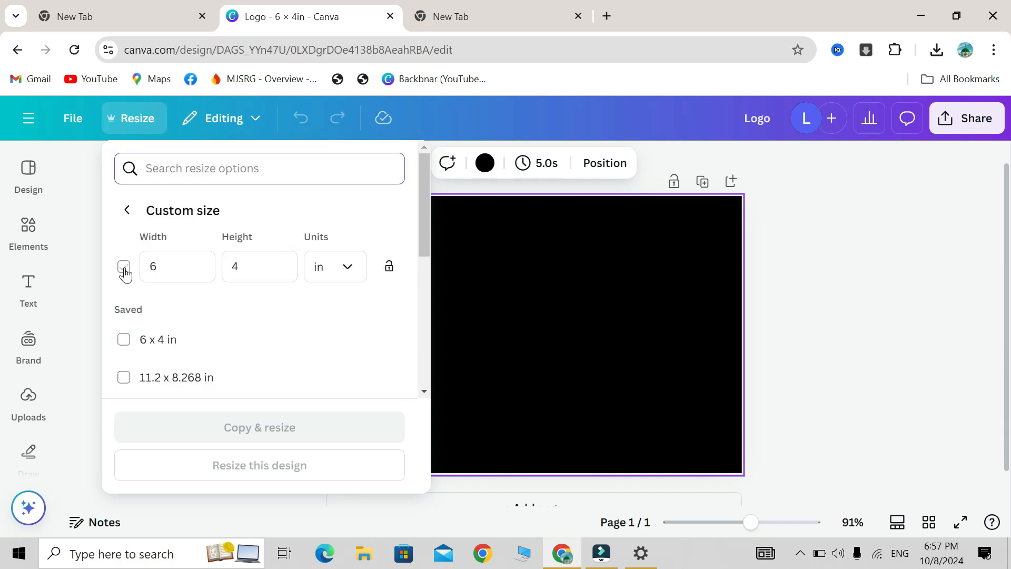
pyautogui.click(123, 268)
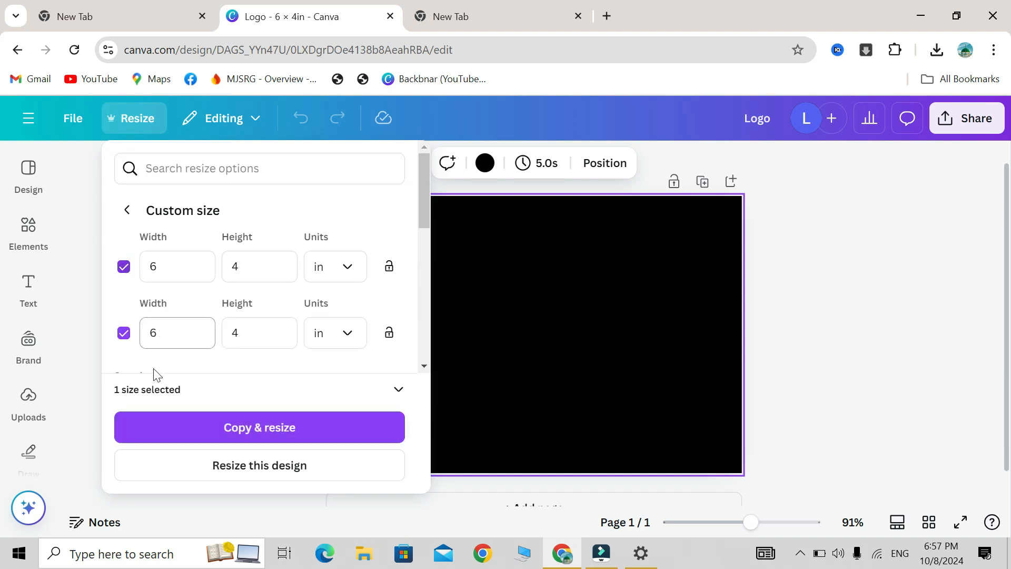
pyautogui.scroll(-1, 174, 272)
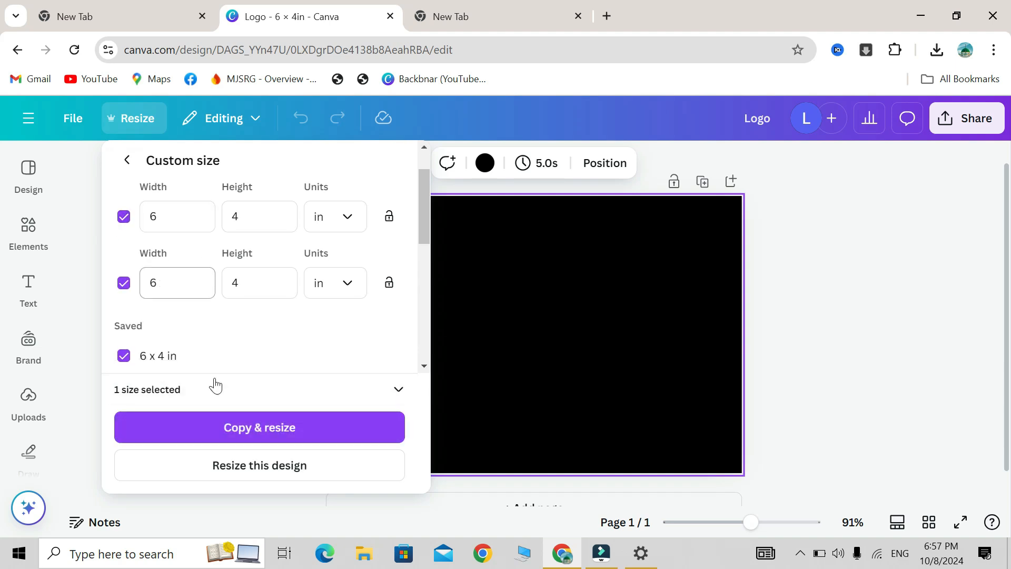
pyautogui.click(124, 286)
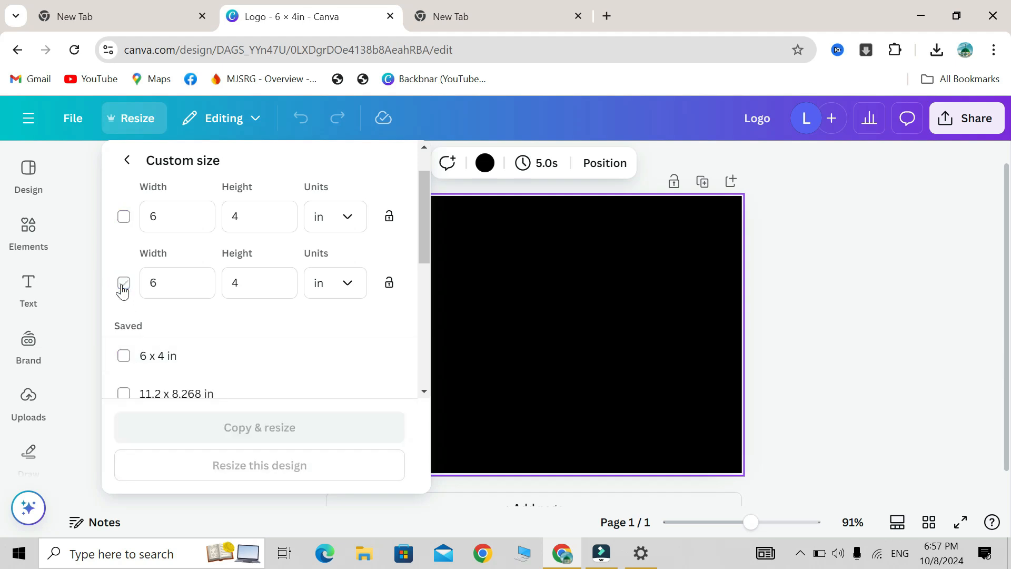
pyautogui.click(125, 216)
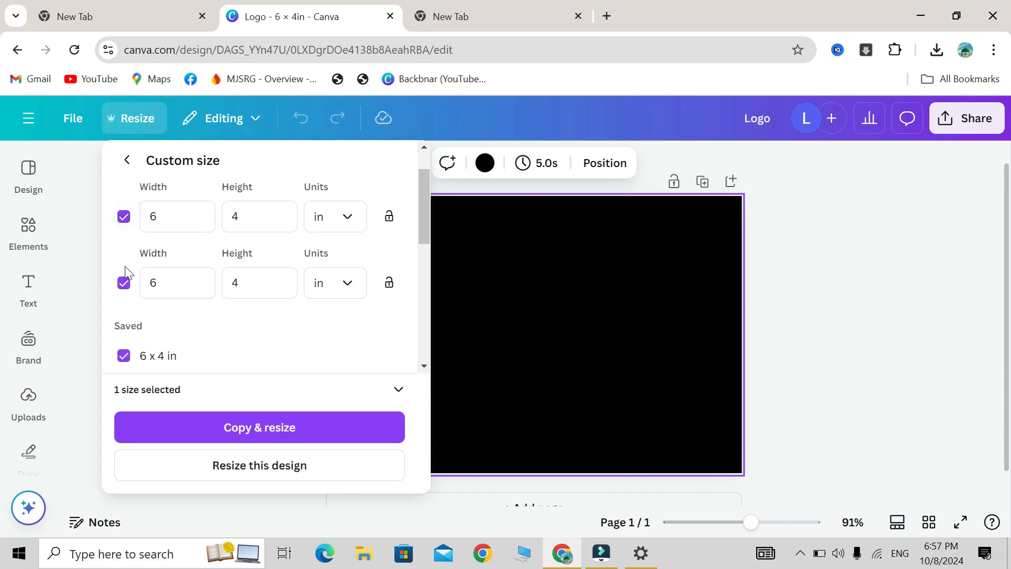
pyautogui.click(124, 355)
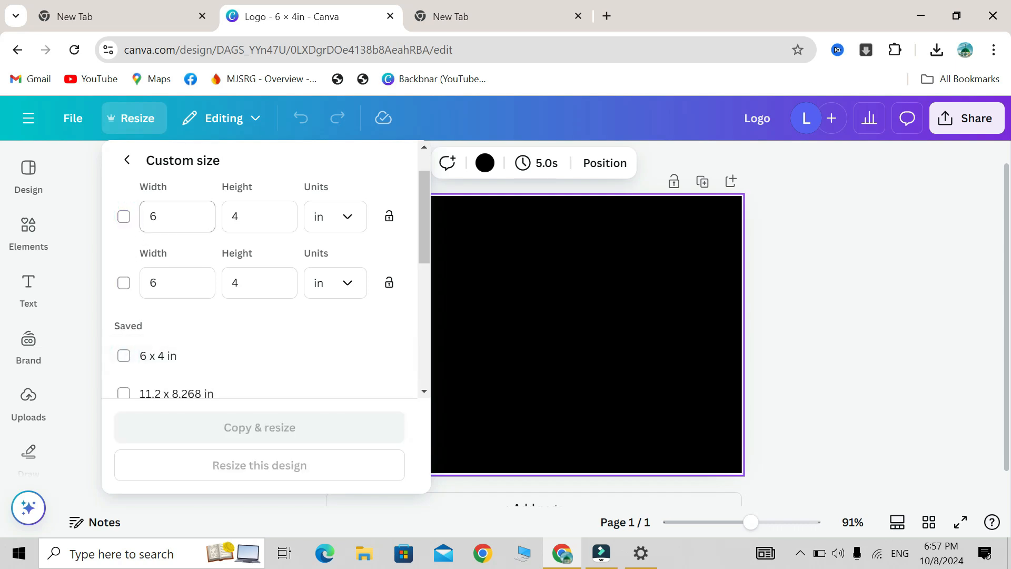
pyautogui.click(124, 217)
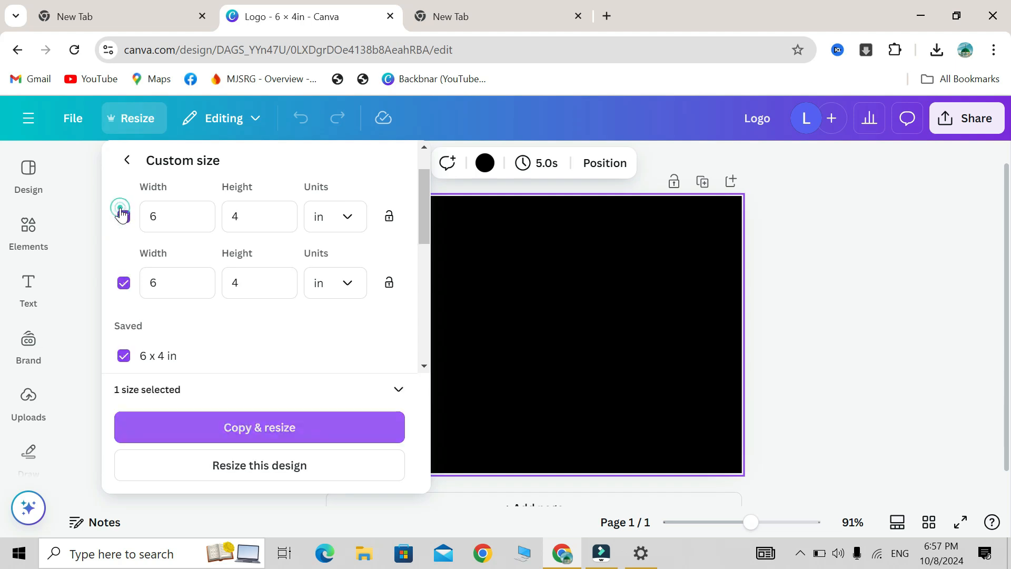
pyautogui.scroll(-3, 388, 320)
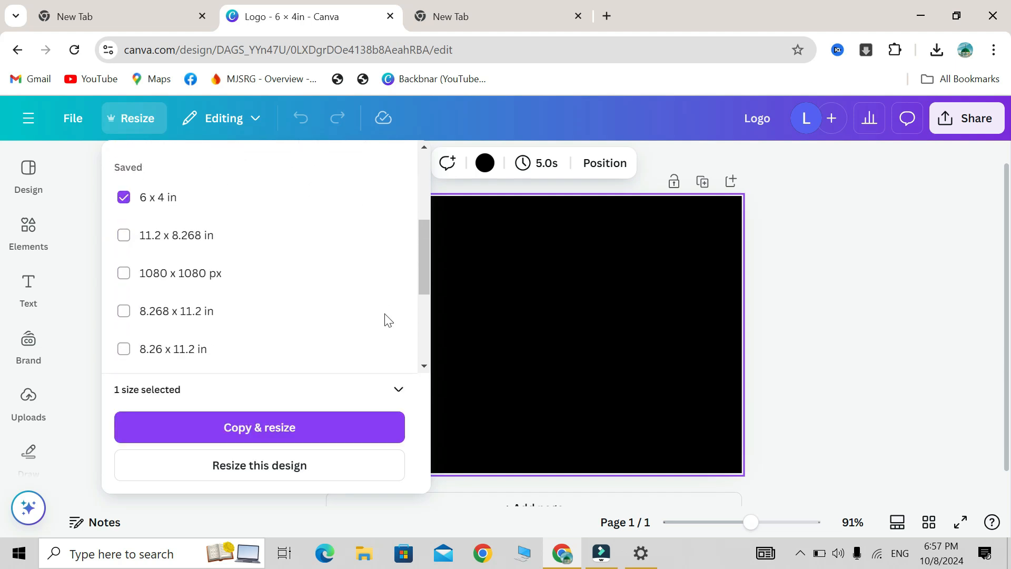
pyautogui.scroll(4, 388, 319)
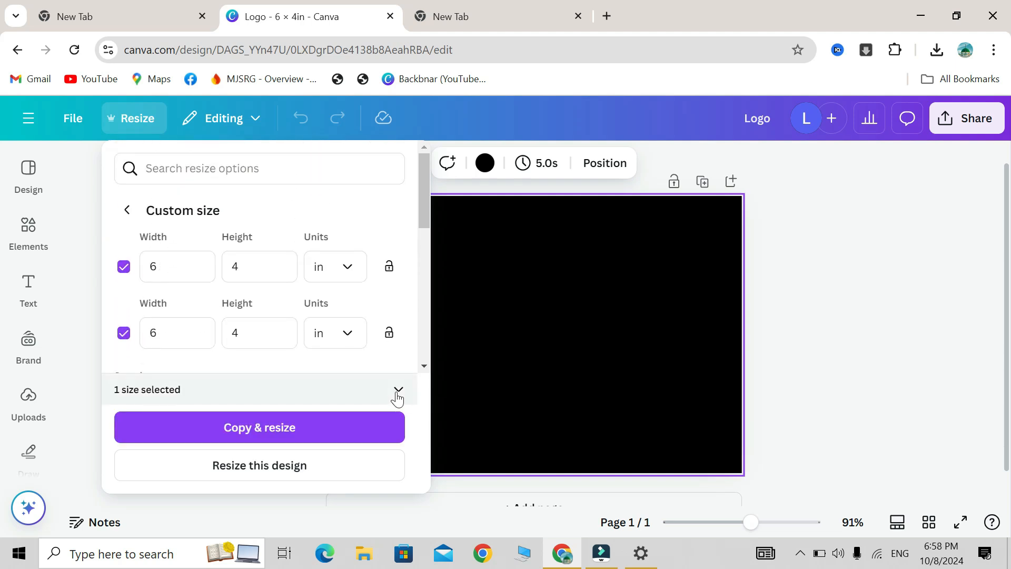
pyautogui.click(275, 441)
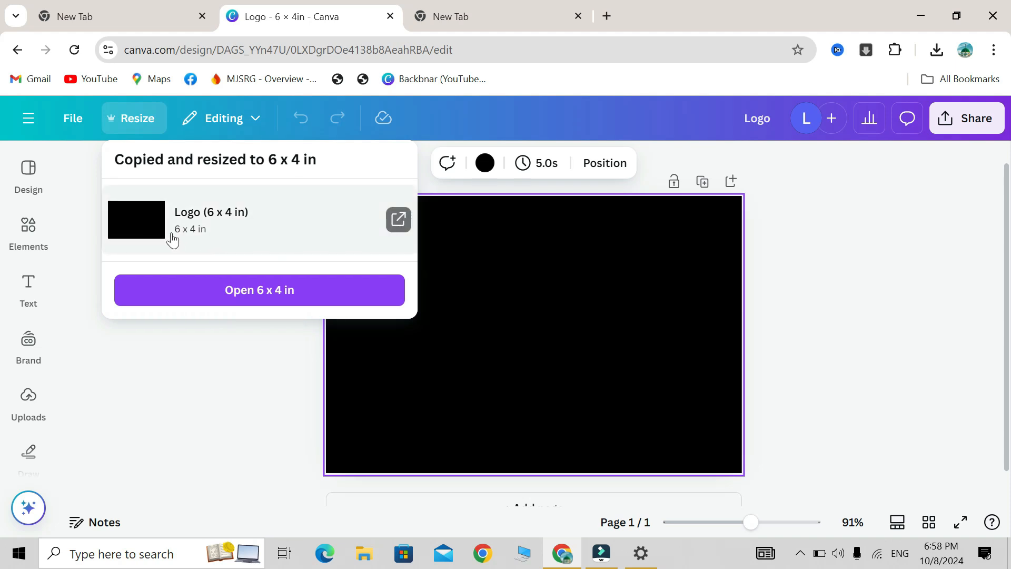
# - Open the 6 × 4 in copy to compare it with the original, and close the copy and the resize options
pyautogui.click(406, 225)
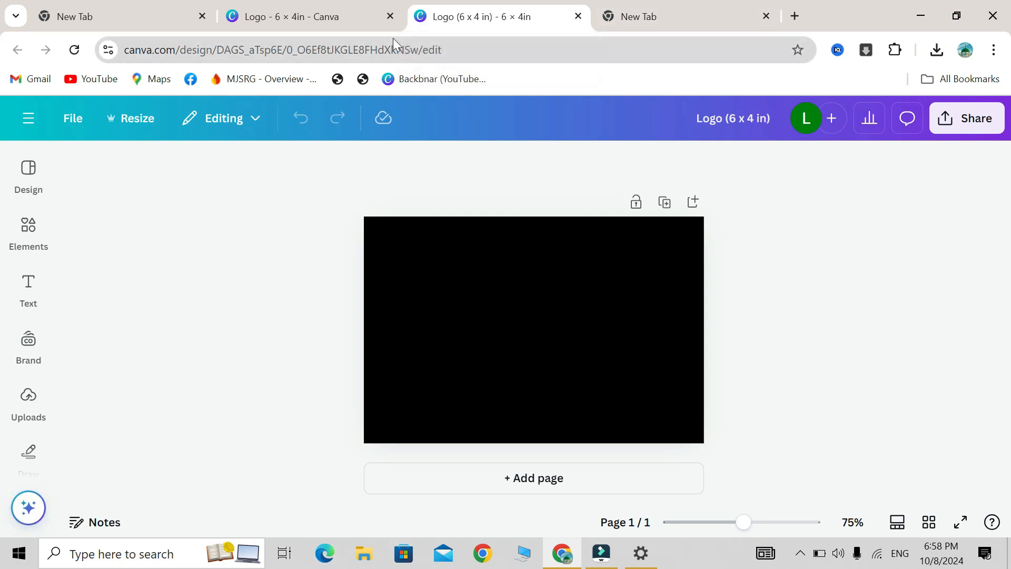
pyautogui.click(374, 21)
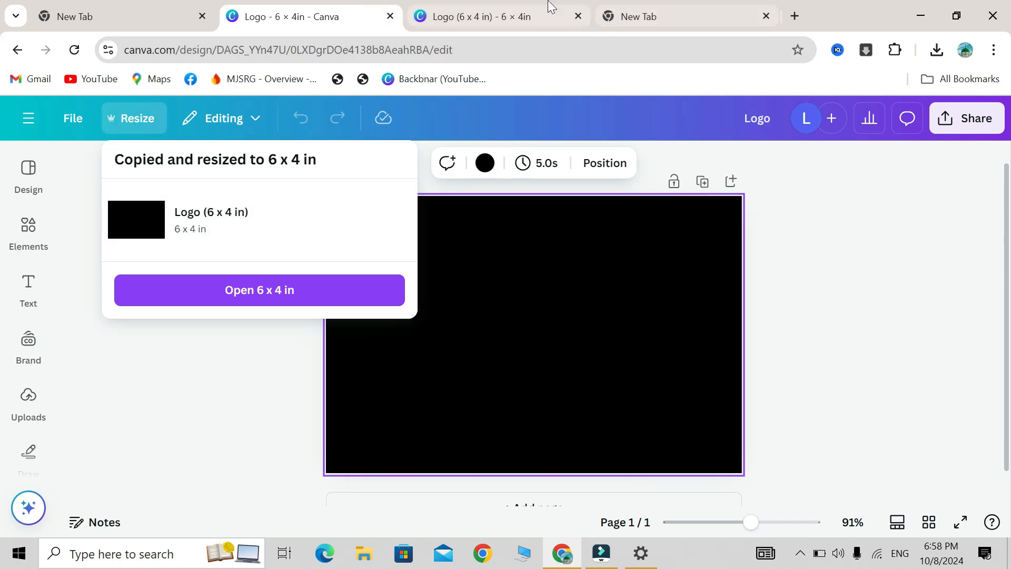
pyautogui.click(519, 11)
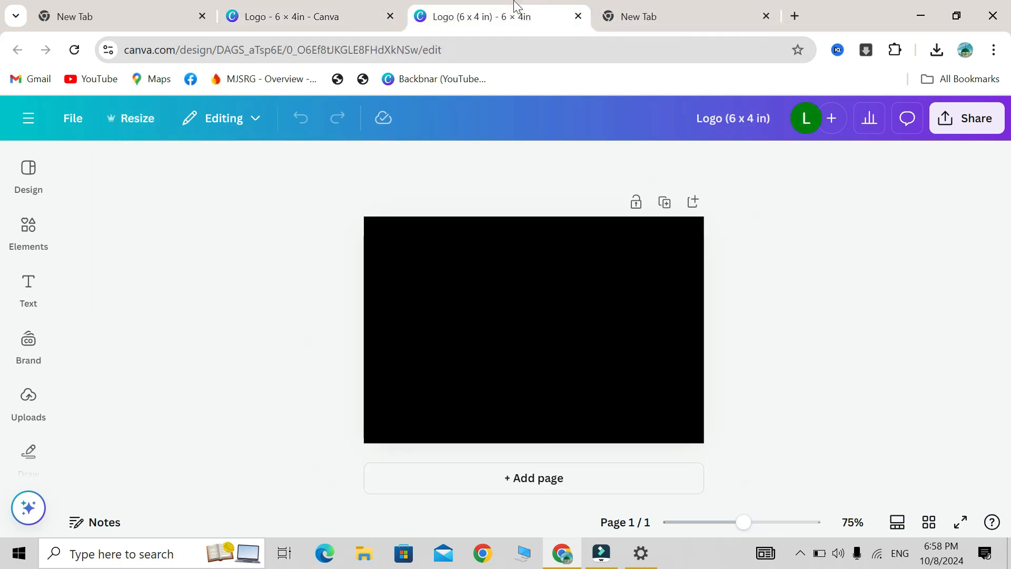
pyautogui.click(578, 16)
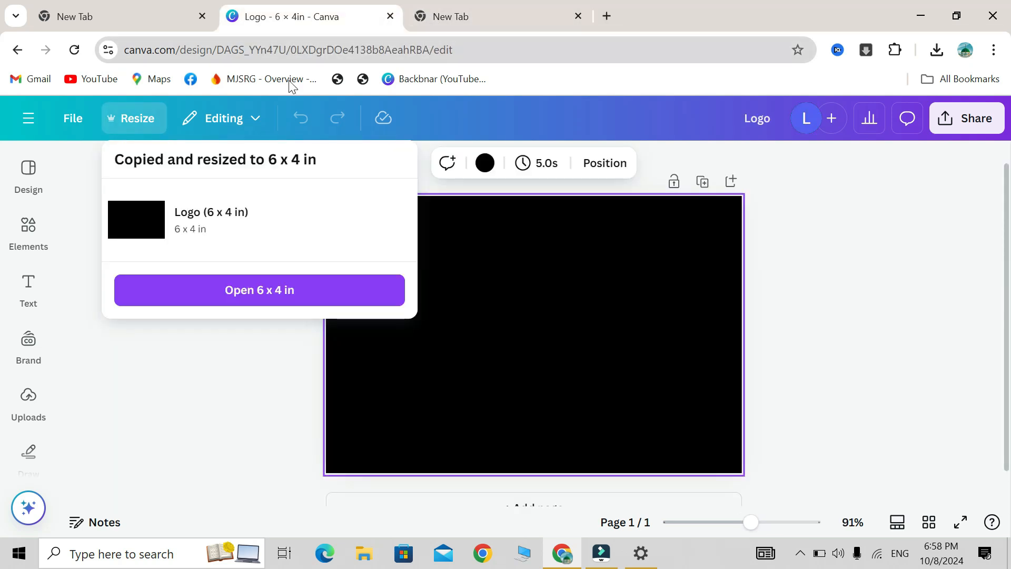
pyautogui.click(279, 383)
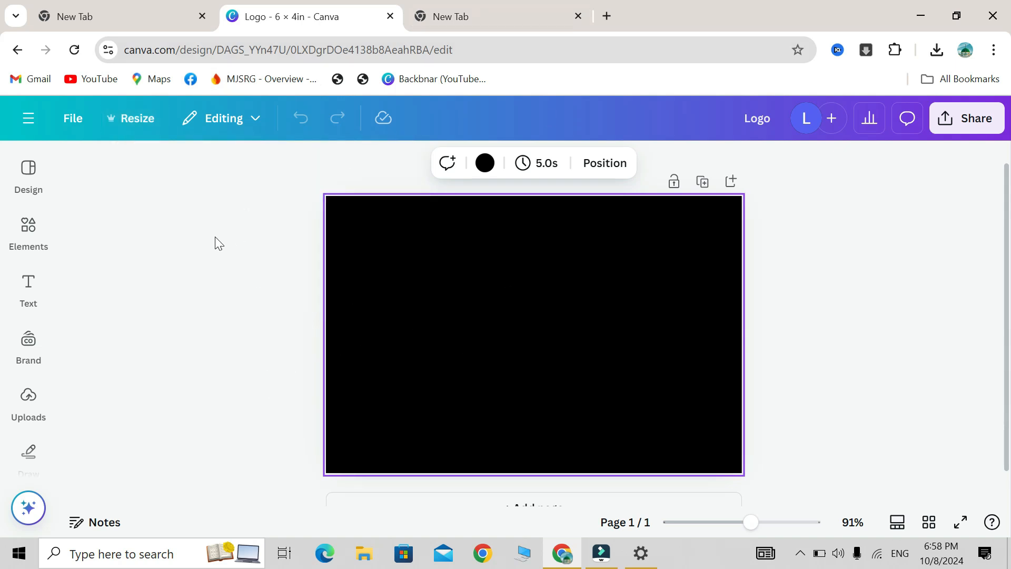
# - Show the template library for the 6 × 4 in design and close the main menu with the recent designs
pyautogui.click(31, 115)
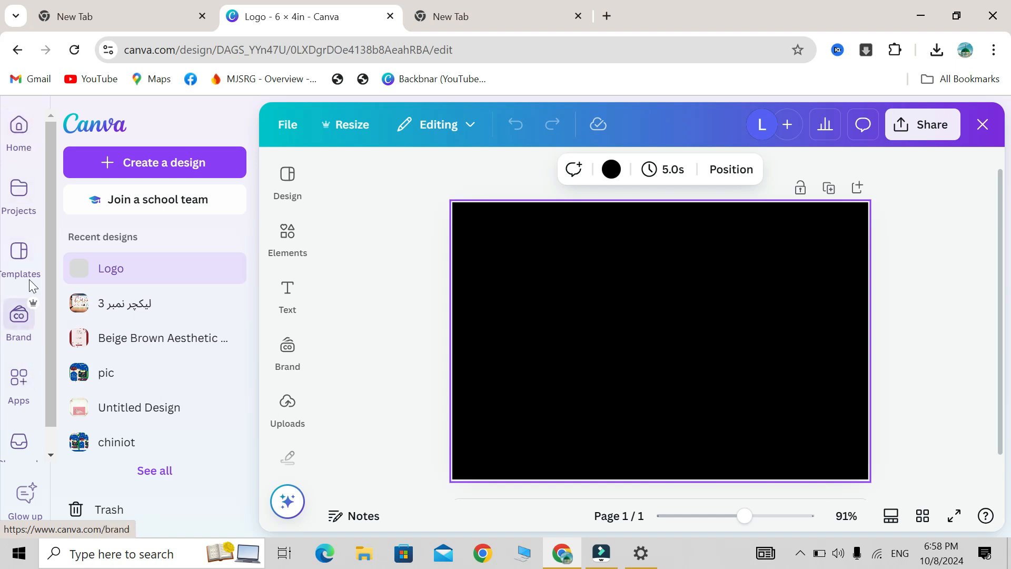
pyautogui.click(300, 185)
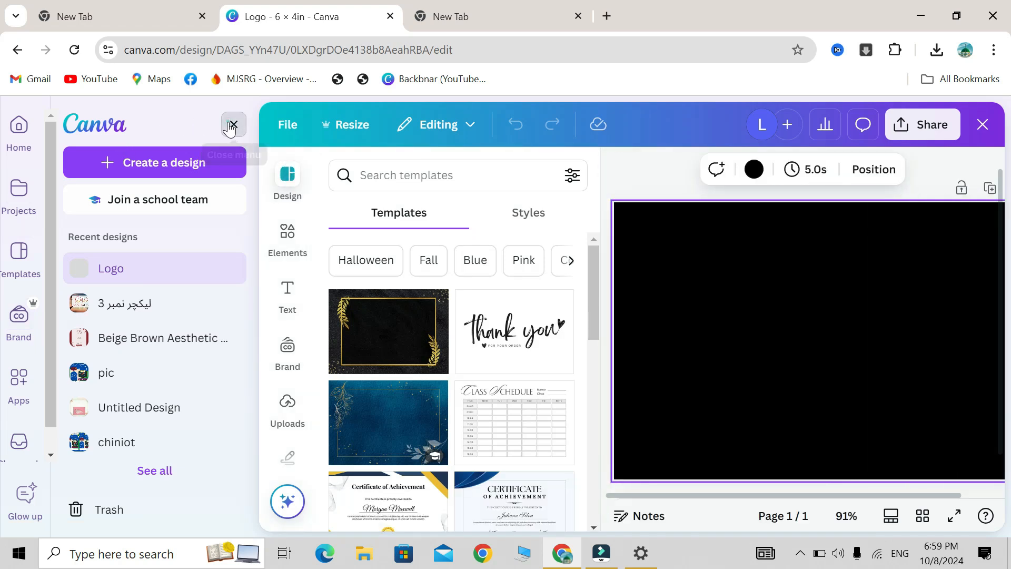
pyautogui.click(230, 124)
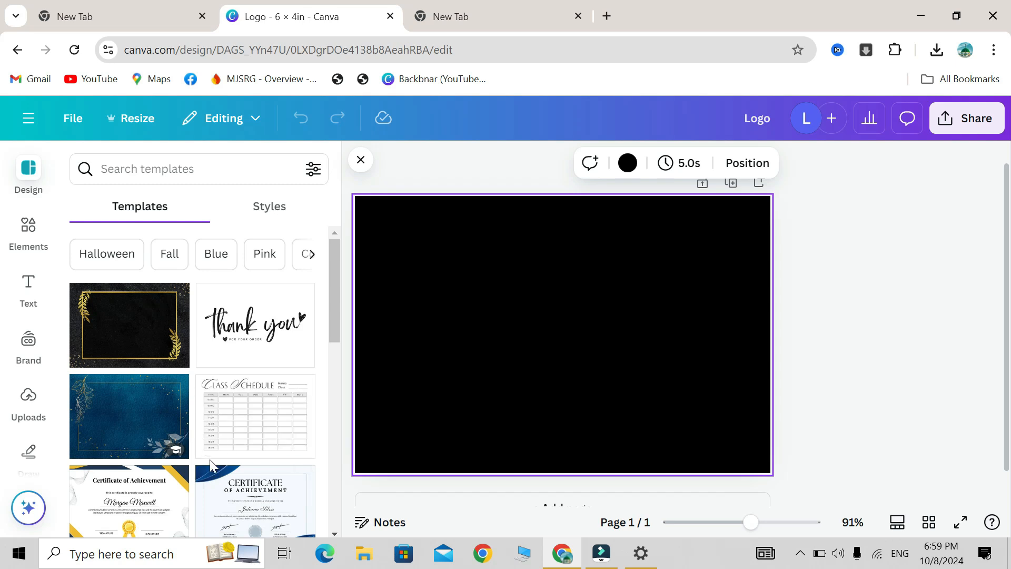
# - Browse the templates and apply the Gold and Classy Appreciation Certificate template to the black page
pyautogui.scroll(-8, 209, 459)
pyautogui.scroll(5, 210, 459)
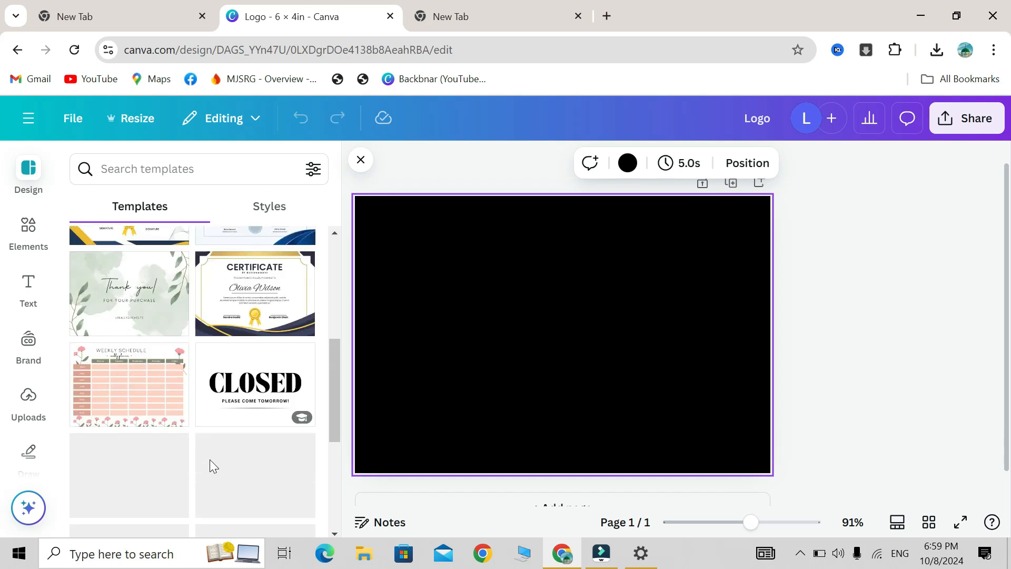
pyautogui.scroll(1, 232, 298)
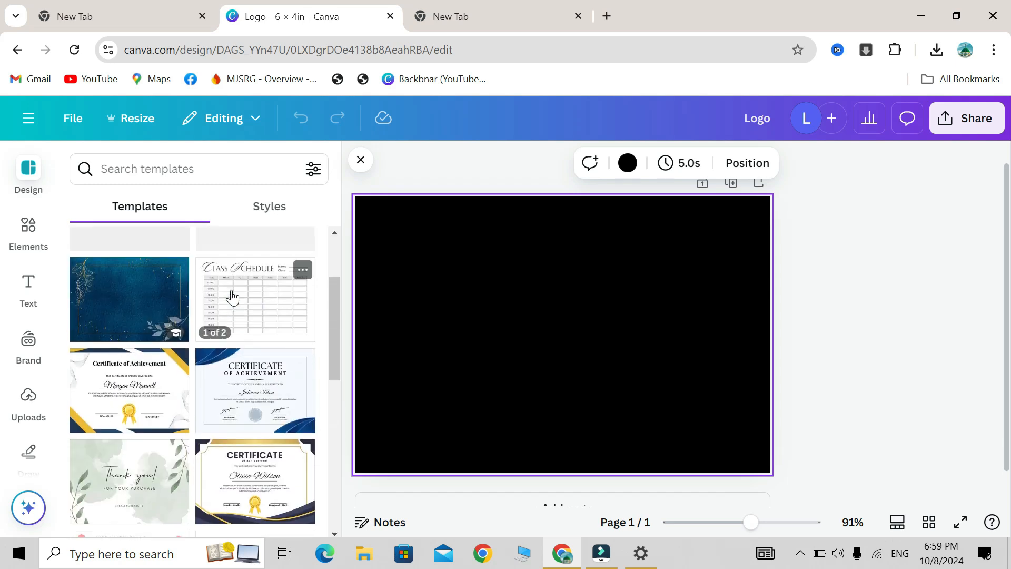
pyautogui.scroll(-2, 241, 449)
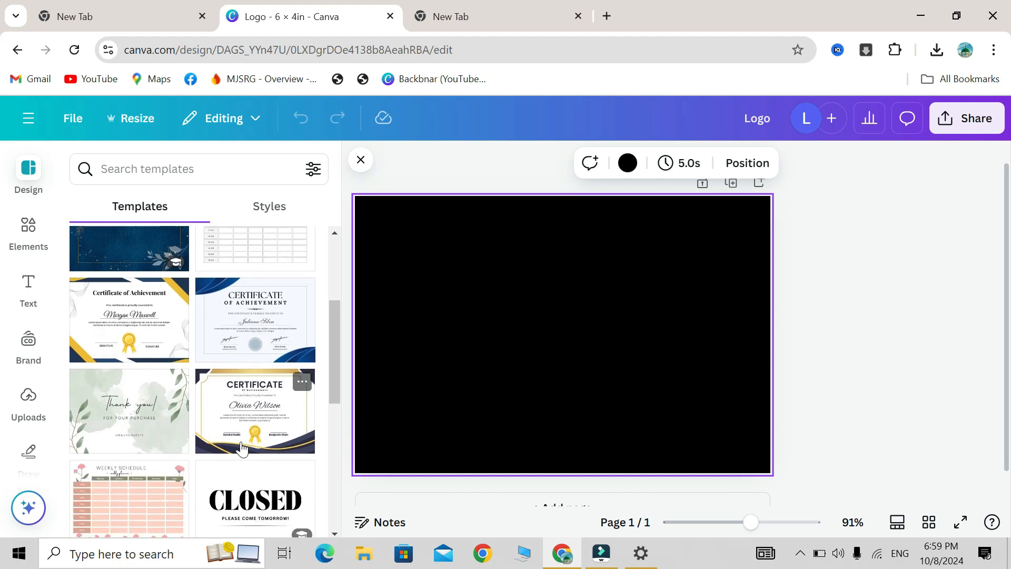
pyautogui.scroll(-4, 242, 422)
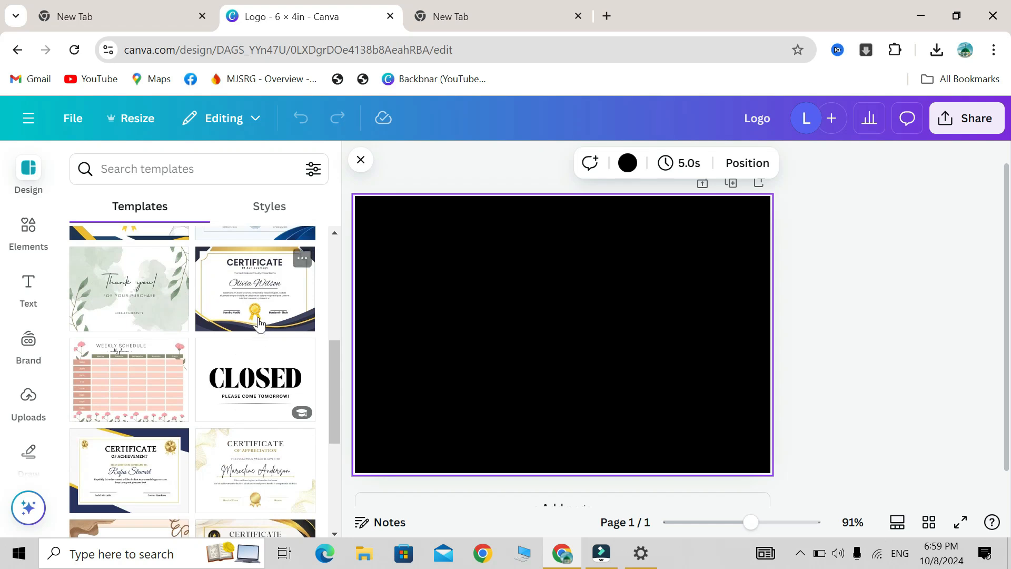
pyautogui.scroll(15, 259, 320)
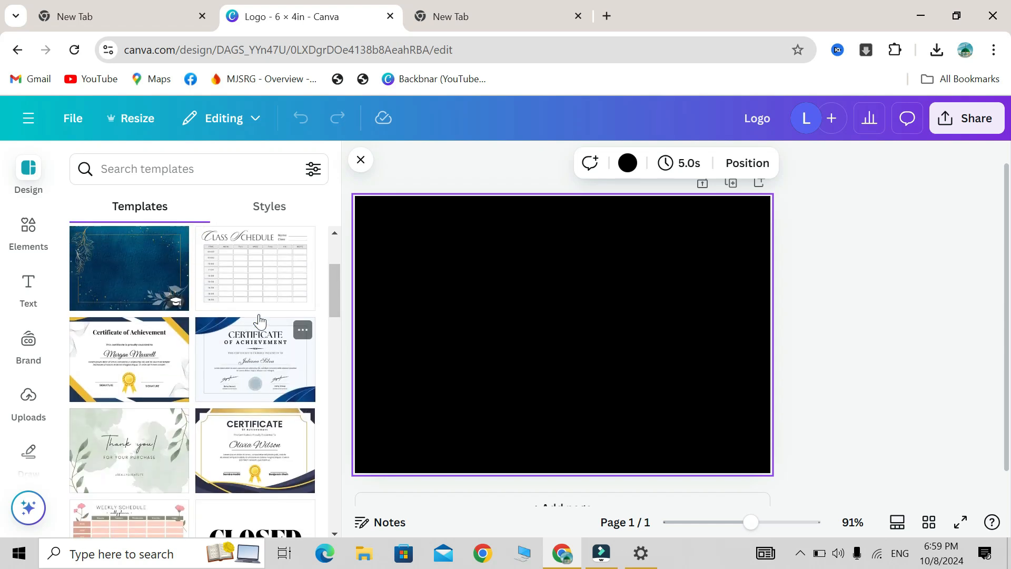
pyautogui.scroll(-4, 217, 345)
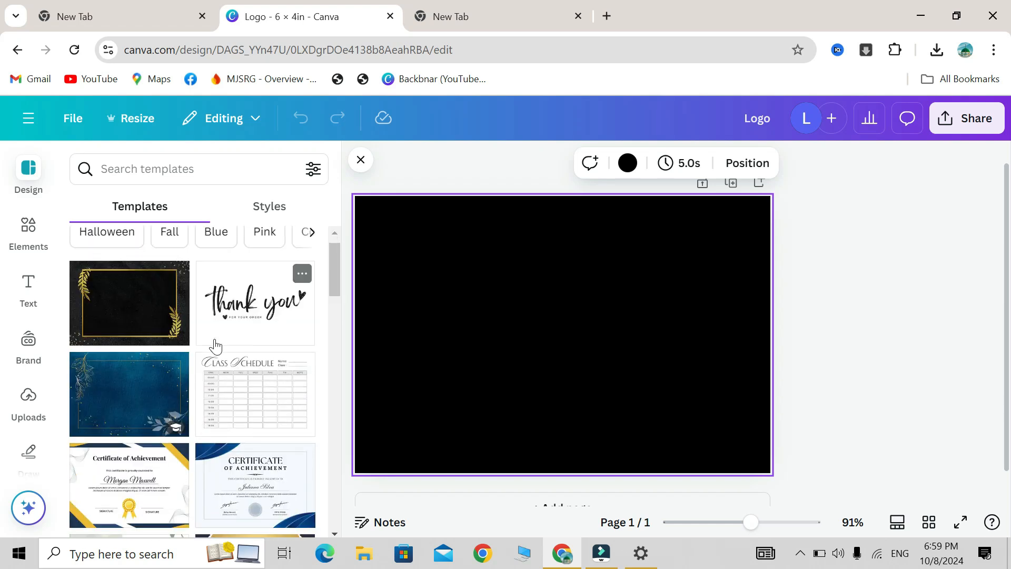
pyautogui.scroll(-3, 215, 346)
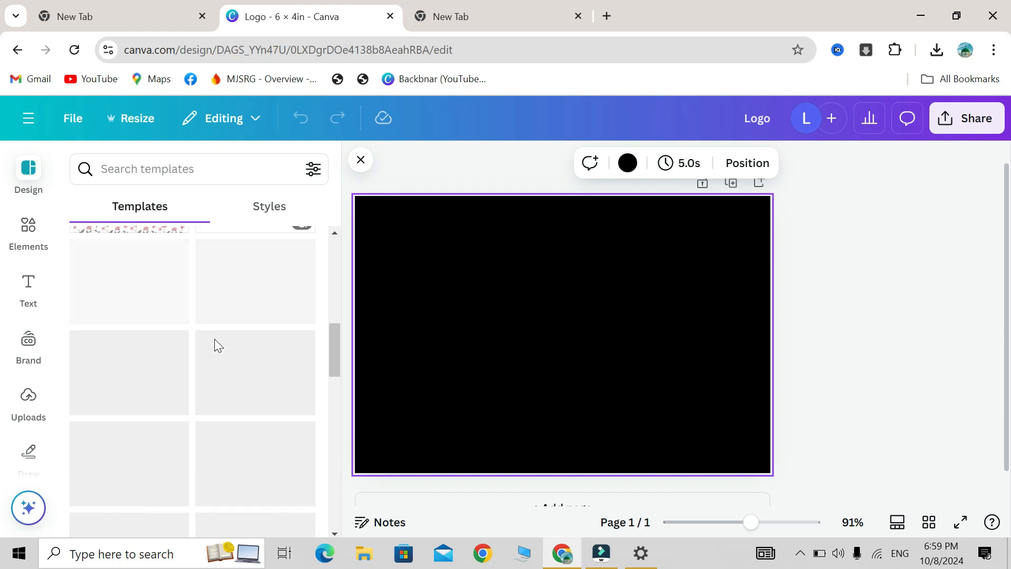
pyautogui.scroll(-3, 215, 345)
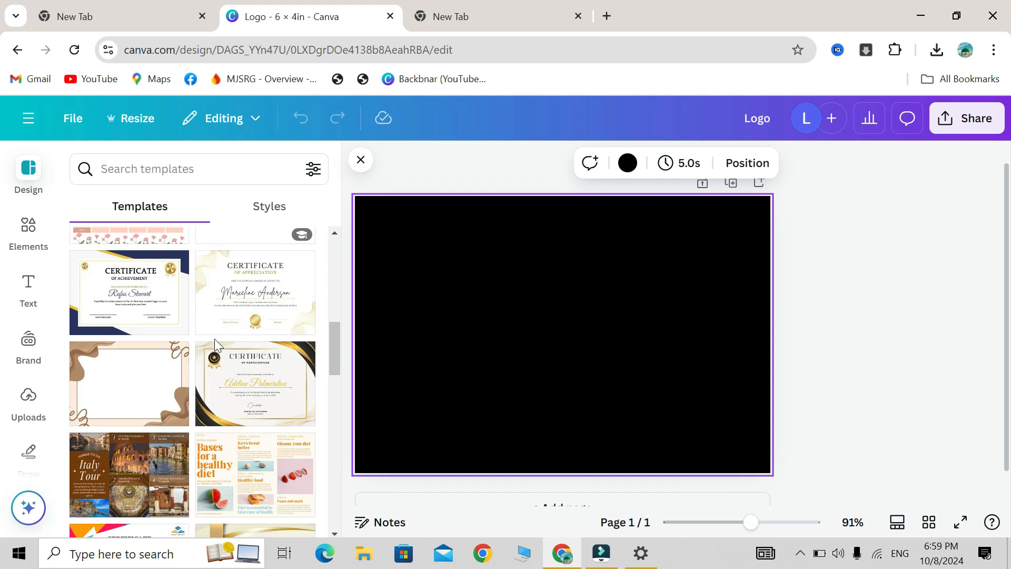
pyautogui.scroll(-4, 214, 340)
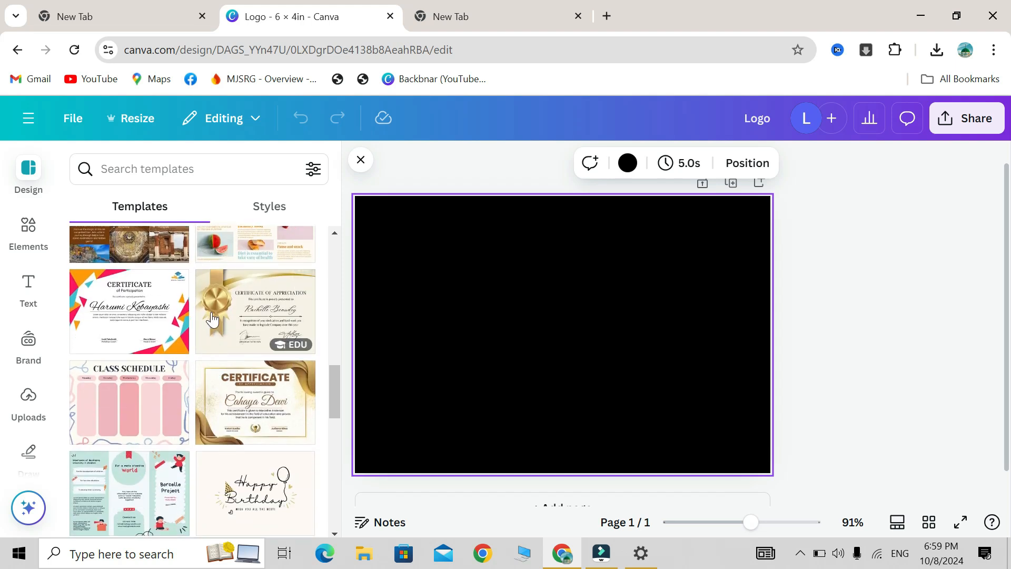
pyautogui.click(216, 316)
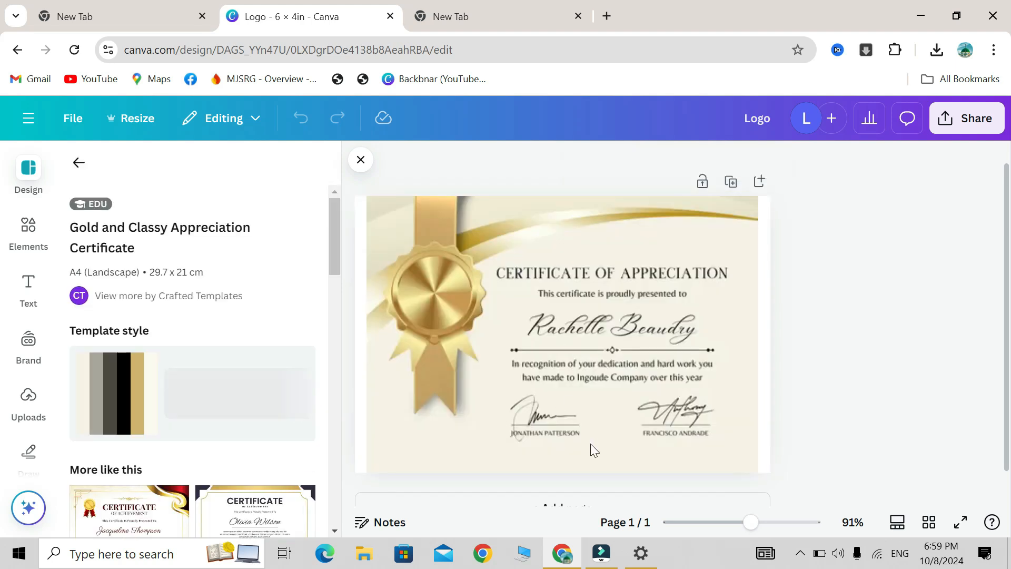
# - Select the recipient name text on the certificate and examine it up close
pyautogui.click(598, 300)
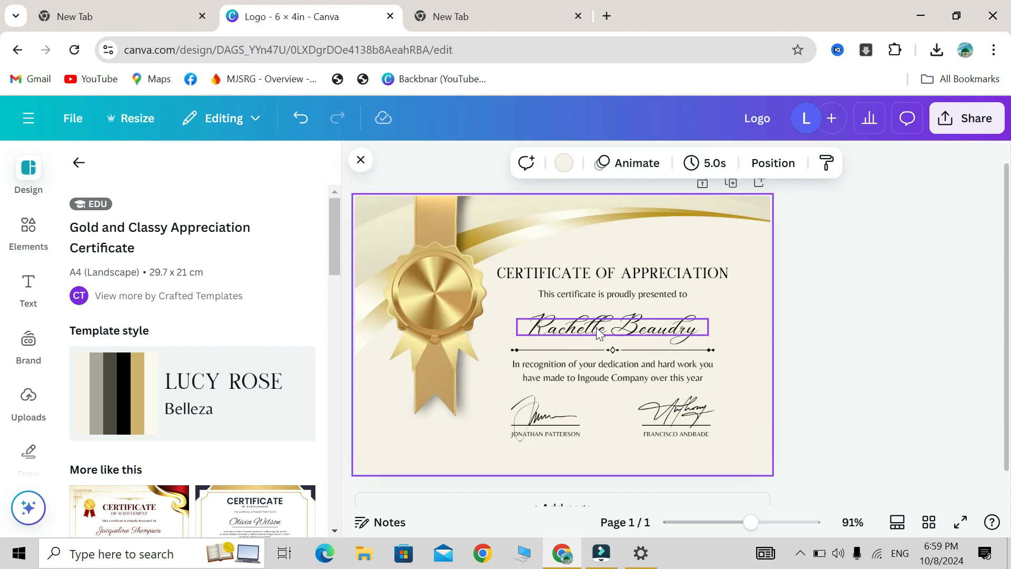
pyautogui.click(568, 336)
pyautogui.scroll(3, 566, 331)
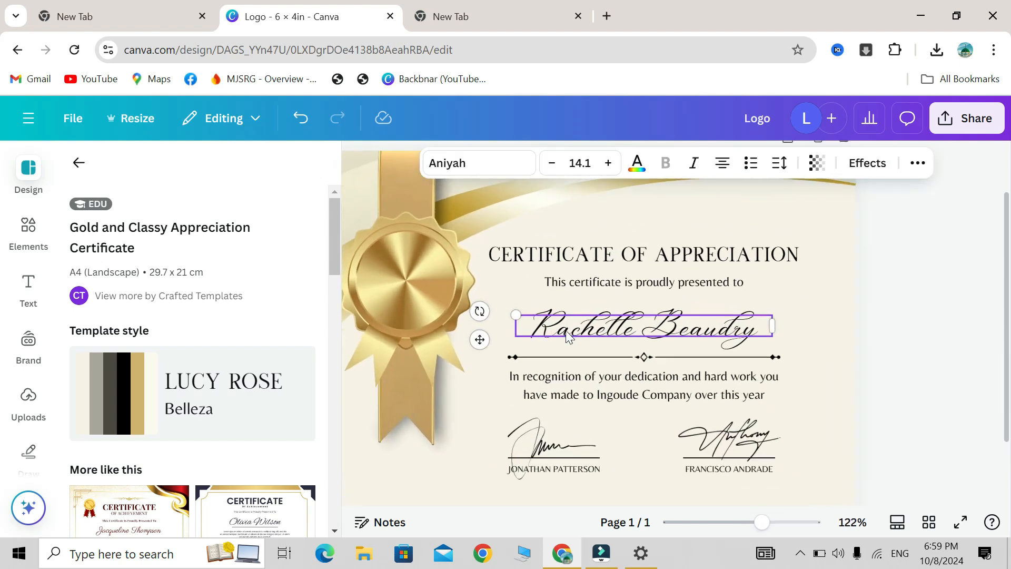
pyautogui.scroll(-3, 565, 330)
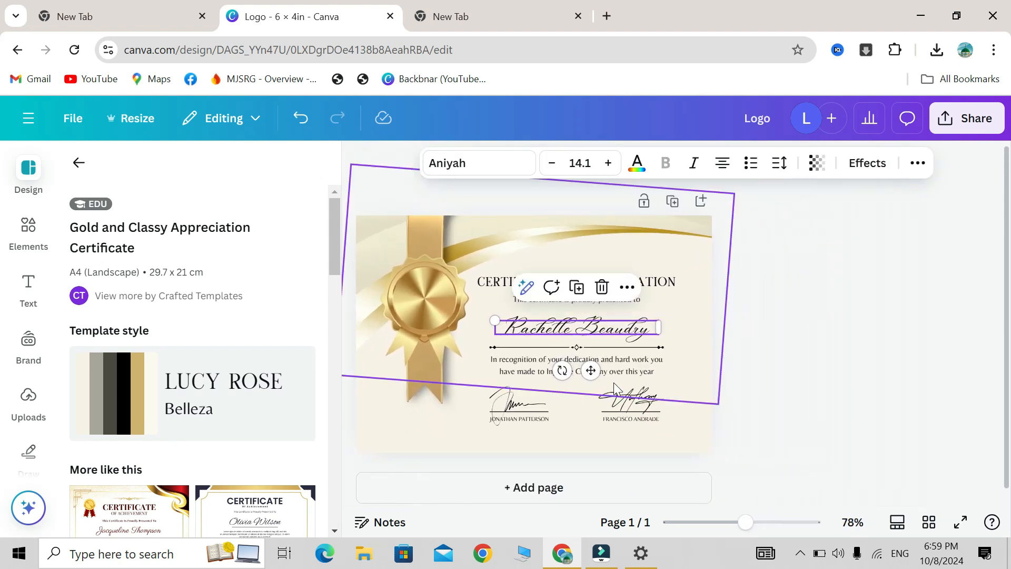
# - Add a blank second page and search the elements for "certificate"
pyautogui.click(538, 504)
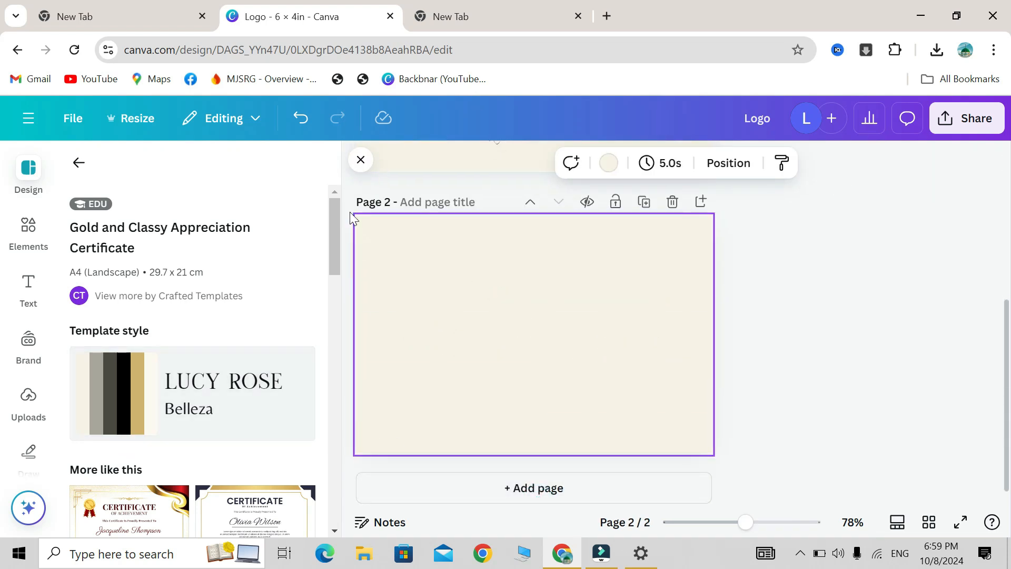
pyautogui.click(29, 236)
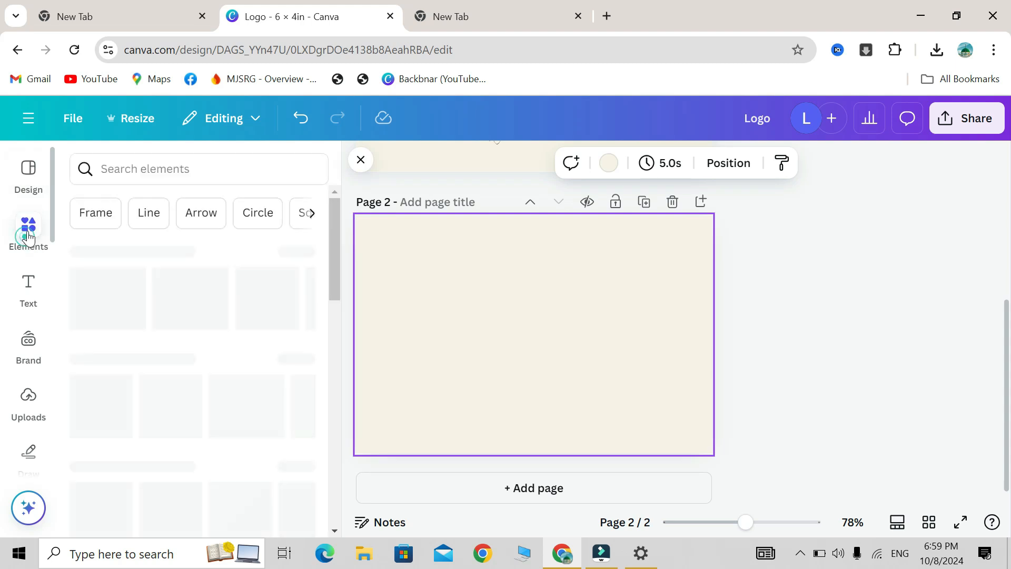
pyautogui.click(126, 164)
pyautogui.write('cert')
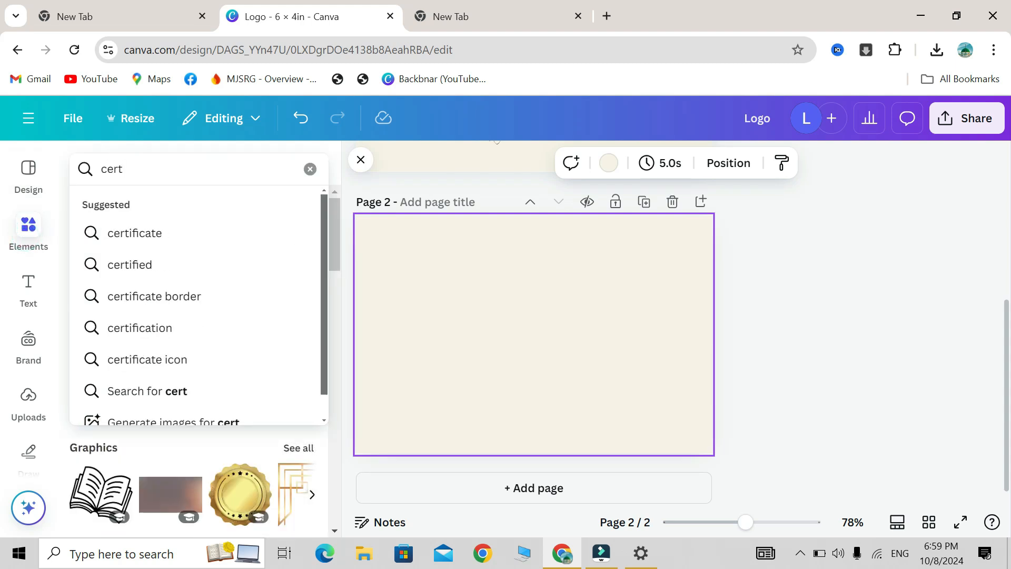
pyautogui.click(137, 235)
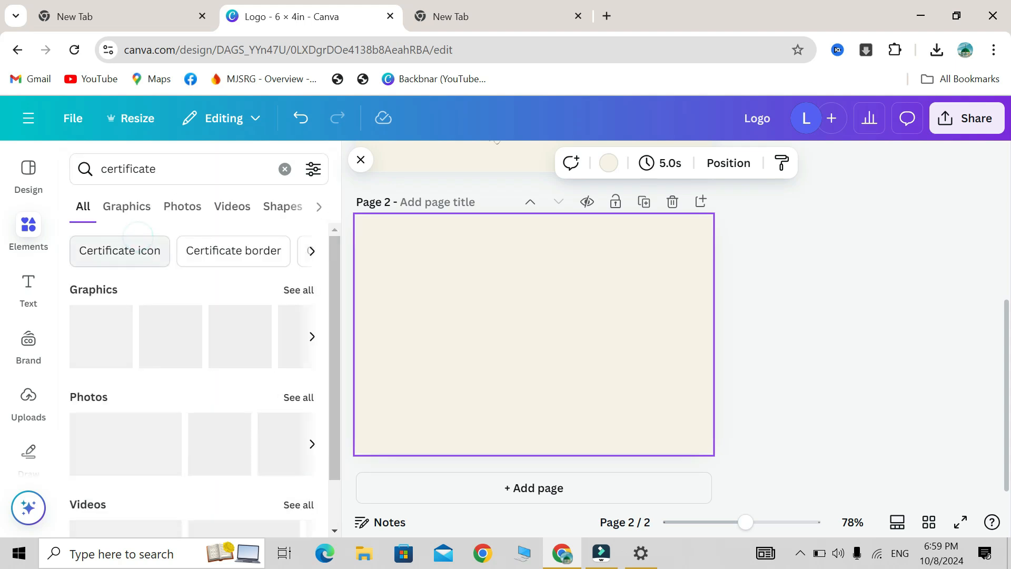
# - Refine the elements search to "certificate elements" and browse all matching graphics
pyautogui.click(205, 167)
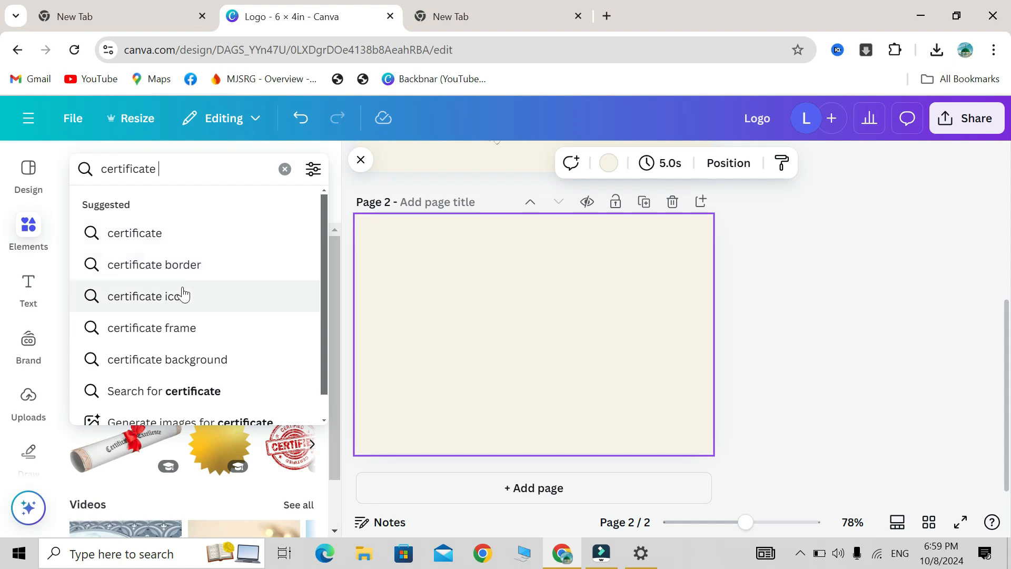
pyautogui.write('e')
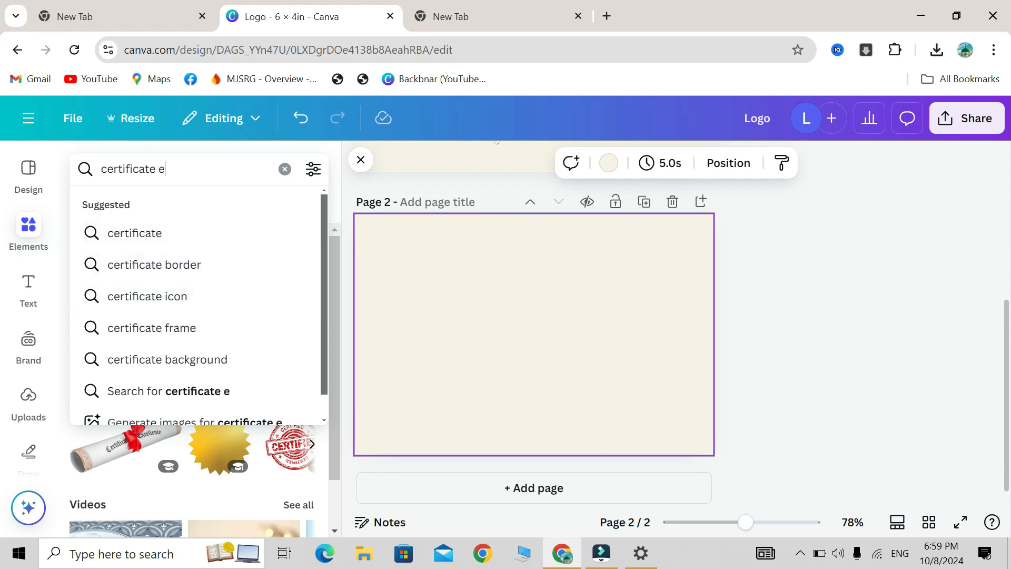
pyautogui.write('lem')
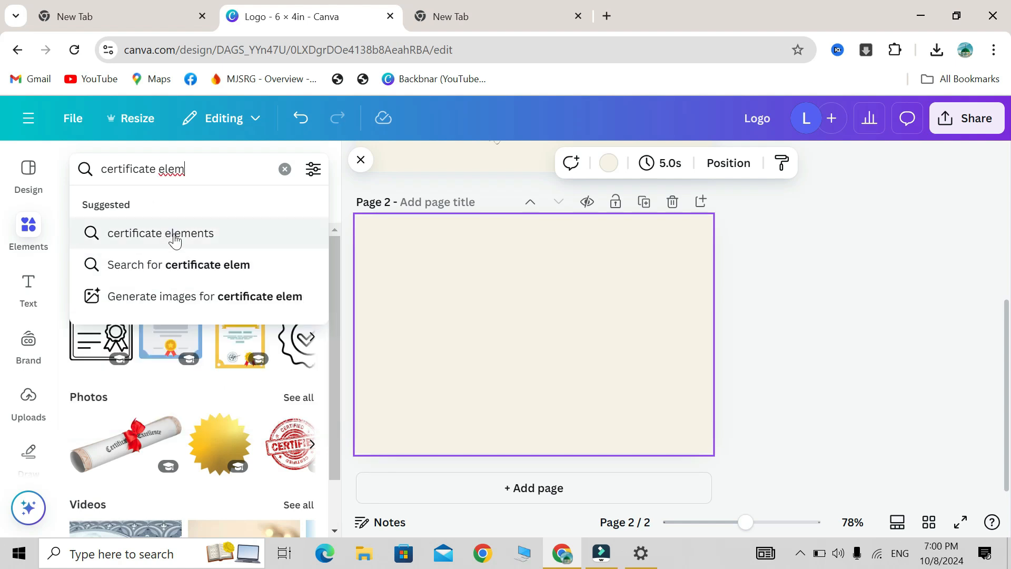
pyautogui.click(174, 233)
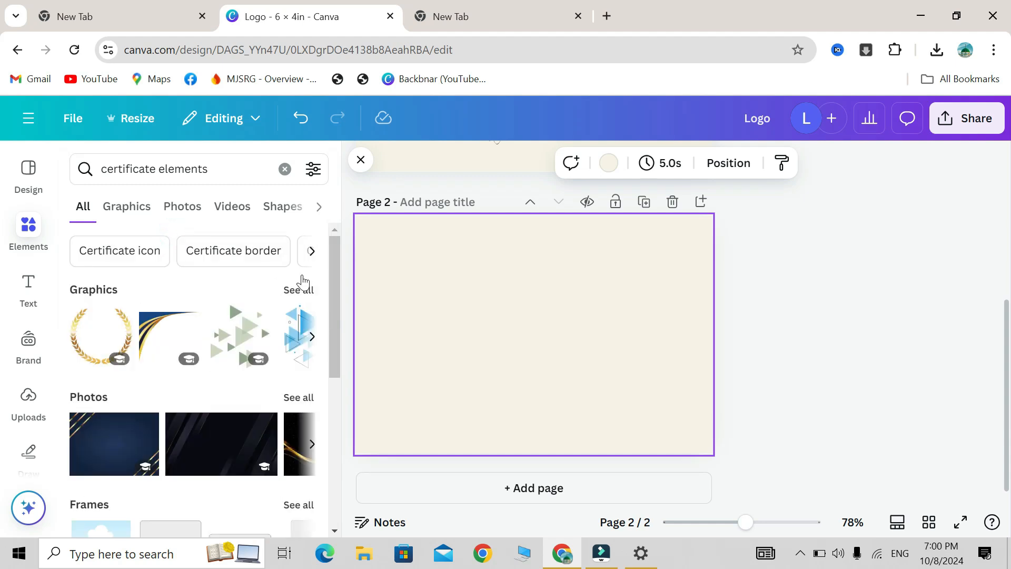
pyautogui.click(302, 291)
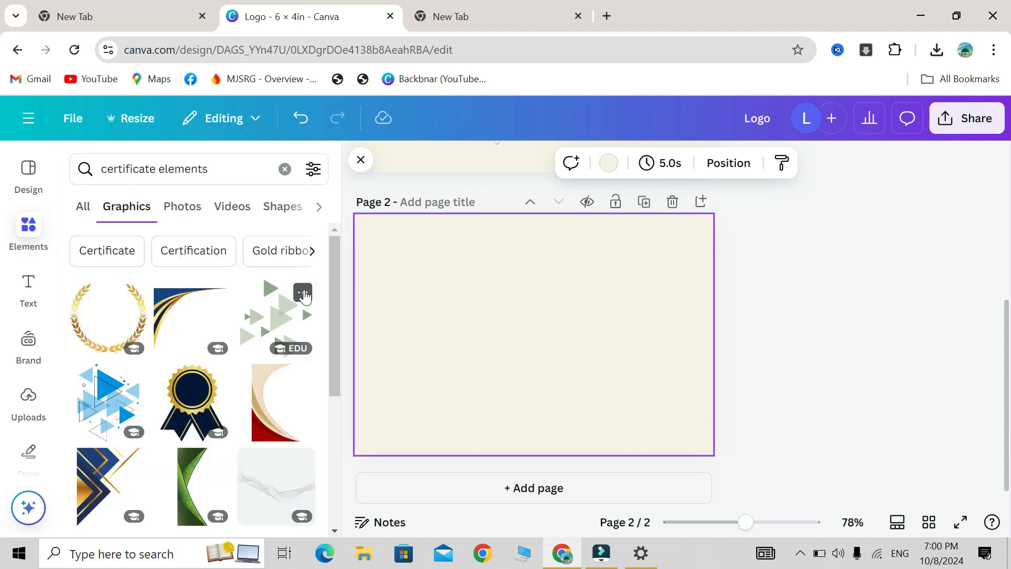
pyautogui.scroll(-4, 95, 458)
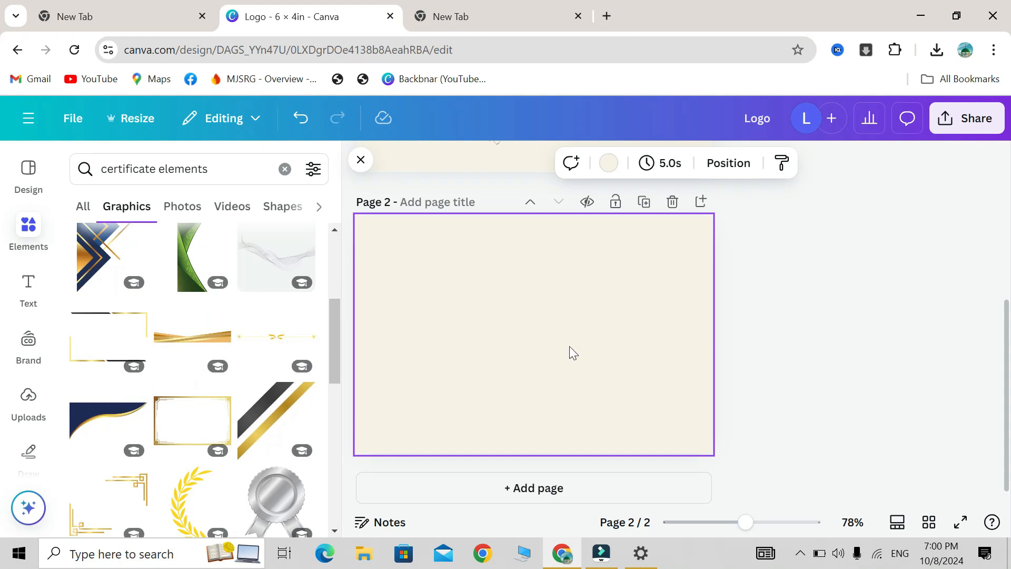
# - Try moving the gold wave graphic on the page 1 certificate and undo the move
pyautogui.scroll(5, 566, 352)
pyautogui.moveTo(375, 311); pyautogui.dragTo(442, 445)
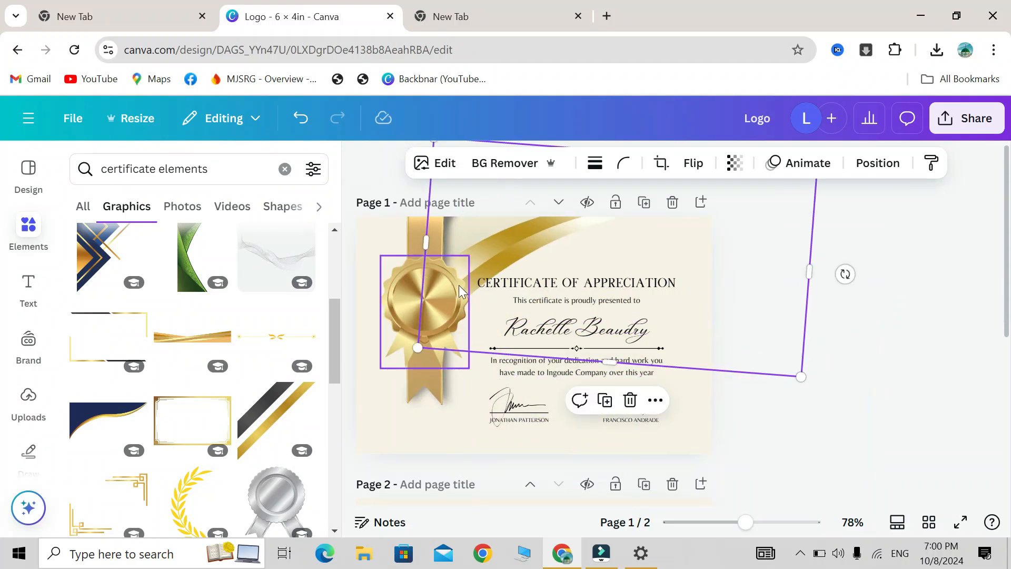
pyautogui.hotkey('ctrl', 'z')
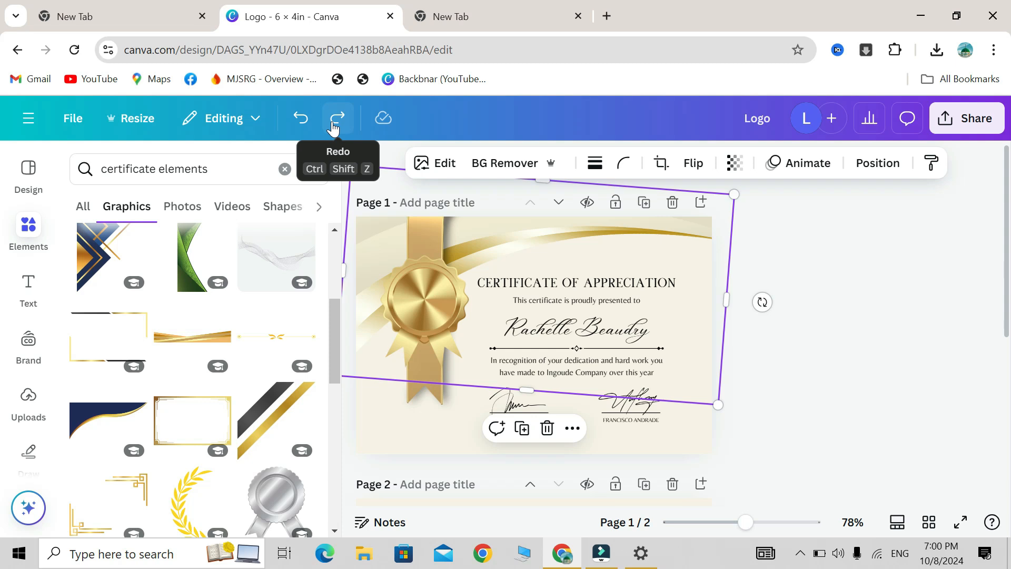
# - Set the background color of page 2 to black from the document colors
pyautogui.scroll(-5, 428, 403)
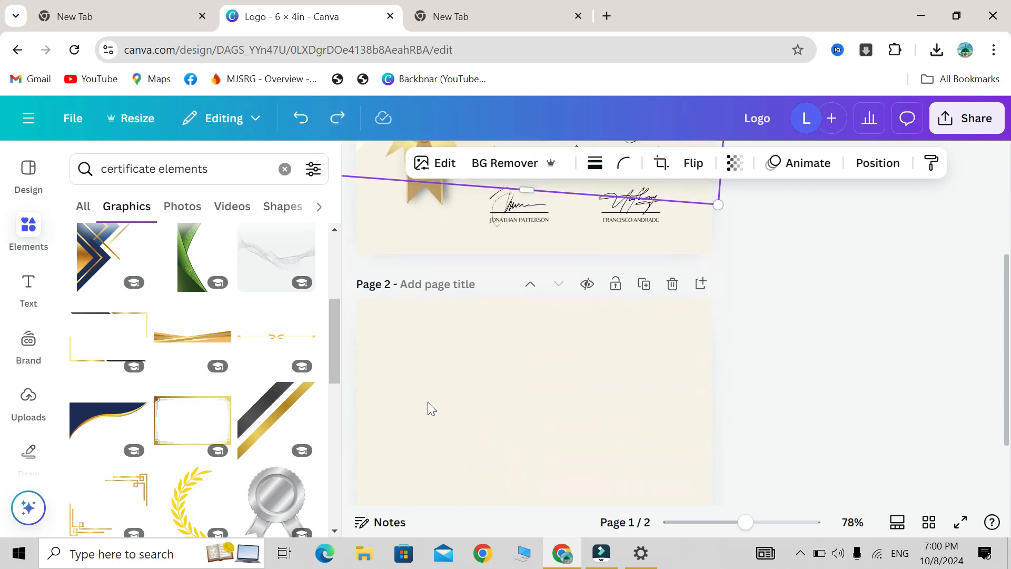
pyautogui.click(428, 407)
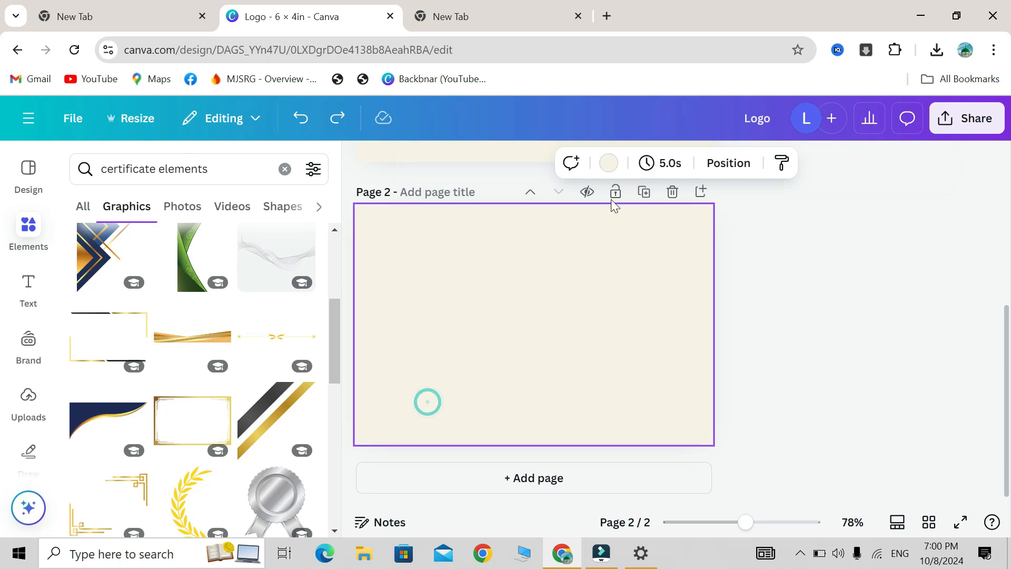
pyautogui.click(607, 165)
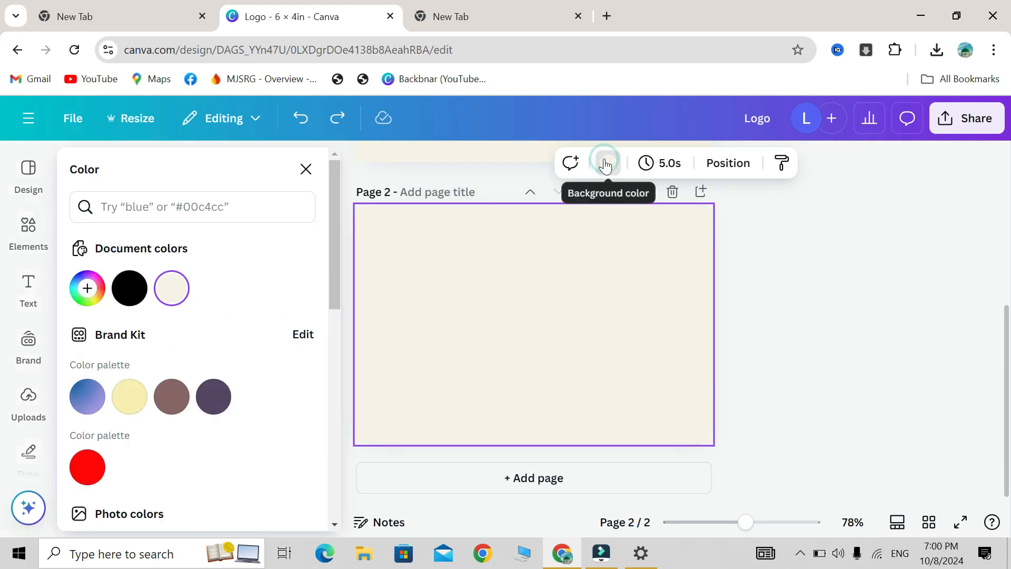
pyautogui.click(127, 287)
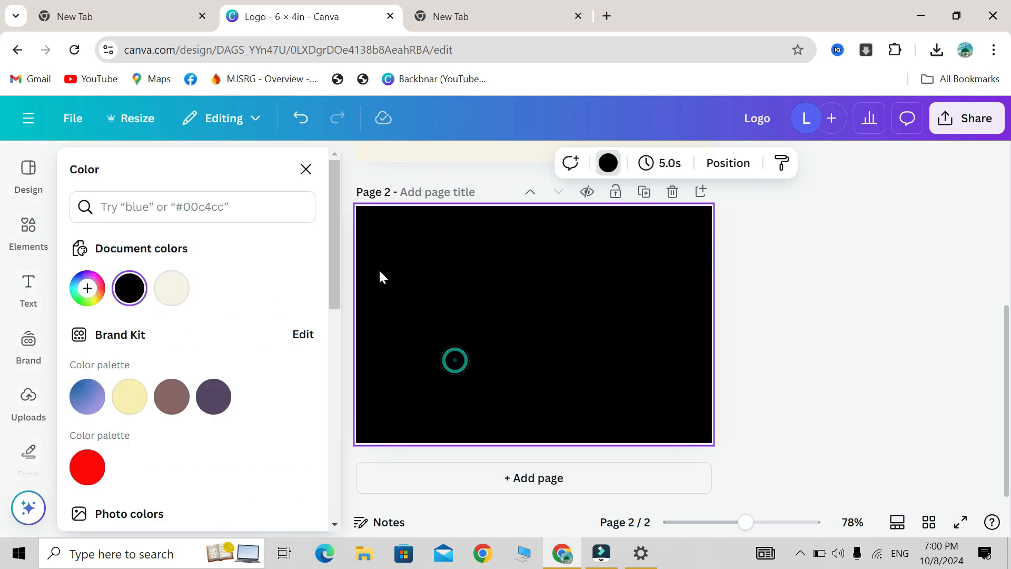
pyautogui.click(347, 232)
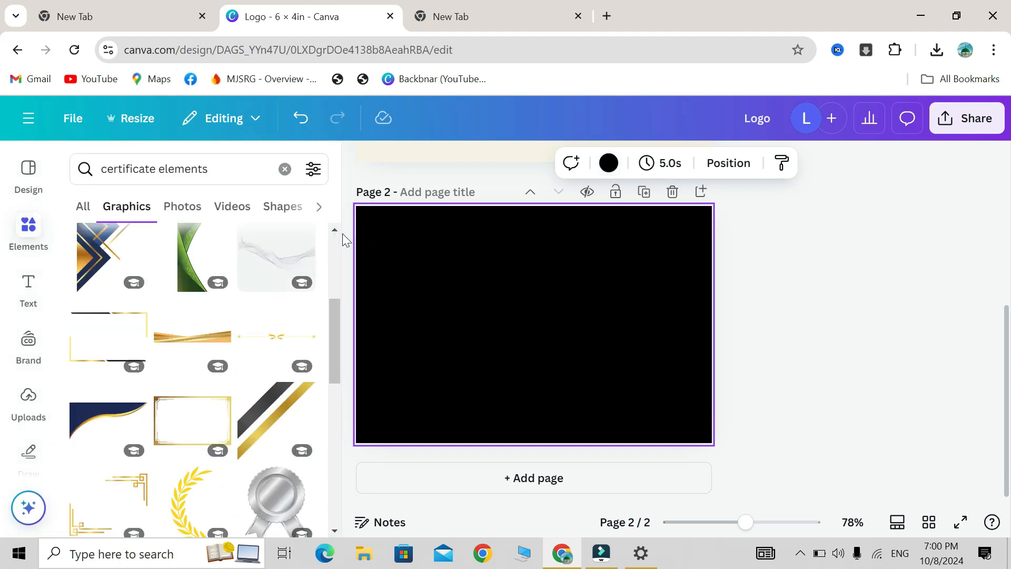
# - Add the rectangular black and gold certificate border graphic to the black page 2
pyautogui.scroll(1, 171, 277)
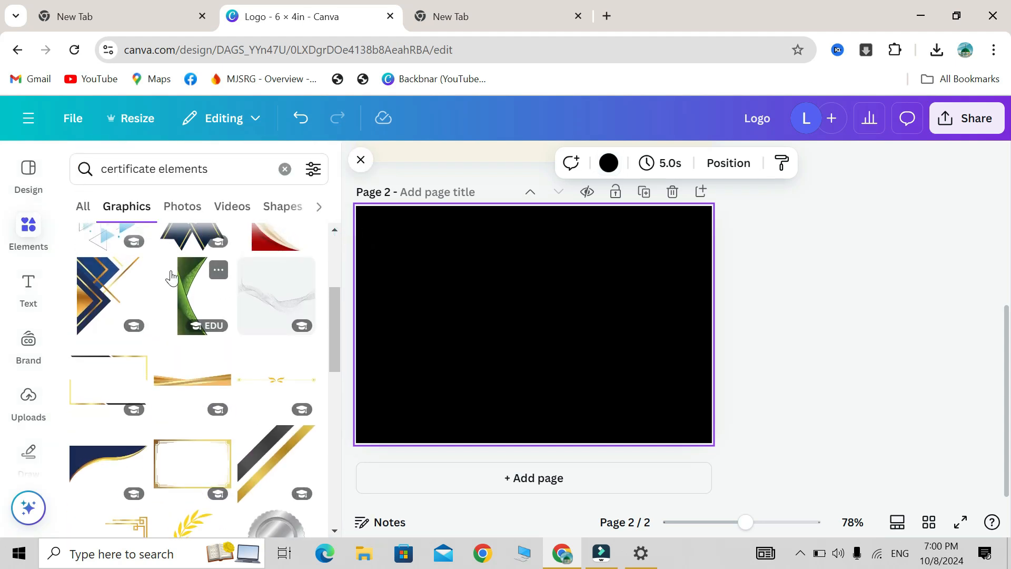
pyautogui.click(102, 390)
pyautogui.moveTo(394, 304)
pyautogui.mouseDown()
pyautogui.moveTo(422, 271)
pyautogui.moveTo(384, 305)
pyautogui.moveTo(395, 302)
pyautogui.mouseUp()
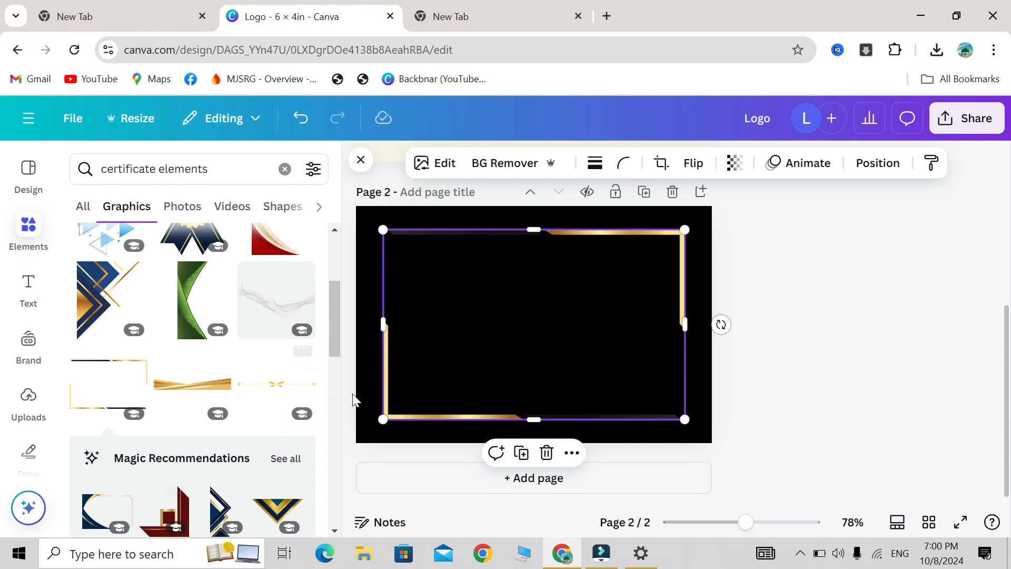
# - Replace the rectangular border graphic on page 2 with the crossed gold band graphic, stretched across the full width of the bottom edge
pyautogui.click(546, 453)
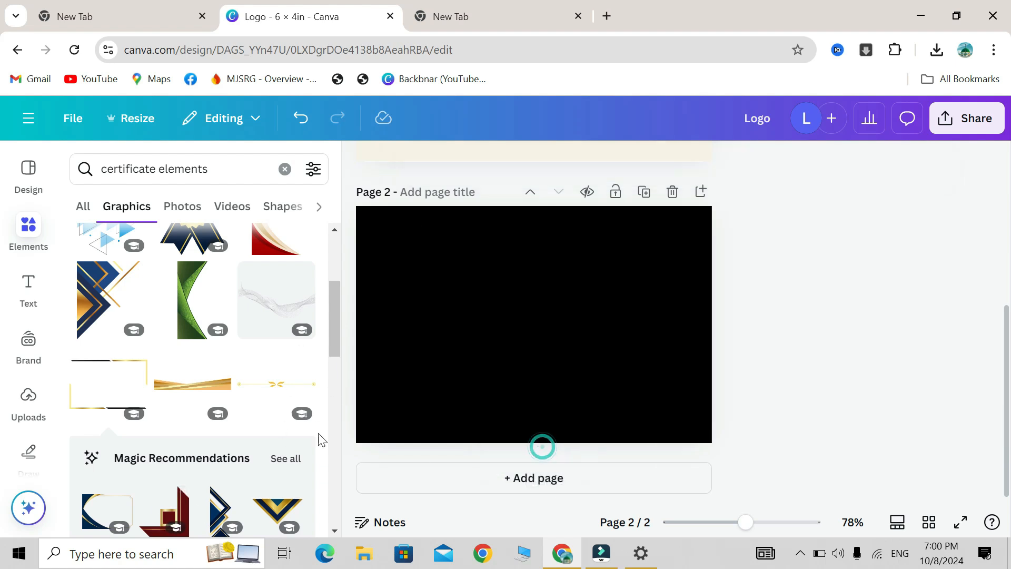
pyautogui.click(193, 392)
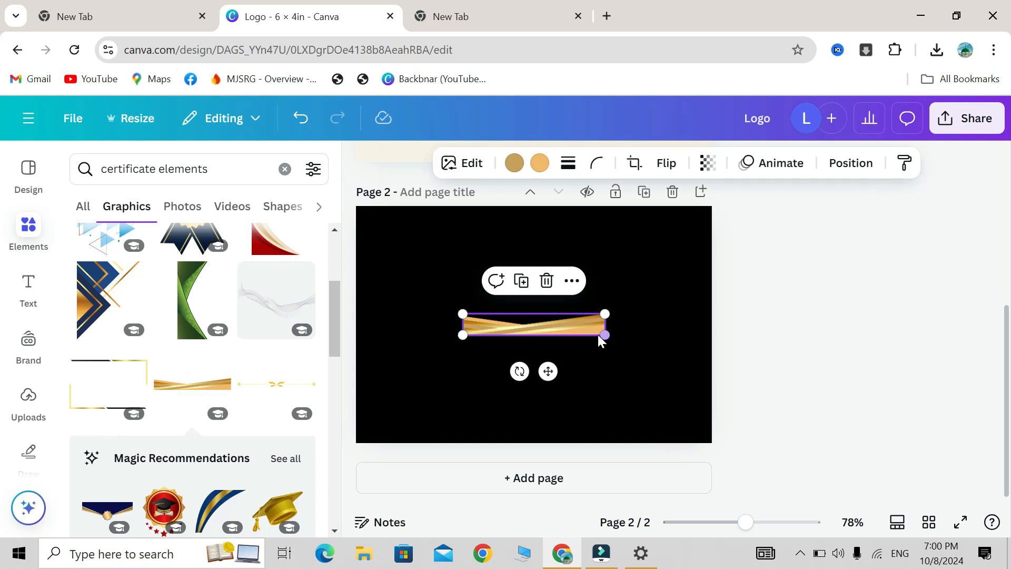
pyautogui.moveTo(606, 336); pyautogui.dragTo(708, 413)
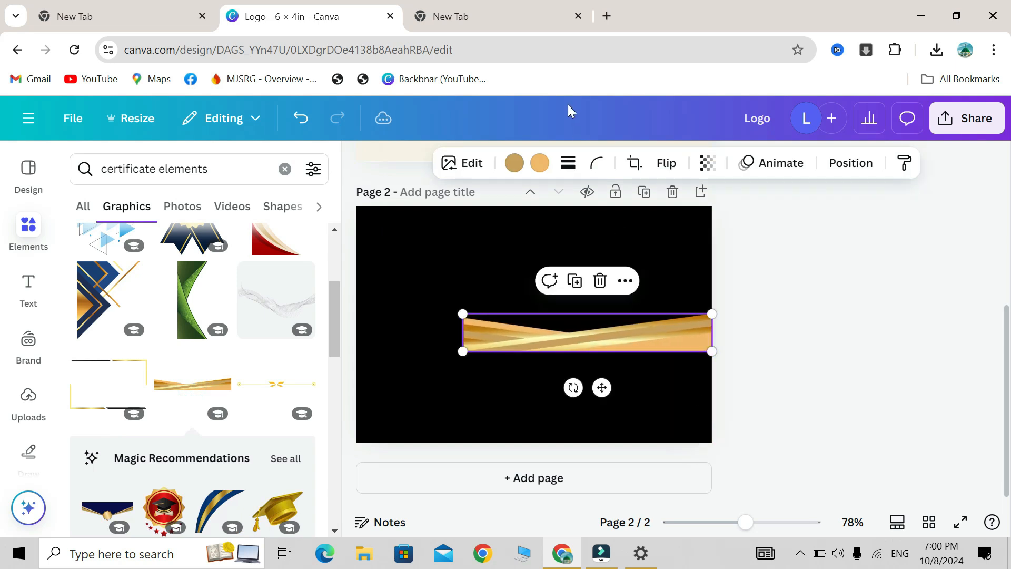
pyautogui.moveTo(464, 352); pyautogui.dragTo(369, 428)
pyautogui.moveTo(539, 334); pyautogui.dragTo(543, 413)
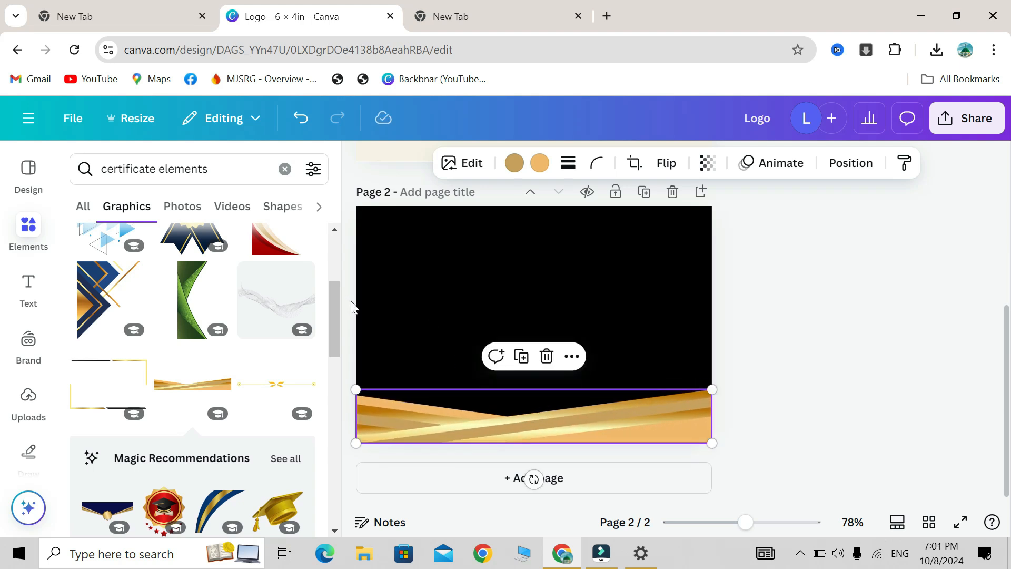
# - Add the diagonal black and gold stripes graphic to page 2 and shrink it into the page's upper-left corner
pyautogui.scroll(-1, 206, 505)
pyautogui.scroll(-3, 206, 504)
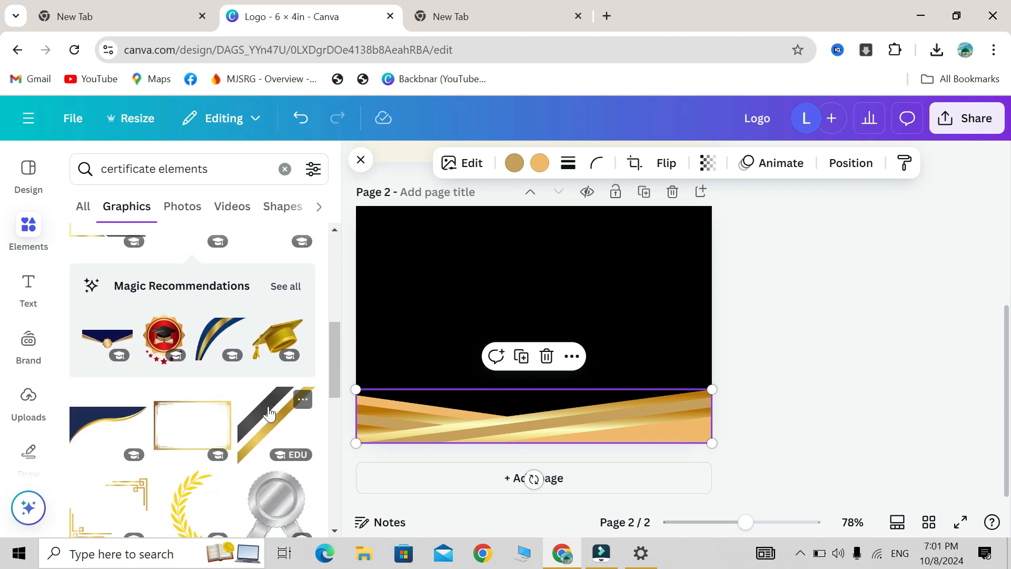
pyautogui.click(269, 414)
pyautogui.moveTo(504, 331); pyautogui.dragTo(421, 302)
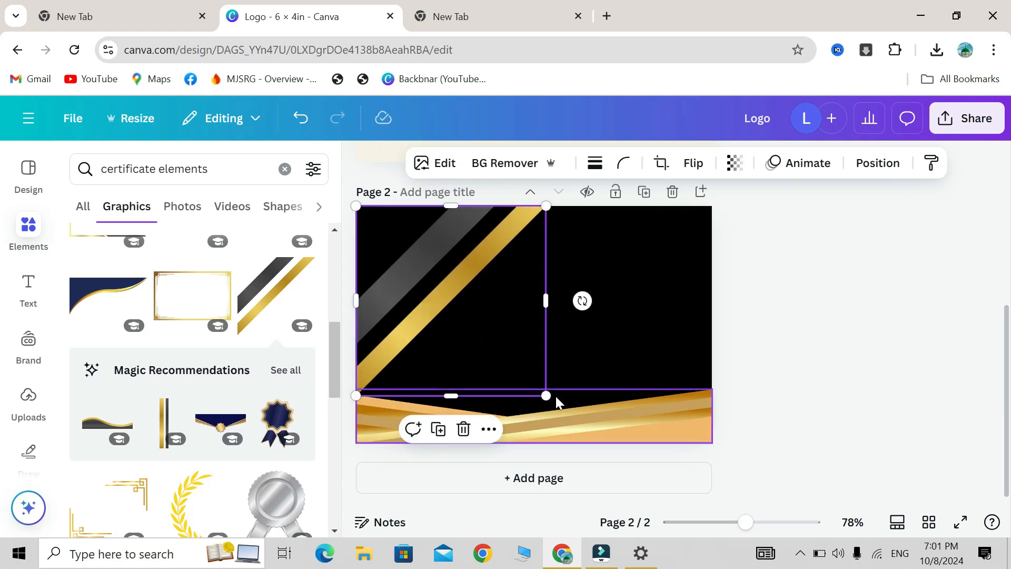
pyautogui.moveTo(546, 396); pyautogui.dragTo(439, 306)
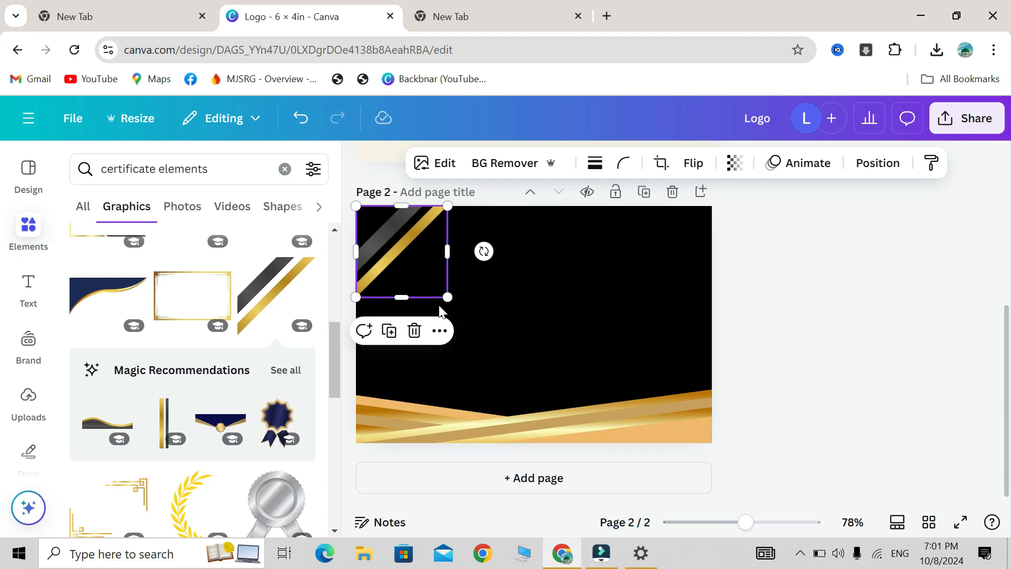
# - Duplicate the diagonal stripes graphic into the page's upper-right corner and flip the copy horizontally
pyautogui.click(396, 337)
pyautogui.moveTo(381, 224); pyautogui.dragTo(635, 211)
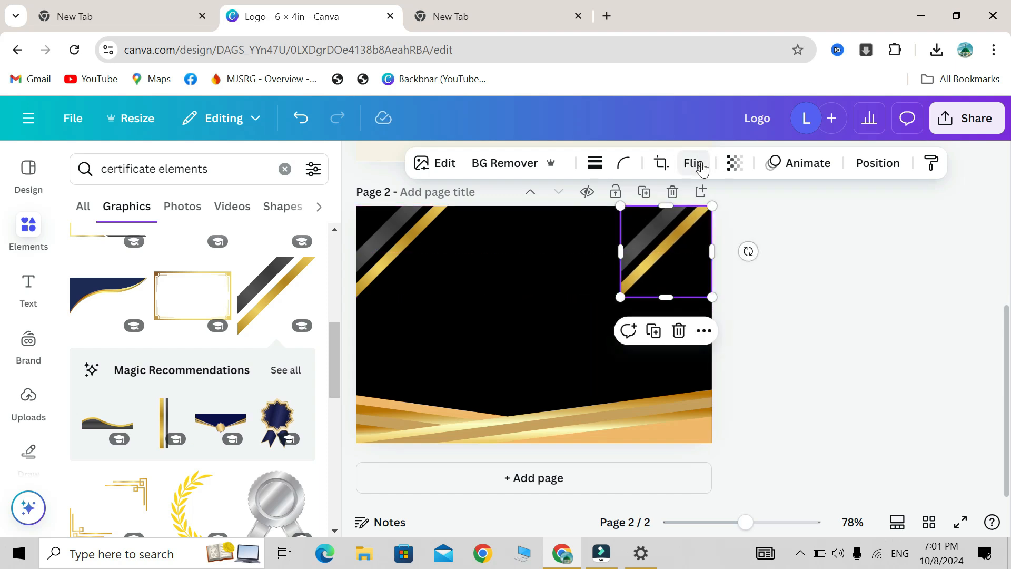
pyautogui.click(694, 164)
pyautogui.click(704, 204)
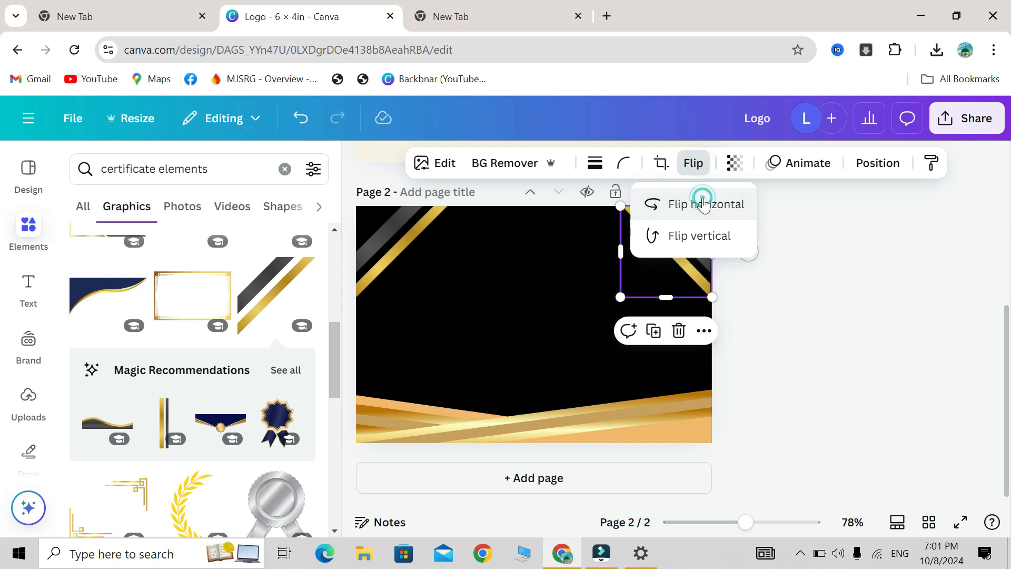
# - Try other flip orientations on the duplicated stripes, ending with the horizontal mirror image placed back in the upper-right corner
pyautogui.click(700, 236)
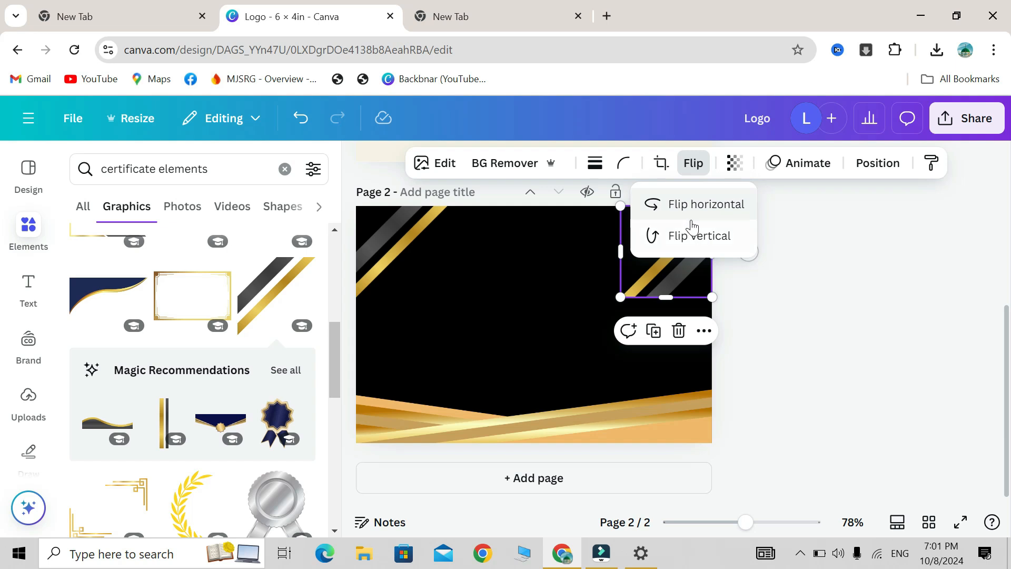
pyautogui.moveTo(632, 268); pyautogui.dragTo(500, 267)
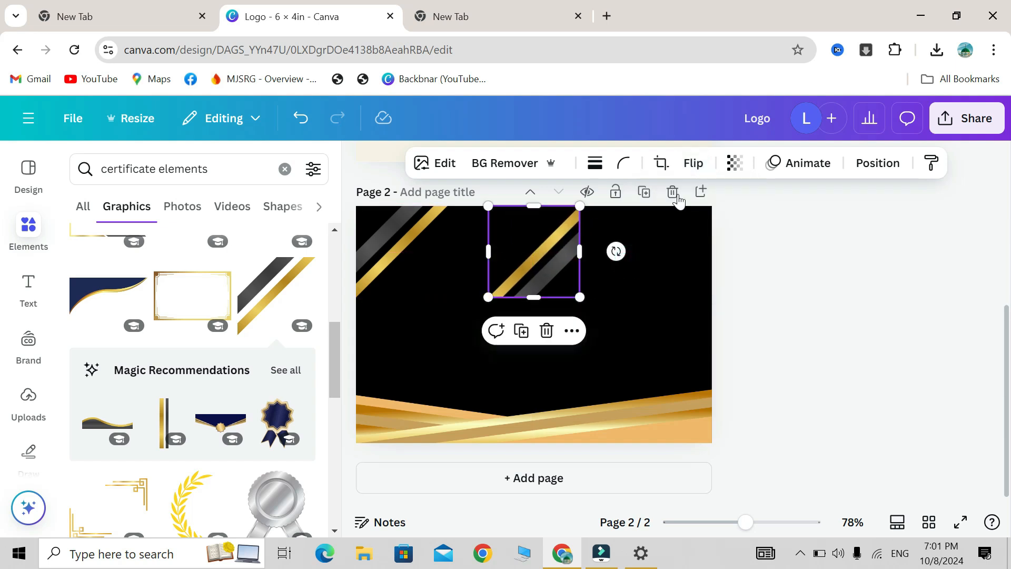
pyautogui.click(685, 171)
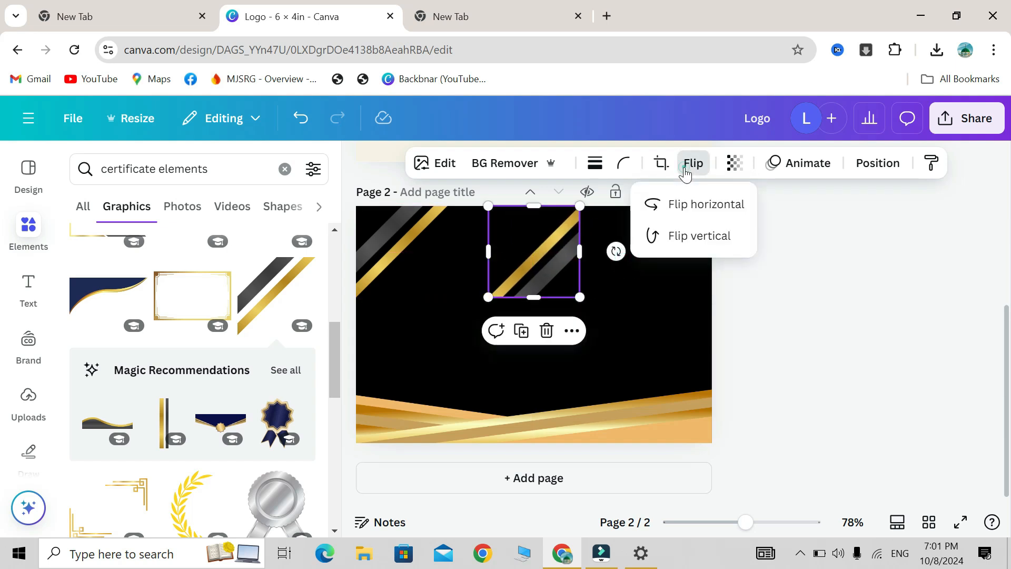
pyautogui.click(699, 236)
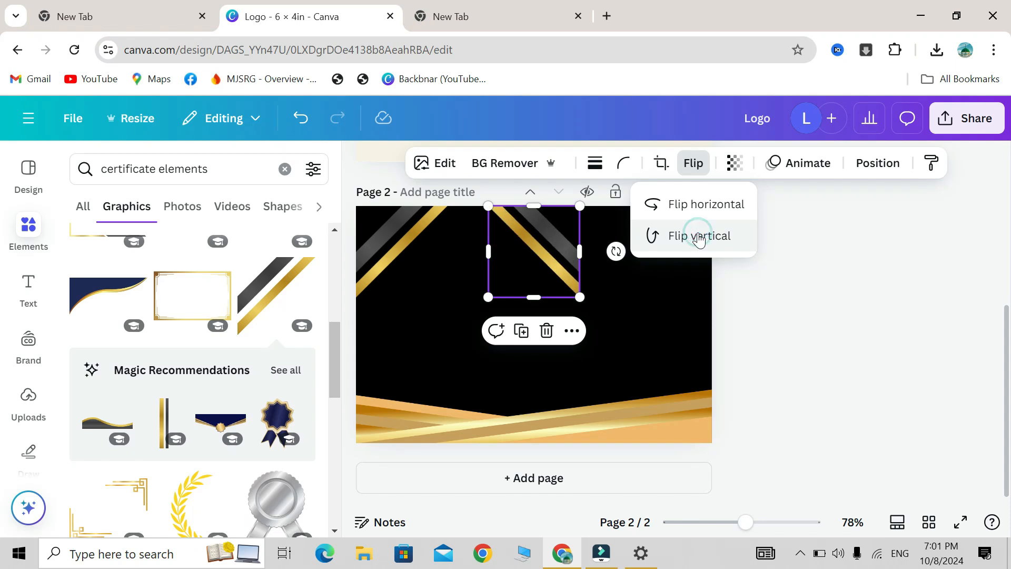
pyautogui.click(693, 207)
pyautogui.click(713, 236)
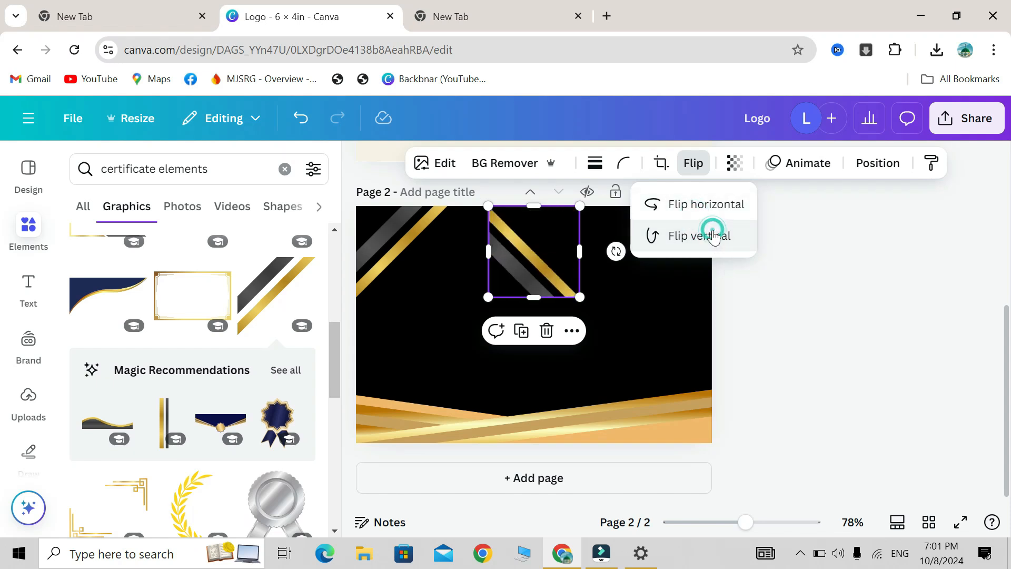
pyautogui.click(687, 204)
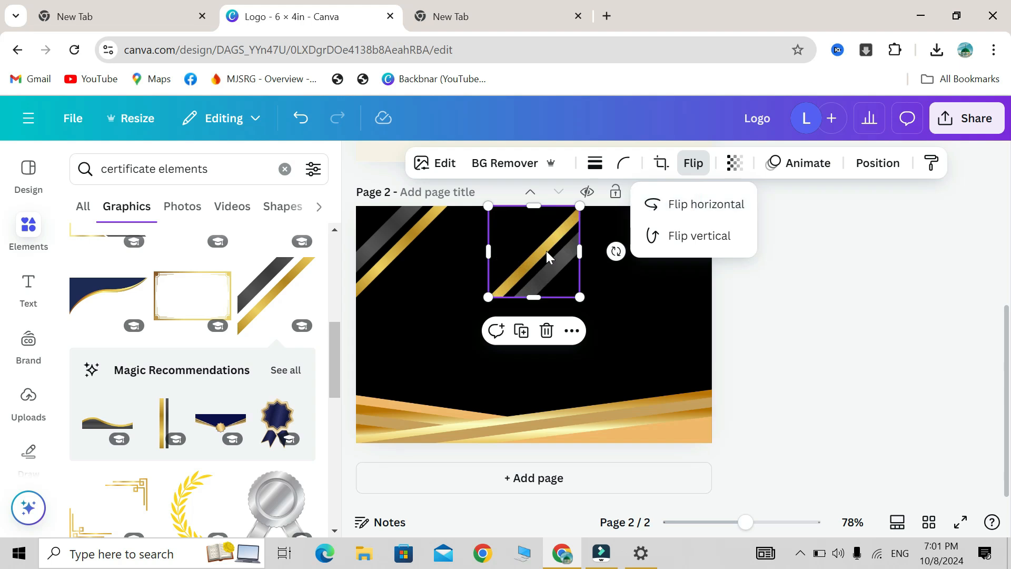
pyautogui.click(653, 246)
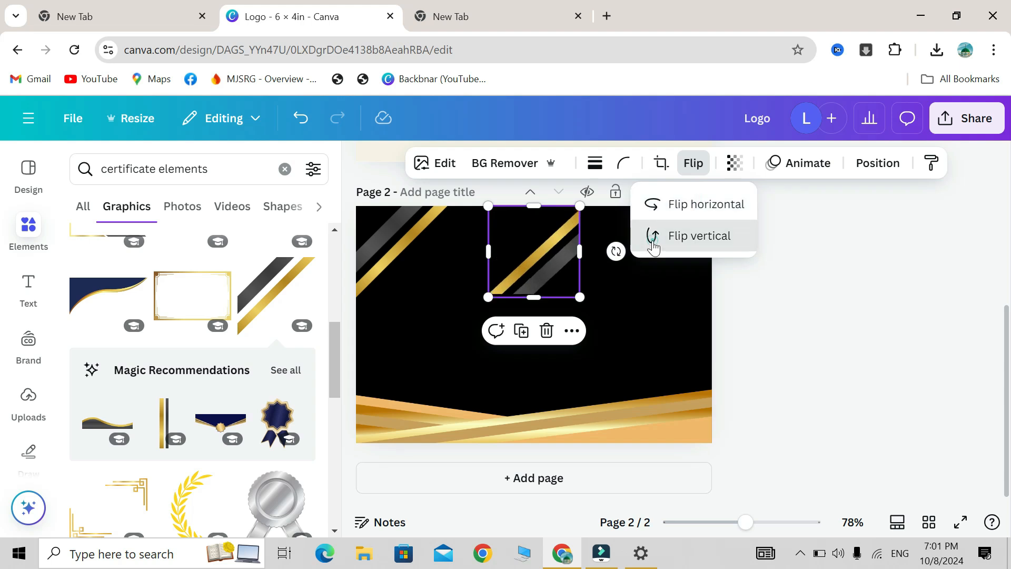
pyautogui.moveTo(543, 256); pyautogui.dragTo(672, 259)
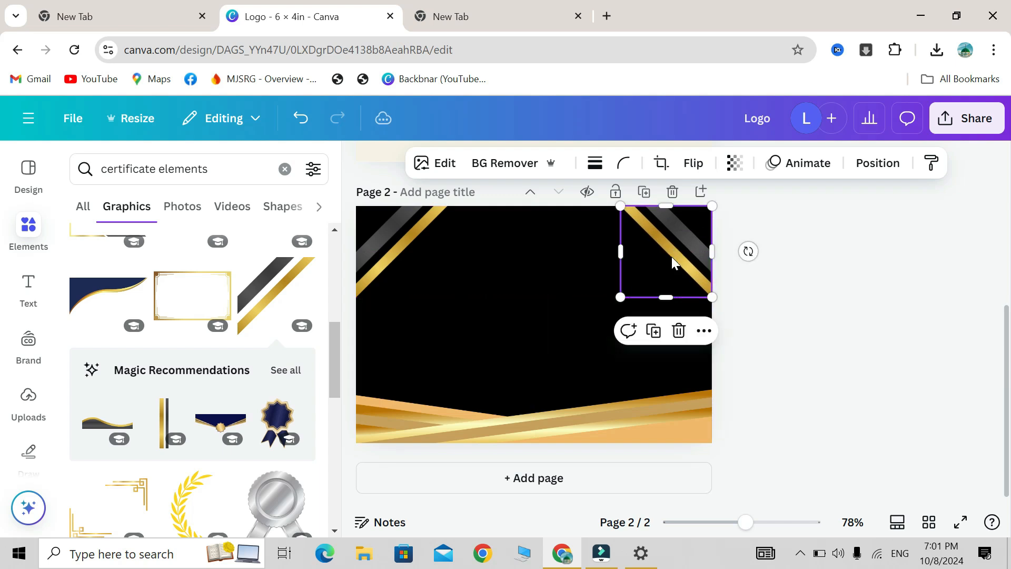
pyautogui.click(778, 339)
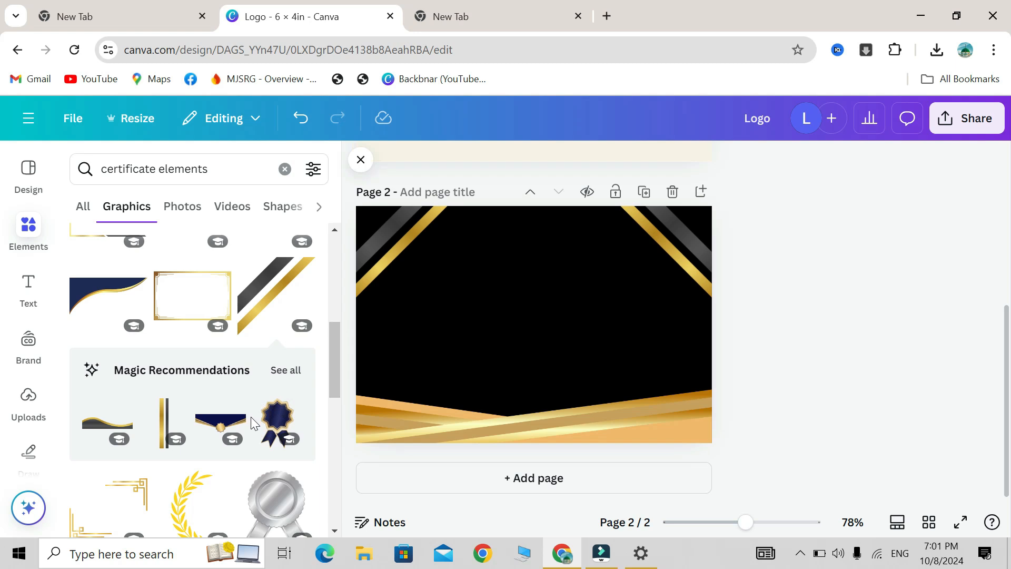
# - Delete both diagonal stripe graphics and the gold band along the bottom edge from page 2
pyautogui.scroll(-3, 252, 417)
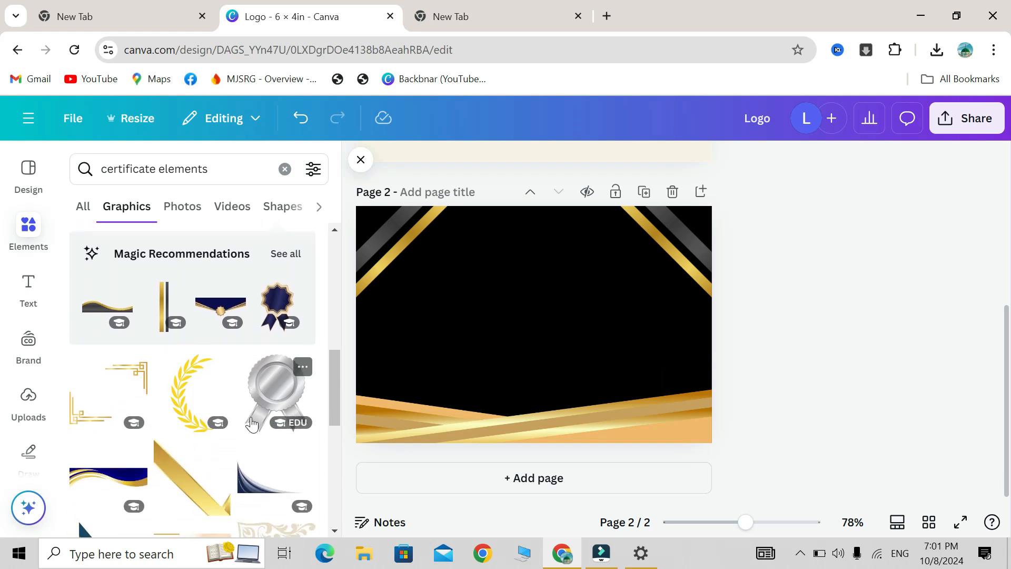
pyautogui.moveTo(745, 256); pyautogui.dragTo(369, 197)
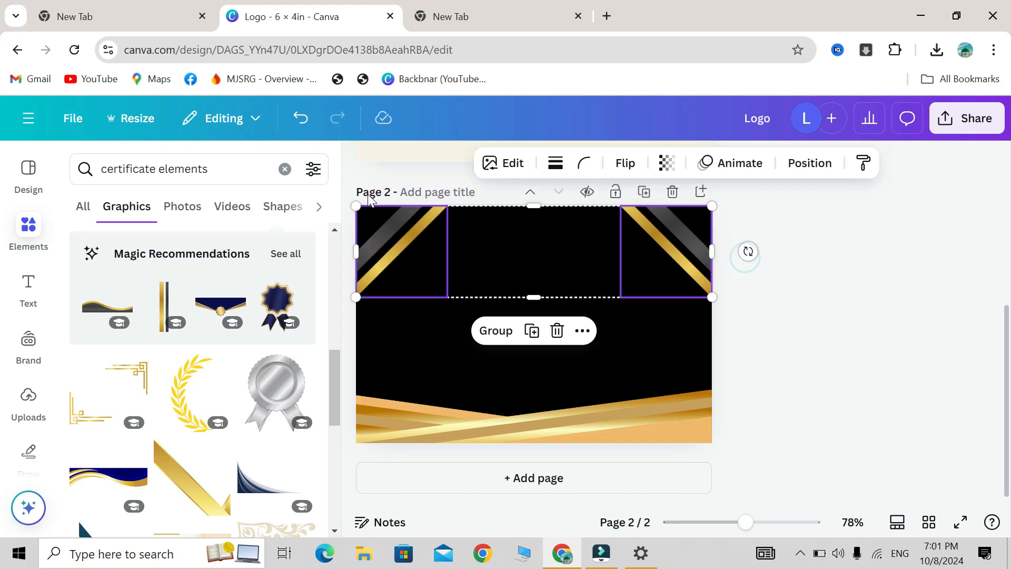
pyautogui.press('Delete')
pyautogui.click(558, 434)
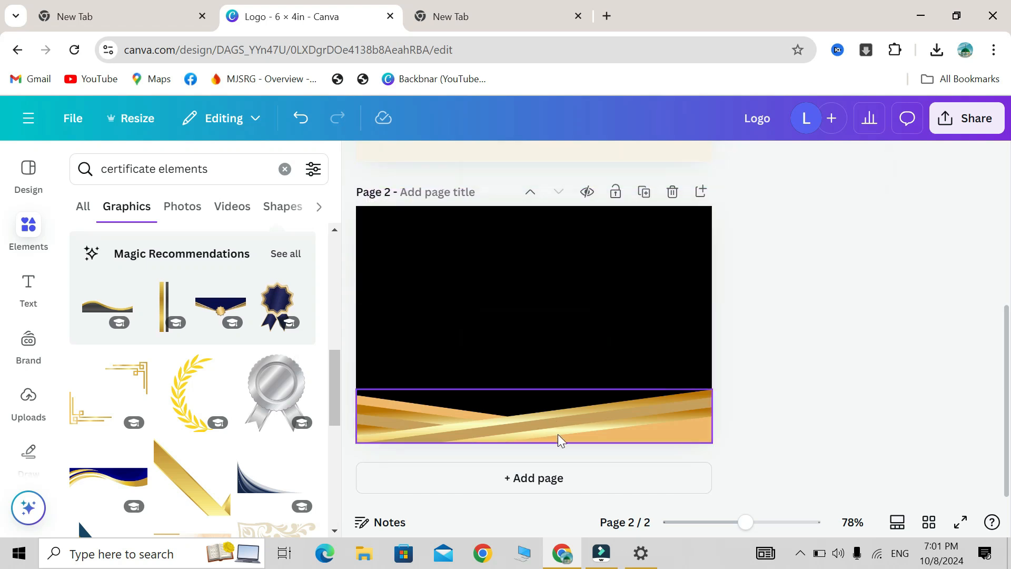
pyautogui.press('Delete')
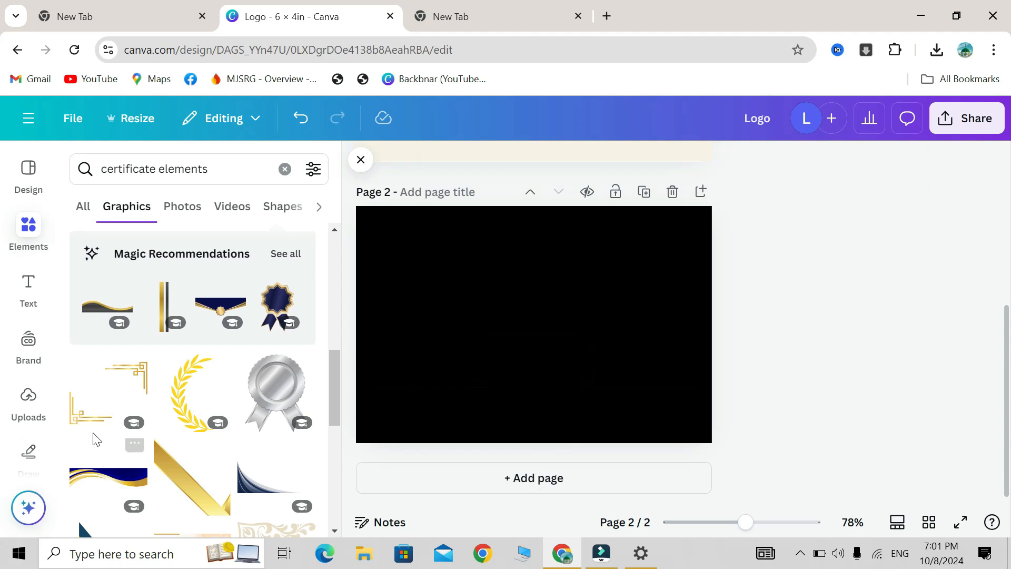
# - Add the gold geometric corner-lines graphic to page 2, enlarged to nearly the page height and aligned near the left edge
pyautogui.click(90, 422)
pyautogui.moveTo(460, 379); pyautogui.dragTo(416, 370)
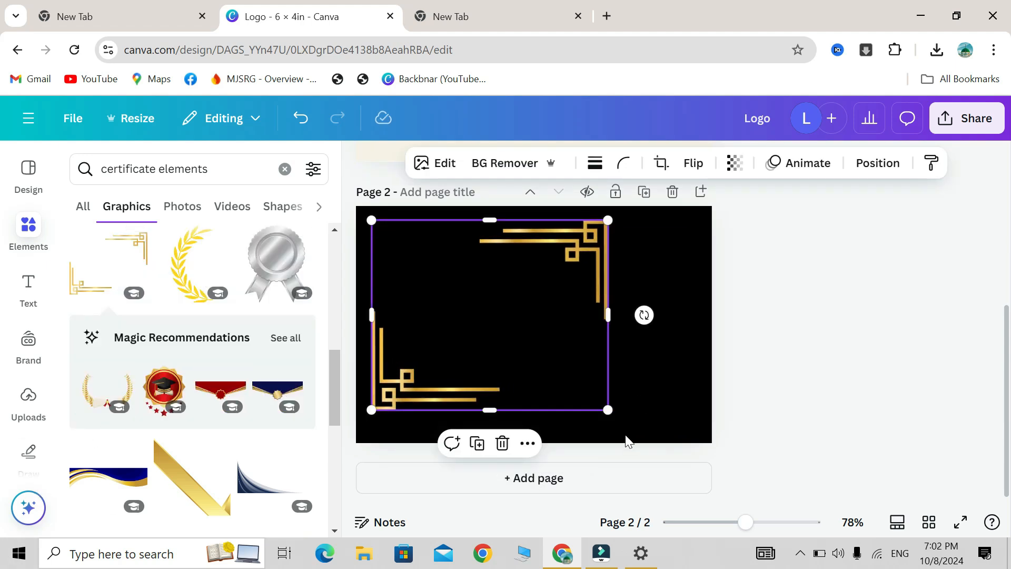
pyautogui.moveTo(610, 409); pyautogui.dragTo(666, 425)
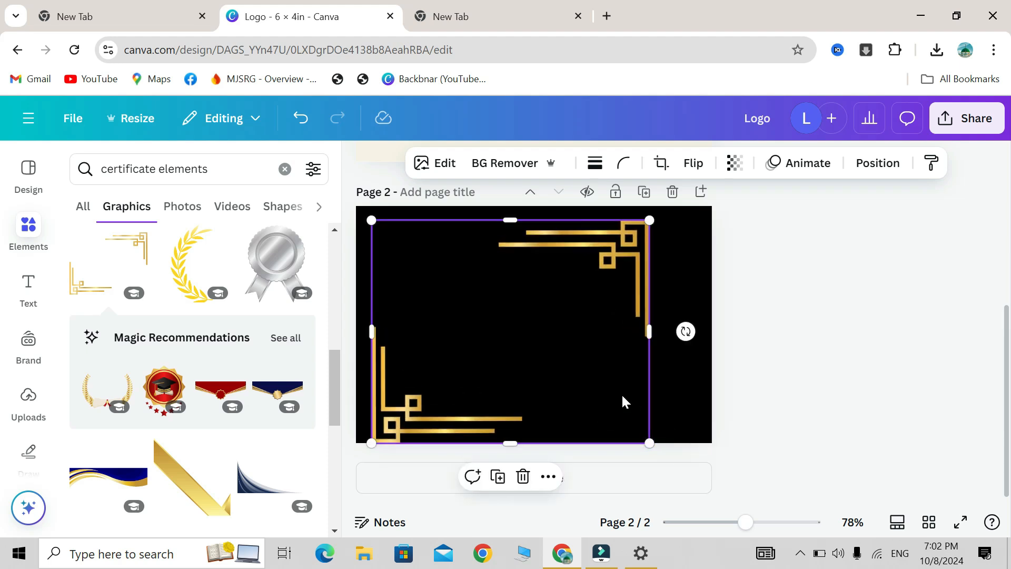
pyautogui.moveTo(616, 390); pyautogui.dragTo(606, 378)
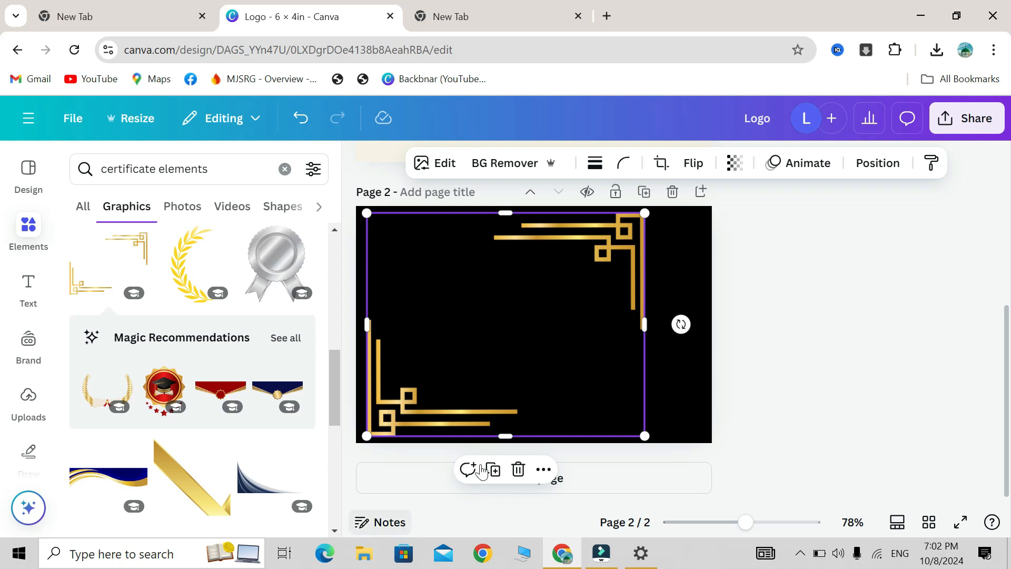
# - Duplicate the gold corner graphic toward the page's right edge and crop the copy's left part away
pyautogui.click(493, 470)
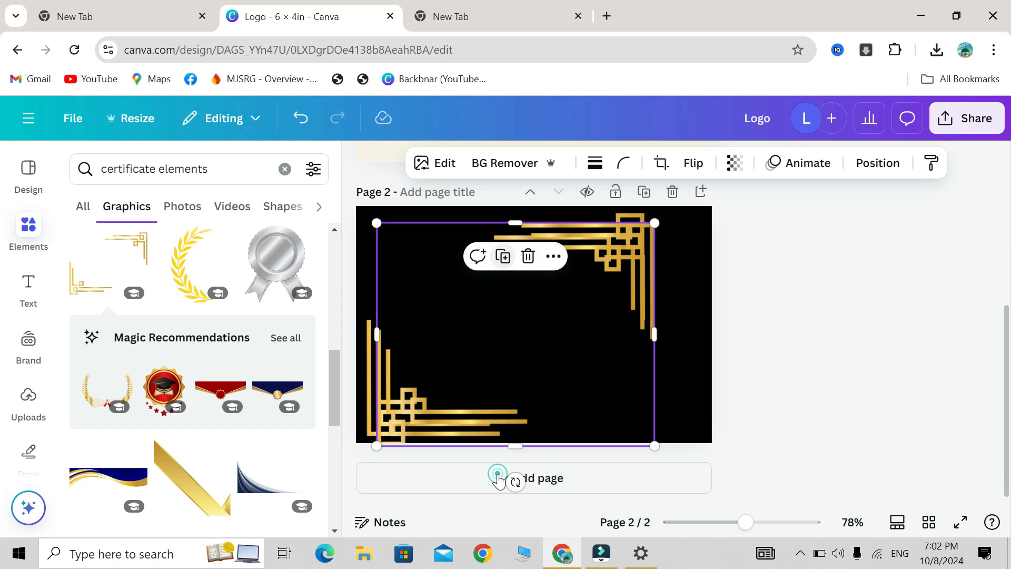
pyautogui.moveTo(527, 363); pyautogui.dragTo(569, 354)
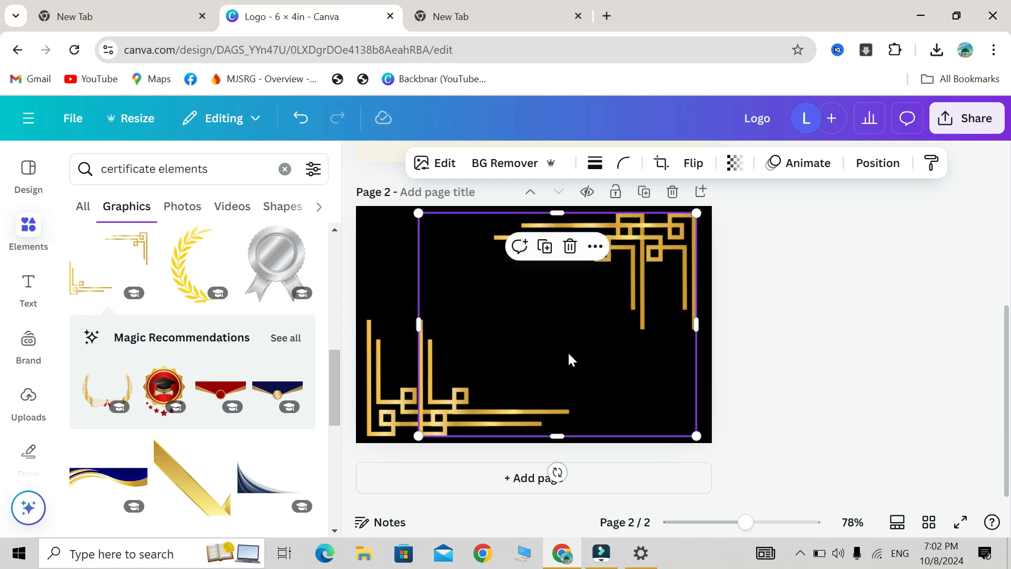
pyautogui.moveTo(417, 324); pyautogui.dragTo(550, 315)
pyautogui.moveTo(560, 316); pyautogui.dragTo(568, 317)
# - Crop the right part of the original gold corner graphic away, keeping its lower-left ornament
pyautogui.click(519, 323)
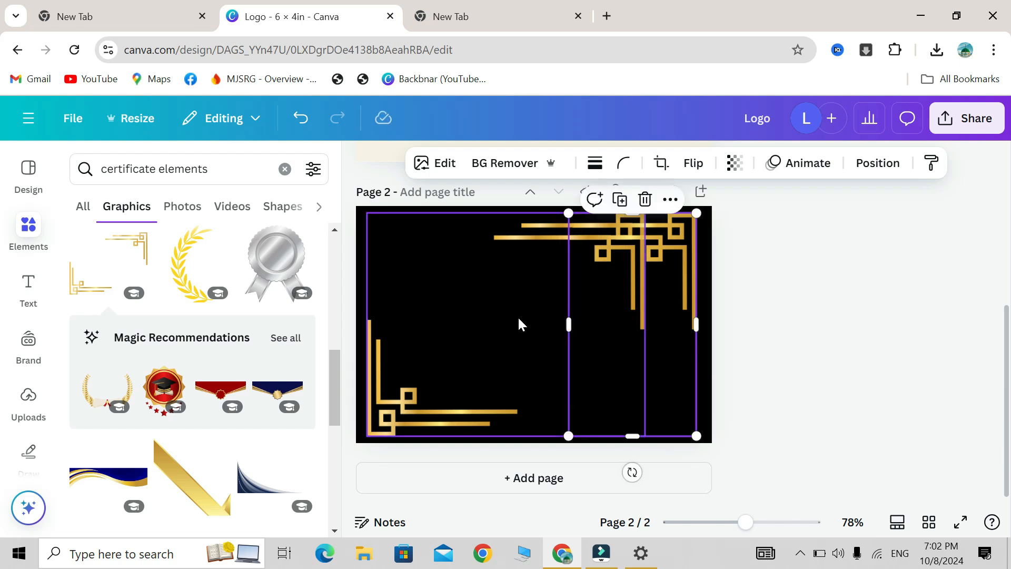
pyautogui.moveTo(644, 324); pyautogui.dragTo(521, 334)
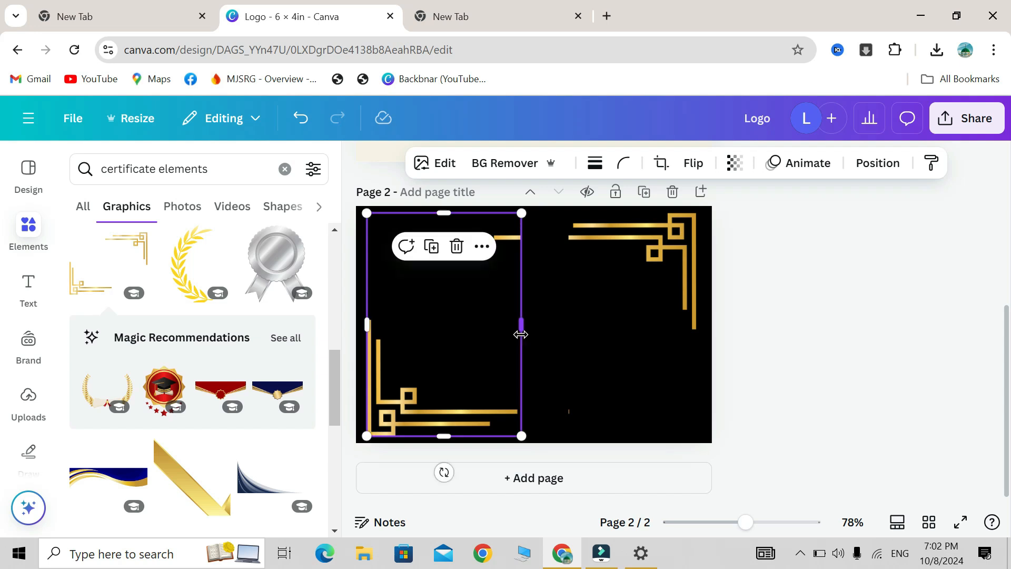
pyautogui.click(792, 350)
# - Crop the empty bottom of the upper-right ornament and the top of the lower-left ornament, removing the leftover line piece
pyautogui.click(622, 336)
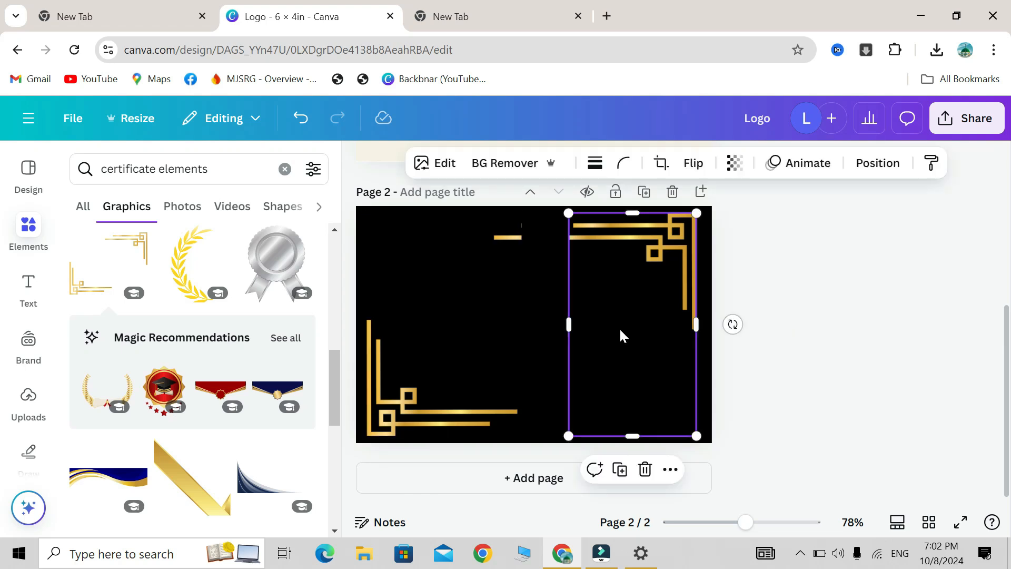
pyautogui.click(480, 285)
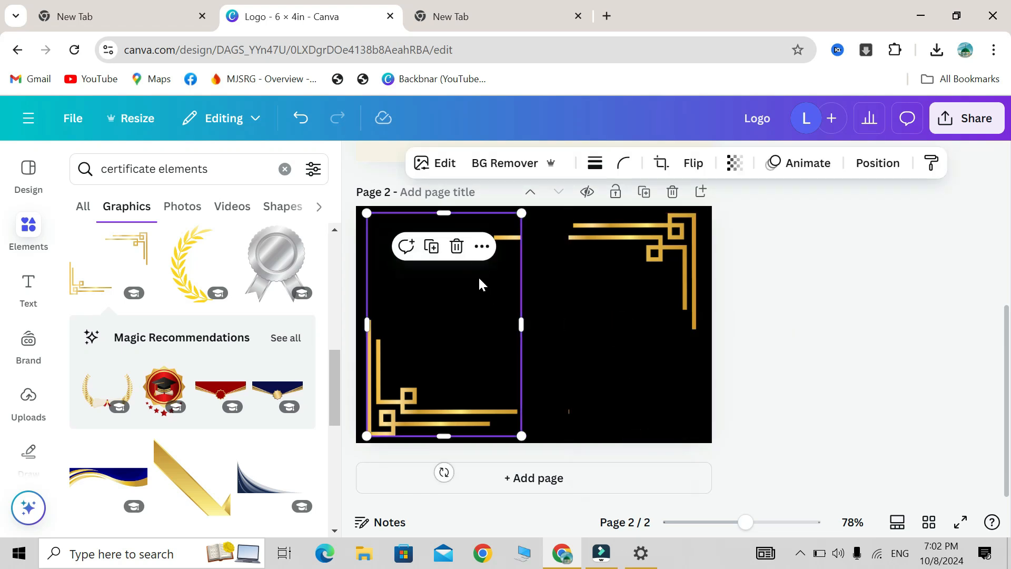
pyautogui.click(659, 388)
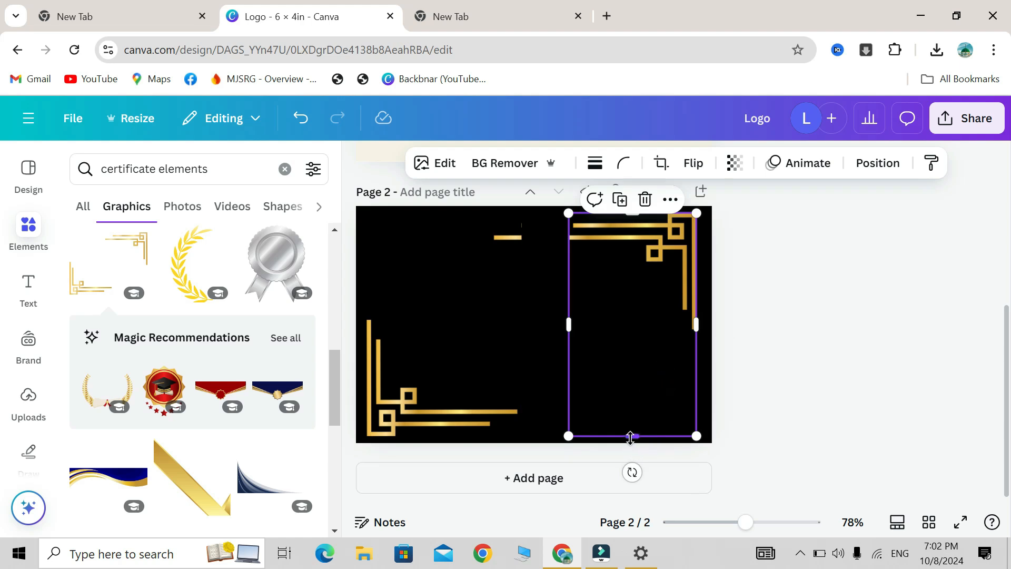
pyautogui.moveTo(630, 437); pyautogui.dragTo(632, 354)
pyautogui.click(499, 291)
pyautogui.moveTo(441, 211); pyautogui.dragTo(445, 277)
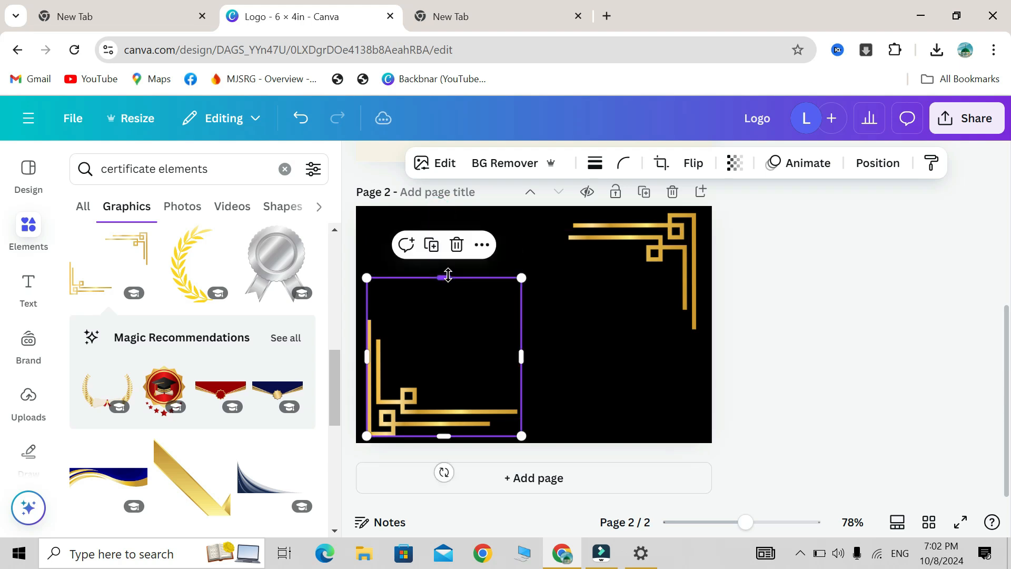
# - Preview page 2 full screen to check the two gold corner ornaments, and return to the editor
pyautogui.click(960, 522)
pyautogui.click(666, 138)
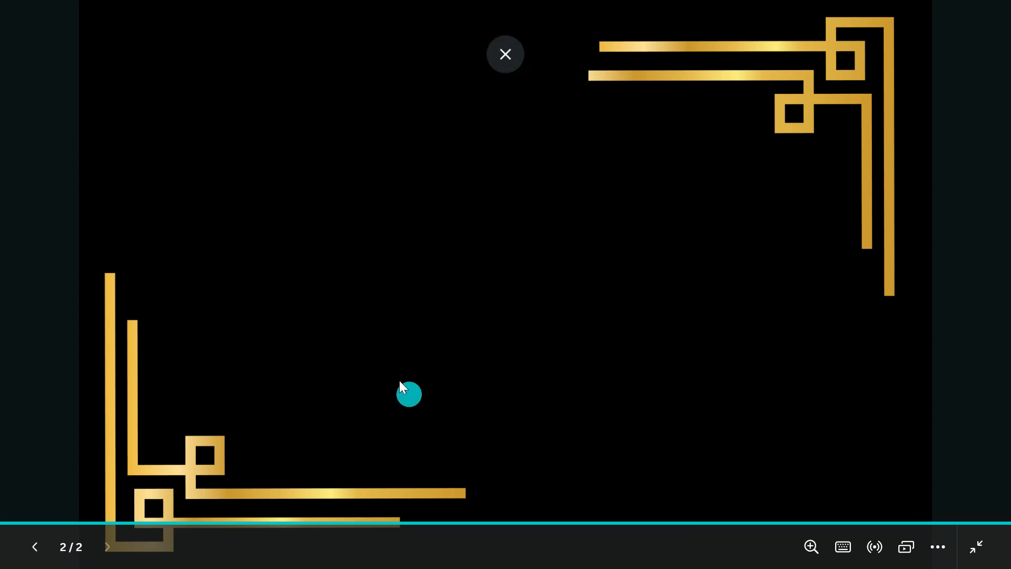
pyautogui.moveTo(655, 6)
pyautogui.click(498, 59)
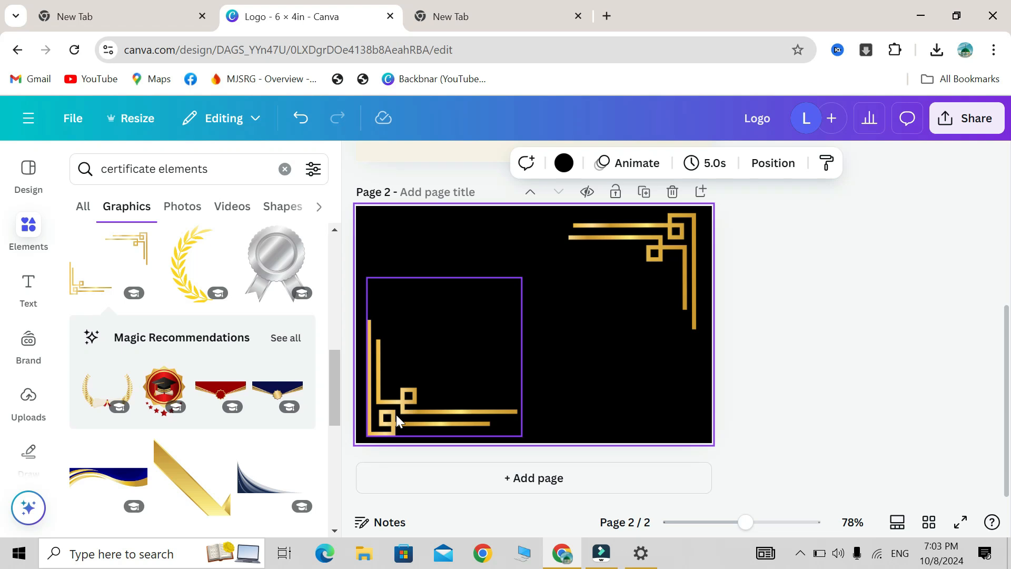
# - Scale both gold corner ornaments down together and move the lower-left one back into the page's lower-left corner
pyautogui.click(647, 275)
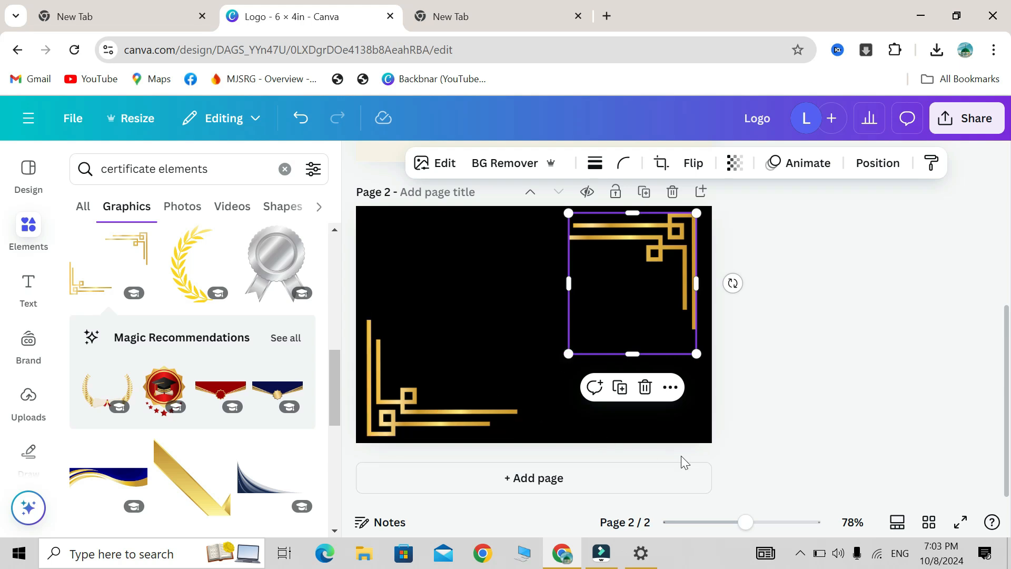
pyautogui.moveTo(750, 446); pyautogui.dragTo(390, 316)
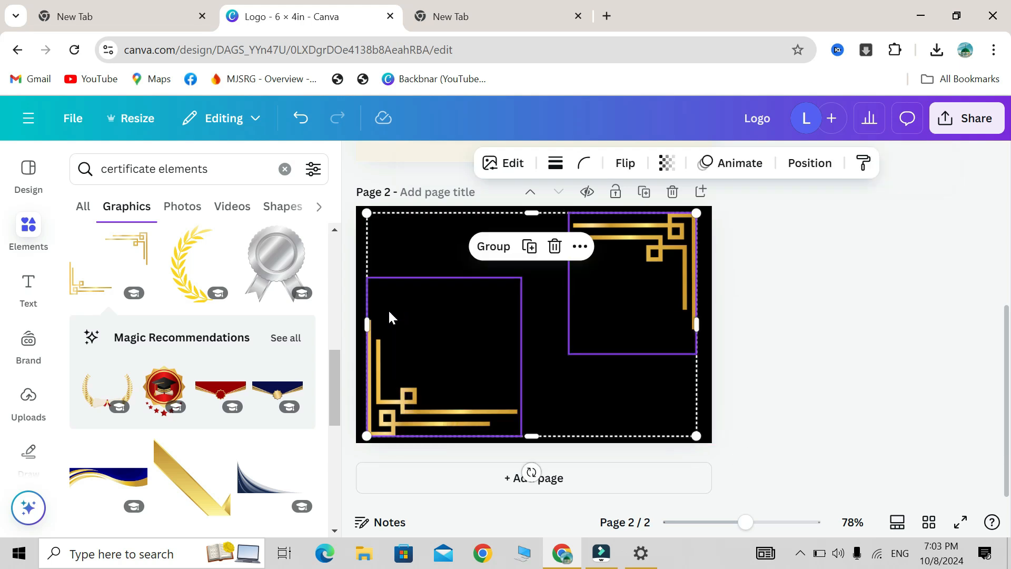
pyautogui.moveTo(366, 440); pyautogui.dragTo(515, 353)
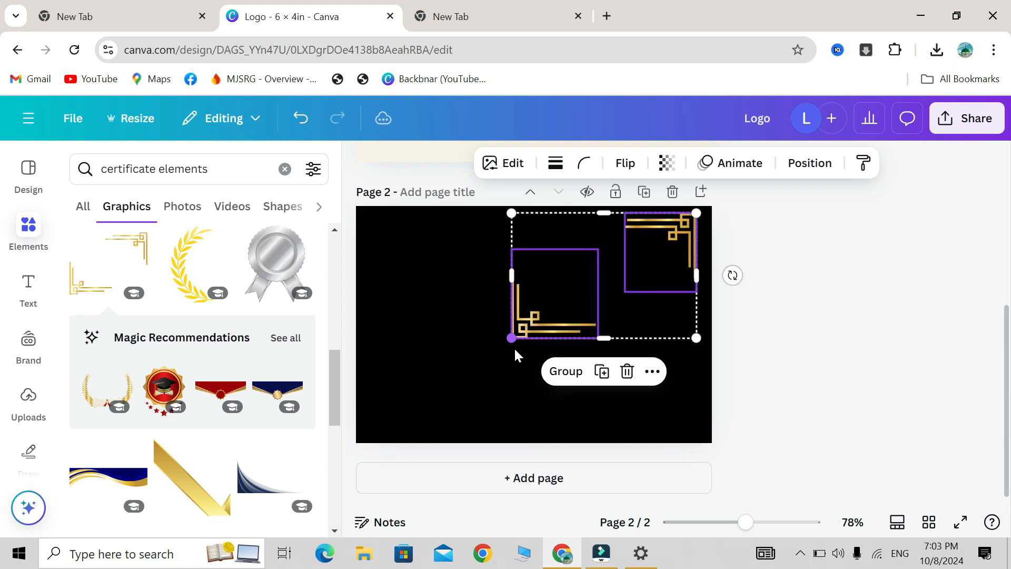
pyautogui.click(852, 399)
pyautogui.click(548, 279)
pyautogui.moveTo(548, 282); pyautogui.dragTo(403, 371)
pyautogui.click(905, 339)
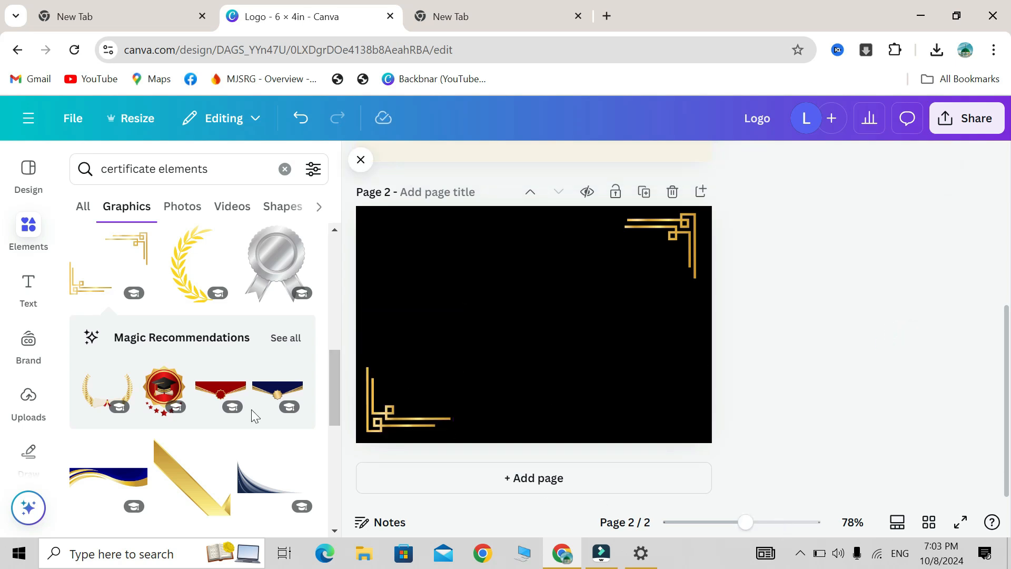
# - Add the gold ribbon badge with the white centre to page 2, shrink it and place it at the bottom centre
pyautogui.scroll(-5, 236, 416)
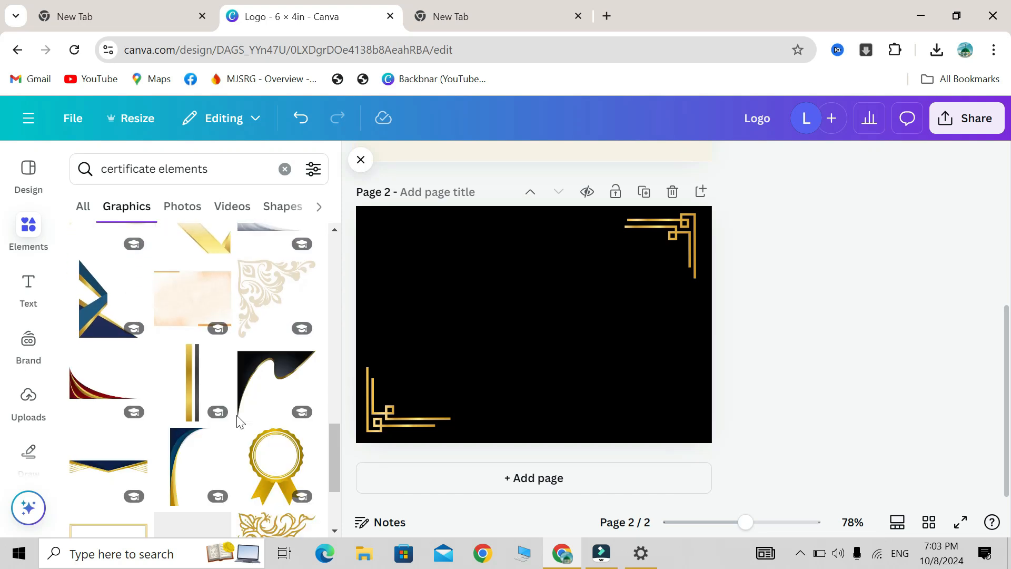
pyautogui.scroll(-4, 236, 415)
pyautogui.click(272, 272)
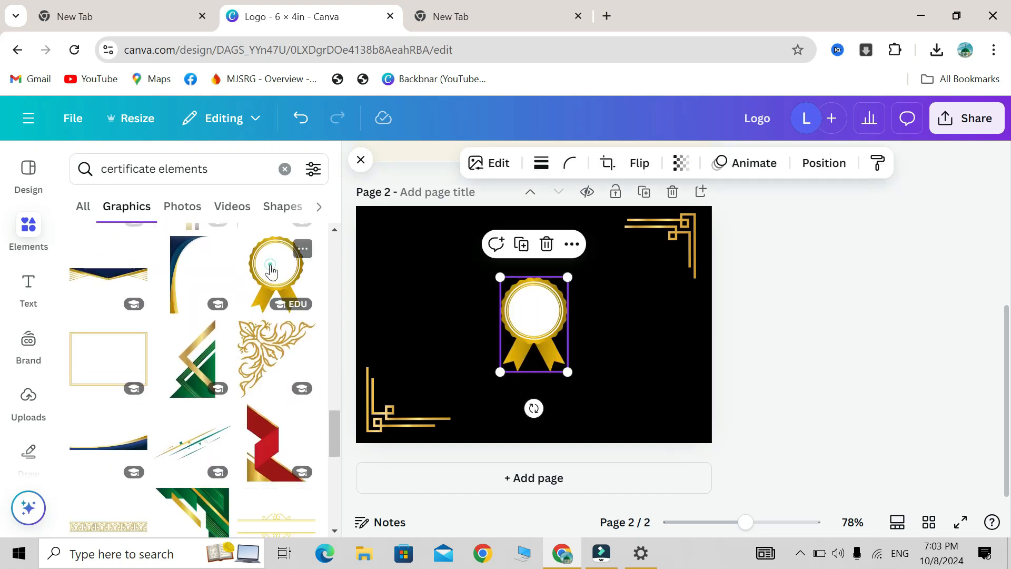
pyautogui.click(498, 275)
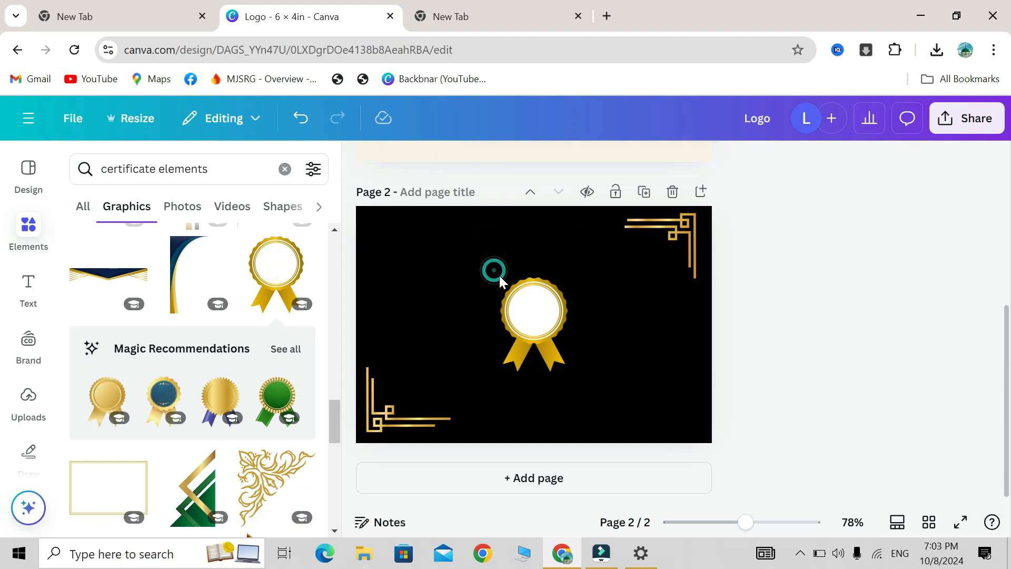
pyautogui.moveTo(567, 276); pyautogui.dragTo(532, 401)
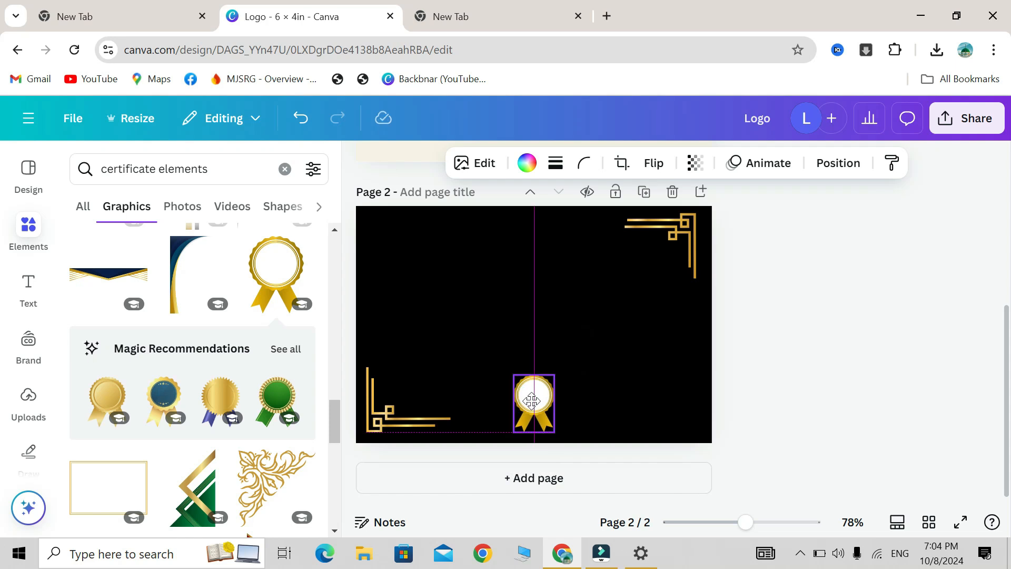
pyautogui.moveTo(532, 401)
pyautogui.mouseDown()
pyautogui.moveTo(531, 378)
pyautogui.moveTo(529, 397)
pyautogui.mouseUp()
pyautogui.moveTo(530, 396); pyautogui.dragTo(531, 404)
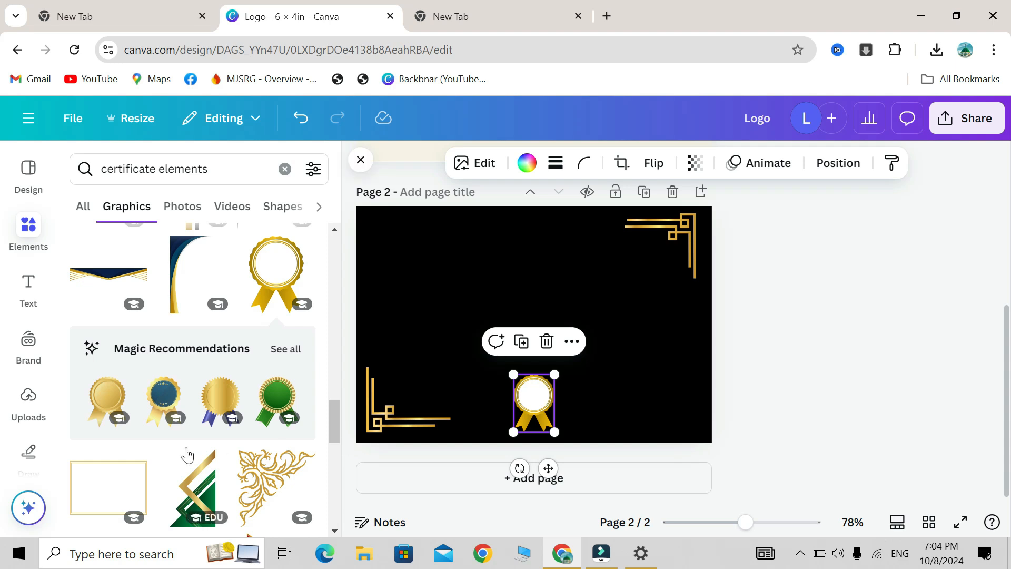
# - Look through the remaining certificate elements, search the graphics for "Line" and browse the line designs
pyautogui.scroll(-5, 176, 426)
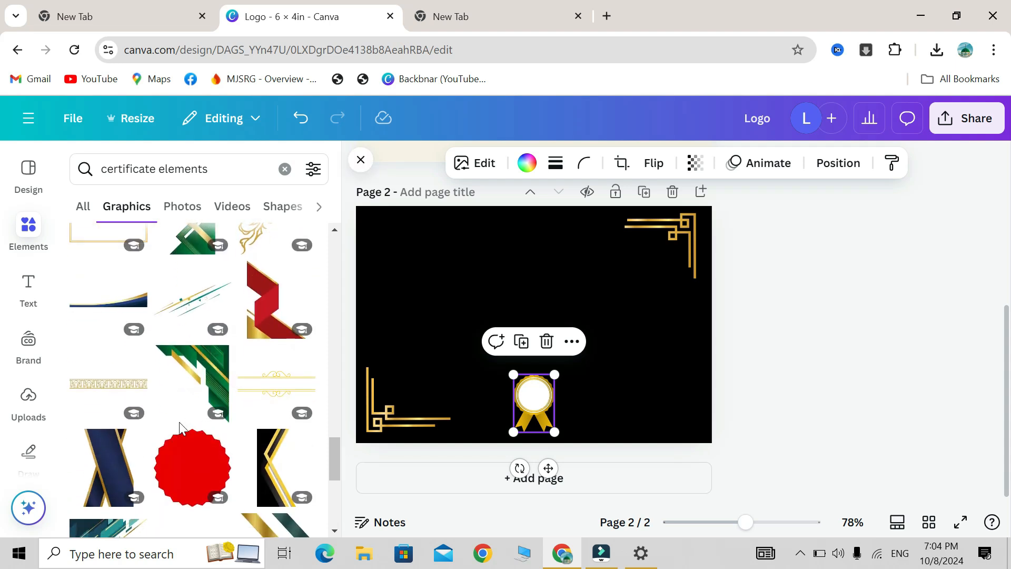
pyautogui.scroll(-6, 236, 392)
pyautogui.scroll(-5, 237, 390)
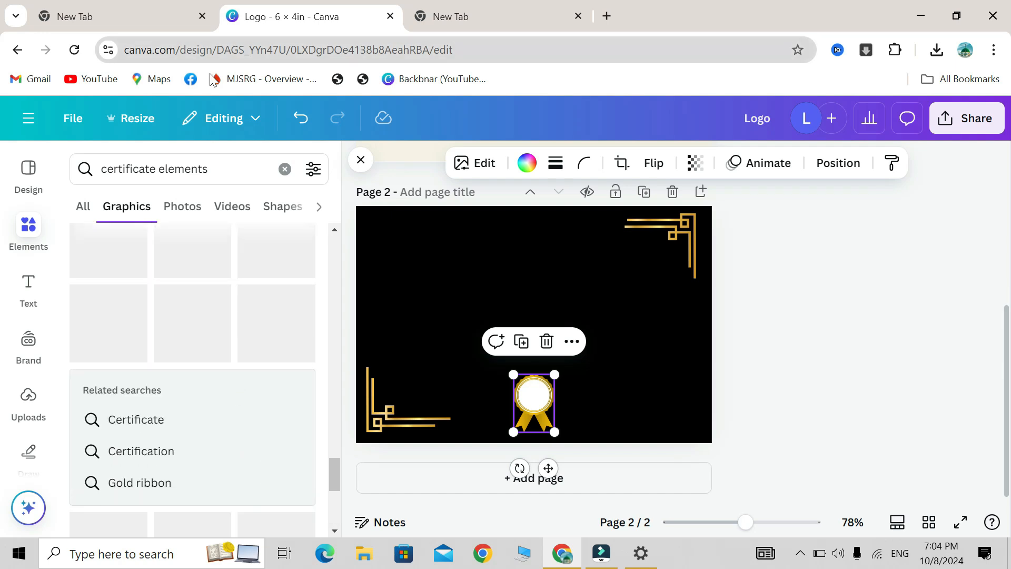
pyautogui.click(214, 169)
pyautogui.write('l')
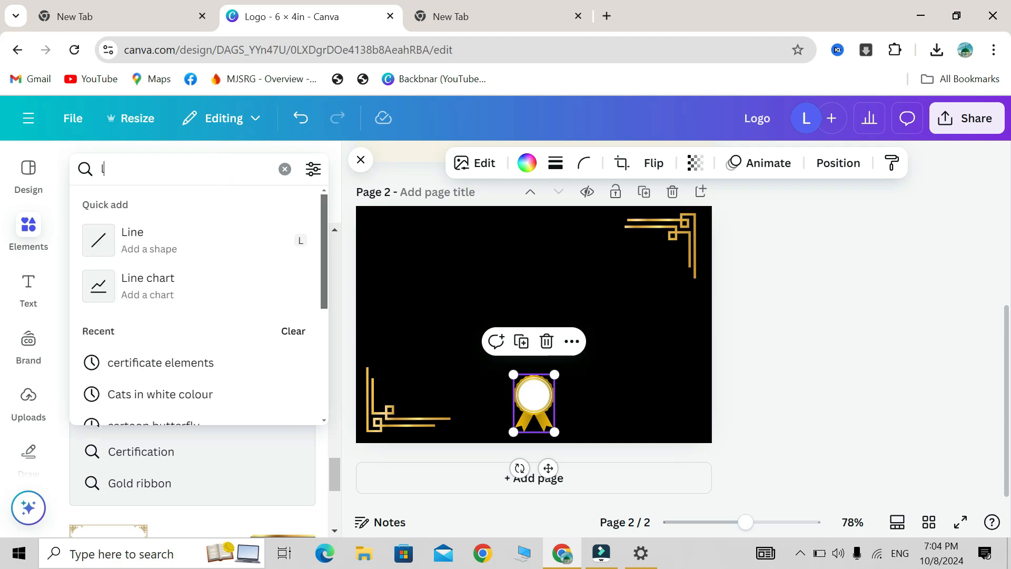
pyautogui.write('ine')
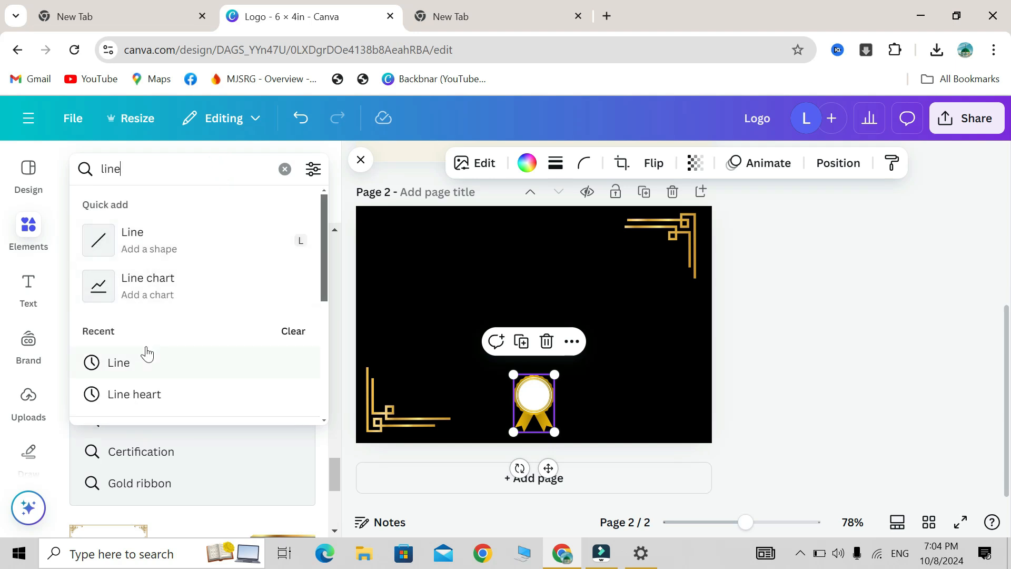
pyautogui.click(151, 362)
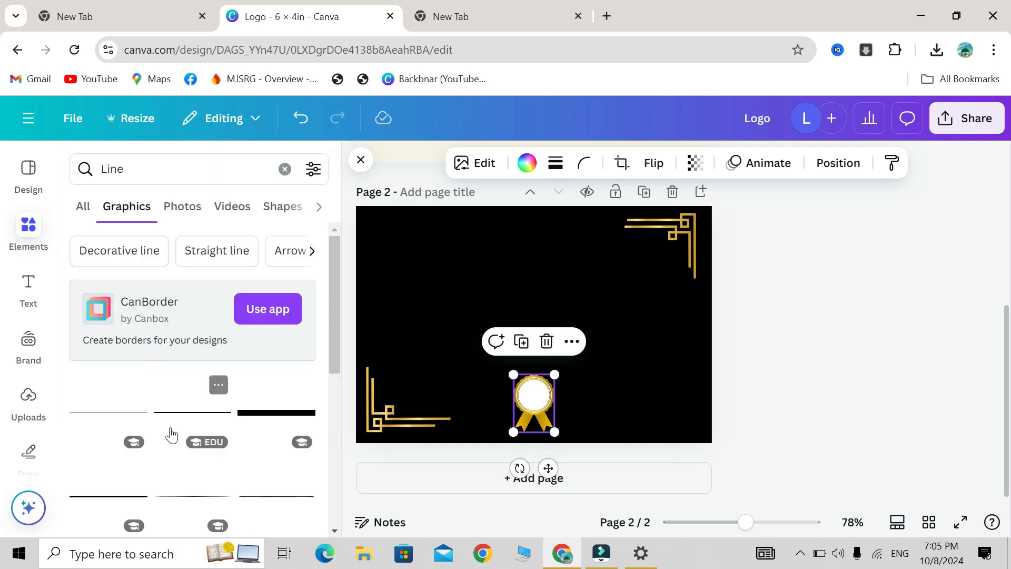
pyautogui.scroll(-3, 222, 455)
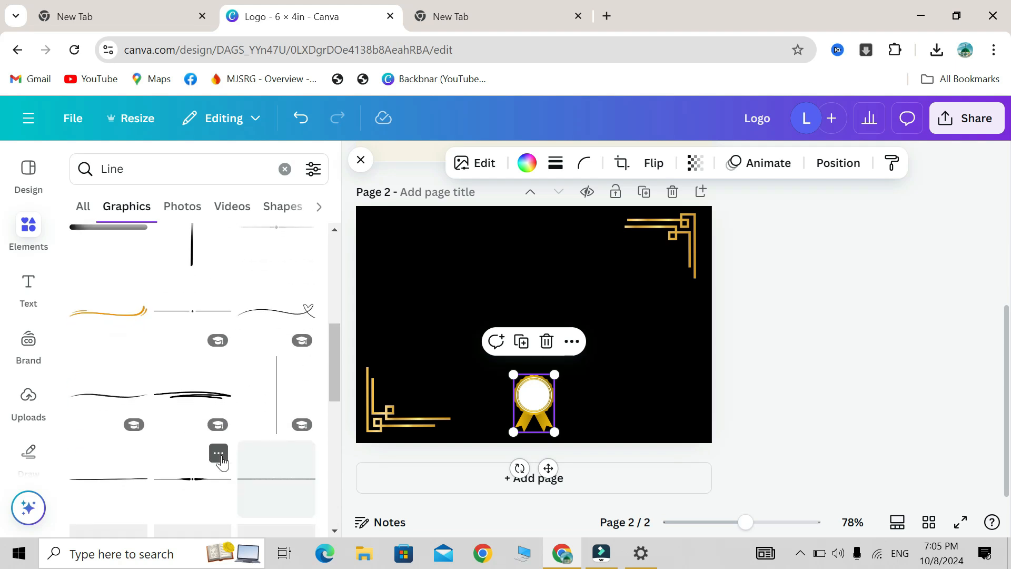
pyautogui.scroll(-3, 221, 460)
# - Refine the graphics search to "Line golden"
pyautogui.click(174, 168)
pyautogui.write('golden')
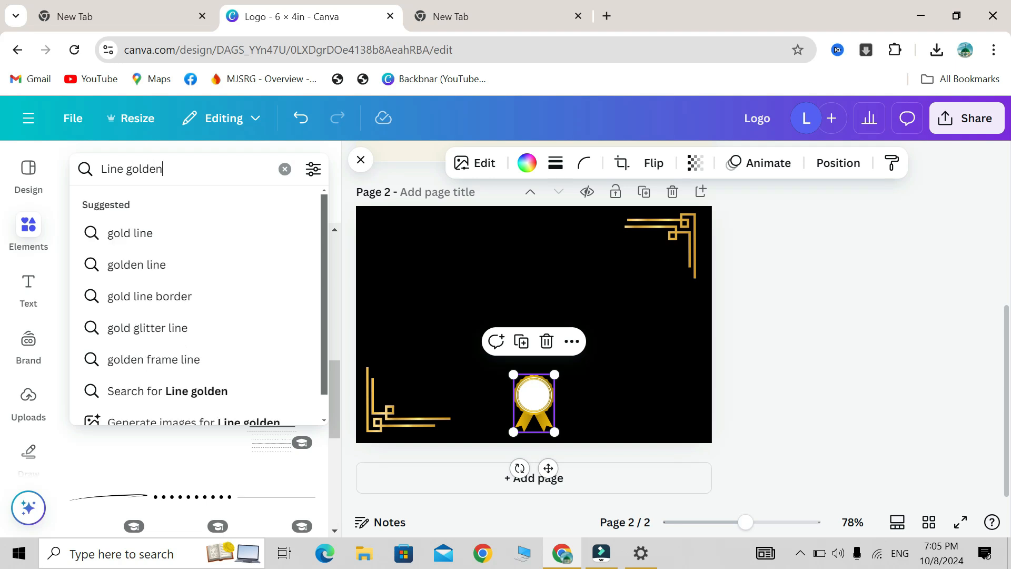
pyautogui.press('Return')
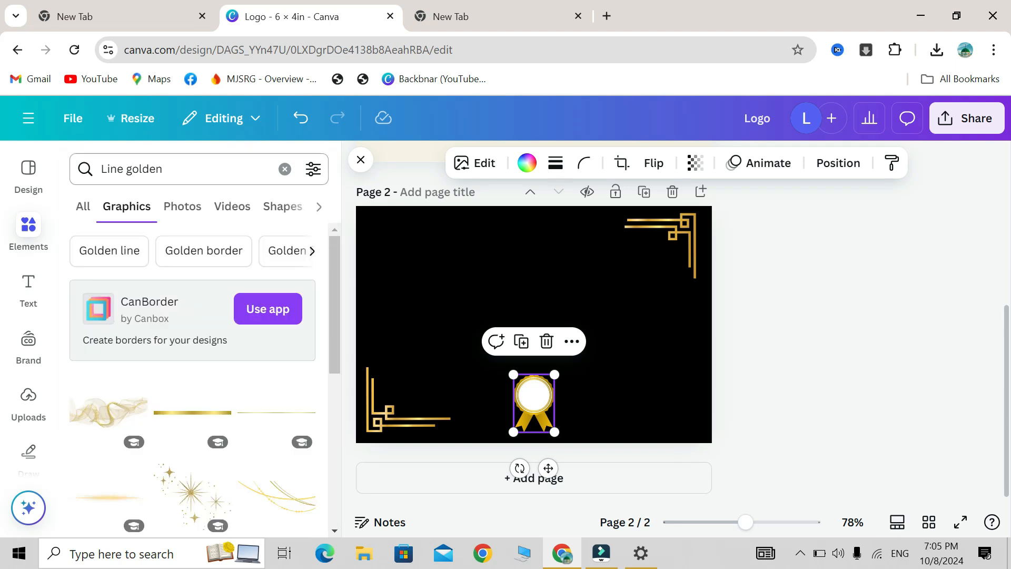
pyautogui.click(276, 416)
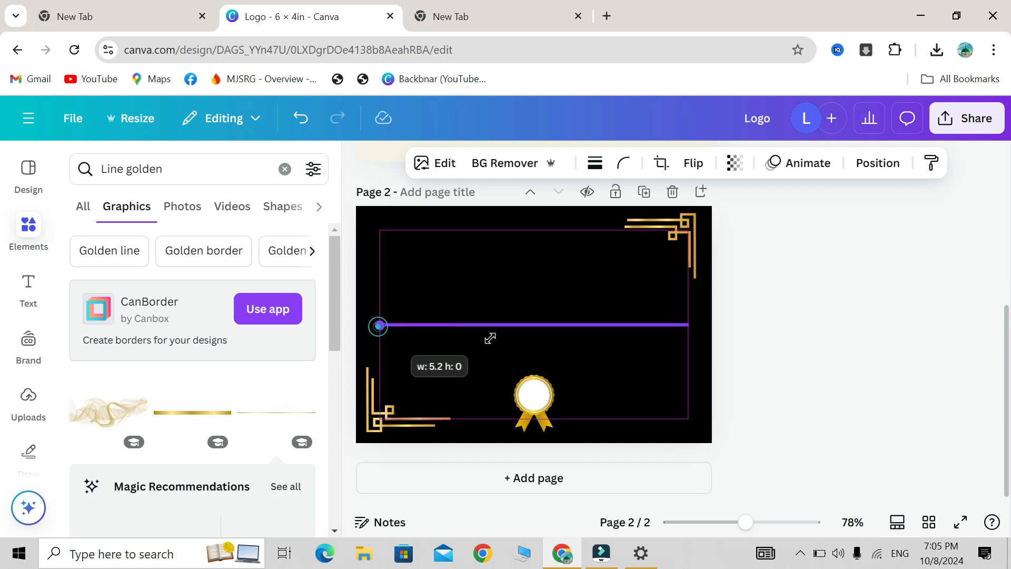
pyautogui.moveTo(550, 361); pyautogui.dragTo(747, 449)
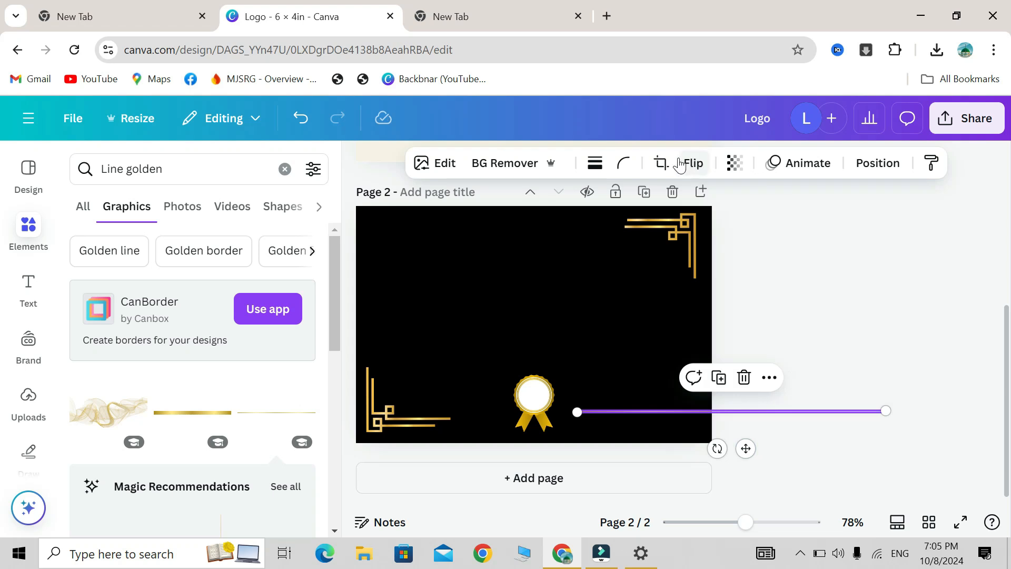
pyautogui.click(663, 164)
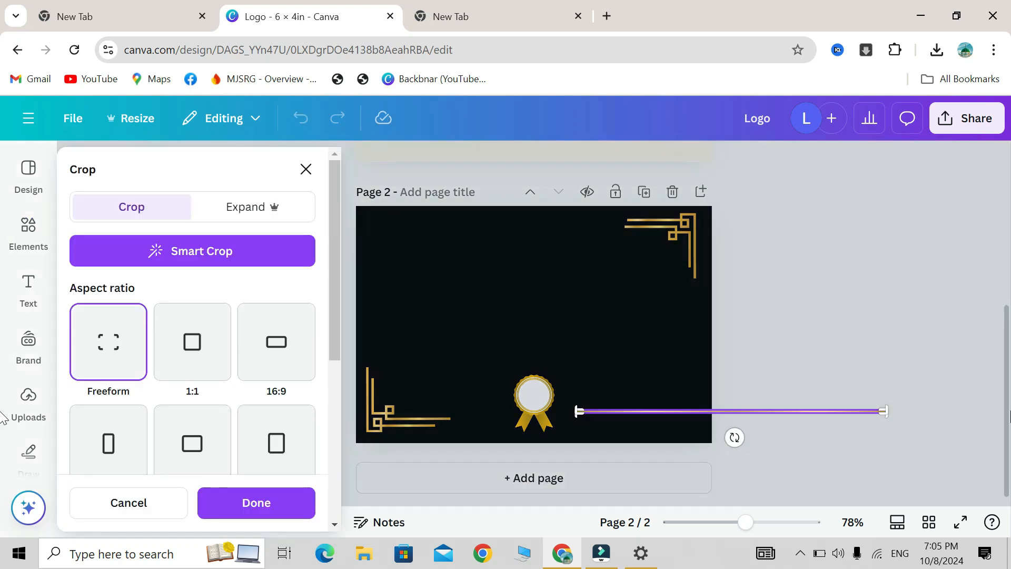
pyautogui.moveTo(888, 412); pyautogui.dragTo(731, 420)
pyautogui.moveTo(884, 411); pyautogui.dragTo(1007, 432)
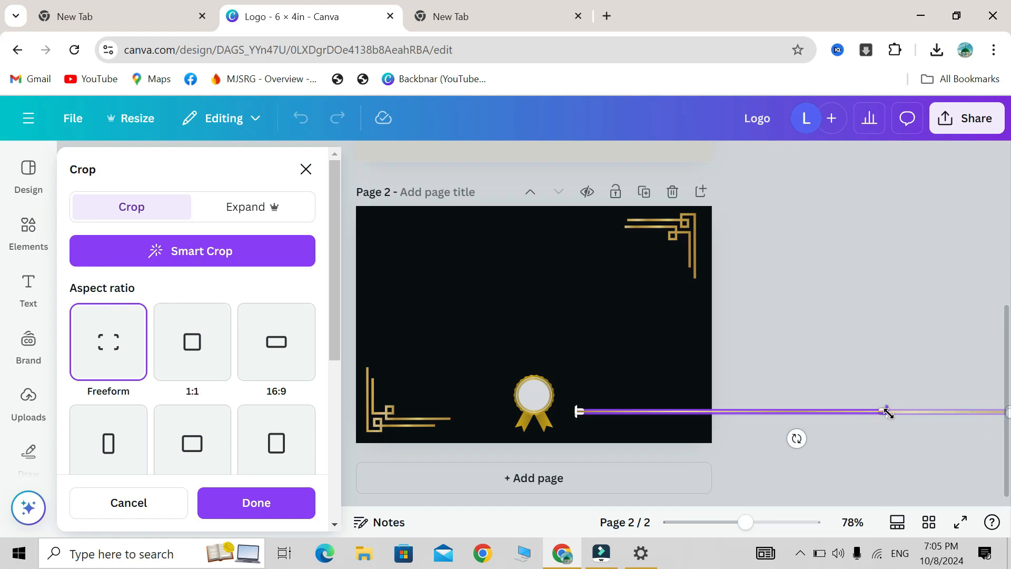
pyautogui.click(779, 436)
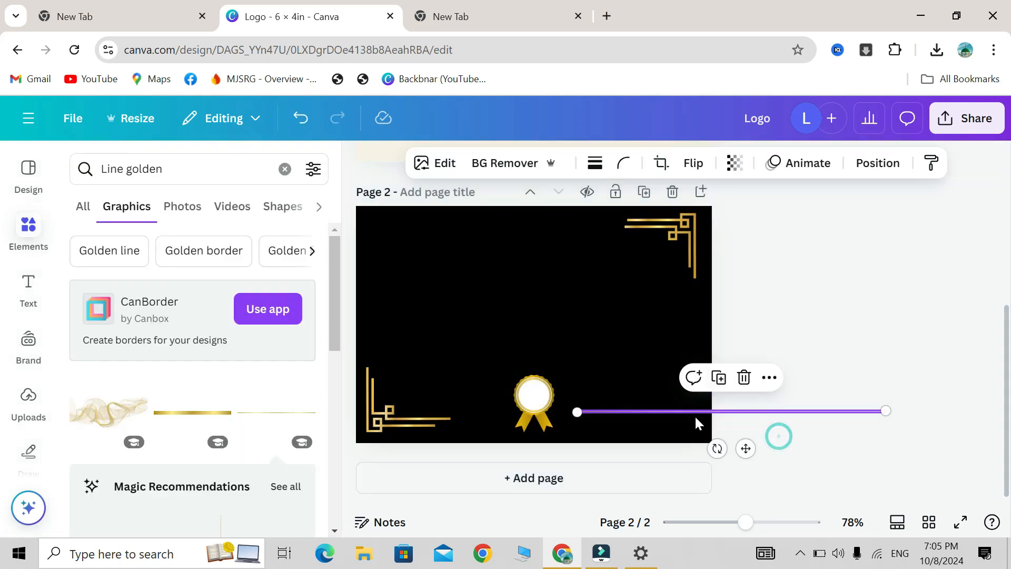
pyautogui.click(743, 378)
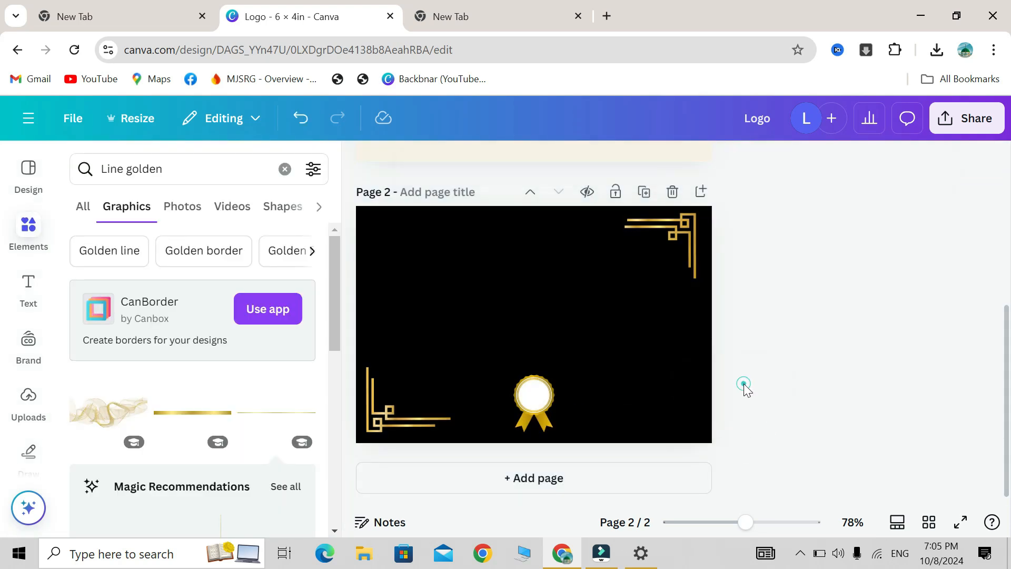
# - Add the thick golden line graphic to page 2, scale it down and move it to the lower right beside the badge
pyautogui.click(181, 416)
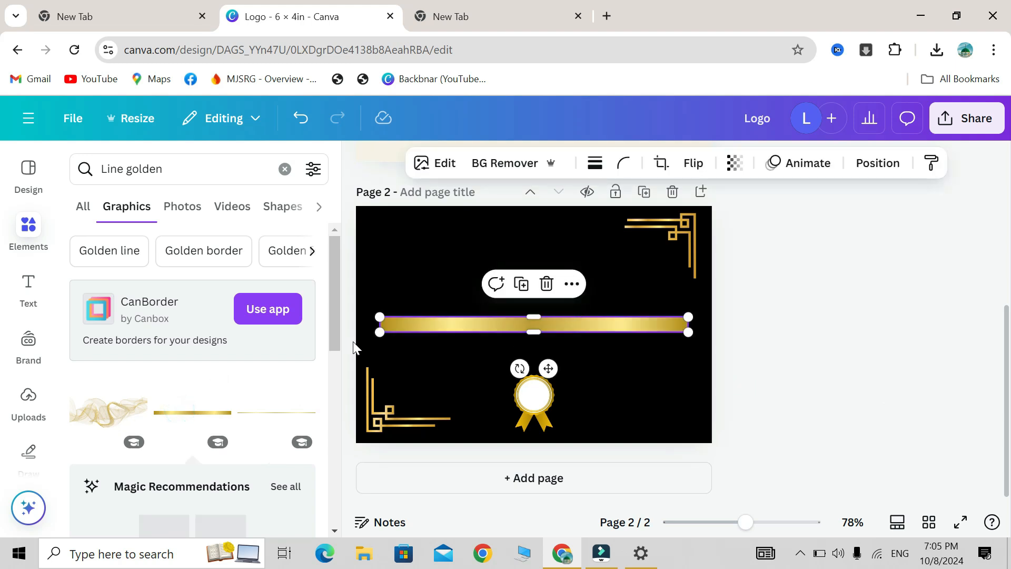
pyautogui.moveTo(378, 331); pyautogui.dragTo(592, 336)
pyautogui.moveTo(641, 357); pyautogui.dragTo(649, 456)
# - Scale the golden line beside the badge down further from its left end, keeping its right end in place
pyautogui.scroll(5, 622, 402)
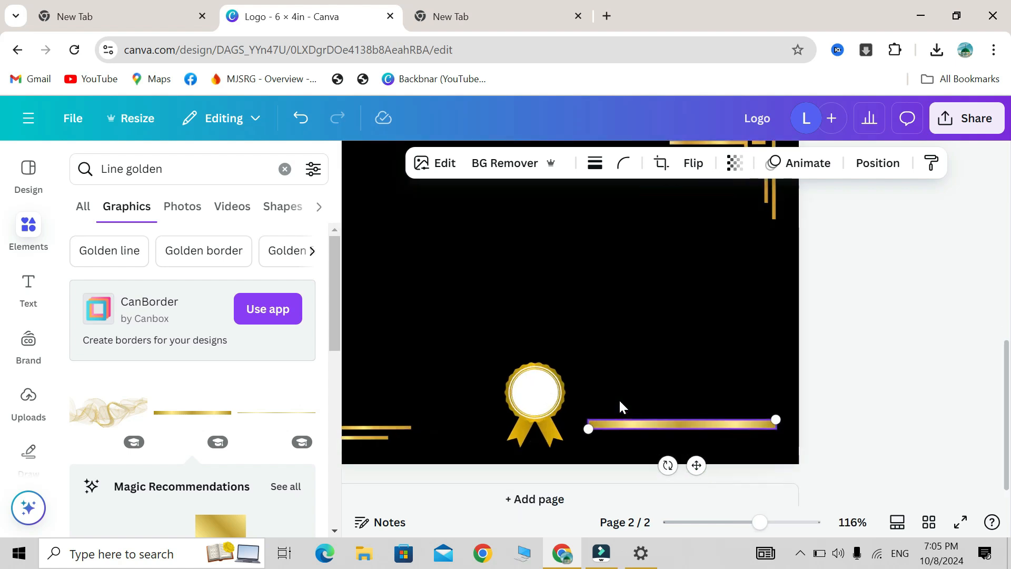
pyautogui.scroll(-1, 619, 399)
pyautogui.click(619, 401)
pyautogui.scroll(4, 620, 400)
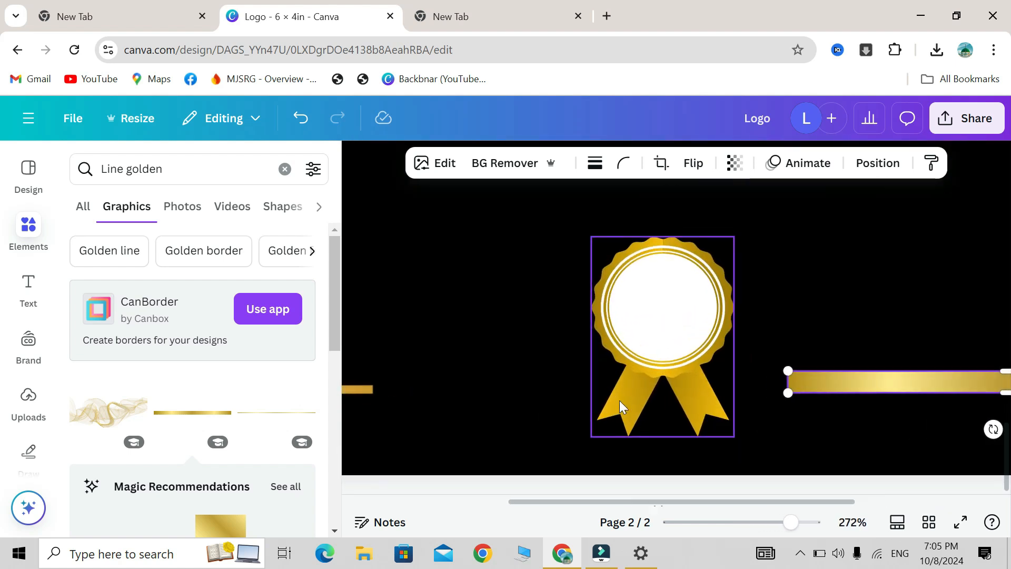
pyautogui.press('Tab')
pyautogui.scroll(3, 618, 398)
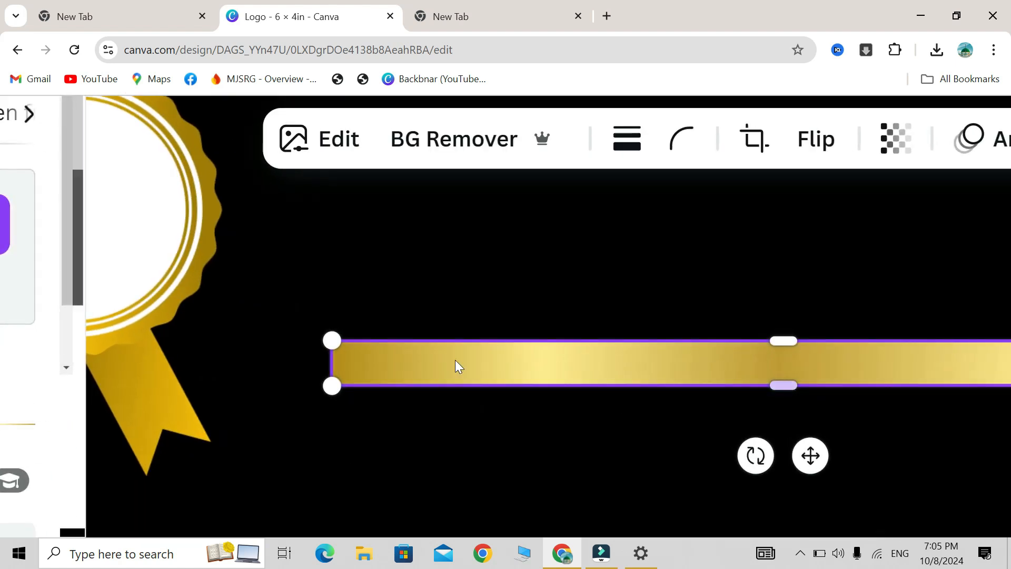
pyautogui.moveTo(332, 386); pyautogui.dragTo(683, 394)
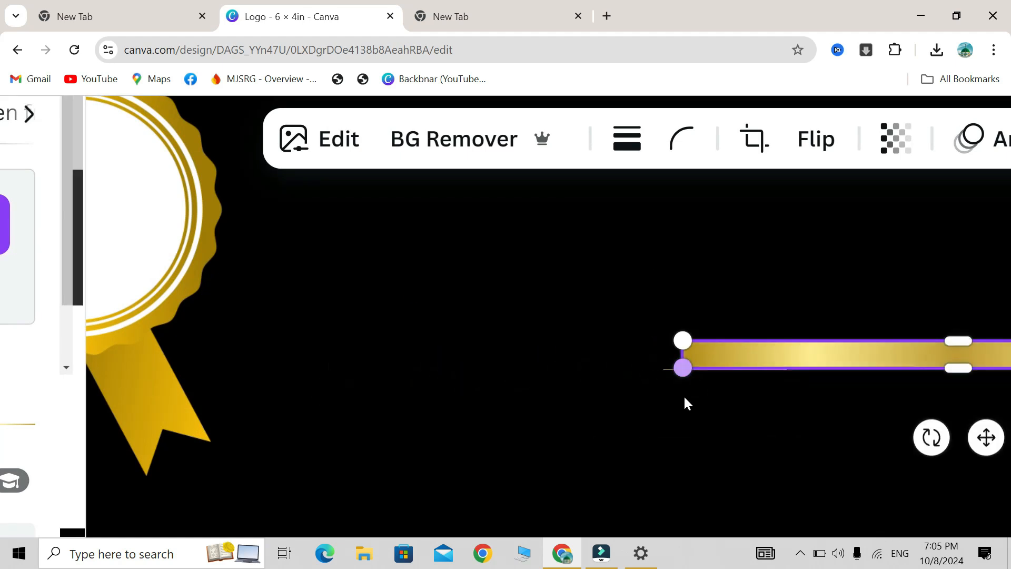
pyautogui.scroll(-10, 688, 386)
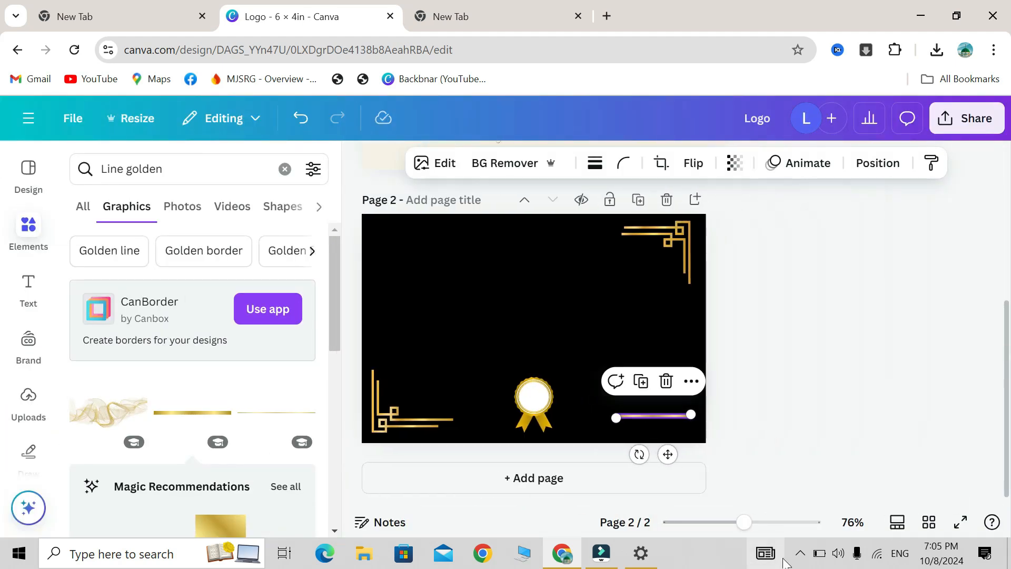
# - Nudge the short golden line slightly left near the page's lower-right corner and deselect it
pyautogui.click(750, 523)
pyautogui.moveTo(758, 532); pyautogui.dragTo(734, 523)
pyautogui.moveTo(633, 462); pyautogui.dragTo(631, 462)
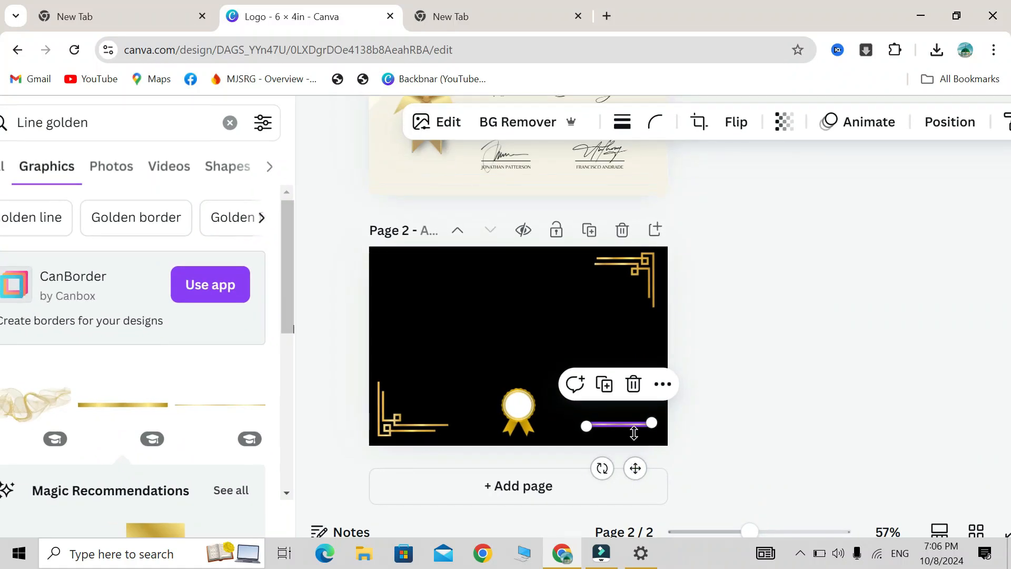
pyautogui.click(697, 445)
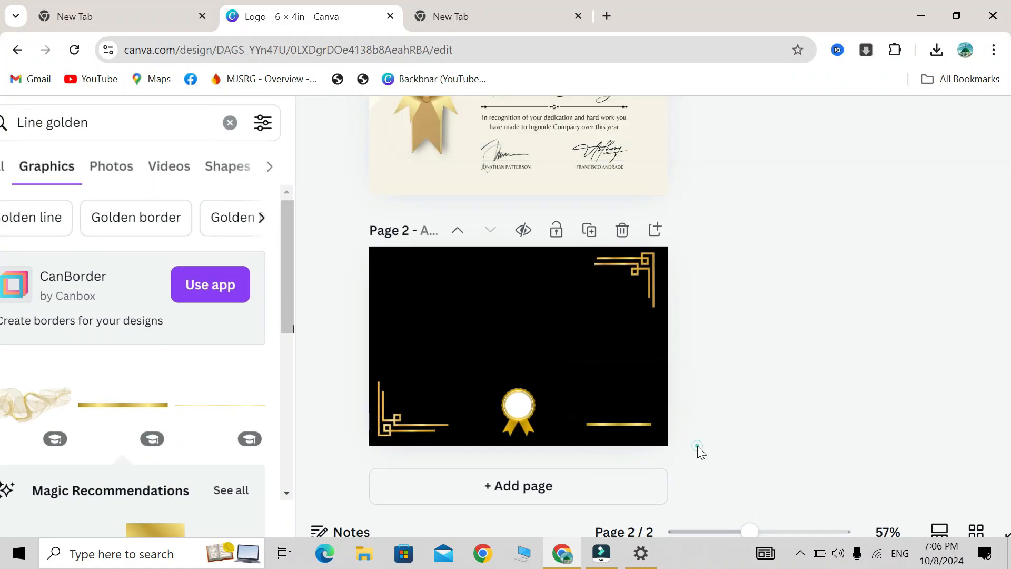
pyautogui.click(636, 425)
pyautogui.moveTo(635, 425); pyautogui.dragTo(636, 424)
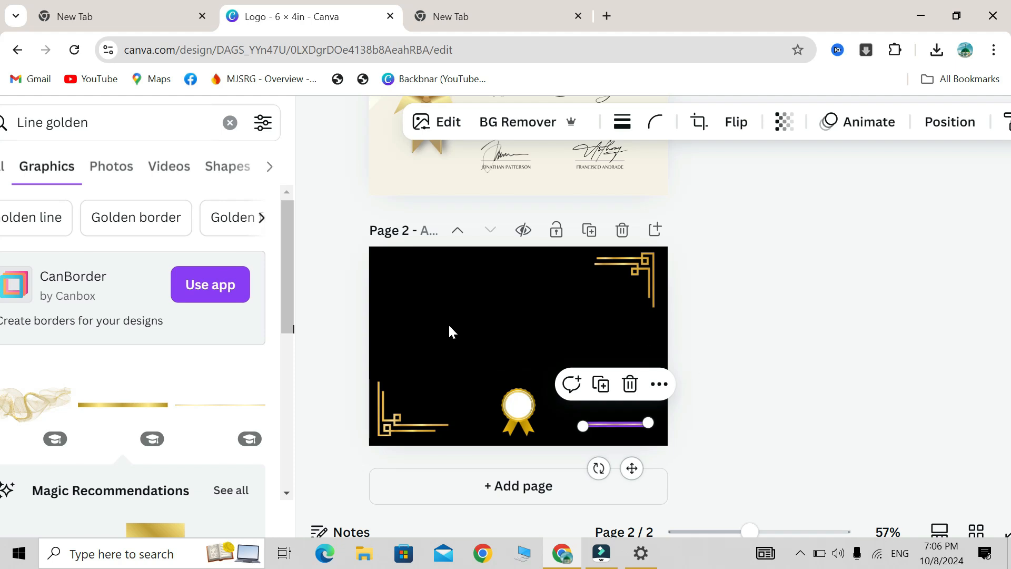
pyautogui.hotkey('ctrl', '-')
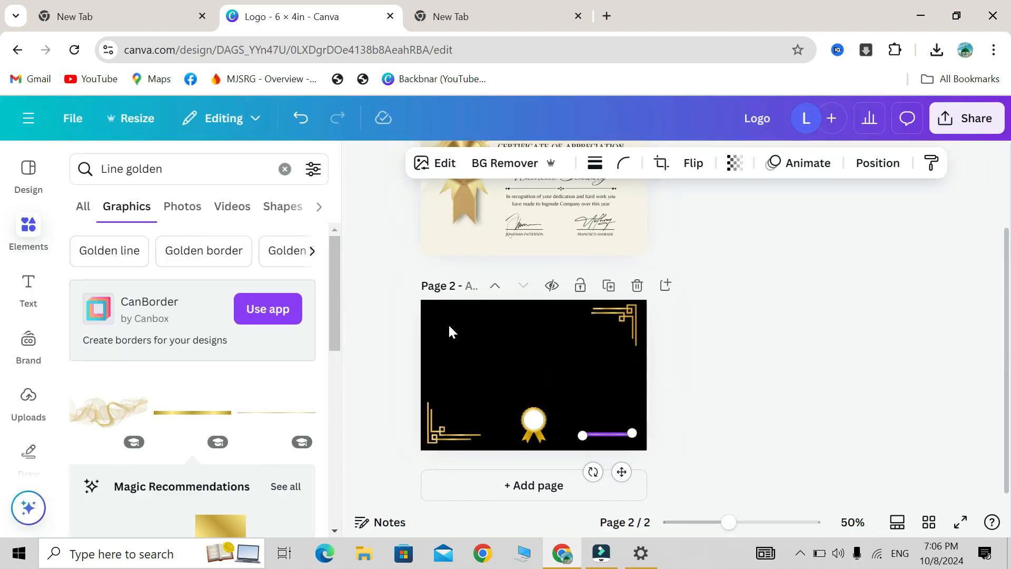
pyautogui.hotkey('ctrl', '+')
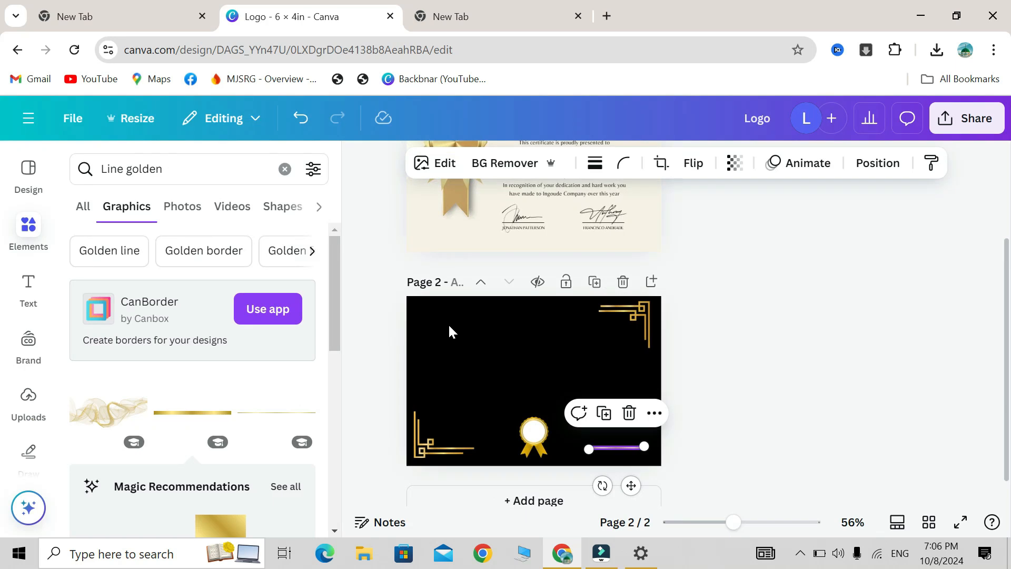
pyautogui.click(390, 427)
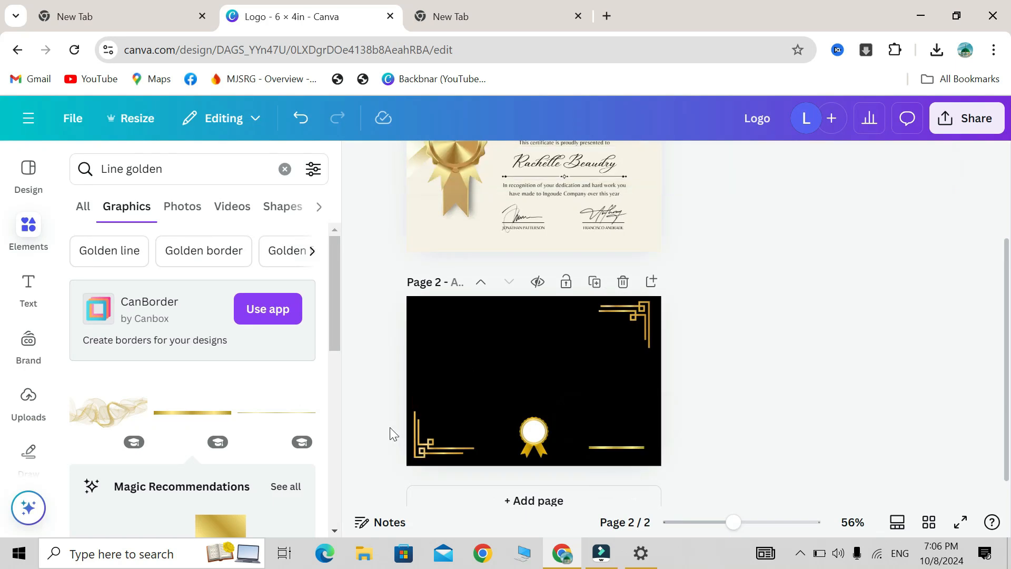
# - Add a heading text box to page 2 and set its text color to white
pyautogui.hotkey('ctrl', '+')
pyautogui.hotkey('ctrl', '+')
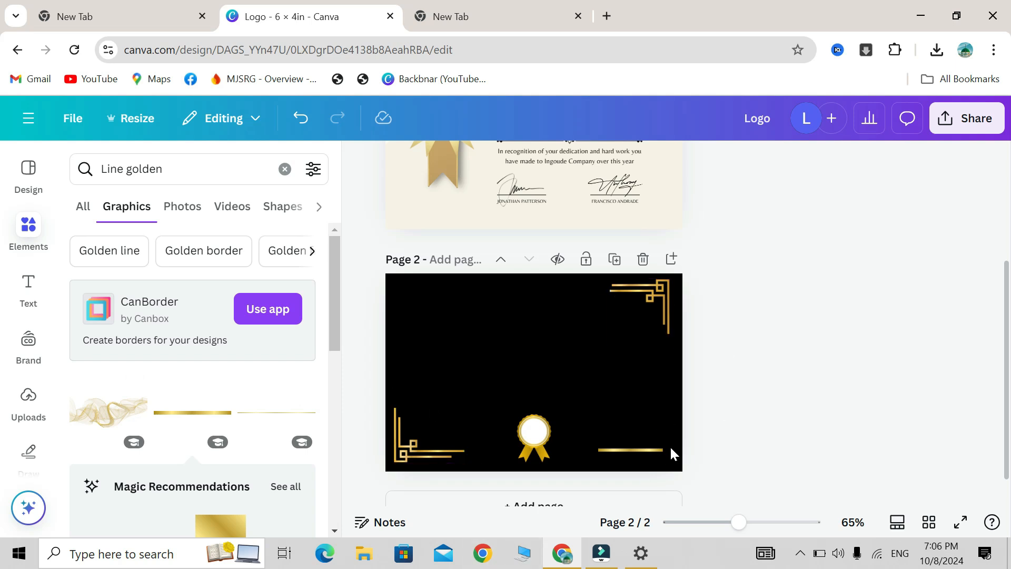
pyautogui.click(26, 305)
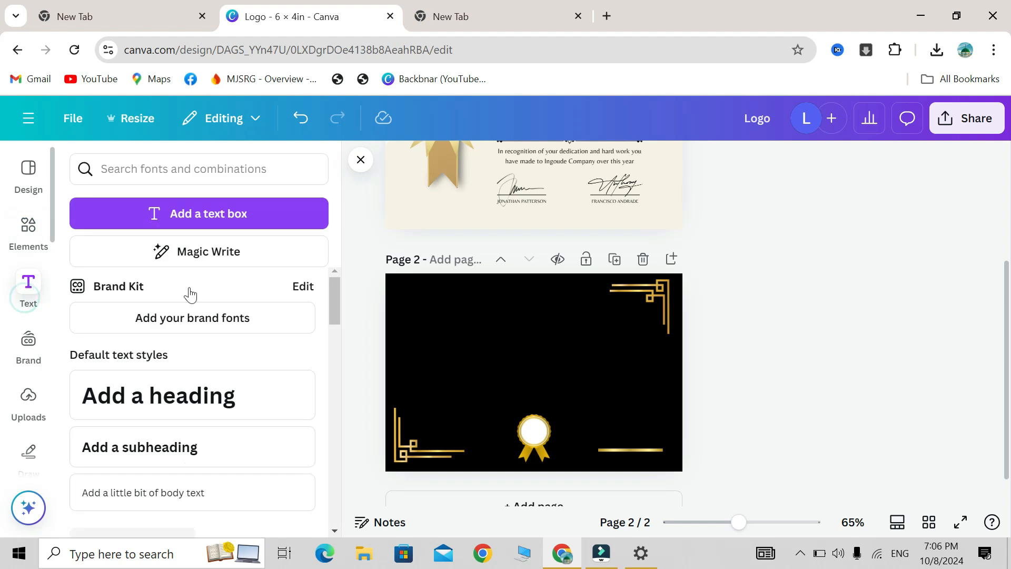
pyautogui.click(182, 404)
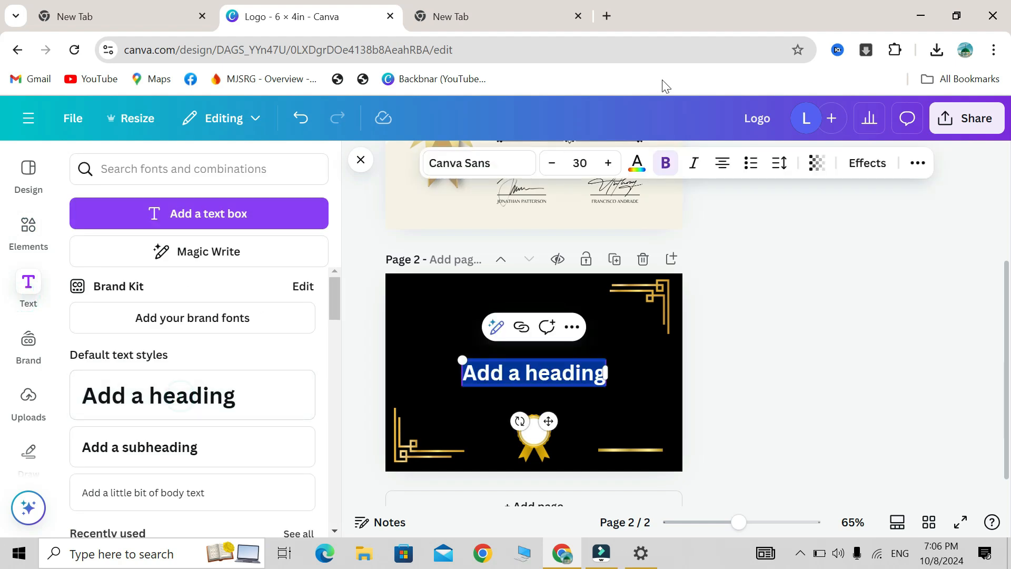
pyautogui.click(637, 164)
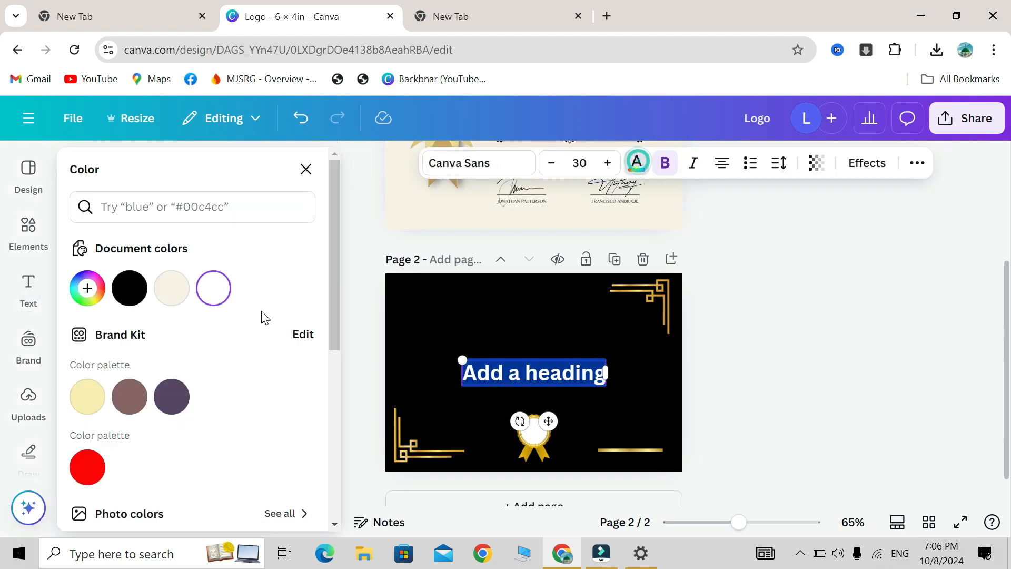
pyautogui.click(214, 288)
pyautogui.click(703, 386)
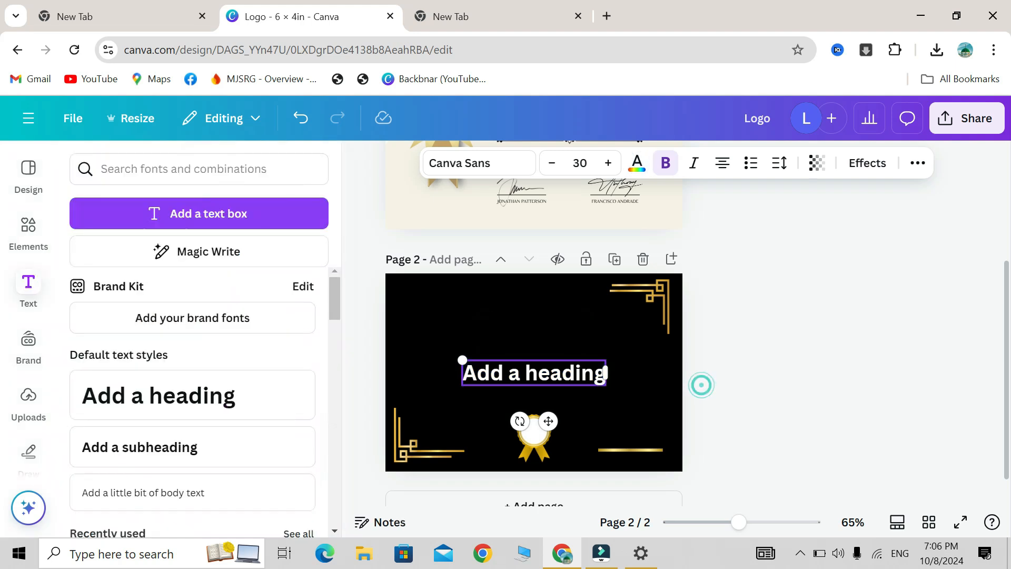
# - Replace the placeholder text of the new heading with "Certificate" and deselect it
pyautogui.write('Ce')
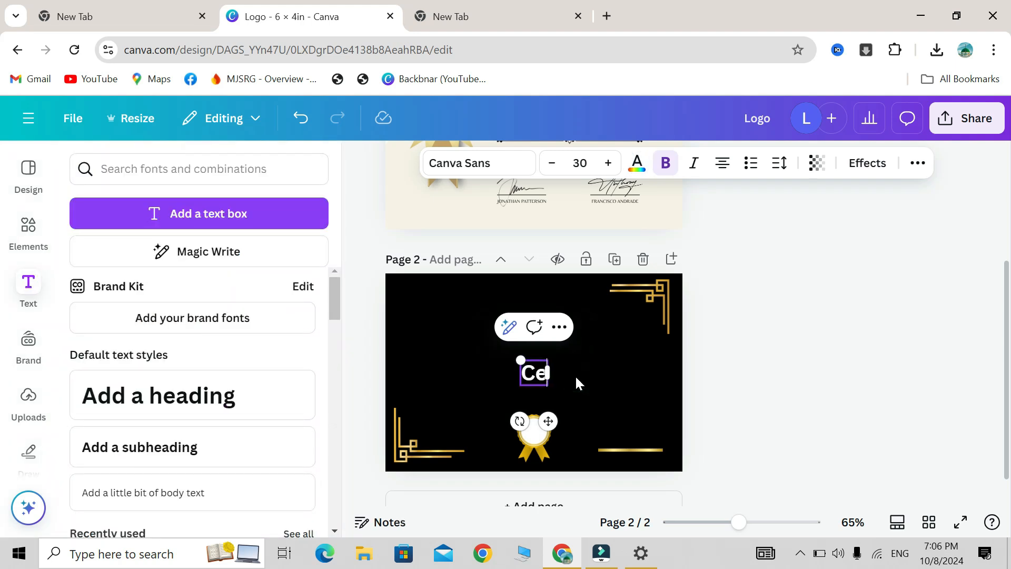
pyautogui.write('rti')
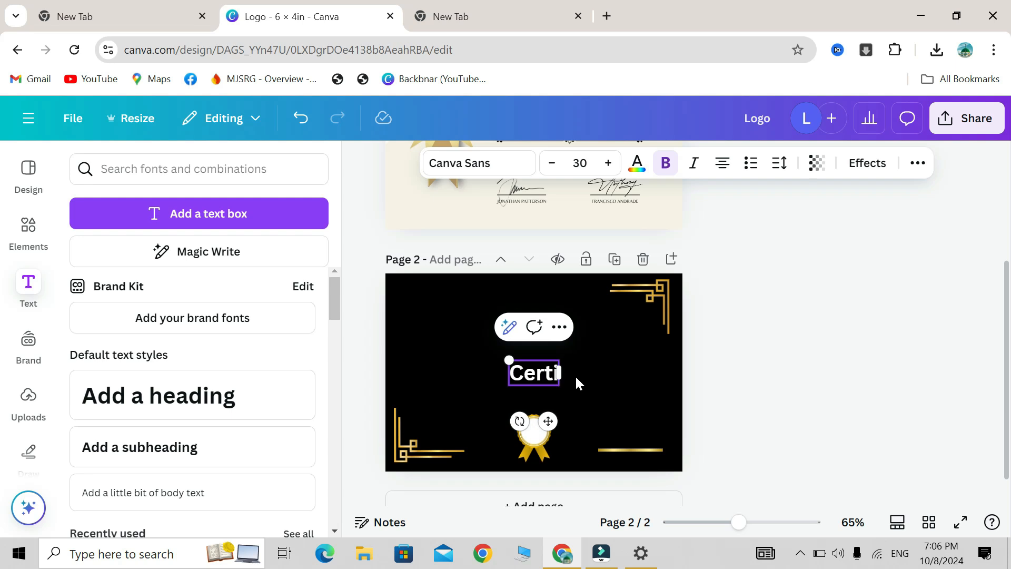
pyautogui.write('ficate')
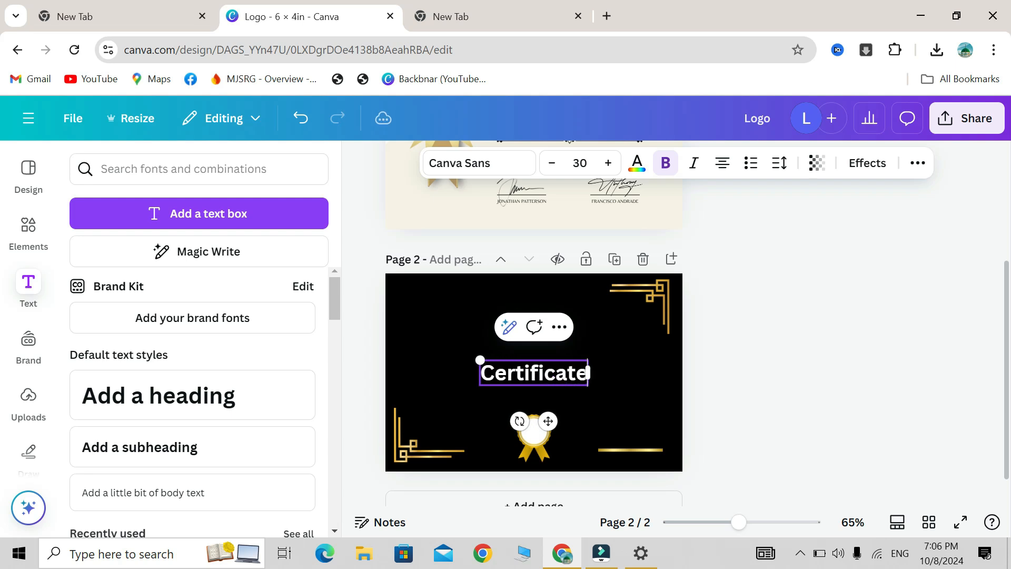
pyautogui.click(658, 373)
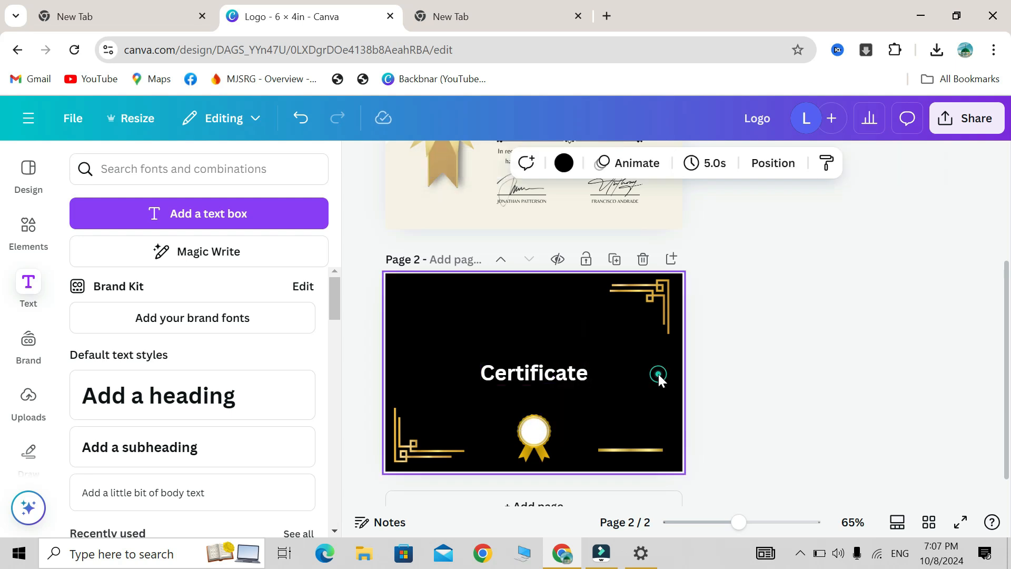
# - Change the "Certificate" heading's font to Aniyah and enlarge it to about size 40.3
pyautogui.click(559, 362)
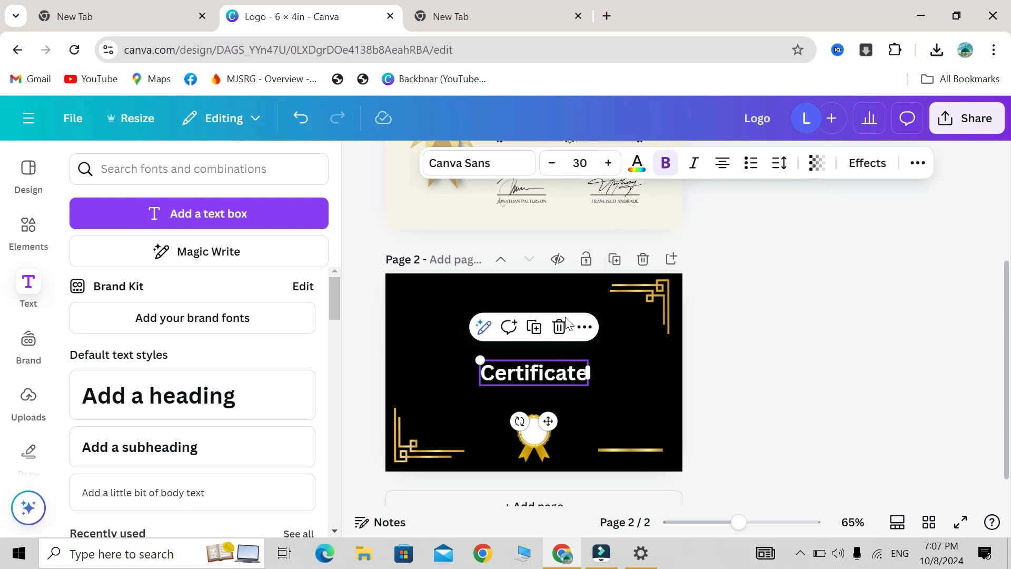
pyautogui.click(499, 164)
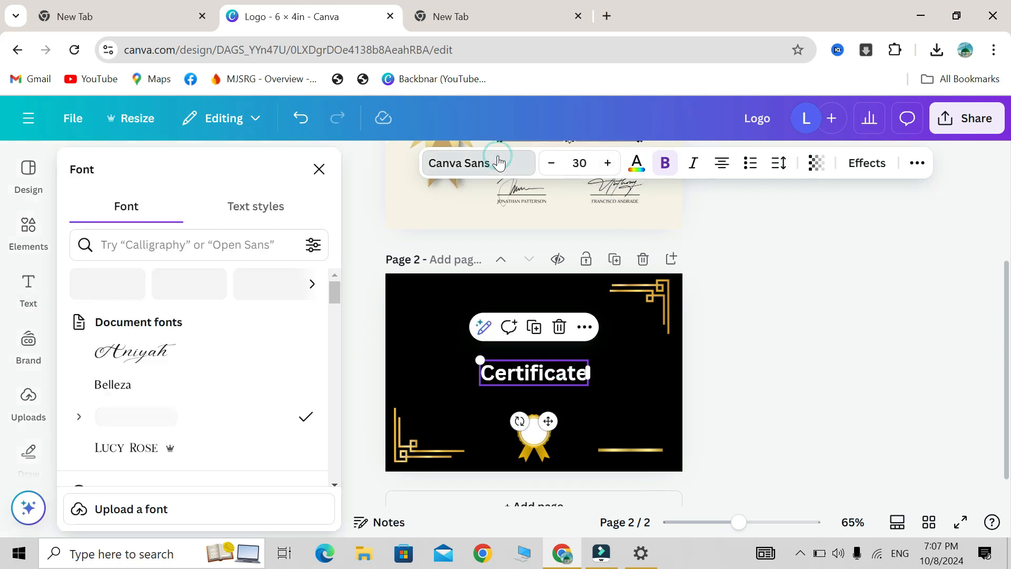
pyautogui.click(176, 352)
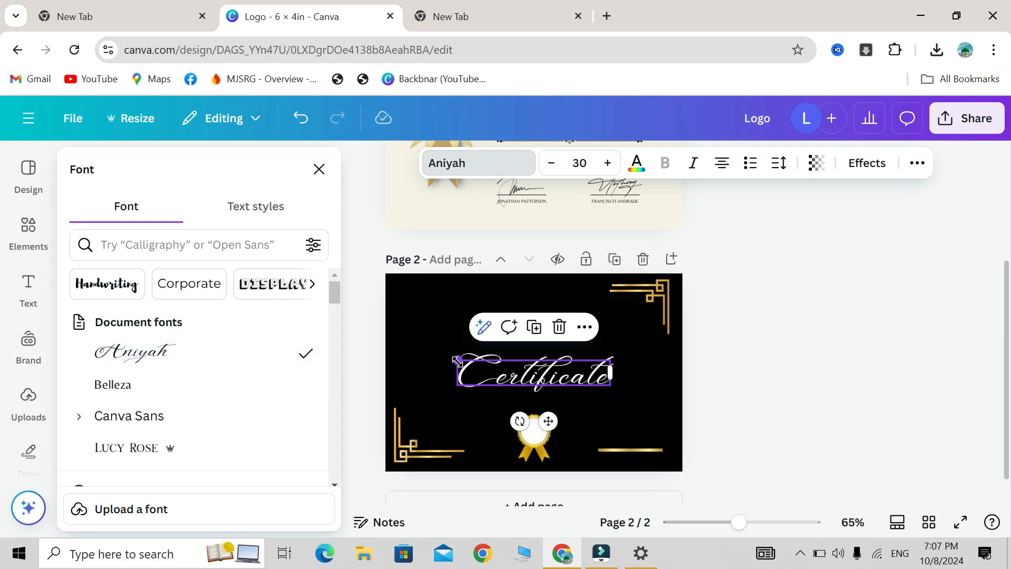
pyautogui.moveTo(449, 362); pyautogui.dragTo(406, 352)
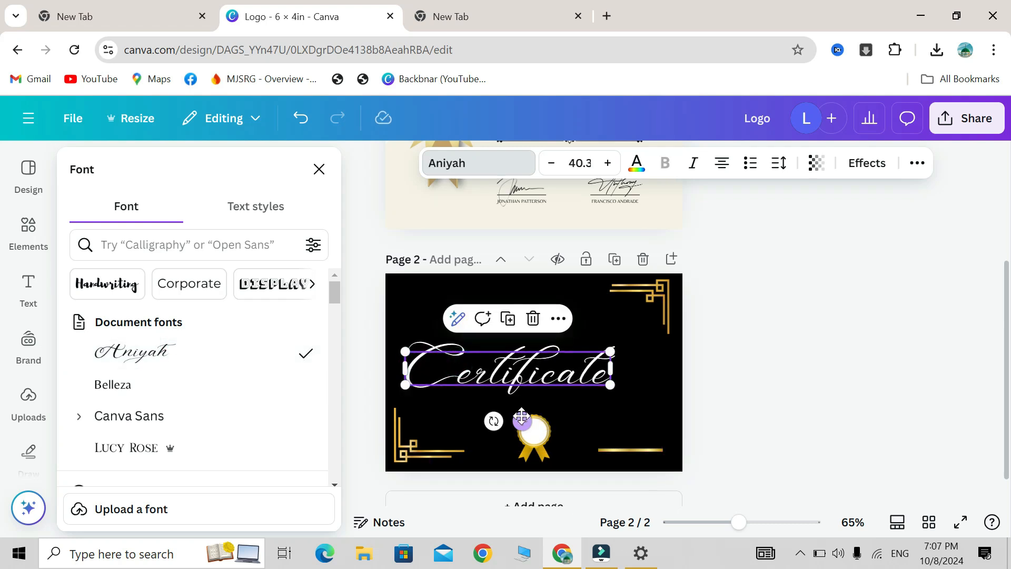
# - Move the "Certificate" heading up near the upper edge of page 2 and center it horizontally
pyautogui.moveTo(524, 416); pyautogui.dragTo(548, 376)
pyautogui.moveTo(629, 329)
pyautogui.mouseDown()
pyautogui.moveTo(536, 345)
pyautogui.moveTo(600, 345)
pyautogui.moveTo(648, 330)
pyautogui.moveTo(654, 339)
pyautogui.moveTo(648, 331)
pyautogui.mouseUp()
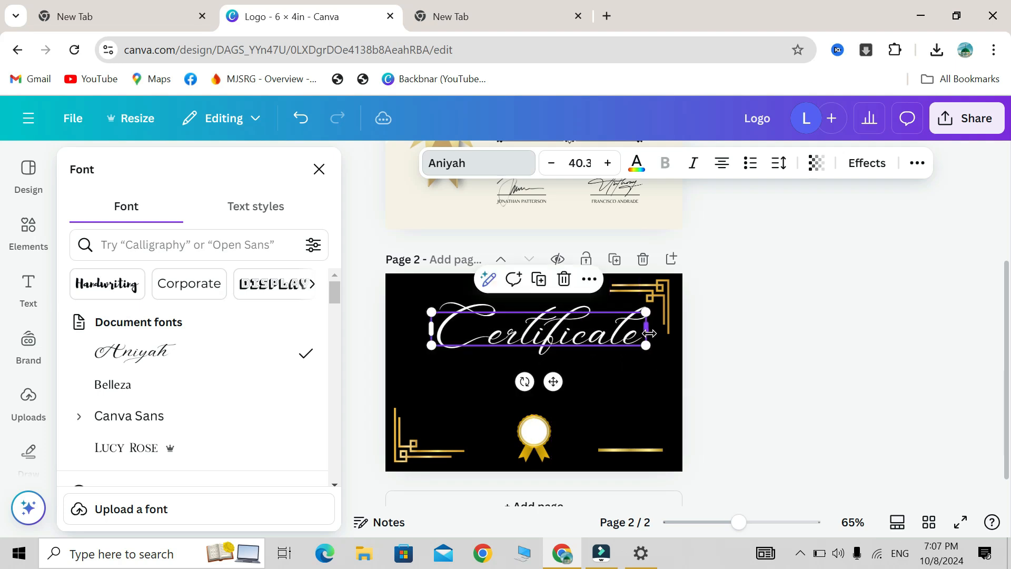
pyautogui.click(553, 379)
pyautogui.moveTo(553, 379); pyautogui.dragTo(551, 384)
pyautogui.moveTo(646, 330); pyautogui.dragTo(645, 330)
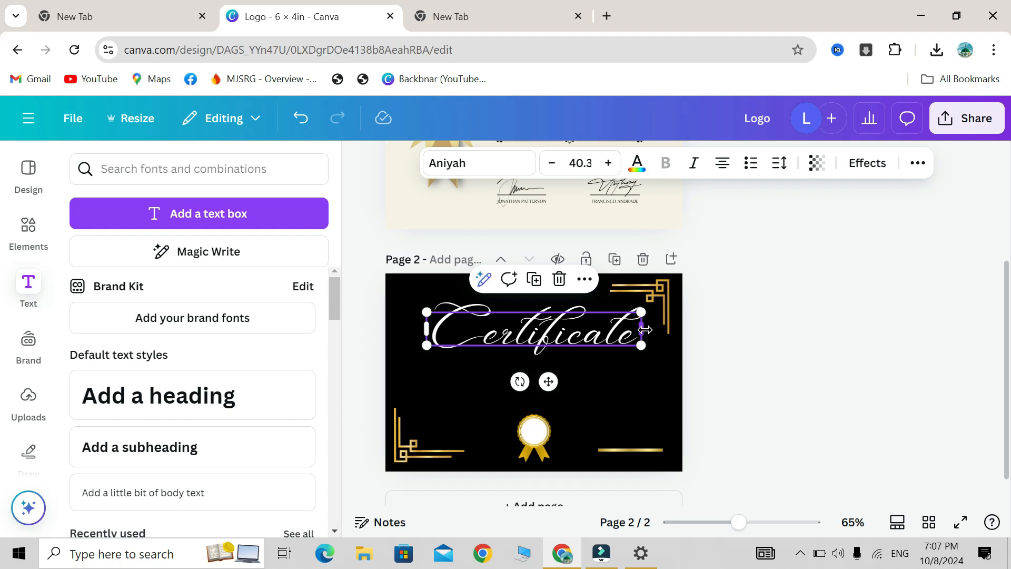
# - Look through the available fonts for an alternative for the "Certificate" heading
pyautogui.click(477, 170)
pyautogui.scroll(-10, 263, 399)
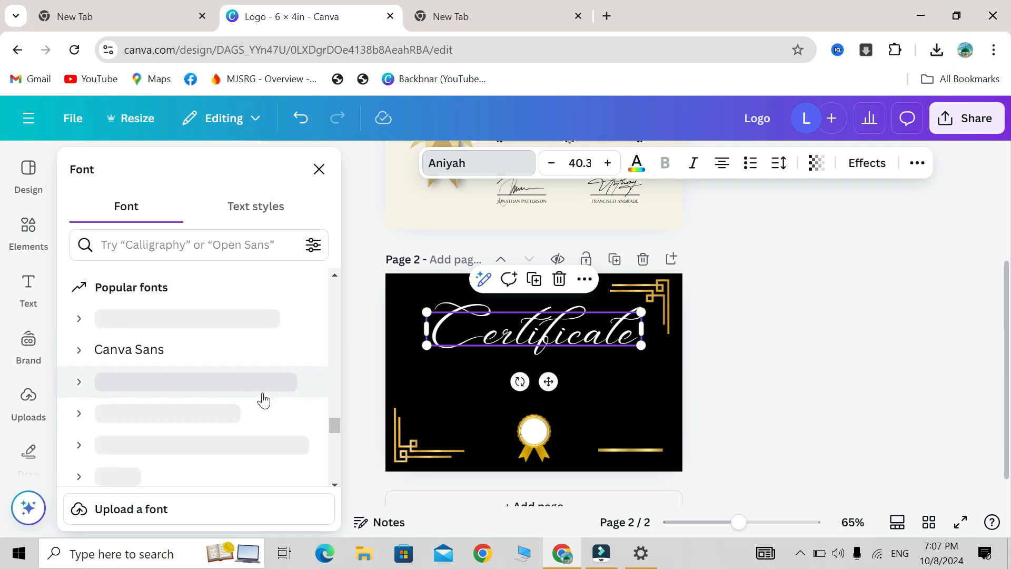
pyautogui.scroll(10, 271, 362)
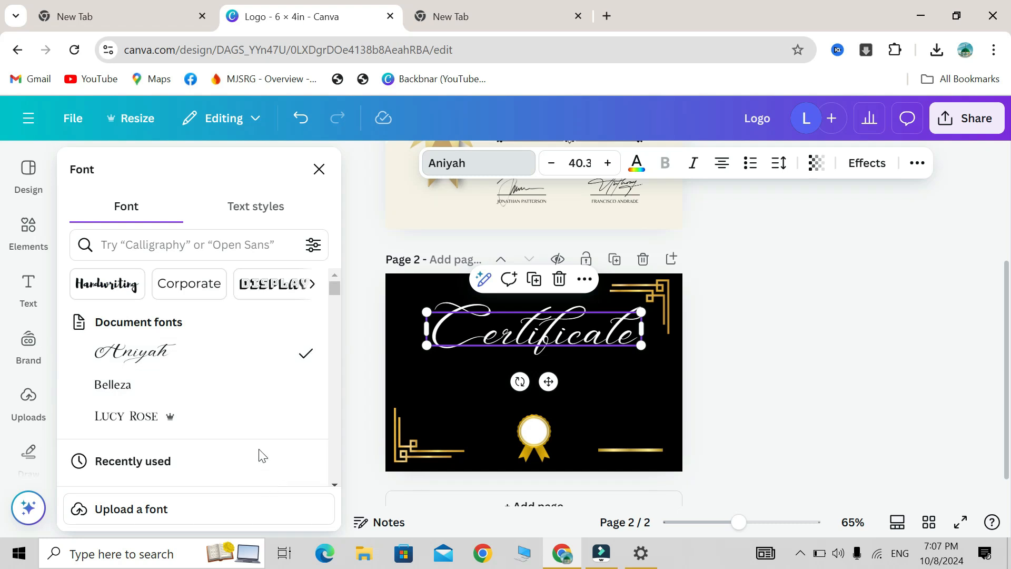
pyautogui.scroll(-4, 261, 456)
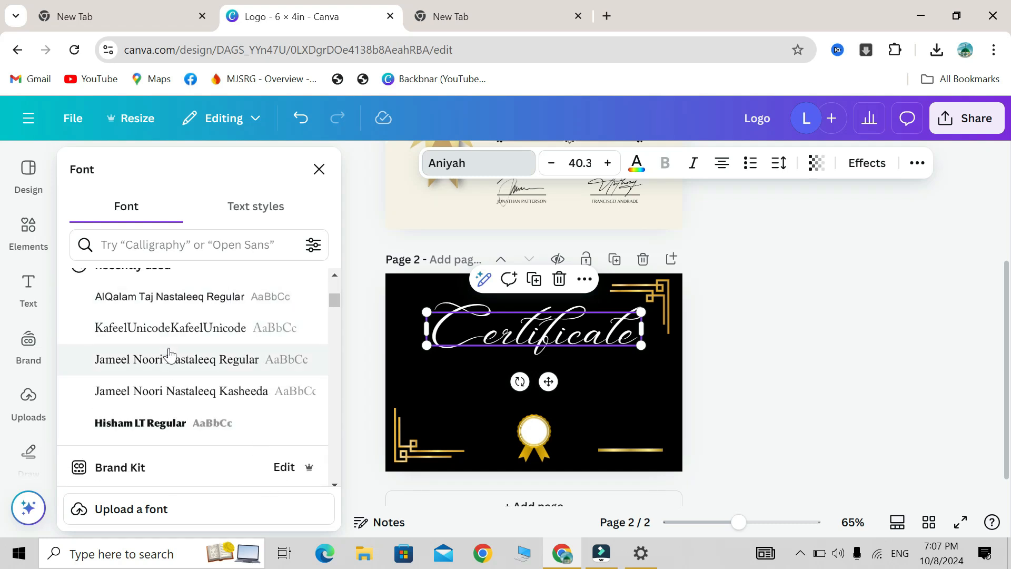
pyautogui.scroll(-5, 226, 396)
pyautogui.scroll(-3, 226, 396)
pyautogui.scroll(5, 227, 399)
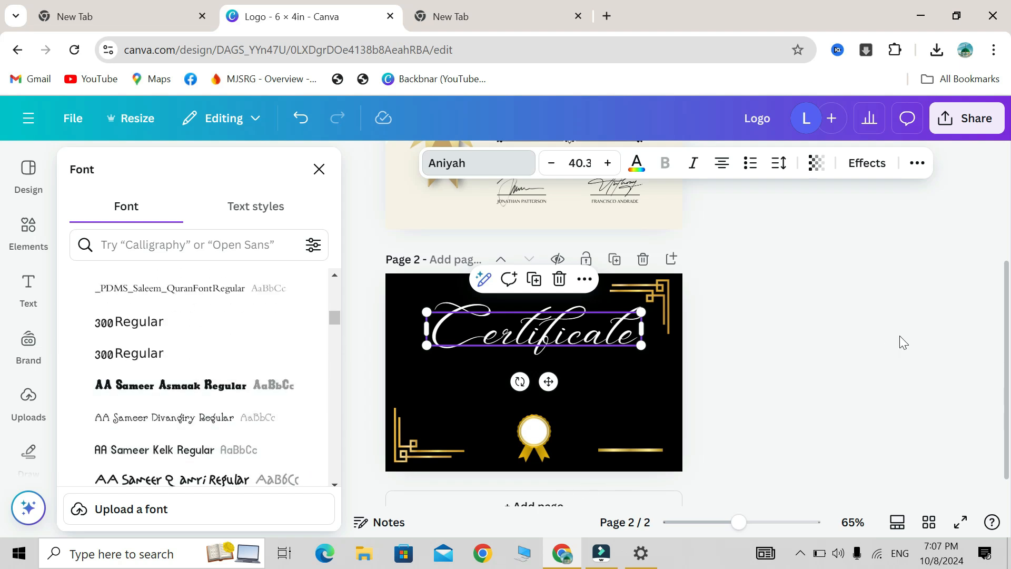
# - Scale the "Certificate" heading down to about size 34.4 and recenter it horizontally on the page
pyautogui.moveTo(640, 347); pyautogui.dragTo(610, 343)
pyautogui.moveTo(548, 375); pyautogui.dragTo(556, 374)
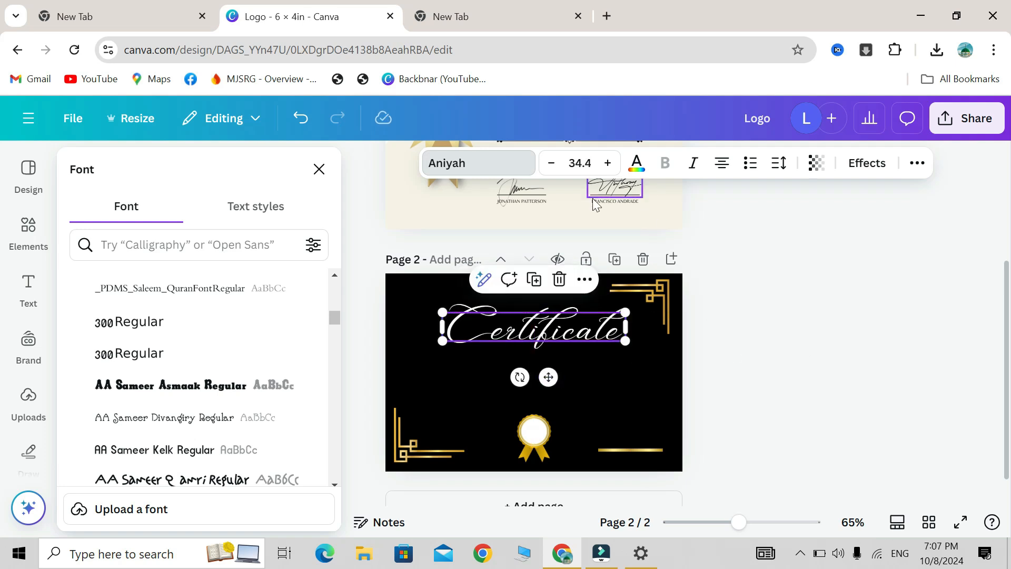
# - Copy the line "This certificate is proudly presented to" from page 1 and paste it onto page 2
pyautogui.scroll(3, 599, 206)
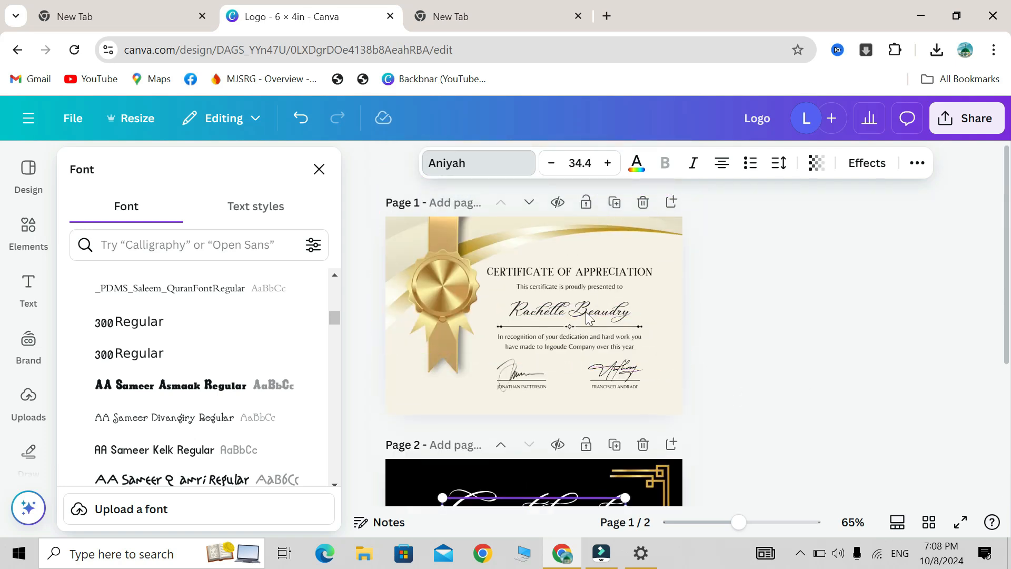
pyautogui.click(583, 291)
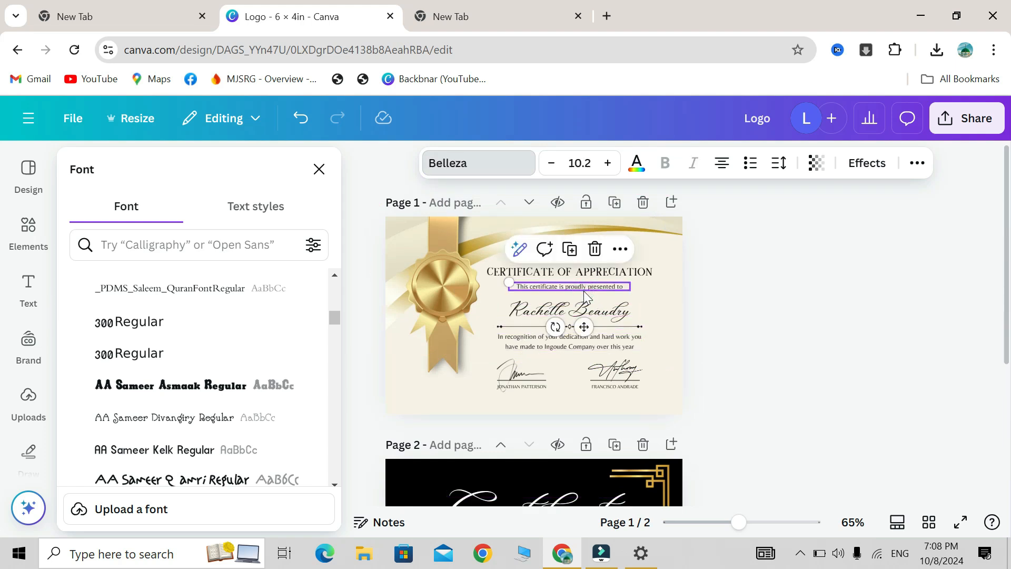
pyautogui.click(619, 246)
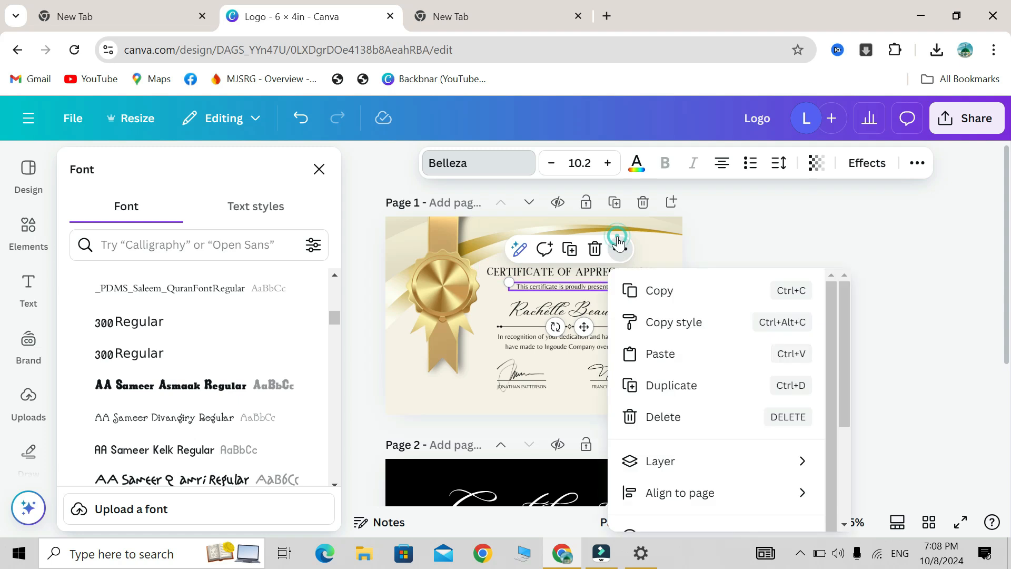
pyautogui.click(655, 292)
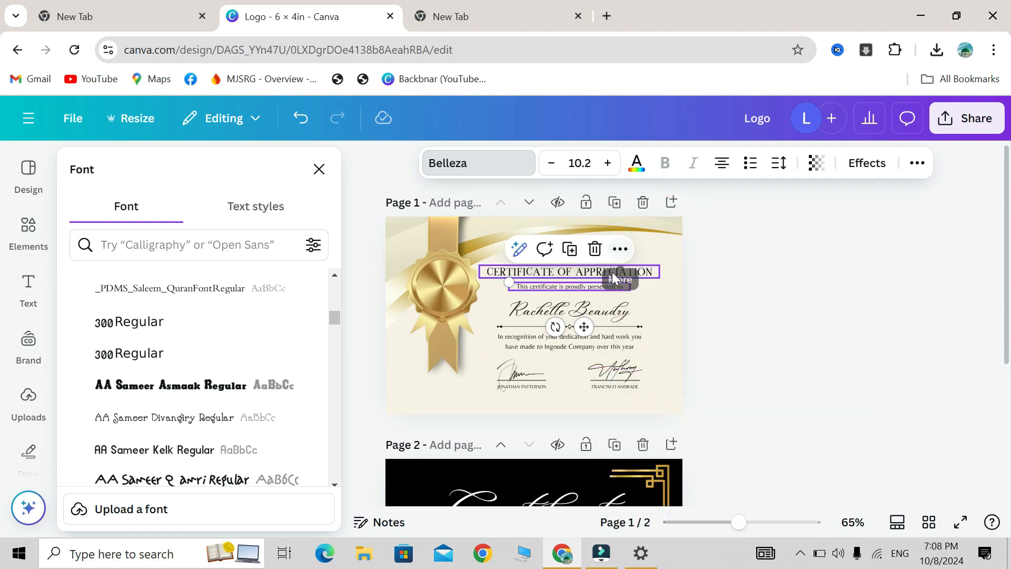
pyautogui.scroll(-4, 597, 351)
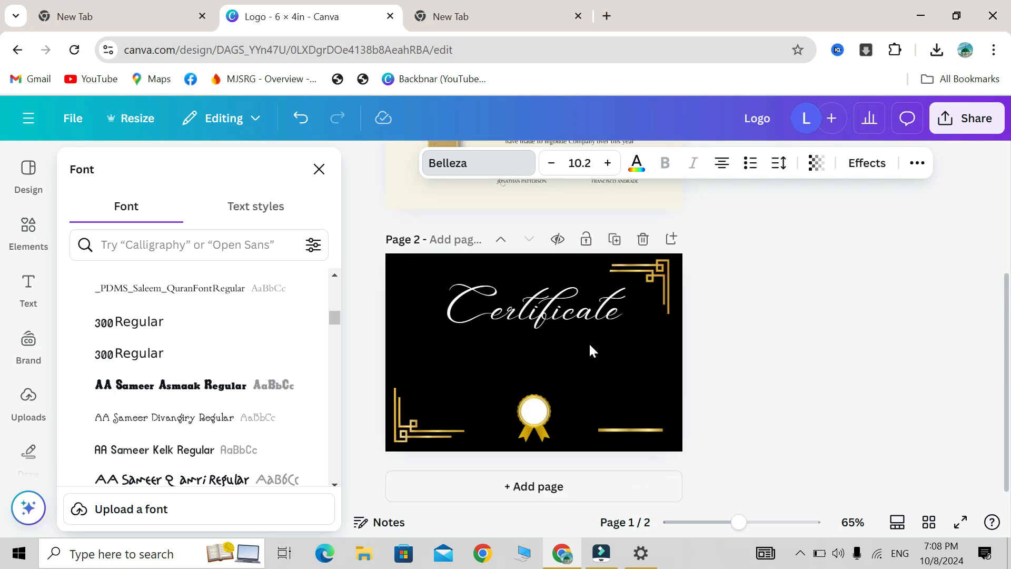
pyautogui.rightClick(572, 329)
pyautogui.click(504, 337)
pyautogui.rightClick(504, 337)
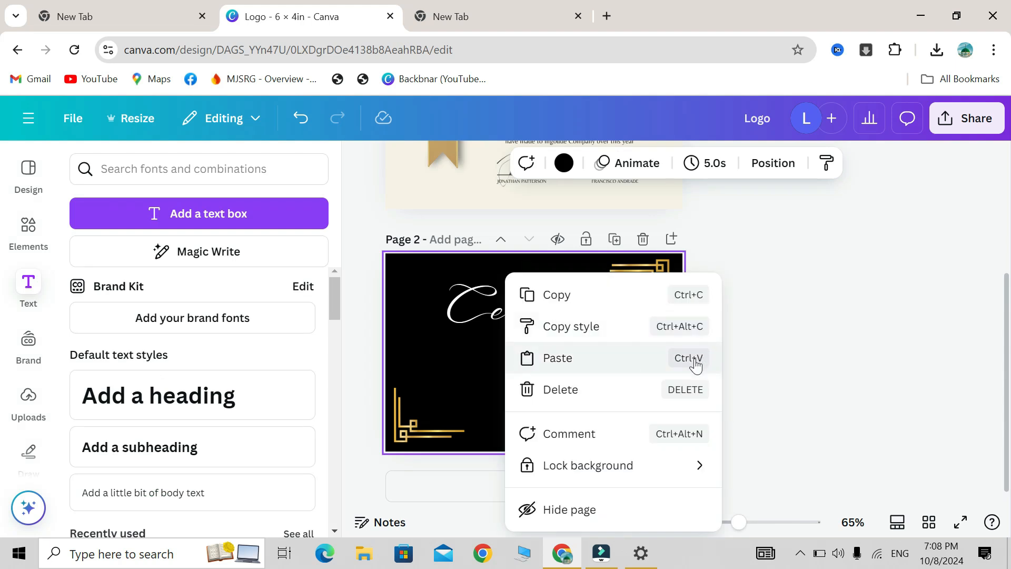
pyautogui.click(550, 359)
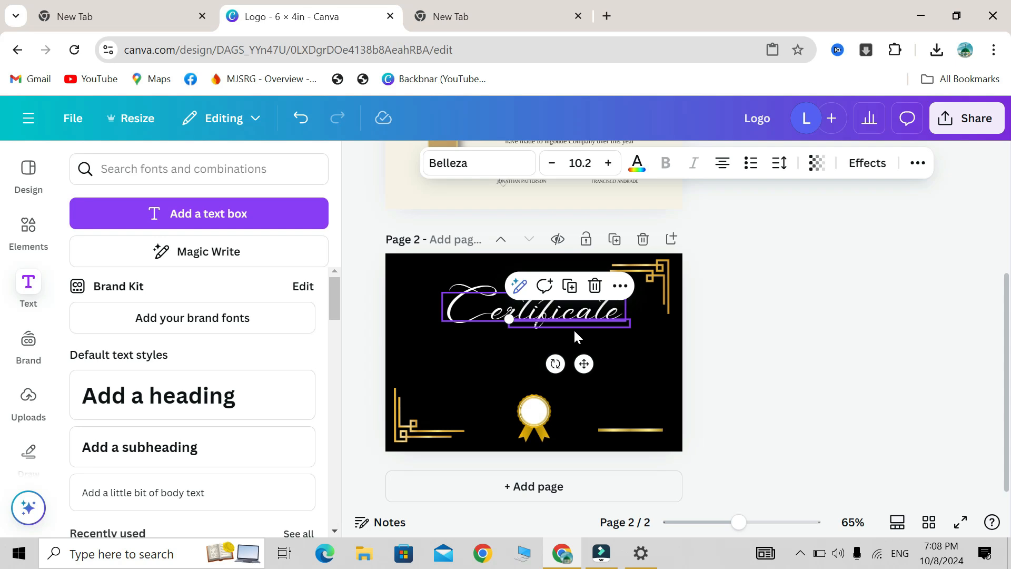
# - Color the pasted line with the Brand Kit's pale yellow and center it beneath the "Certificate" heading
pyautogui.click(643, 171)
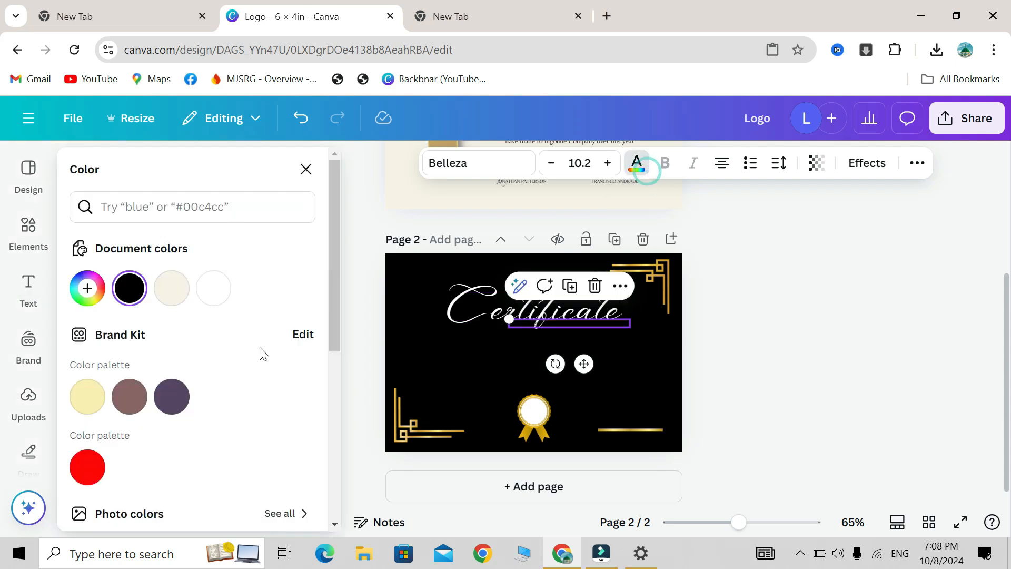
pyautogui.click(88, 396)
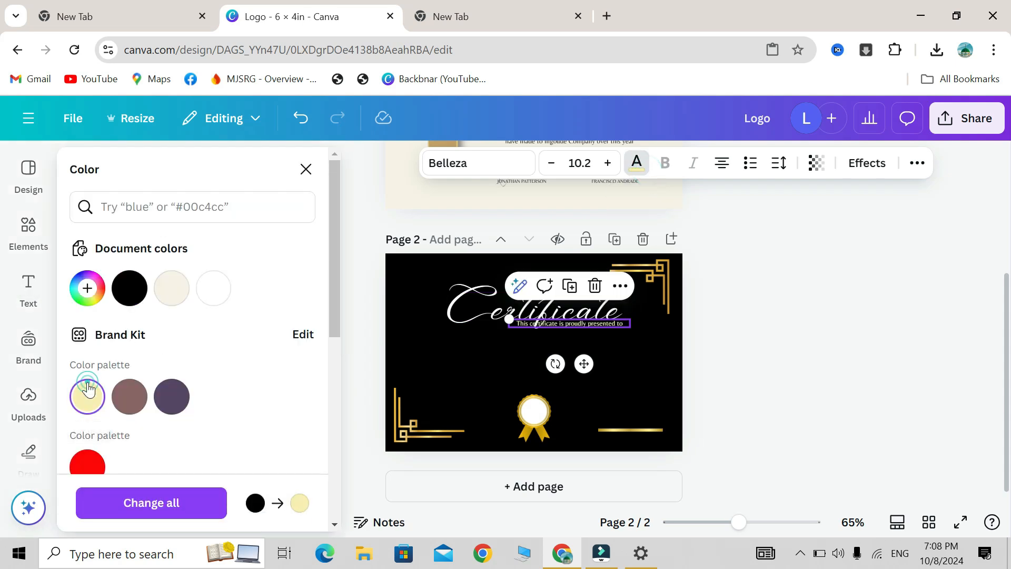
pyautogui.moveTo(583, 364); pyautogui.dragTo(548, 380)
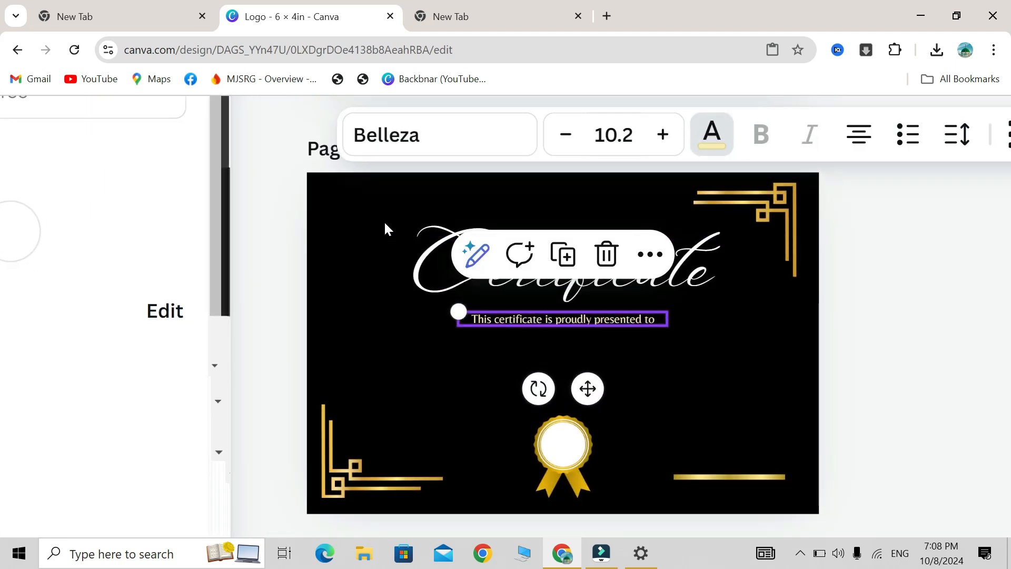
# - Nudge the pale yellow line closer to the heading, and shift both texts slightly up together
pyautogui.moveTo(384, 227); pyautogui.dragTo(577, 317)
pyautogui.click(574, 321)
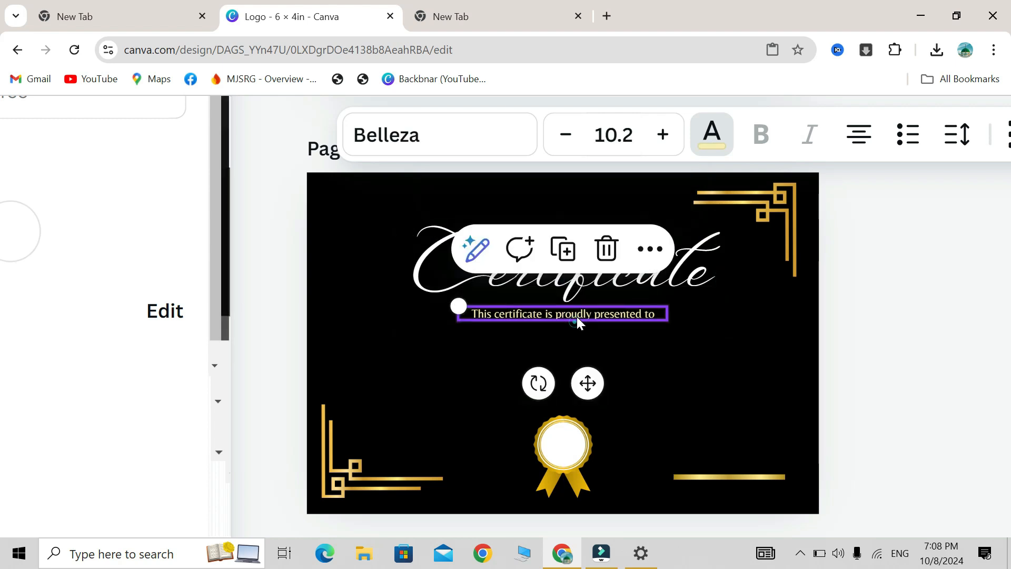
pyautogui.moveTo(397, 244); pyautogui.dragTo(594, 296)
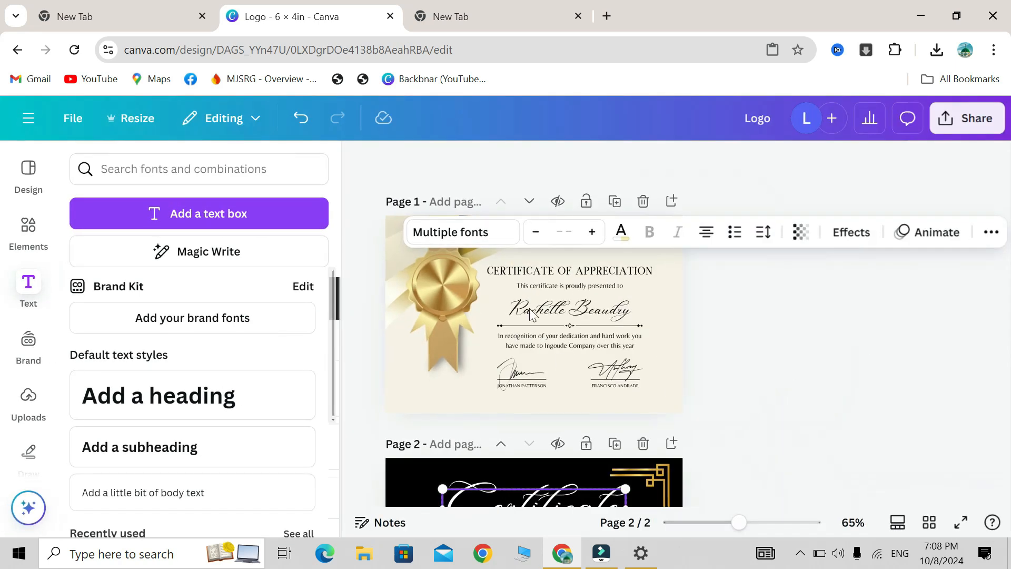
pyautogui.scroll(-2, 532, 314)
pyautogui.moveTo(703, 305); pyautogui.dragTo(530, 298)
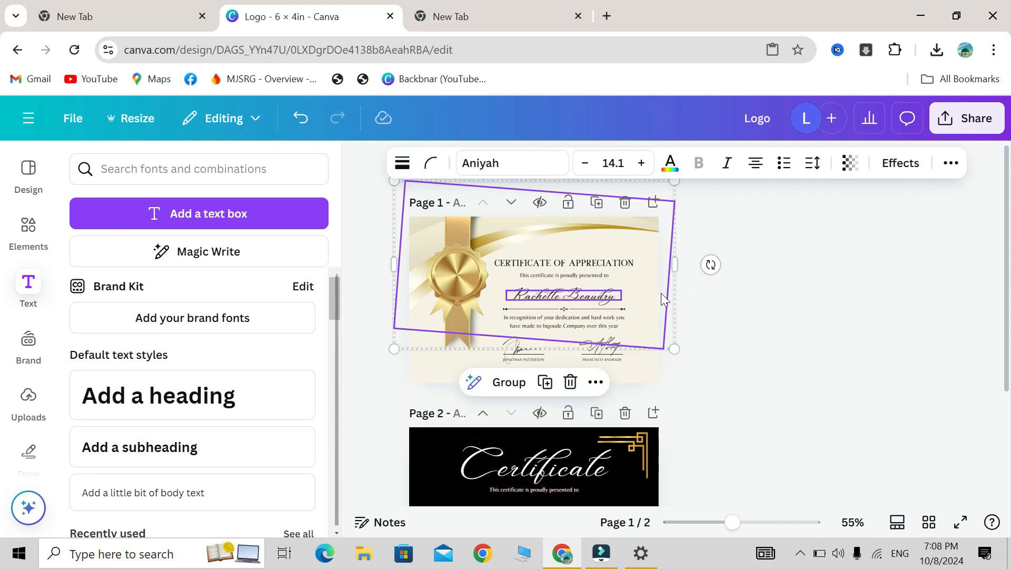
pyautogui.click(801, 300)
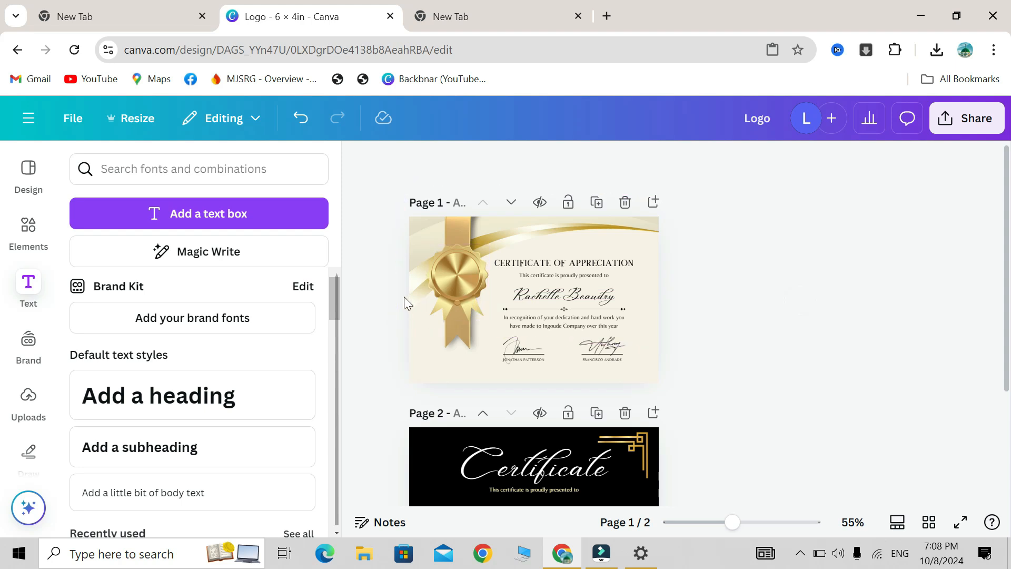
pyautogui.moveTo(393, 289)
pyautogui.mouseDown()
pyautogui.moveTo(516, 305)
pyautogui.moveTo(401, 300)
pyautogui.mouseUp()
pyautogui.moveTo(818, 338); pyautogui.dragTo(878, 316)
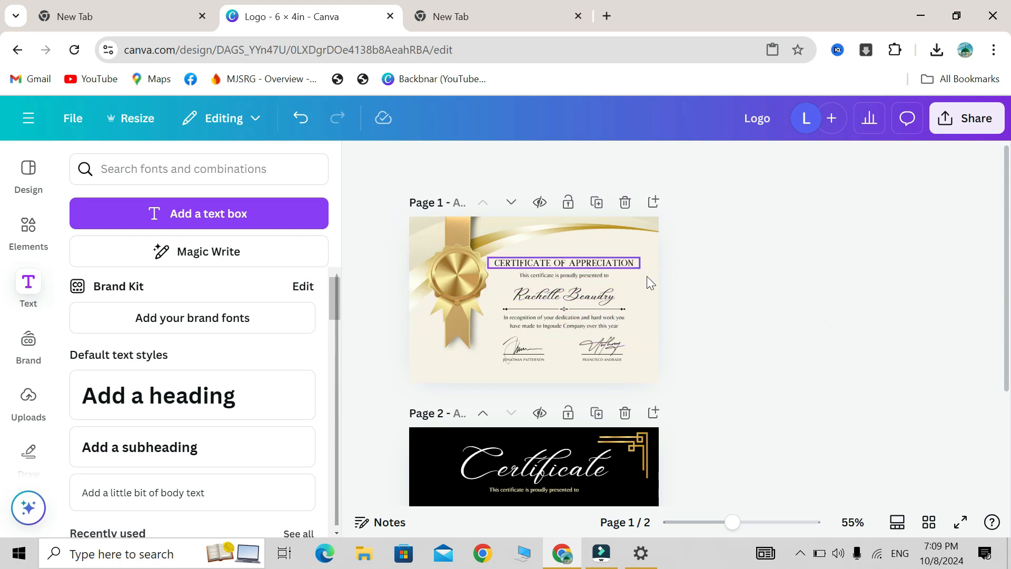
# - Fully lock the rotated background image on page 1 so it stays out of multi-object selections
pyautogui.moveTo(661, 295); pyautogui.dragTo(593, 305)
pyautogui.click(738, 288)
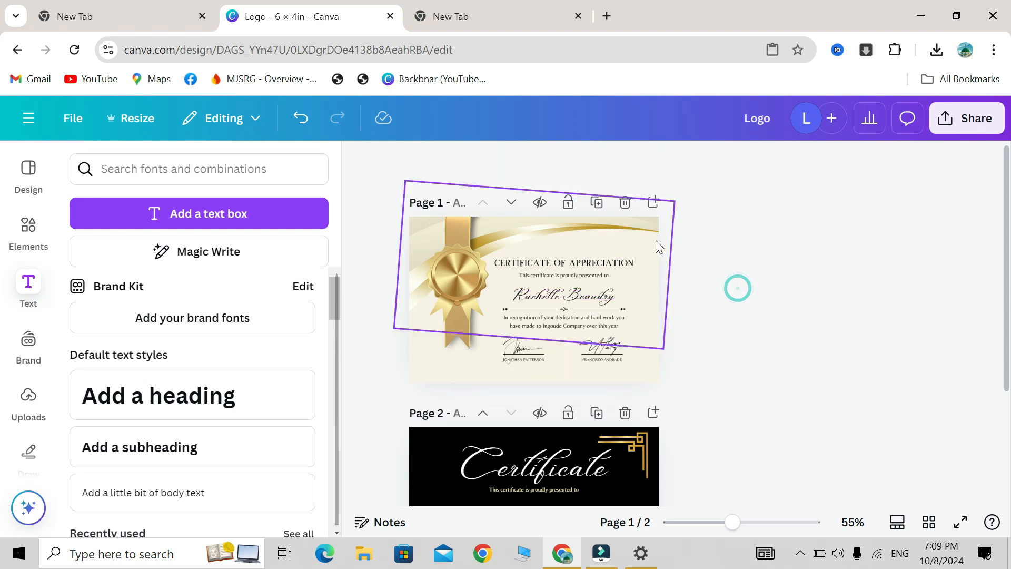
pyautogui.keyDown('ctrl'); pyautogui.scroll(5, 664, 283); pyautogui.keyUp('ctrl')
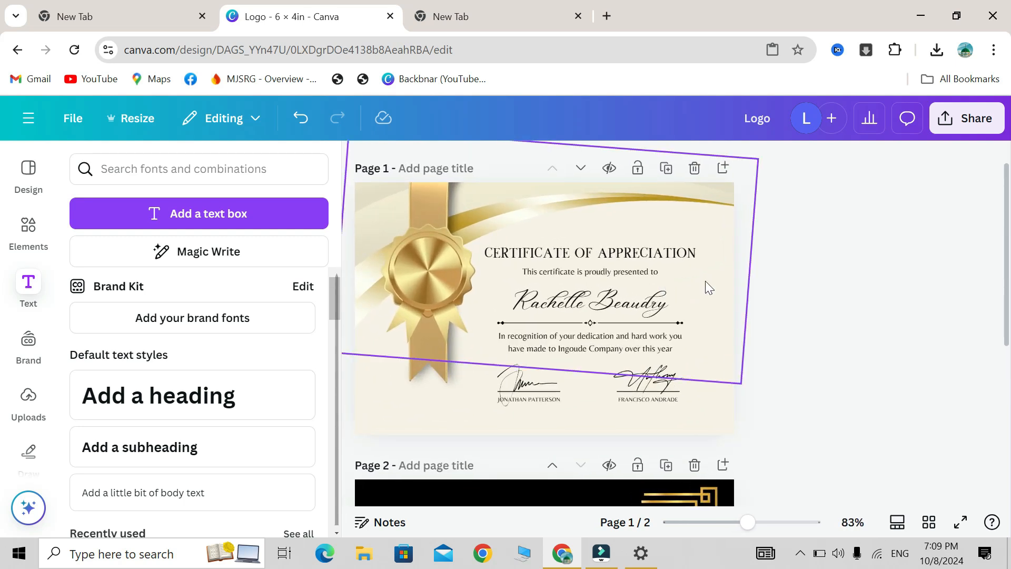
pyautogui.click(706, 281)
pyautogui.rightClick(706, 284)
pyautogui.moveTo(706, 288)
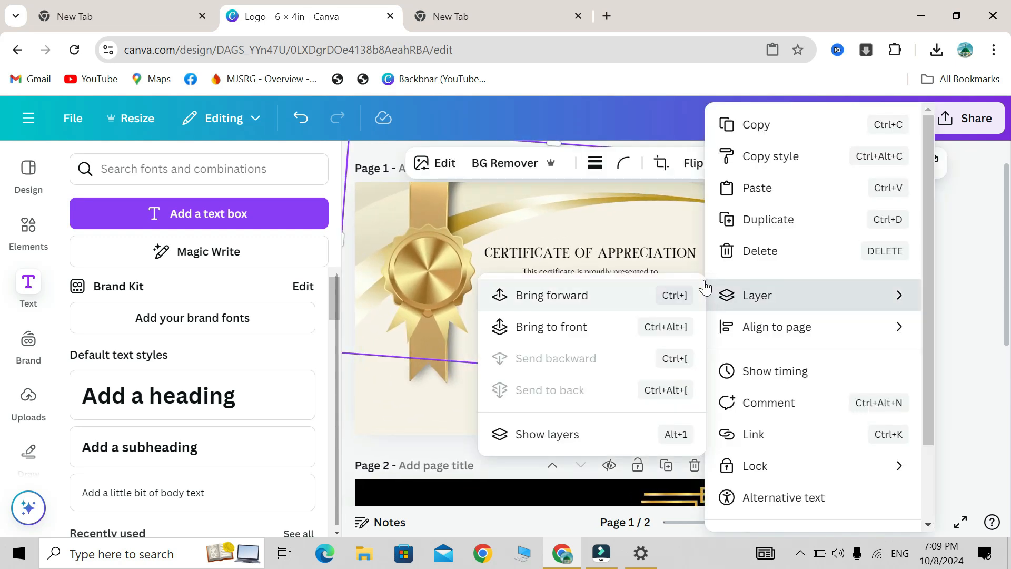
pyautogui.moveTo(778, 464)
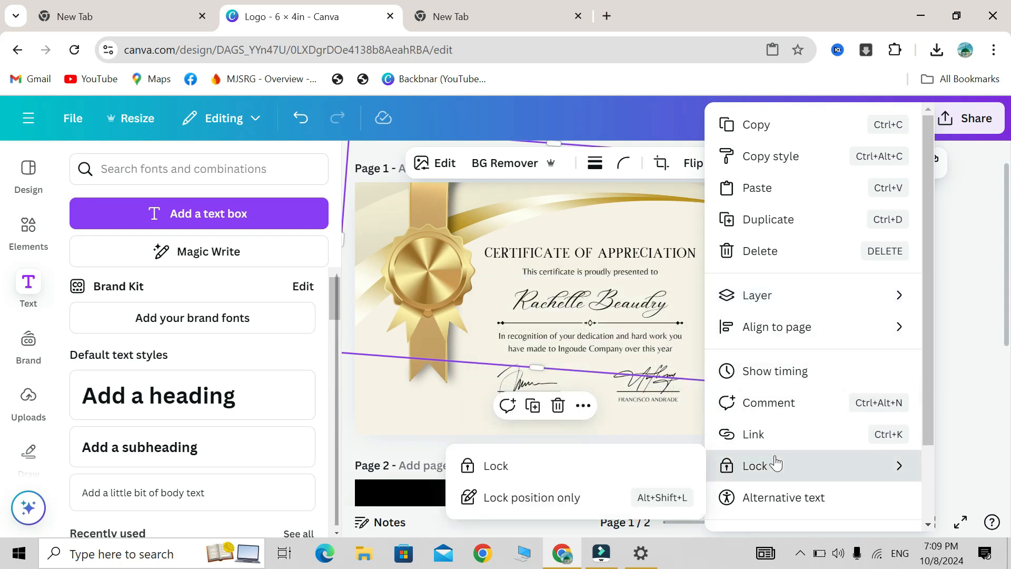
pyautogui.click(488, 466)
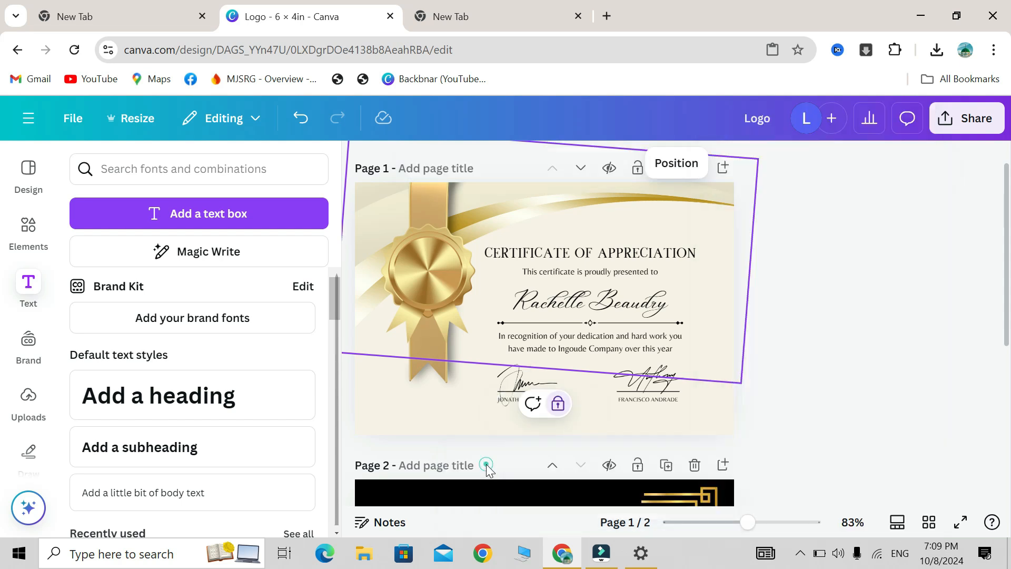
pyautogui.click(748, 312)
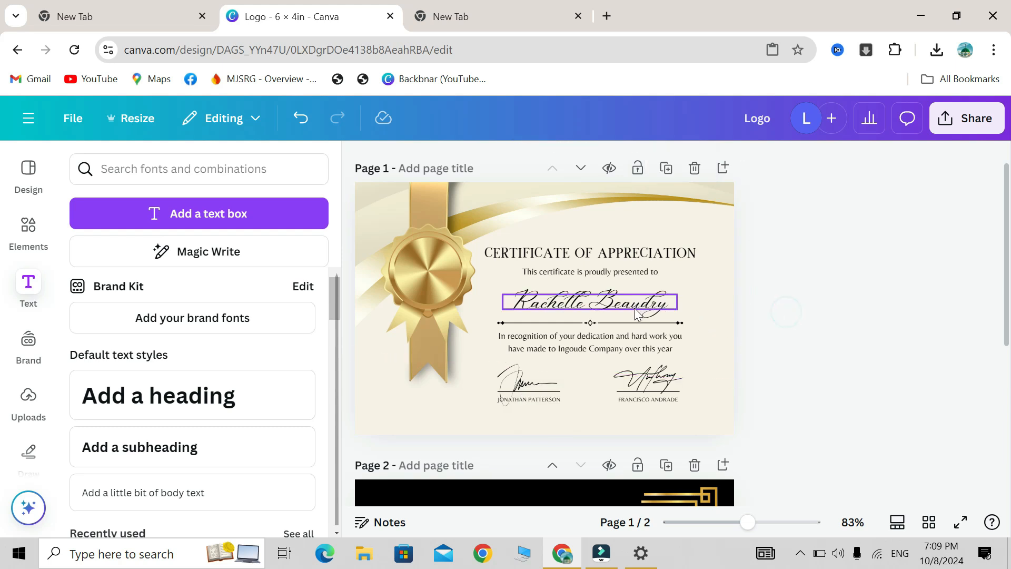
# - Copy the recipient's name and the ornamental divider together from page 1 and paste them onto page 2
pyautogui.moveTo(769, 307); pyautogui.dragTo(603, 322)
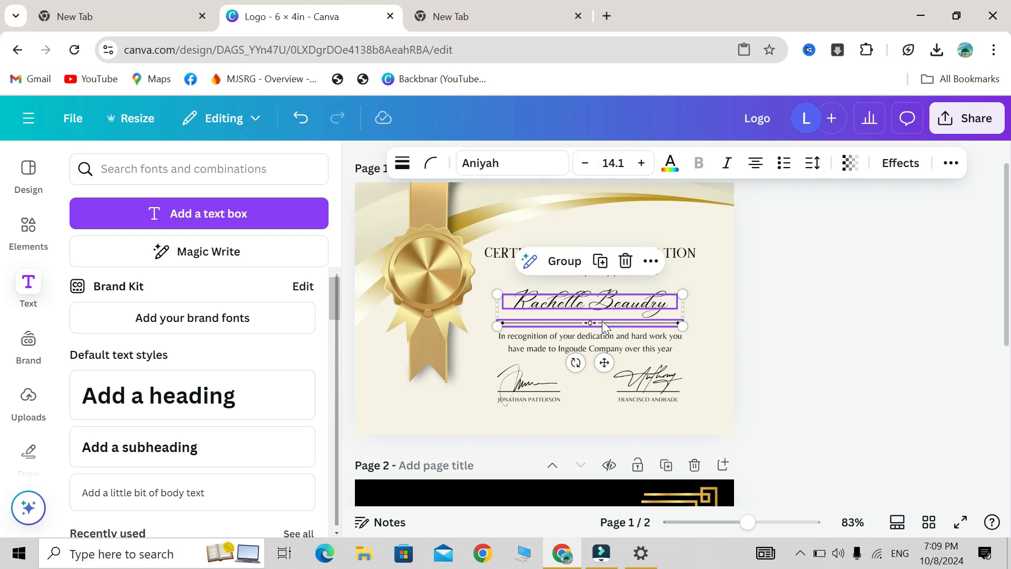
pyautogui.scroll(-5, 603, 324)
pyautogui.click(602, 320)
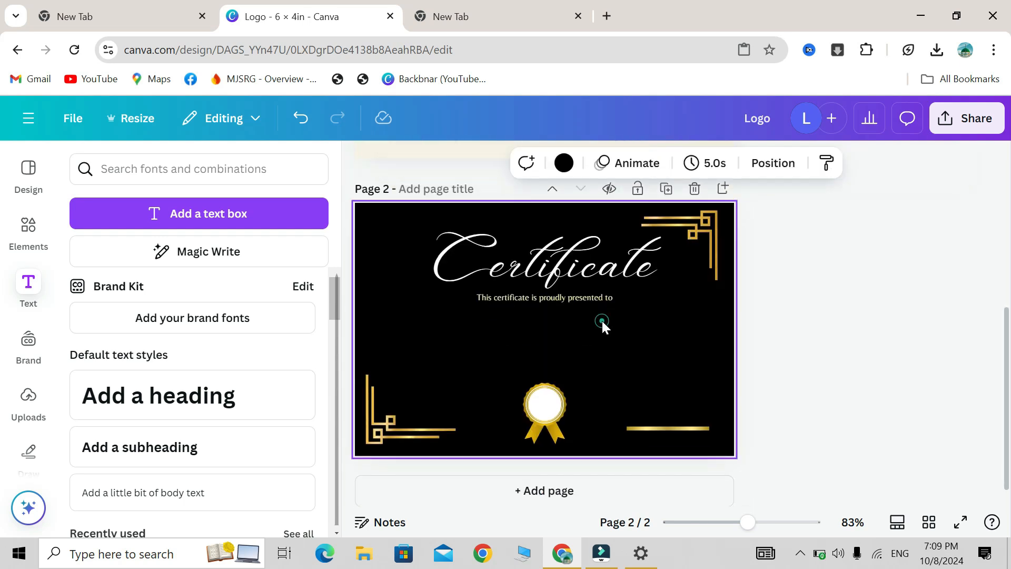
pyautogui.click(601, 318)
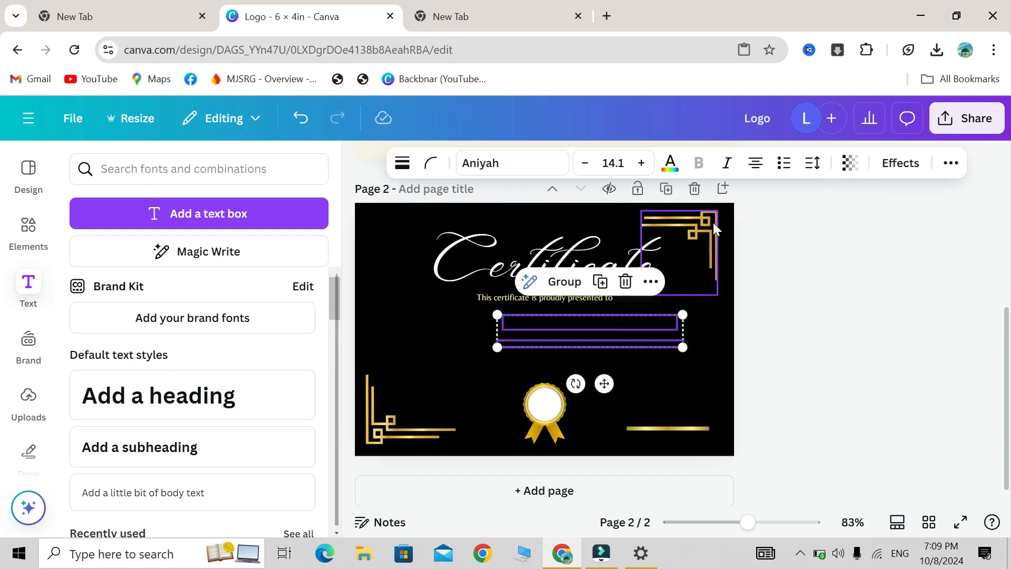
# - Color the pasted recipient's name white and enlarge the name and divider together to fit beneath the pale yellow line
pyautogui.click(670, 164)
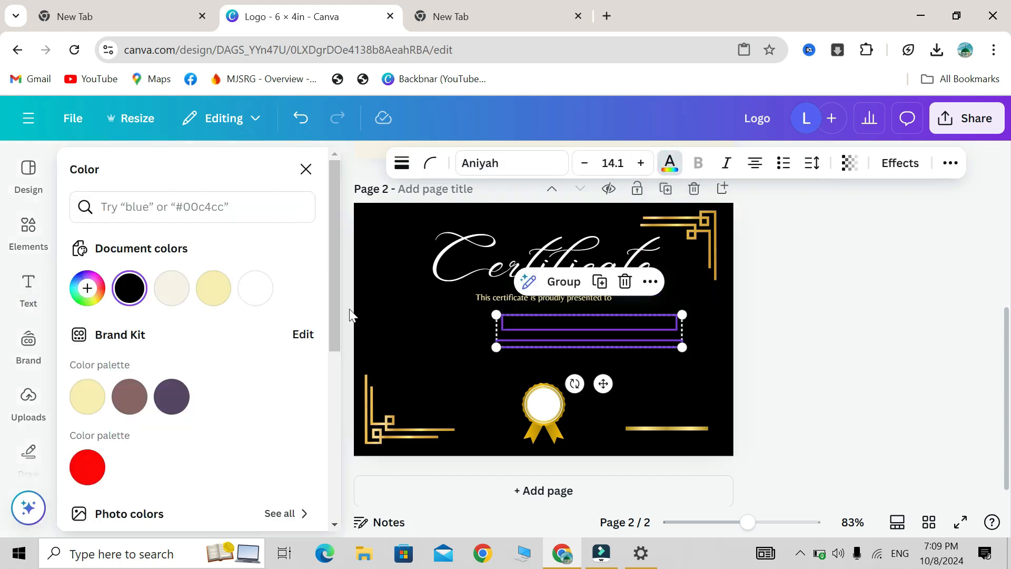
pyautogui.click(251, 310)
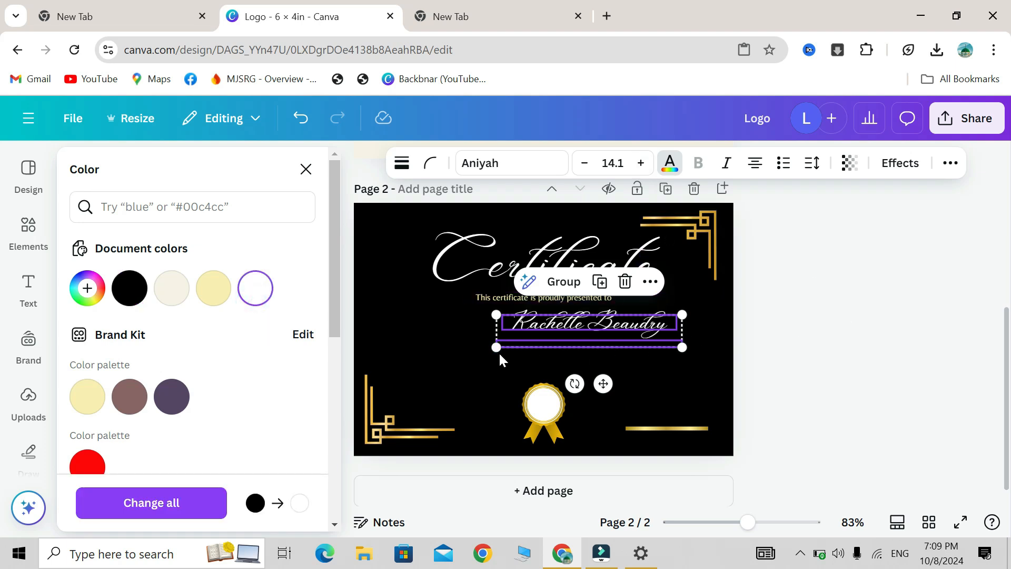
pyautogui.press('Escape')
pyautogui.moveTo(497, 346); pyautogui.dragTo(402, 363)
pyautogui.click(815, 307)
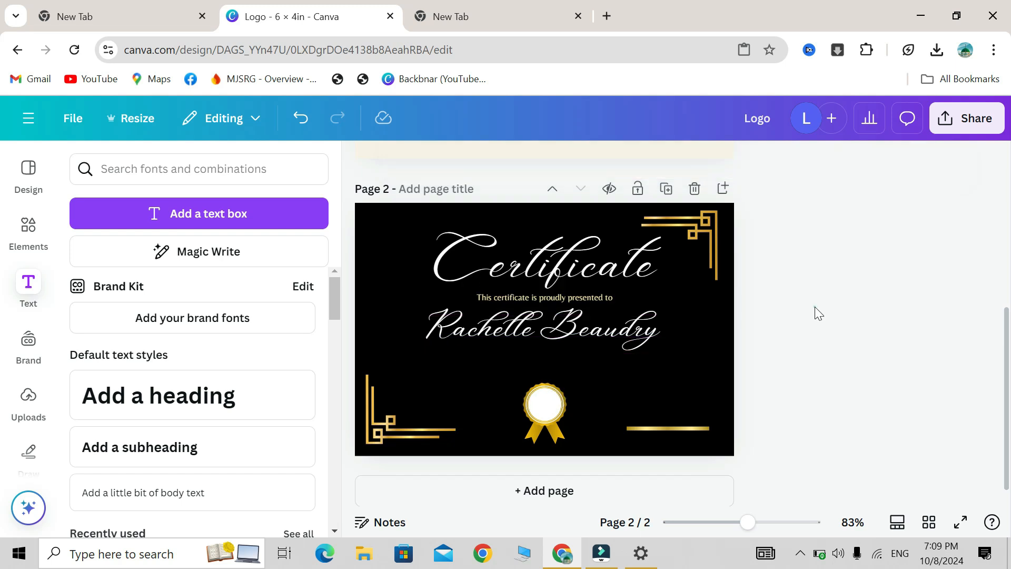
# - Color the ornamental divider beneath the recipient's name white (#ffffff)
pyautogui.click(574, 358)
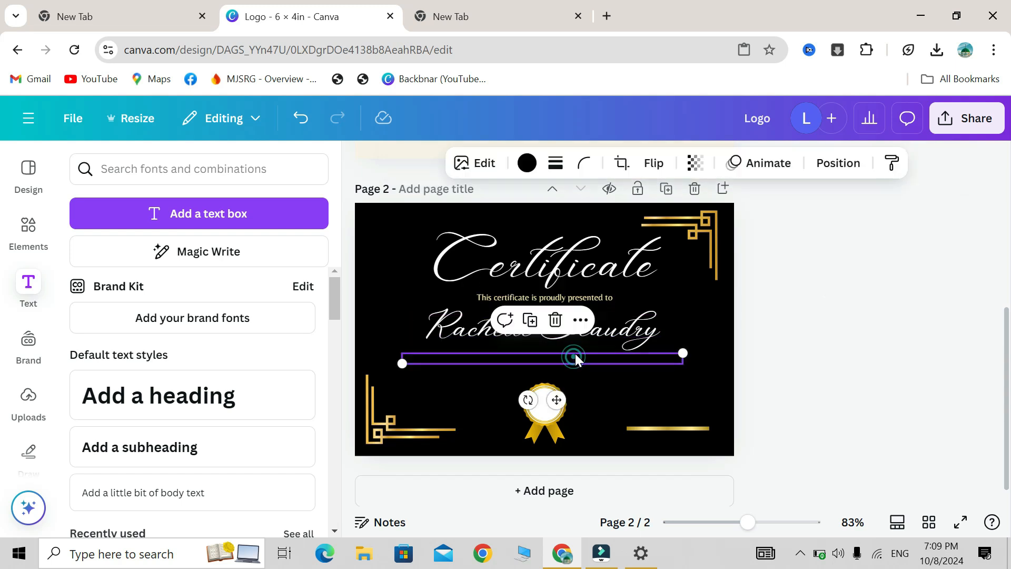
pyautogui.click(528, 165)
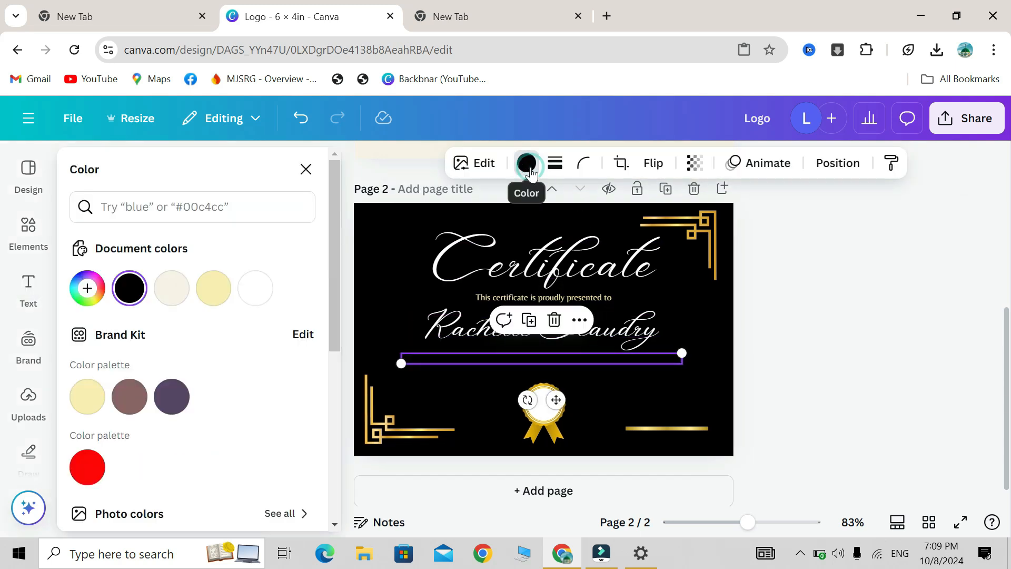
pyautogui.click(256, 292)
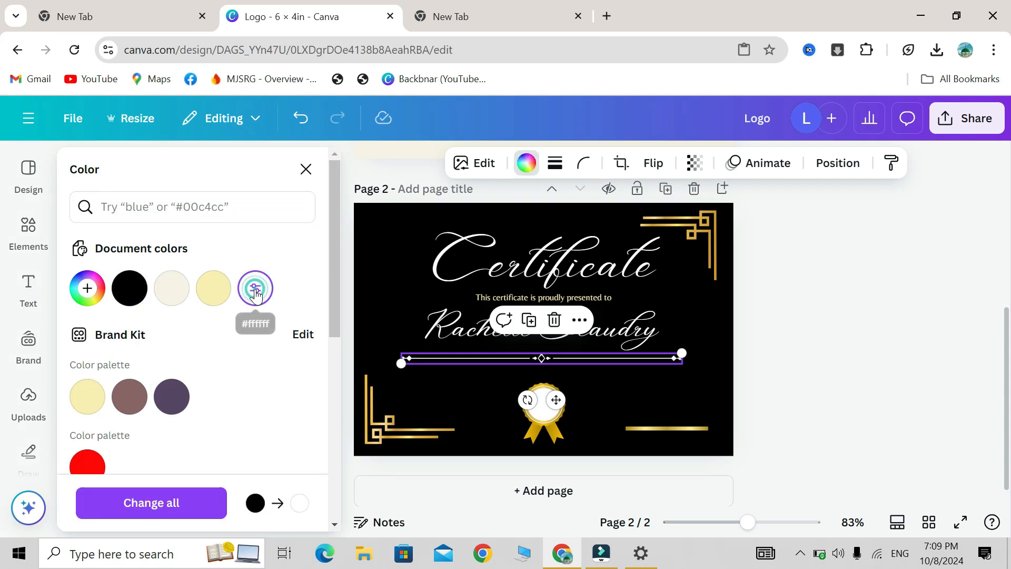
pyautogui.click(851, 314)
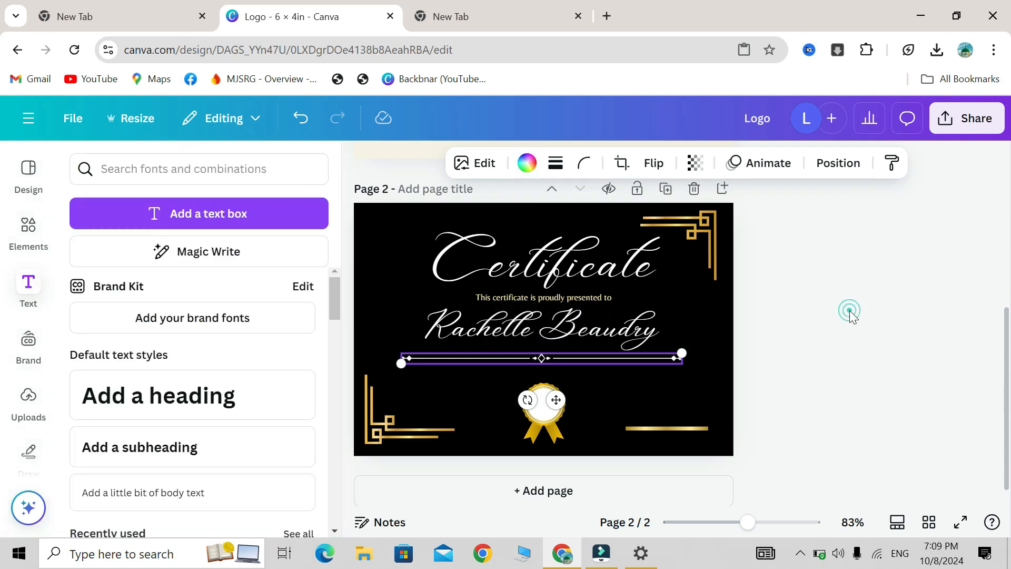
pyautogui.click(849, 311)
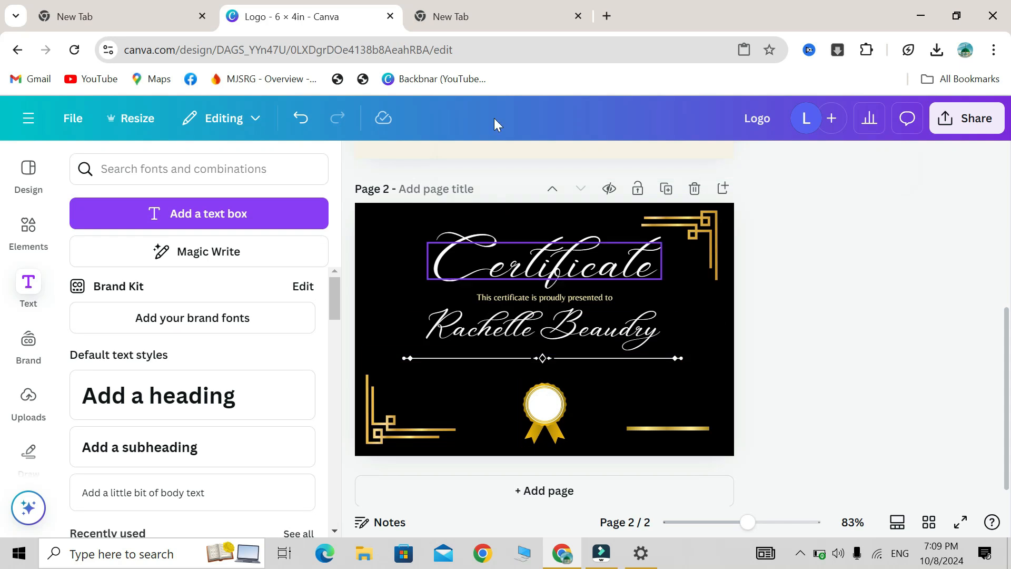
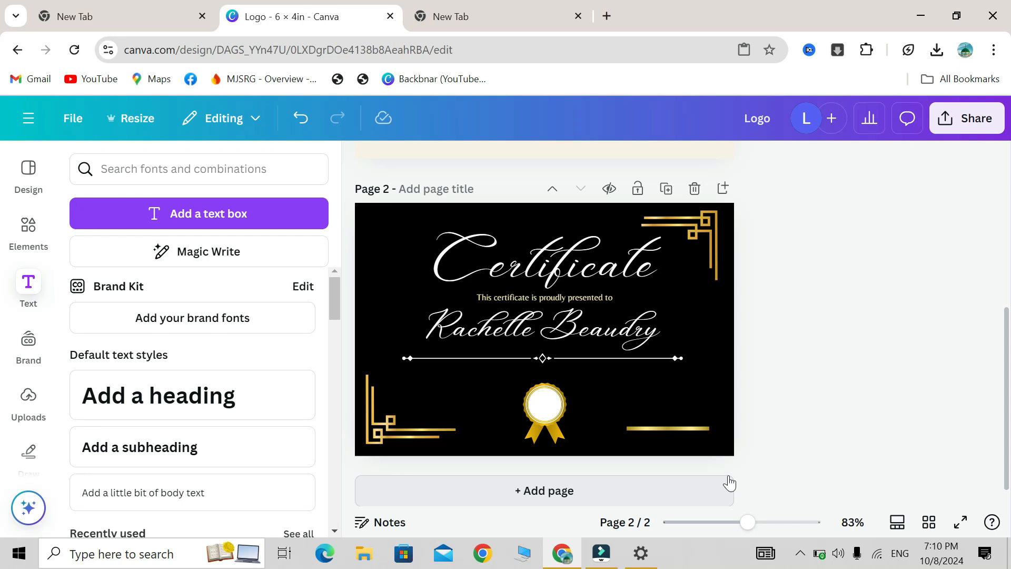
pyautogui.scroll(5, 730, 482)
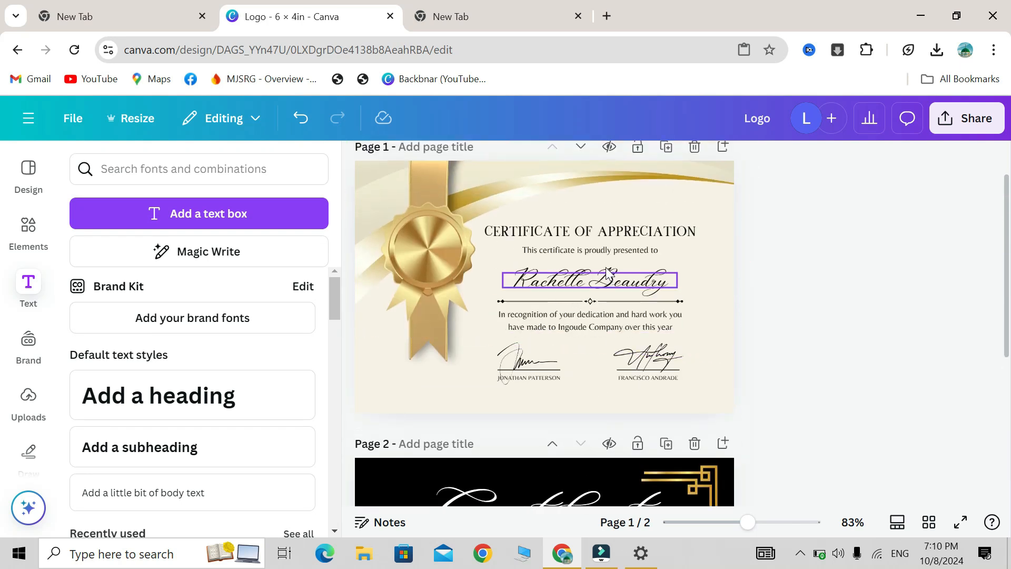
pyautogui.doubleClick(606, 273)
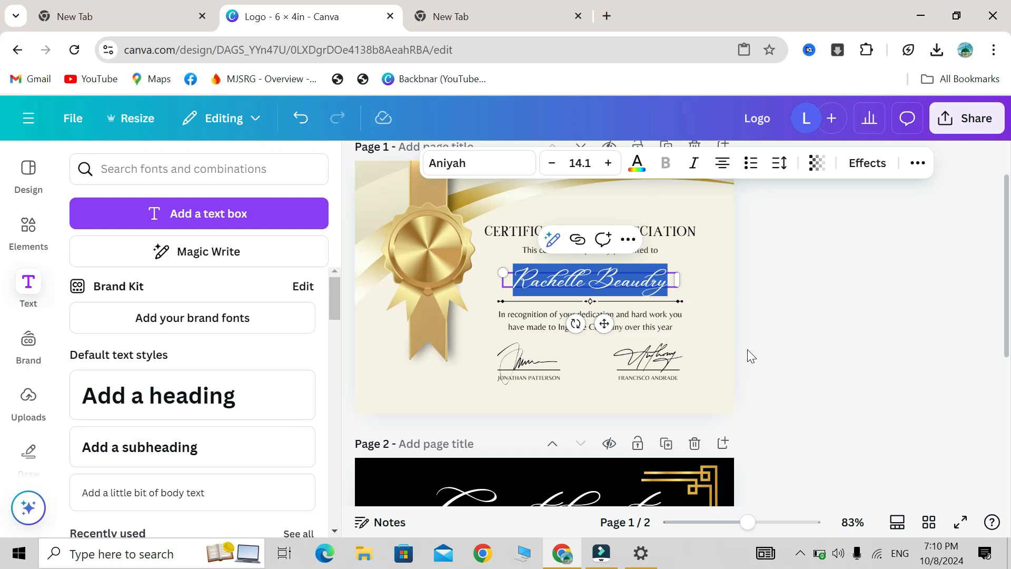
pyautogui.scroll(-5, 748, 349)
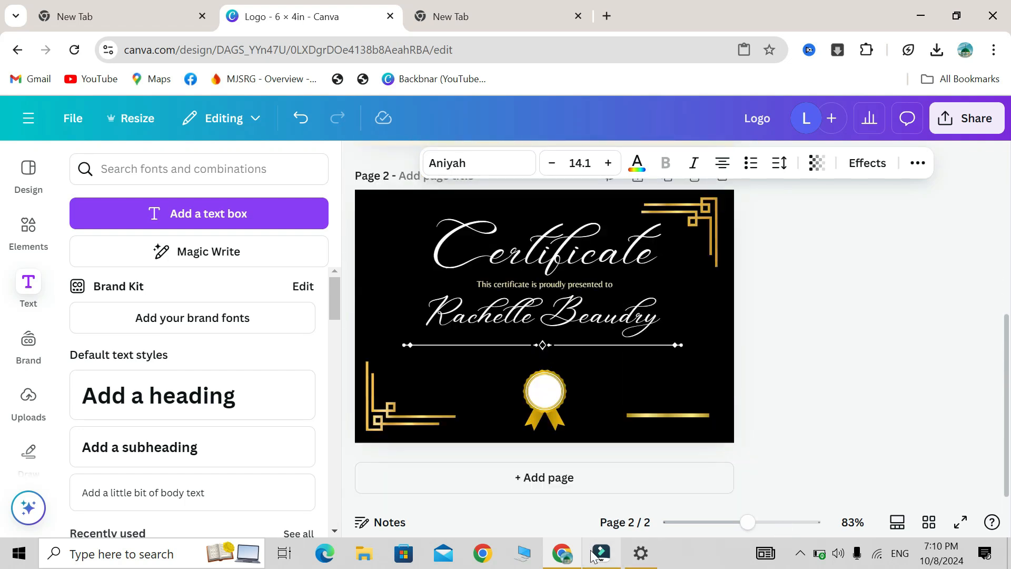
pyautogui.scroll(3, 592, 352)
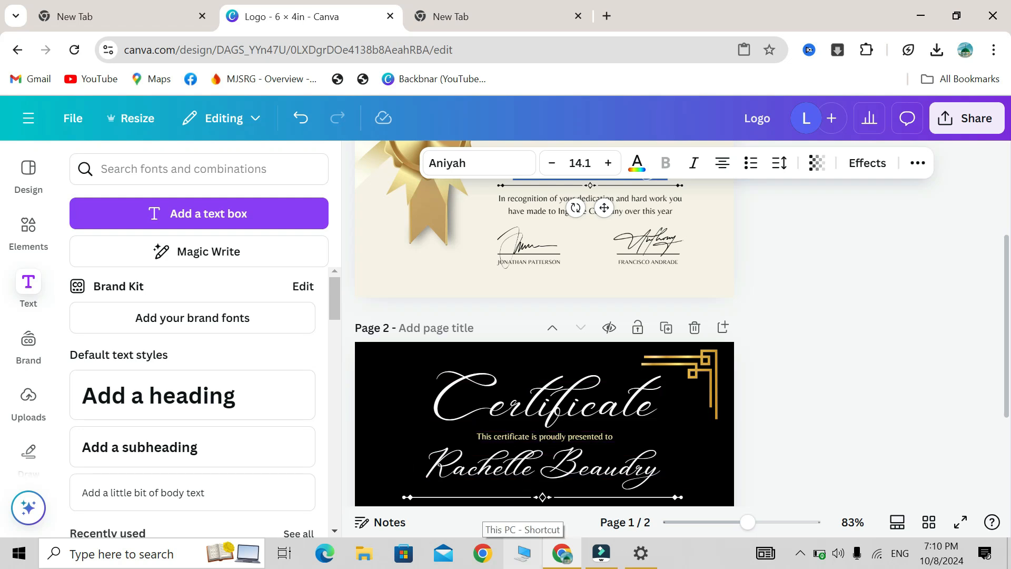
pyautogui.moveTo(554, 565)
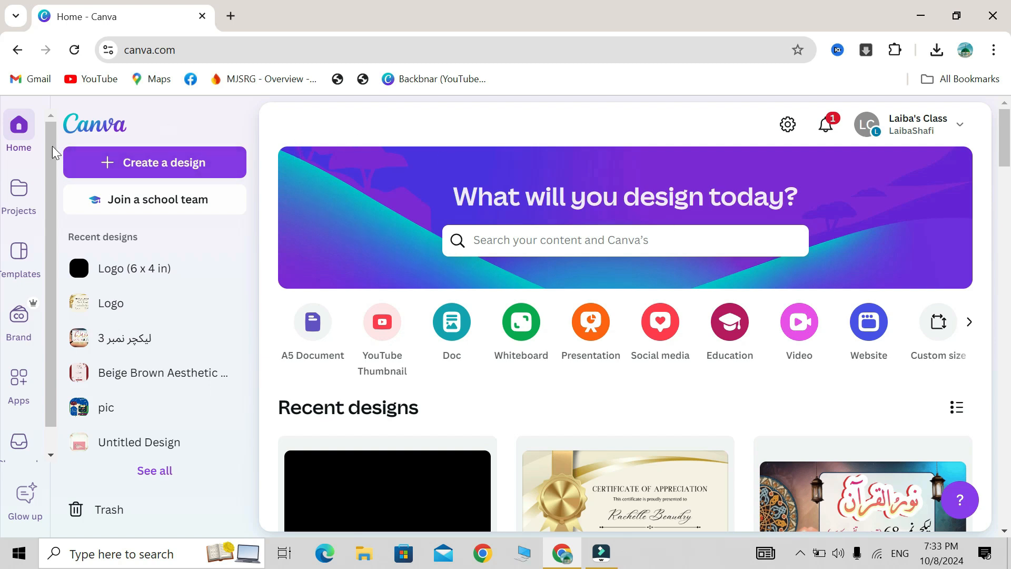
# - Create a new blank presentation and search its templates for "Technology Presentations"
pyautogui.click(589, 338)
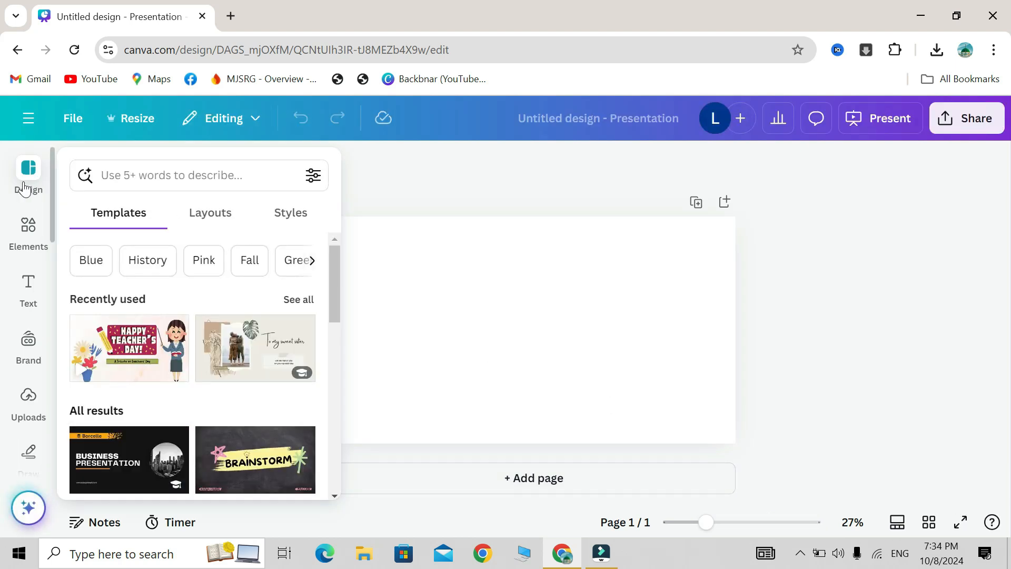
pyautogui.click(198, 176)
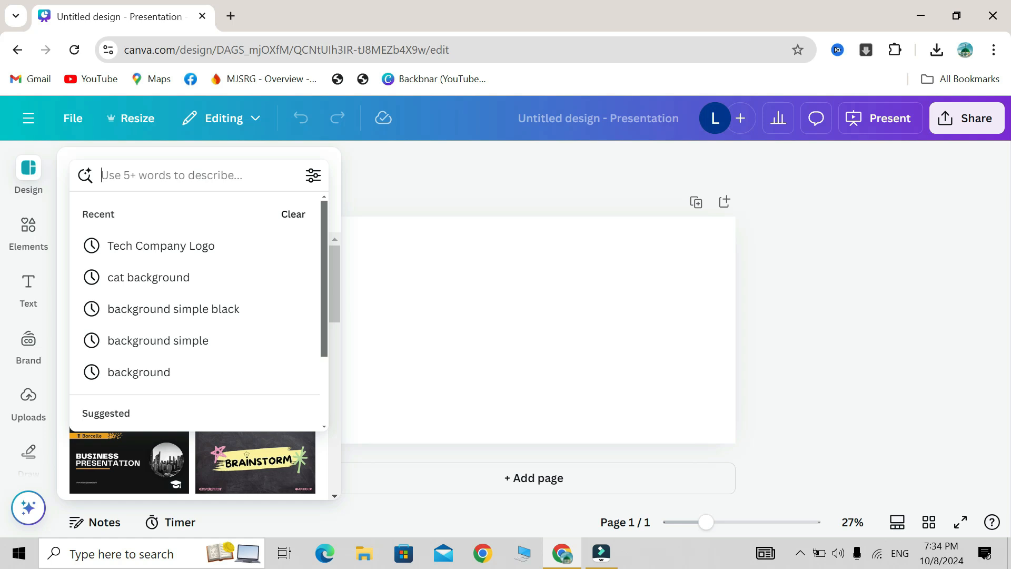
pyautogui.write('tech')
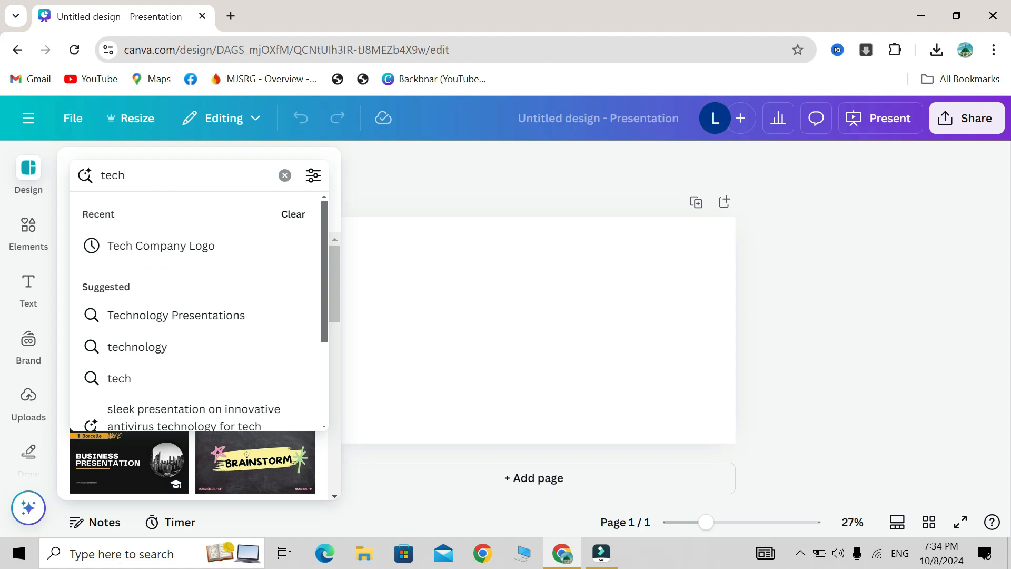
pyautogui.click(186, 316)
# - Browse the technology presentation templates and the related topic filters, from Information technology through Machine learning
pyautogui.scroll(-2, 185, 329)
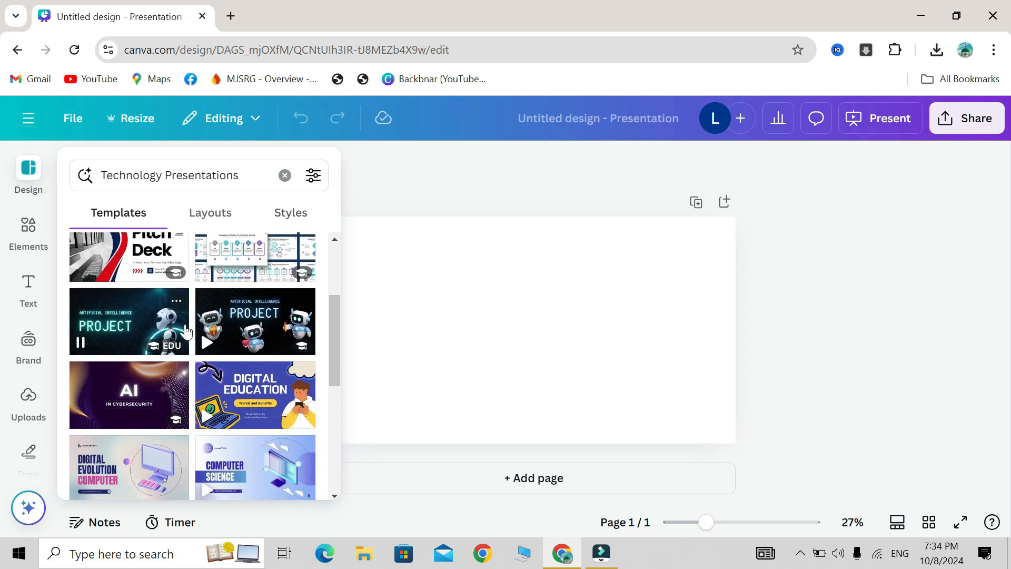
pyautogui.scroll(-7, 186, 329)
pyautogui.scroll(-5, 185, 326)
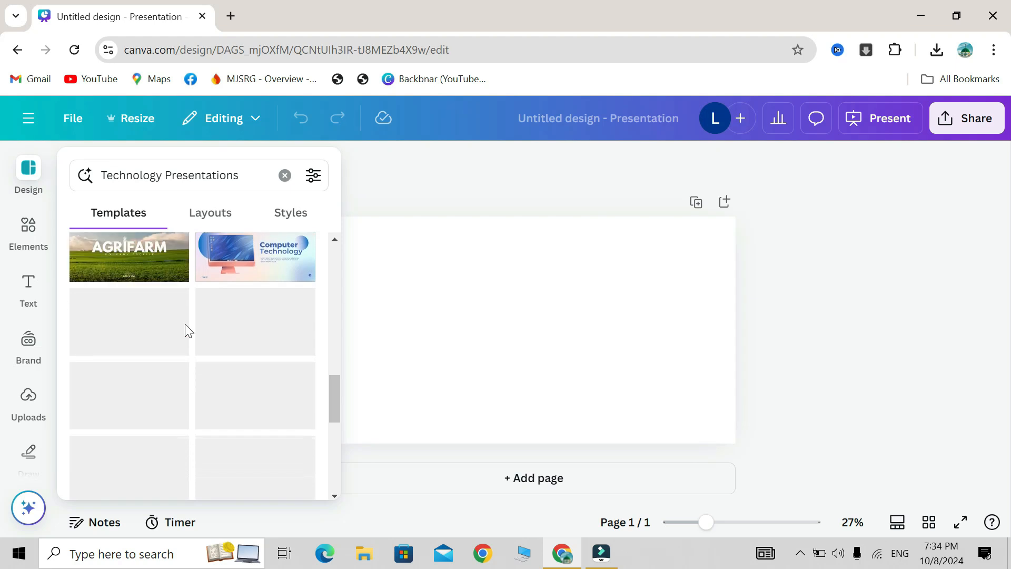
pyautogui.scroll(-3, 186, 330)
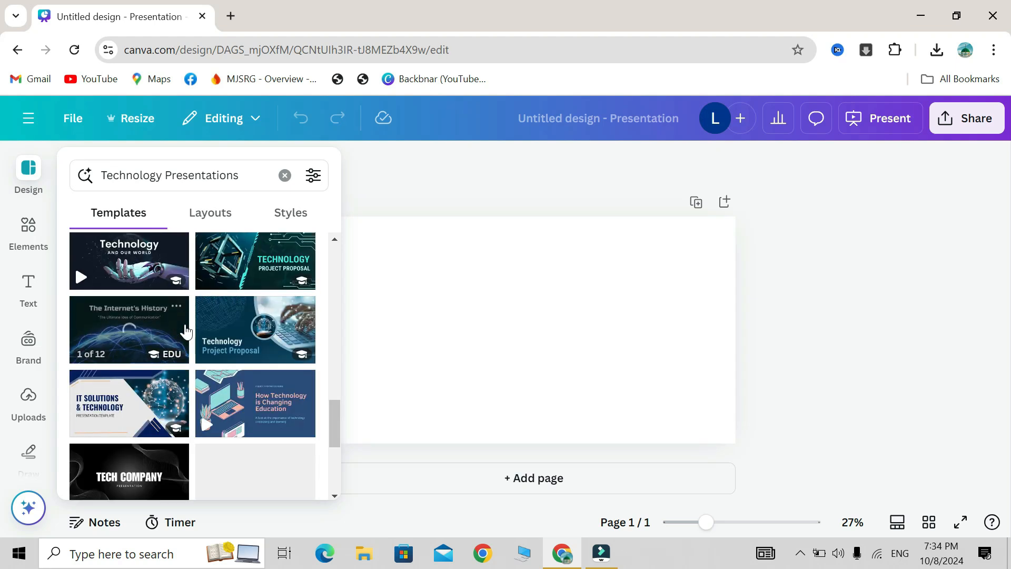
pyautogui.scroll(15, 185, 331)
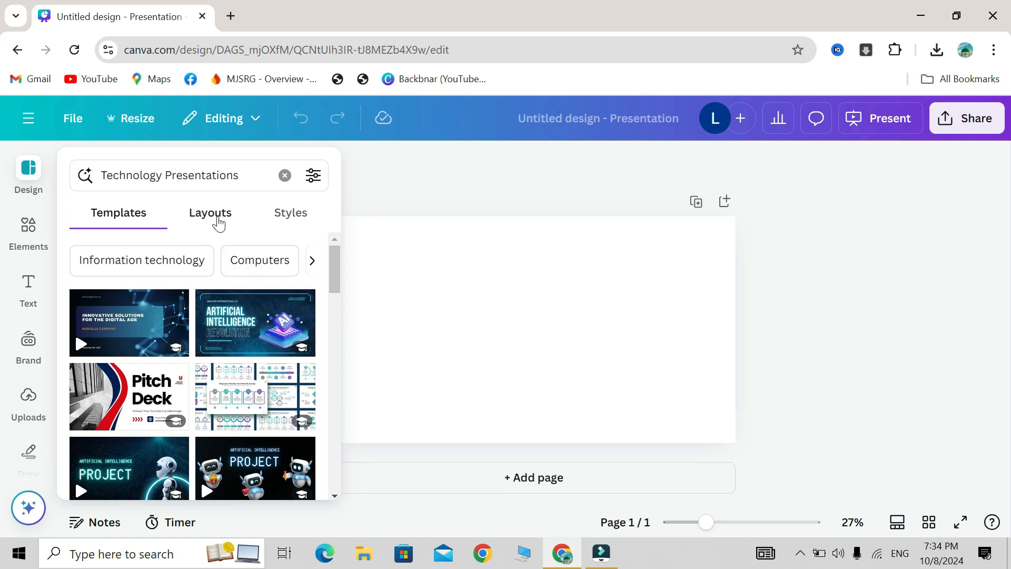
pyautogui.click(255, 275)
pyautogui.hscroll(3, 256, 275)
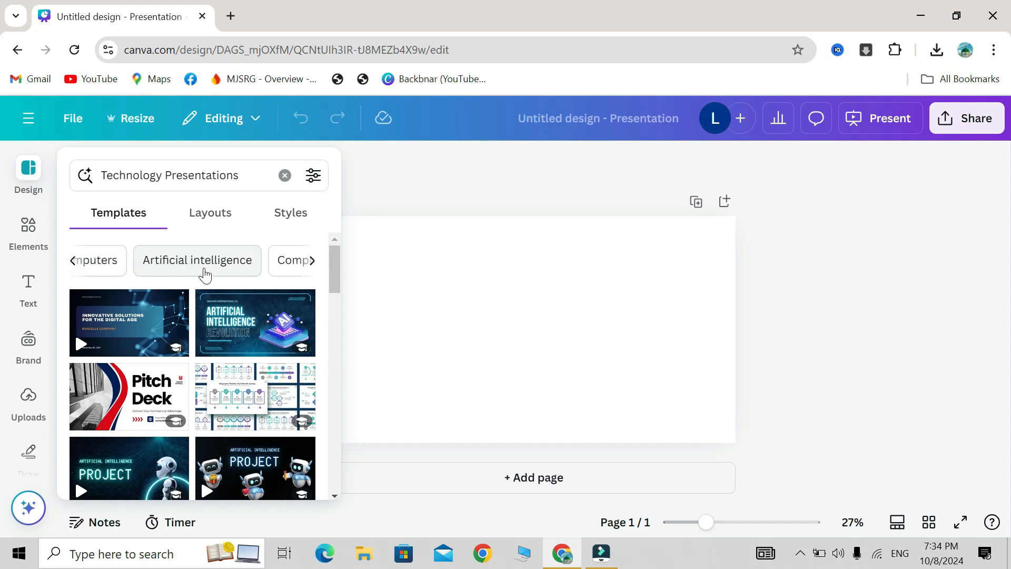
pyautogui.hscroll(2, 204, 274)
pyautogui.hscroll(3, 277, 278)
pyautogui.hscroll(4, 278, 280)
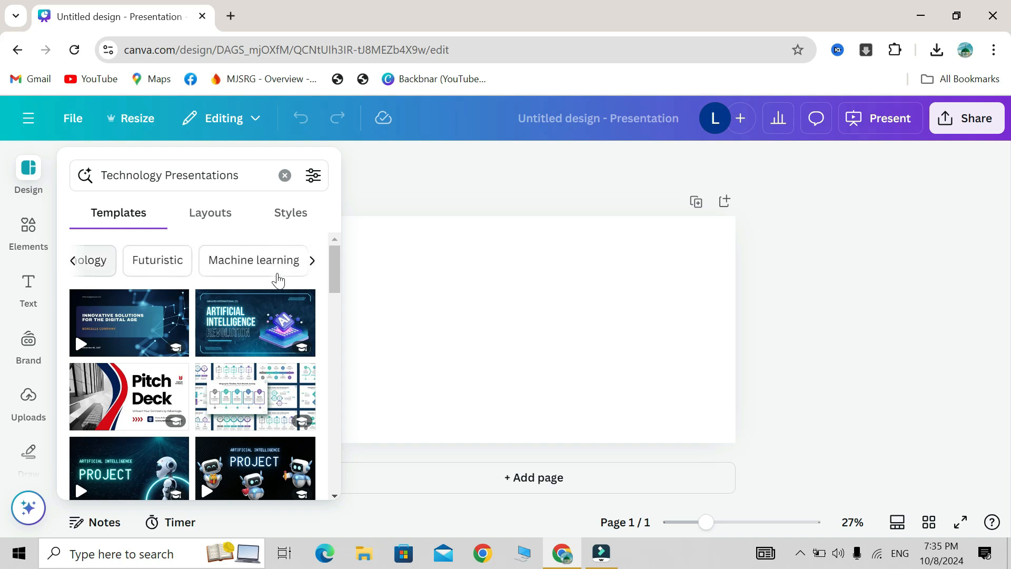
pyautogui.hscroll(-10, 278, 280)
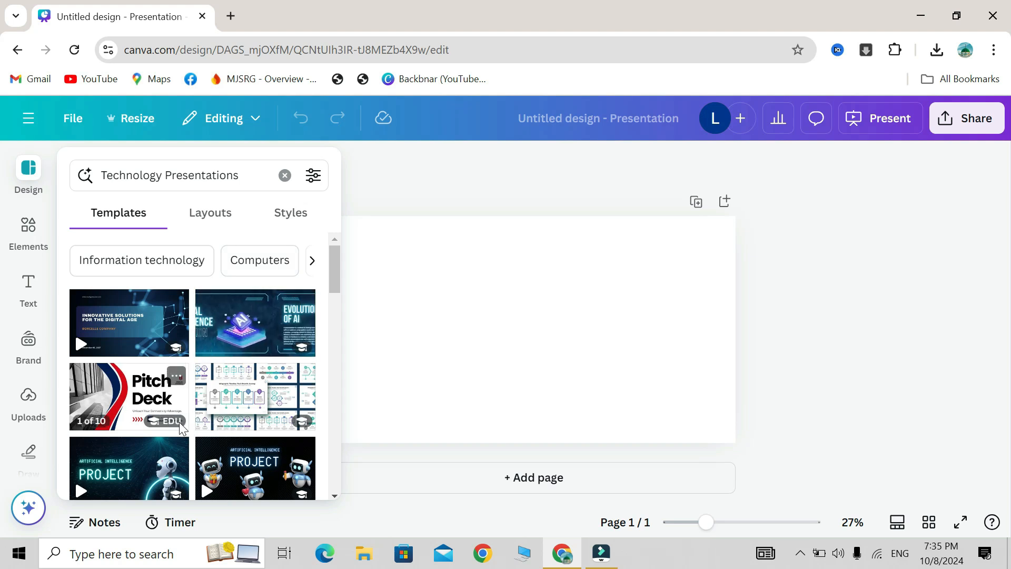
# - Open the template "Blue and White Modern Cybersecurity Protecting Business in a Digital World Presentation" and review its page designs
pyautogui.scroll(-3, 180, 429)
pyautogui.scroll(-5, 180, 429)
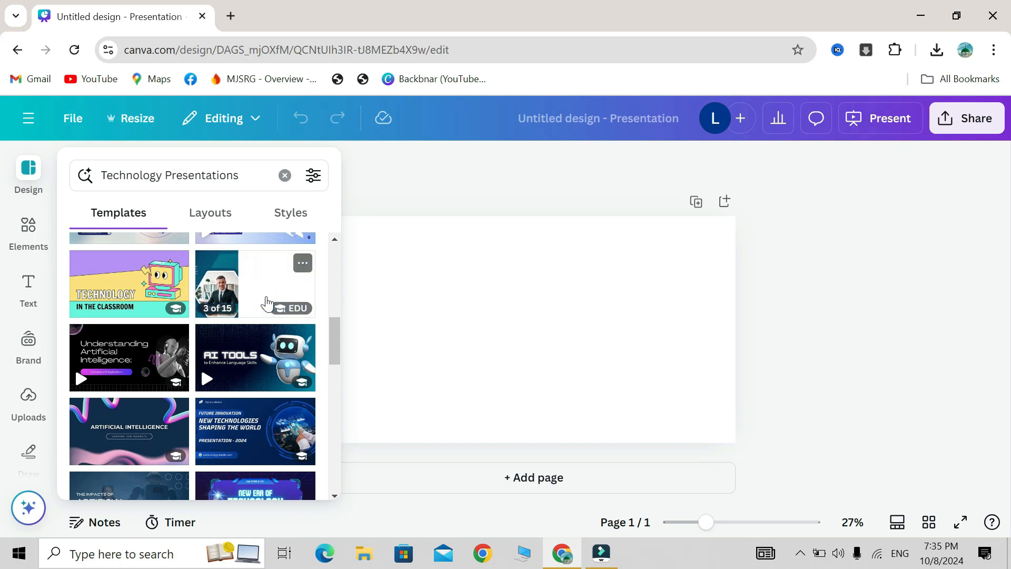
pyautogui.click(266, 303)
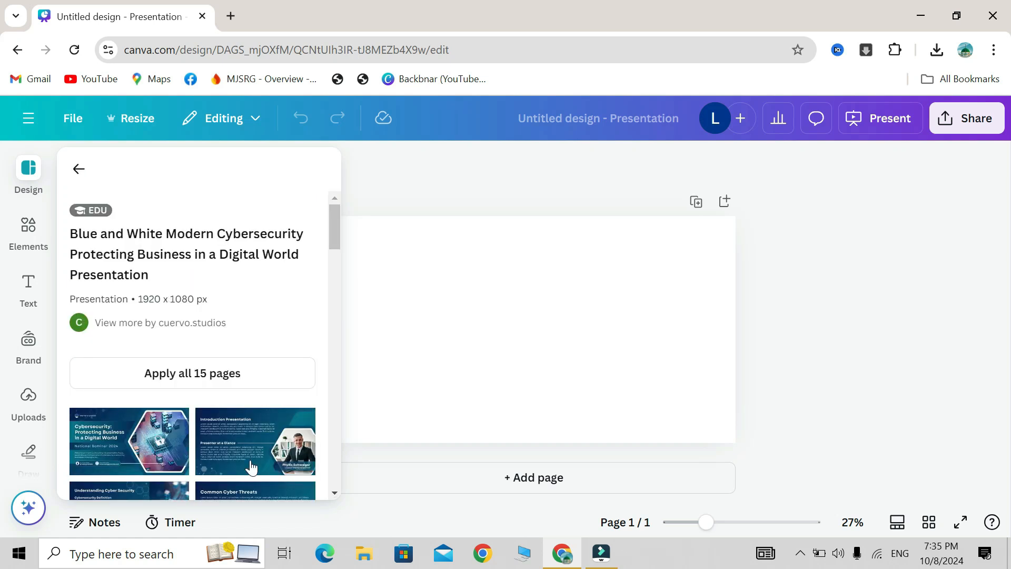
pyautogui.scroll(-5, 251, 467)
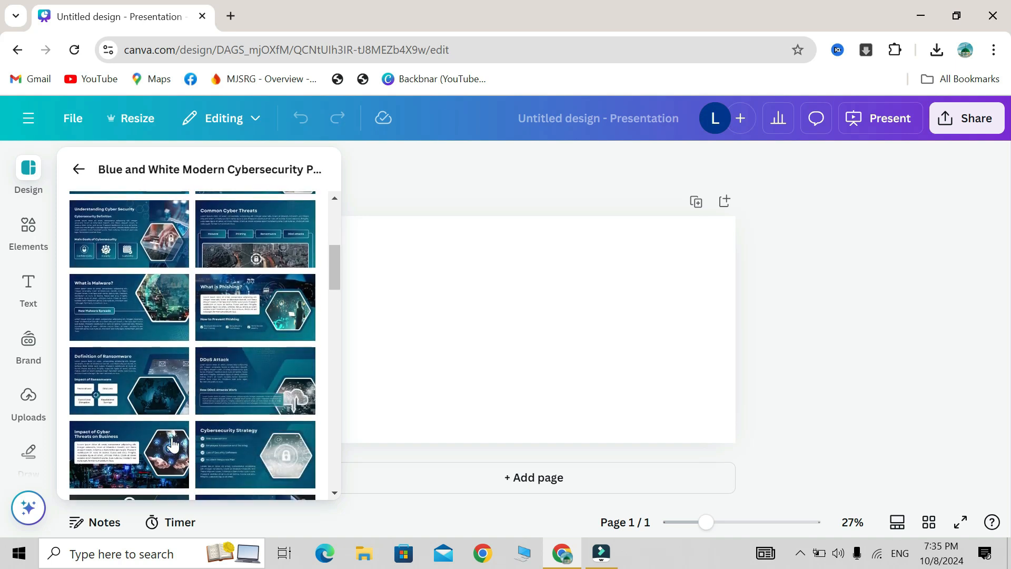
pyautogui.scroll(5, 269, 362)
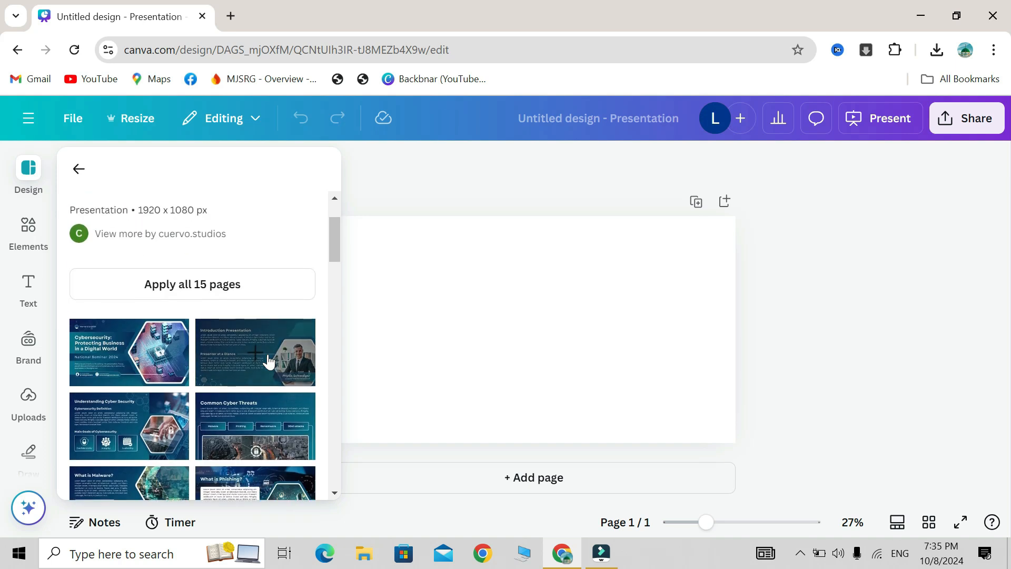
pyautogui.scroll(-2, 151, 402)
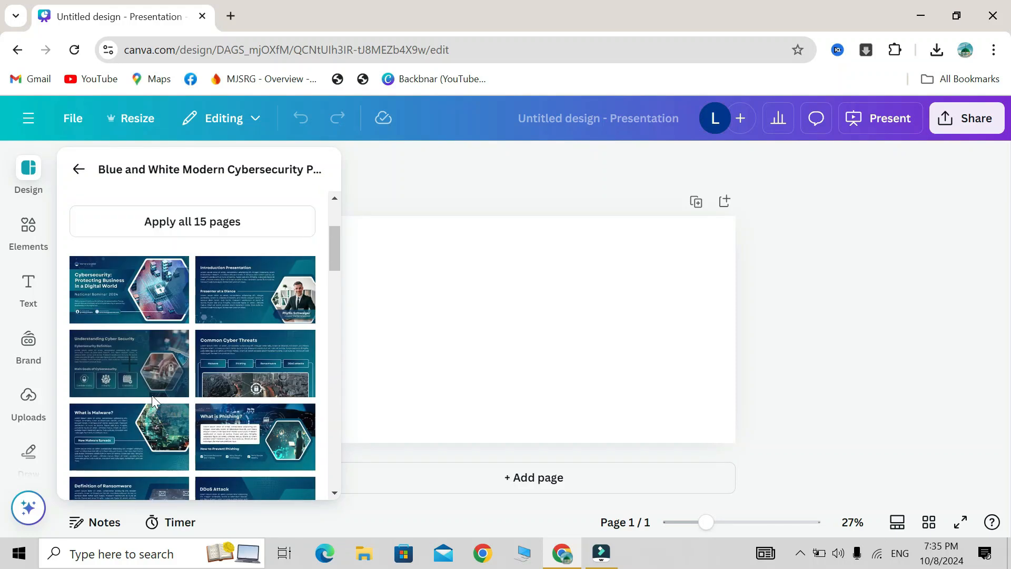
# - Apply all 15 pages of the Blue and White Modern Cybersecurity template to the presentation
pyautogui.scroll(3, 152, 401)
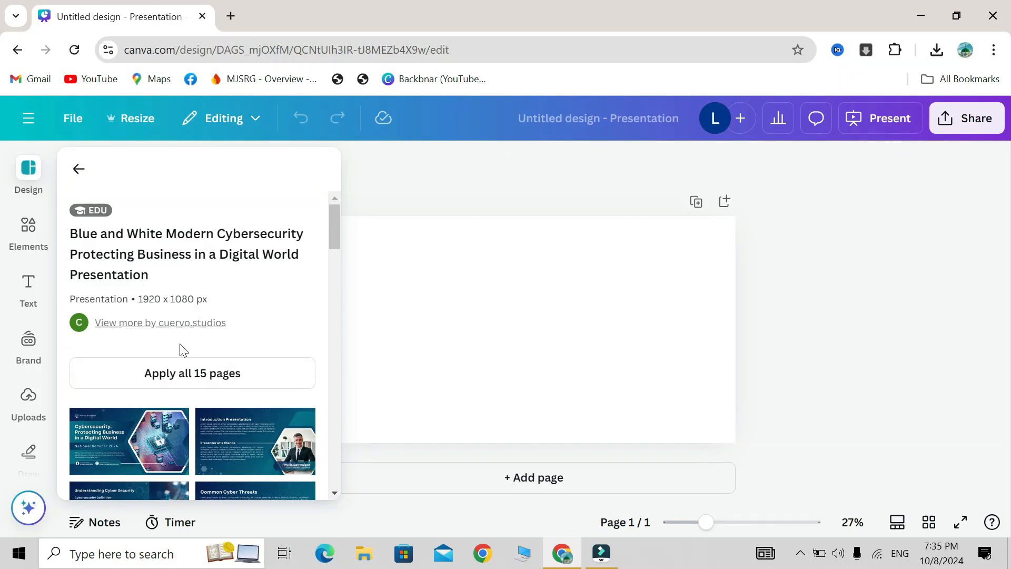
pyautogui.click(175, 378)
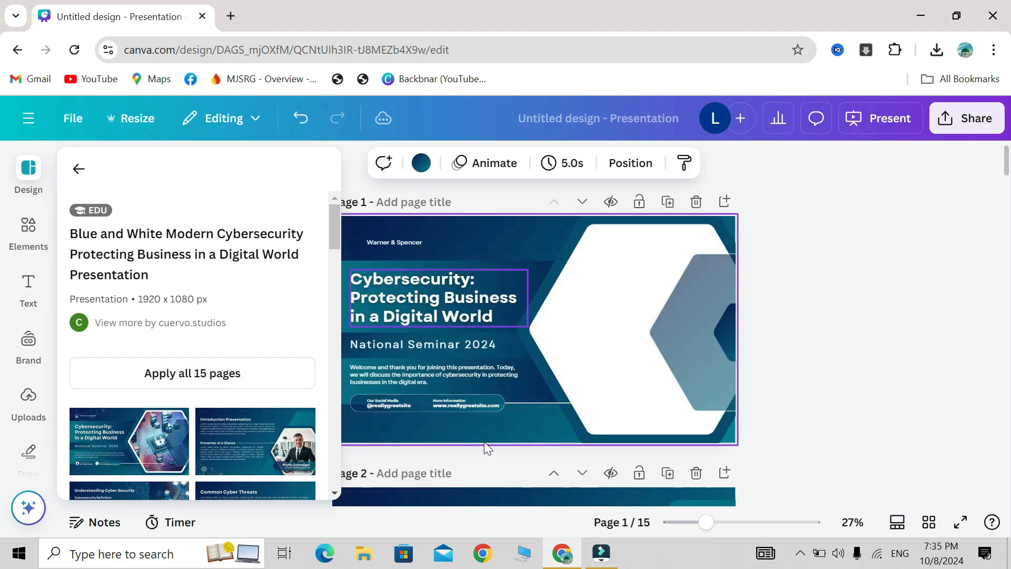
pyautogui.scroll(-5, 485, 442)
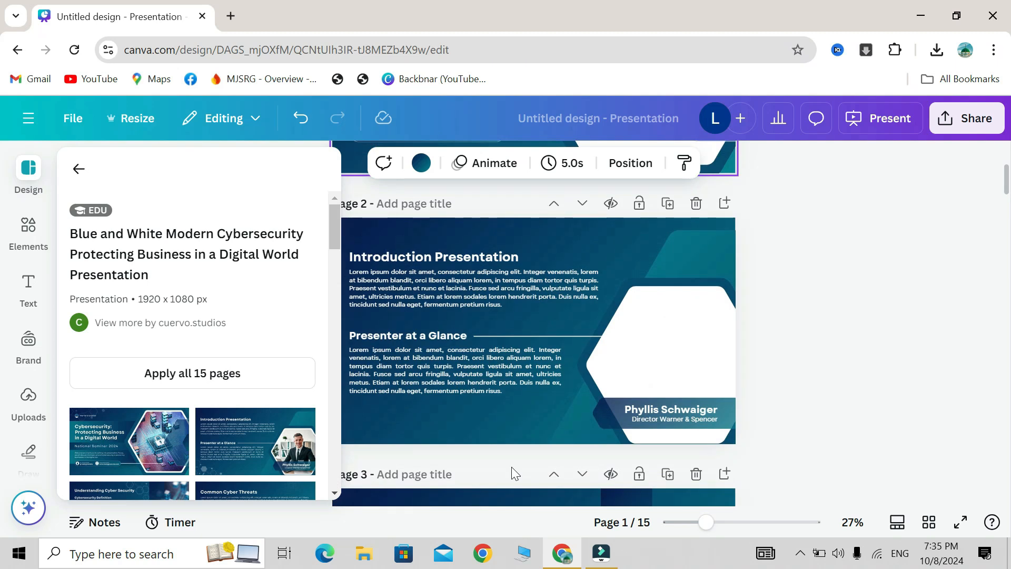
pyautogui.scroll(-8, 507, 308)
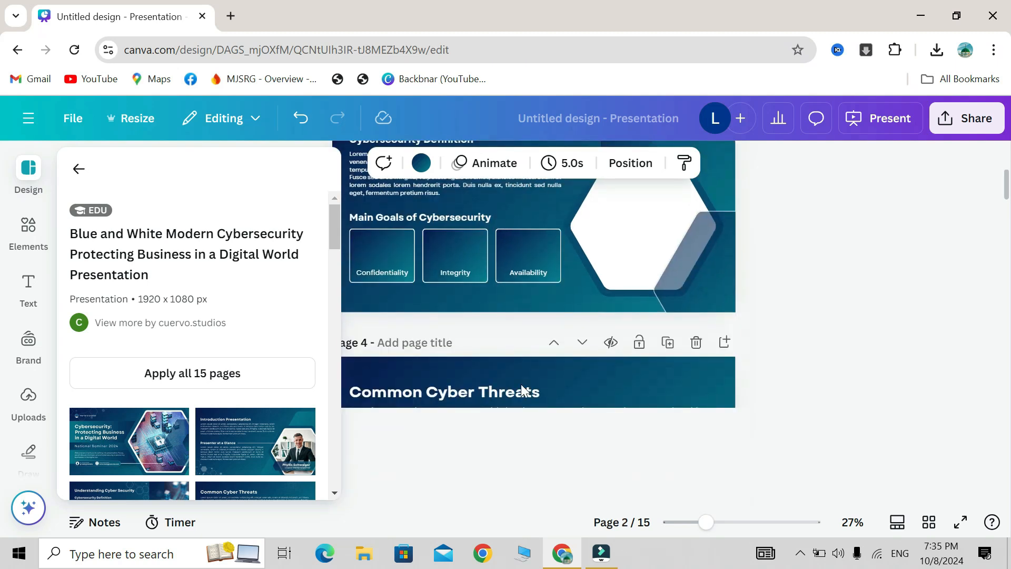
pyautogui.scroll(-5, 521, 389)
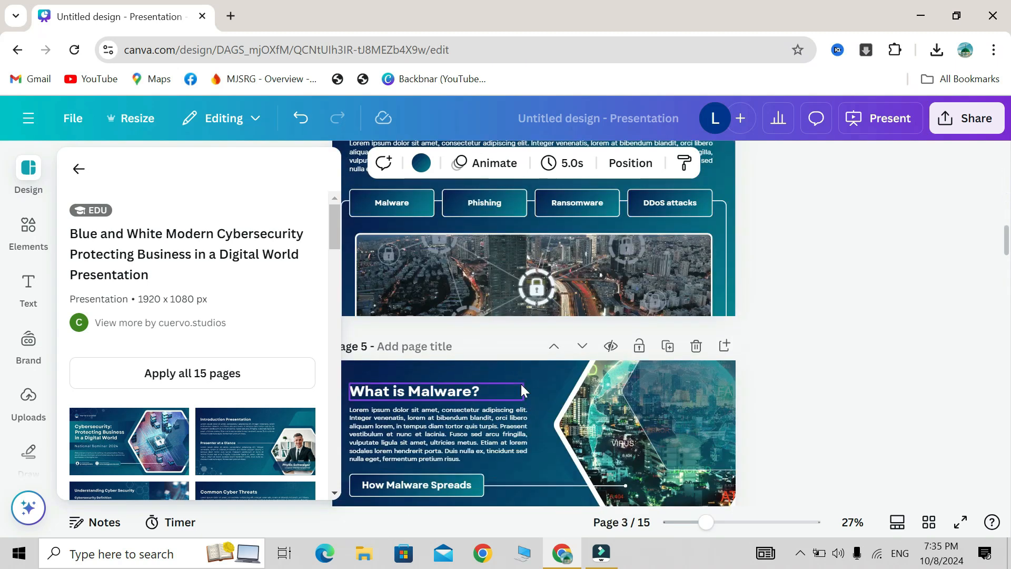
# - Clear the template search and look through the applied pages, ending back at the cover page
pyautogui.click(79, 169)
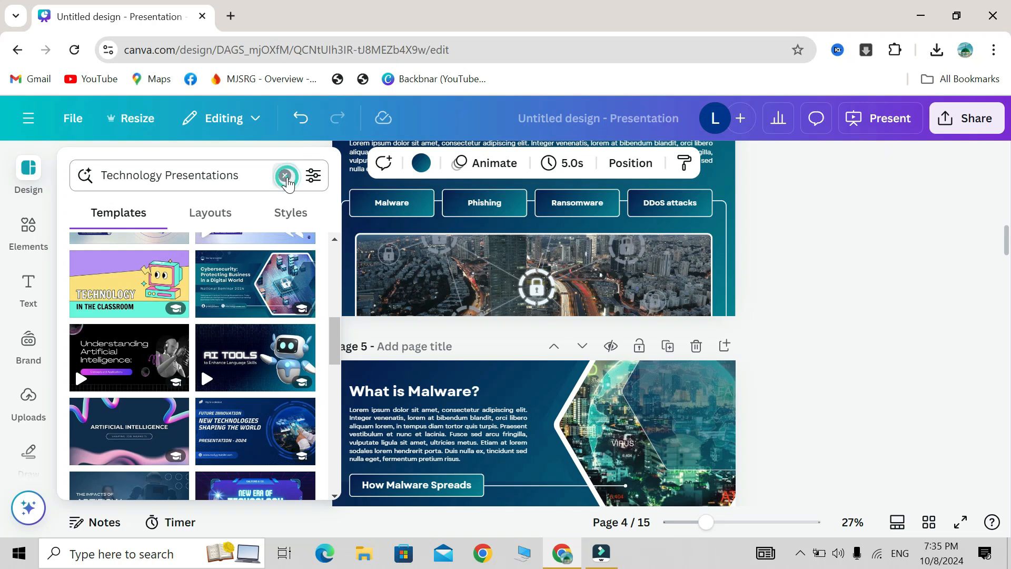
pyautogui.click(285, 176)
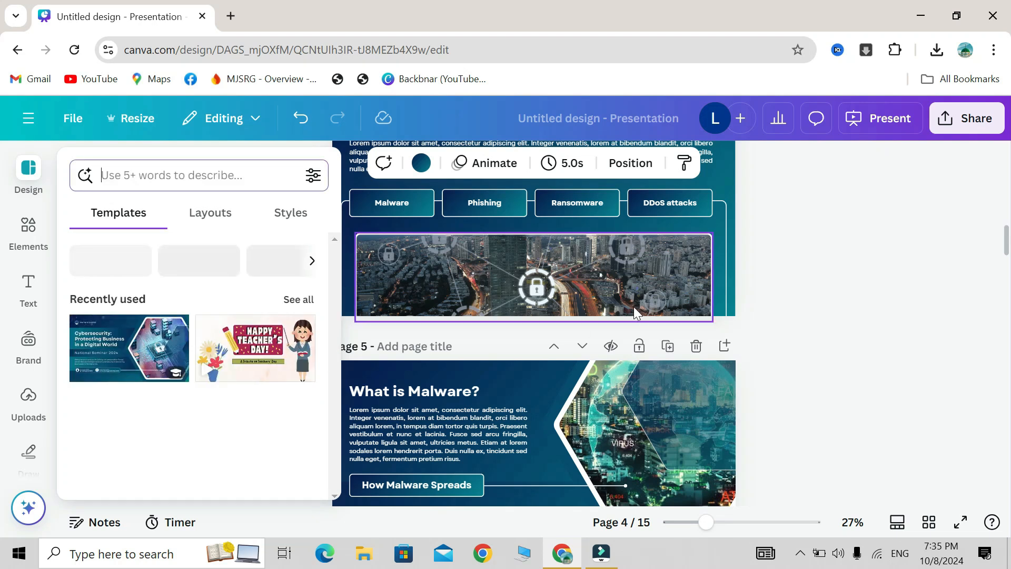
pyautogui.scroll(3, 634, 310)
pyautogui.scroll(3, 738, 318)
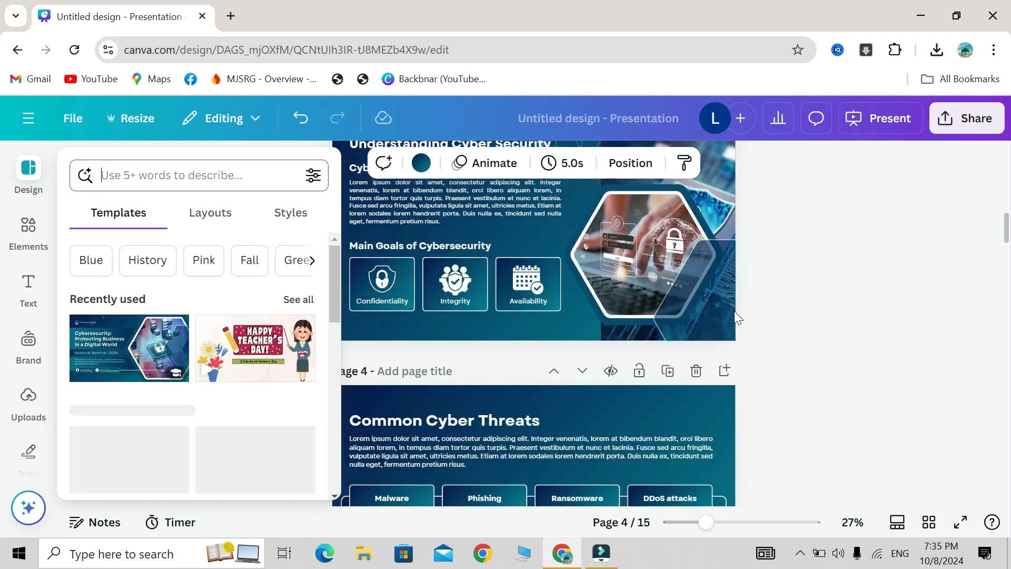
pyautogui.scroll(6, 734, 311)
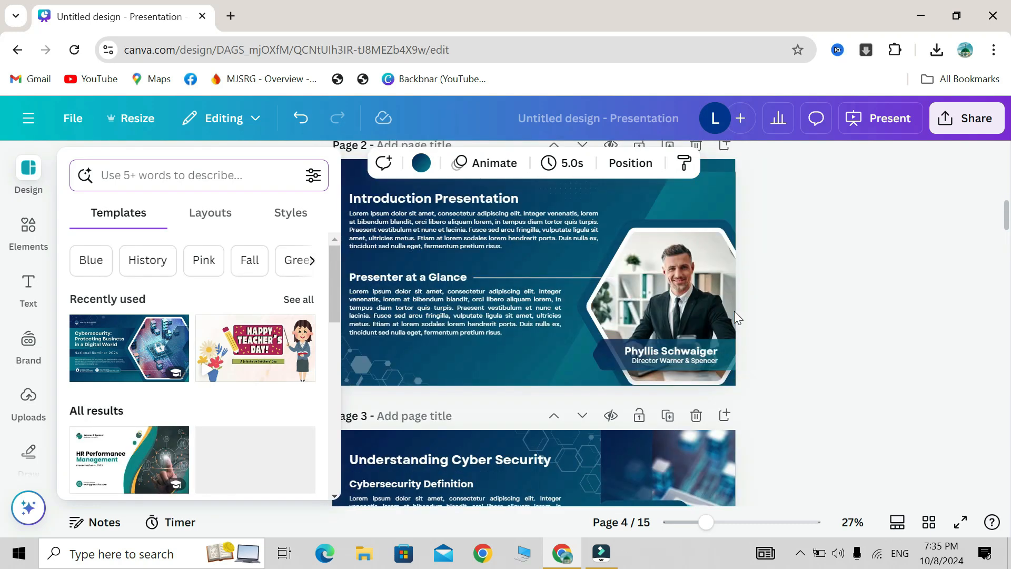
pyautogui.scroll(6, 734, 310)
pyautogui.scroll(-12, 734, 310)
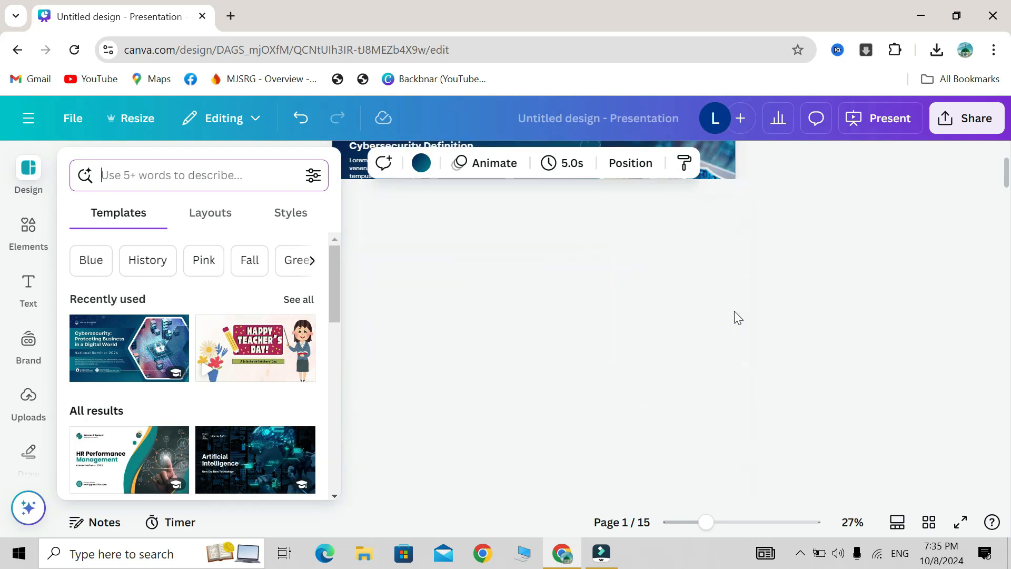
pyautogui.scroll(-8, 735, 311)
pyautogui.scroll(10, 734, 311)
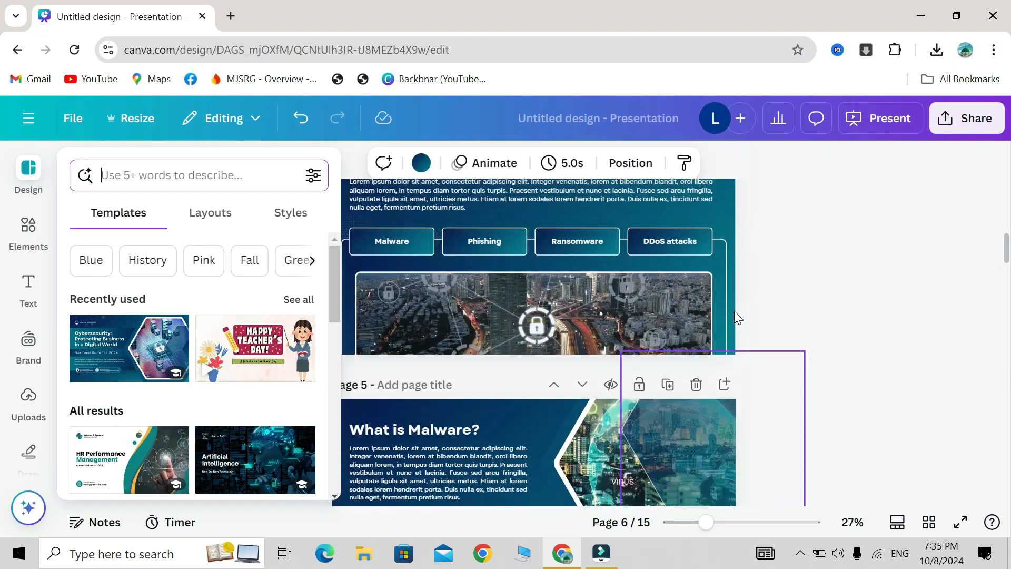
pyautogui.scroll(10, 401, 238)
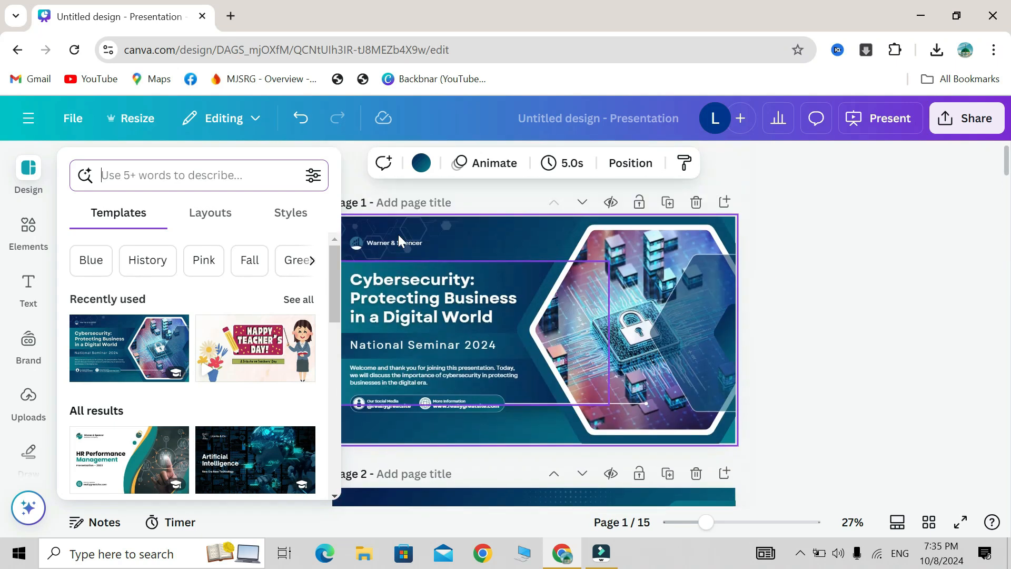
pyautogui.click(391, 306)
pyautogui.click(391, 306)
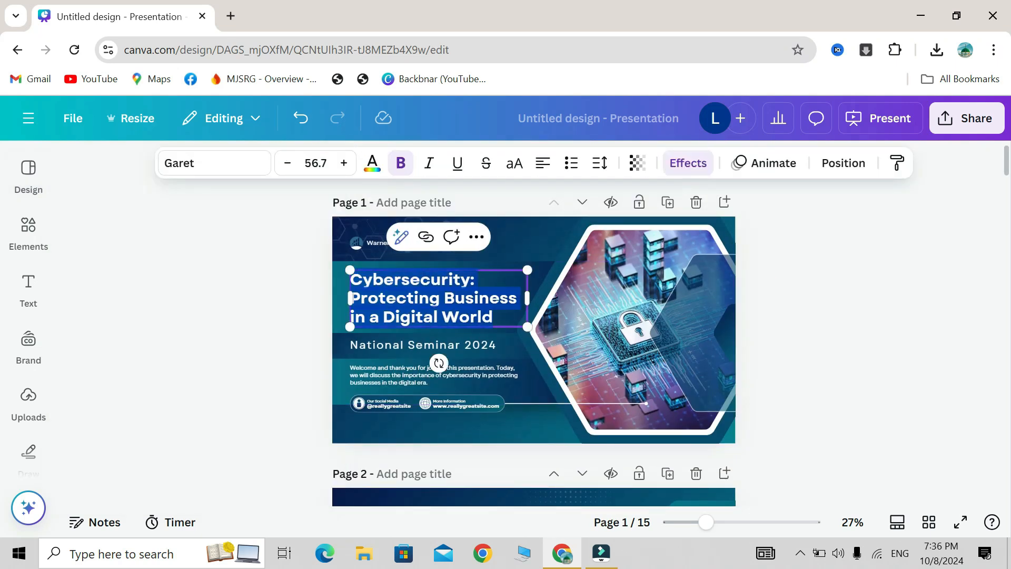
pyautogui.click(391, 304)
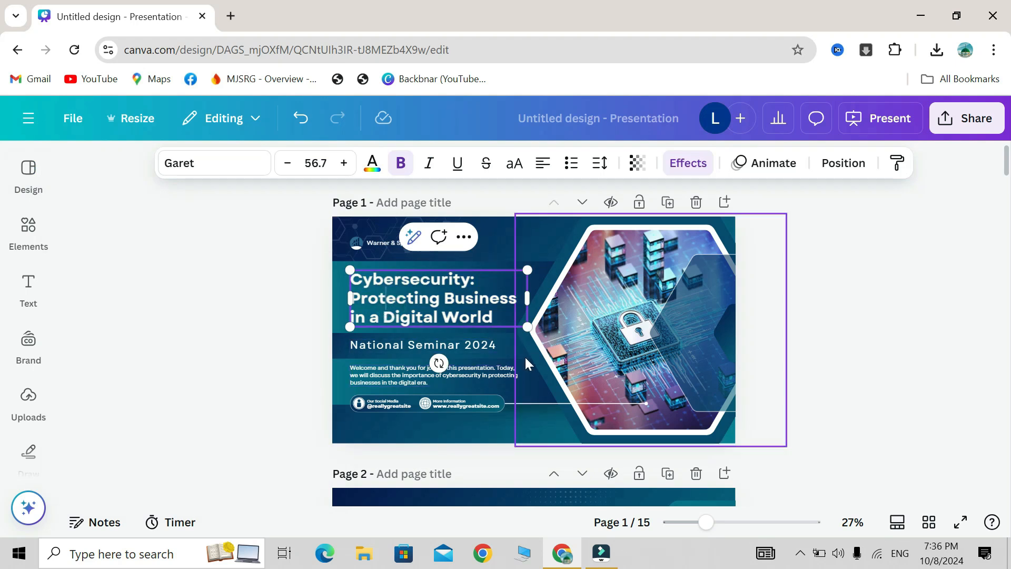
# - Detach the padlock image from the hexagonal frame on page 1 and move it aside over the title text
pyautogui.click(634, 359)
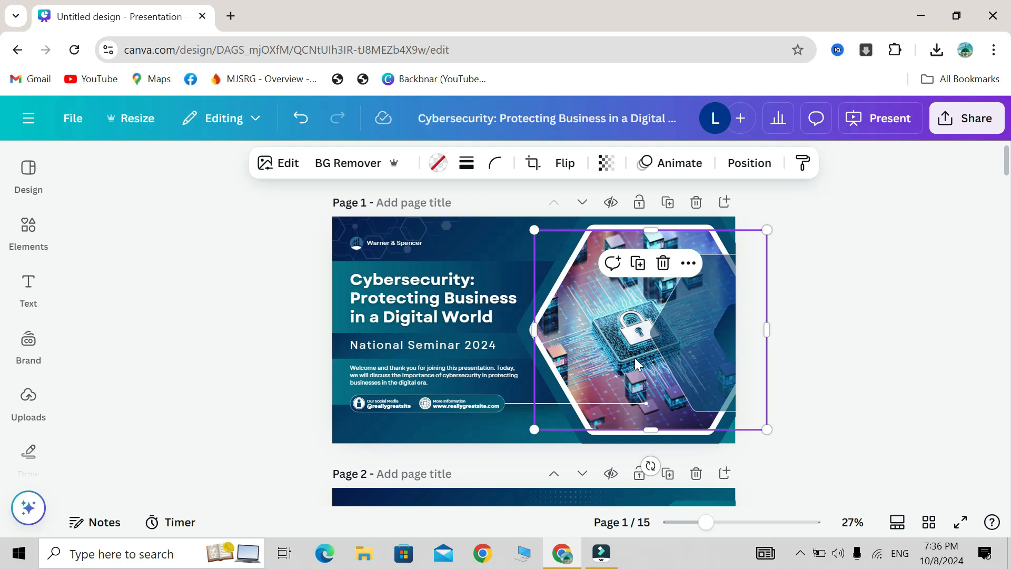
pyautogui.click(686, 263)
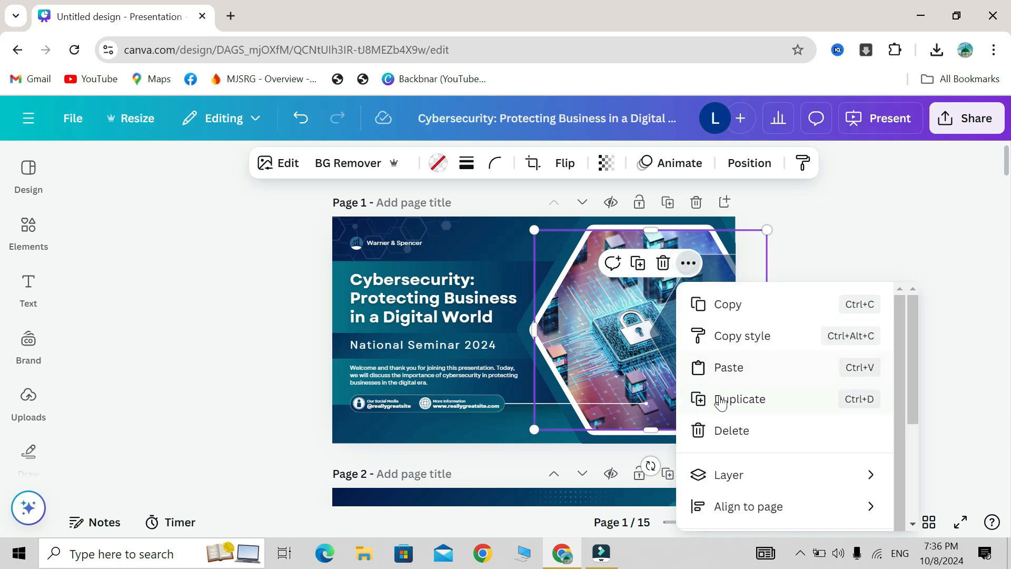
pyautogui.scroll(-2, 722, 403)
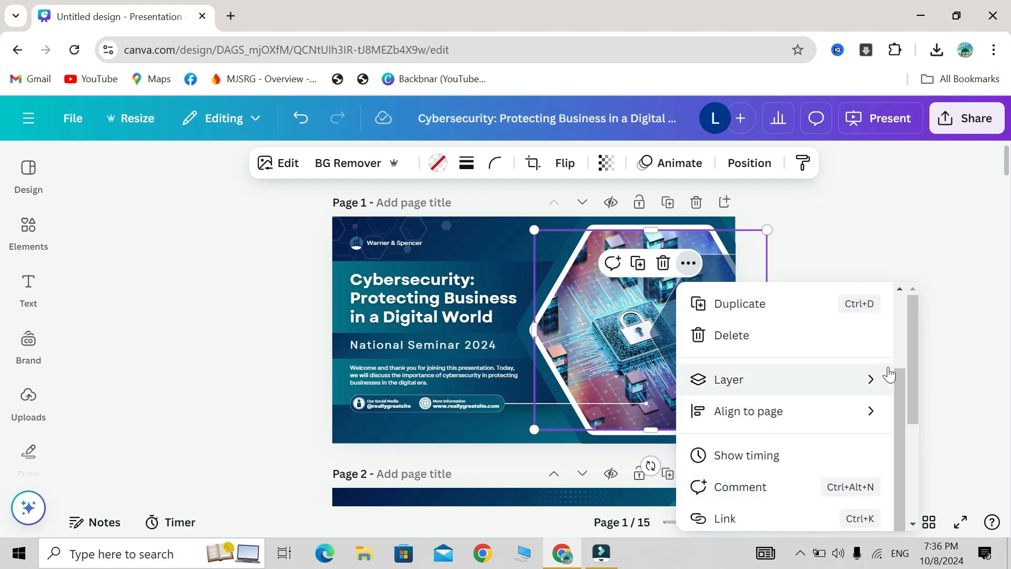
pyautogui.moveTo(916, 352); pyautogui.dragTo(939, 487)
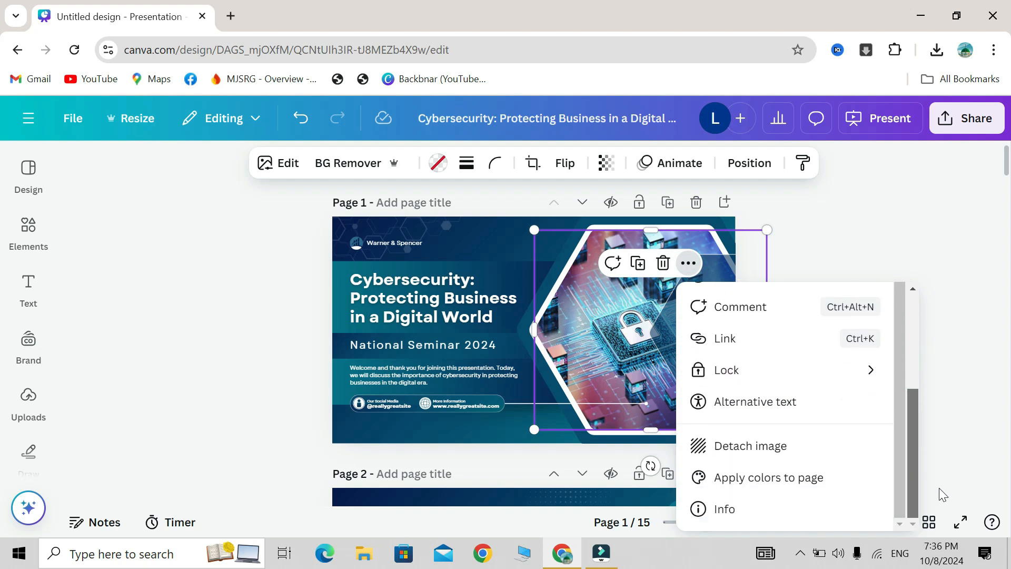
pyautogui.click(723, 458)
pyautogui.moveTo(454, 363); pyautogui.dragTo(306, 369)
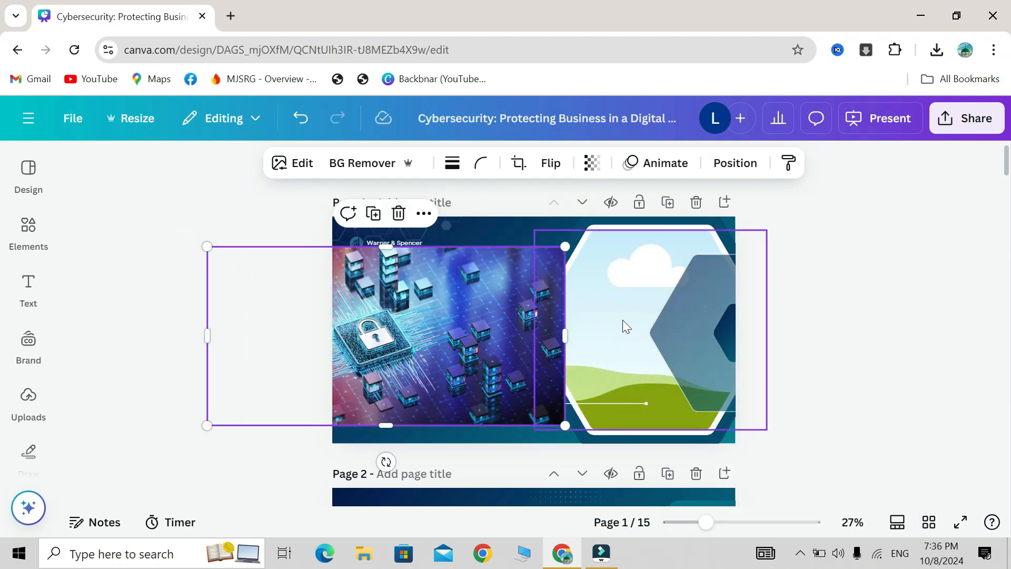
pyautogui.moveTo(422, 337); pyautogui.dragTo(403, 316)
# - Search the elements library for "classroom" and restrict the results to photos
pyautogui.click(21, 226)
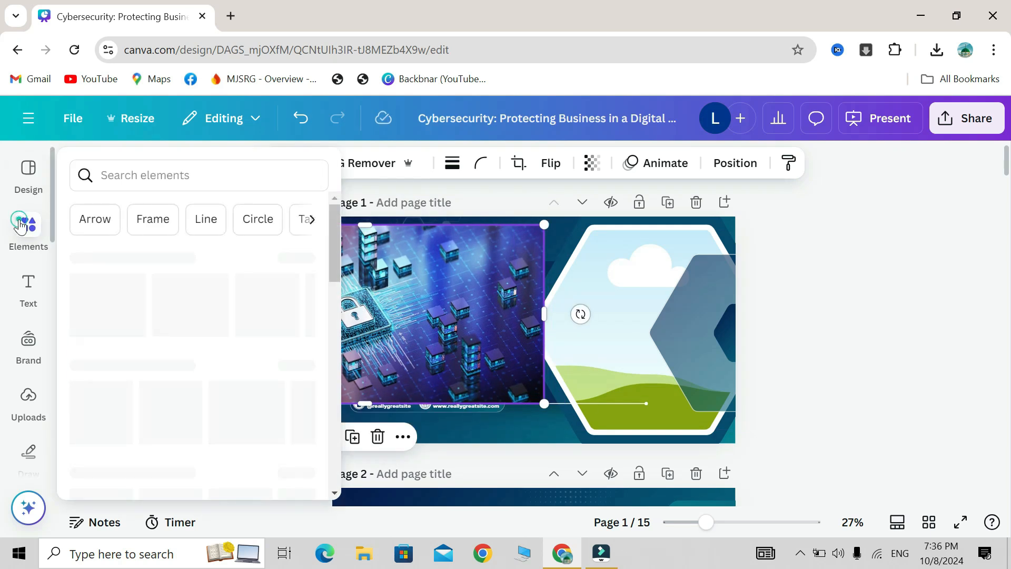
pyautogui.click(146, 175)
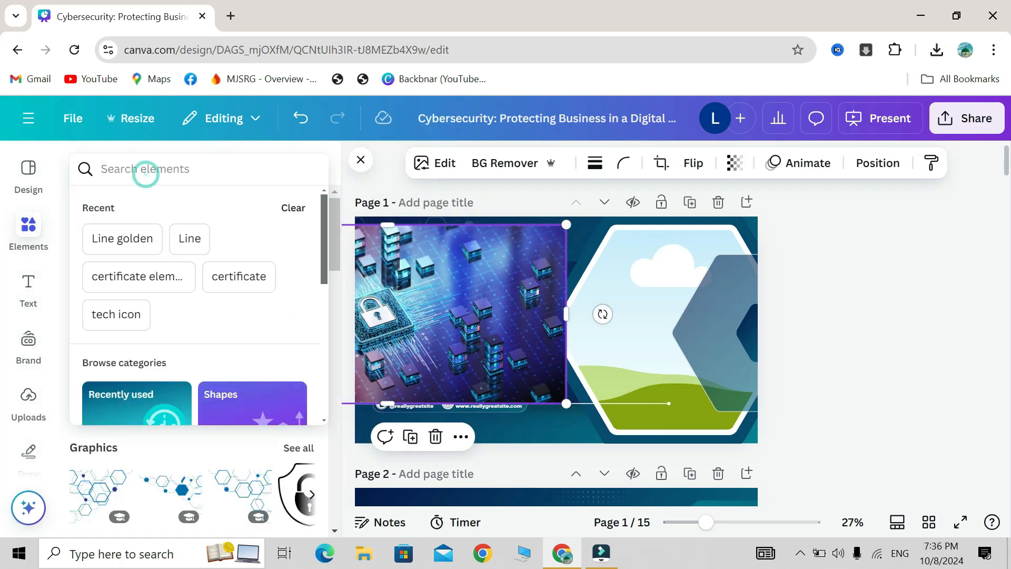
pyautogui.write('tec')
pyautogui.press('BackSpace')
pyautogui.press('BackSpace')
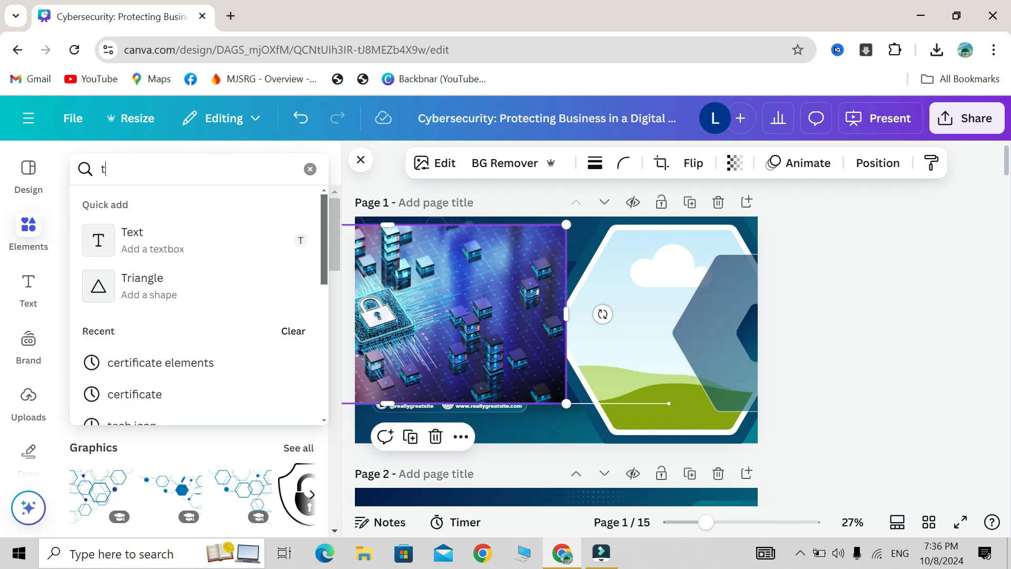
pyautogui.press('BackSpace')
pyautogui.write('class')
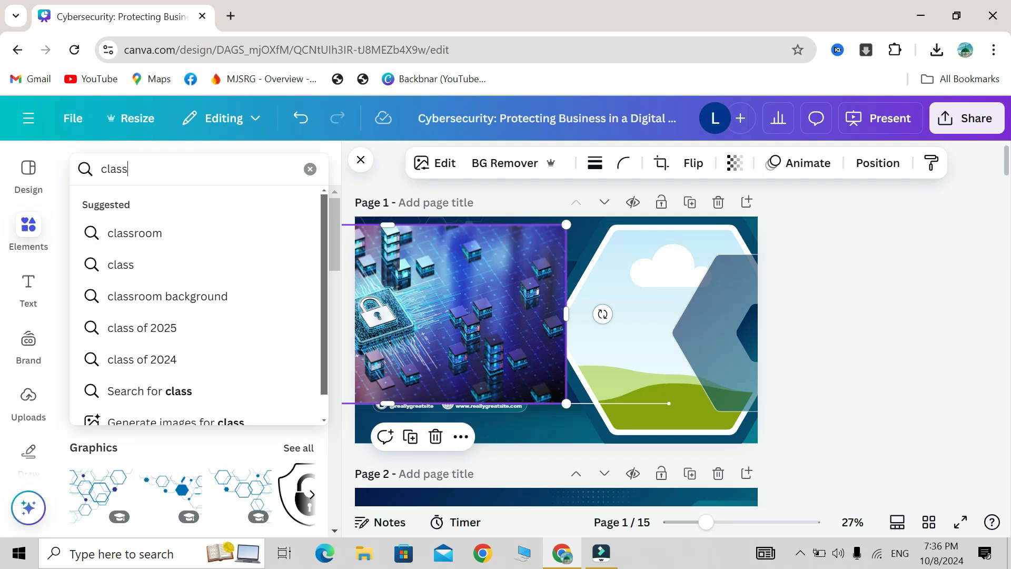
pyautogui.click(163, 237)
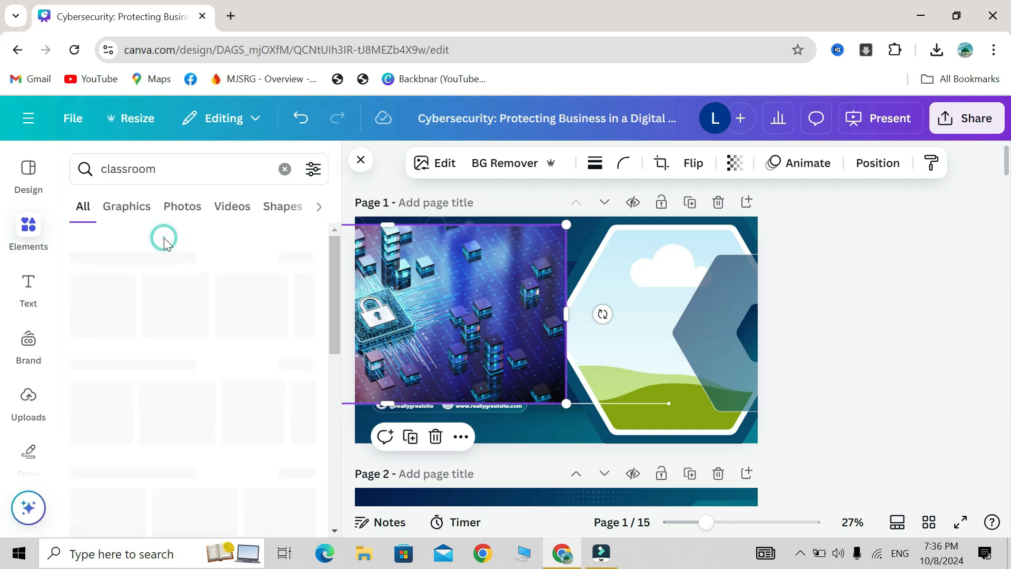
pyautogui.click(195, 208)
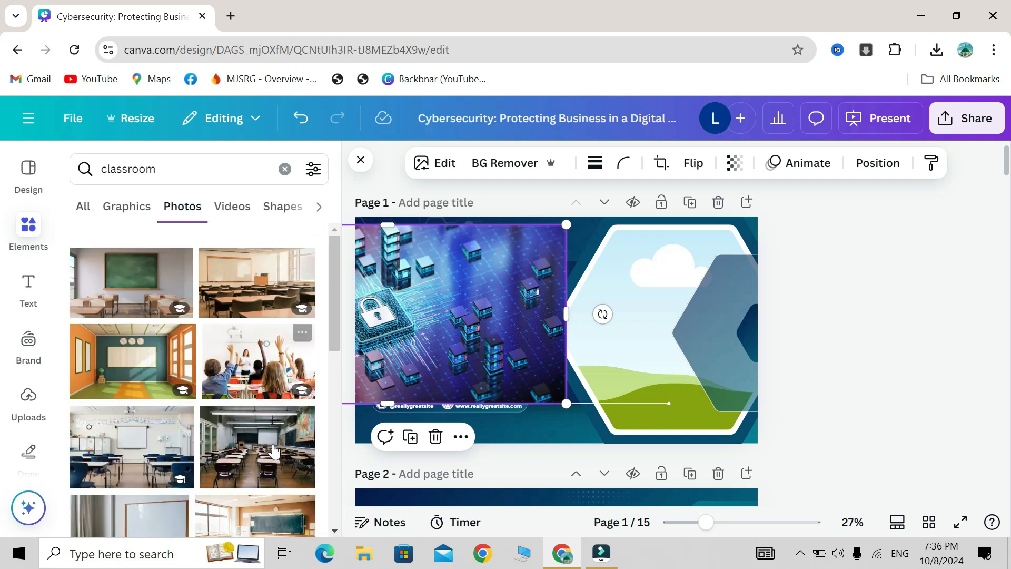
# - Insert the photo of an empty classroom with blue chairs and fit it into the hexagonal frame on page 1
pyautogui.scroll(-6, 276, 467)
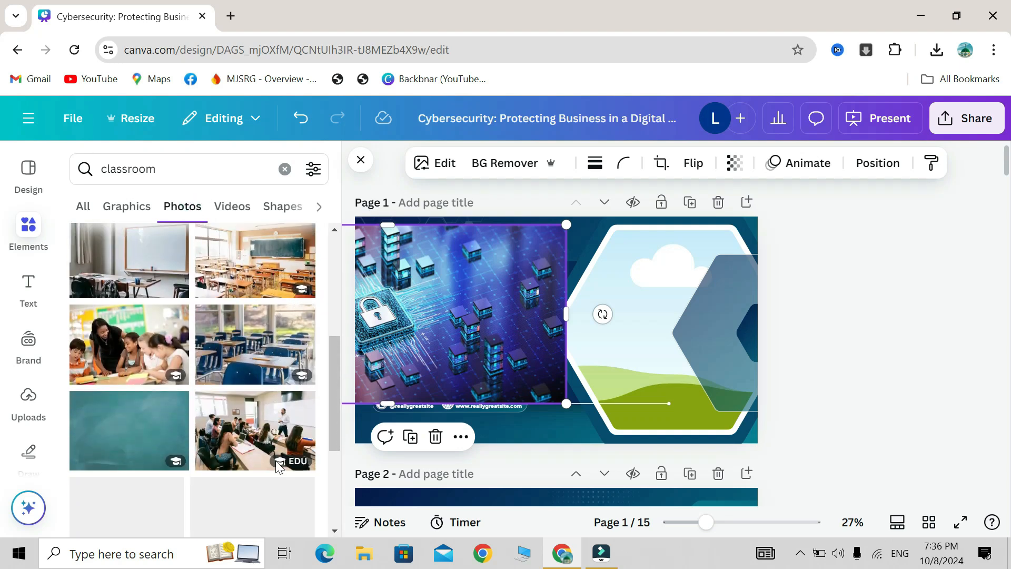
pyautogui.moveTo(246, 332); pyautogui.dragTo(320, 285)
pyautogui.click(247, 337)
pyautogui.moveTo(519, 335); pyautogui.dragTo(633, 333)
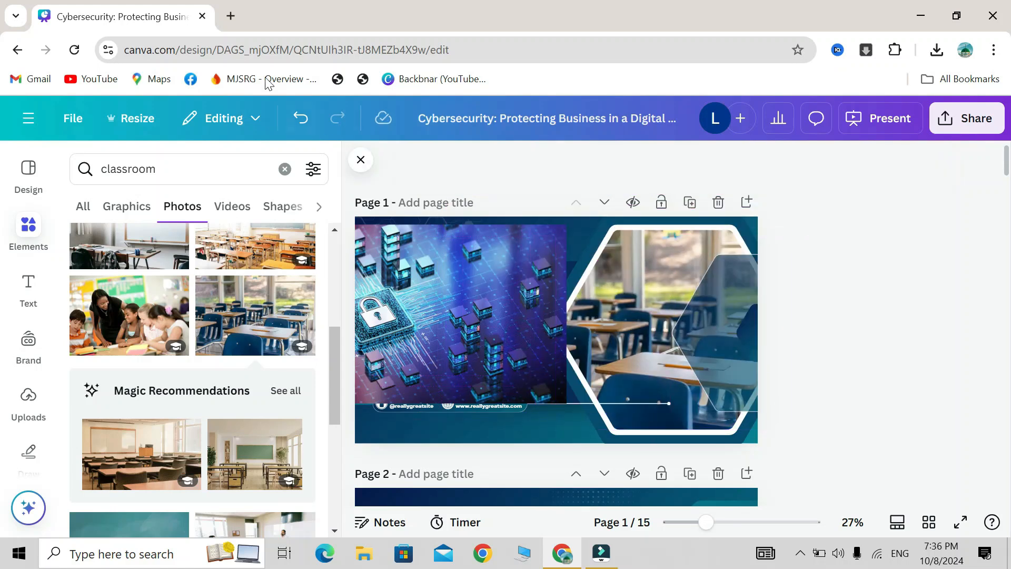
# - Undo placing the classroom photo in the frame and delete the loose copy from page 1
pyautogui.click(301, 119)
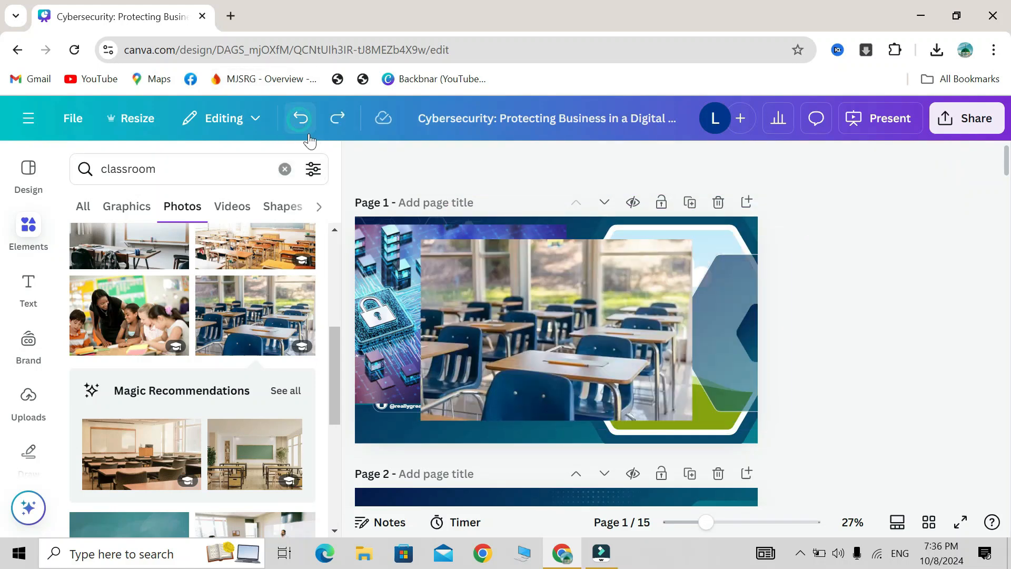
pyautogui.click(586, 365)
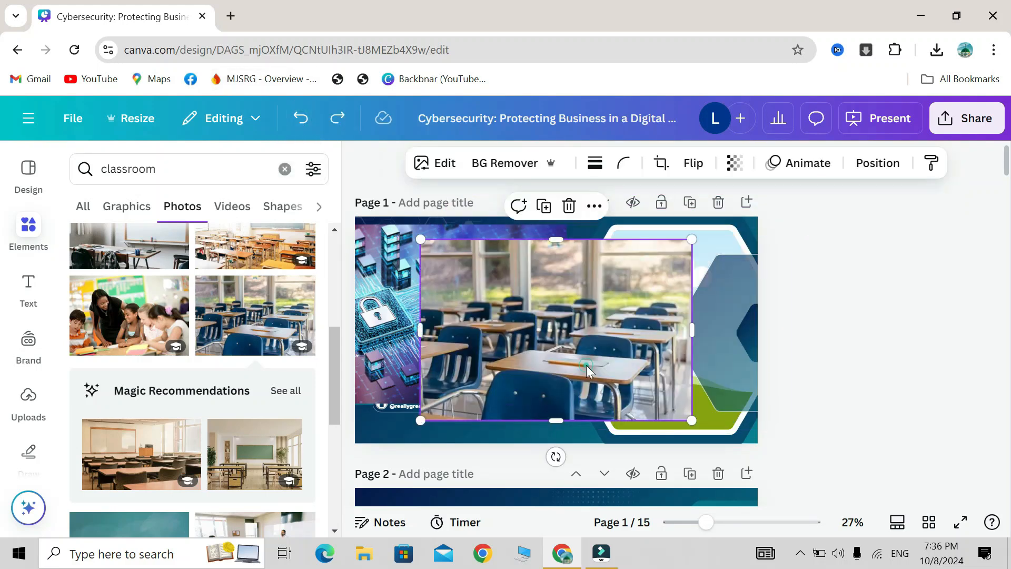
pyautogui.click(569, 206)
# - Place the blue-chair classroom photo directly into page 1's hexagonal frame and delete the detached padlock image
pyautogui.moveTo(280, 320); pyautogui.dragTo(478, 232)
pyautogui.moveTo(546, 260); pyautogui.dragTo(605, 287)
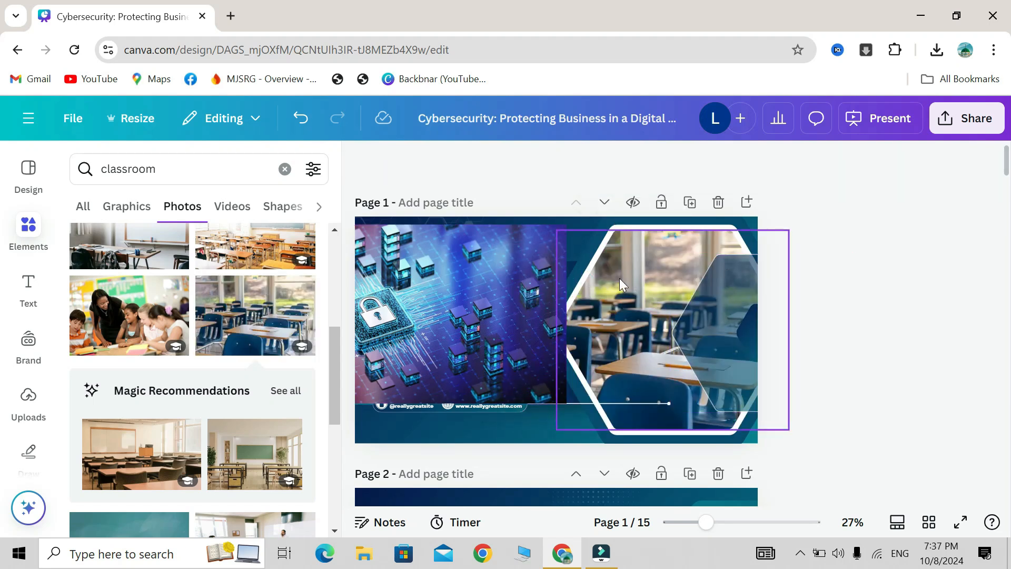
pyautogui.click(479, 312)
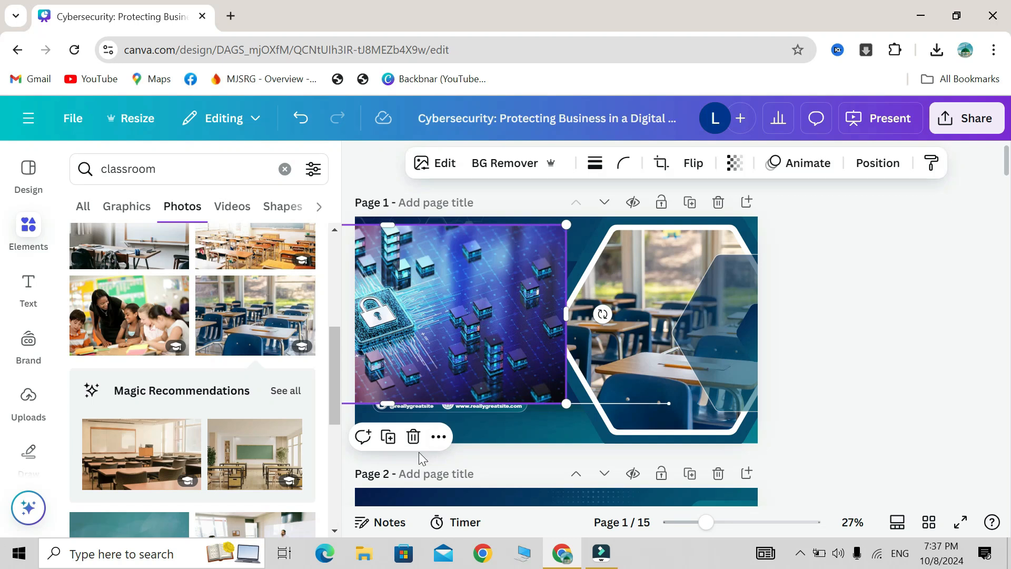
pyautogui.click(413, 436)
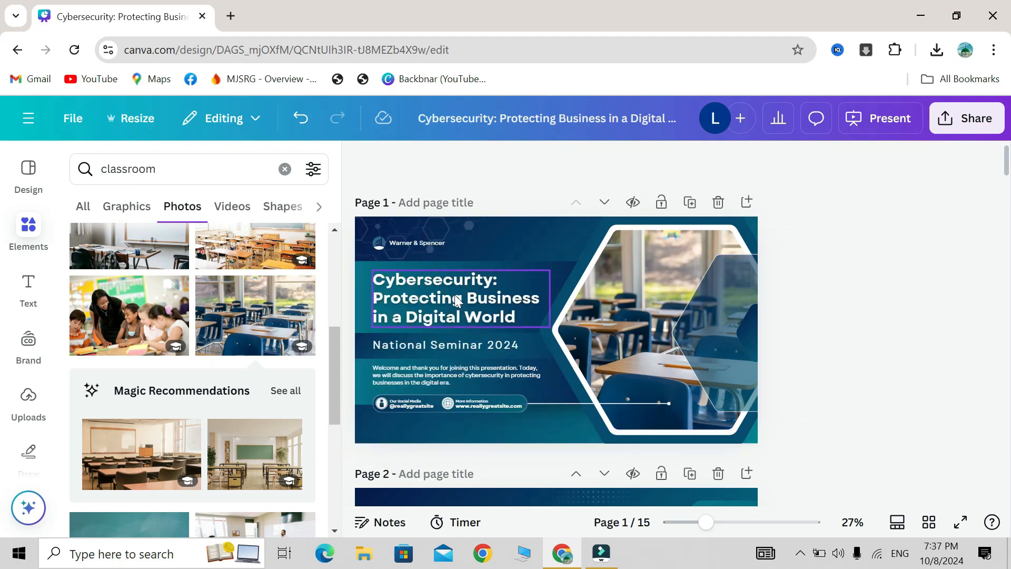
pyautogui.scroll(-5, 454, 295)
pyautogui.press('Home')
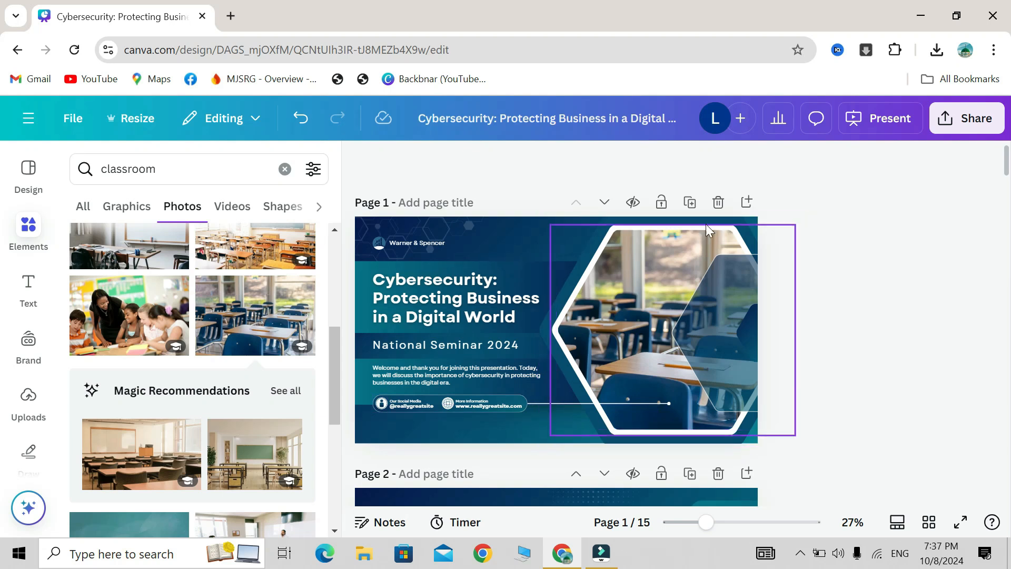
pyautogui.scroll(-15, 674, 386)
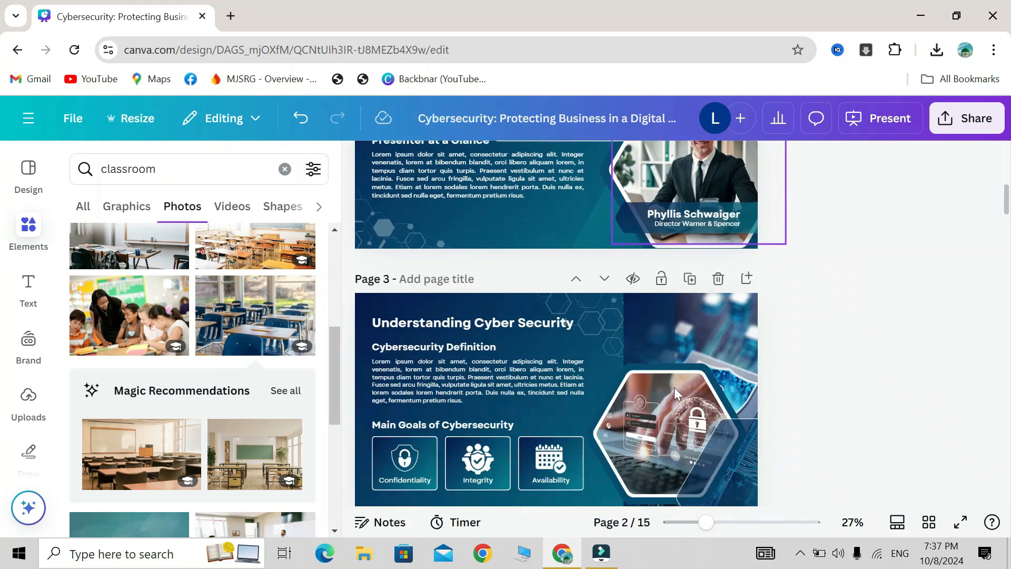
pyautogui.scroll(-3, 674, 387)
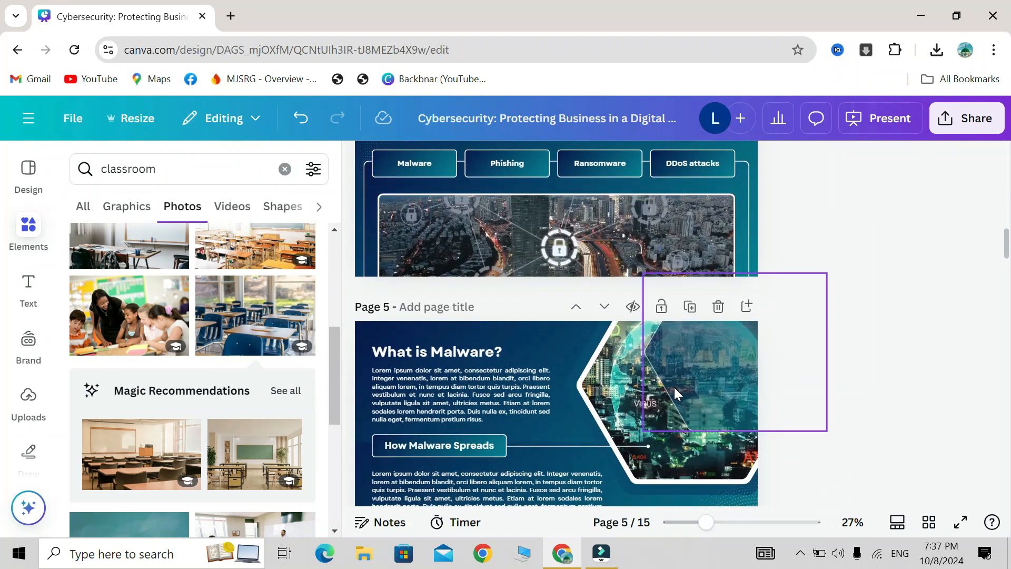
# - Look through the template's remaining pages to review their layouts, and return to the cover page
pyautogui.scroll(-10, 542, 355)
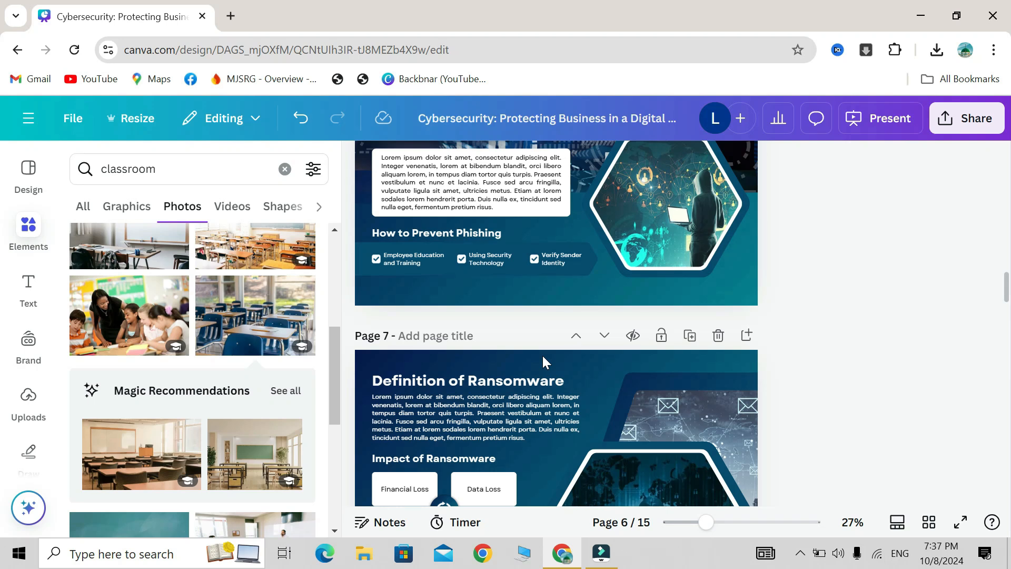
pyautogui.scroll(-5, 542, 354)
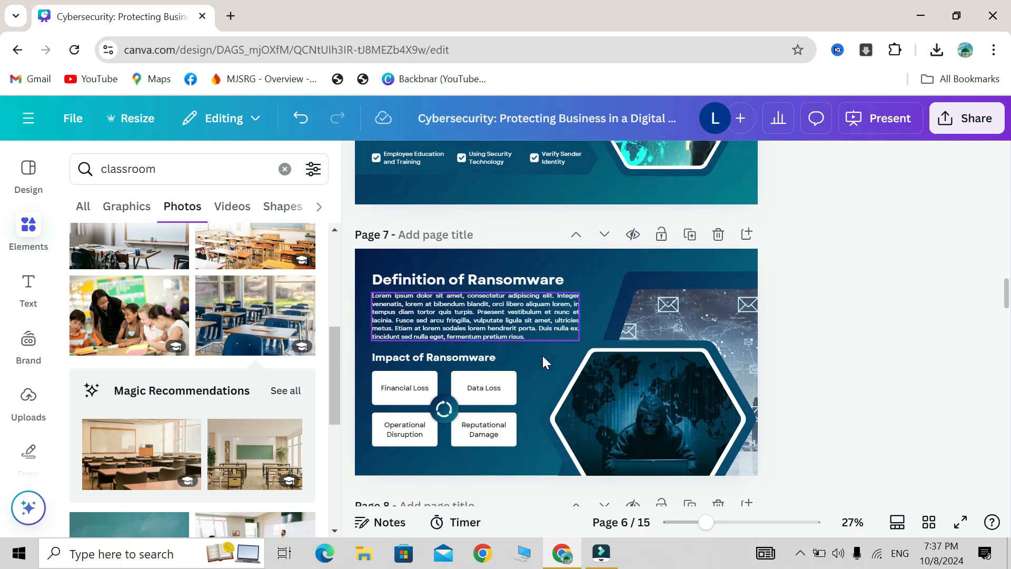
pyautogui.scroll(-5, 542, 355)
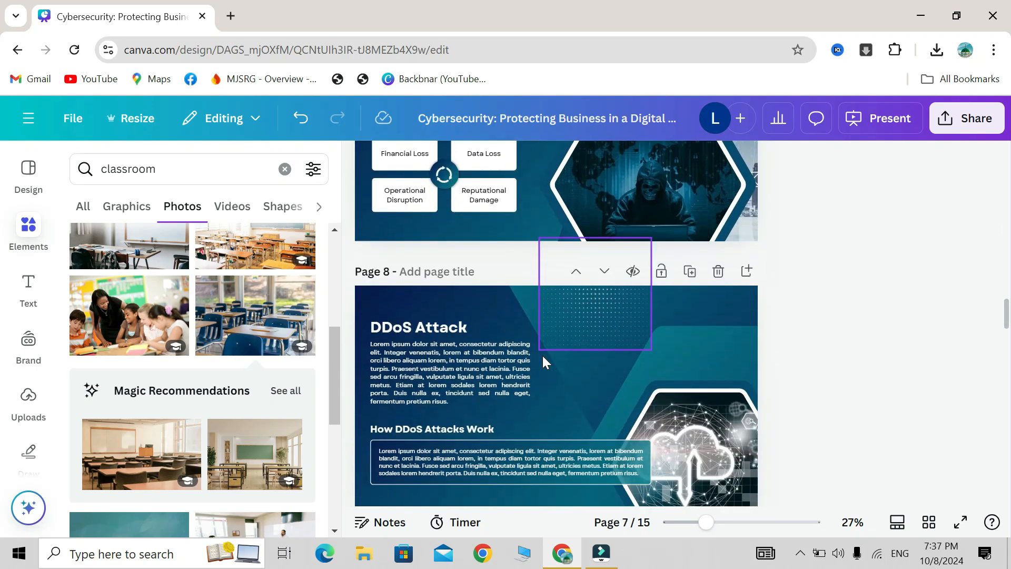
pyautogui.scroll(-3, 542, 356)
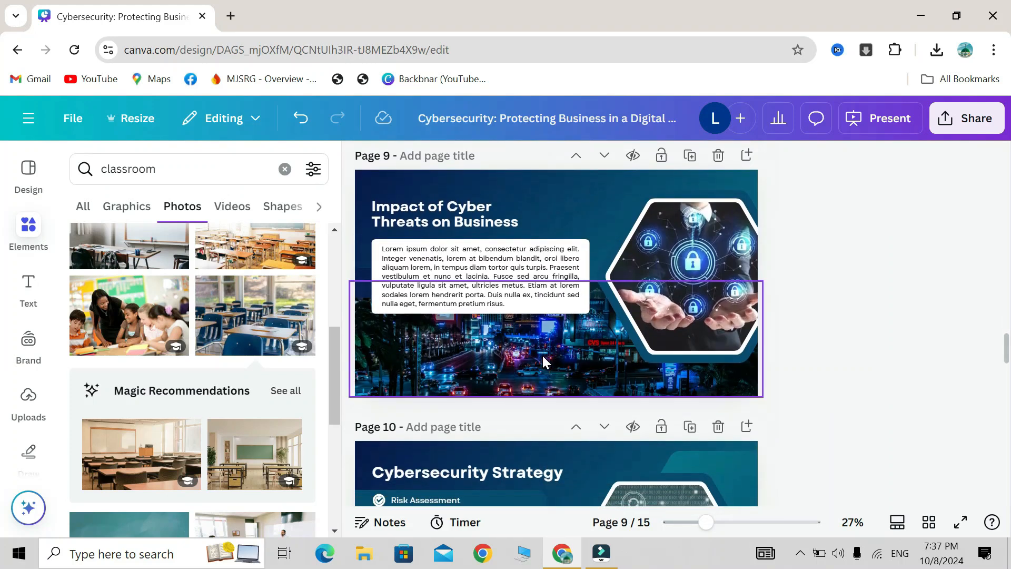
pyautogui.scroll(-8, 543, 355)
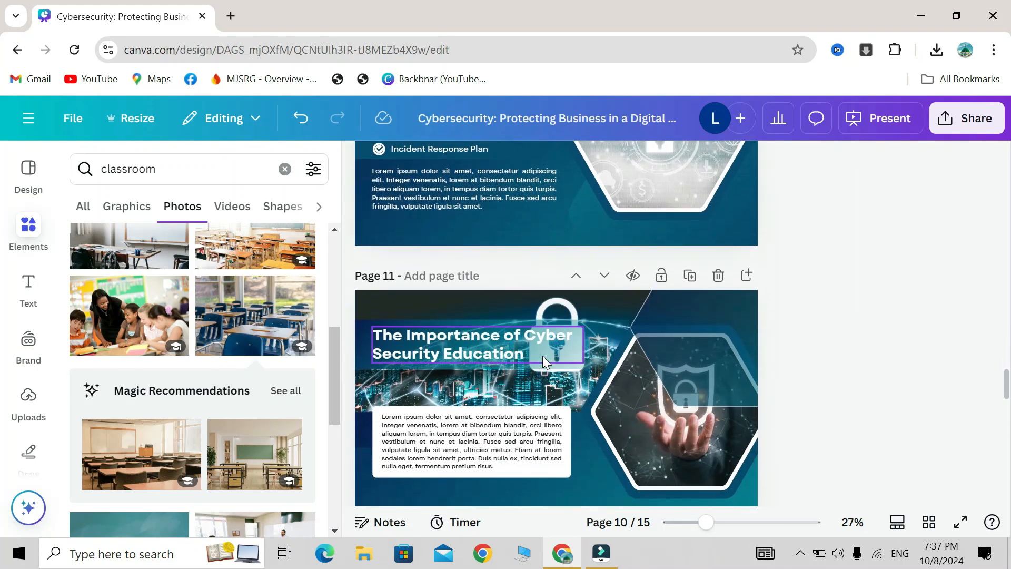
pyautogui.scroll(-5, 542, 356)
pyautogui.scroll(20, 543, 355)
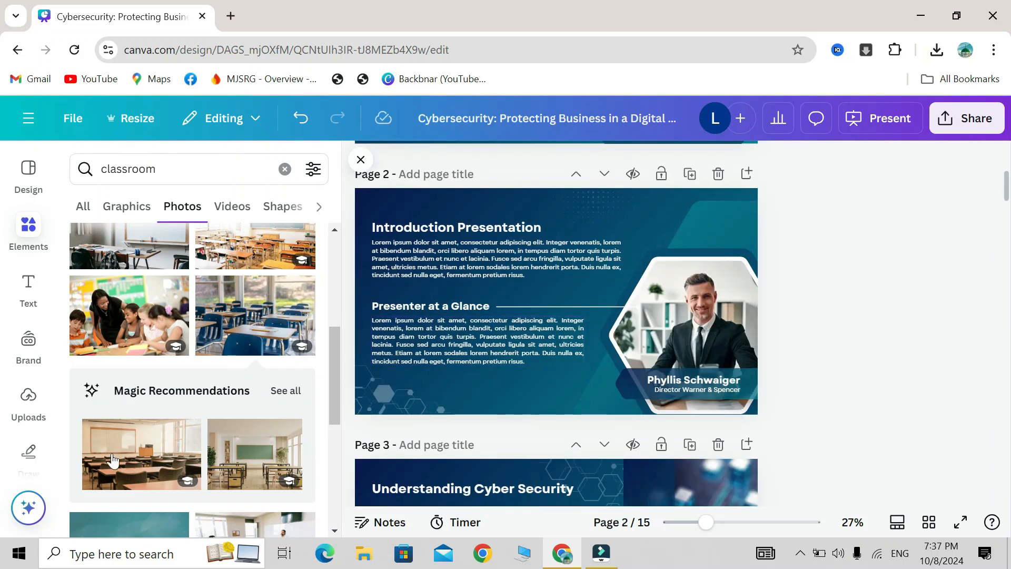
pyautogui.scroll(2, 548, 247)
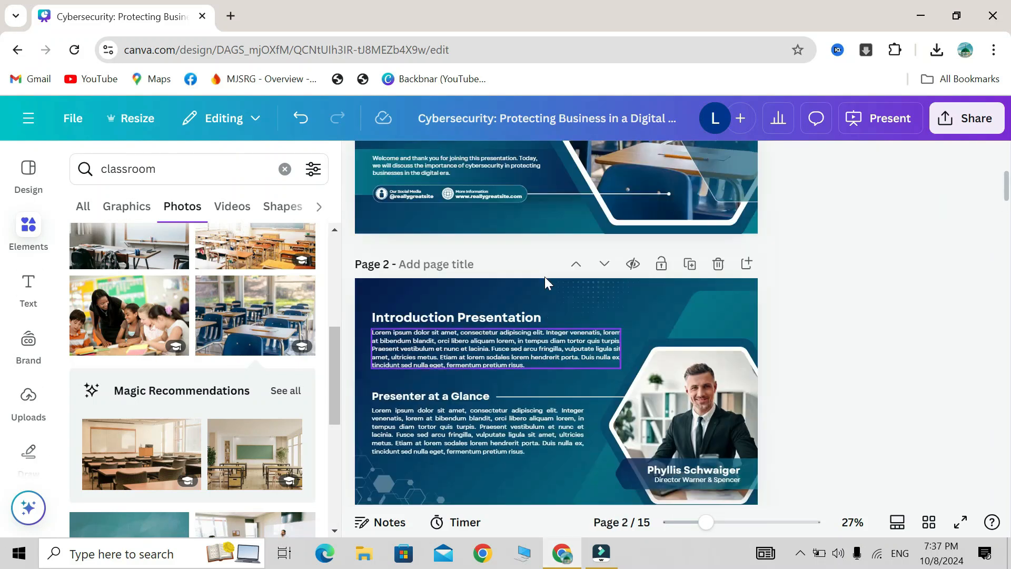
pyautogui.scroll(5, 545, 276)
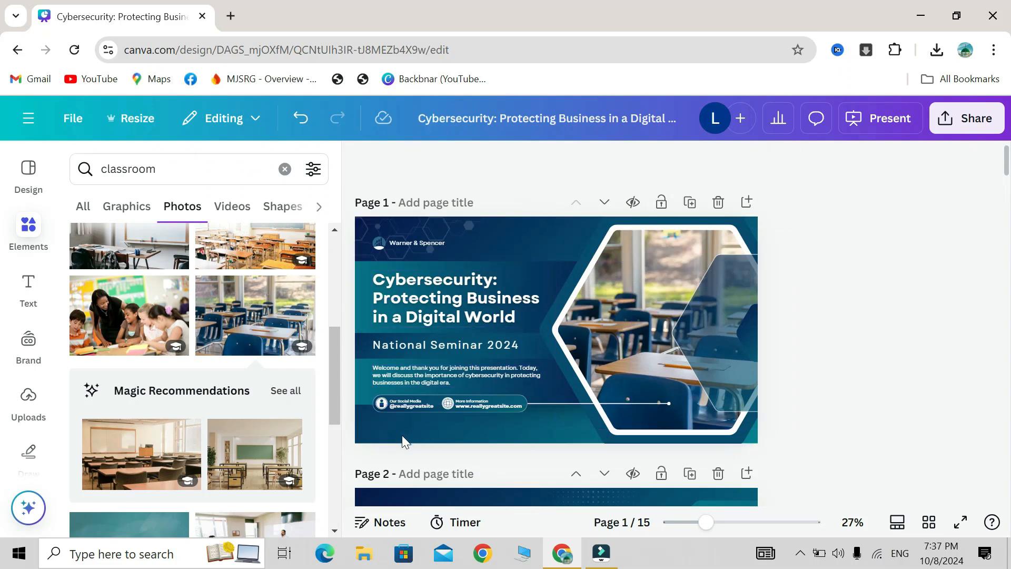
pyautogui.scroll(-8, 410, 457)
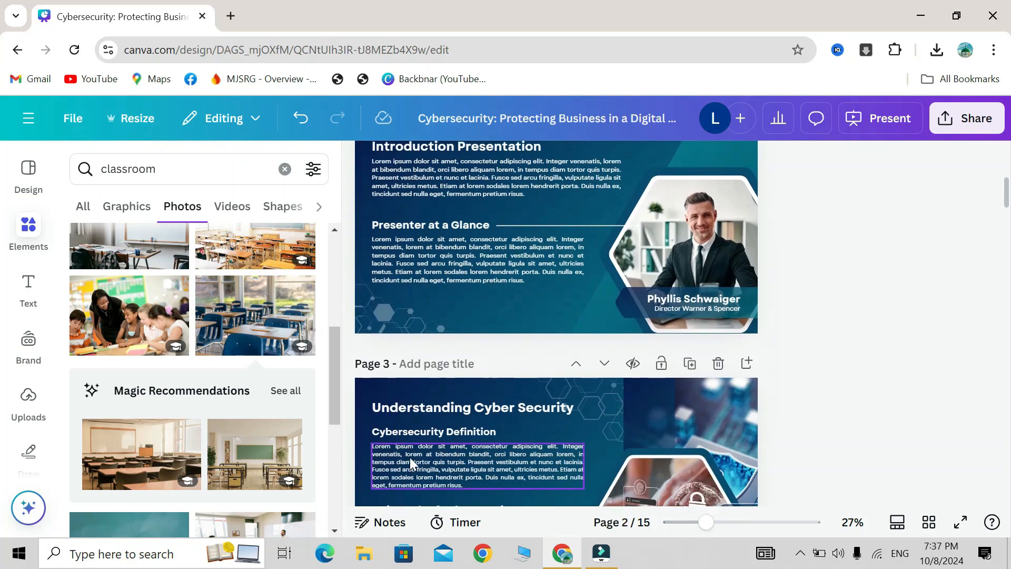
pyautogui.scroll(2, 410, 457)
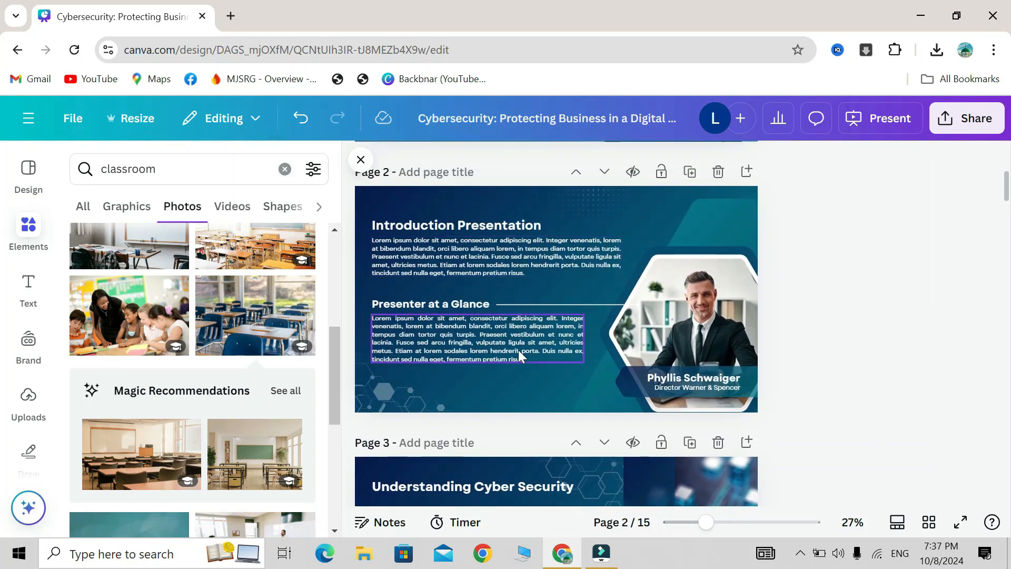
pyautogui.scroll(-2, 518, 350)
pyautogui.scroll(7, 518, 349)
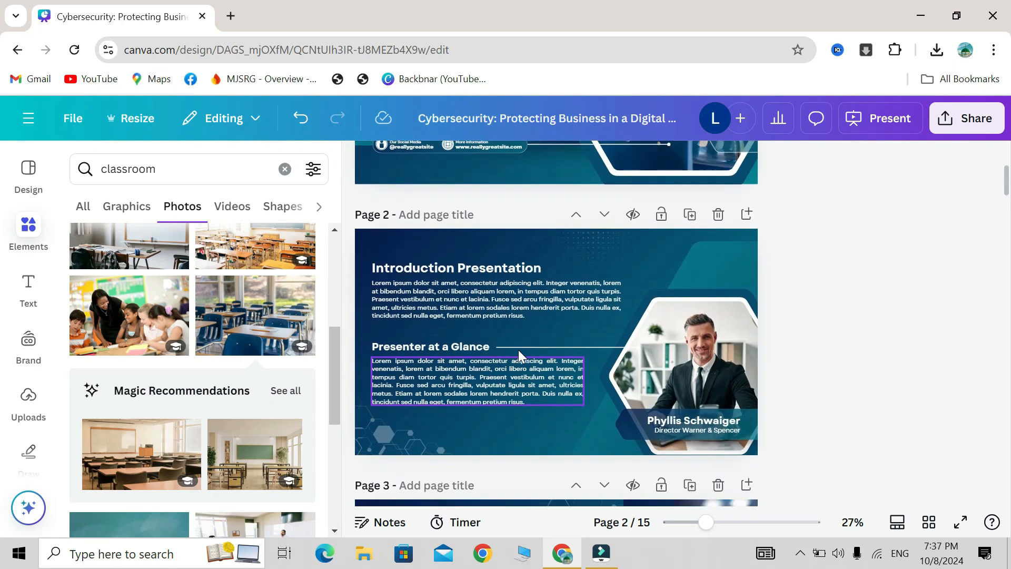
pyautogui.scroll(1, 518, 350)
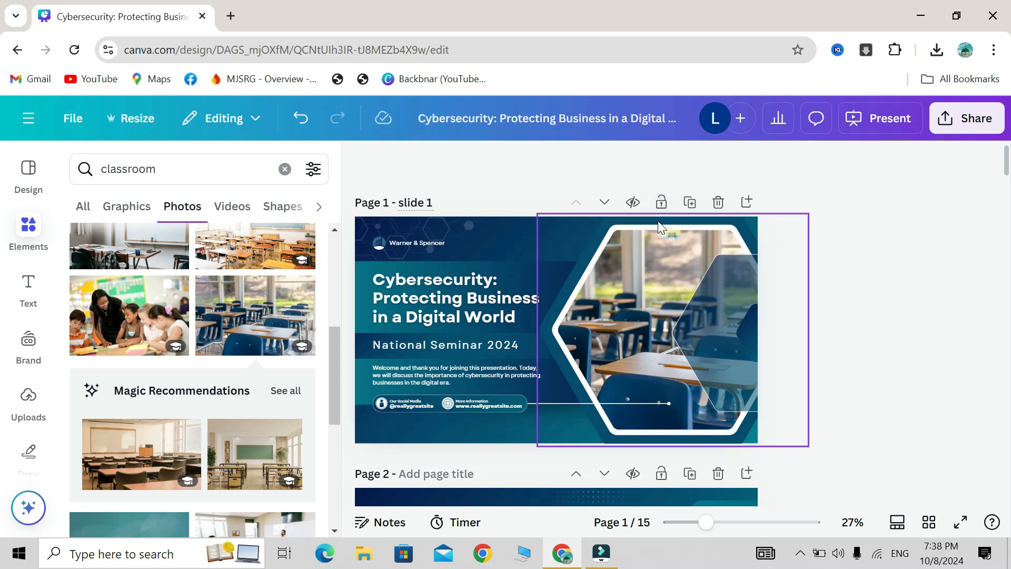
# - Restrict page 1 to replacing content only, test editing its company name and title text, and cycle the page lock back to unlocked
pyautogui.click(662, 204)
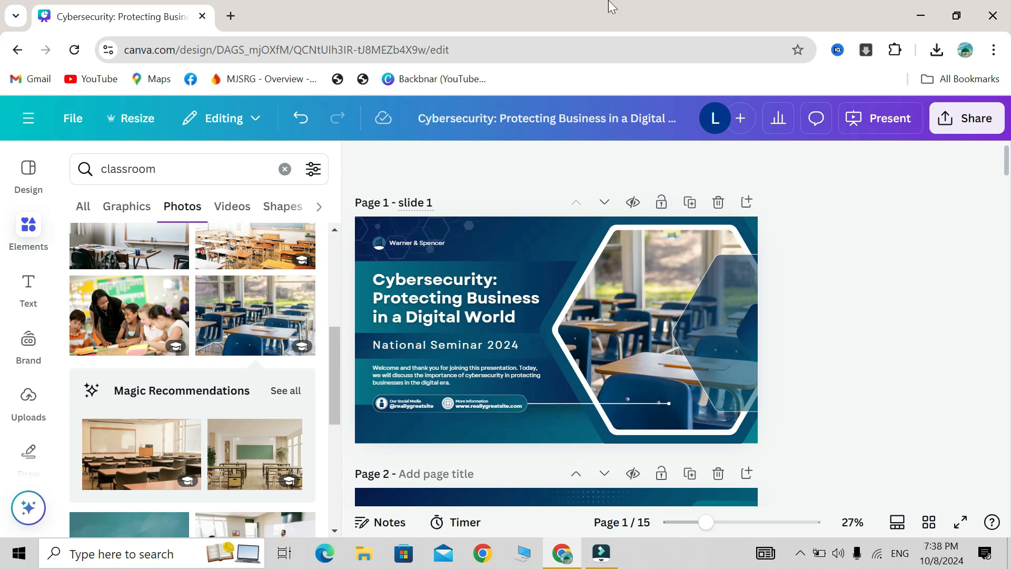
pyautogui.click(662, 204)
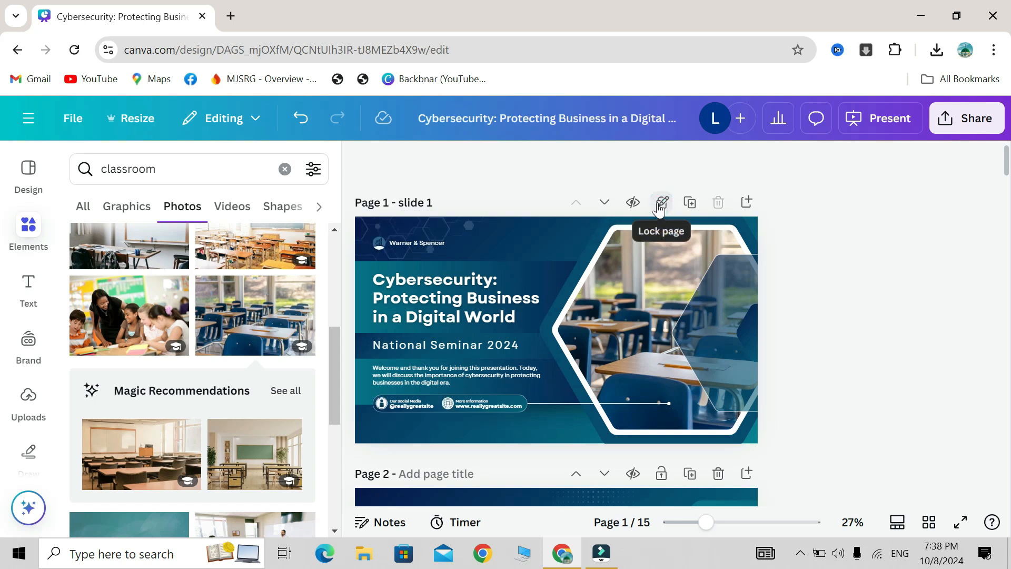
pyautogui.click(413, 247)
pyautogui.doubleClick(415, 241)
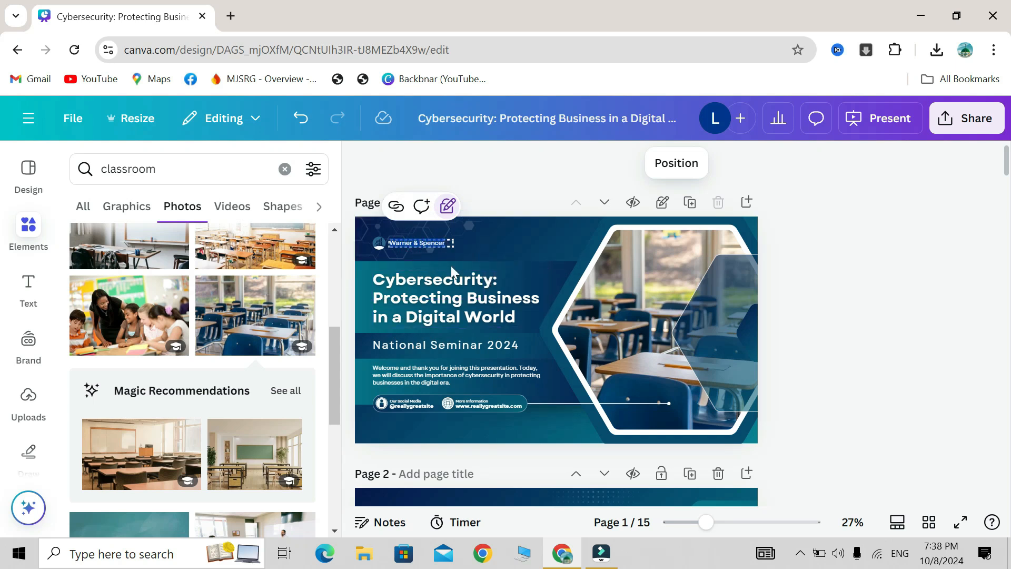
pyautogui.doubleClick(463, 309)
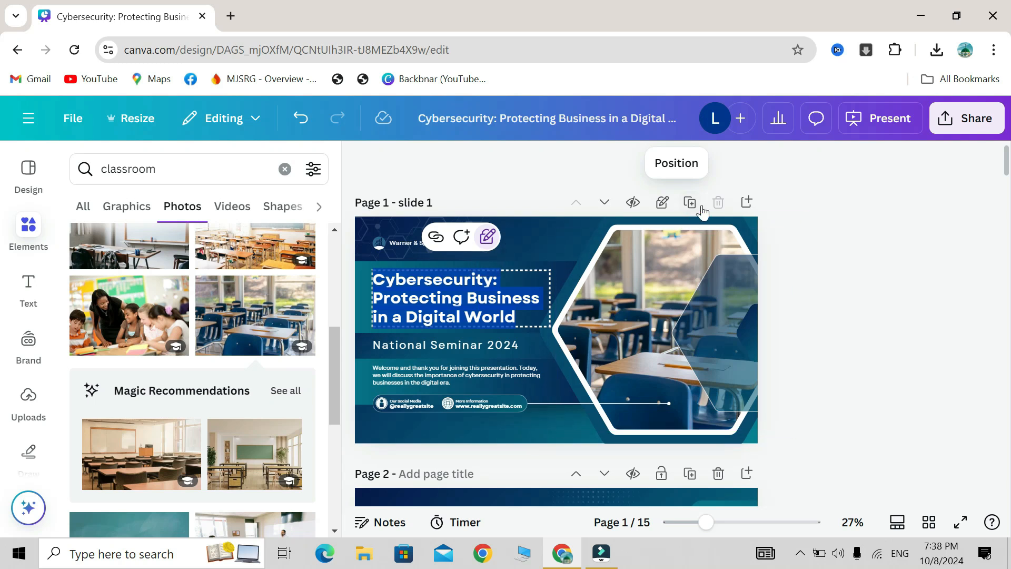
pyautogui.click(661, 204)
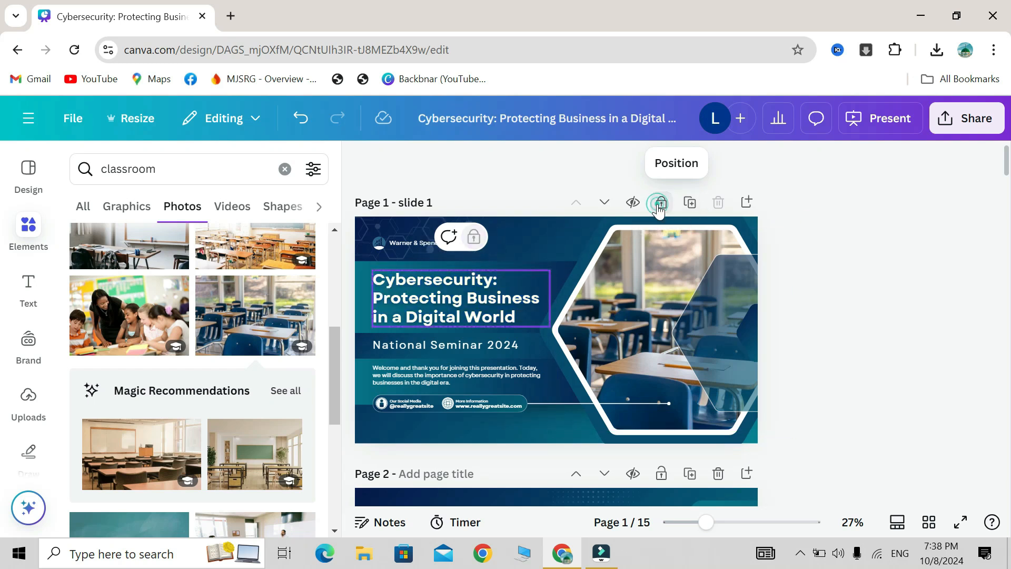
pyautogui.click(660, 206)
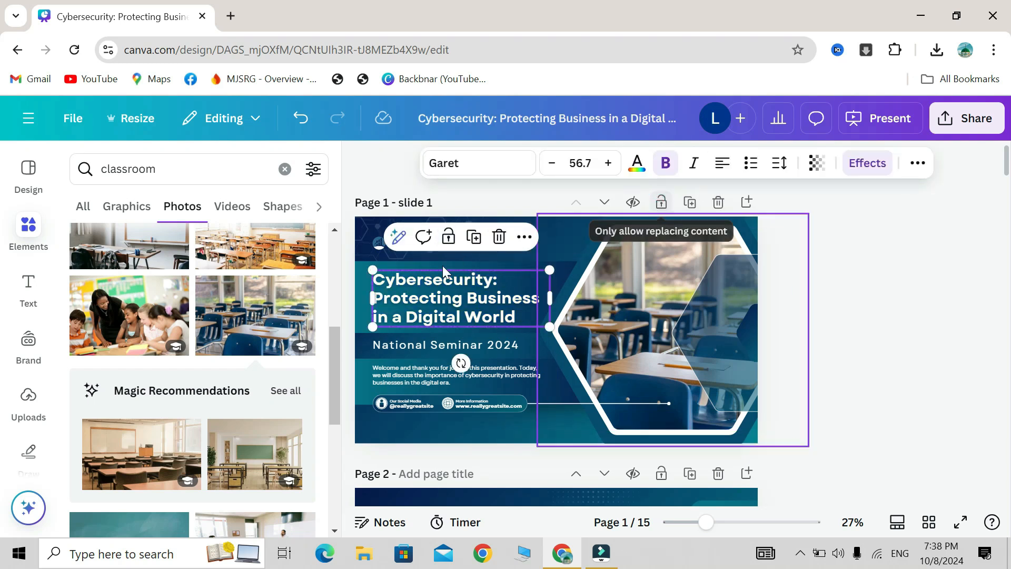
# - Examine the lock choices offered for page 1's main title text and leave them unapplied
pyautogui.click(524, 238)
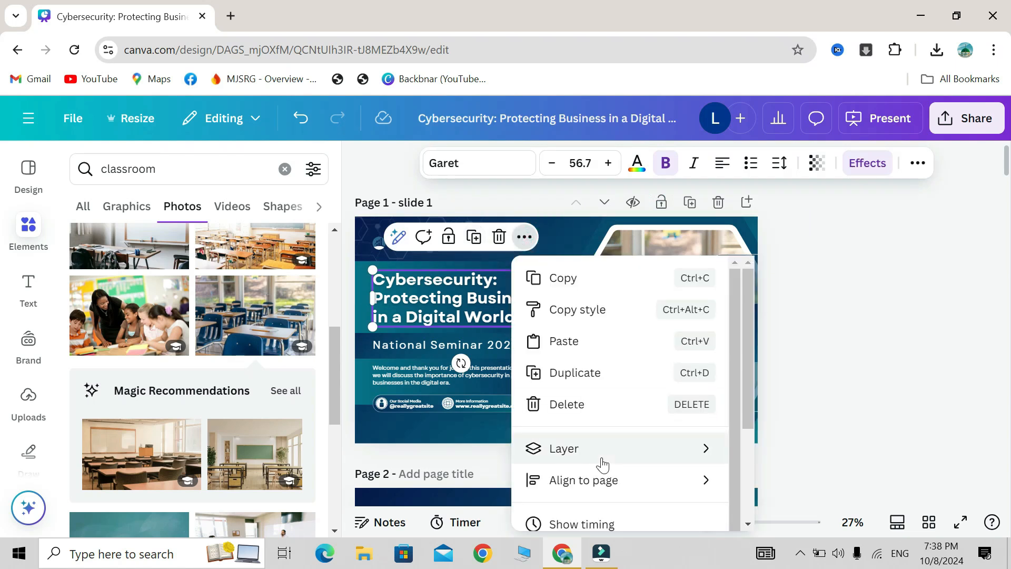
pyautogui.scroll(-1, 601, 463)
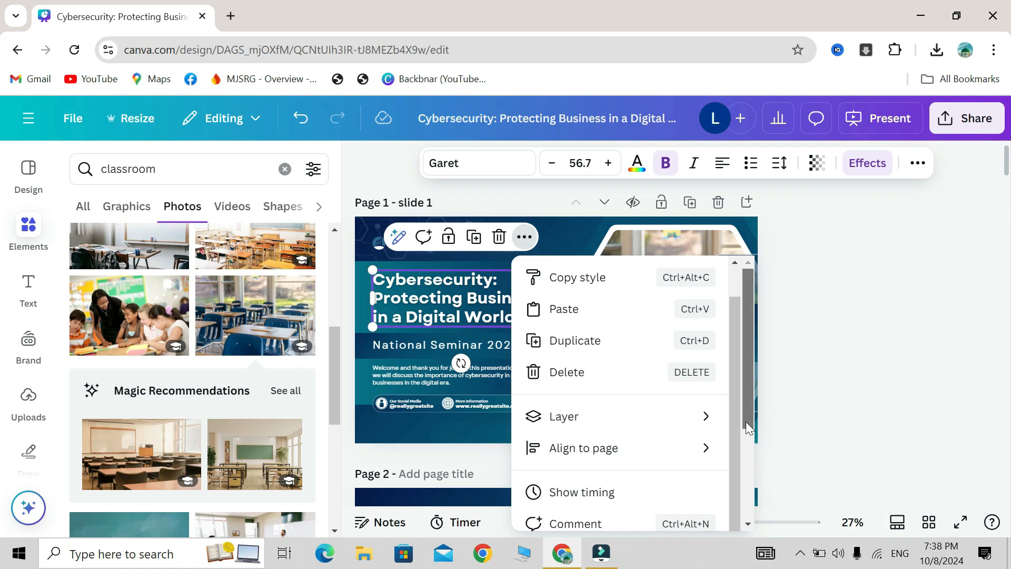
pyautogui.moveTo(746, 422); pyautogui.dragTo(744, 539)
pyautogui.moveTo(544, 444)
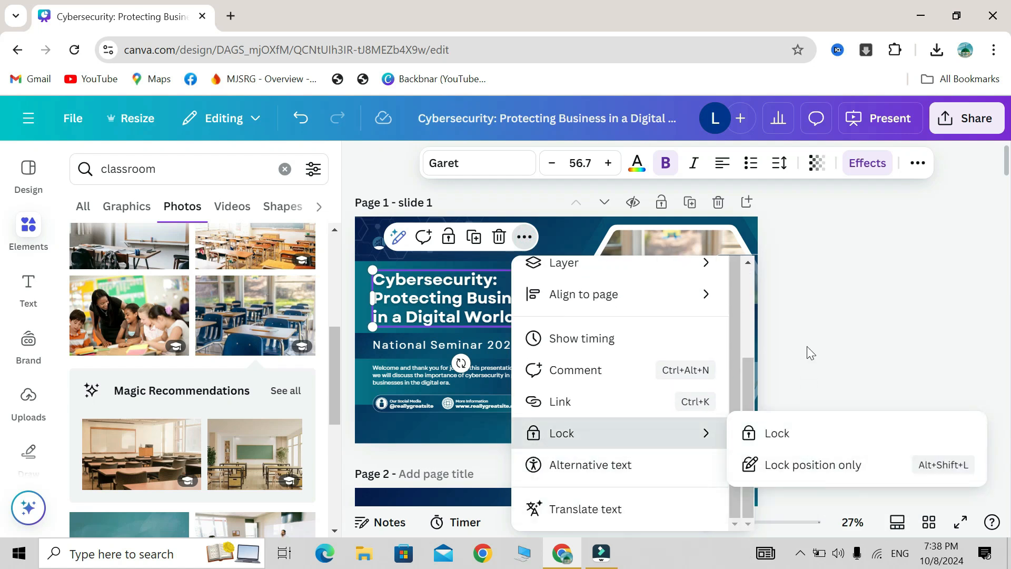
pyautogui.click(802, 332)
pyautogui.click(802, 331)
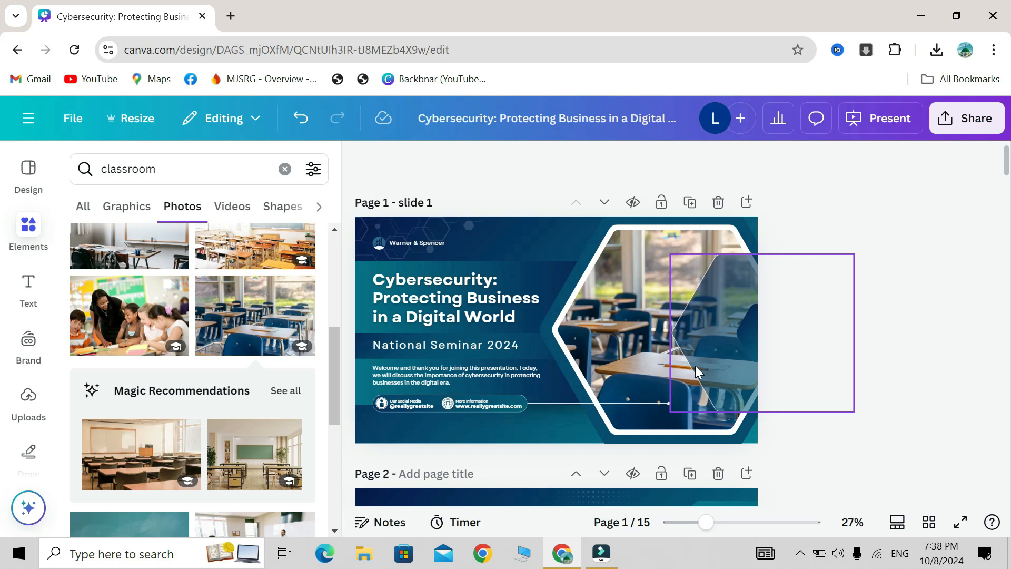
# - Duplicate page 1, open the copy's main title text for editing, and delete the duplicated page
pyautogui.scroll(-1, 695, 366)
pyautogui.scroll(1, 696, 366)
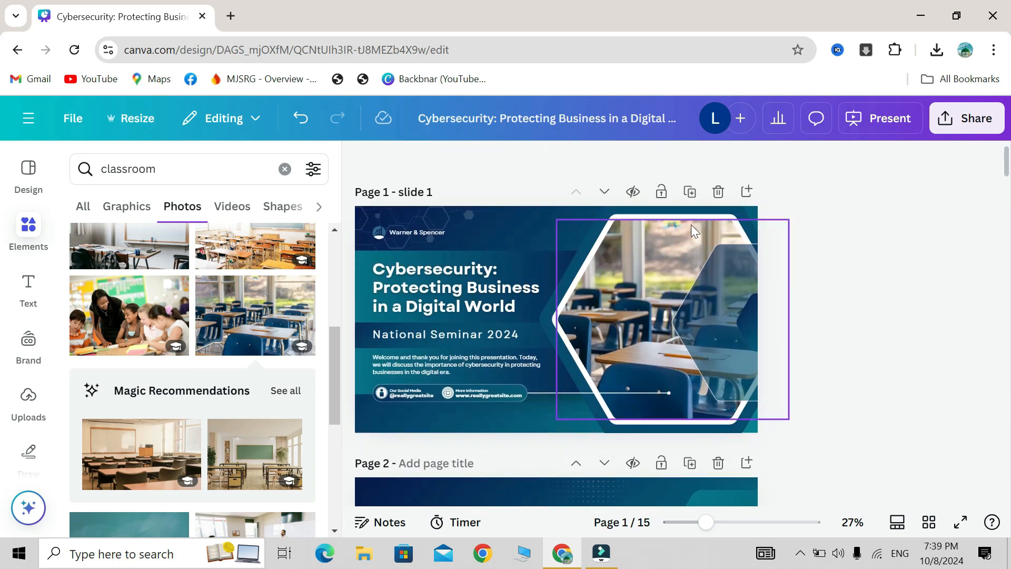
pyautogui.click(691, 197)
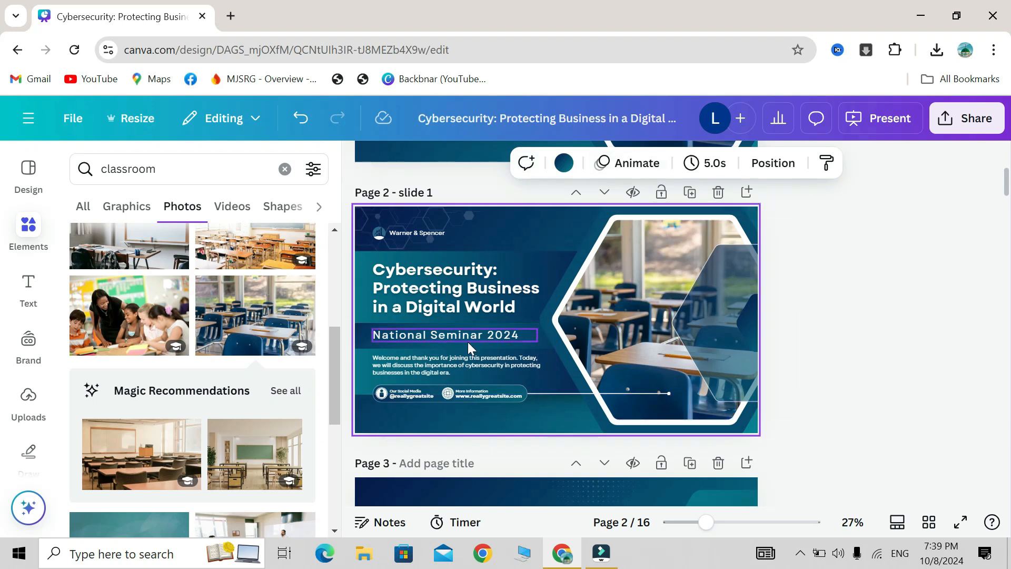
pyautogui.click(462, 308)
pyautogui.click(461, 305)
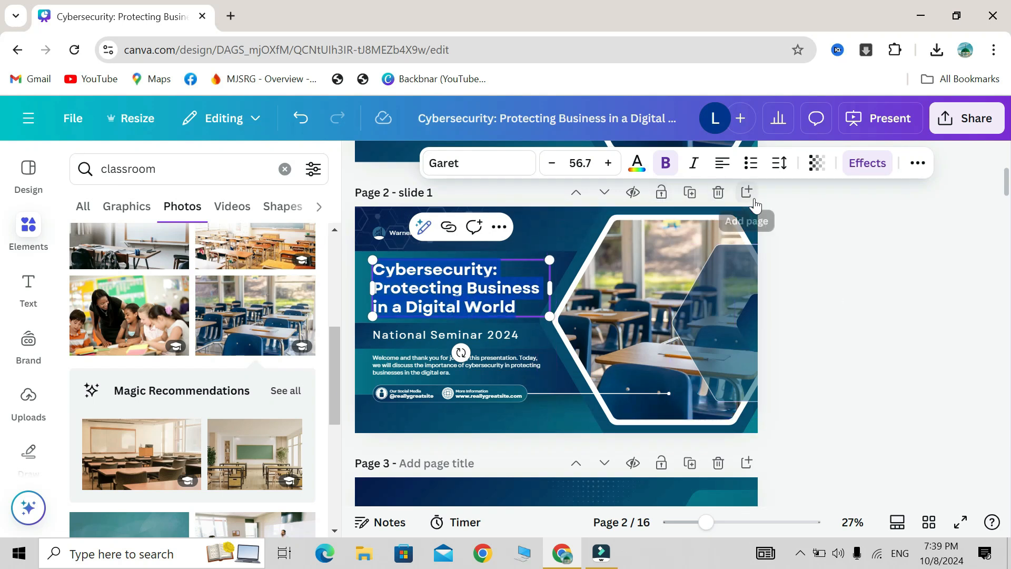
pyautogui.click(717, 204)
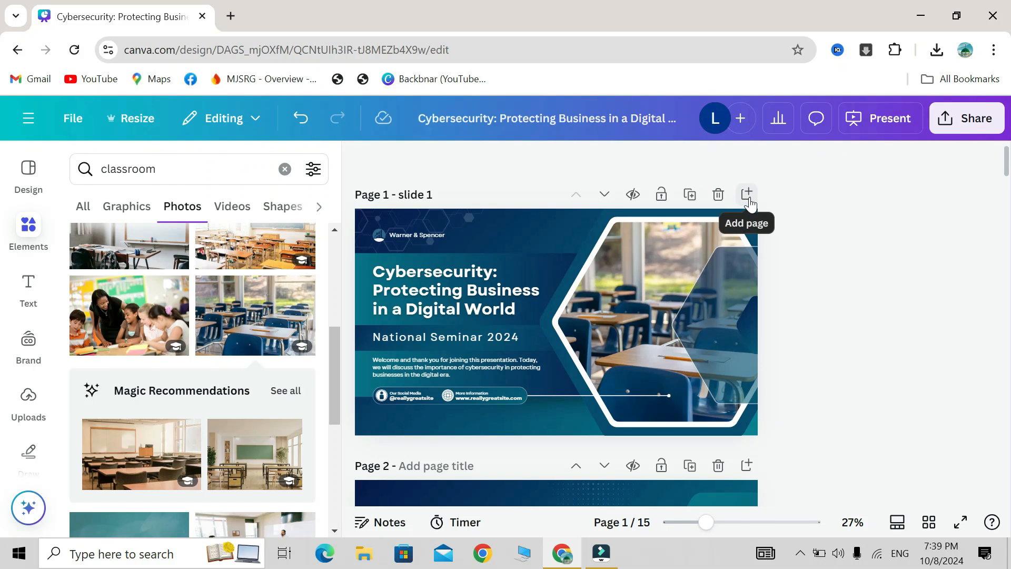
# - Add a blank page directly after page 1, compare it with the cover, and clear the selection
pyautogui.click(748, 198)
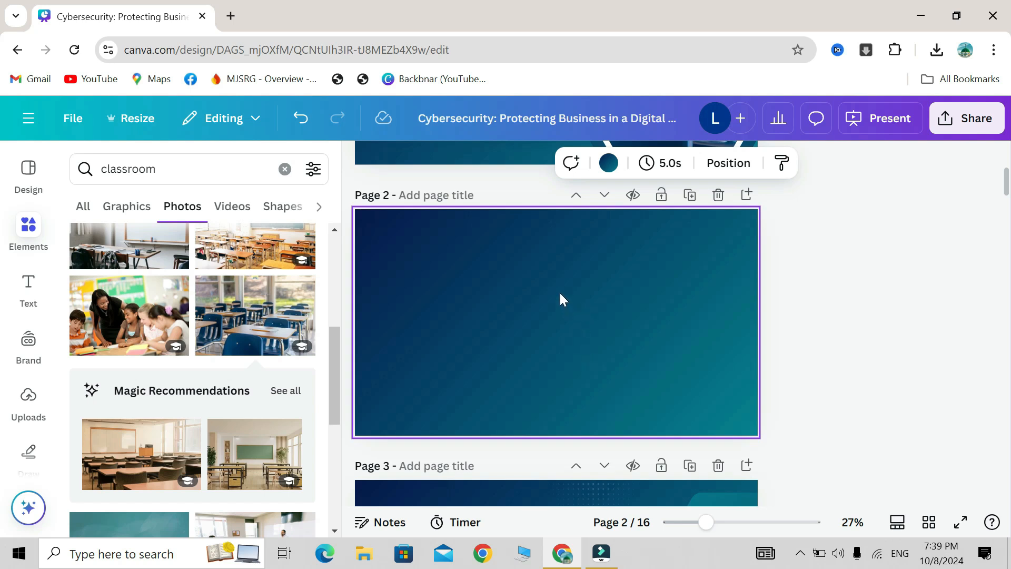
pyautogui.scroll(4, 444, 279)
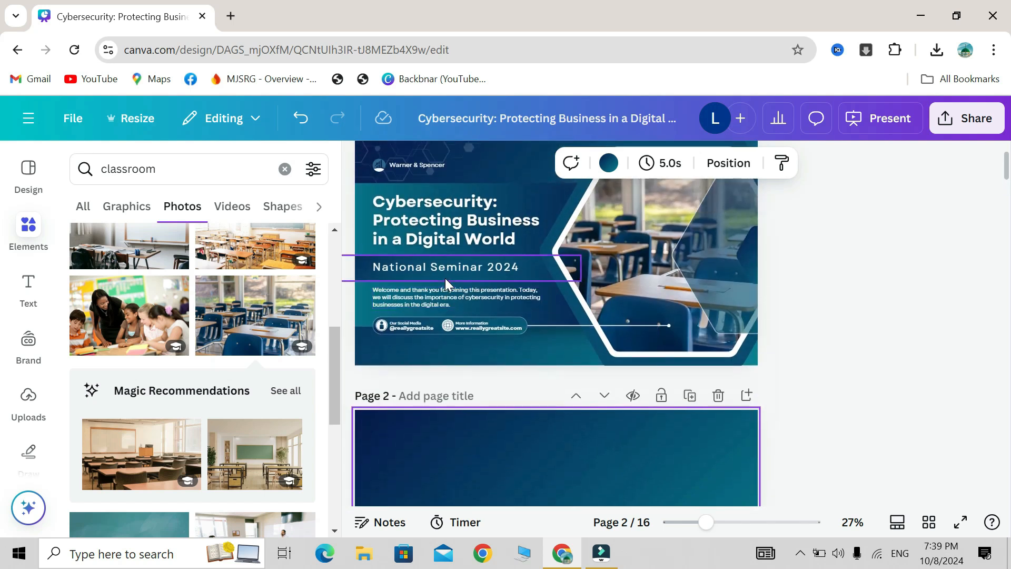
pyautogui.scroll(-1, 434, 437)
pyautogui.scroll(-1, 434, 431)
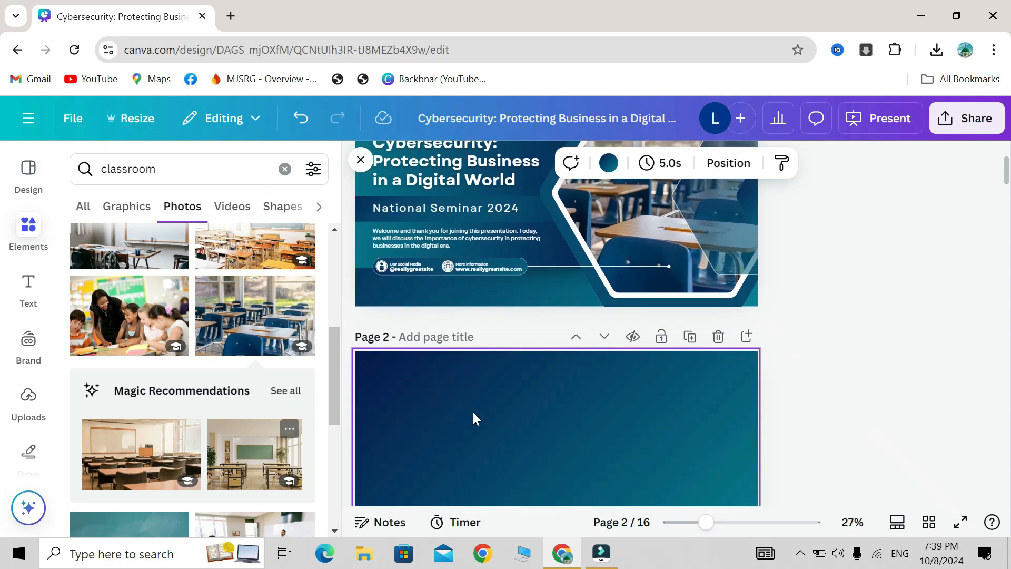
pyautogui.scroll(3, 477, 416)
pyautogui.scroll(-2, 480, 414)
pyautogui.scroll(2, 479, 412)
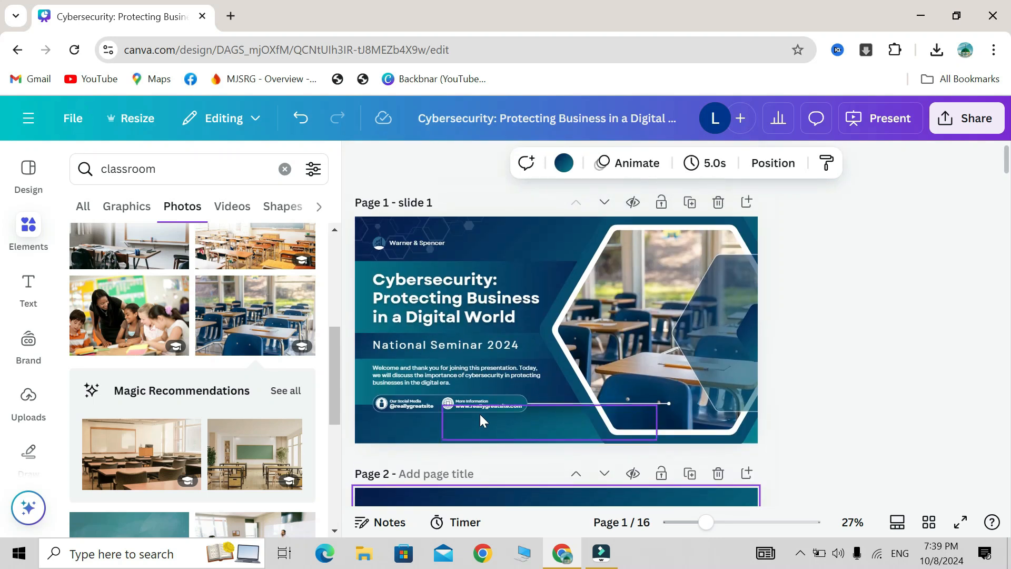
pyautogui.click(909, 438)
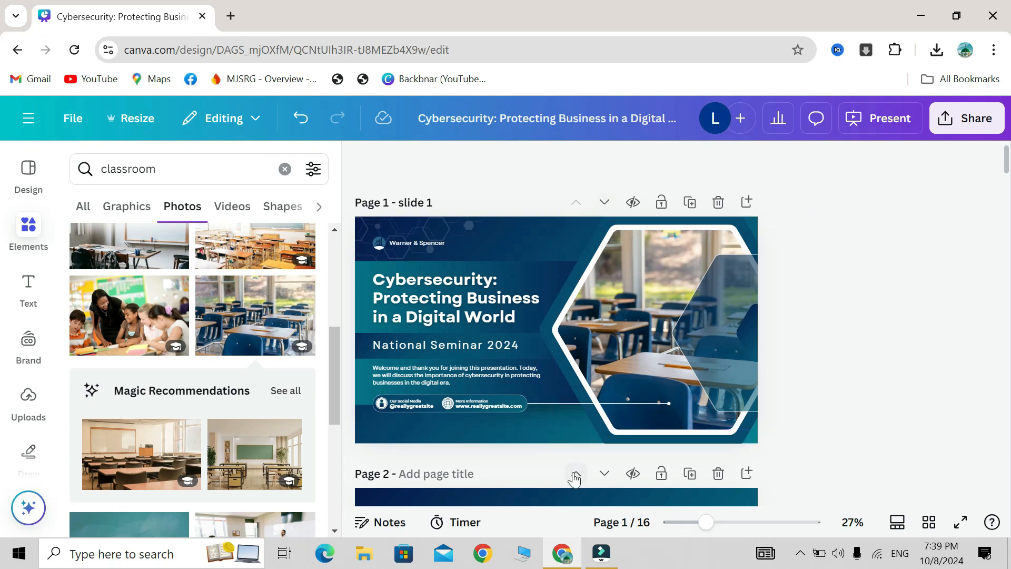
# - Move the blank page down below the Introduction Presentation page, and move it back up to position 2
pyautogui.scroll(-5, 605, 481)
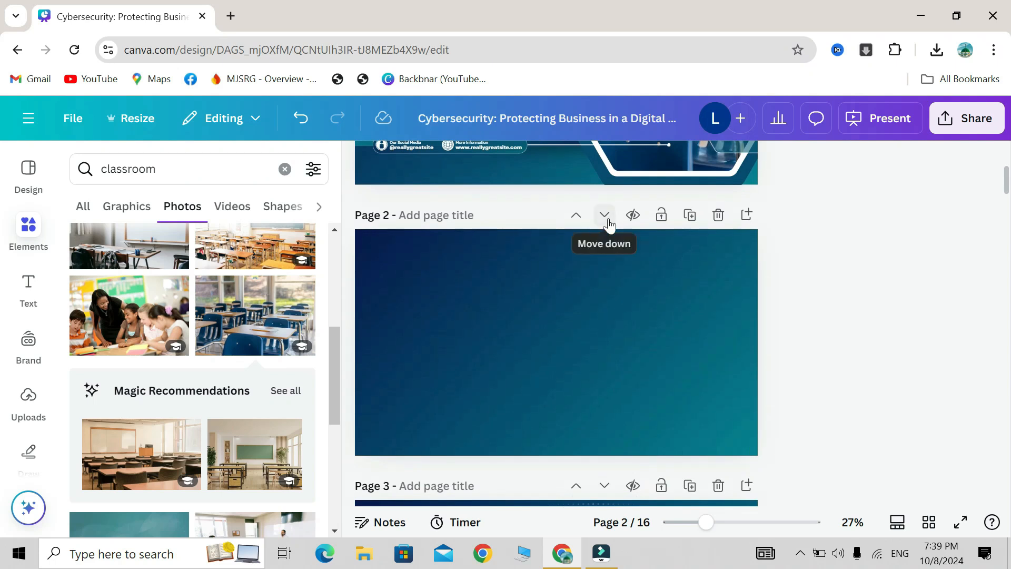
pyautogui.click(605, 216)
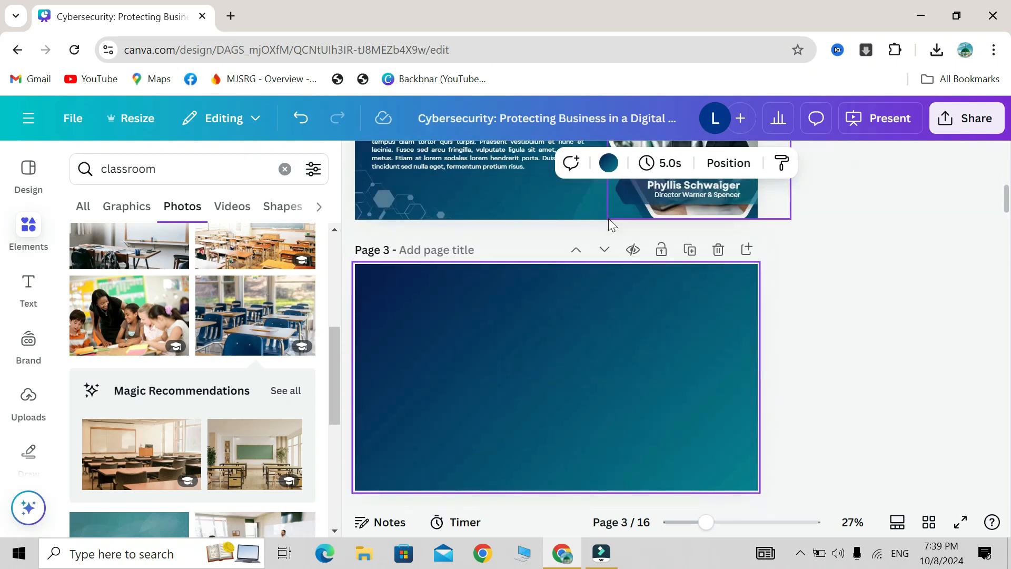
pyautogui.scroll(9, 609, 218)
pyautogui.scroll(-6, 600, 317)
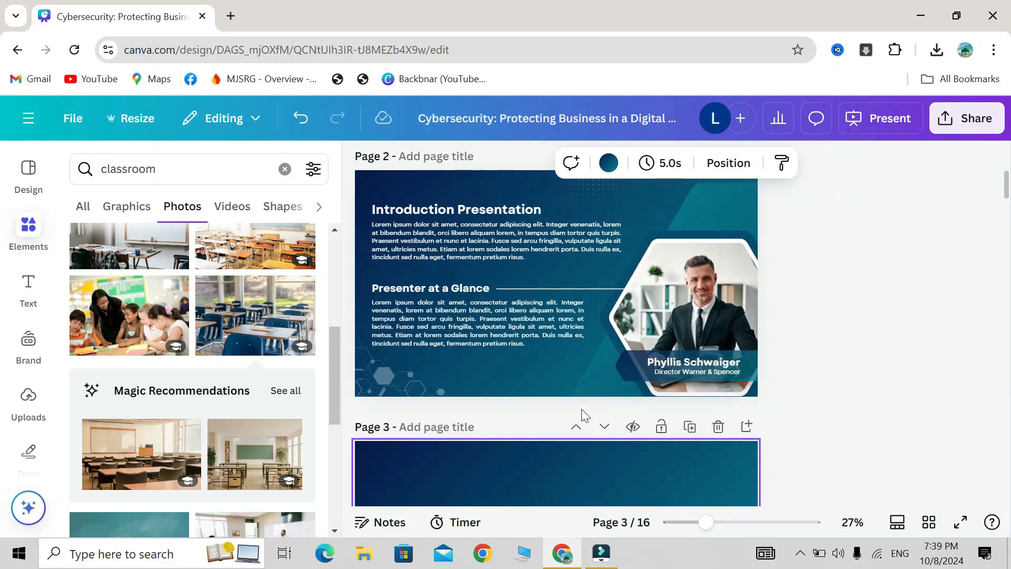
pyautogui.click(576, 428)
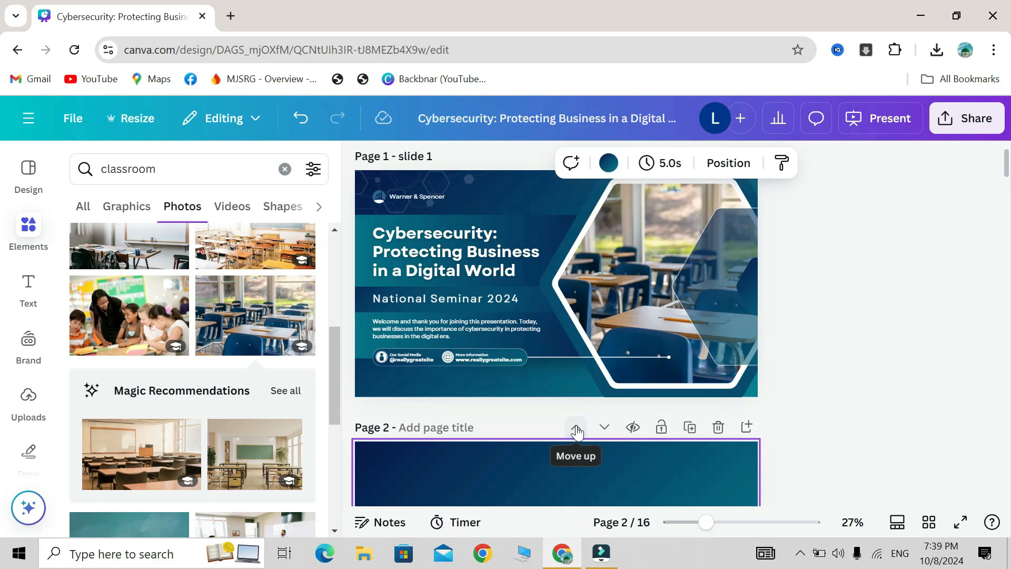
# - Move the blank page above the cover to position 1 and close the classroom photo results
pyautogui.click(577, 429)
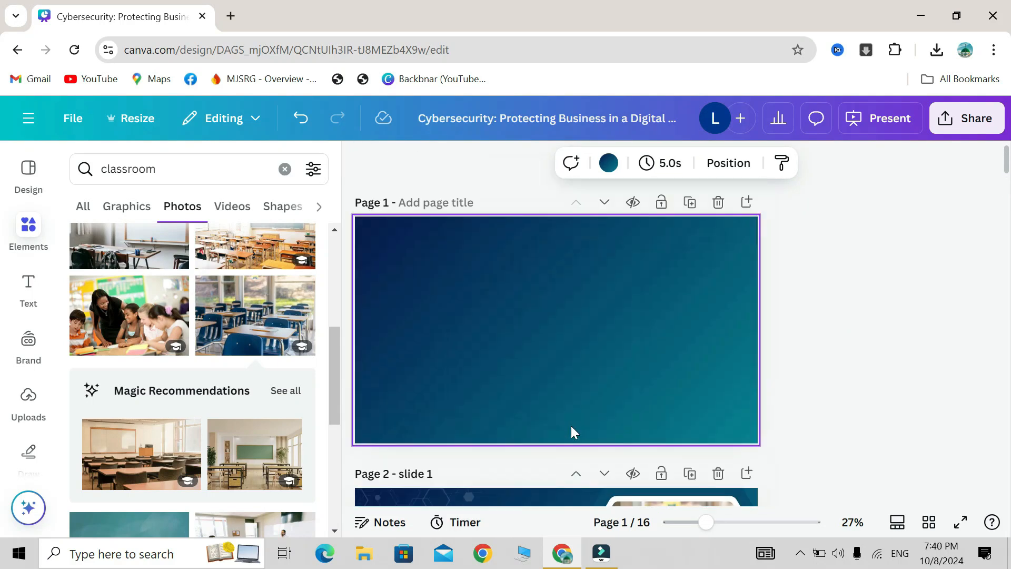
pyautogui.scroll(-2, 472, 395)
pyautogui.scroll(-3, 473, 392)
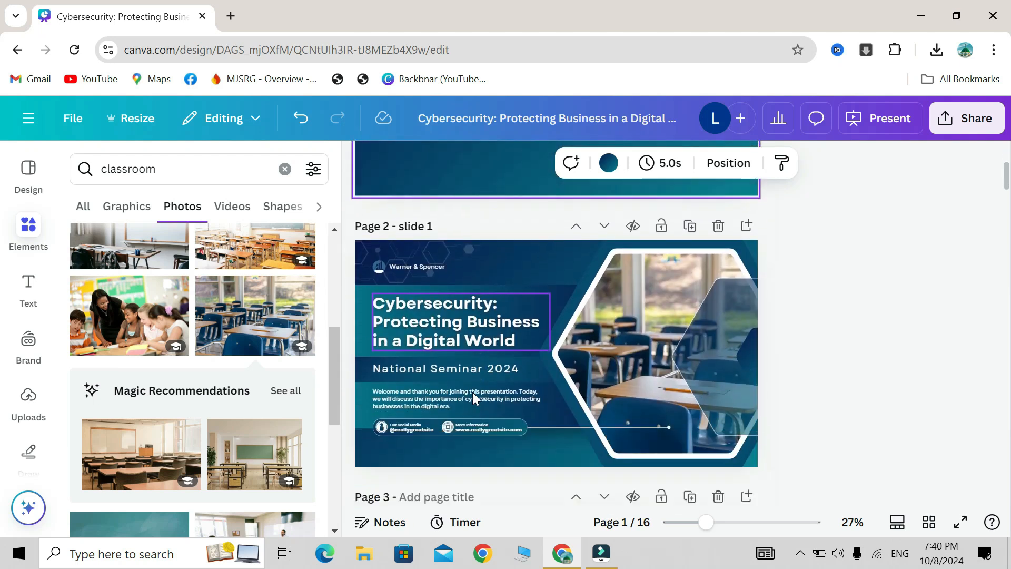
pyautogui.scroll(5, 472, 395)
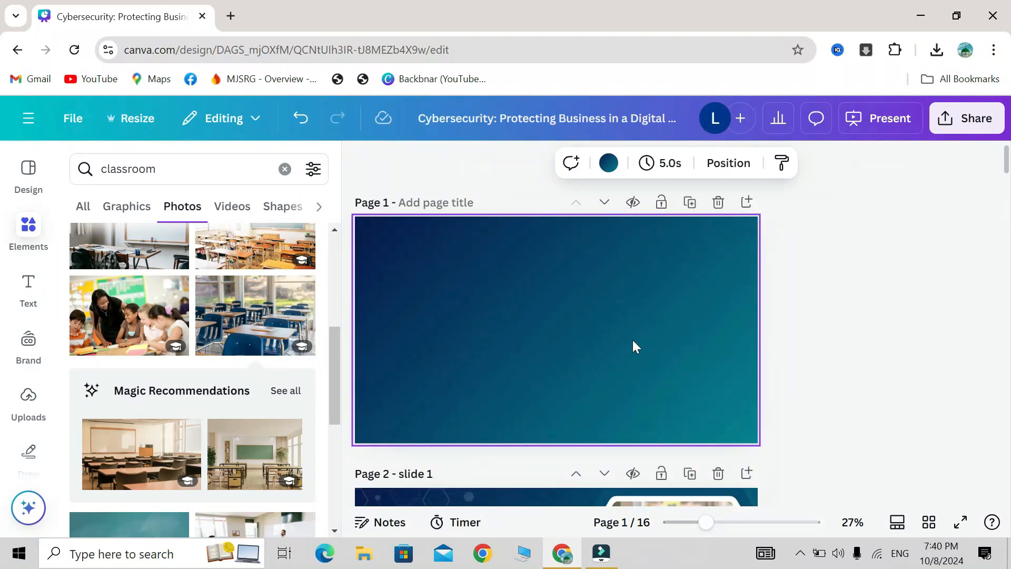
pyautogui.scroll(2, 633, 340)
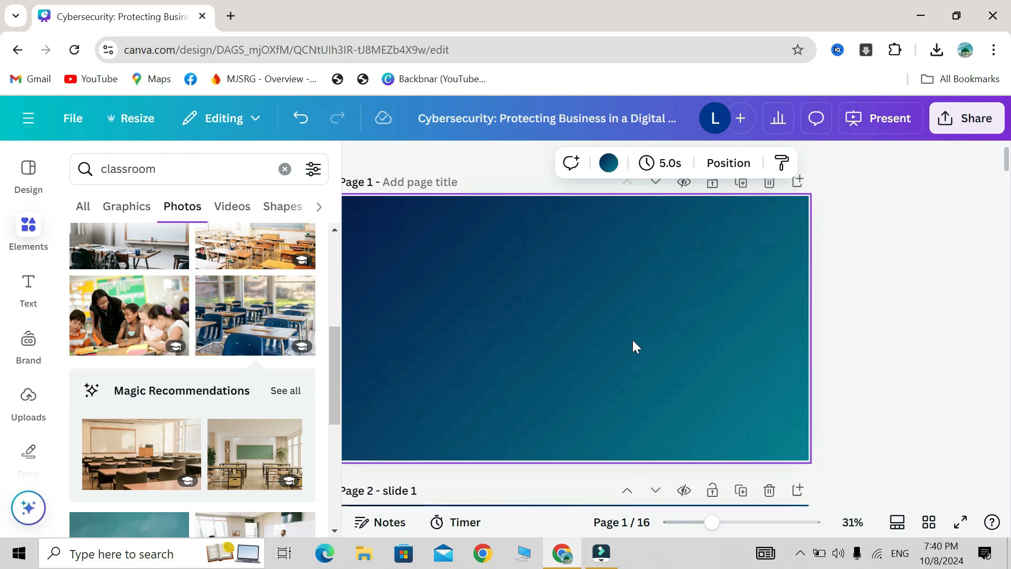
pyautogui.scroll(1, 633, 339)
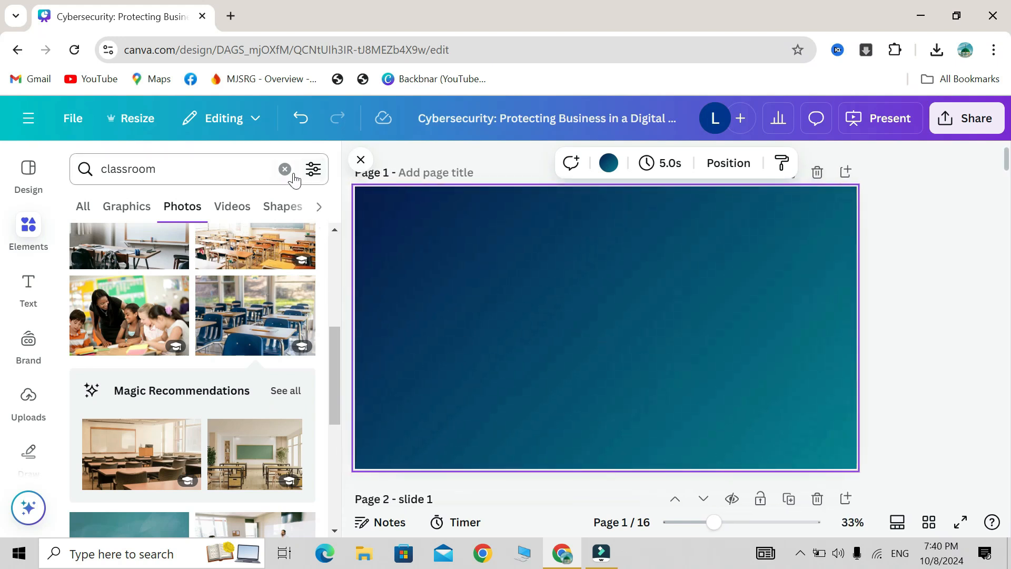
pyautogui.click(361, 162)
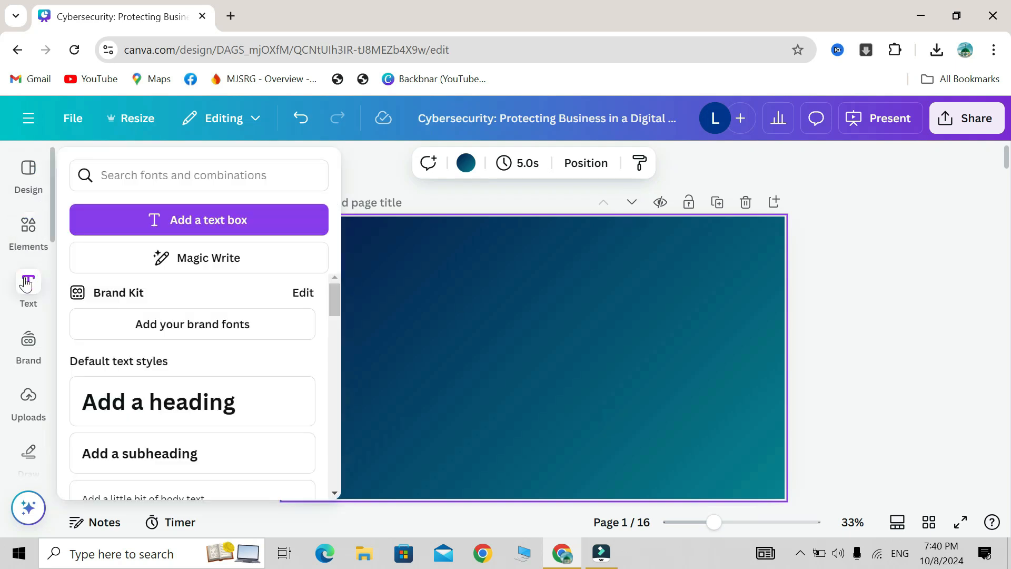
pyautogui.click(573, 466)
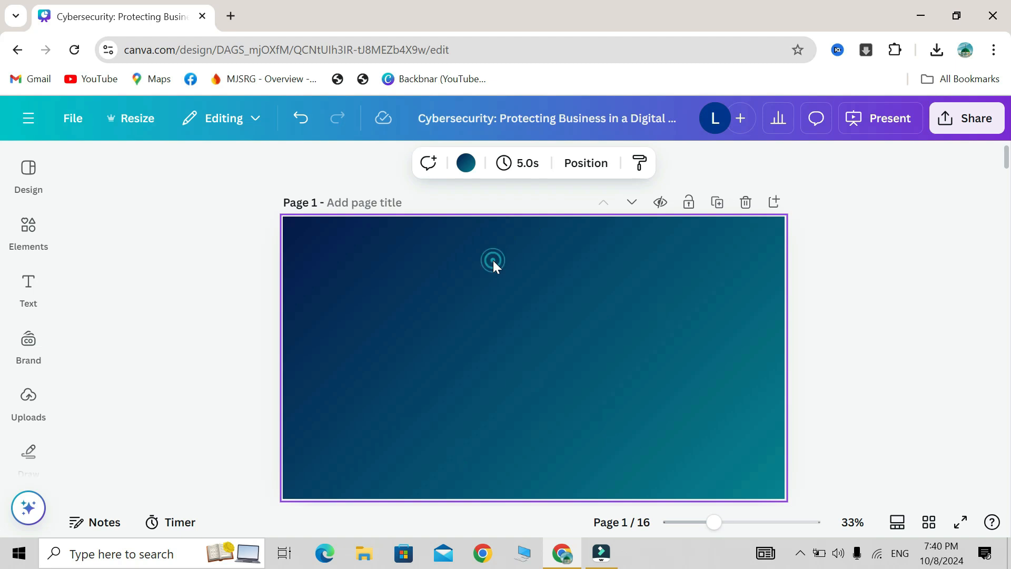
# - Rename the design as Presentation
pyautogui.click(548, 118)
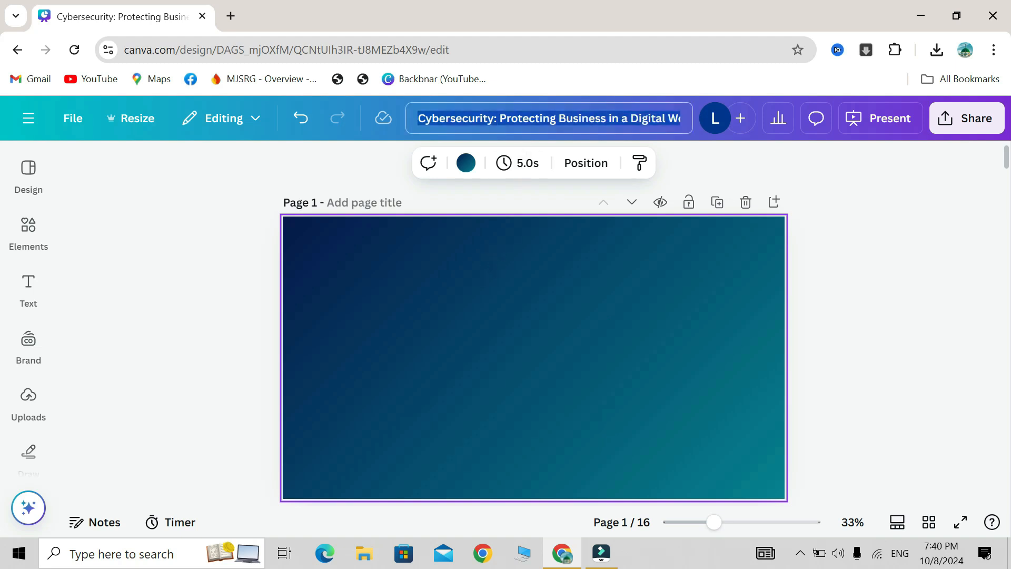
pyautogui.write('pre')
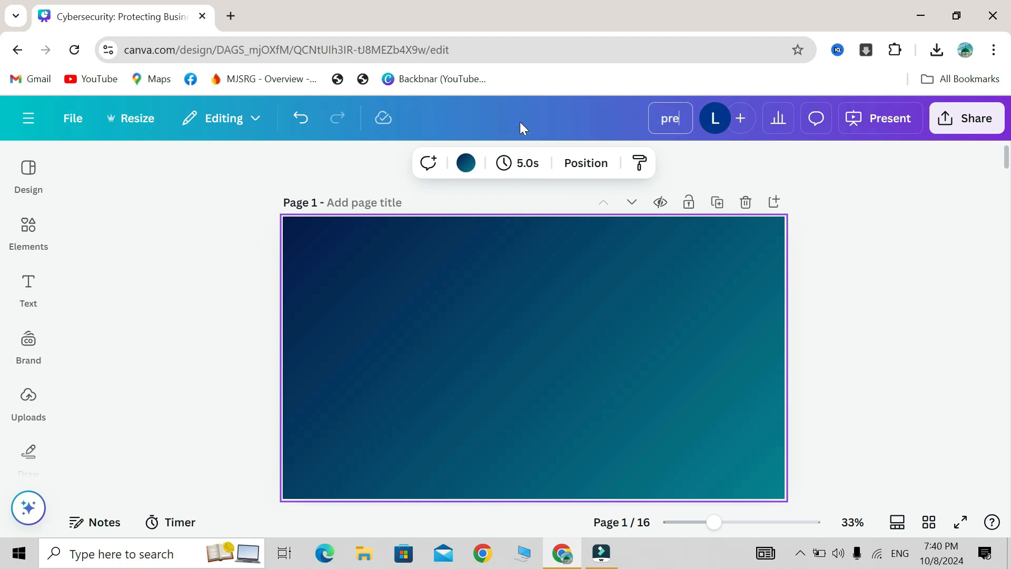
pyautogui.write('sentation')
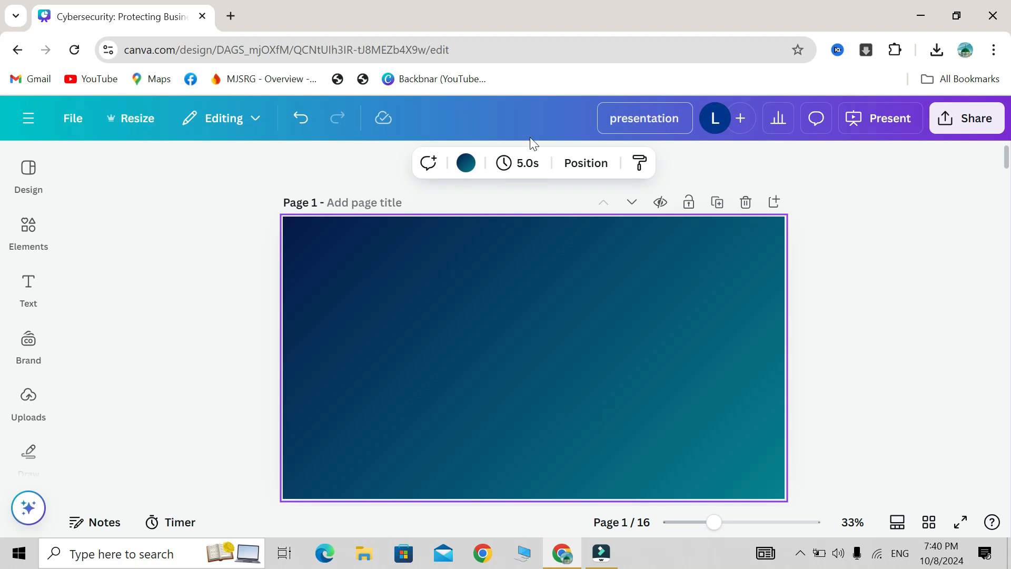
pyautogui.press('BackSpace')
pyautogui.write('P')
pyautogui.click(826, 186)
# - Set the background of the blank page 1 to white using the document colors
pyautogui.click(571, 368)
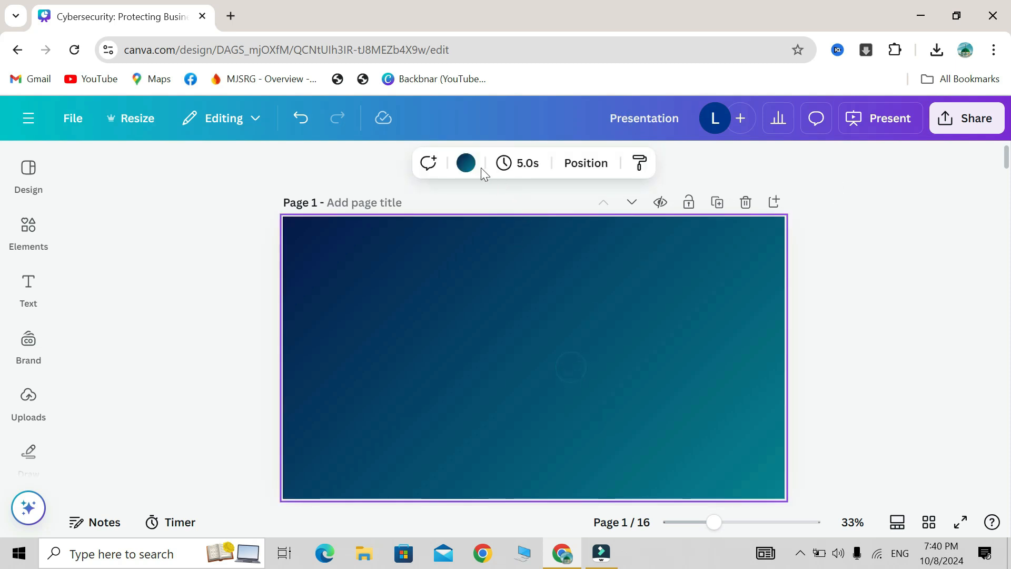
pyautogui.click(460, 175)
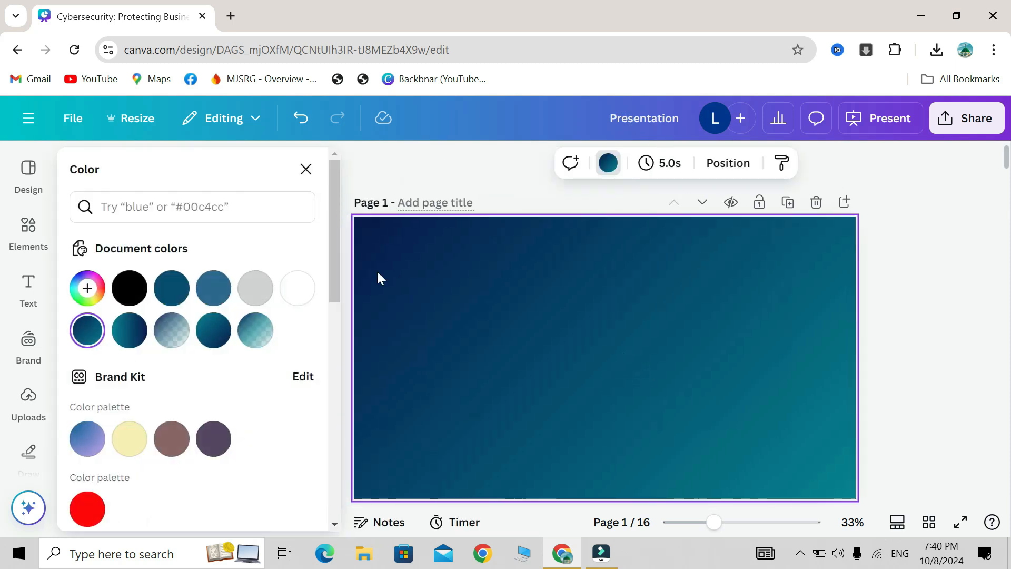
pyautogui.click(298, 288)
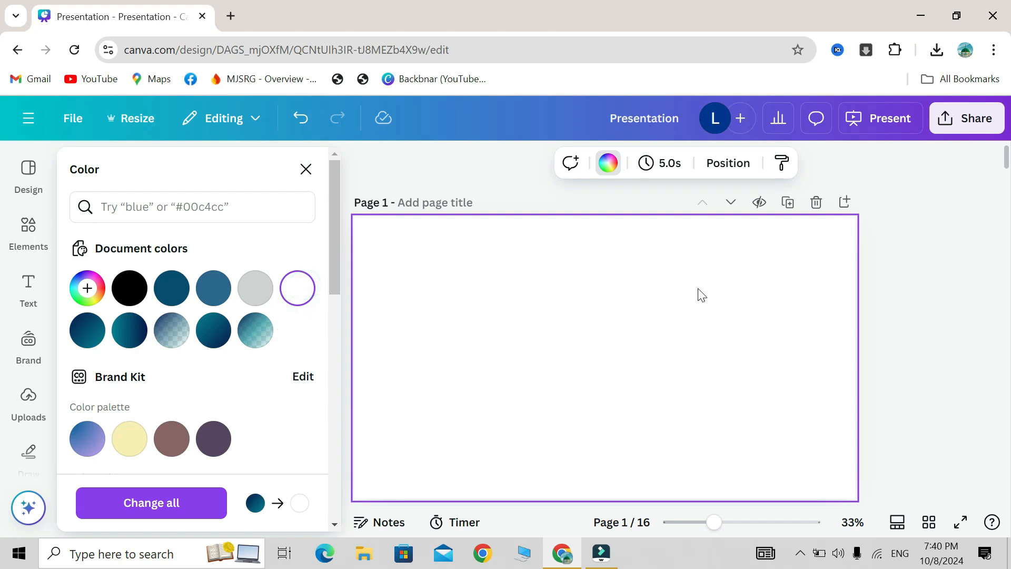
pyautogui.click(928, 185)
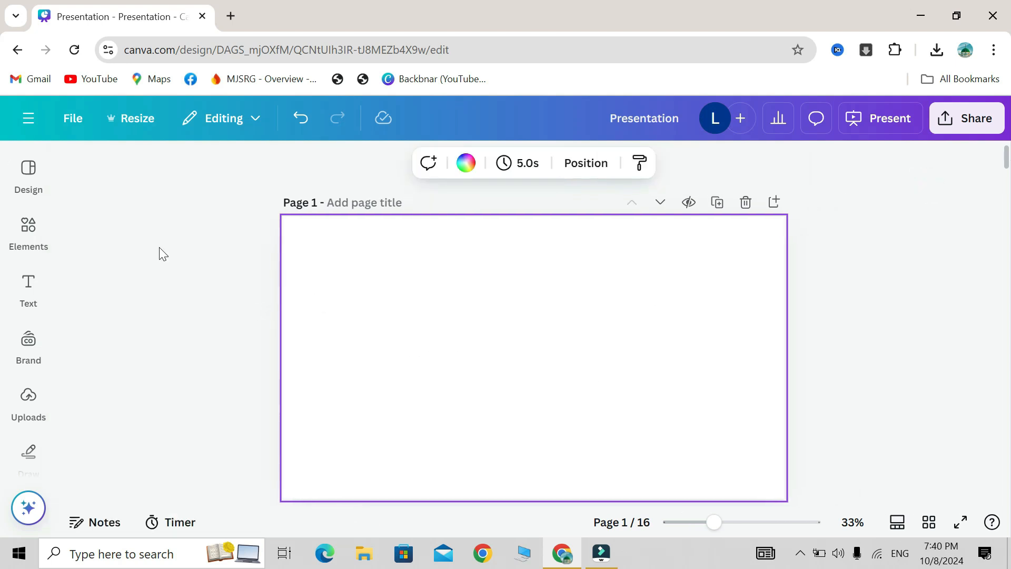
# - Add a default heading to page 1, replace its placeholder text with the person's first name, and deselect it
pyautogui.click(28, 226)
pyautogui.click(28, 284)
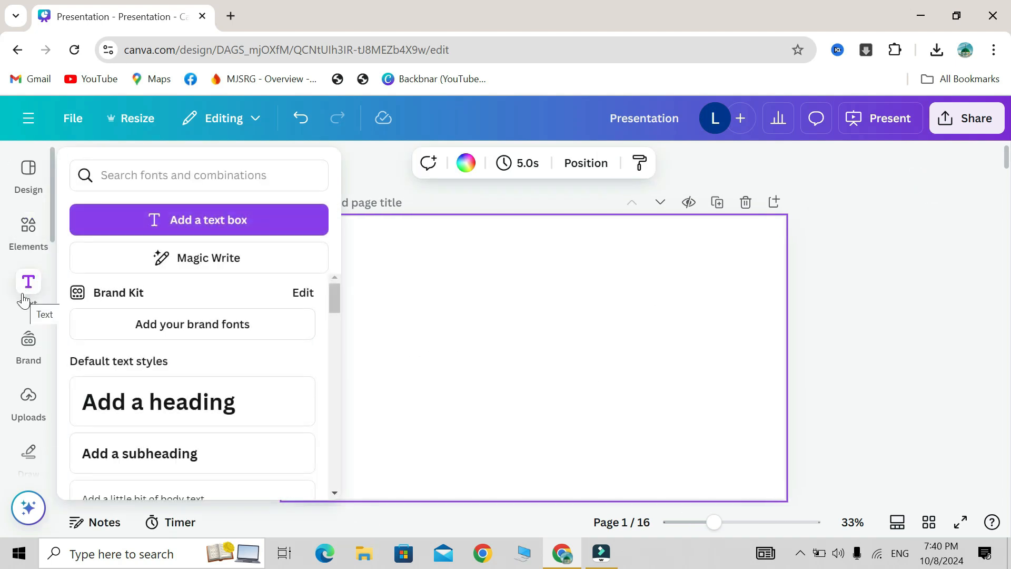
pyautogui.scroll(-10, 163, 400)
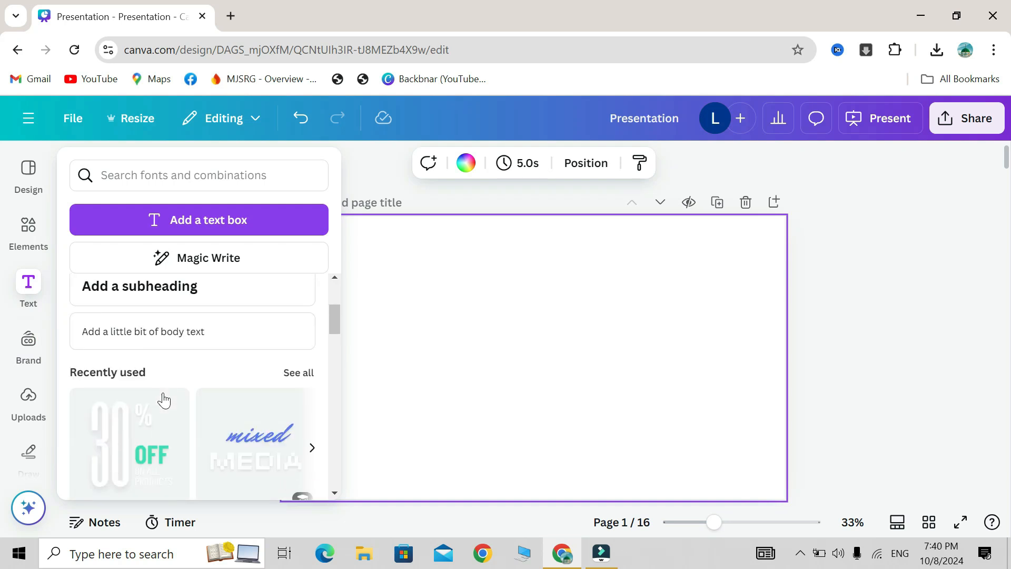
pyautogui.scroll(10, 164, 400)
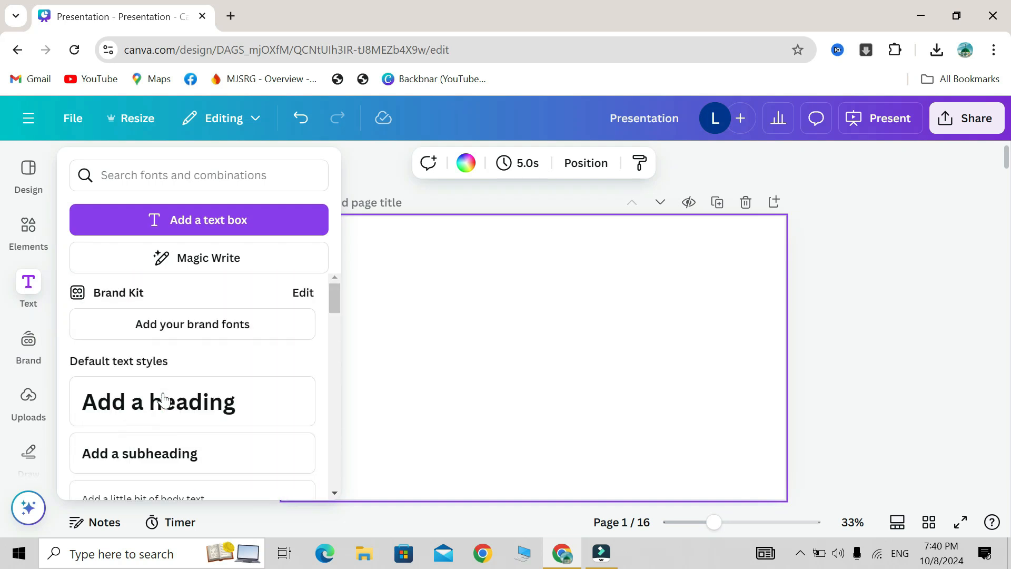
pyautogui.click(29, 345)
pyautogui.click(29, 226)
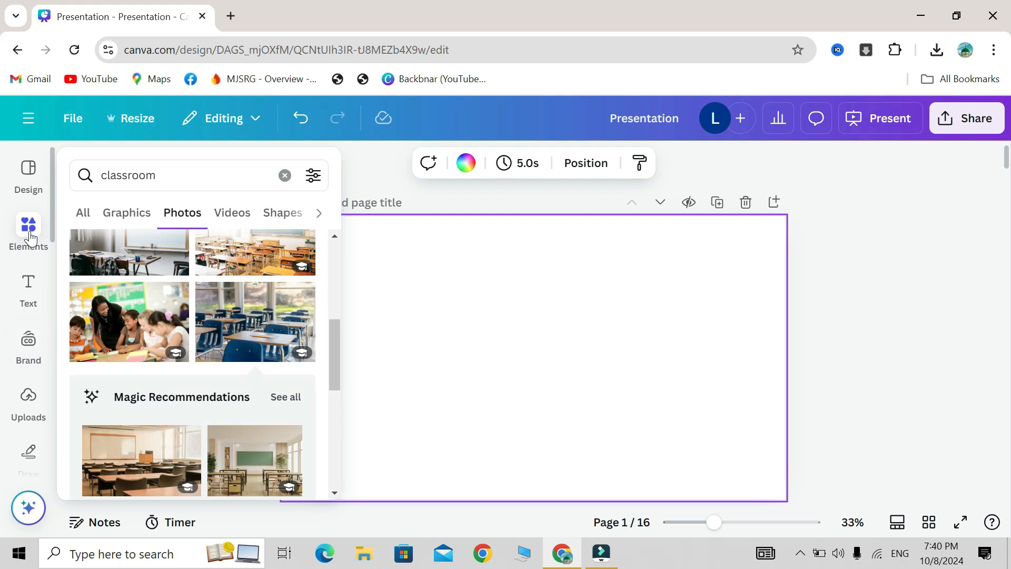
pyautogui.click(28, 287)
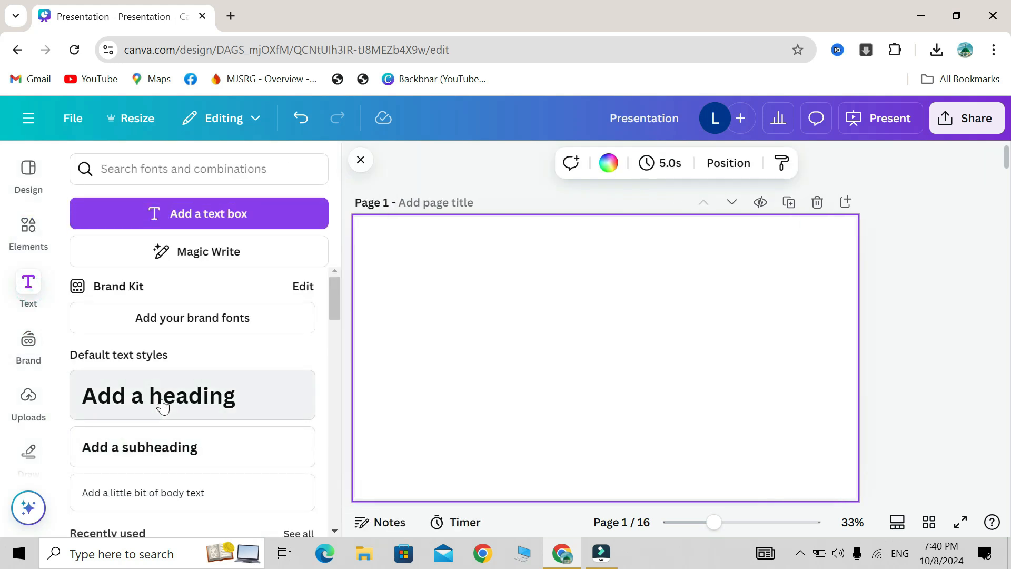
pyautogui.click(163, 405)
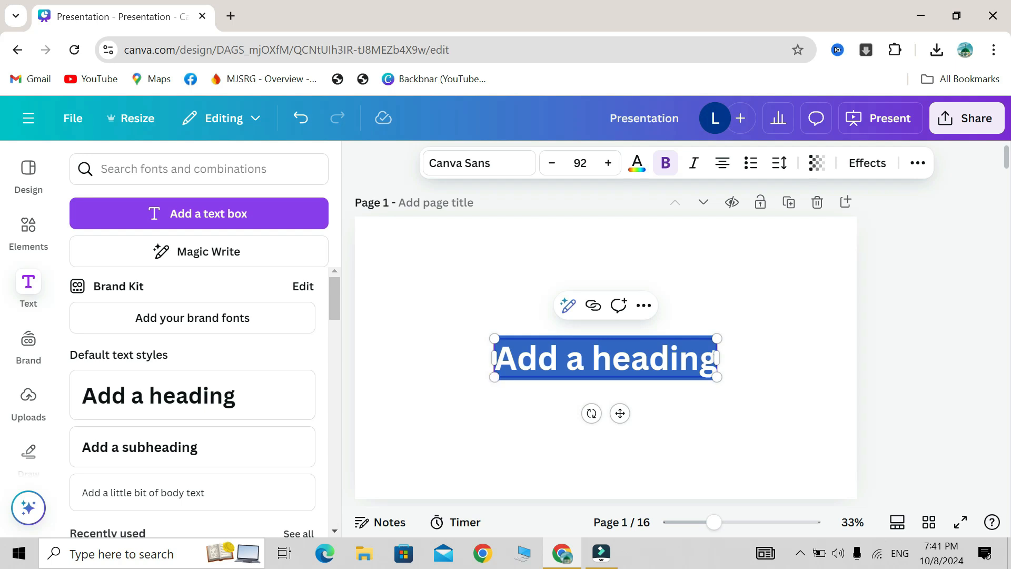
pyautogui.write('Laiba')
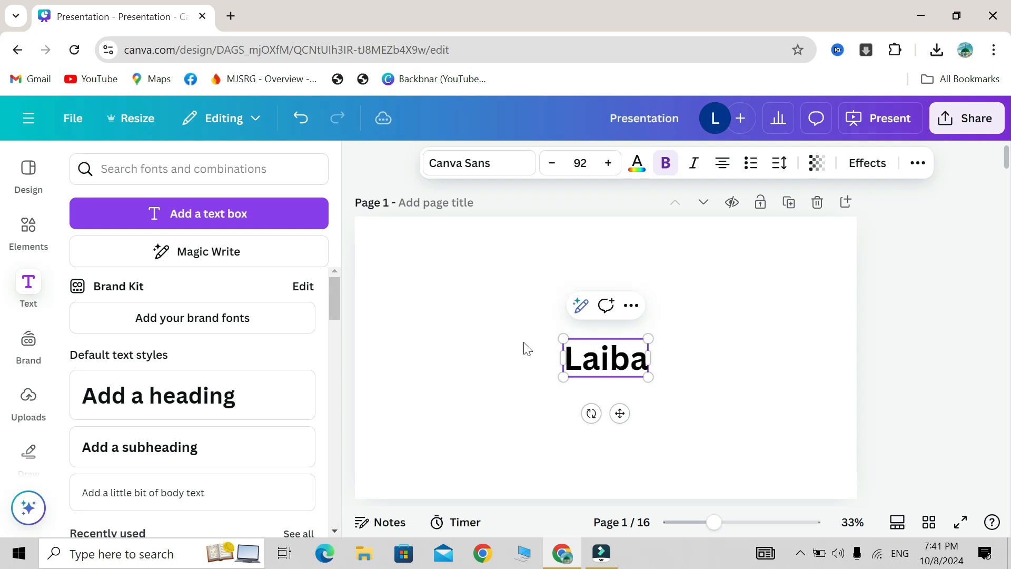
pyautogui.click(517, 332)
pyautogui.rightClick(517, 333)
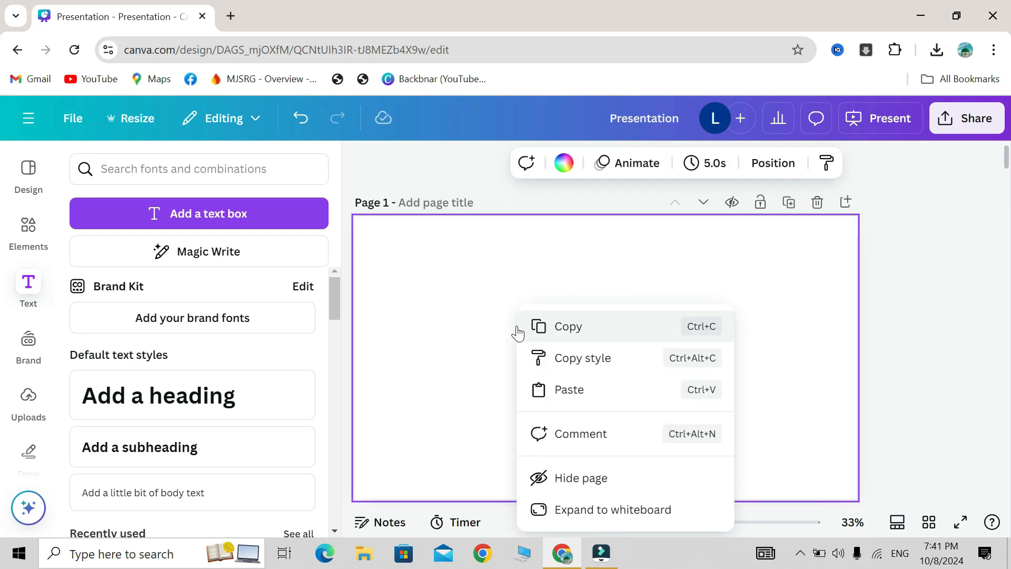
pyautogui.click(461, 328)
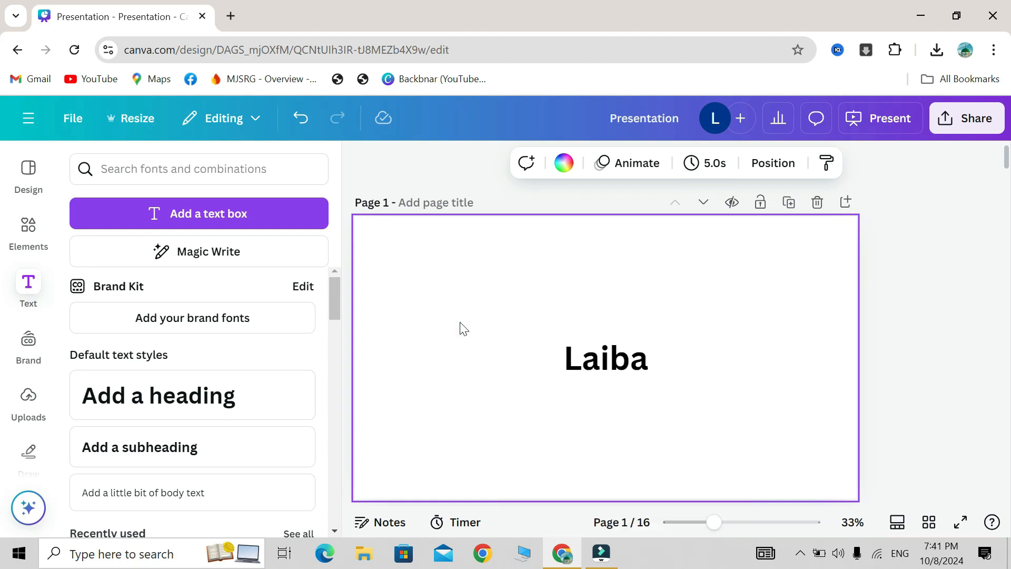
# - Enlarge the heading on page 1 and adjust its font size to 237
pyautogui.click(645, 369)
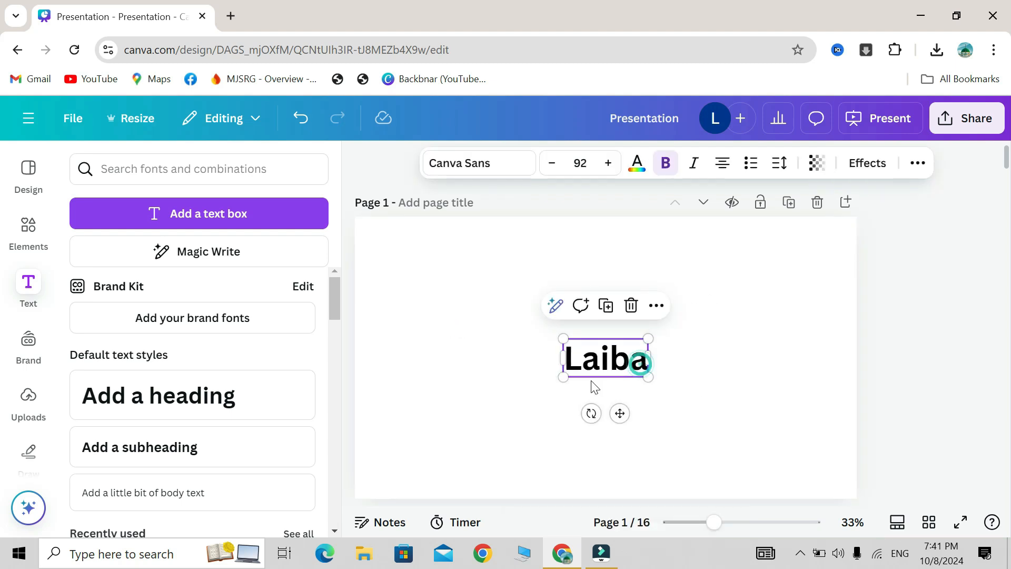
pyautogui.moveTo(561, 377); pyautogui.dragTo(416, 422)
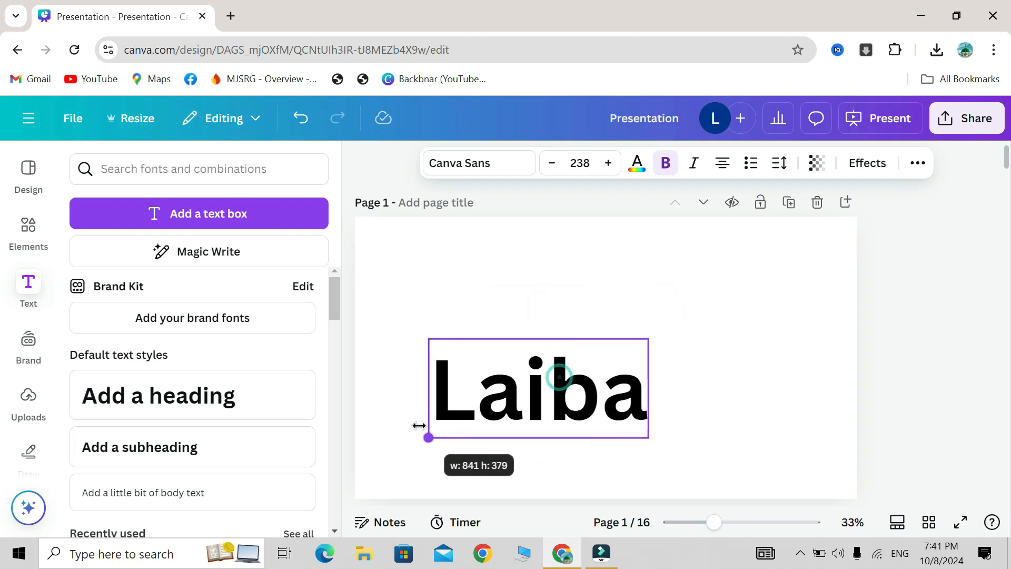
pyautogui.click(608, 163)
pyautogui.click(609, 164)
pyautogui.click(609, 163)
pyautogui.click(608, 164)
pyautogui.click(608, 163)
pyautogui.click(608, 164)
pyautogui.click(608, 163)
pyautogui.click(608, 163)
pyautogui.click(553, 163)
pyautogui.click(552, 163)
pyautogui.click(553, 163)
pyautogui.click(552, 163)
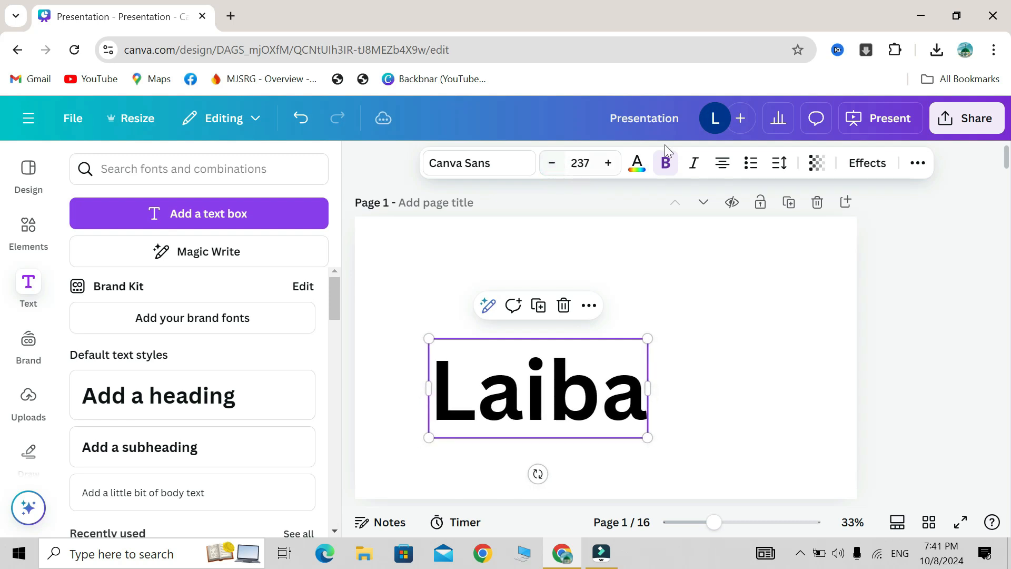
# - Color the heading with the red from the brand palette and make it italic
pyautogui.click(637, 165)
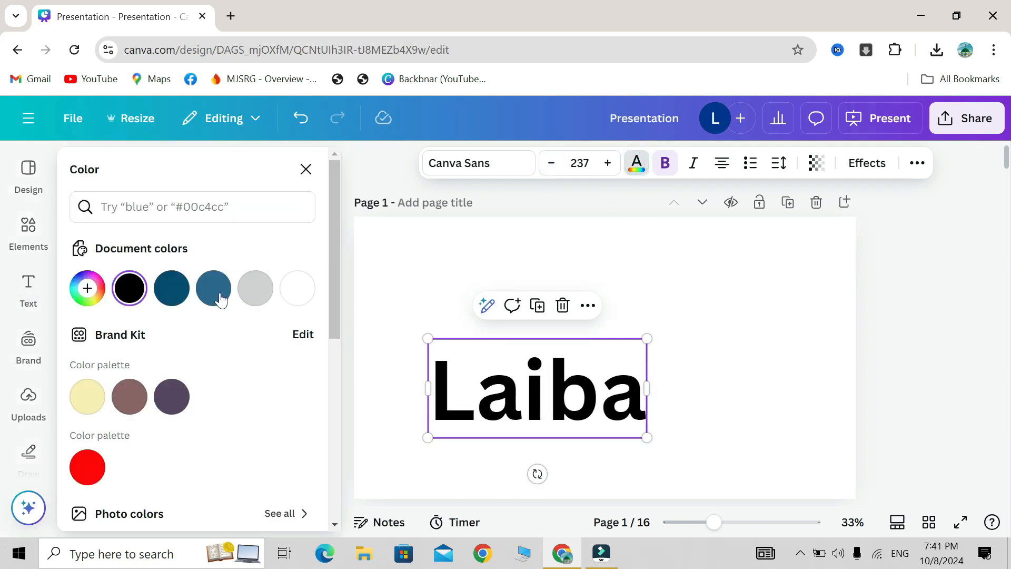
pyautogui.click(96, 469)
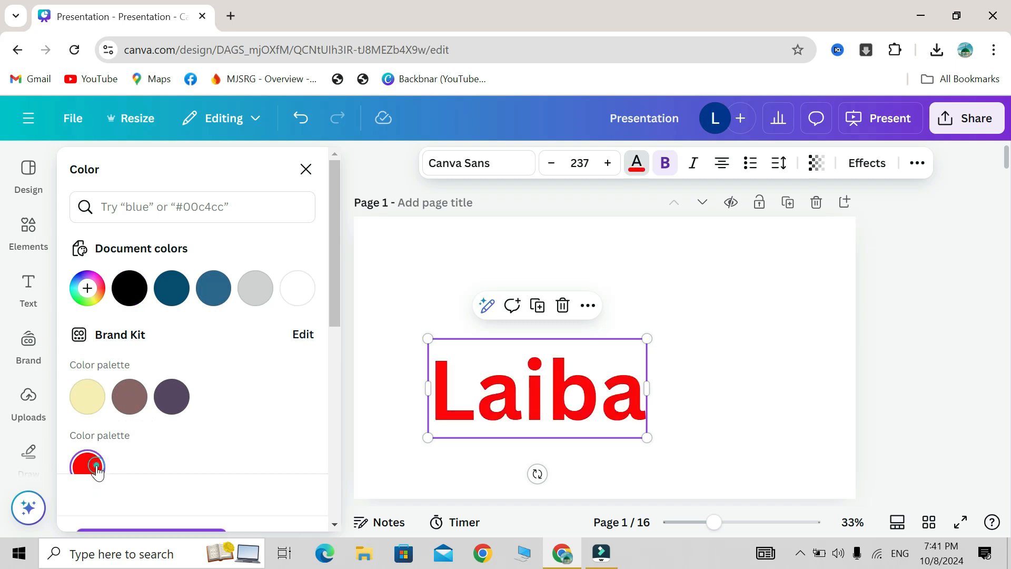
pyautogui.click(695, 169)
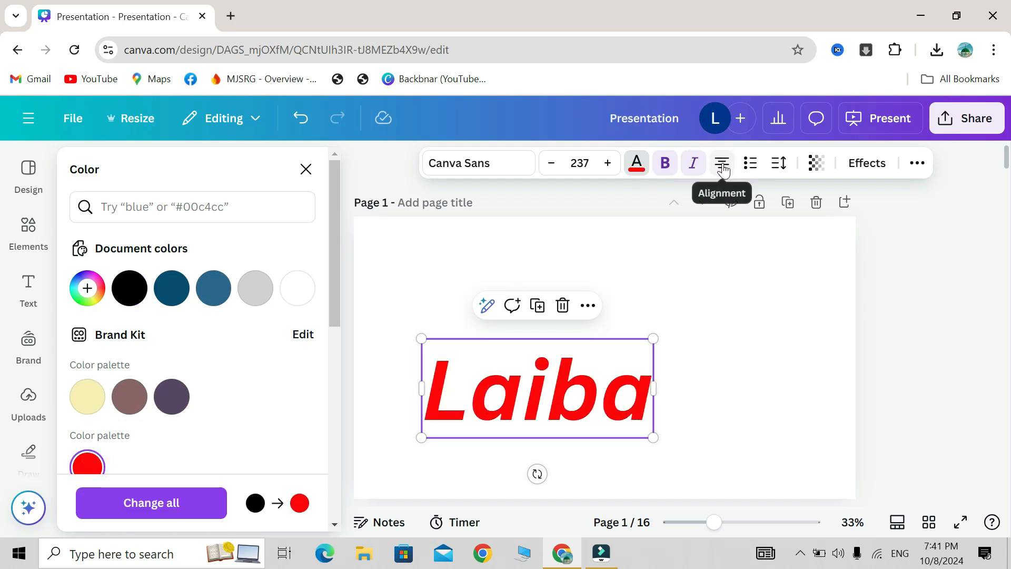
# - Try bulleted and numbered list formatting on the heading, and turn the list off again
pyautogui.click(750, 166)
pyautogui.click(750, 164)
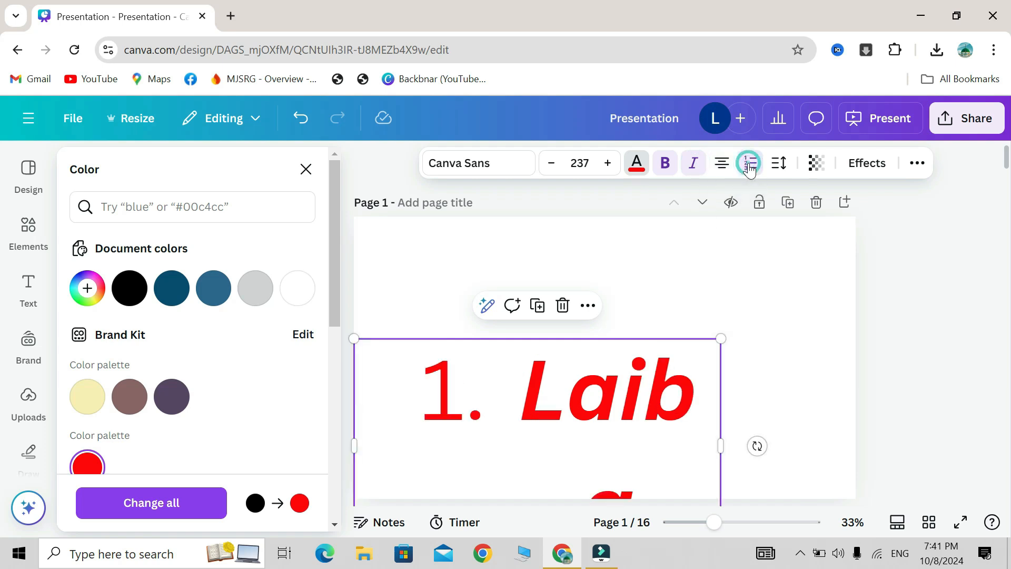
pyautogui.click(750, 165)
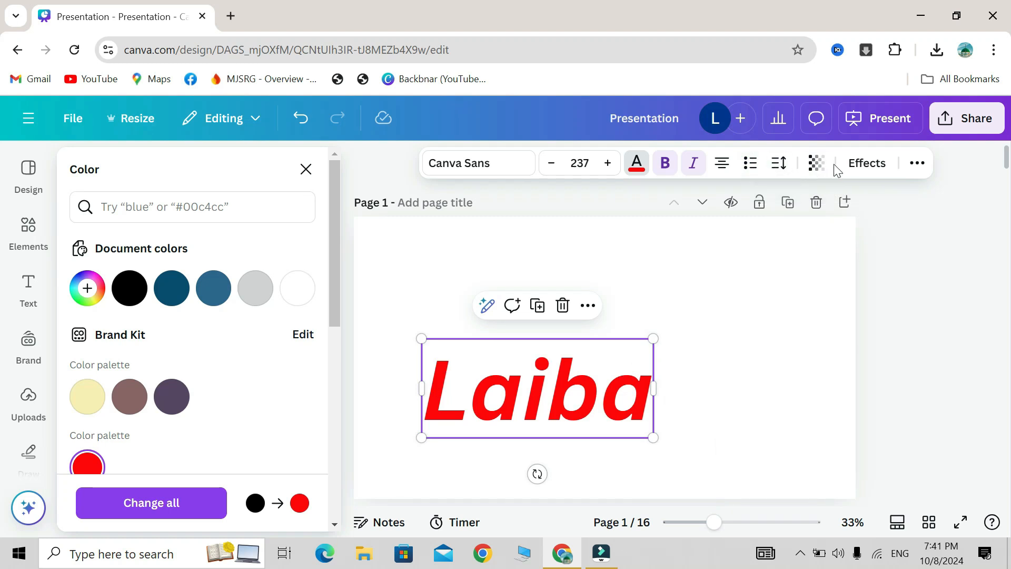
# - Try the heading's transparency, return it to 100, and deselect the heading
pyautogui.click(816, 163)
pyautogui.moveTo(858, 237); pyautogui.dragTo(894, 216)
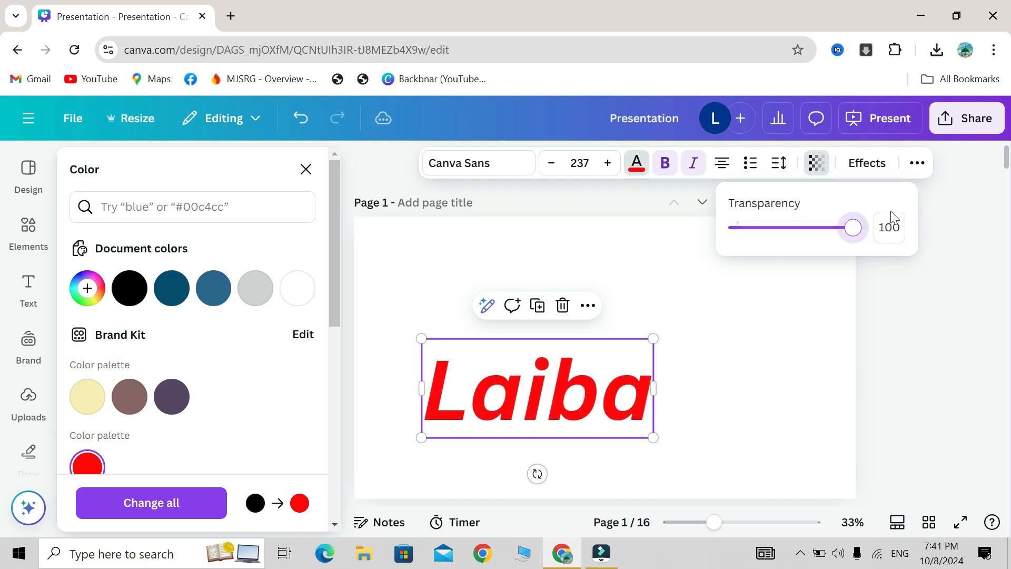
pyautogui.click(830, 277)
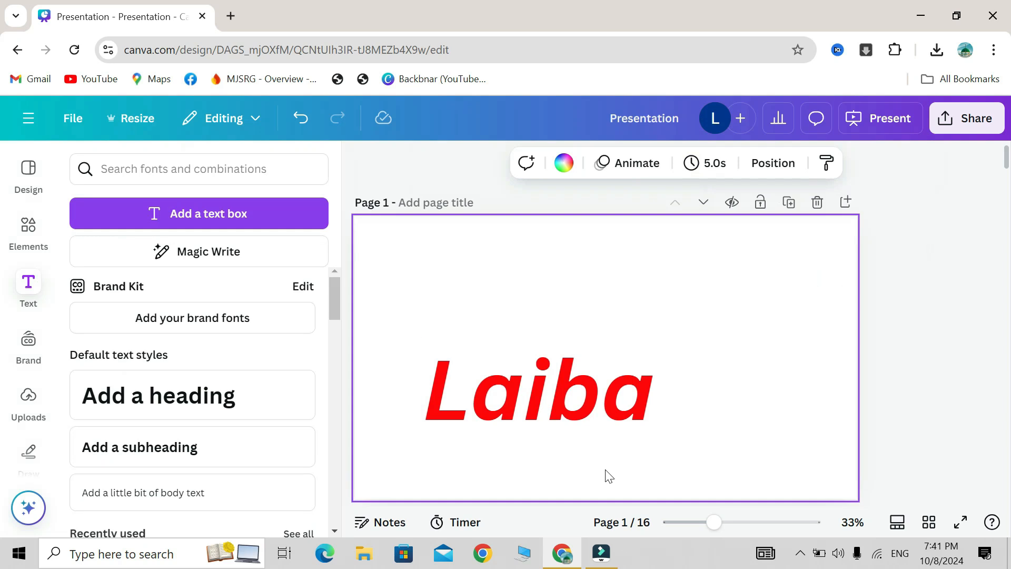
# - Move the heading up toward the right on page 1 and stretch its text box across the full page width
pyautogui.click(493, 422)
pyautogui.moveTo(493, 421); pyautogui.dragTo(570, 393)
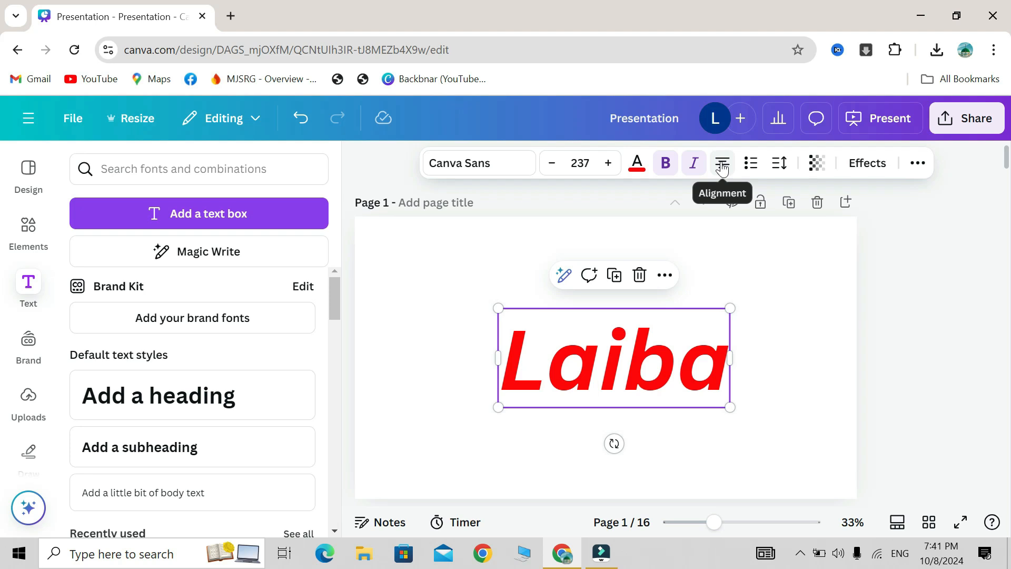
pyautogui.moveTo(733, 362); pyautogui.dragTo(862, 354)
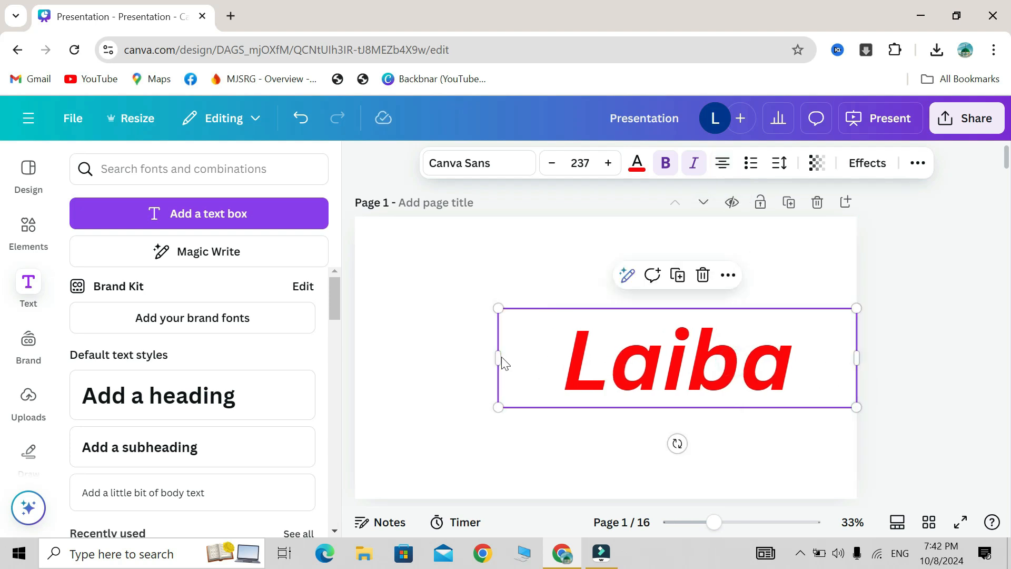
pyautogui.moveTo(496, 357); pyautogui.dragTo(355, 356)
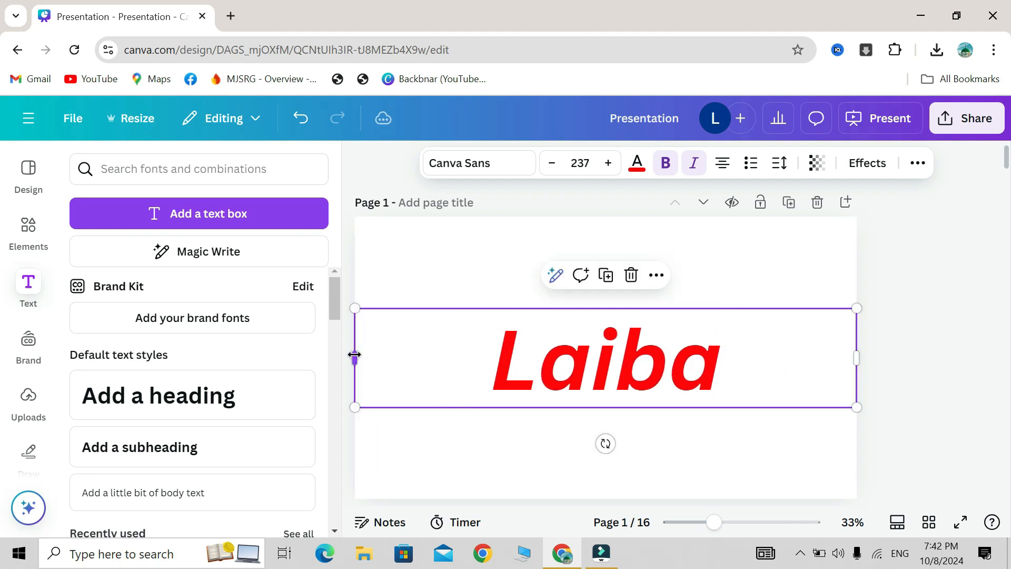
# - Try the justified, left and right text alignments on the heading and return it to centered
pyautogui.click(723, 178)
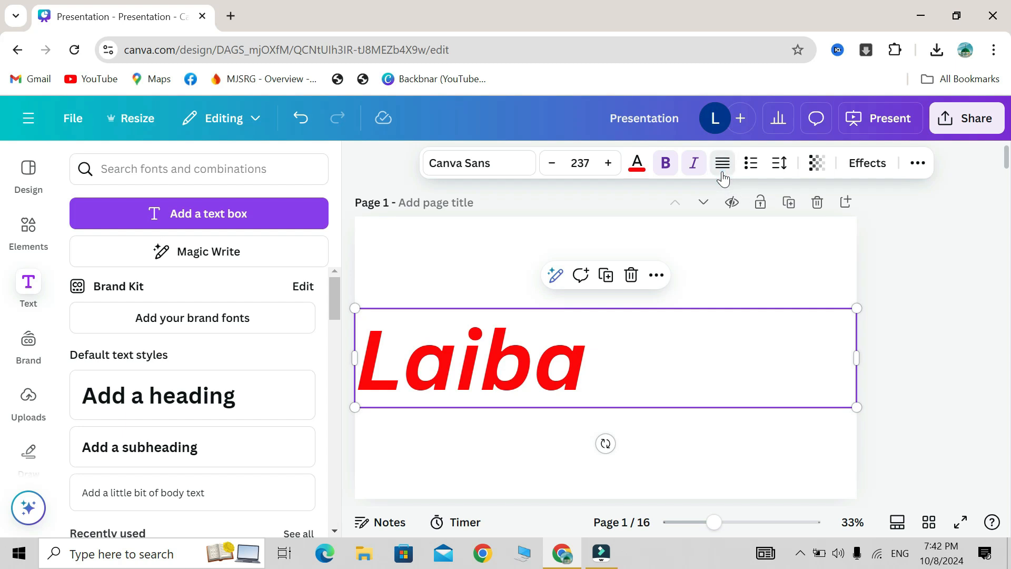
pyautogui.click(723, 178)
pyautogui.click(723, 178)
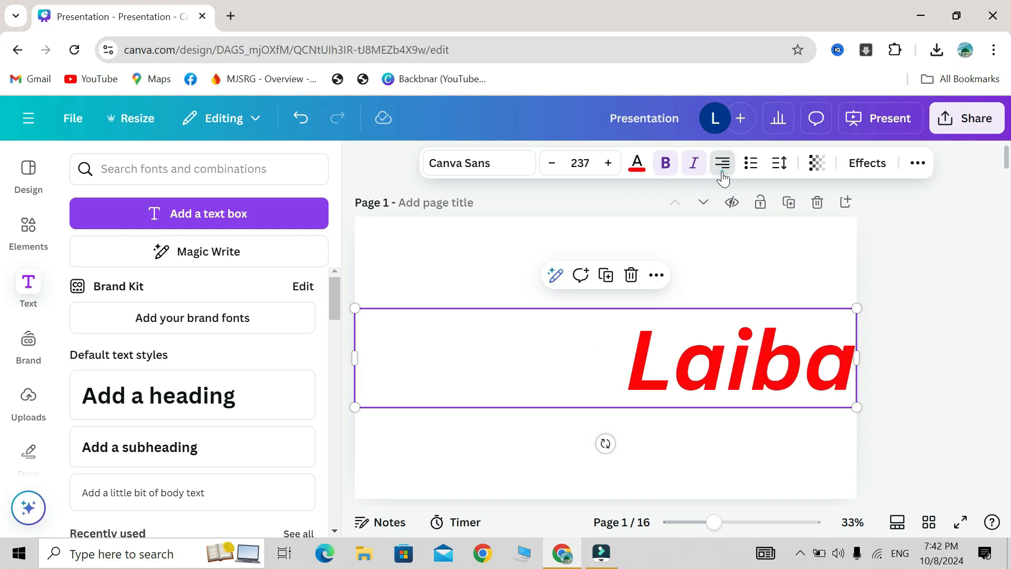
pyautogui.click(725, 173)
pyautogui.click(728, 169)
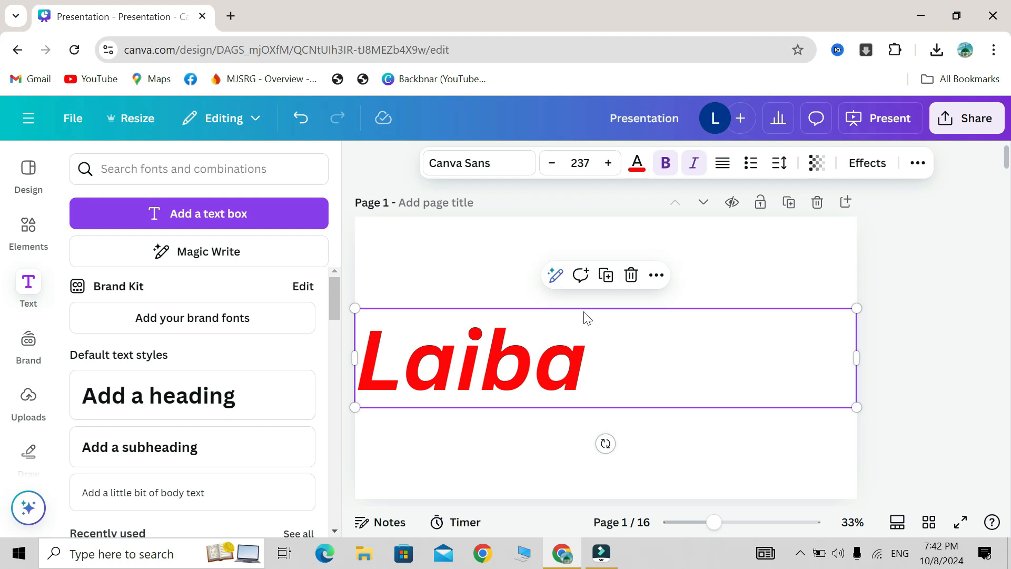
pyautogui.click(722, 163)
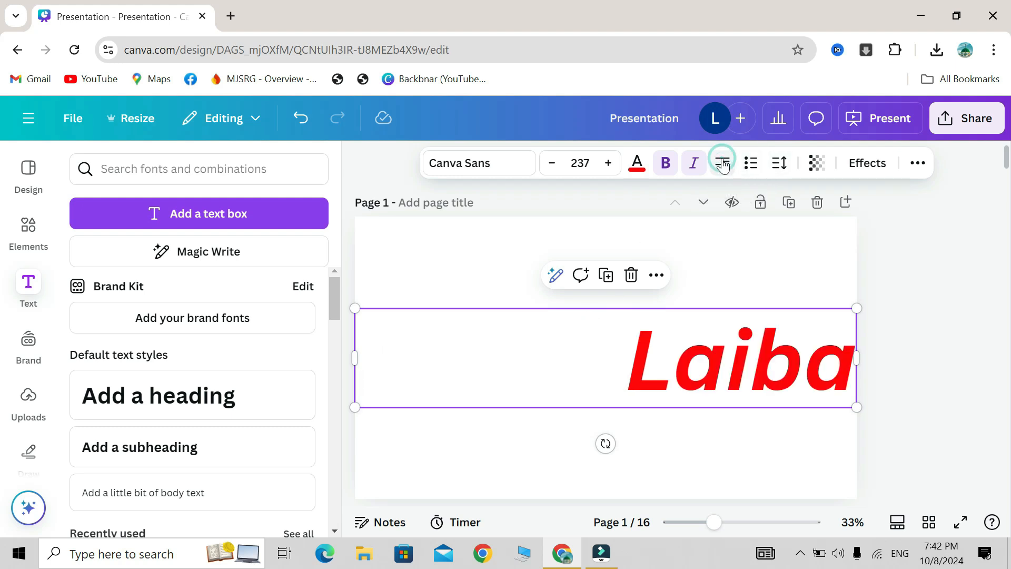
pyautogui.click(722, 163)
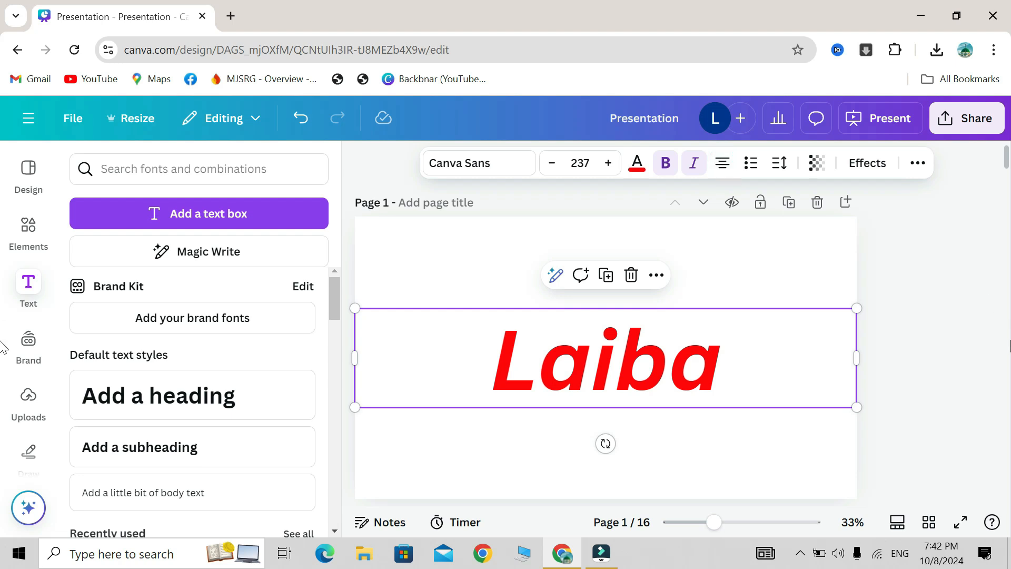
# - Narrow the heading's text box to fit the word, shrink it to font size 141 and place it centered near the page's upper edge
pyautogui.moveTo(859, 358); pyautogui.dragTo(590, 358)
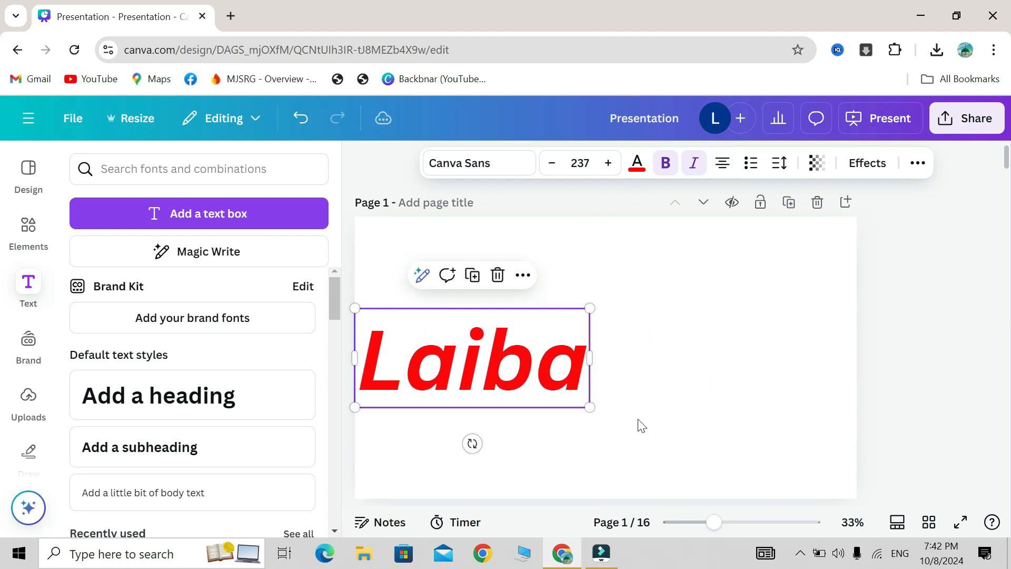
pyautogui.moveTo(588, 408); pyautogui.dragTo(494, 367)
pyautogui.click(542, 403)
pyautogui.click(420, 345)
pyautogui.moveTo(420, 345); pyautogui.dragTo(602, 282)
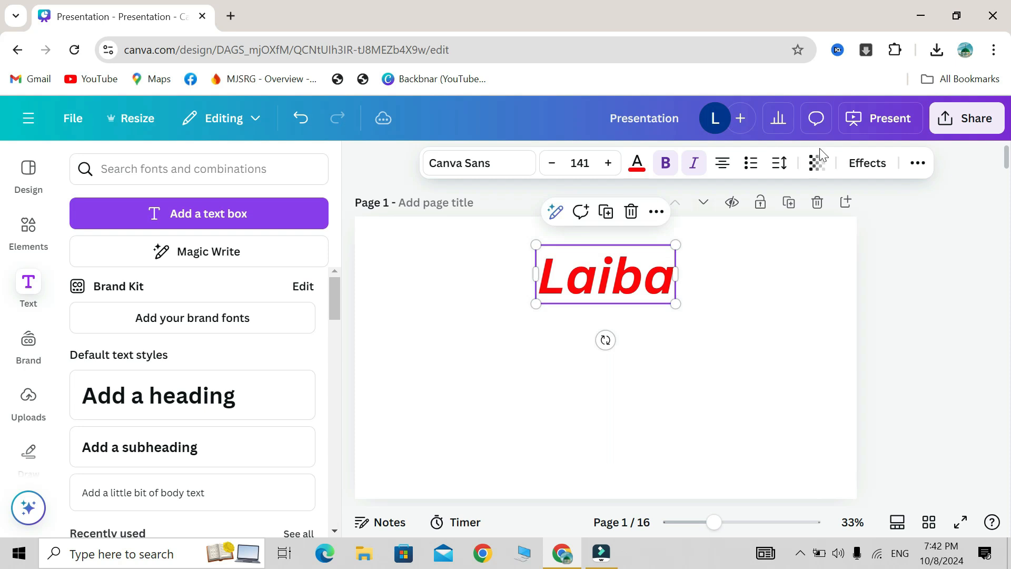
# - Try underline, strikethrough and uppercase formatting on the heading, turning each one off again
pyautogui.click(918, 168)
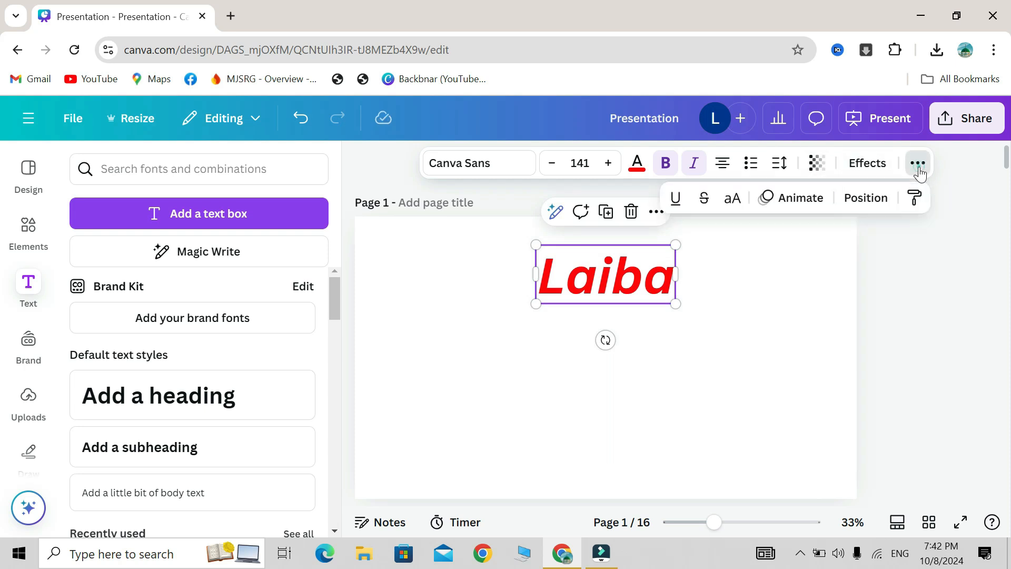
pyautogui.click(679, 204)
pyautogui.click(679, 204)
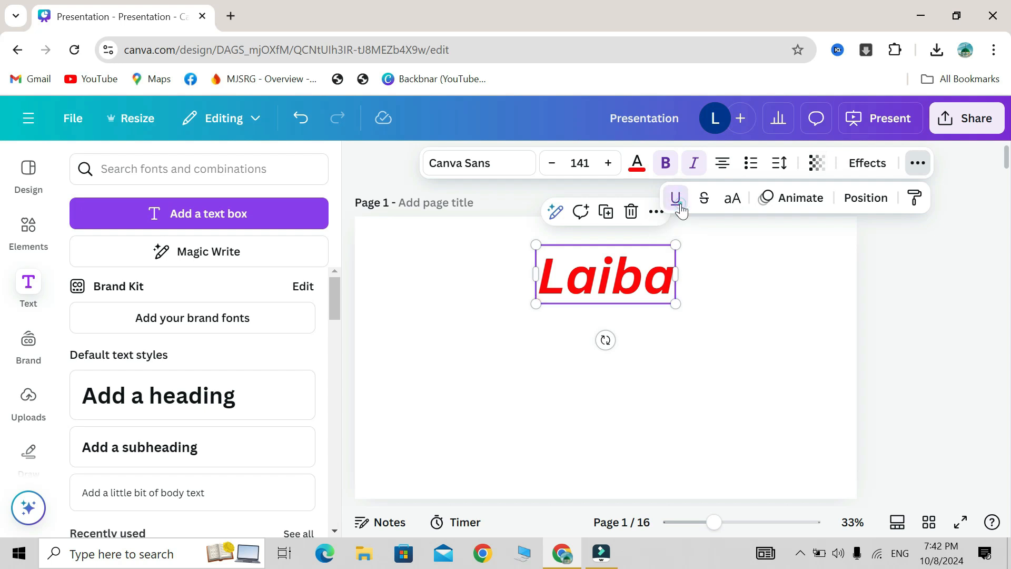
pyautogui.click(706, 203)
pyautogui.click(705, 202)
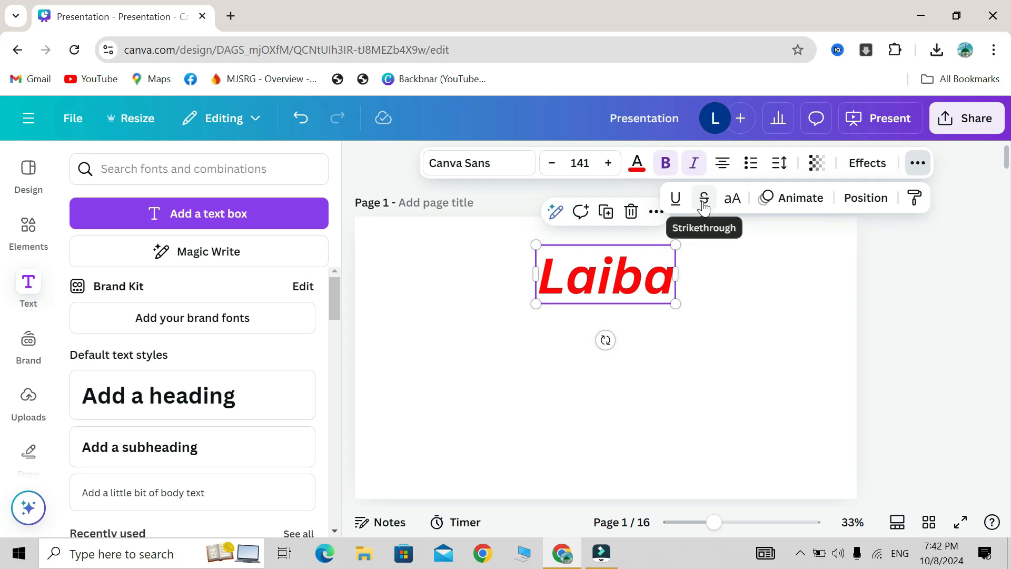
pyautogui.click(704, 207)
pyautogui.click(704, 207)
pyautogui.click(729, 207)
pyautogui.click(730, 207)
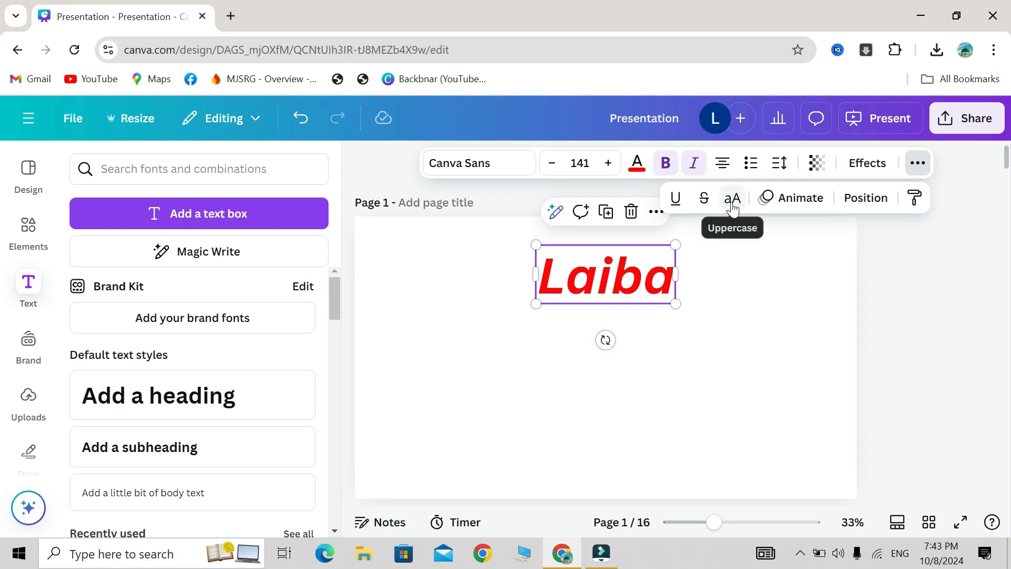
# - Try aligning the heading to the page's middle, bottom right and top left, and settle it at the top center
pyautogui.click(865, 198)
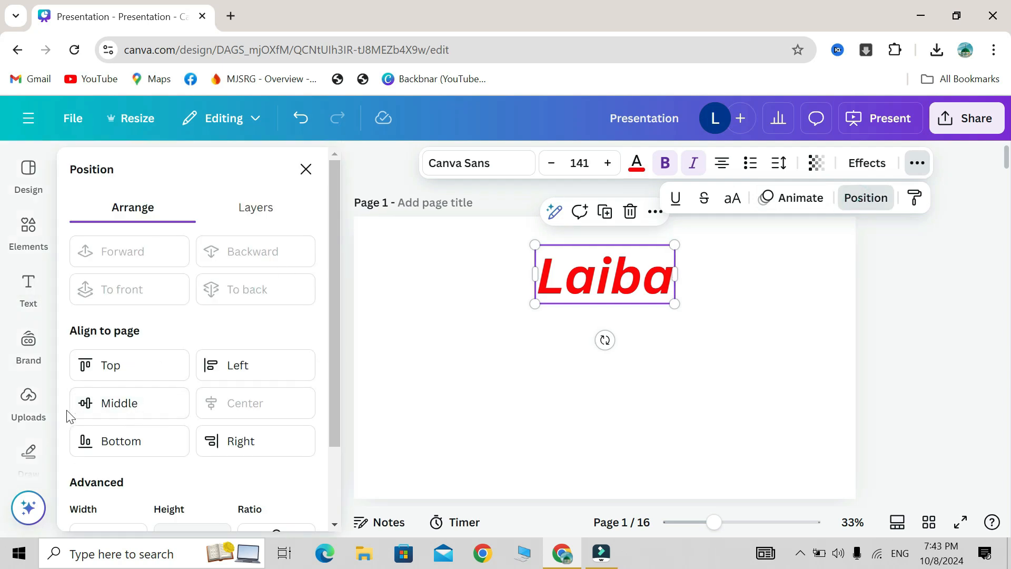
pyautogui.click(103, 404)
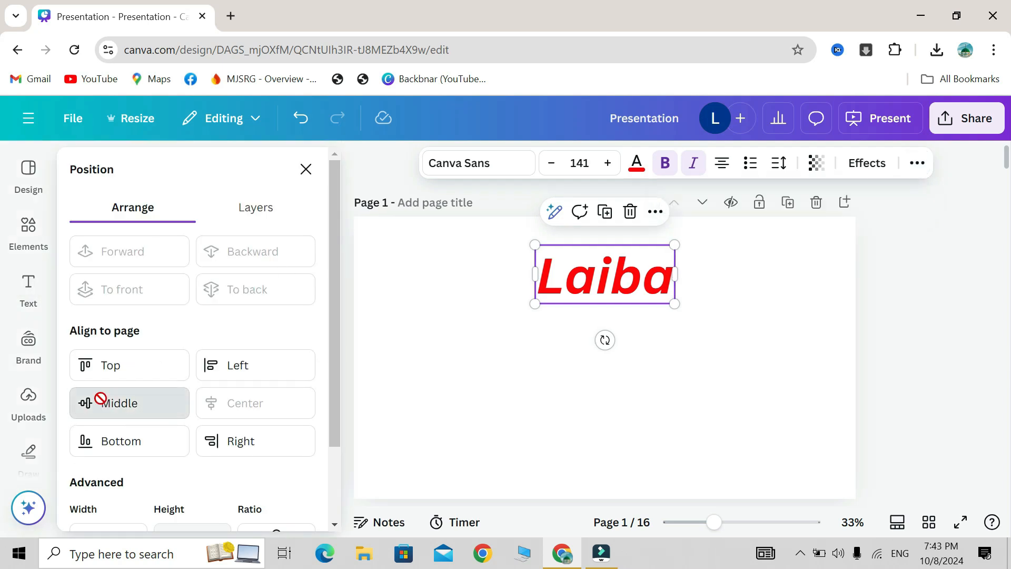
pyautogui.click(134, 441)
pyautogui.click(246, 441)
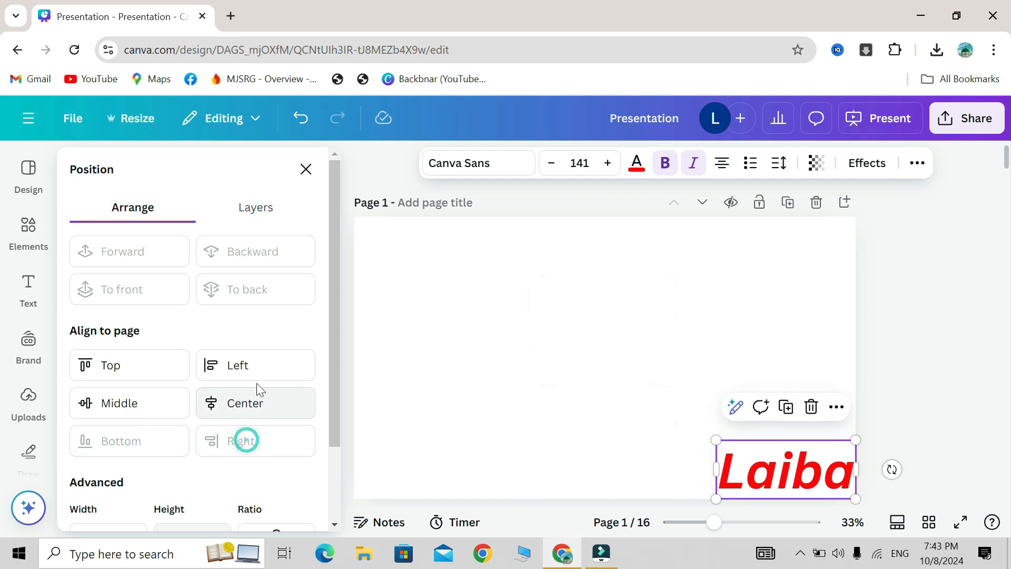
pyautogui.click(256, 377)
pyautogui.click(129, 365)
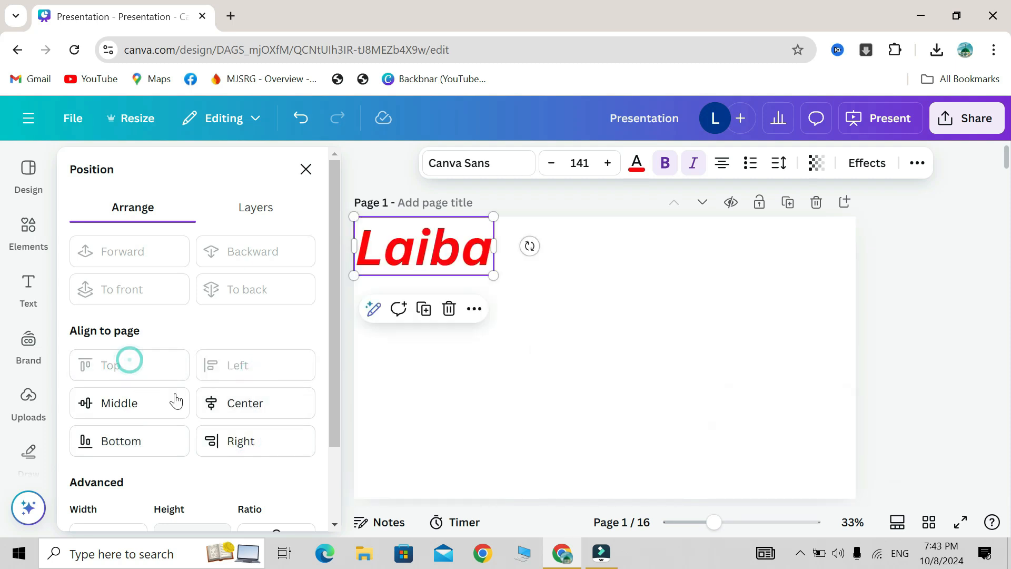
pyautogui.click(234, 405)
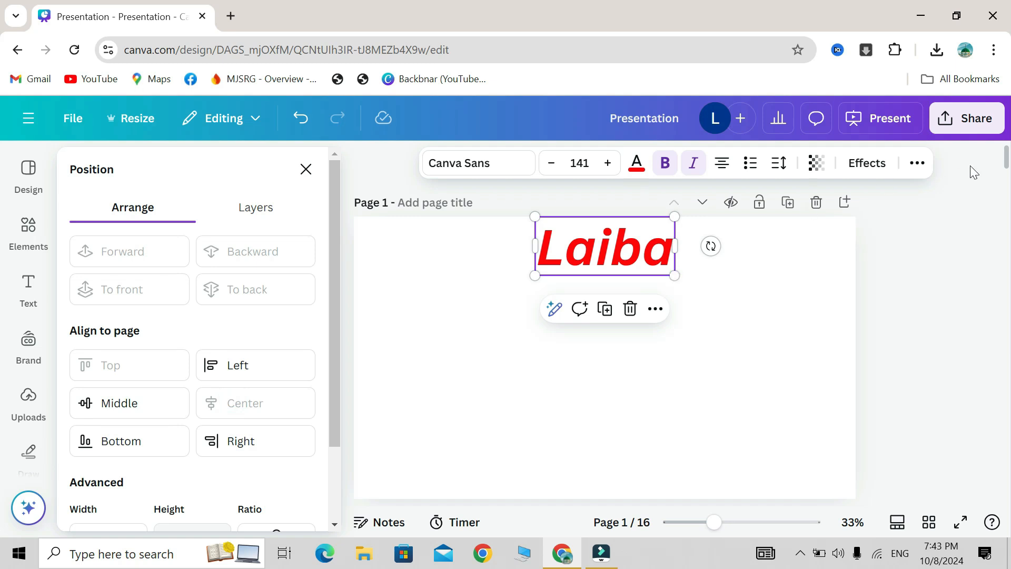
# - Apply a Shadow effect to the heading with offset 100, direction 61, blur 0 and transparency 100
pyautogui.click(868, 168)
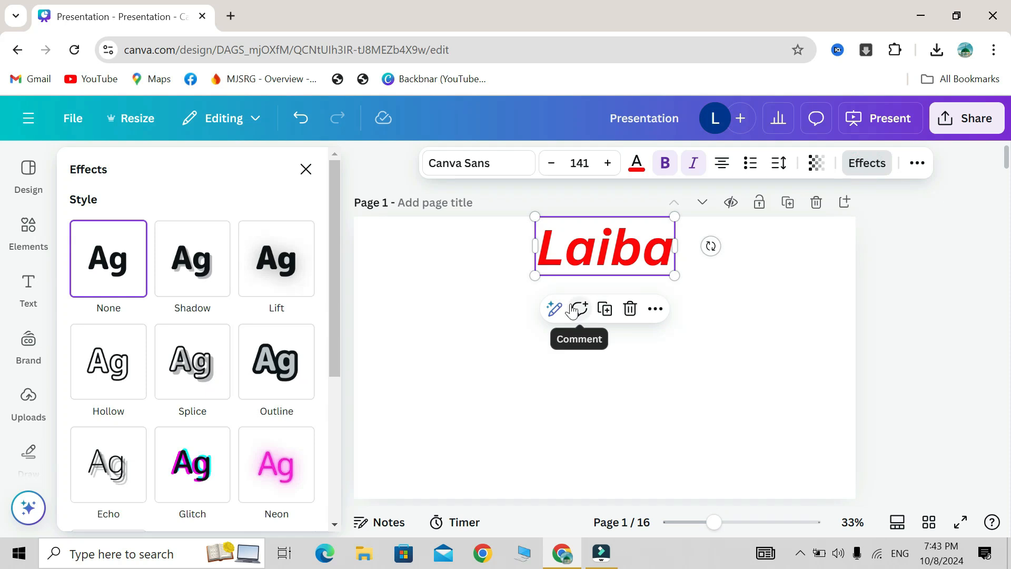
pyautogui.click(185, 285)
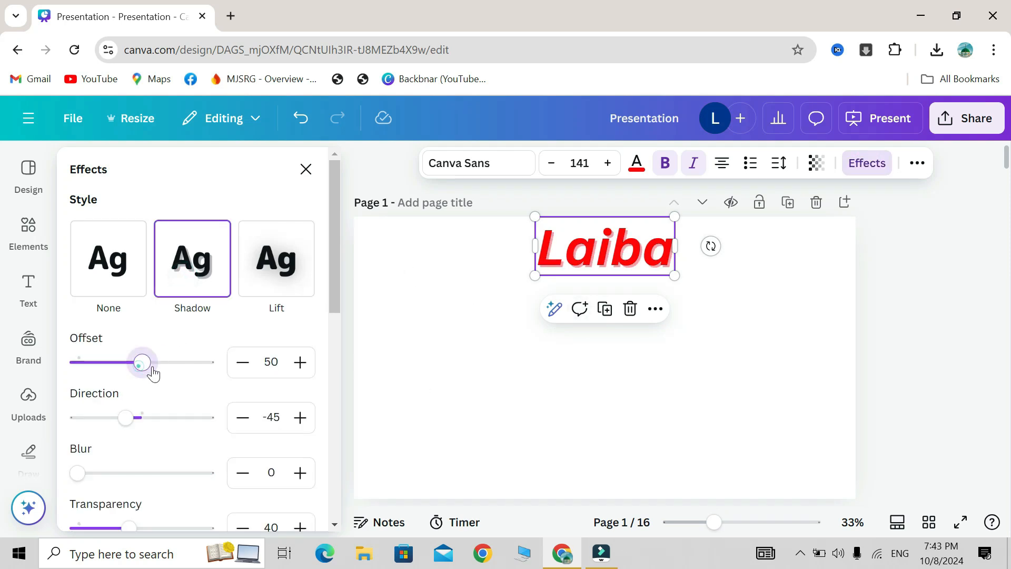
pyautogui.moveTo(144, 364); pyautogui.dragTo(231, 372)
pyautogui.moveTo(129, 424); pyautogui.dragTo(165, 430)
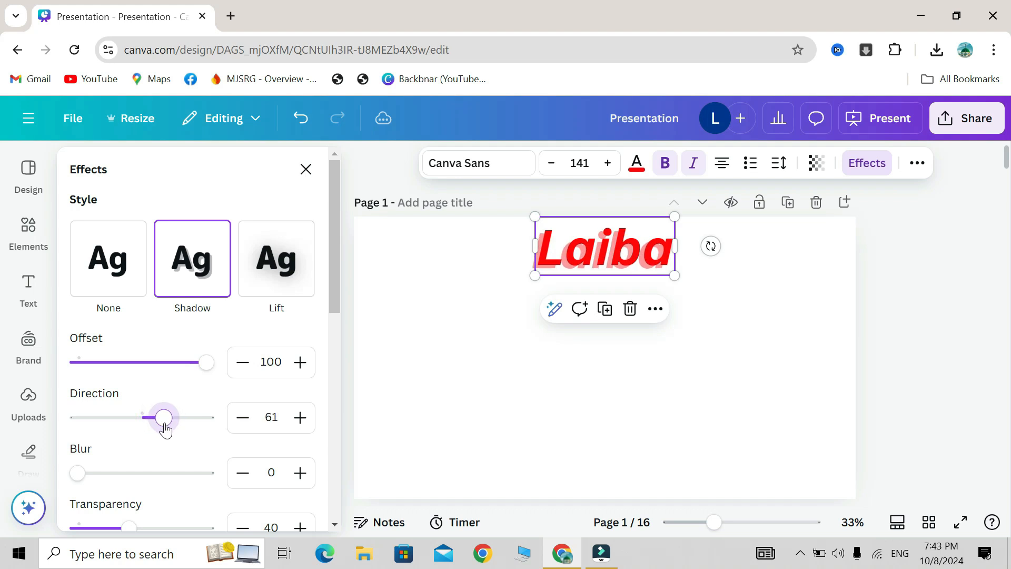
pyautogui.moveTo(78, 472); pyautogui.dragTo(3, 513)
pyautogui.scroll(-5, 167, 503)
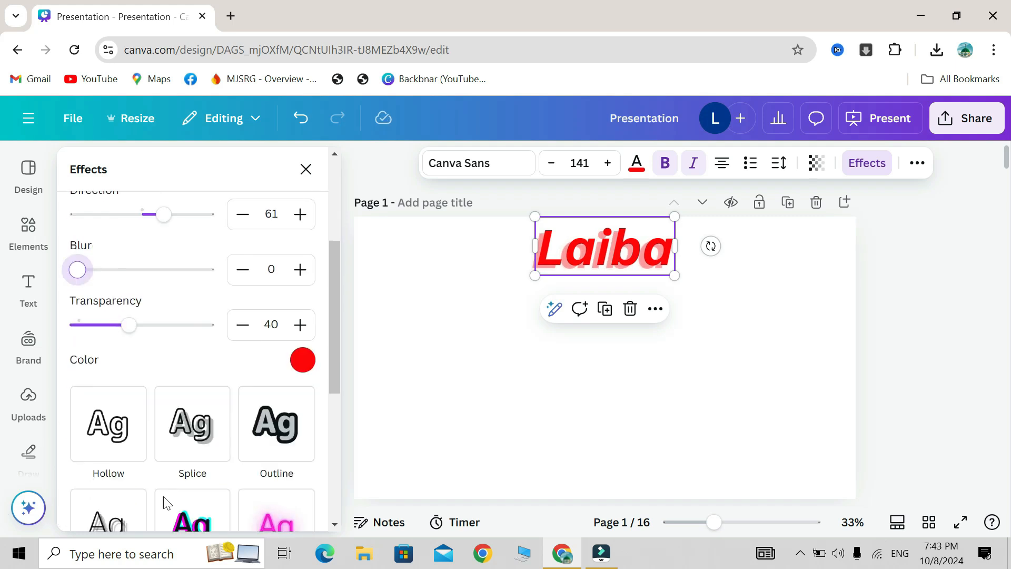
pyautogui.moveTo(129, 295); pyautogui.dragTo(206, 279)
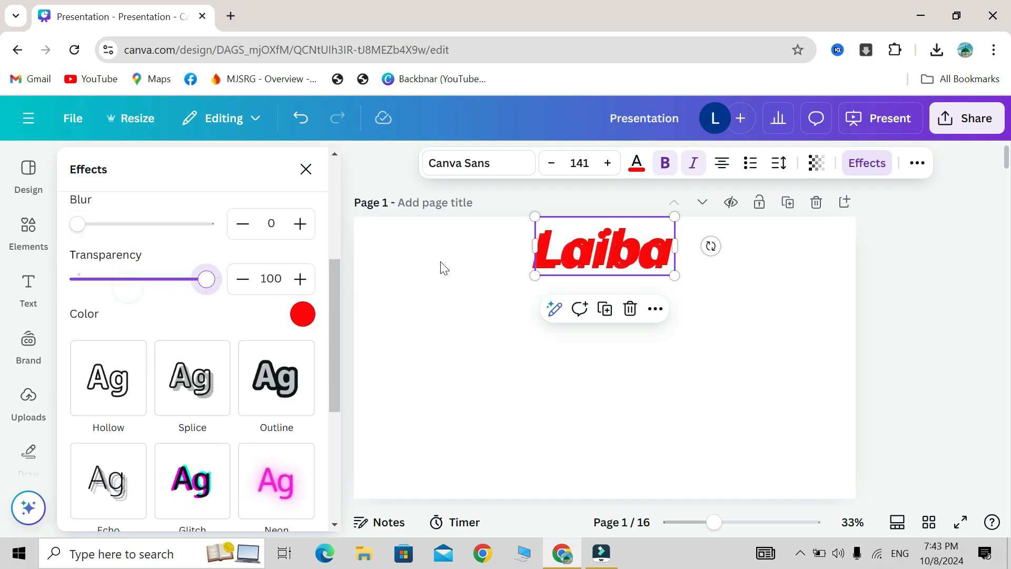
# - Color the heading's shadow black, keeping its transparency at 100
pyautogui.click(303, 315)
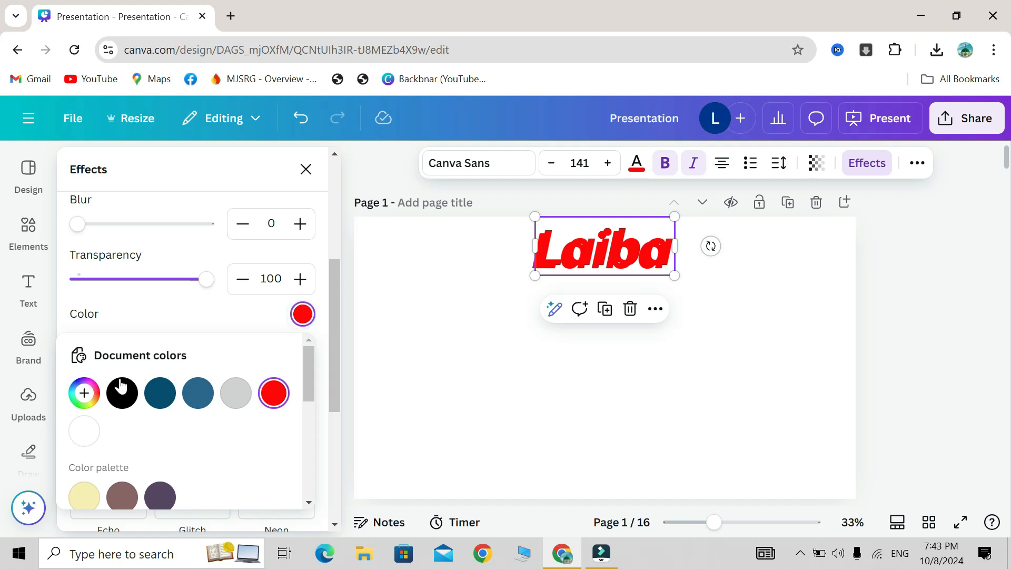
pyautogui.click(111, 398)
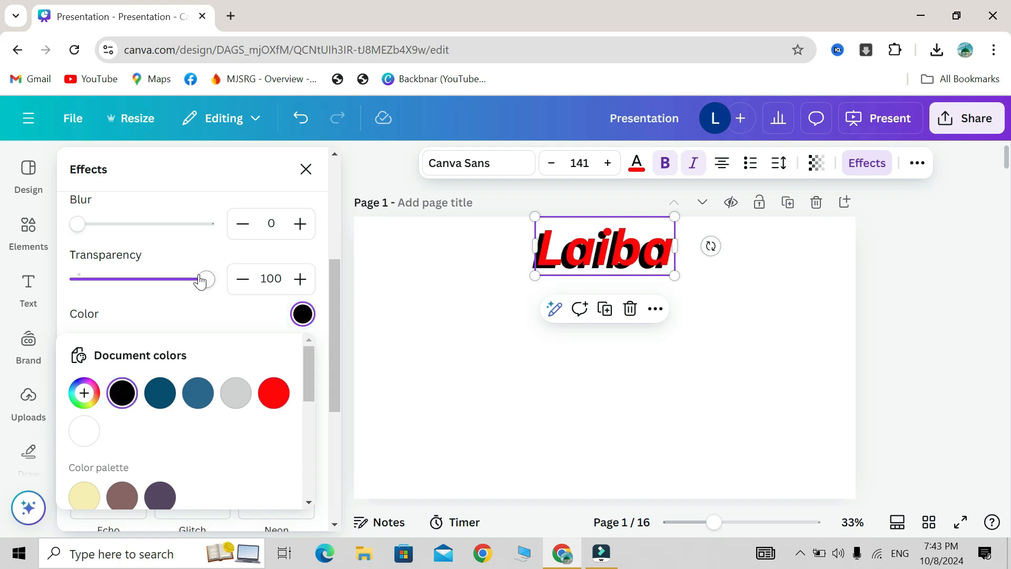
pyautogui.moveTo(203, 277)
pyautogui.mouseDown()
pyautogui.moveTo(169, 289)
pyautogui.moveTo(216, 279)
pyautogui.mouseUp()
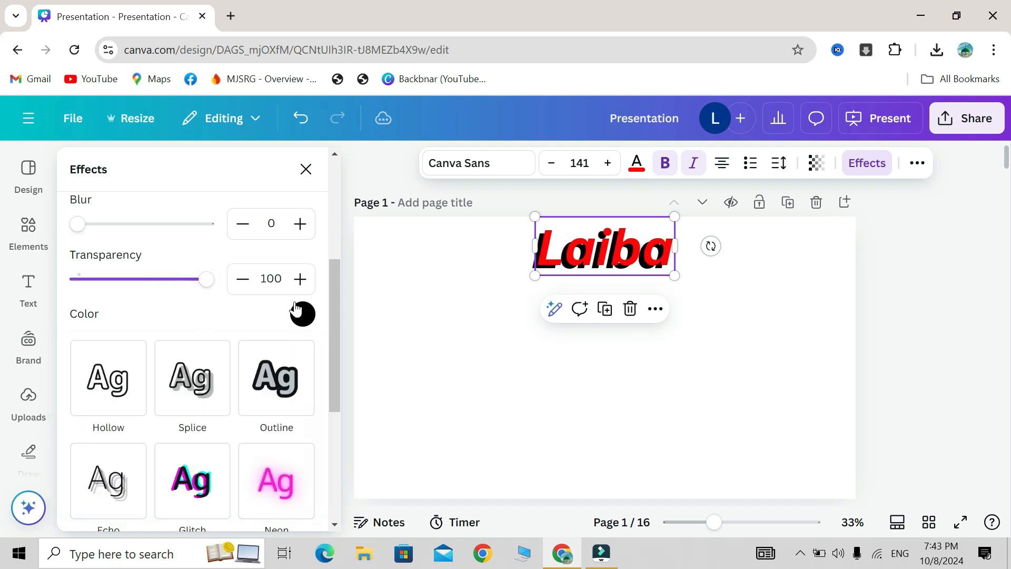
# - Set the heading shadow's offset to 52 and its direction to -11
pyautogui.scroll(2, 77, 226)
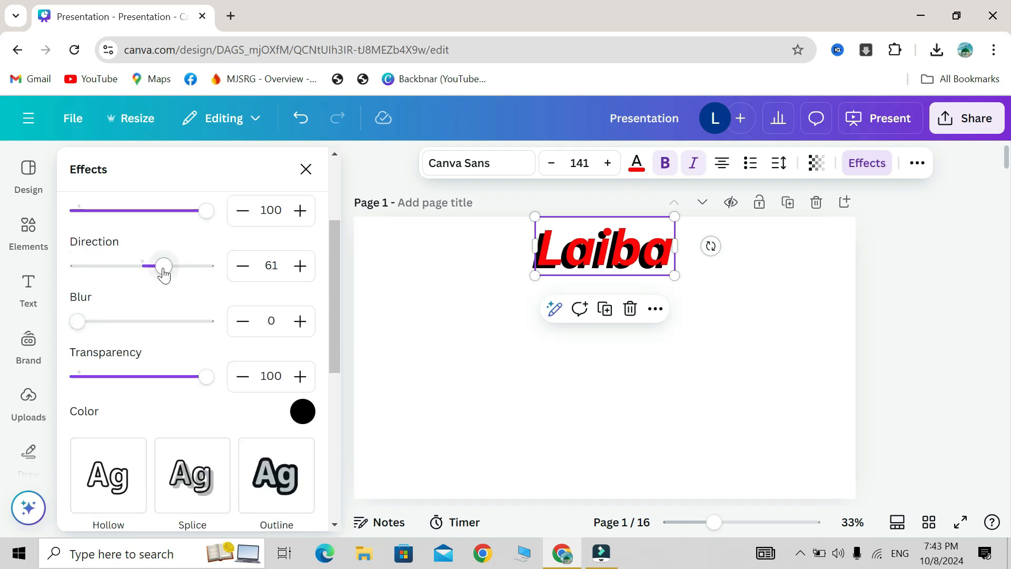
pyautogui.moveTo(206, 211); pyautogui.dragTo(164, 219)
pyautogui.scroll(1, 165, 228)
pyautogui.moveTo(165, 280)
pyautogui.mouseDown()
pyautogui.moveTo(129, 277)
pyautogui.moveTo(146, 287)
pyautogui.mouseUp()
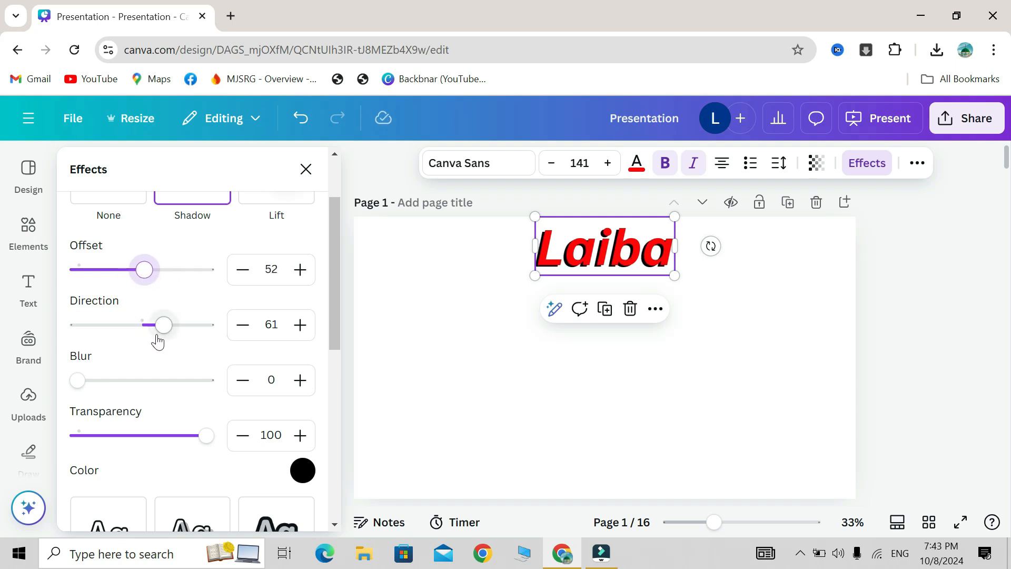
pyautogui.moveTo(163, 330); pyautogui.dragTo(139, 337)
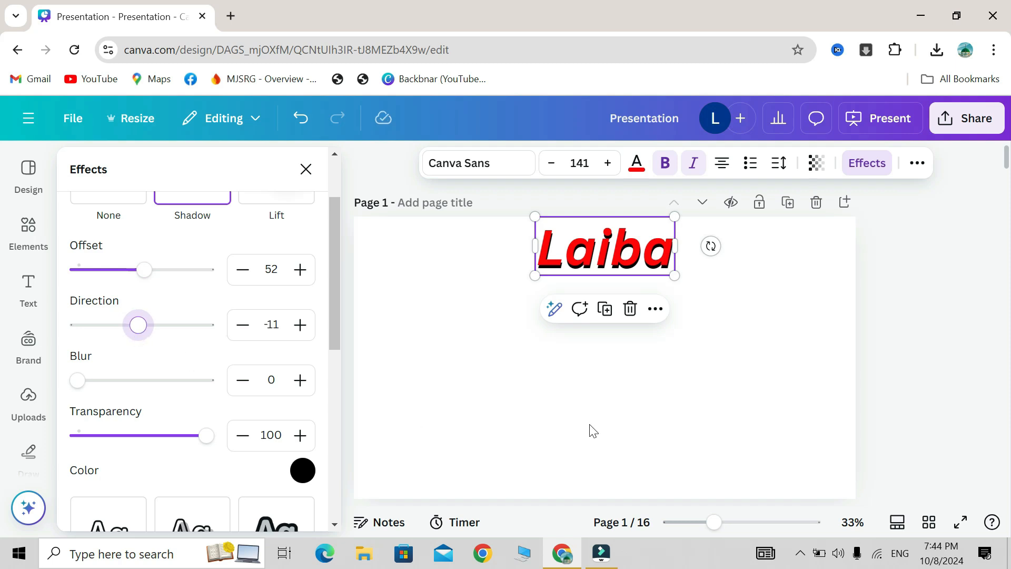
# - Enlarge the heading to font size 243 by scaling its text box
pyautogui.click(592, 431)
pyautogui.click(639, 276)
pyautogui.moveTo(674, 274); pyautogui.dragTo(765, 345)
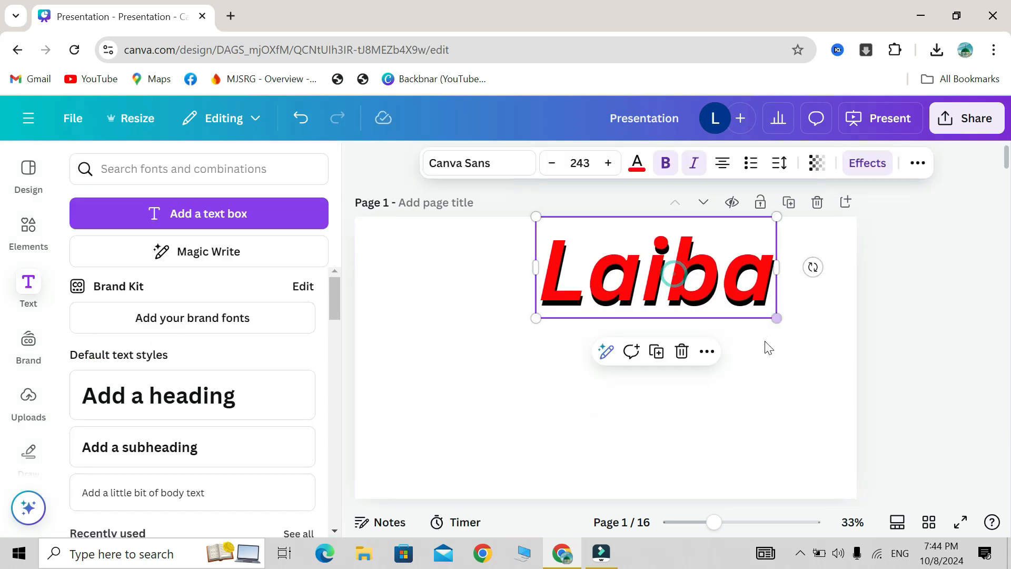
# - Replace the heading's shadow with the Lift effect at intensity 38
pyautogui.click(859, 178)
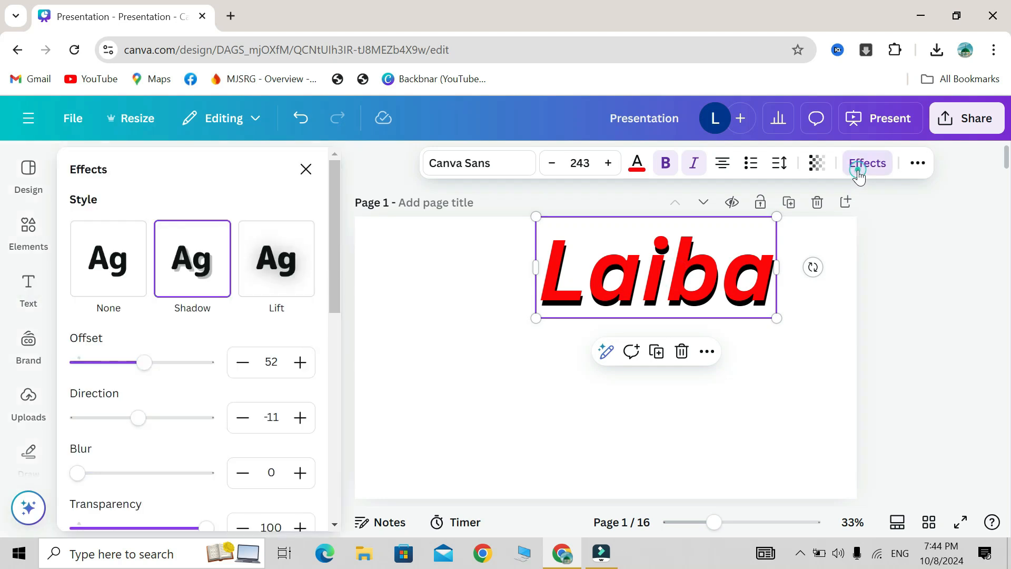
pyautogui.click(286, 273)
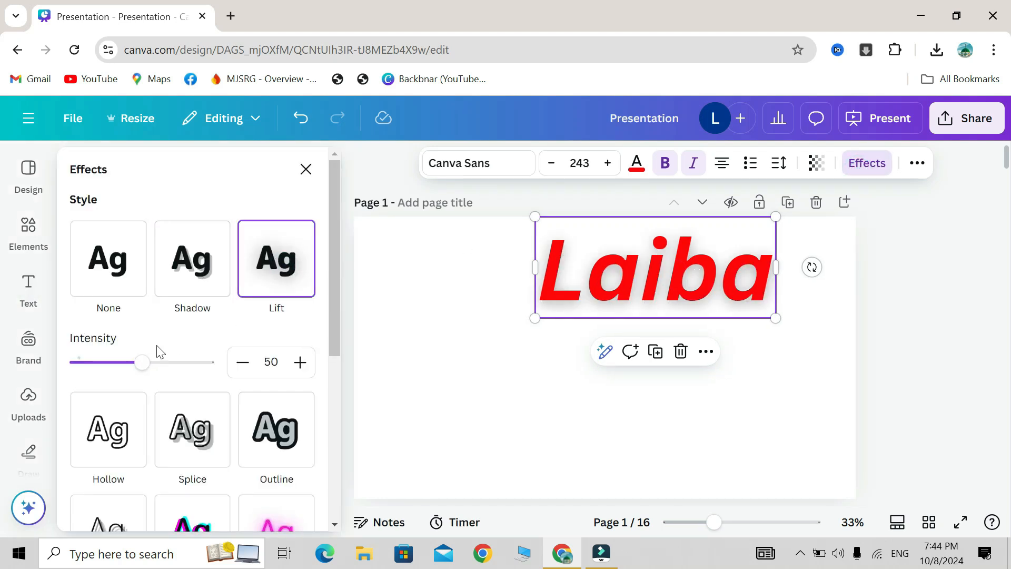
pyautogui.moveTo(143, 368)
pyautogui.mouseDown()
pyautogui.moveTo(226, 379)
pyautogui.moveTo(96, 374)
pyautogui.moveTo(127, 373)
pyautogui.mouseUp()
# - Replace the heading's Lift effect with Splice at thickness 3, offset 49 and direction 6
pyautogui.scroll(-3, 128, 413)
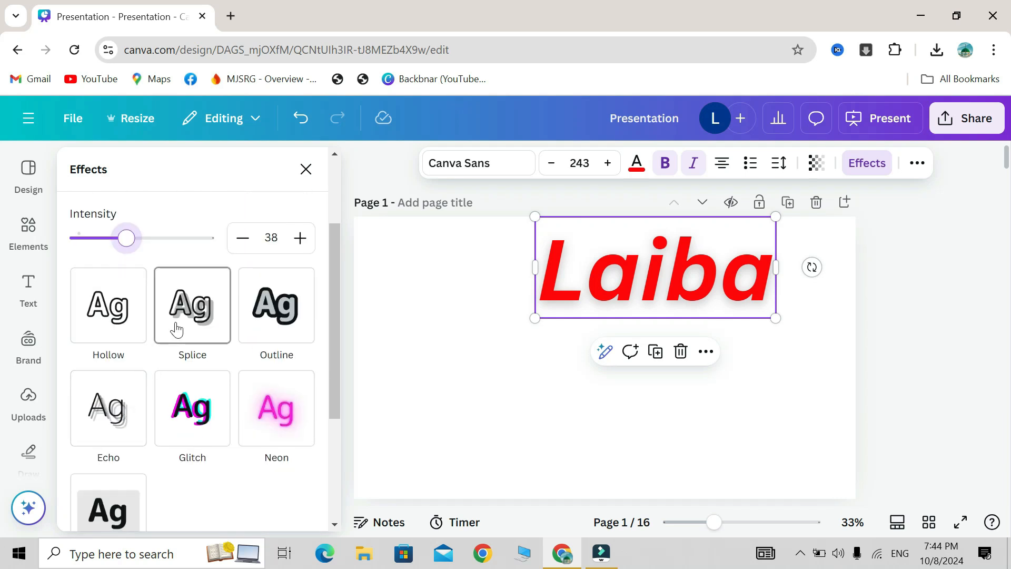
pyautogui.click(176, 329)
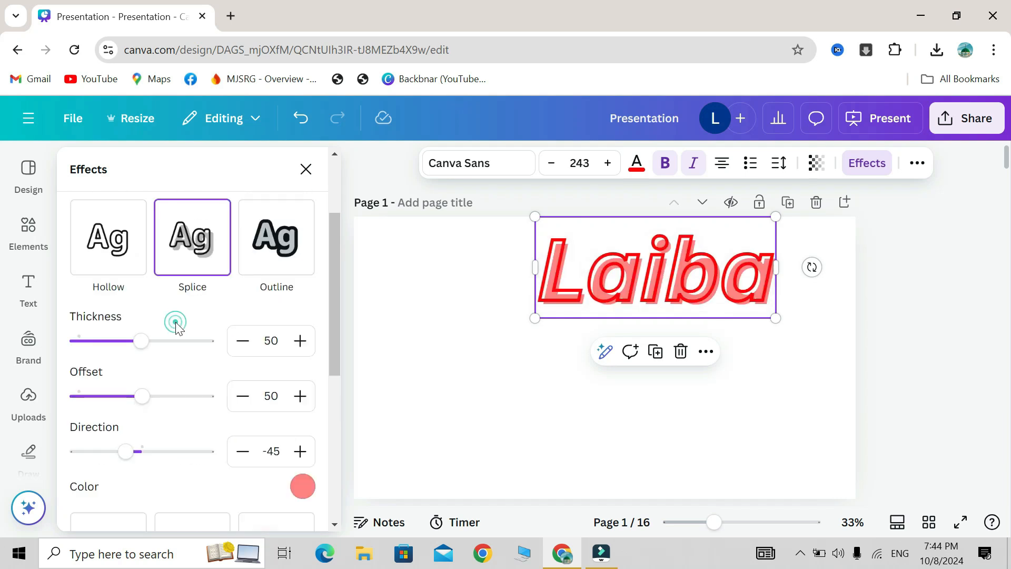
pyautogui.moveTo(147, 346); pyautogui.dragTo(81, 349)
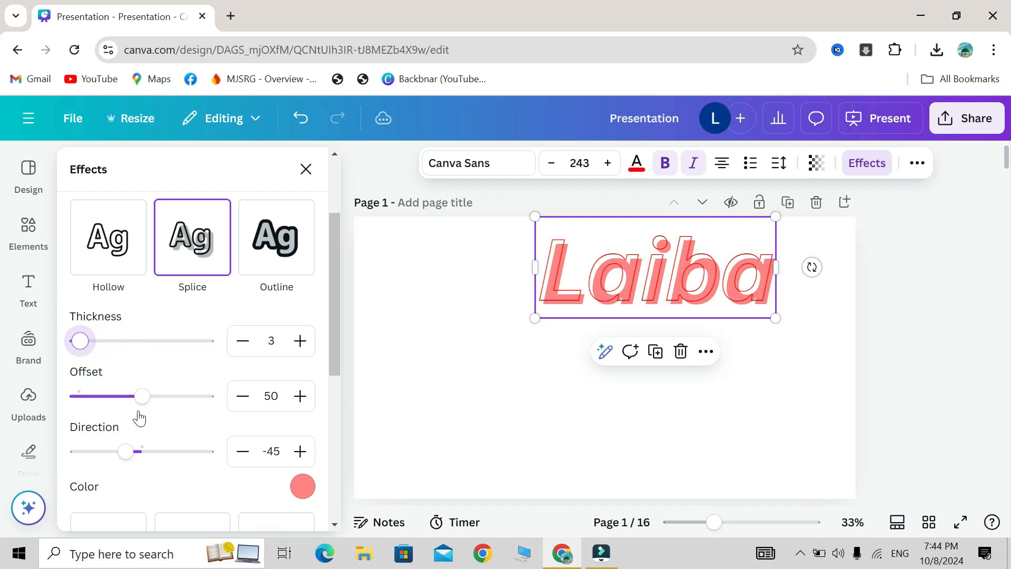
pyautogui.moveTo(142, 399)
pyautogui.mouseDown()
pyautogui.moveTo(197, 398)
pyautogui.moveTo(209, 385)
pyautogui.moveTo(131, 395)
pyautogui.moveTo(33, 387)
pyautogui.moveTo(154, 395)
pyautogui.moveTo(140, 395)
pyautogui.mouseUp()
pyautogui.moveTo(126, 457); pyautogui.dragTo(145, 474)
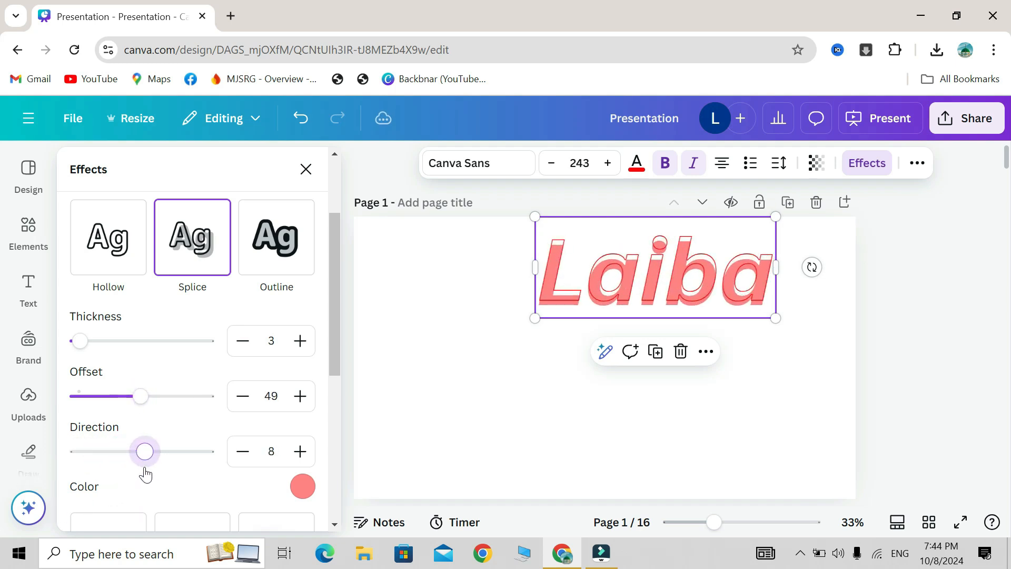
# - Try black, blues and gray as the heading's Splice color, and settle on red
pyautogui.scroll(-2, 158, 437)
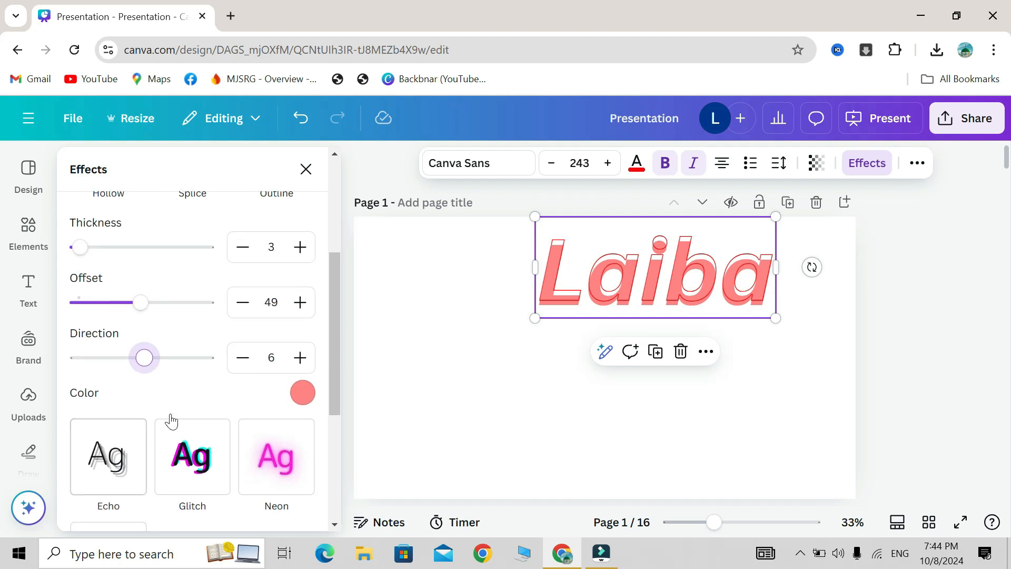
pyautogui.click(304, 393)
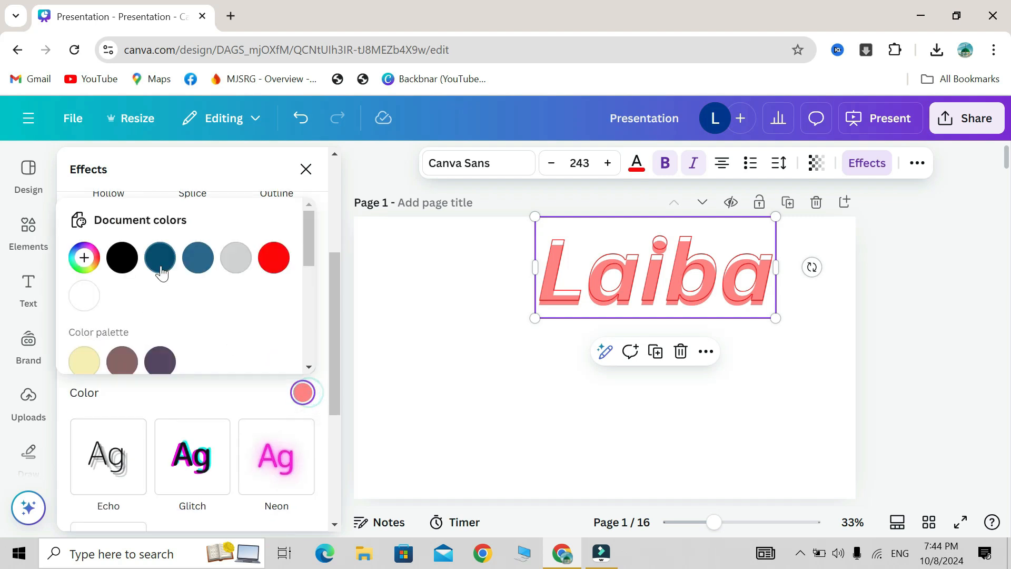
pyautogui.click(122, 258)
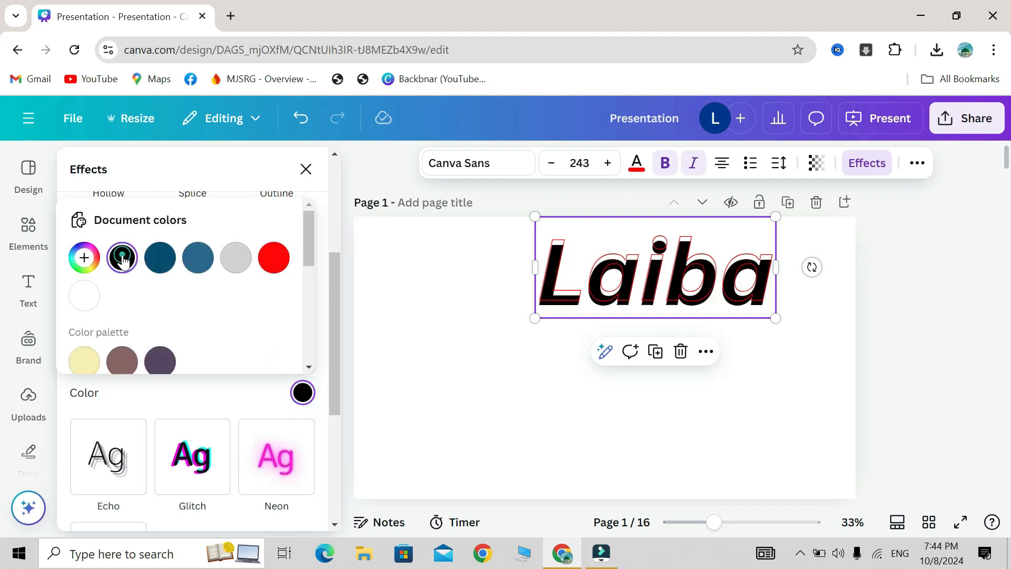
pyautogui.click(198, 258)
pyautogui.click(160, 257)
pyautogui.click(243, 263)
pyautogui.click(273, 257)
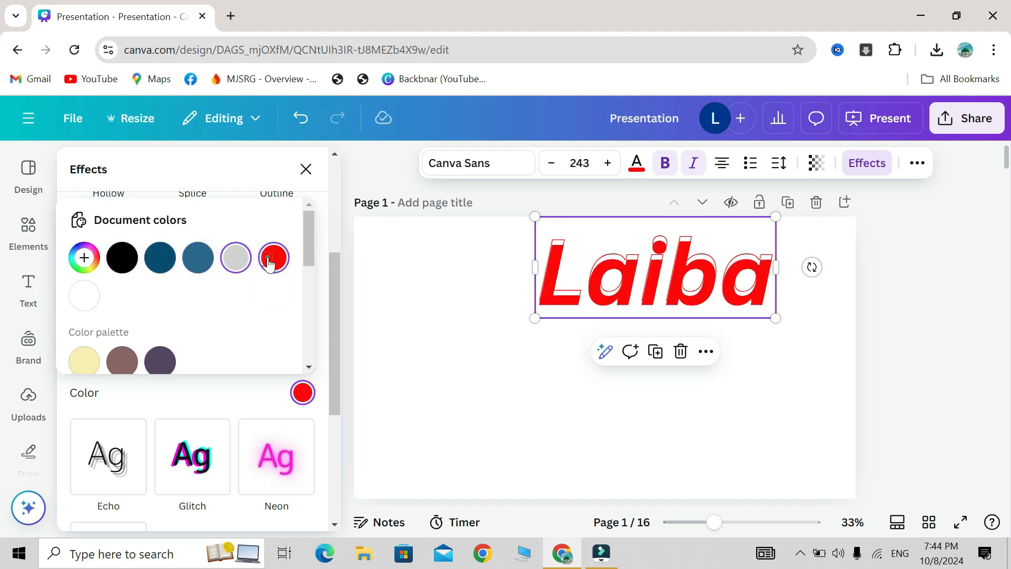
pyautogui.click(237, 400)
pyautogui.click(237, 398)
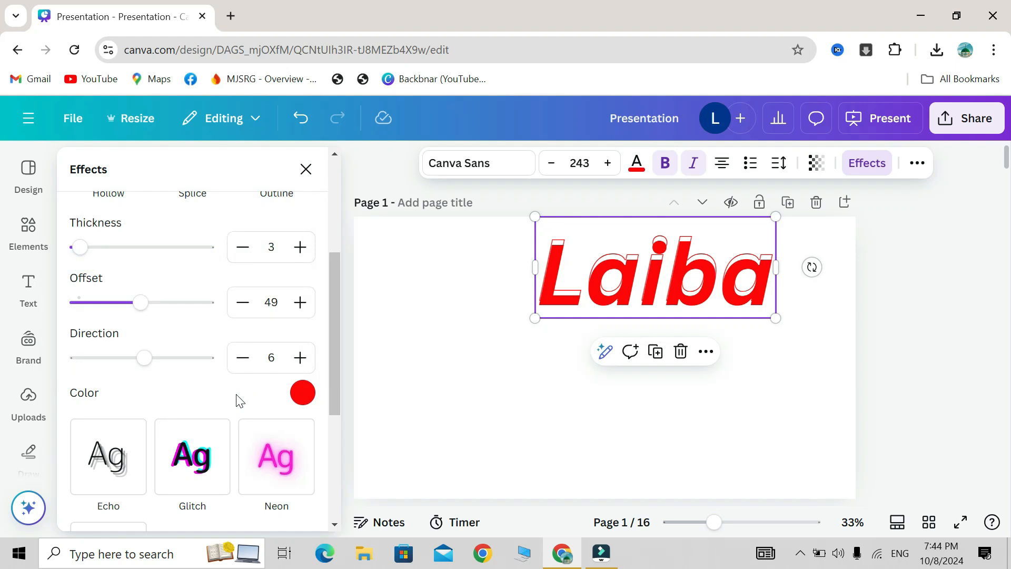
# - Switch the heading to the Outline effect with thickness 200 and a black outline color
pyautogui.scroll(4, 236, 400)
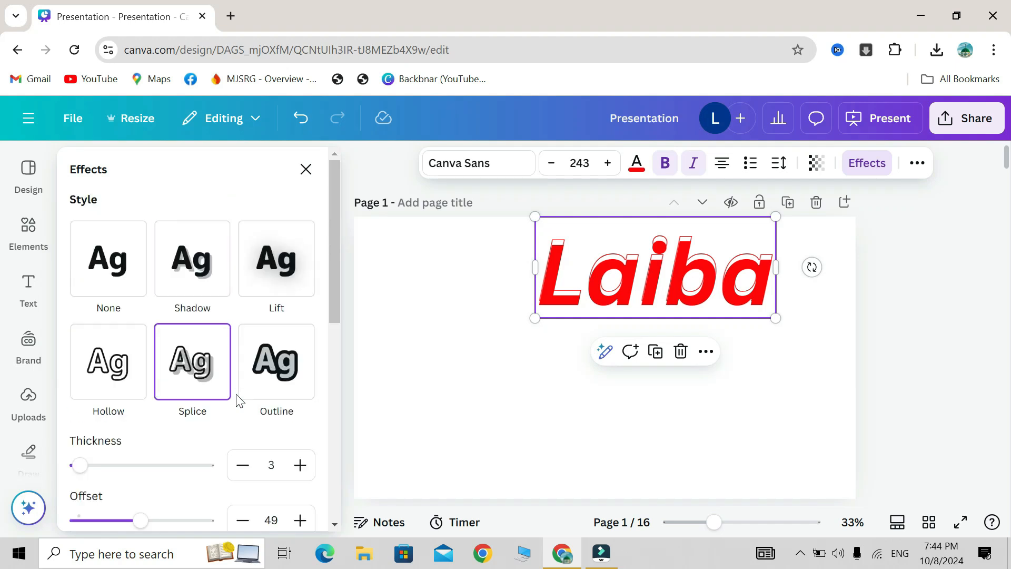
pyautogui.click(280, 370)
pyautogui.moveTo(109, 466); pyautogui.dragTo(236, 492)
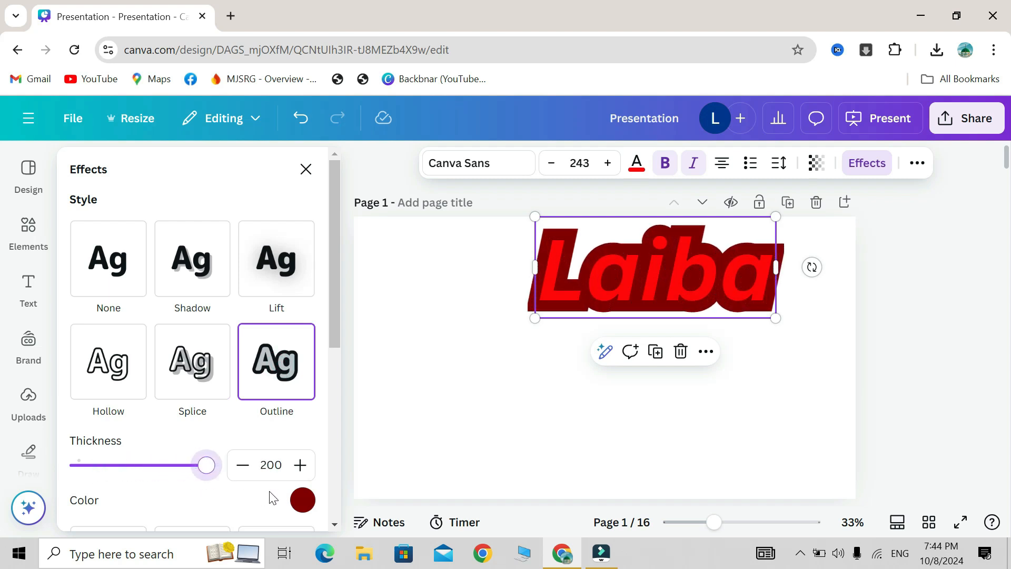
pyautogui.click(295, 501)
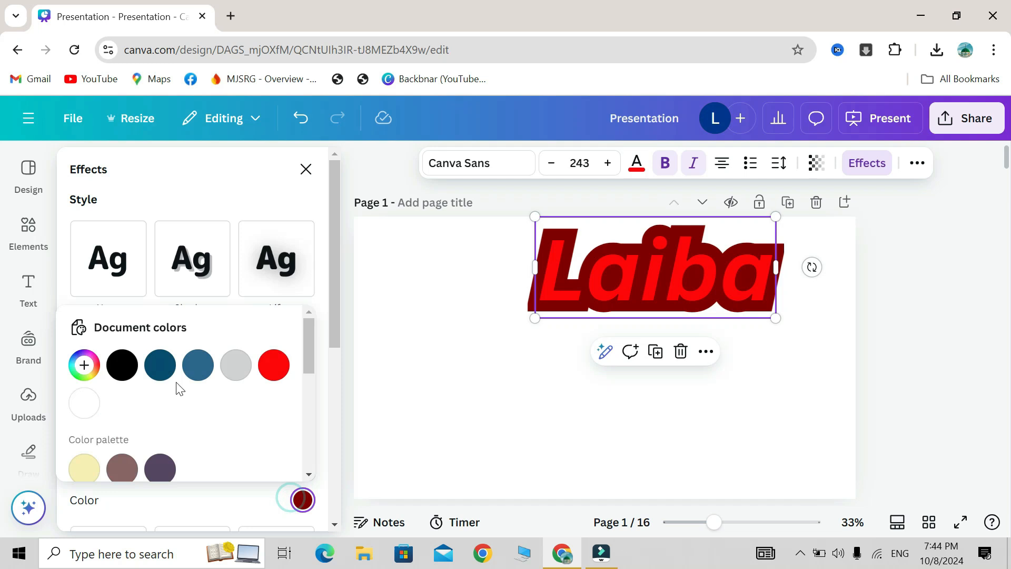
pyautogui.click(131, 363)
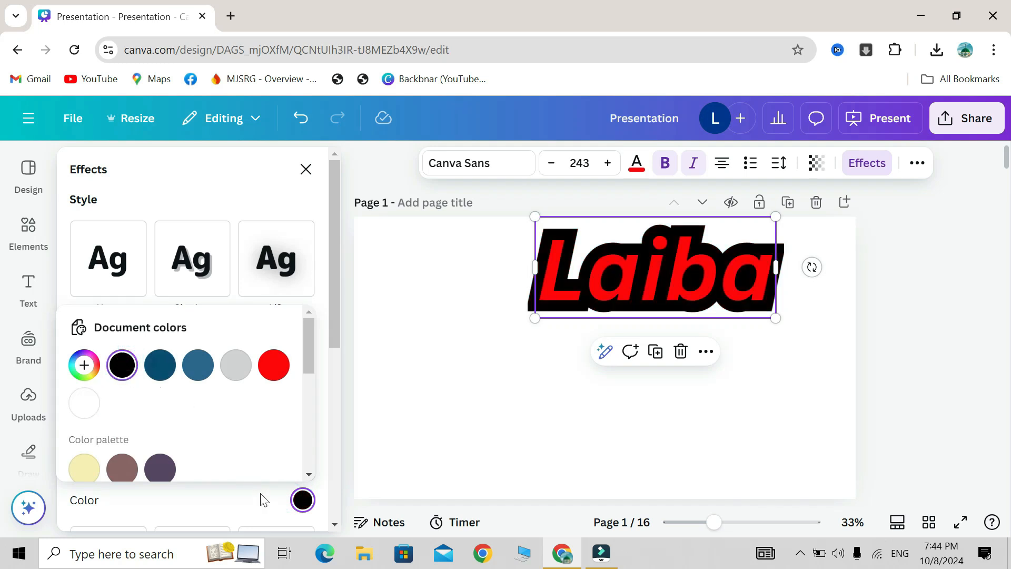
pyautogui.click(298, 502)
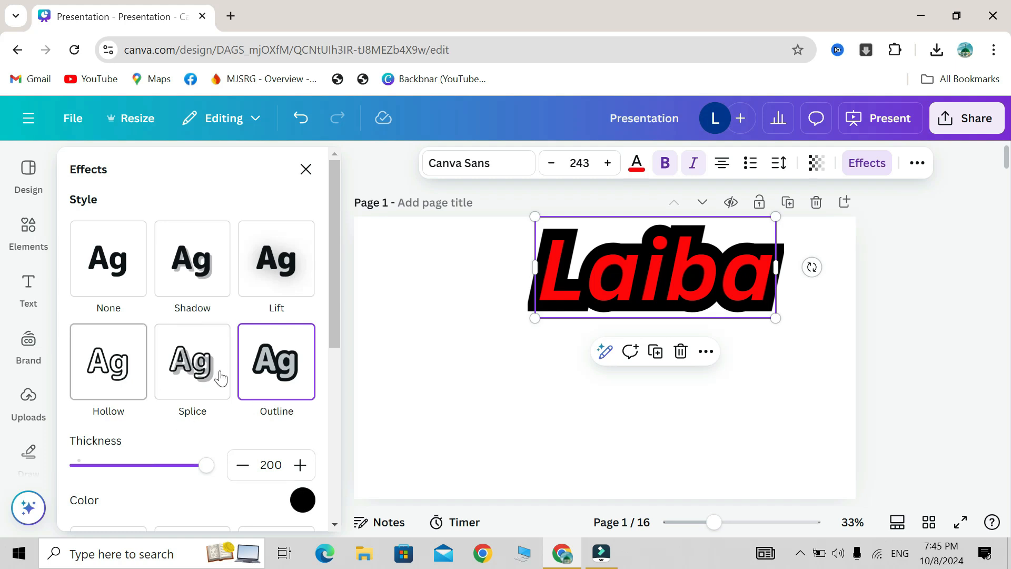
# - Change the heading's effect to Hollow with thickness 79
pyautogui.click(125, 389)
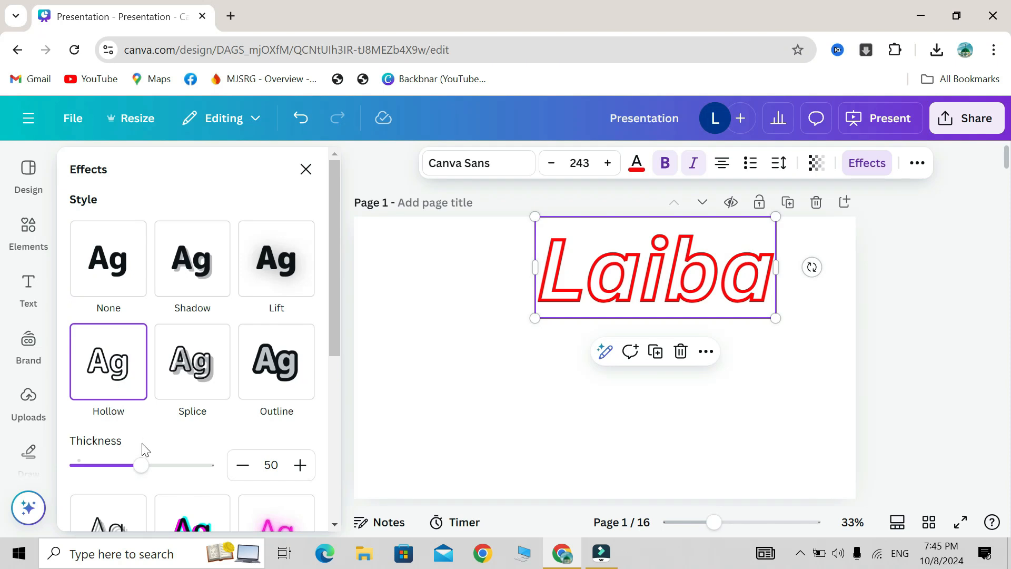
pyautogui.moveTo(141, 465); pyautogui.dragTo(351, 514)
pyautogui.moveTo(206, 466); pyautogui.dragTo(181, 464)
pyautogui.scroll(-3, 181, 469)
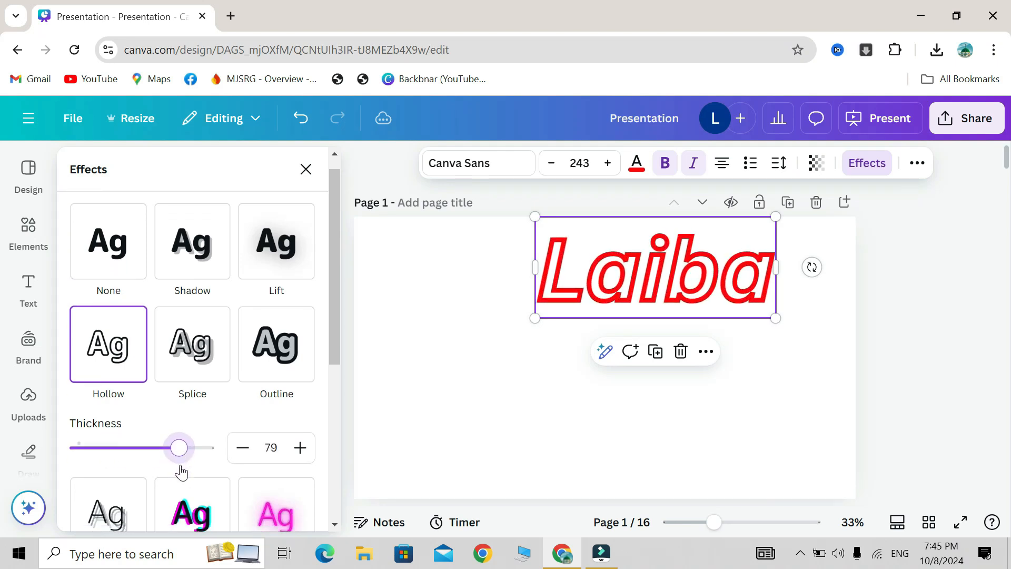
# - Apply the Echo effect to the heading with offset 100 and direction -16
pyautogui.scroll(-3, 180, 470)
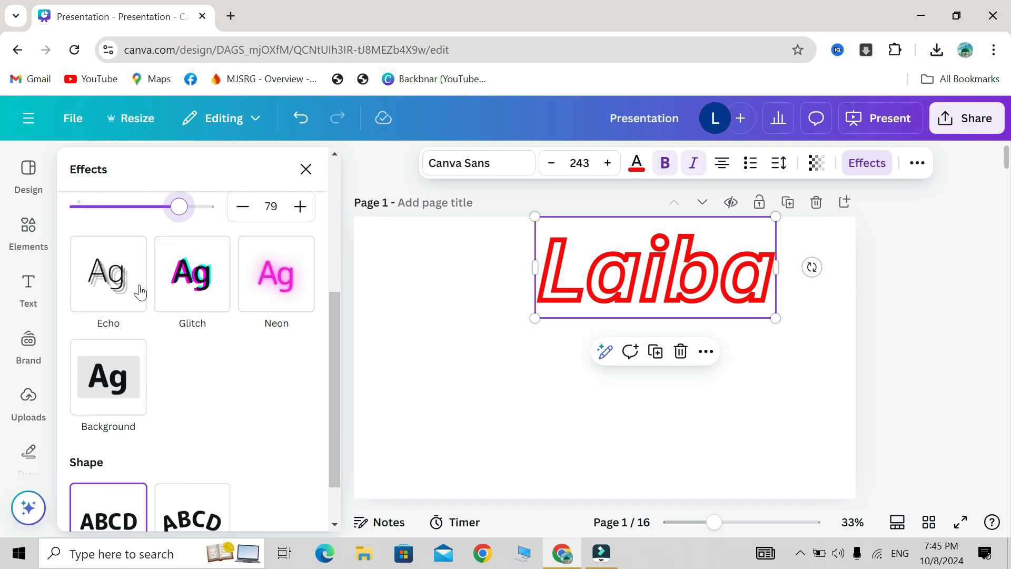
pyautogui.click(114, 267)
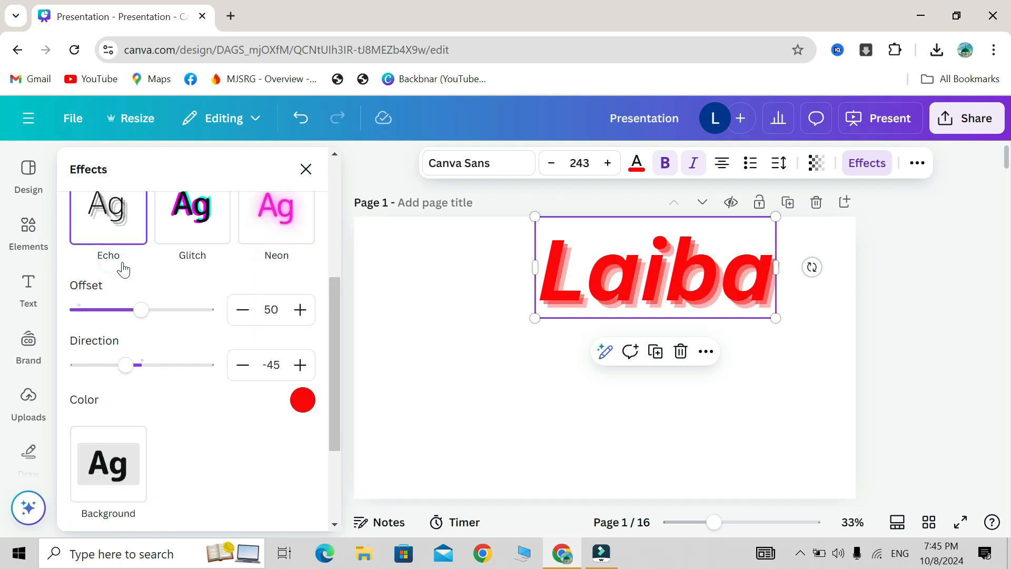
pyautogui.moveTo(148, 320); pyautogui.dragTo(169, 311)
pyautogui.moveTo(60, 327); pyautogui.dragTo(285, 345)
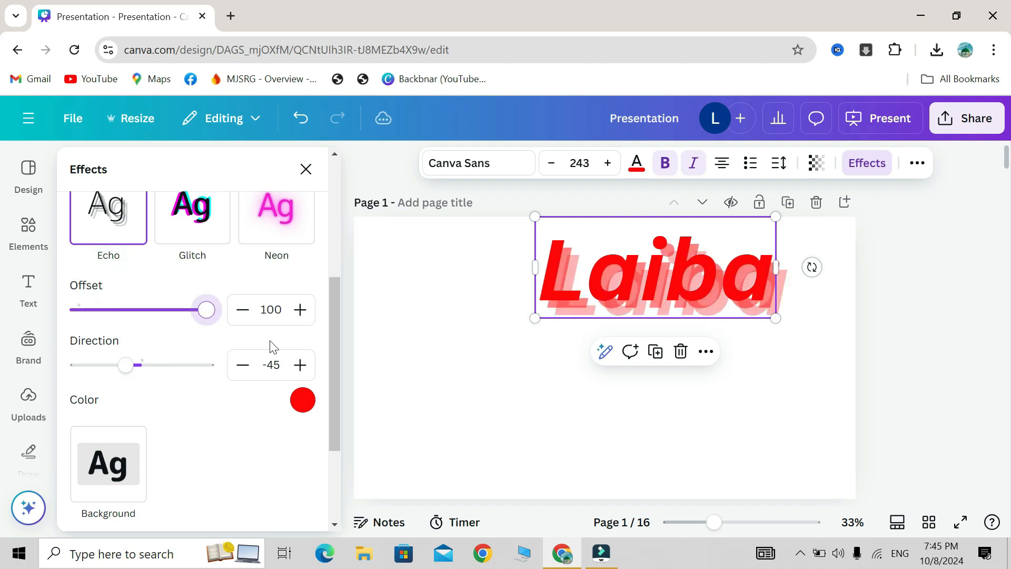
pyautogui.moveTo(125, 364); pyautogui.dragTo(74, 365)
pyautogui.moveTo(146, 346); pyautogui.dragTo(137, 374)
# - Color the heading's Echo effect black
pyautogui.click(301, 400)
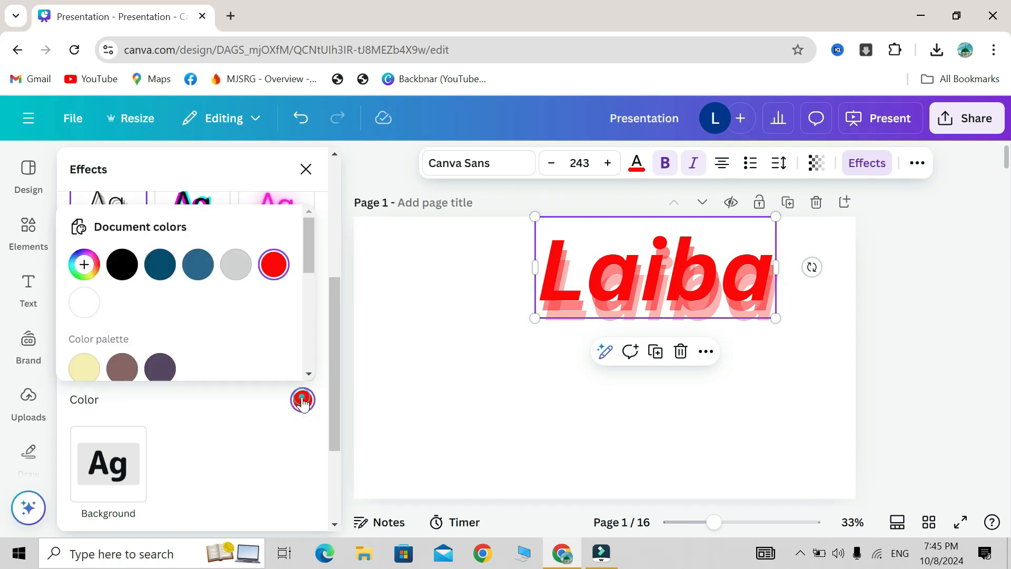
pyautogui.click(125, 274)
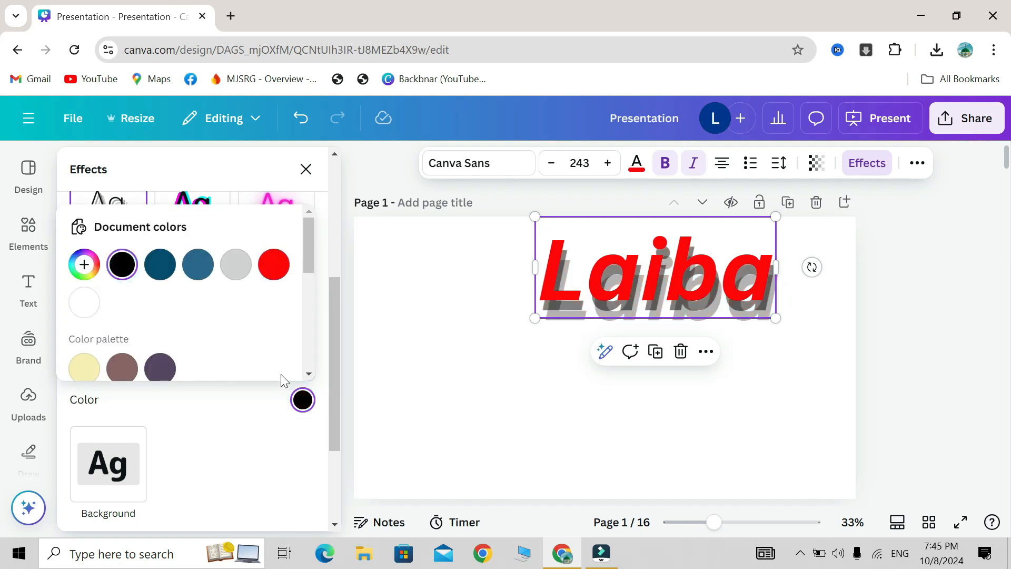
pyautogui.click(212, 429)
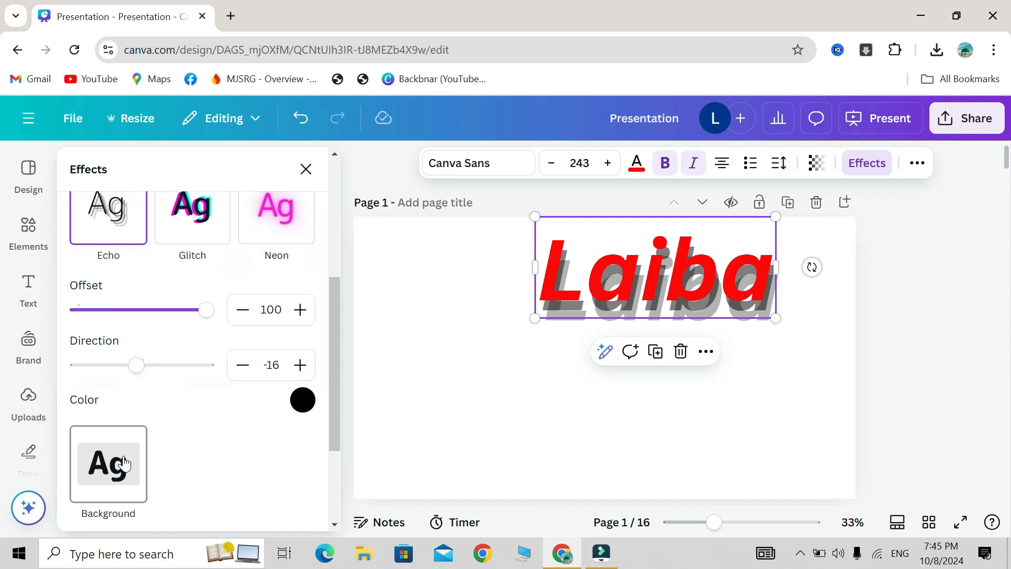
# - Try the Glitch effect on the heading, and replace it with Neon at intensity 100
pyautogui.scroll(-1, 124, 463)
pyautogui.scroll(2, 125, 464)
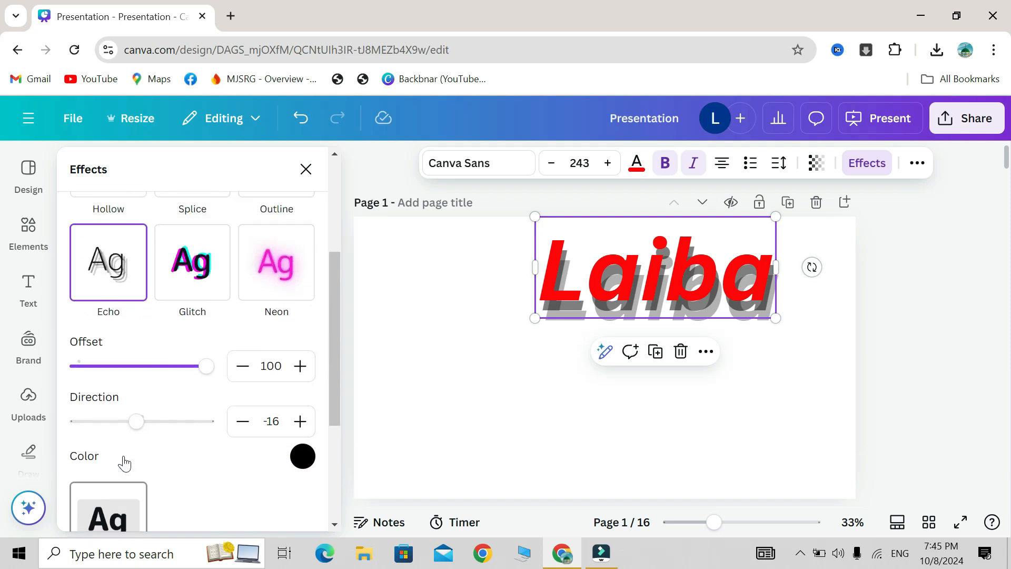
pyautogui.click(215, 287)
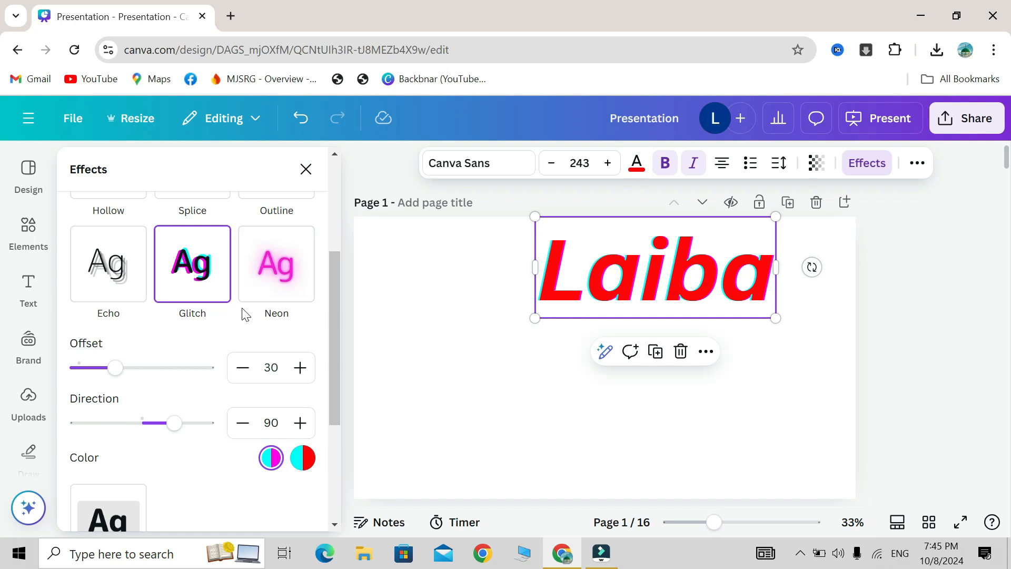
pyautogui.click(275, 269)
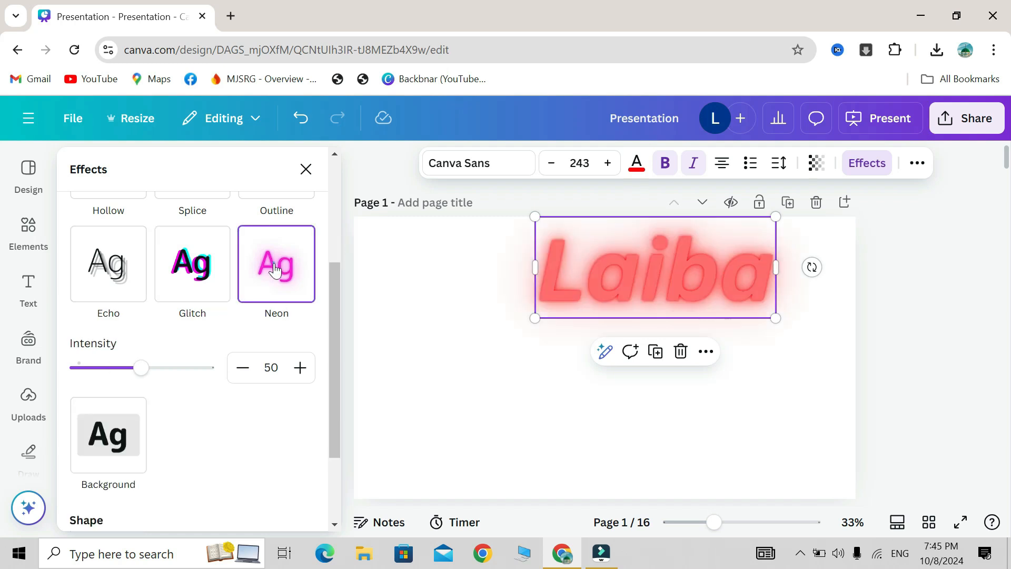
pyautogui.moveTo(140, 367); pyautogui.dragTo(232, 517)
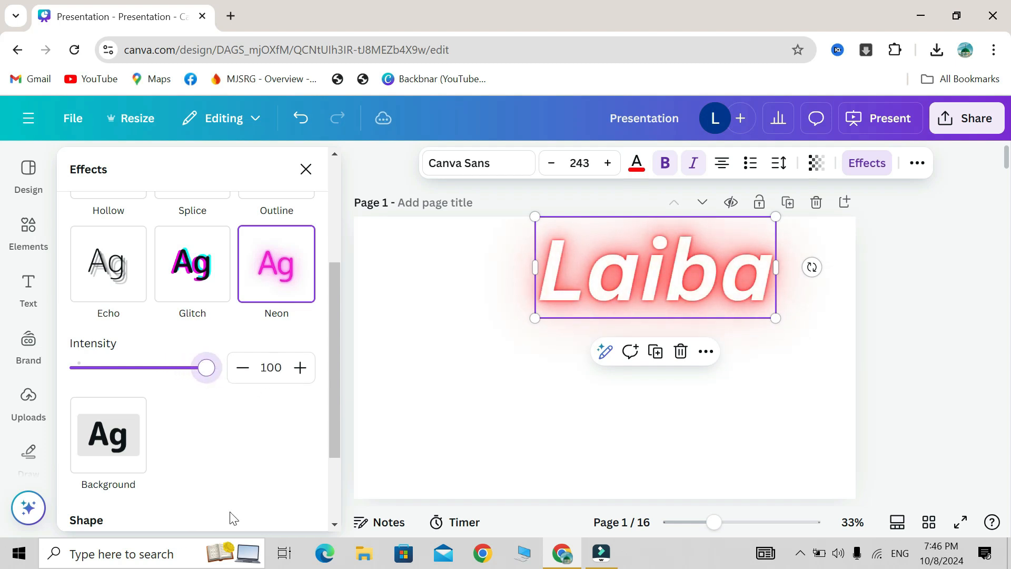
# - Apply the Background effect at roundness 68, spread 85 and transparency 100, and move the heading down toward the middle of page 1
pyautogui.click(104, 454)
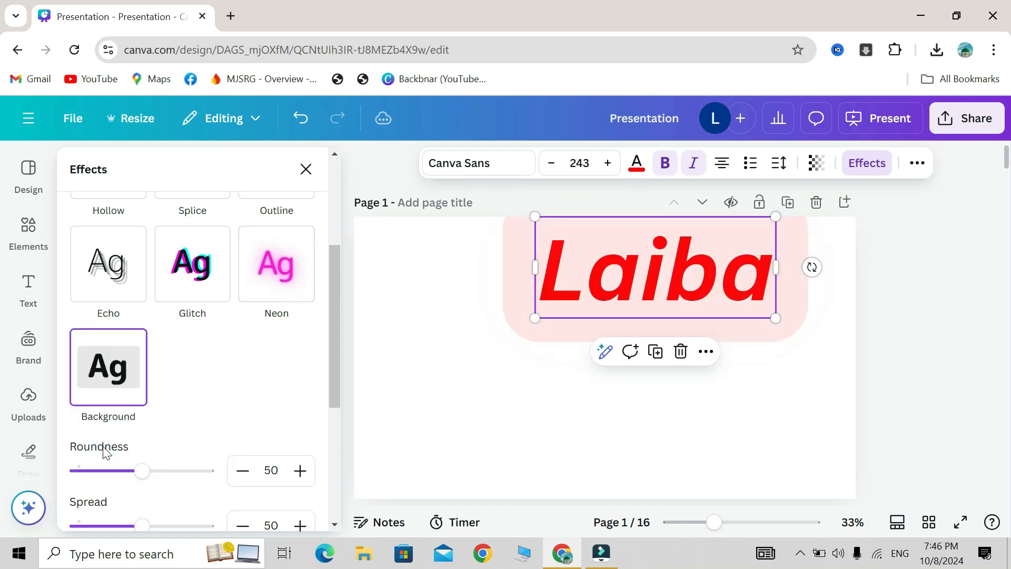
pyautogui.moveTo(626, 295); pyautogui.dragTo(580, 351)
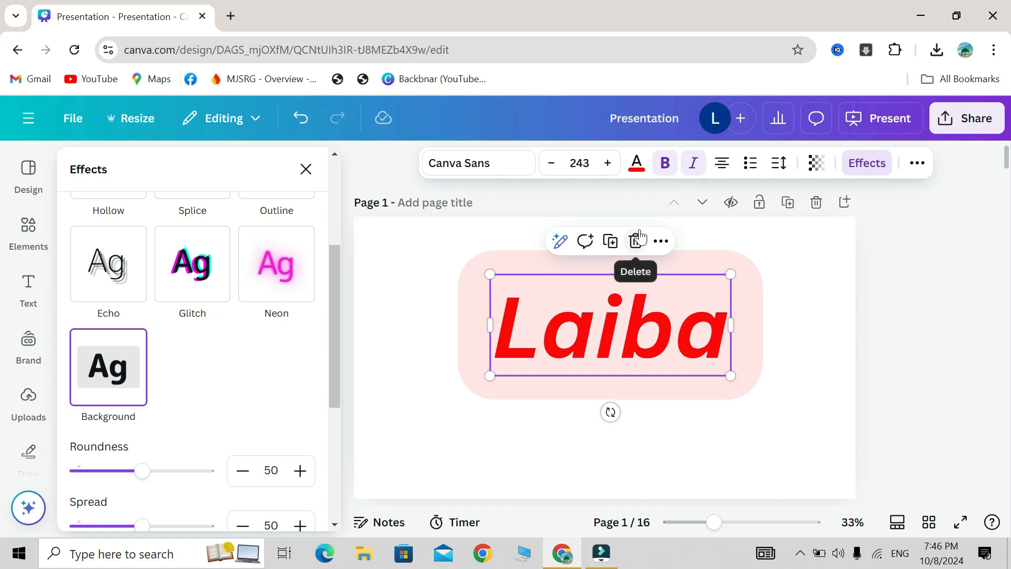
pyautogui.scroll(-2, 209, 337)
pyautogui.moveTo(141, 358); pyautogui.dragTo(334, 495)
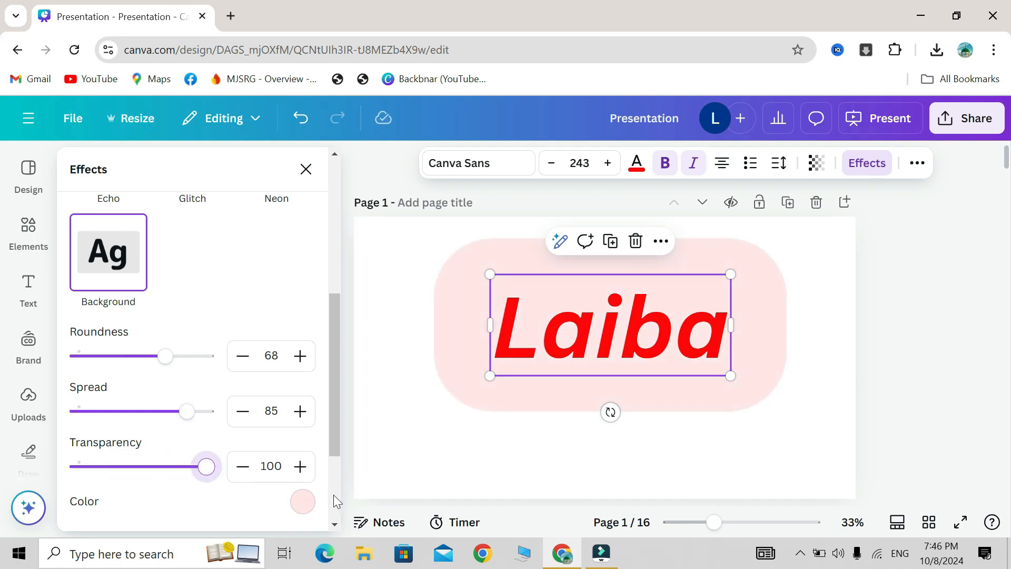
# - Try black, pale yellow, gray and blue as the heading's background color, and settle on the palette's mauve brown
pyautogui.click(299, 503)
pyautogui.click(128, 369)
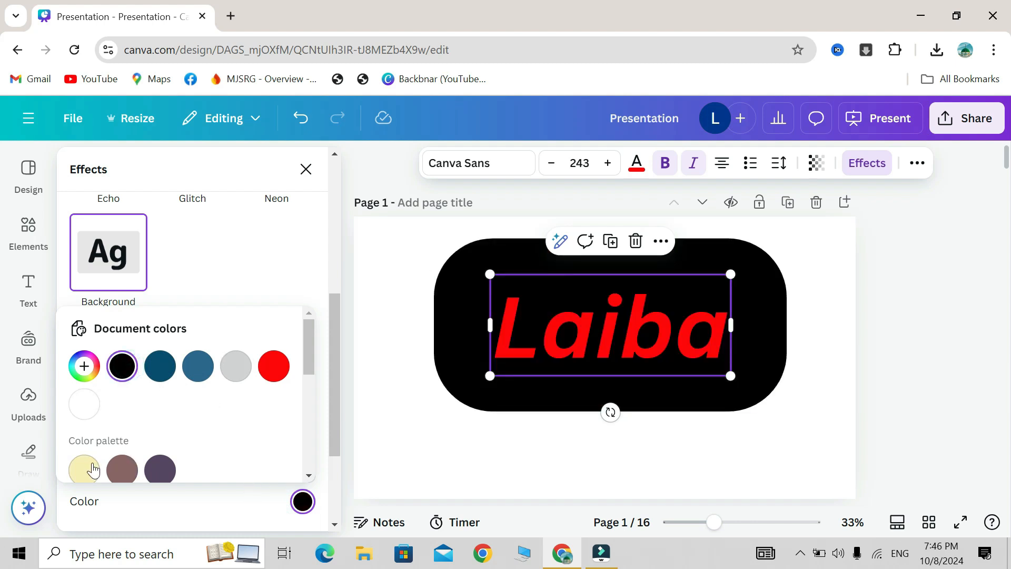
pyautogui.click(94, 469)
pyautogui.click(225, 370)
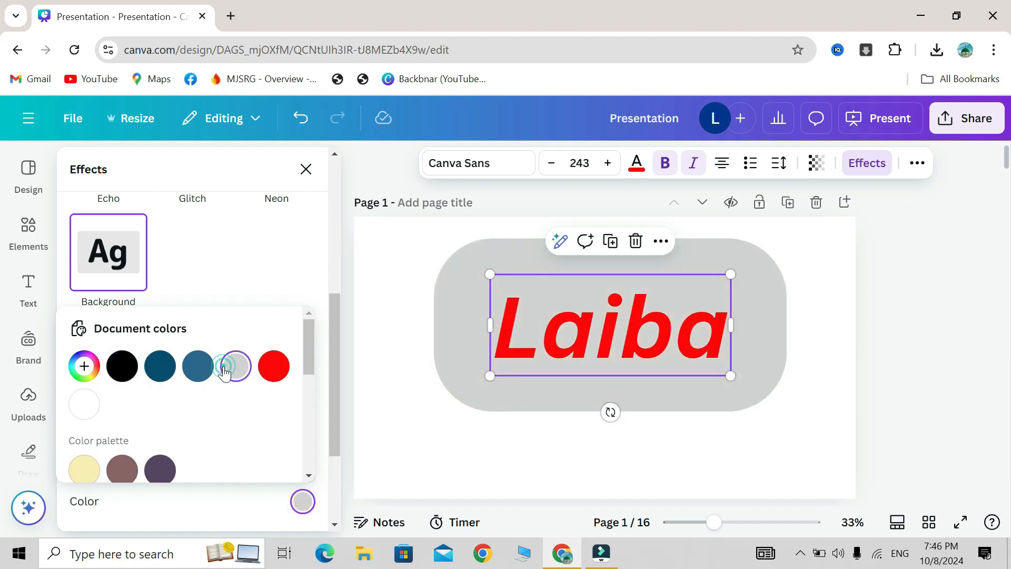
pyautogui.click(198, 366)
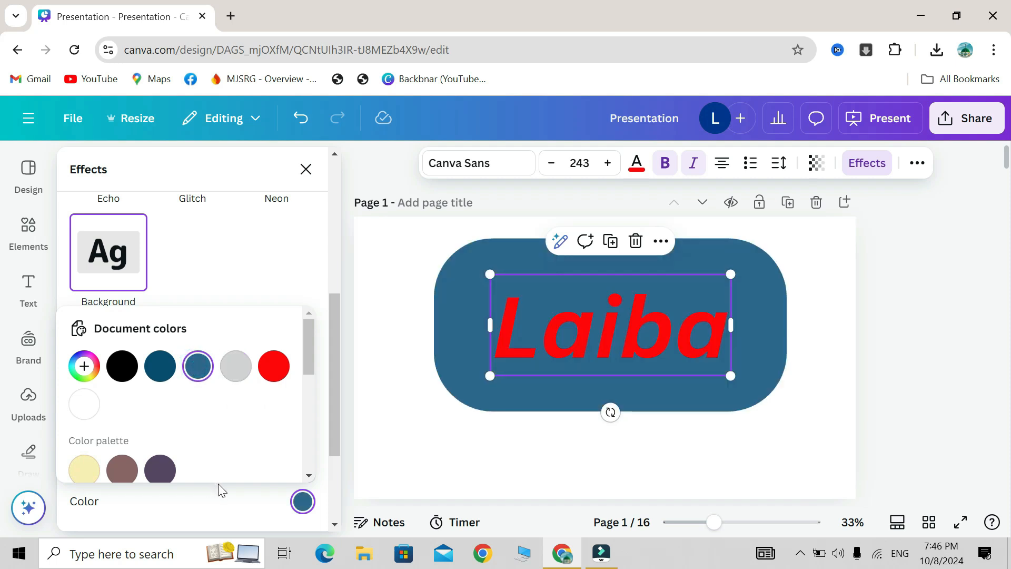
pyautogui.click(123, 474)
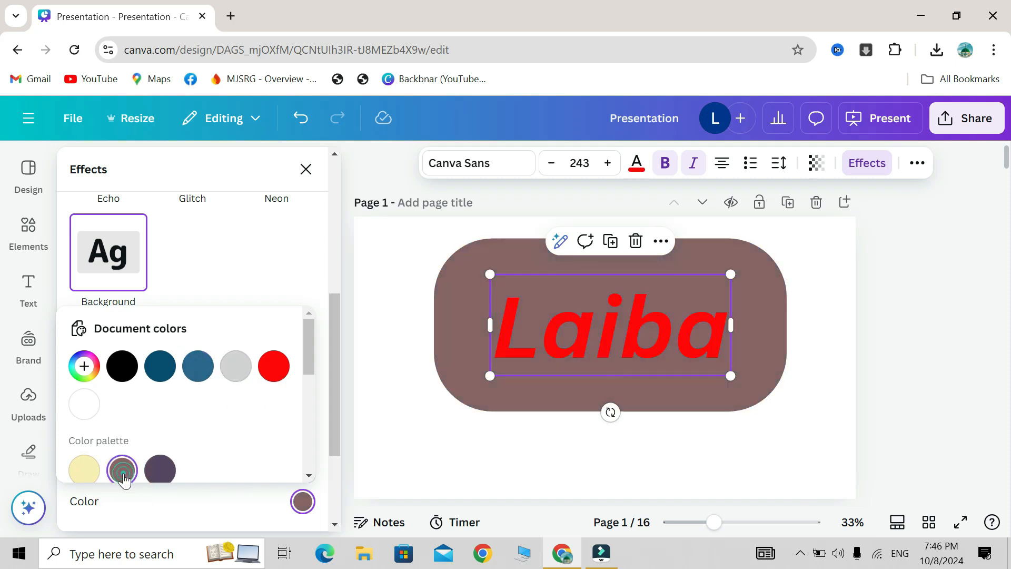
pyautogui.click(170, 517)
# - Set the heading background's spread to 22 and roundness to 0, keeping its transparency at 100
pyautogui.moveTo(206, 466); pyautogui.dragTo(249, 453)
pyautogui.moveTo(191, 416); pyautogui.dragTo(104, 423)
pyautogui.moveTo(171, 370); pyautogui.dragTo(36, 390)
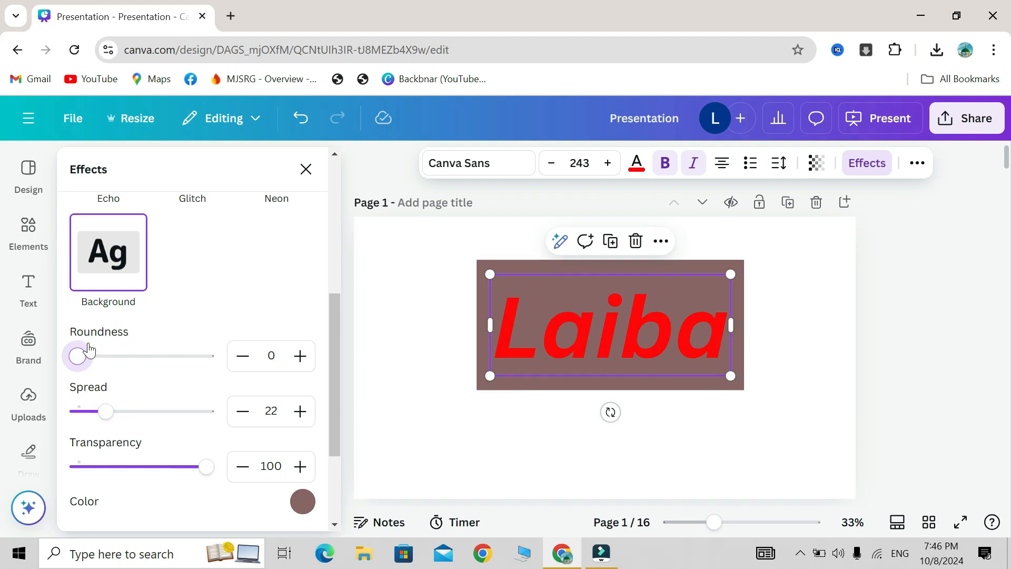
pyautogui.scroll(-3, 230, 505)
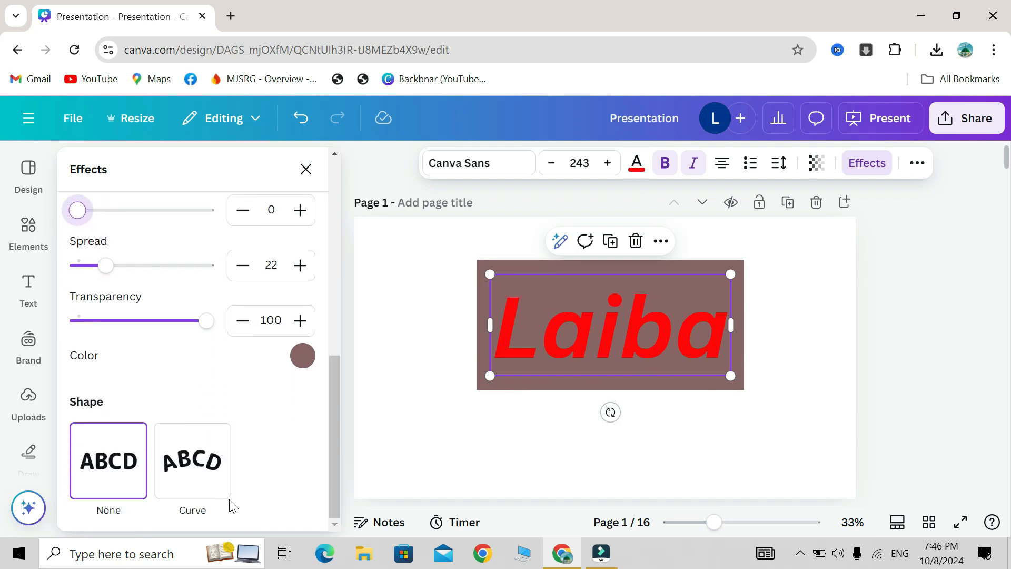
# - Remove the Background effect from the page 1 heading
pyautogui.scroll(6, 228, 506)
pyautogui.scroll(3, 187, 280)
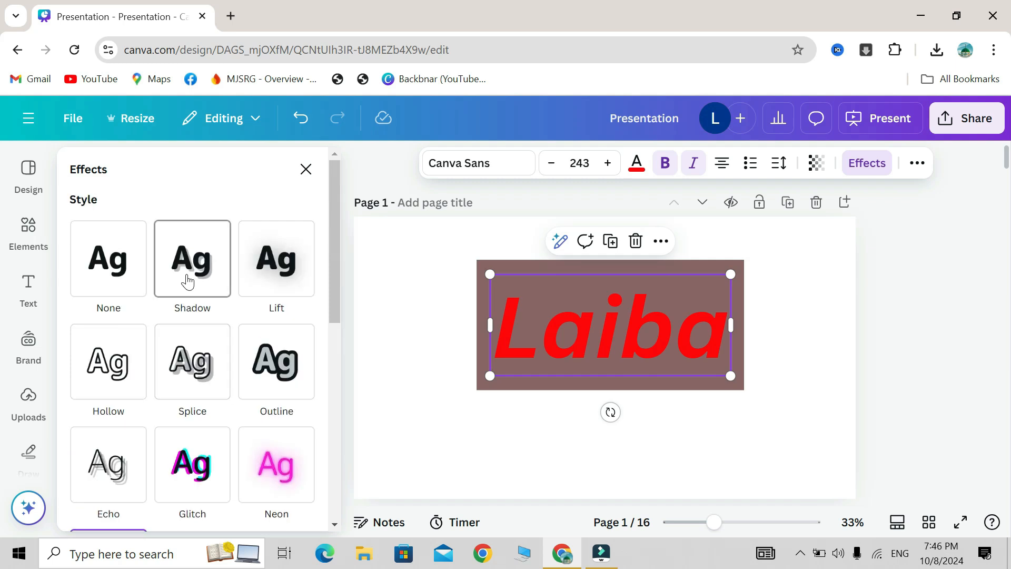
pyautogui.click(99, 269)
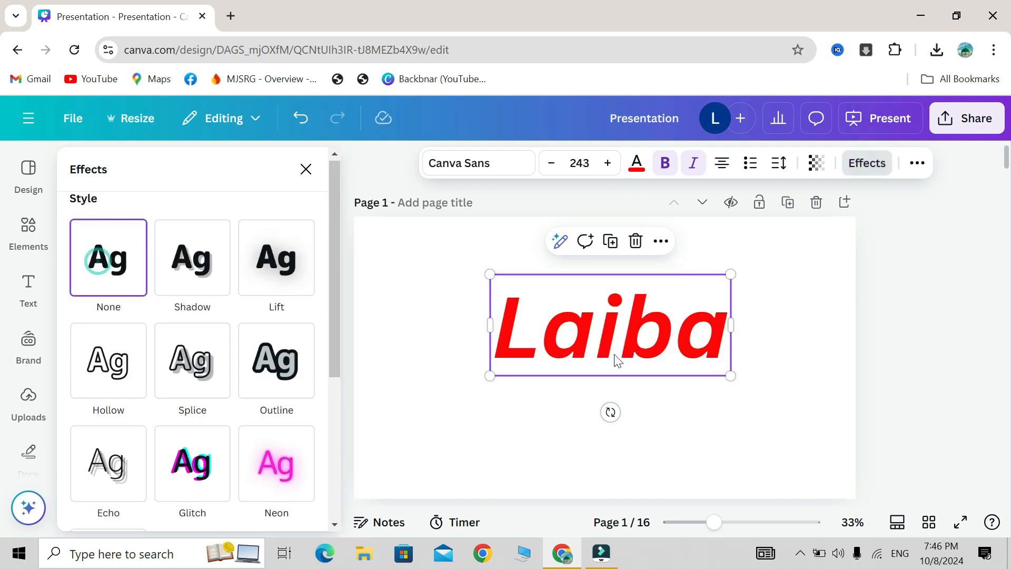
# - Apply the Curve shape to the heading, try a curve of 57, and set it back to 100
pyautogui.scroll(-5, 258, 406)
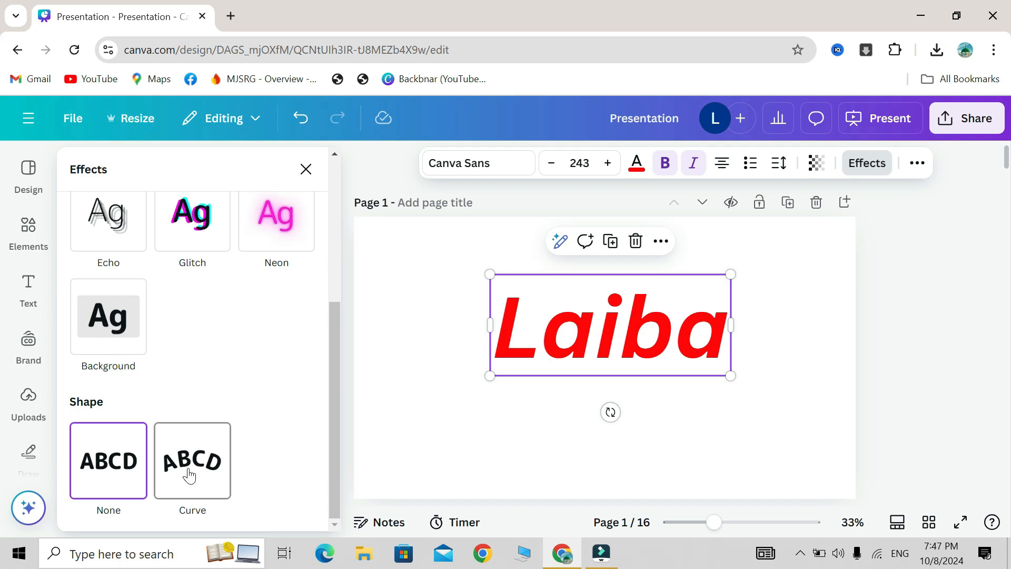
pyautogui.click(193, 487)
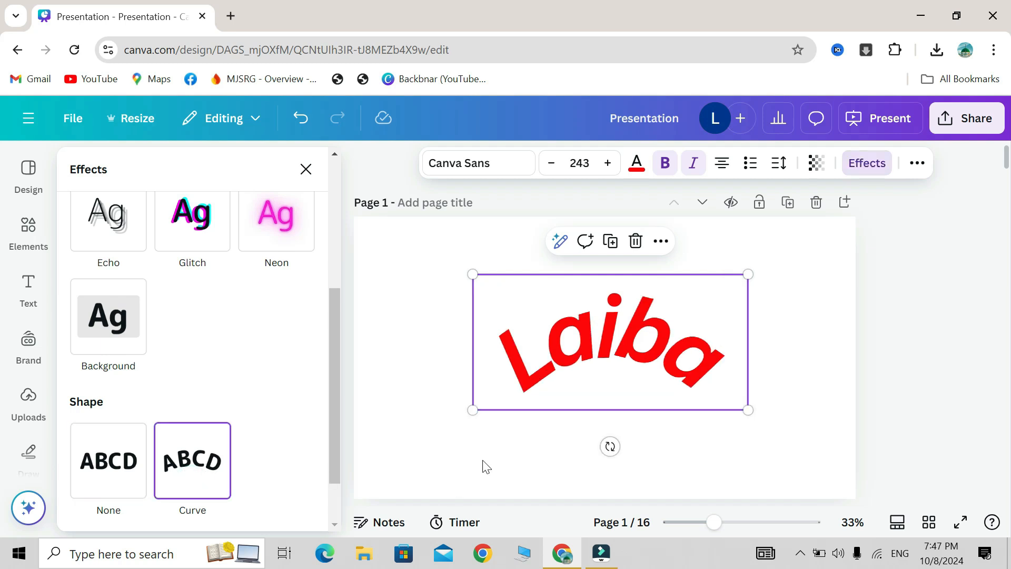
pyautogui.scroll(-2, 248, 495)
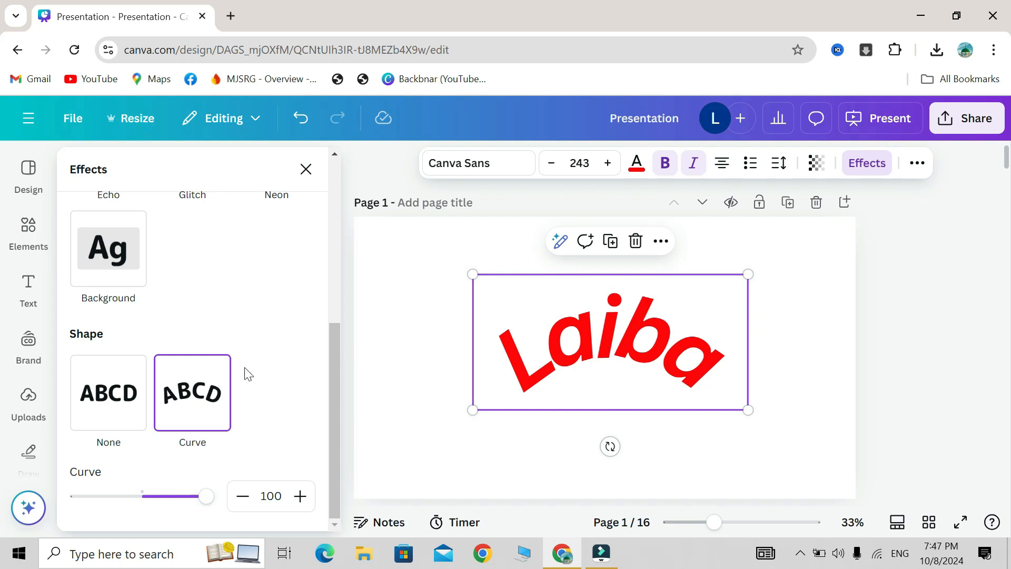
pyautogui.moveTo(207, 497); pyautogui.dragTo(179, 496)
pyautogui.scroll(-3, 524, 399)
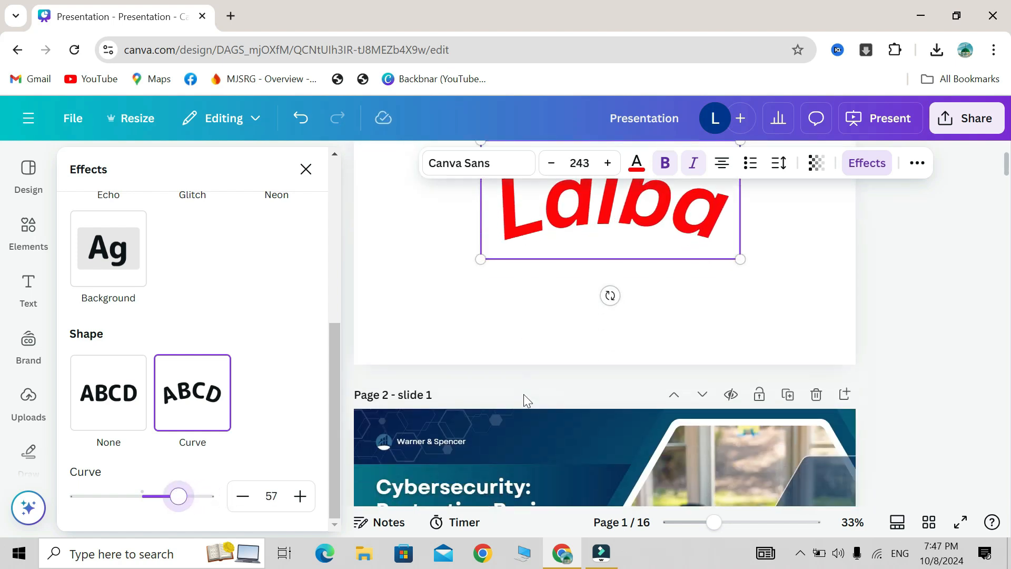
pyautogui.scroll(3, 487, 338)
pyautogui.moveTo(179, 497); pyautogui.dragTo(316, 484)
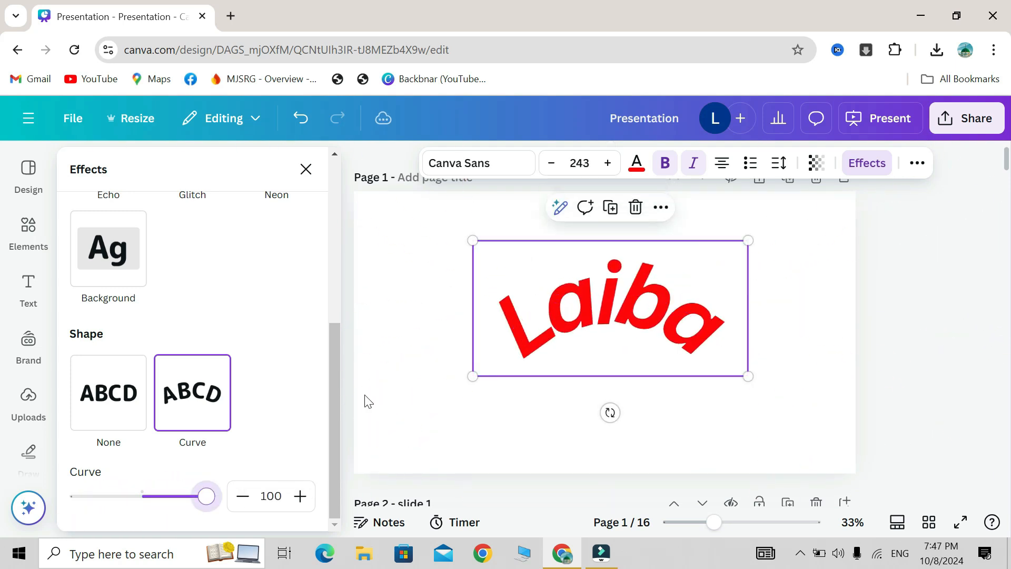
# - Look through the text effect styles and reset the heading's shape to None
pyautogui.moveTo(333, 393); pyautogui.dragTo(332, 204)
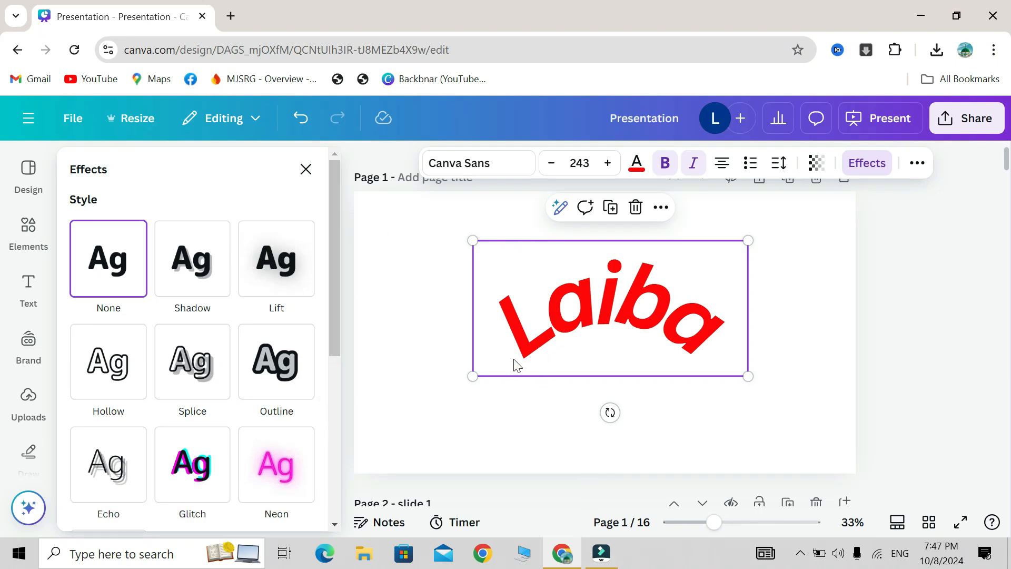
pyautogui.moveTo(609, 560)
pyautogui.moveTo(333, 320); pyautogui.dragTo(333, 488)
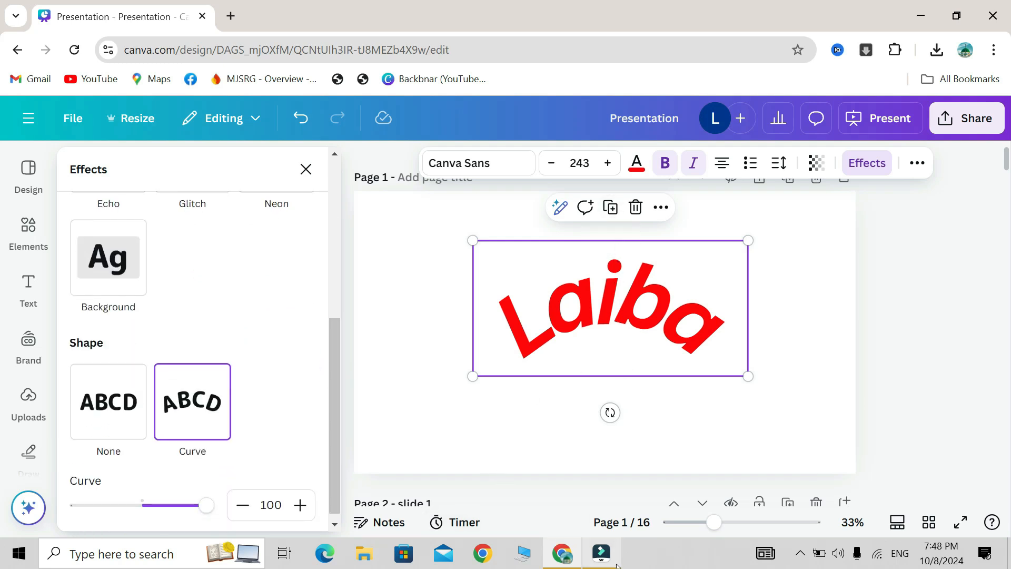
pyautogui.moveTo(601, 553)
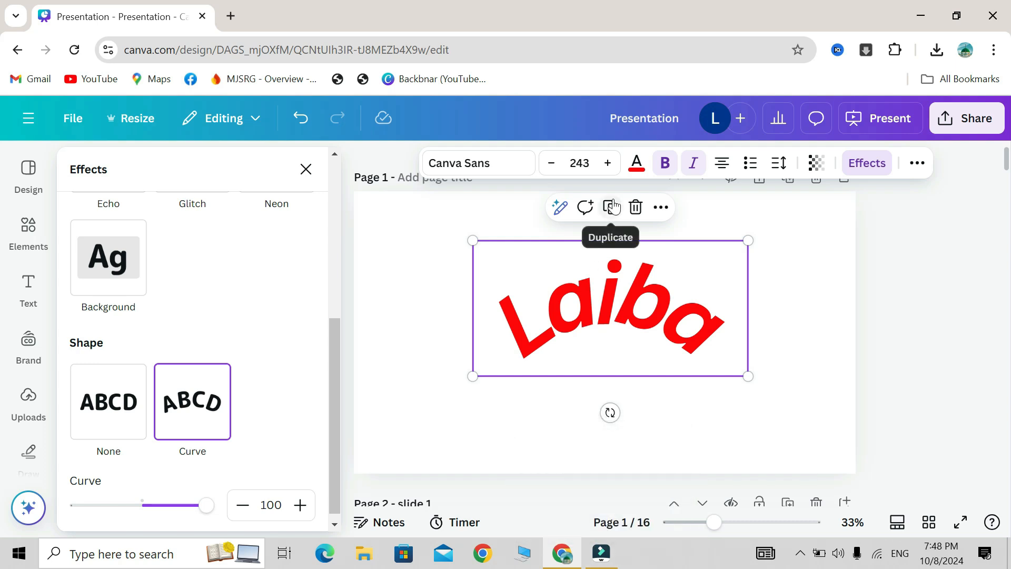
pyautogui.moveTo(334, 359); pyautogui.dragTo(104, 237)
pyautogui.scroll(-10, 177, 356)
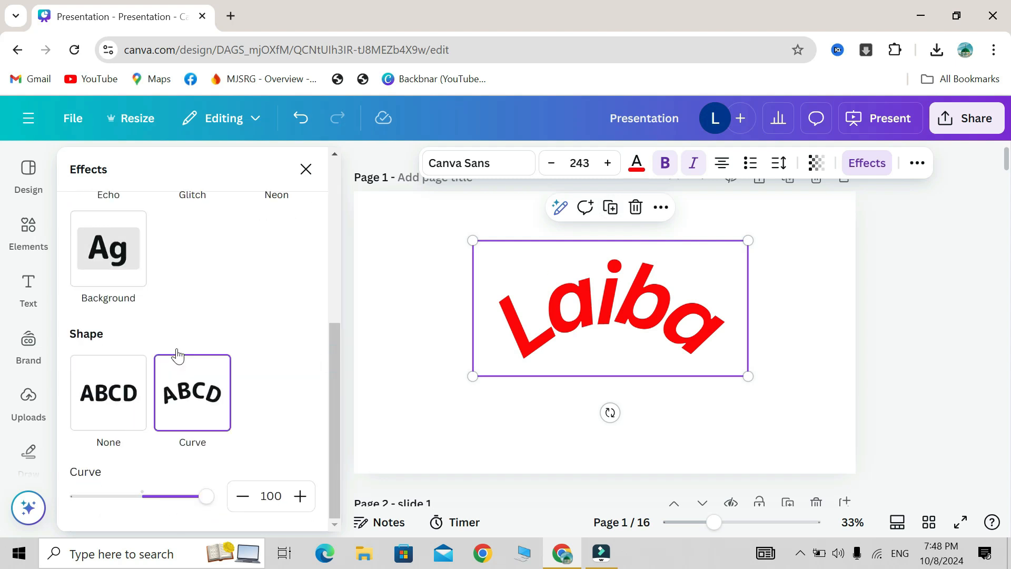
pyautogui.click(106, 419)
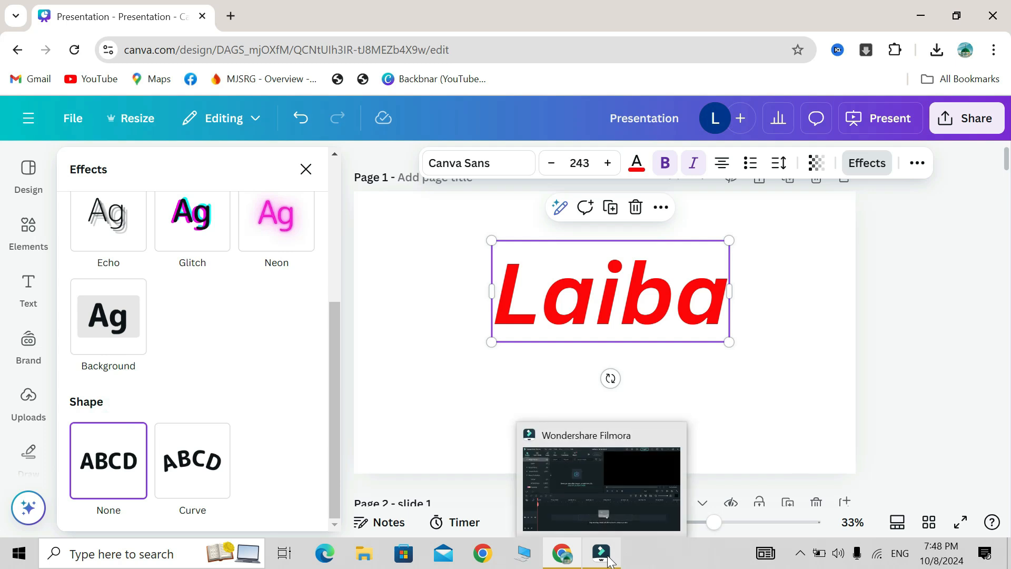
pyautogui.click(610, 559)
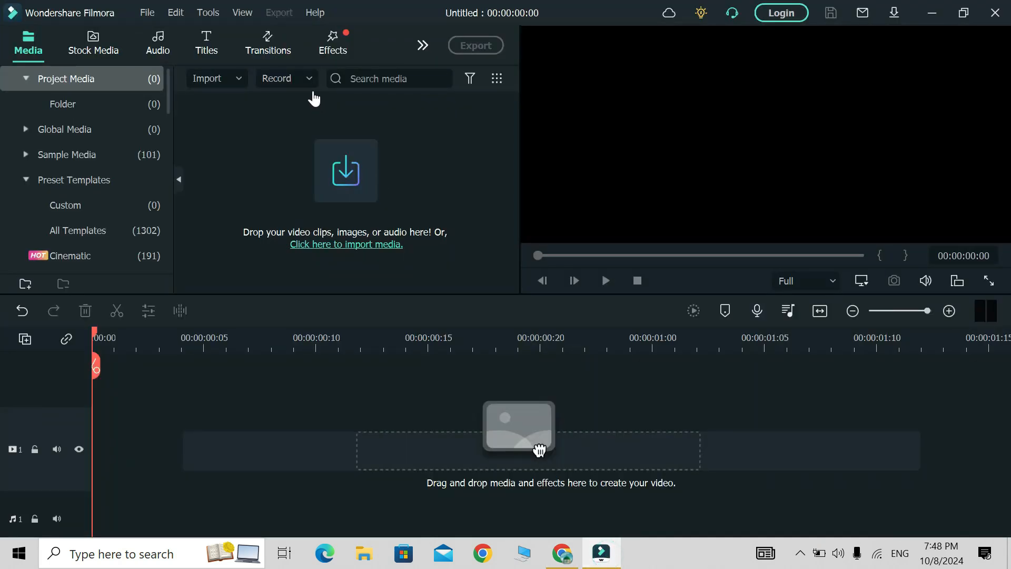
pyautogui.click(615, 564)
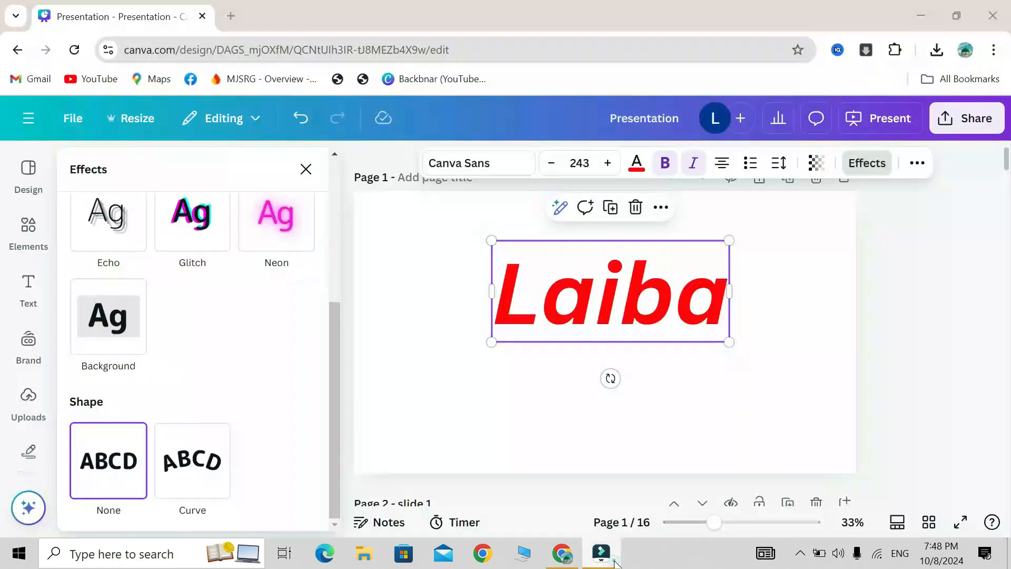
# - Shift the heading down slightly, duplicate it, and color the original black
pyautogui.moveTo(649, 303); pyautogui.dragTo(651, 332)
pyautogui.scroll(5, 153, 260)
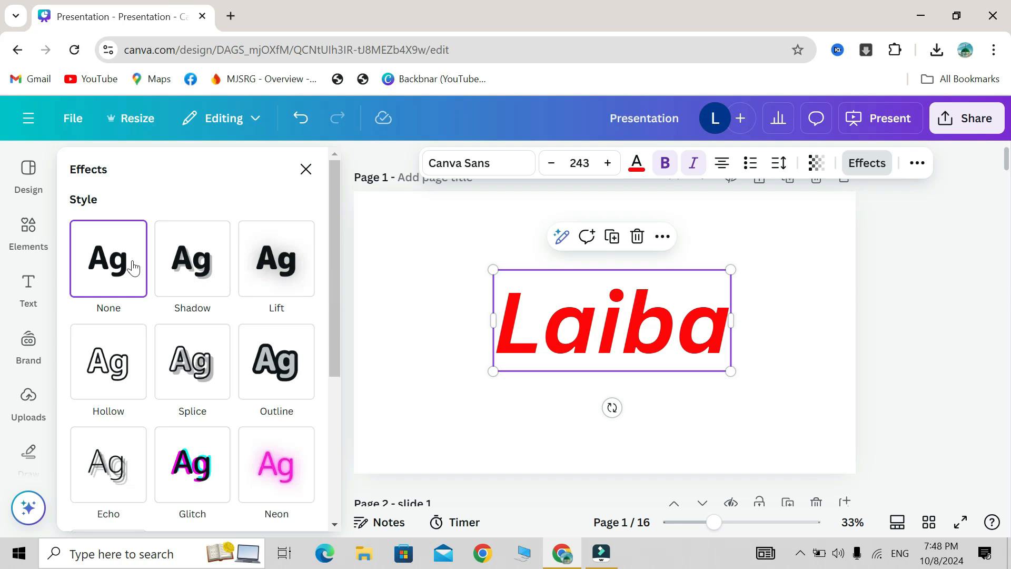
pyautogui.click(612, 237)
pyautogui.click(509, 311)
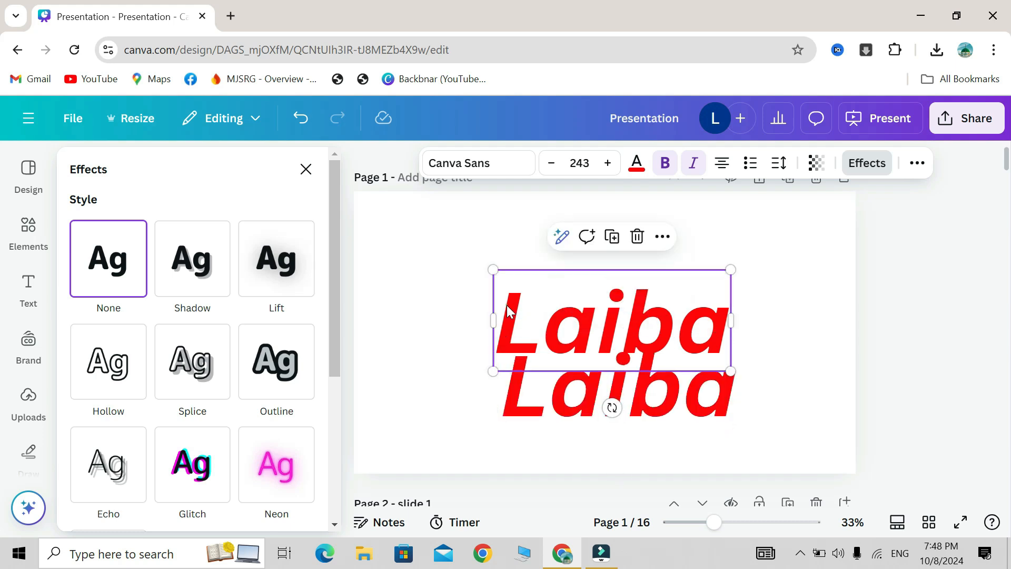
pyautogui.click(636, 163)
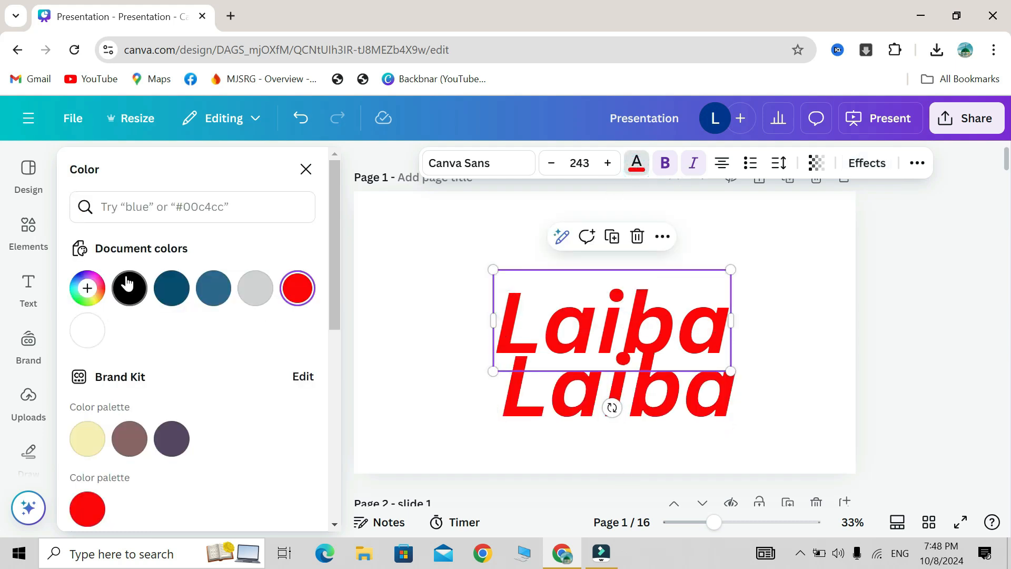
pyautogui.click(128, 287)
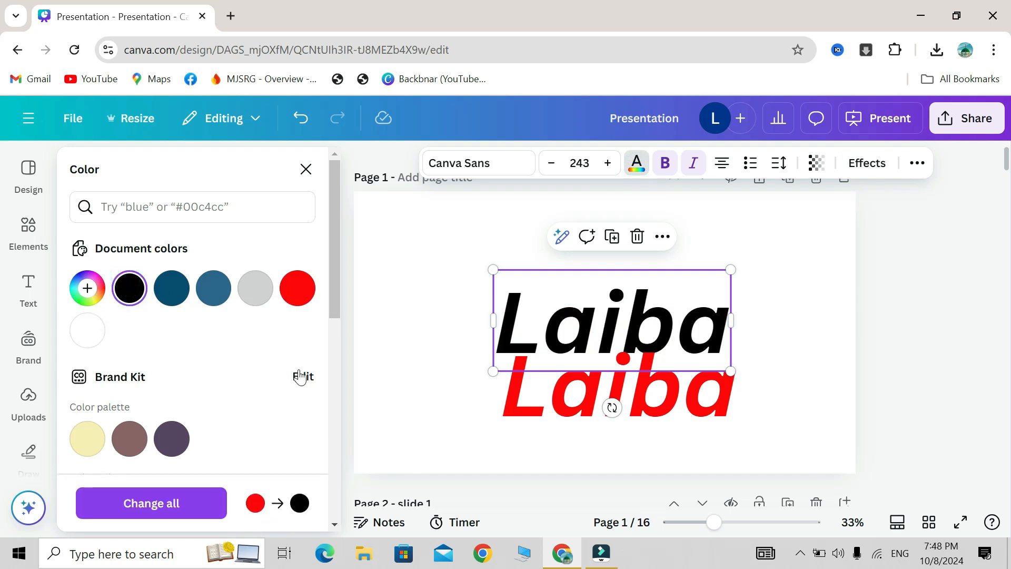
# - Apply the Outline effect to the black heading with a black outline at thickness 200
pyautogui.click(867, 163)
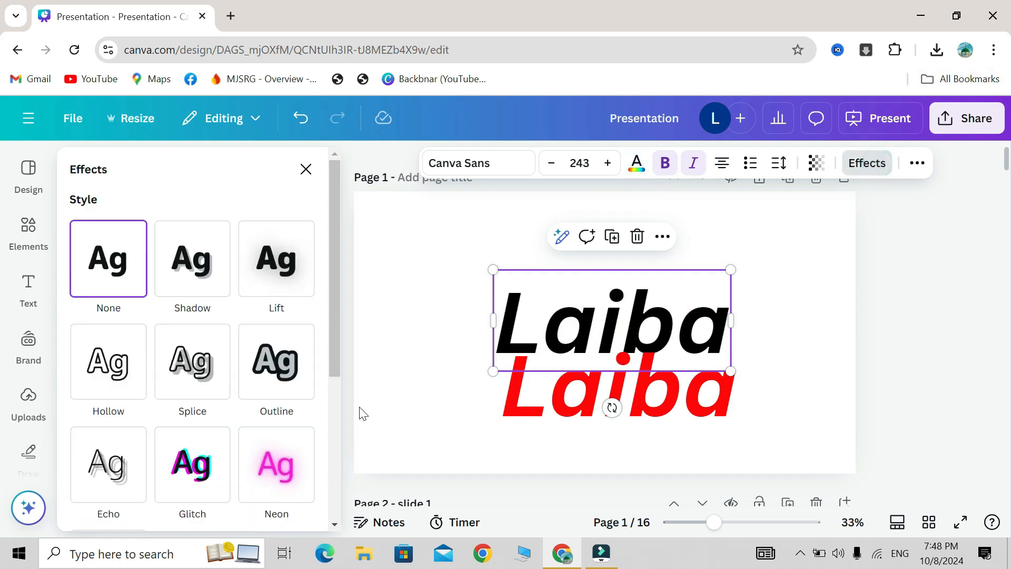
pyautogui.click(266, 390)
pyautogui.scroll(-3, 324, 348)
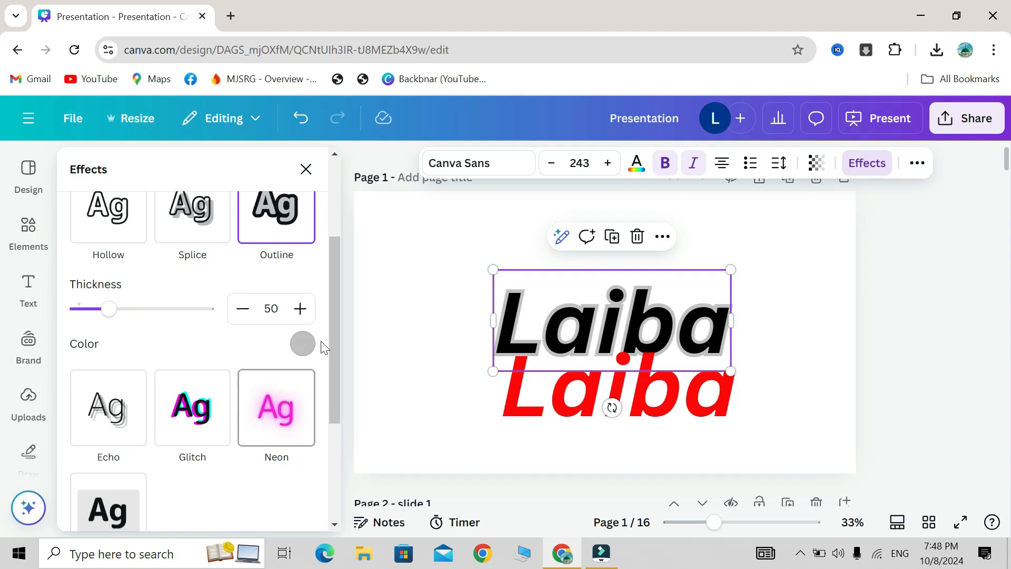
pyautogui.click(303, 345)
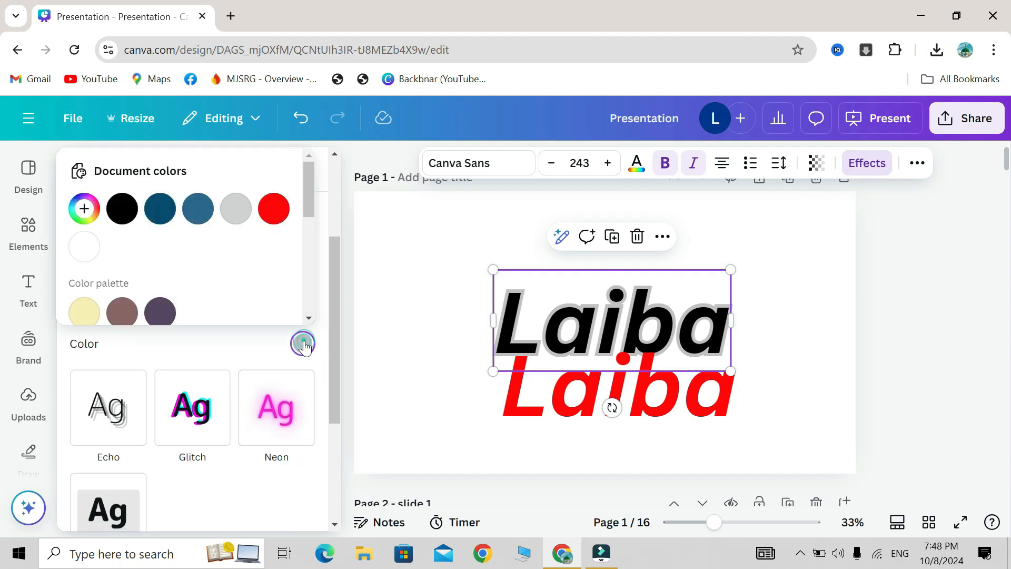
pyautogui.click(121, 209)
pyautogui.click(181, 354)
pyautogui.moveTo(113, 310); pyautogui.dragTo(261, 341)
# - Place the red heading over the outlined black one and reduce the black heading's outline thickness to 1
pyautogui.click(574, 368)
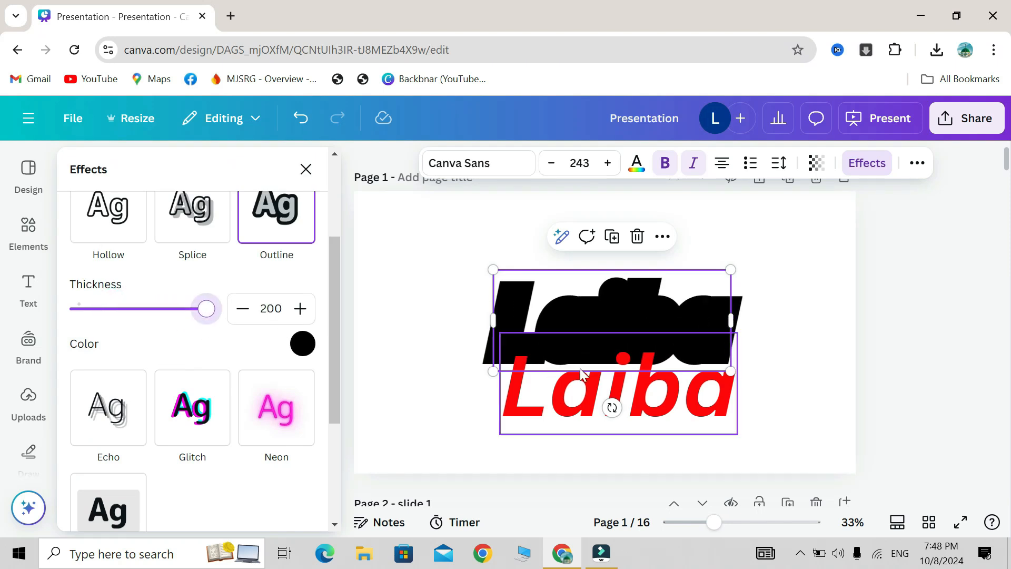
pyautogui.moveTo(580, 368); pyautogui.dragTo(568, 286)
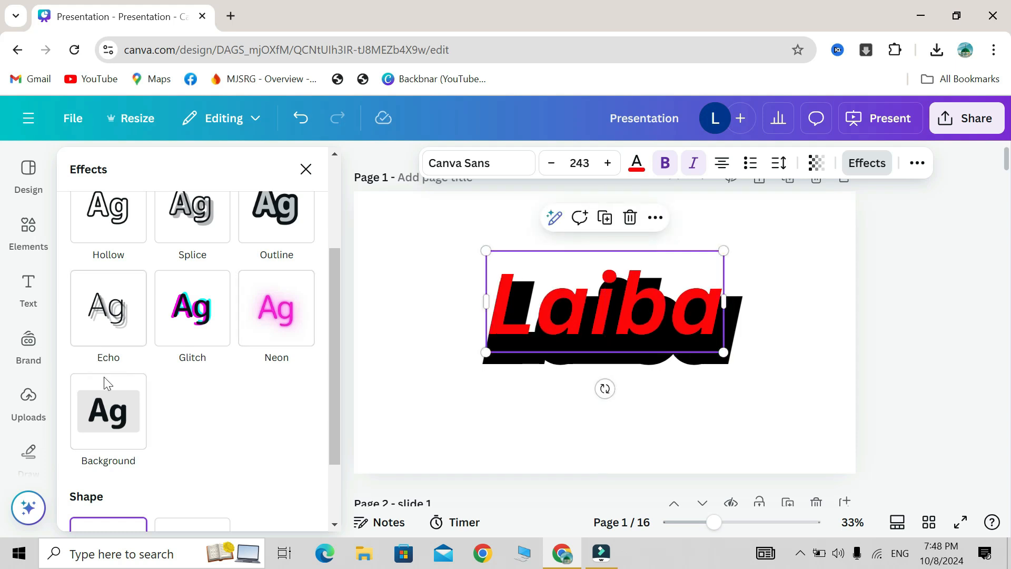
pyautogui.scroll(-3, 140, 452)
pyautogui.scroll(5, 140, 452)
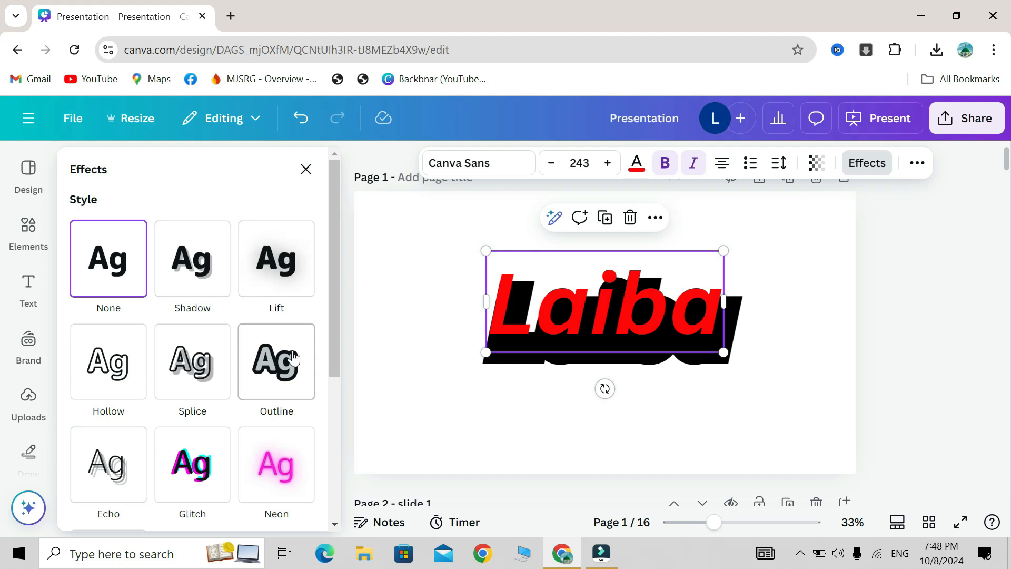
pyautogui.click(276, 361)
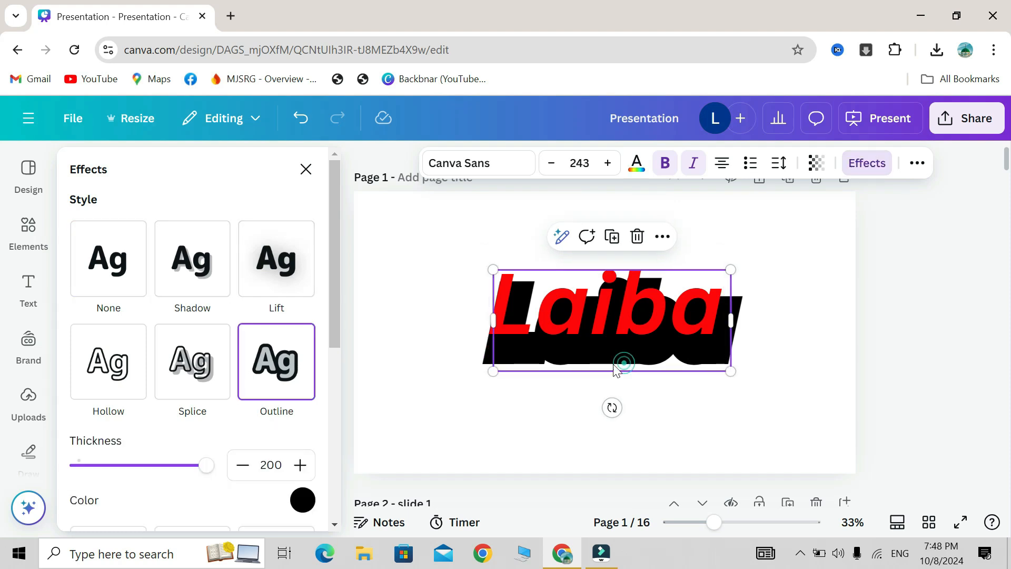
pyautogui.moveTo(205, 469); pyautogui.dragTo(77, 468)
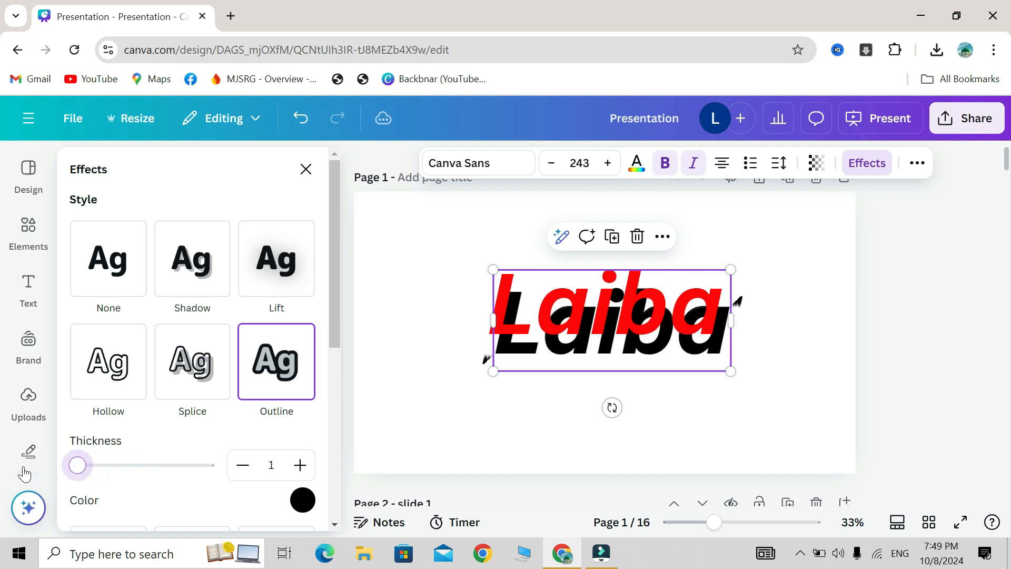
# - Move the black heading up directly behind the red one as an offset shadow, and check both by selecting them together
pyautogui.moveTo(625, 306); pyautogui.dragTo(621, 296)
pyautogui.moveTo(743, 391); pyautogui.dragTo(474, 324)
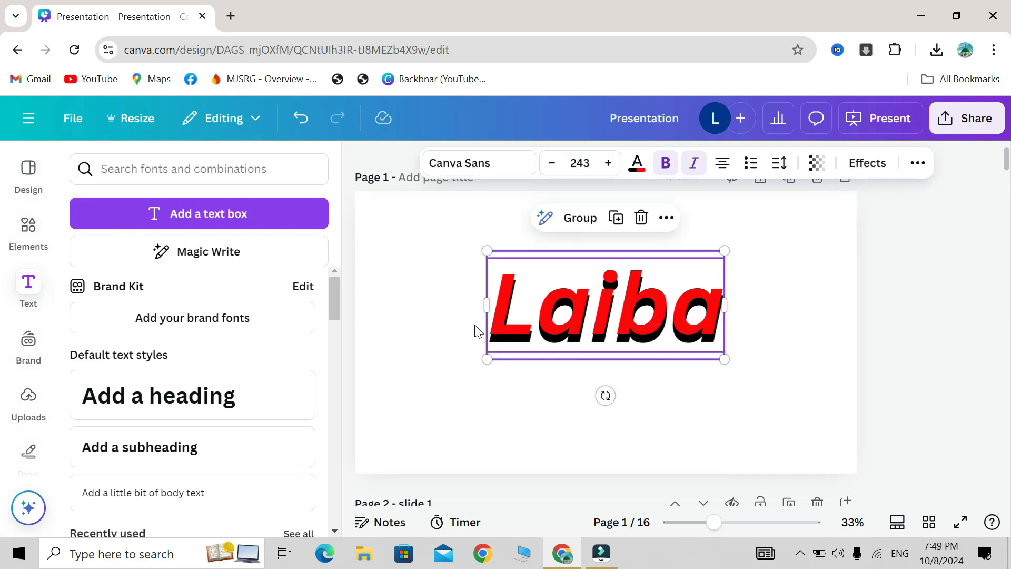
pyautogui.click(456, 396)
# - Pull the red heading down and away, and give the black heading the Lift effect at intensity 100
pyautogui.moveTo(521, 353); pyautogui.dragTo(559, 417)
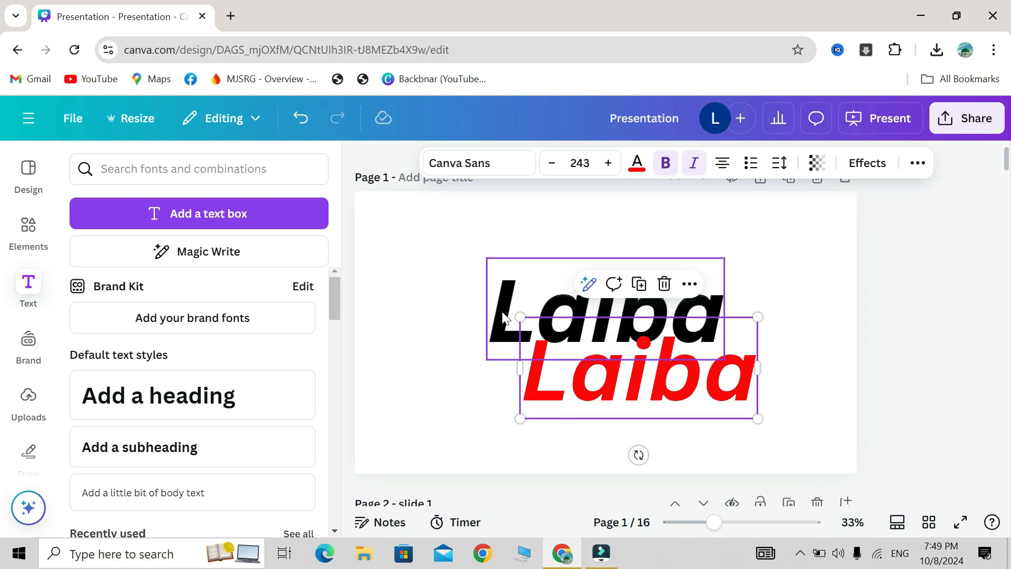
pyautogui.click(502, 323)
pyautogui.click(861, 163)
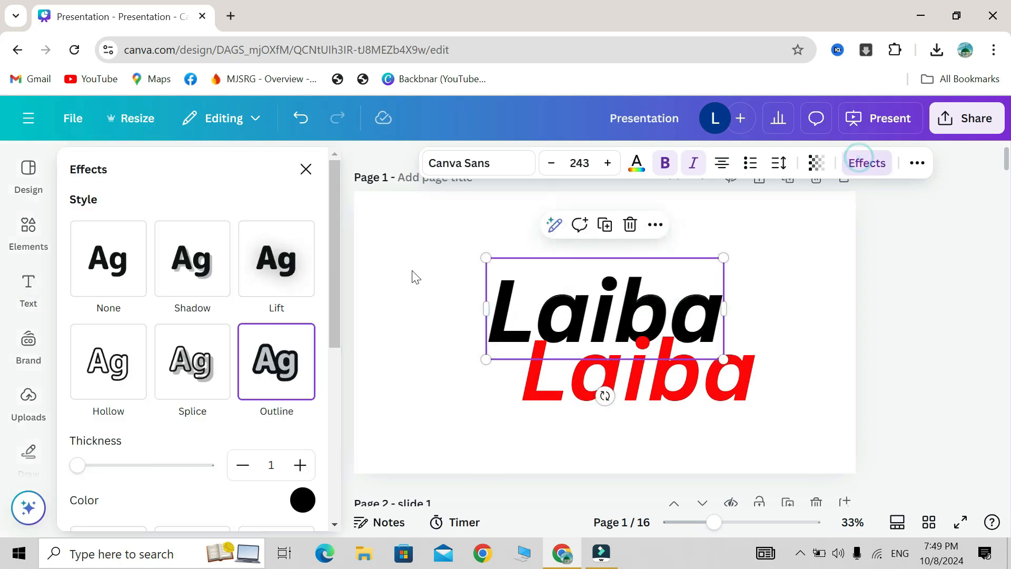
pyautogui.scroll(-1, 252, 390)
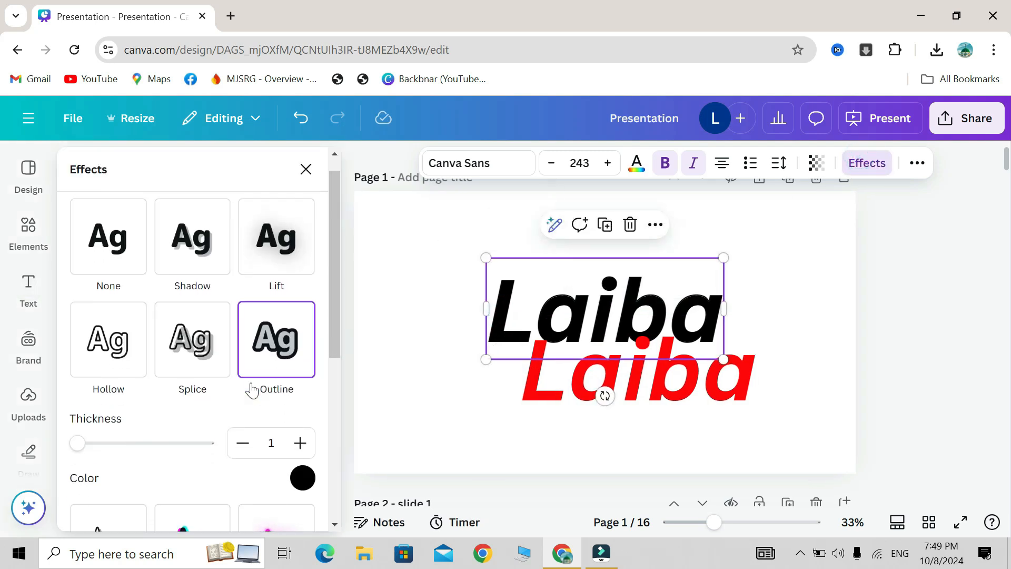
pyautogui.click(271, 248)
pyautogui.moveTo(138, 338); pyautogui.dragTo(221, 356)
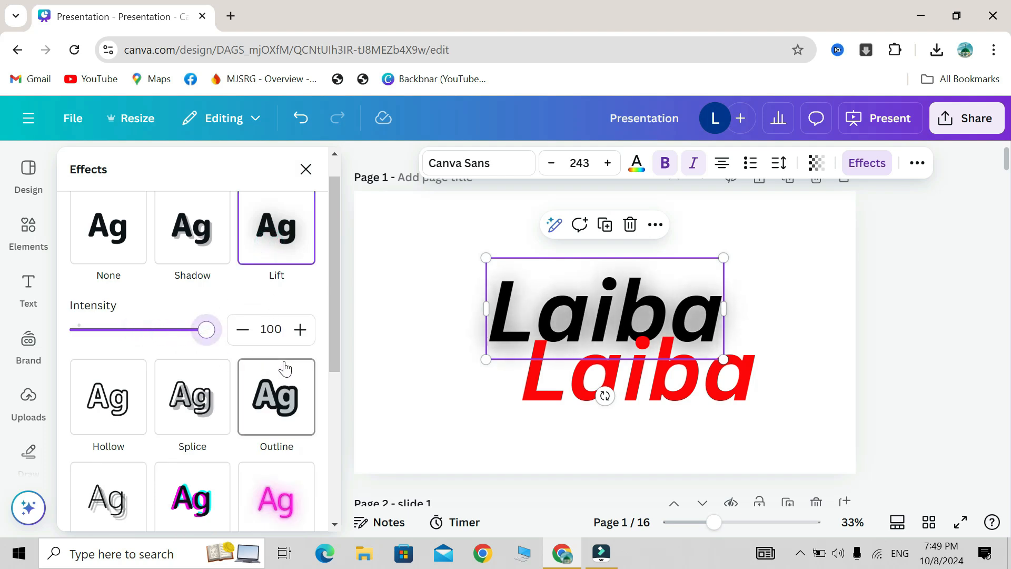
# - Recolor the lifted black heading dark teal from the document colors and place the red heading over it
pyautogui.click(637, 163)
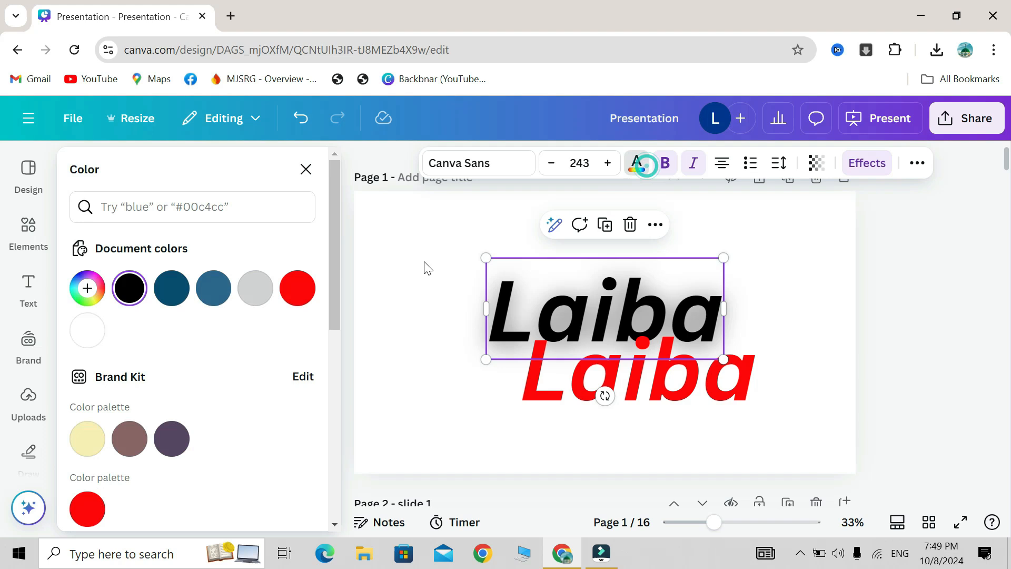
pyautogui.click(170, 287)
pyautogui.moveTo(740, 407); pyautogui.dragTo(702, 351)
pyautogui.moveTo(753, 399); pyautogui.dragTo(457, 324)
pyautogui.click(776, 439)
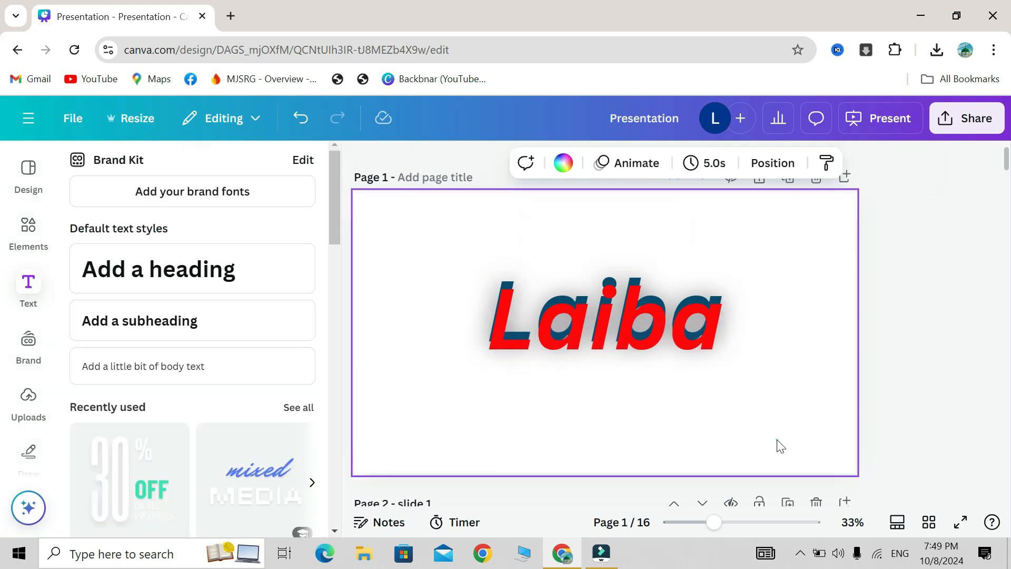
# - Separate the two headings, delete the dark teal one, and move the red heading back to the middle of page 1
pyautogui.moveTo(700, 415); pyautogui.dragTo(640, 352)
pyautogui.click(553, 332)
pyautogui.moveTo(553, 333); pyautogui.dragTo(455, 222)
pyautogui.click(504, 296)
pyautogui.click(631, 224)
pyautogui.moveTo(467, 274); pyautogui.dragTo(514, 329)
# - Open the featured Text Maker app for 3D text effects from the app collection
pyautogui.scroll(-3, 27, 435)
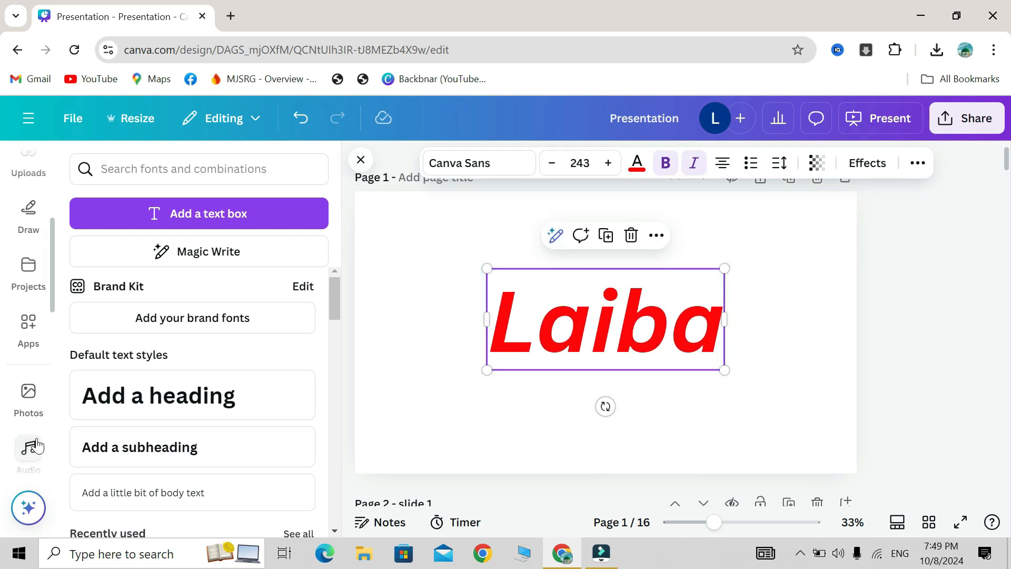
pyautogui.click(30, 316)
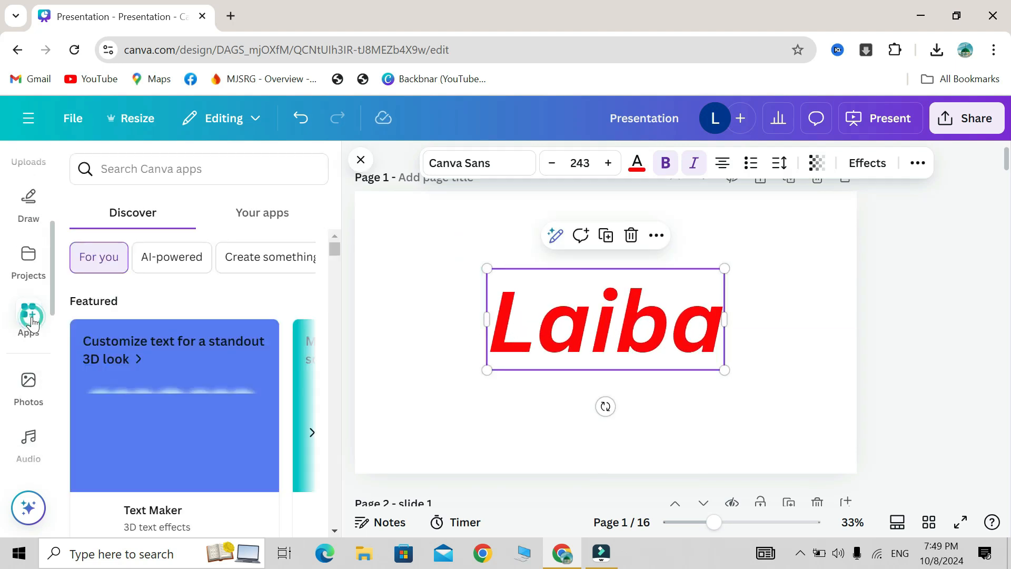
pyautogui.scroll(-1, 225, 405)
pyautogui.scroll(-3, 223, 397)
pyautogui.scroll(4, 224, 397)
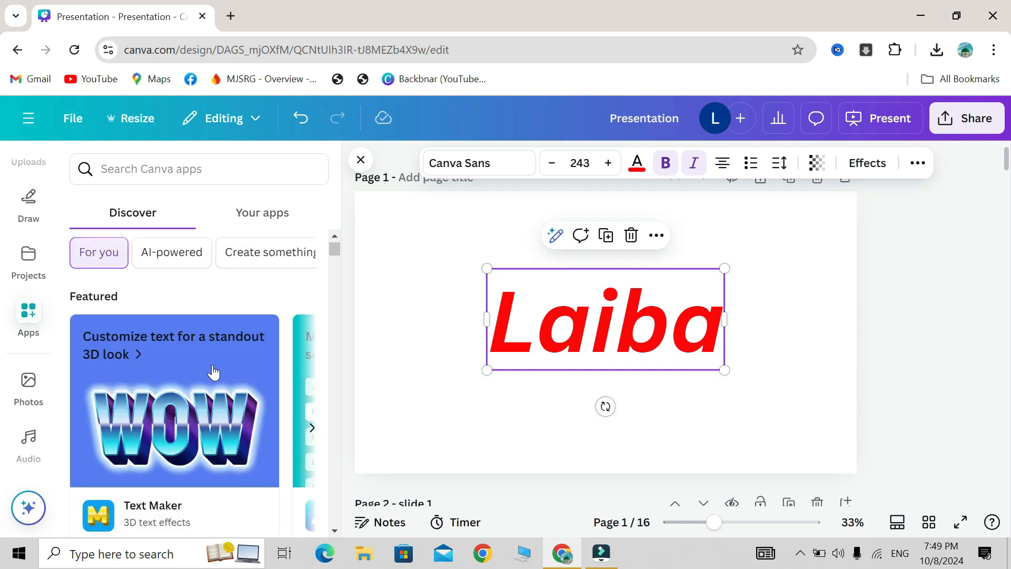
pyautogui.click(233, 395)
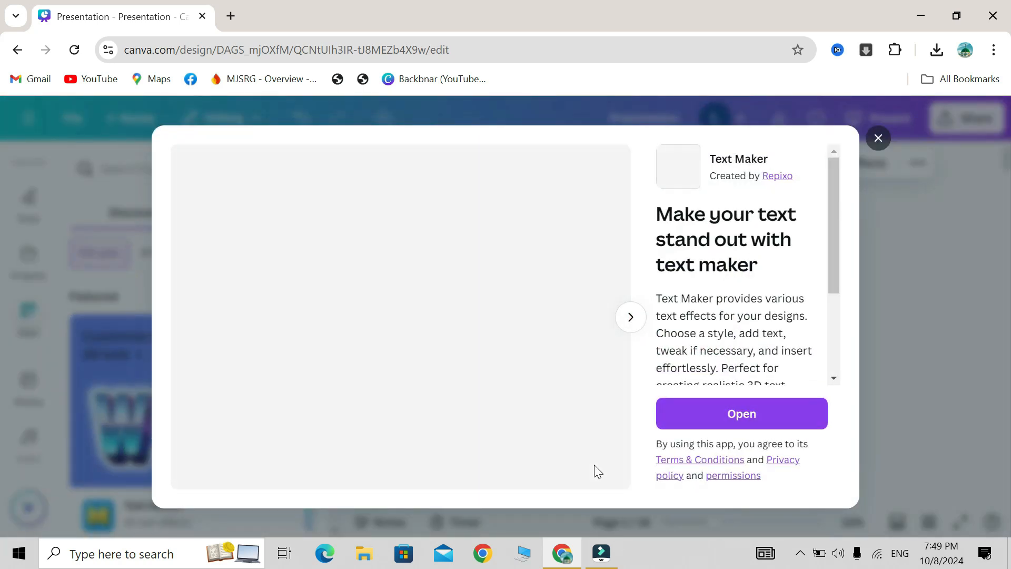
pyautogui.click(723, 420)
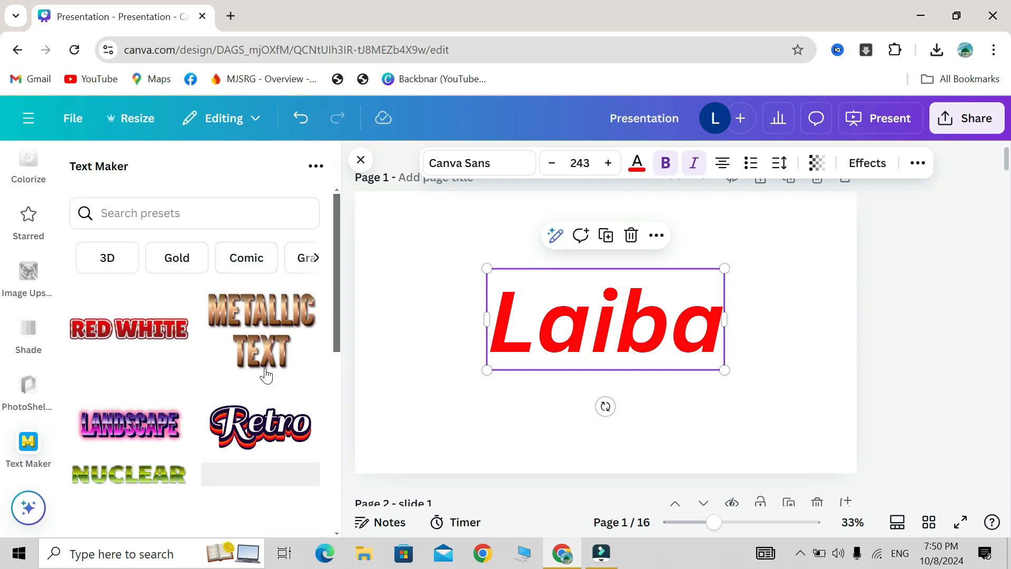
# - Choose the Retro preset in Text Maker and replace its sample text with the first name used in the page 1 heading
pyautogui.scroll(-2, 279, 437)
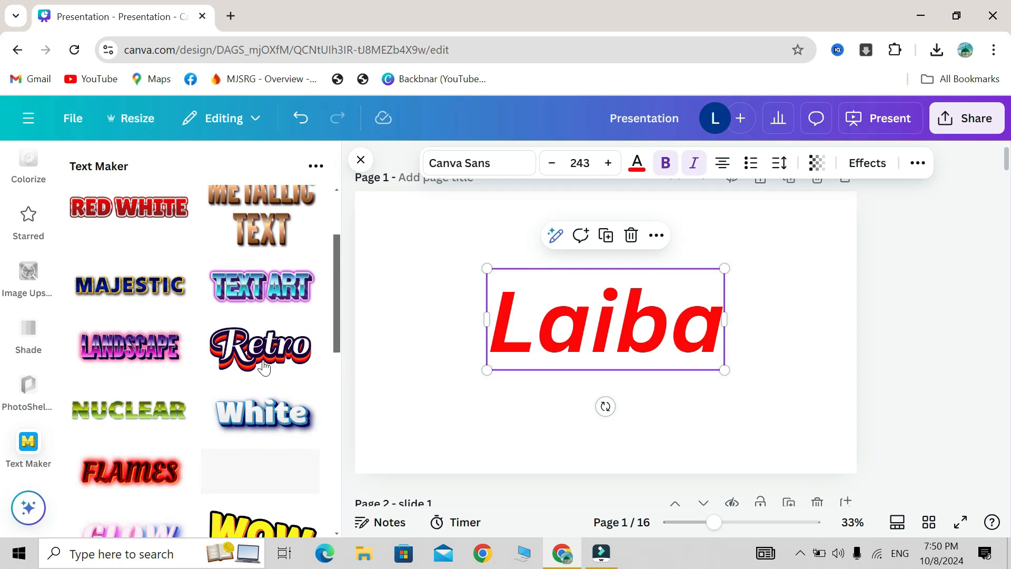
pyautogui.click(263, 366)
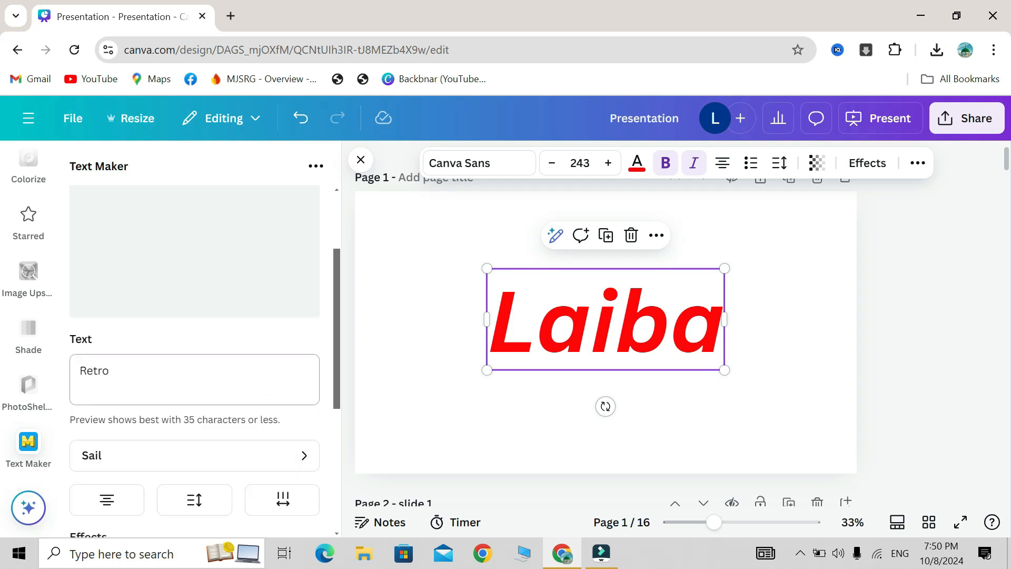
pyautogui.doubleClick(121, 372)
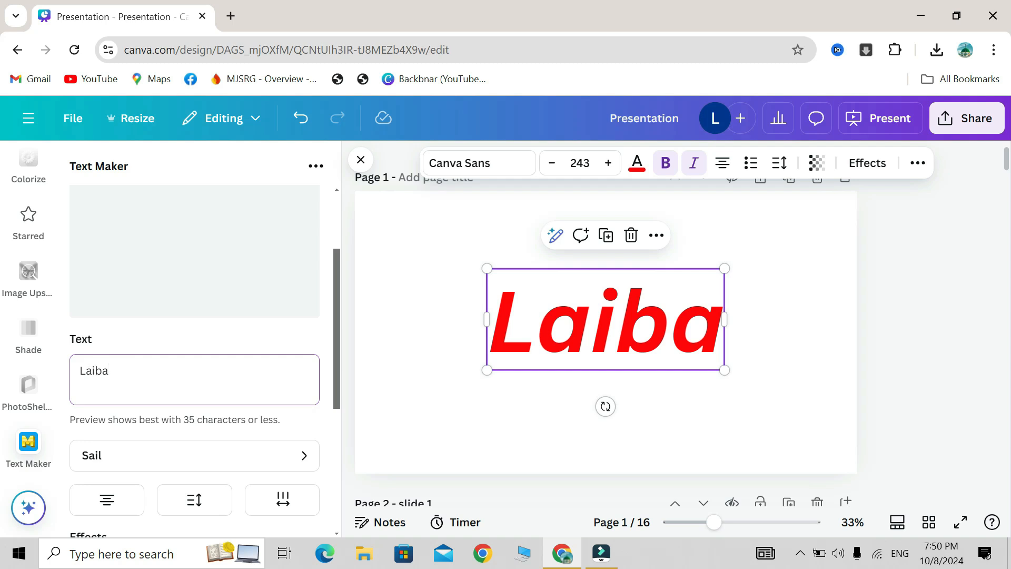
pyautogui.click(208, 466)
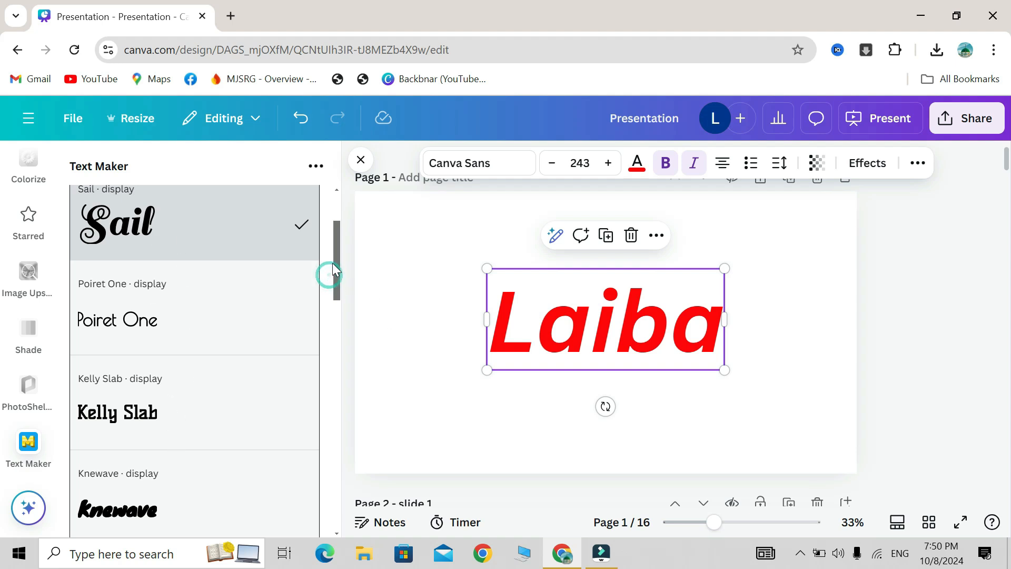
pyautogui.click(329, 235)
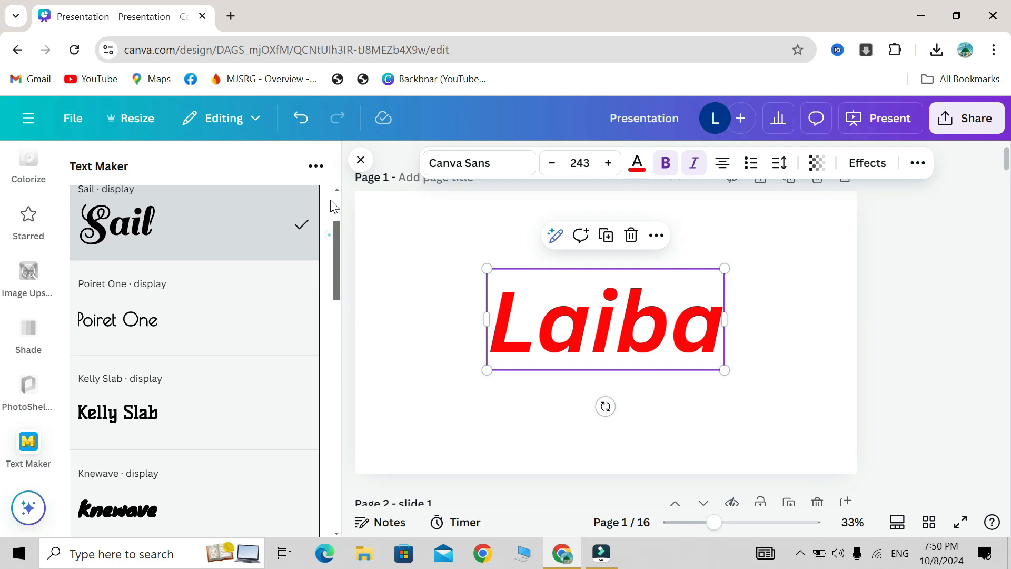
pyautogui.click(316, 167)
pyautogui.click(320, 170)
pyautogui.click(328, 390)
pyautogui.scroll(3, 334, 270)
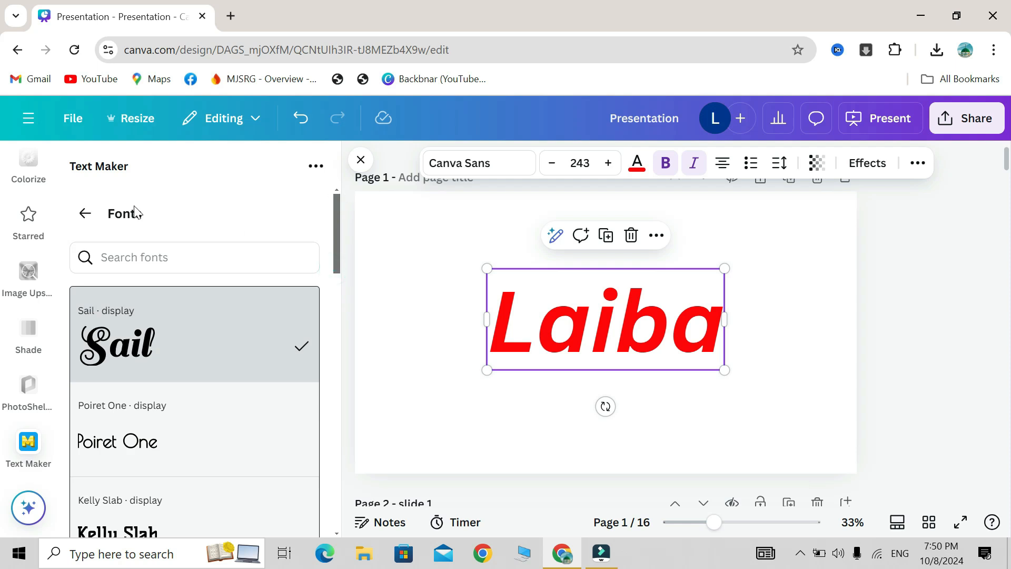
pyautogui.click(78, 216)
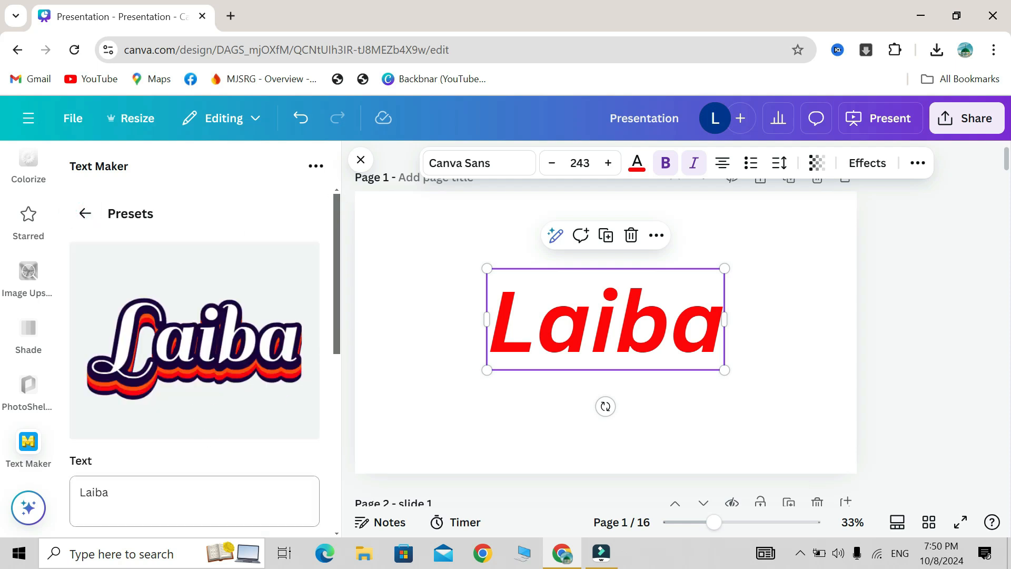
# - Change the Retro text's font to Knewave and check the preview
pyautogui.scroll(-3, 274, 437)
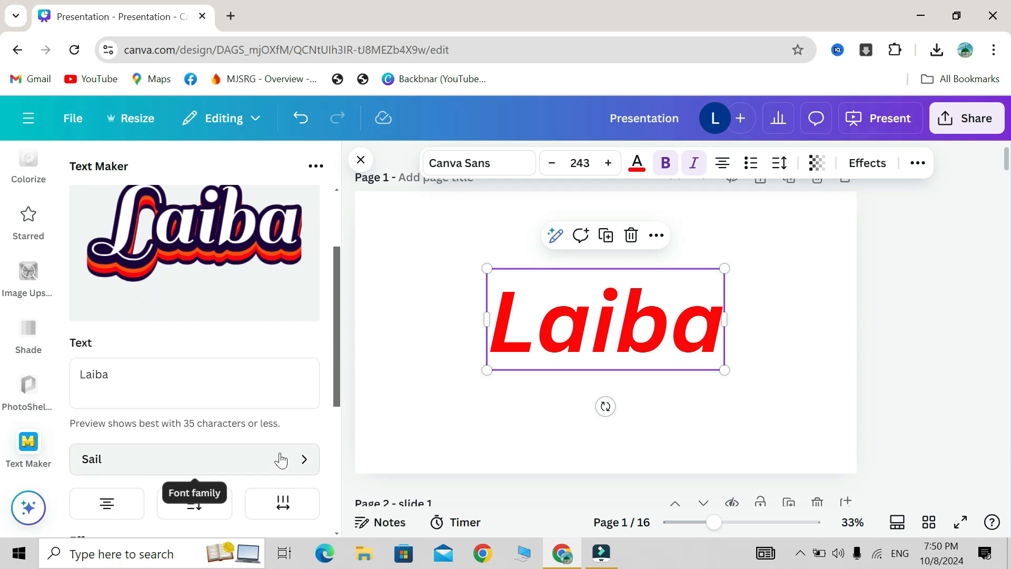
pyautogui.click(280, 458)
pyautogui.scroll(-3, 159, 389)
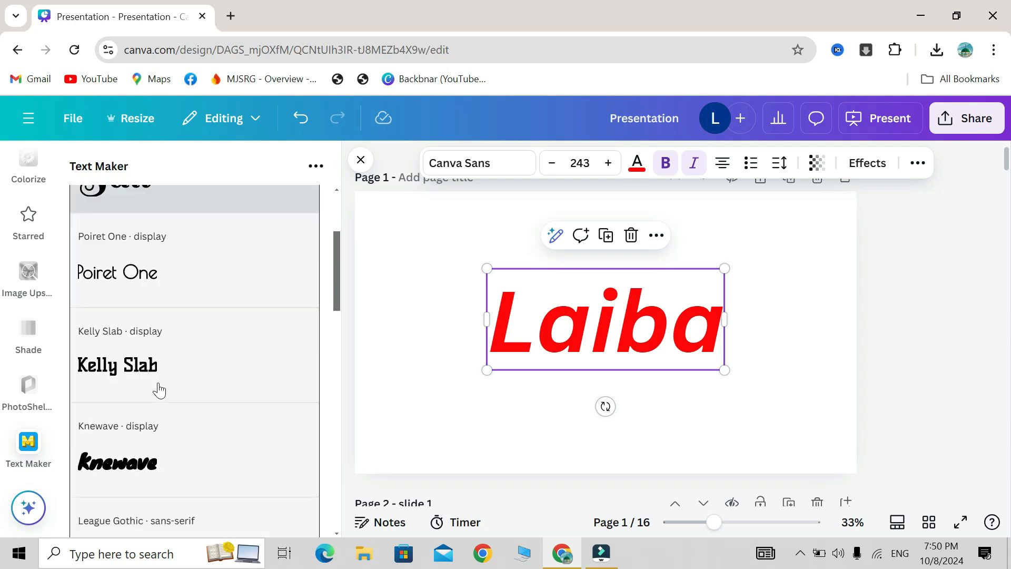
pyautogui.click(128, 334)
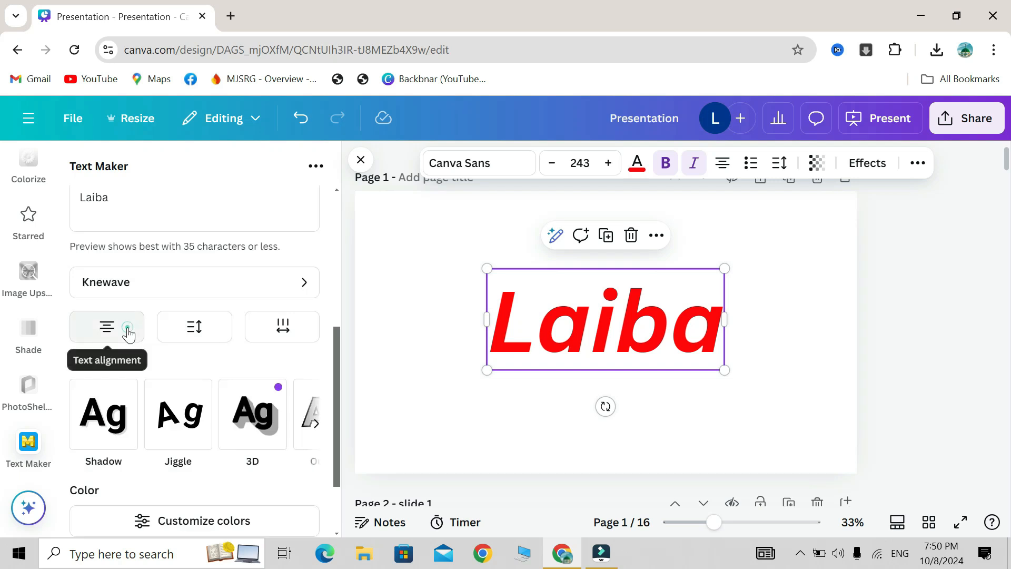
pyautogui.scroll(5, 255, 367)
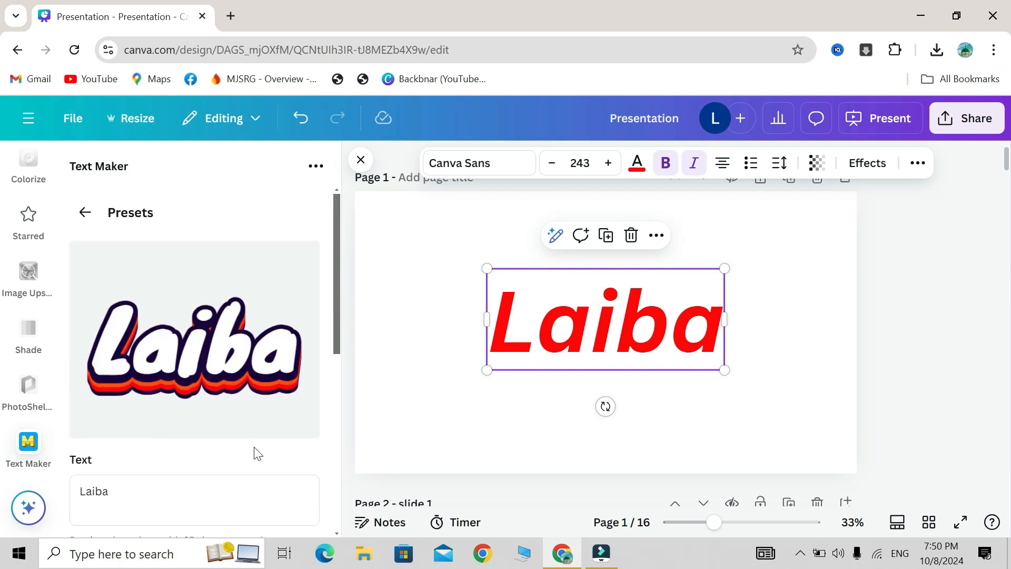
pyautogui.scroll(-5, 255, 451)
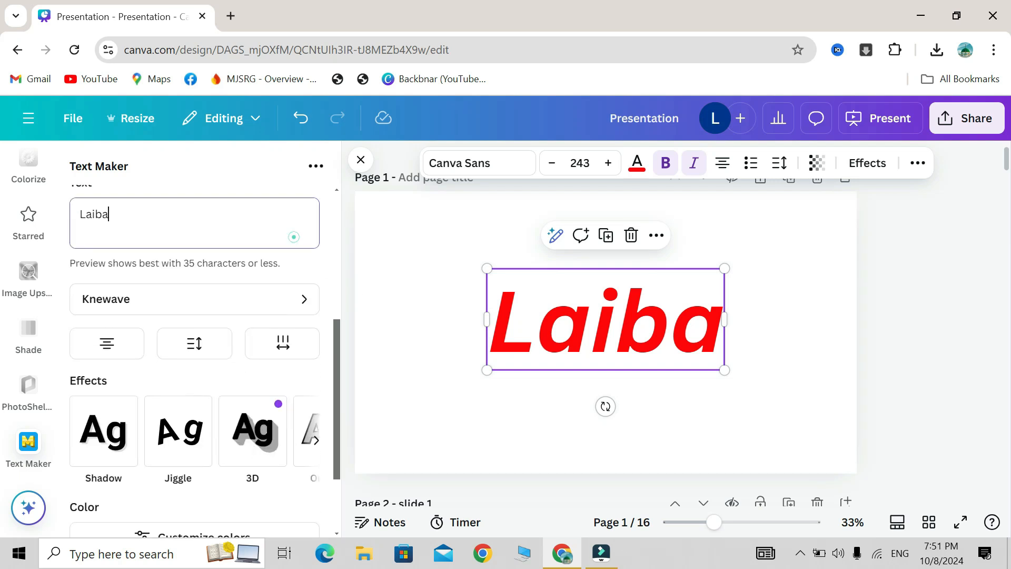
# - Browse further through the font list, set the Retro text's font to Sofia and check the preview
pyautogui.click(300, 305)
pyautogui.scroll(-10, 274, 436)
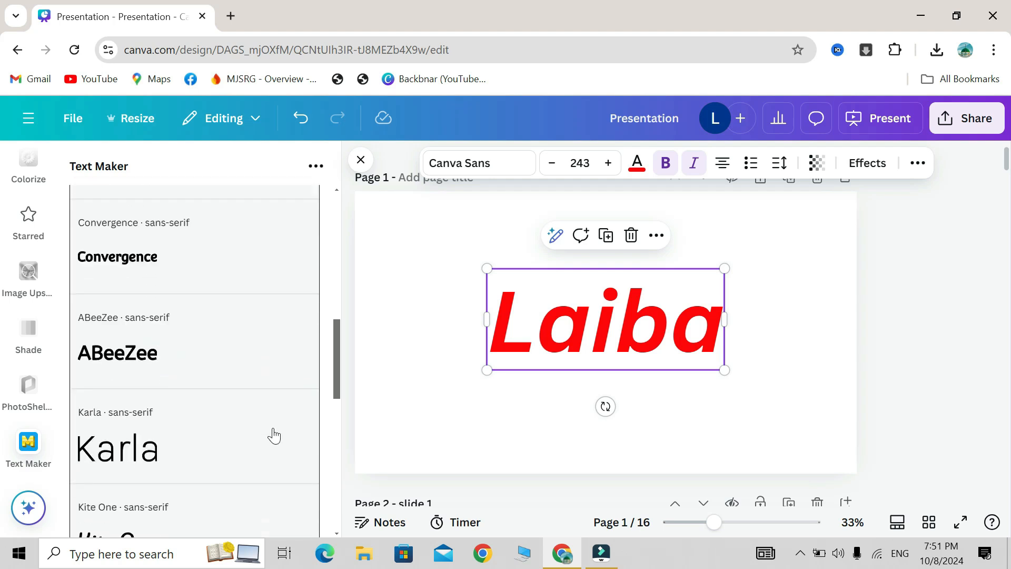
pyautogui.scroll(-12, 153, 493)
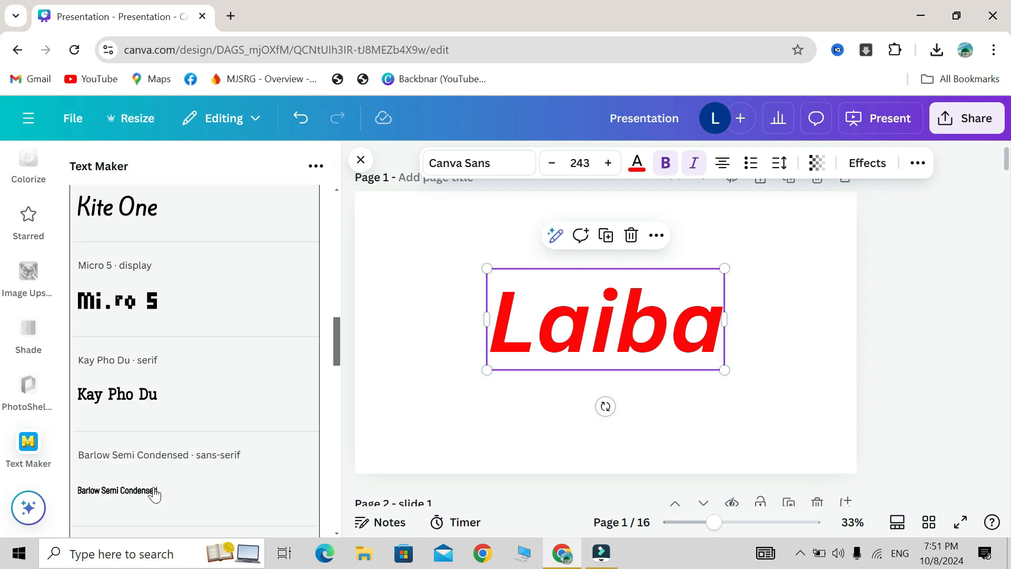
pyautogui.scroll(-5, 152, 493)
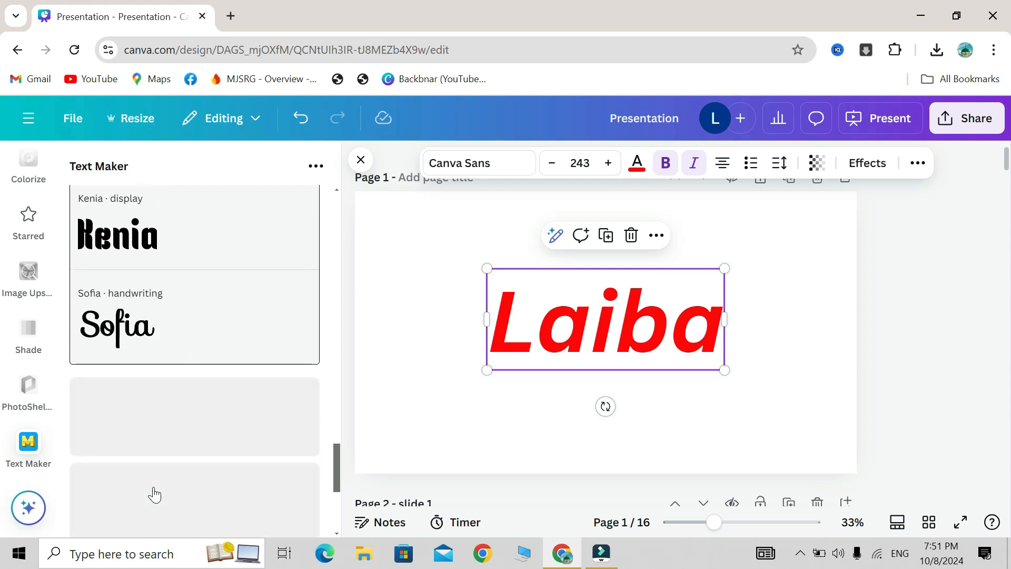
pyautogui.click(147, 332)
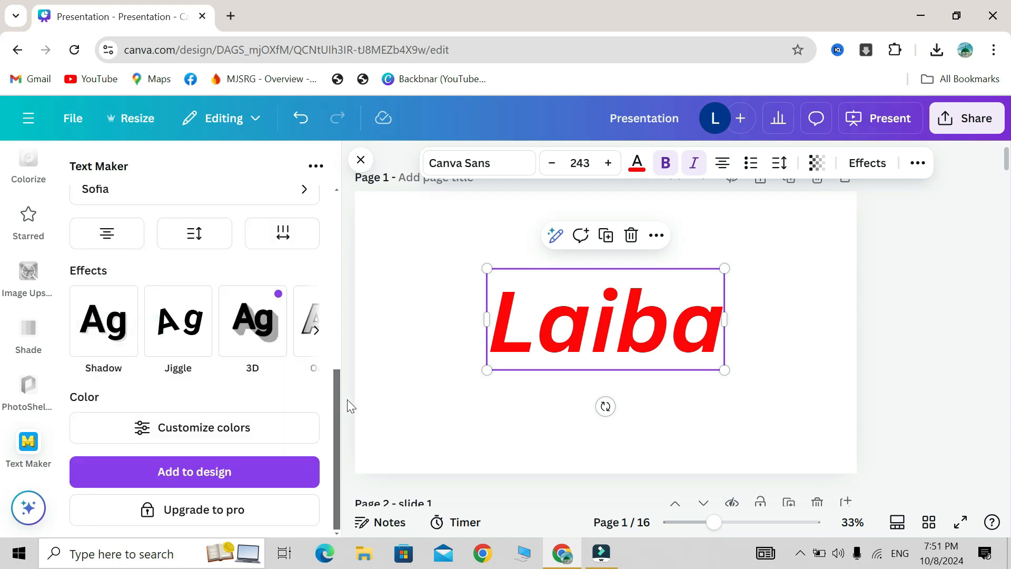
pyautogui.moveTo(338, 403); pyautogui.dragTo(343, 261)
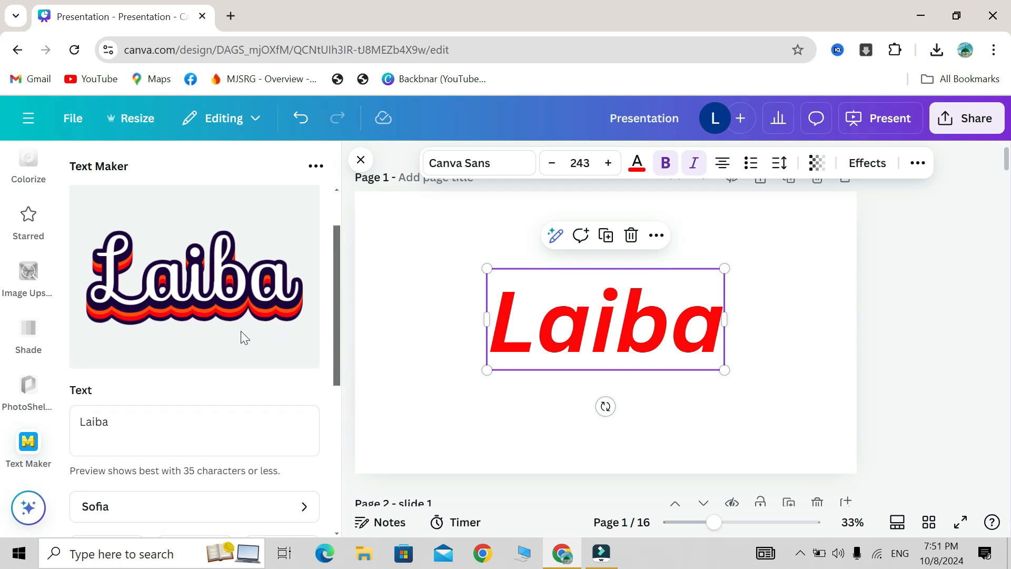
# - Right-align the Retro text and increase its line height
pyautogui.scroll(-3, 240, 330)
pyautogui.click(121, 451)
pyautogui.click(191, 448)
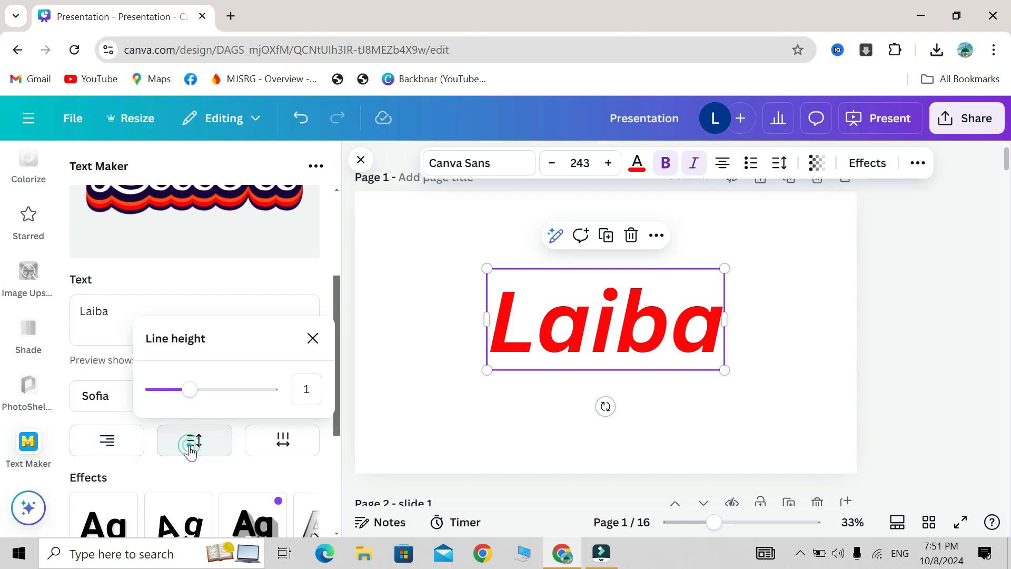
pyautogui.moveTo(195, 392); pyautogui.dragTo(264, 399)
pyautogui.moveTo(337, 386); pyautogui.dragTo(338, 332)
# - Set the Retro text's letter spacing to 0.07
pyautogui.scroll(-3, 321, 406)
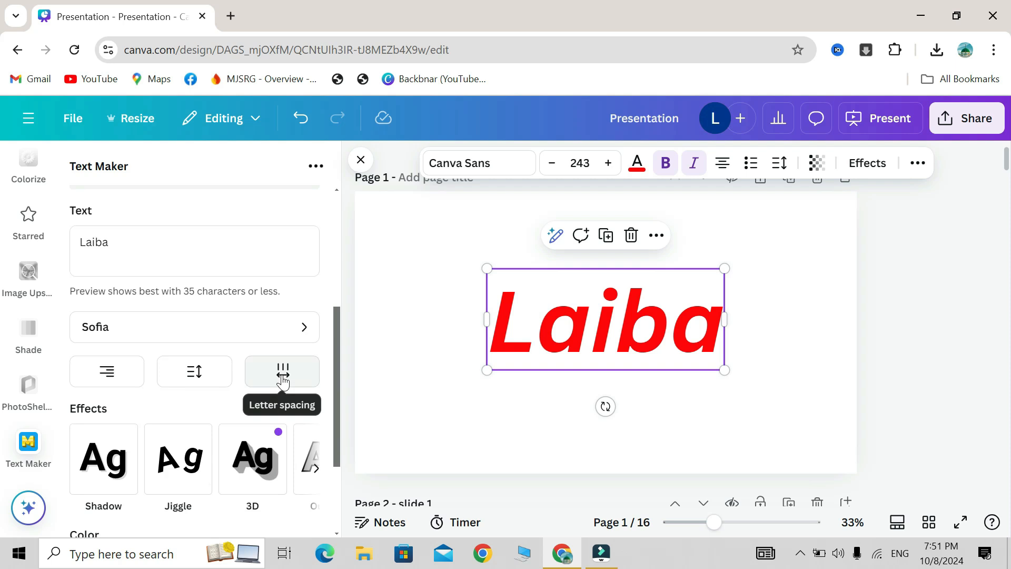
pyautogui.click(283, 375)
pyautogui.scroll(2, 283, 379)
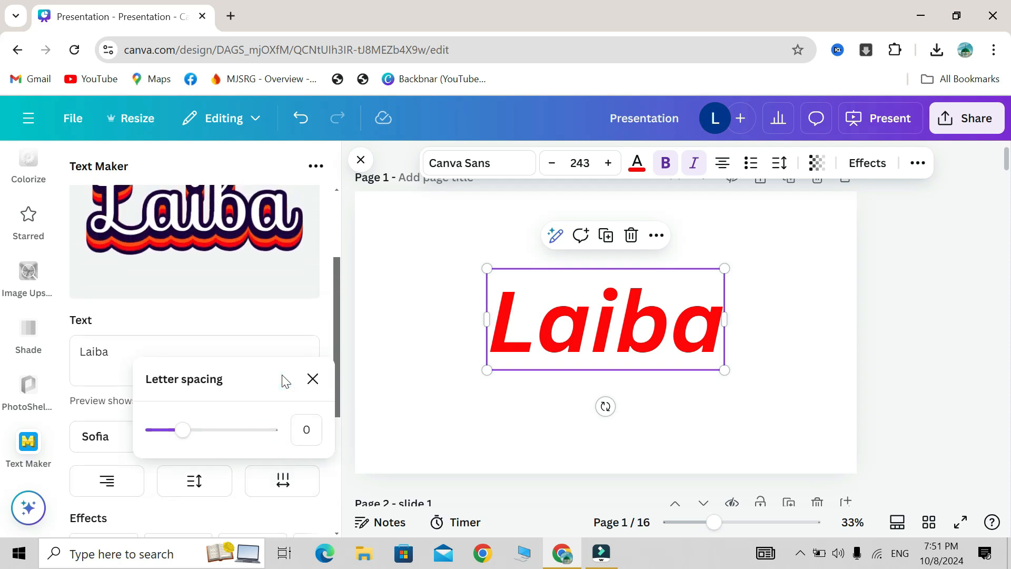
pyautogui.moveTo(184, 435)
pyautogui.mouseDown()
pyautogui.moveTo(260, 453)
pyautogui.moveTo(157, 437)
pyautogui.moveTo(198, 447)
pyautogui.moveTo(187, 446)
pyautogui.mouseUp()
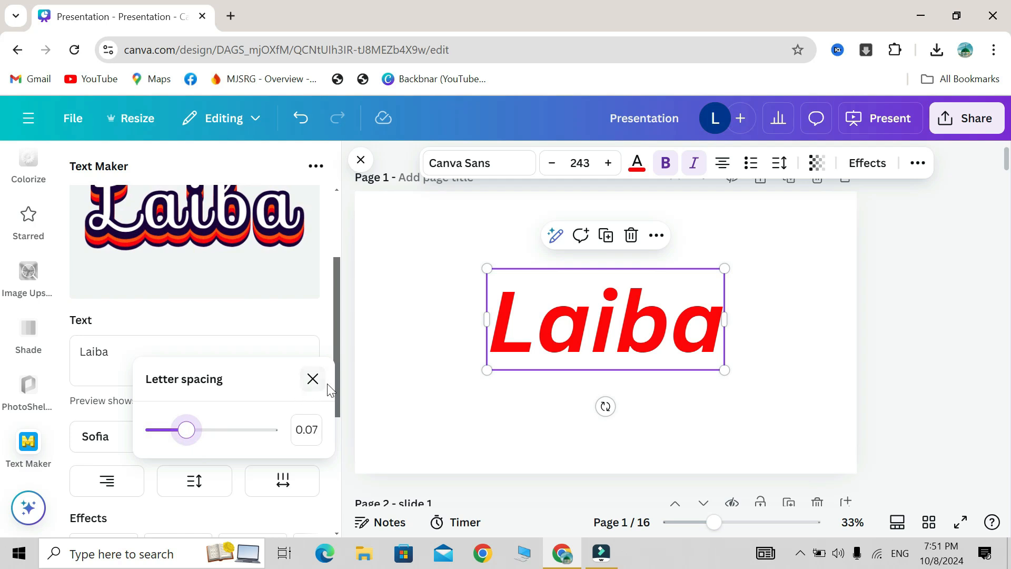
# - Open the Shadow effect settings and try inner shadows one and two in turn, switching each off again
pyautogui.moveTo(337, 382); pyautogui.dragTo(337, 450)
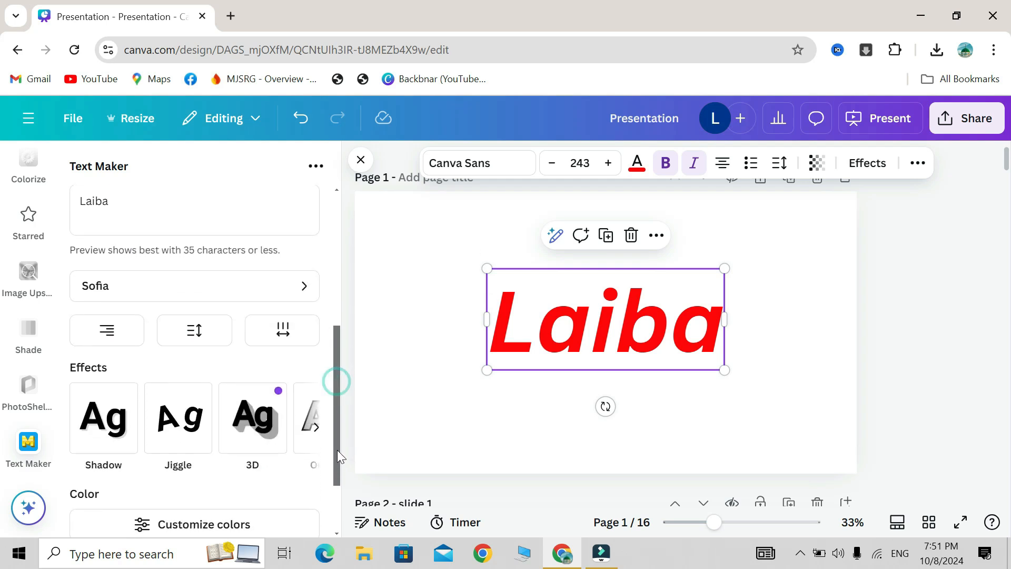
pyautogui.click(131, 443)
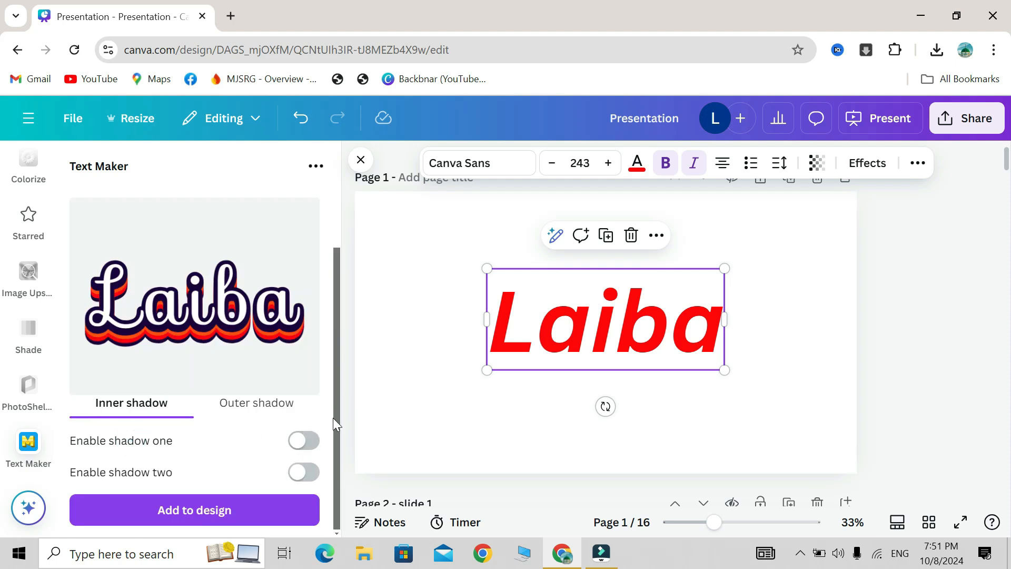
pyautogui.click(305, 441)
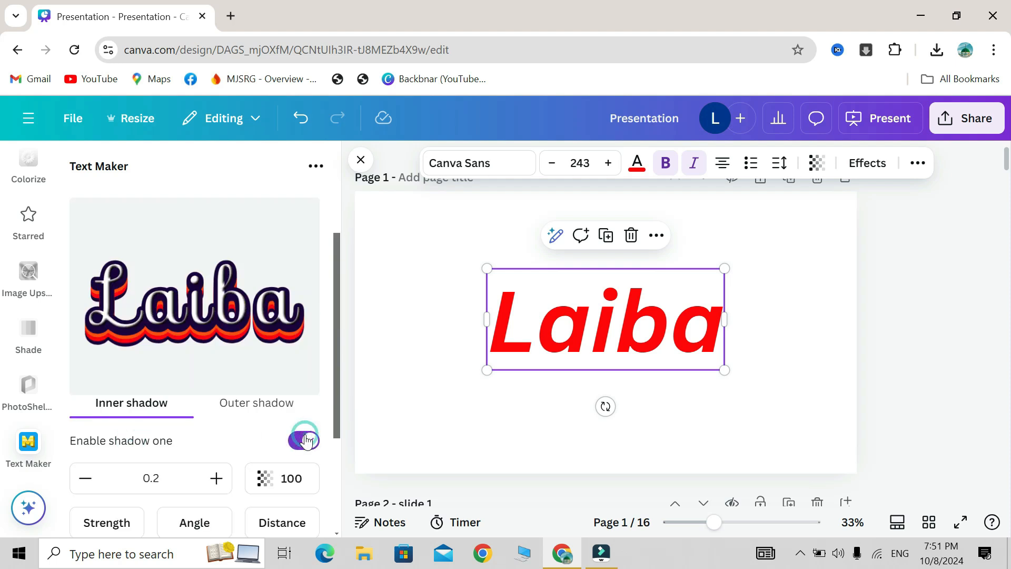
pyautogui.click(307, 440)
pyautogui.click(298, 473)
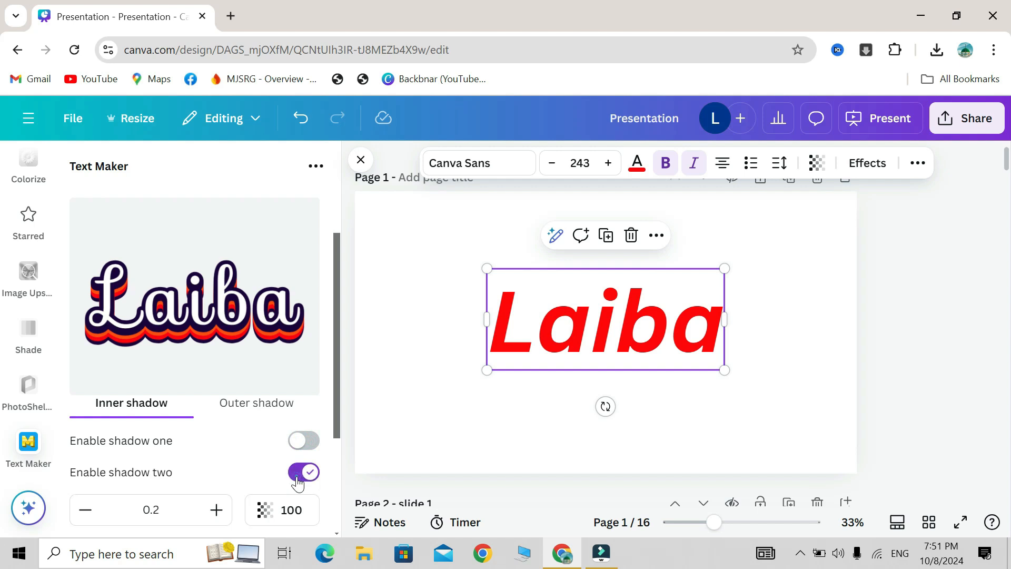
pyautogui.click(298, 473)
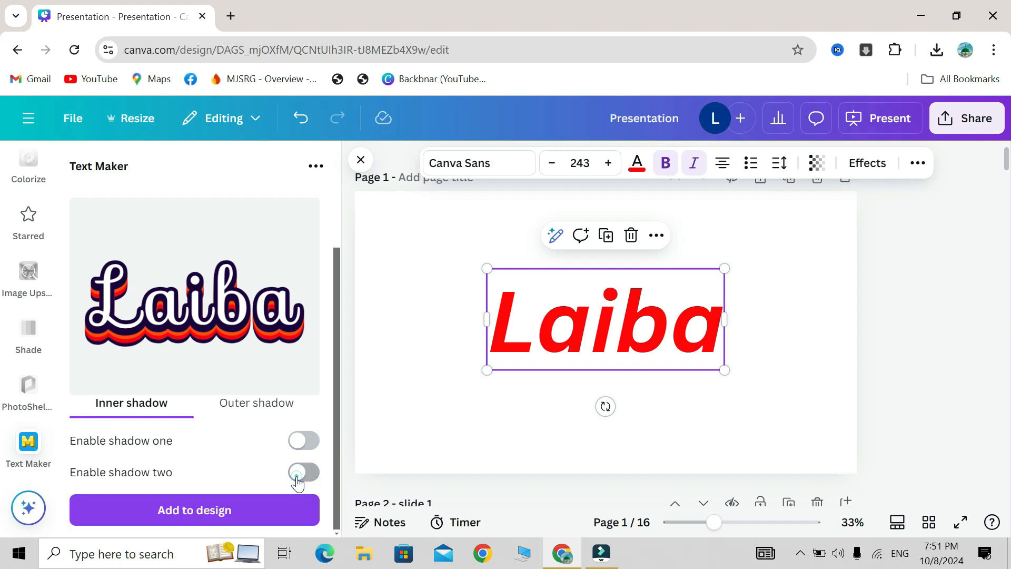
# - Try outer shadow one on the Retro text, switch it off and enable outer shadow two instead
pyautogui.click(275, 411)
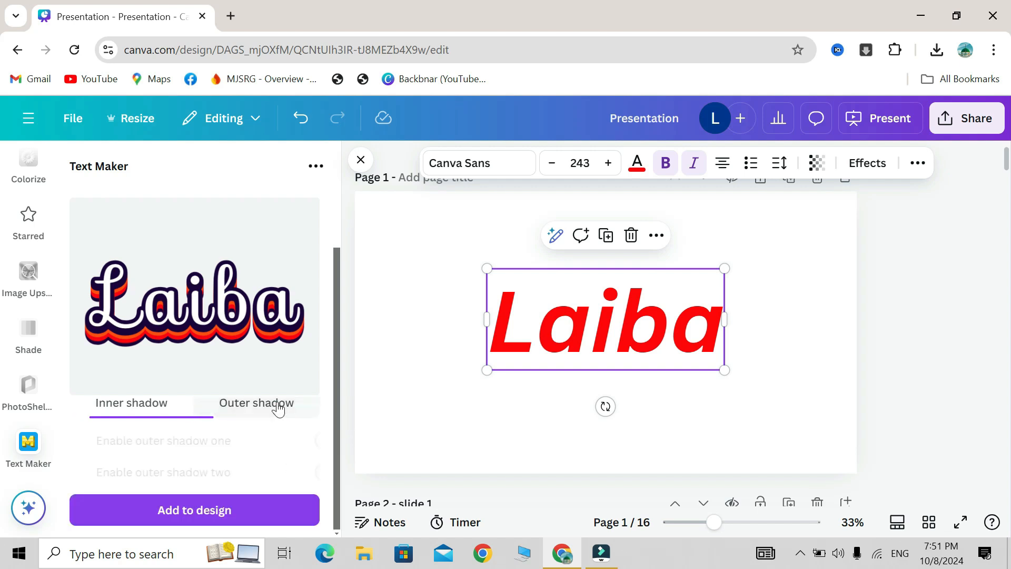
pyautogui.click(299, 440)
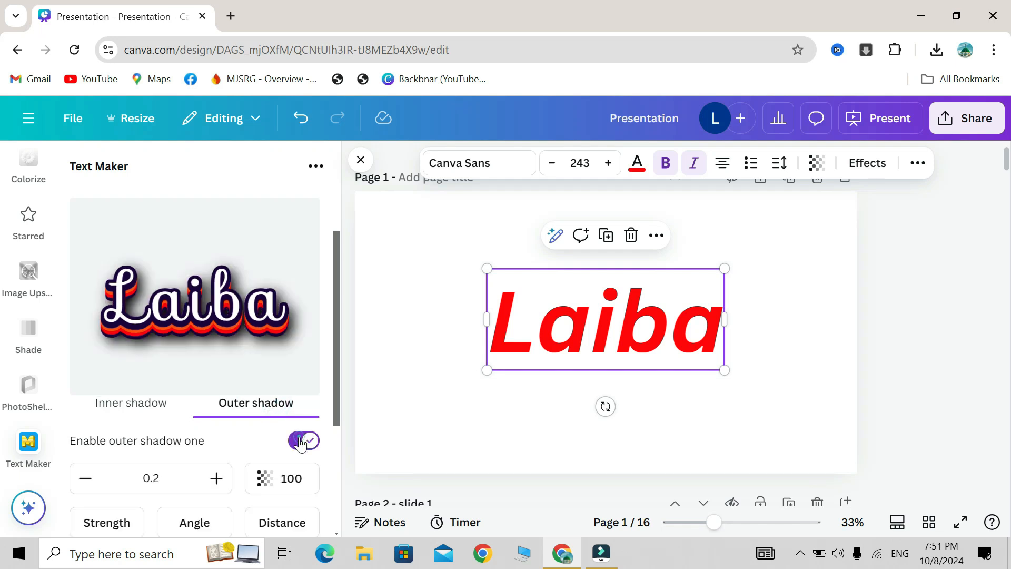
pyautogui.click(299, 441)
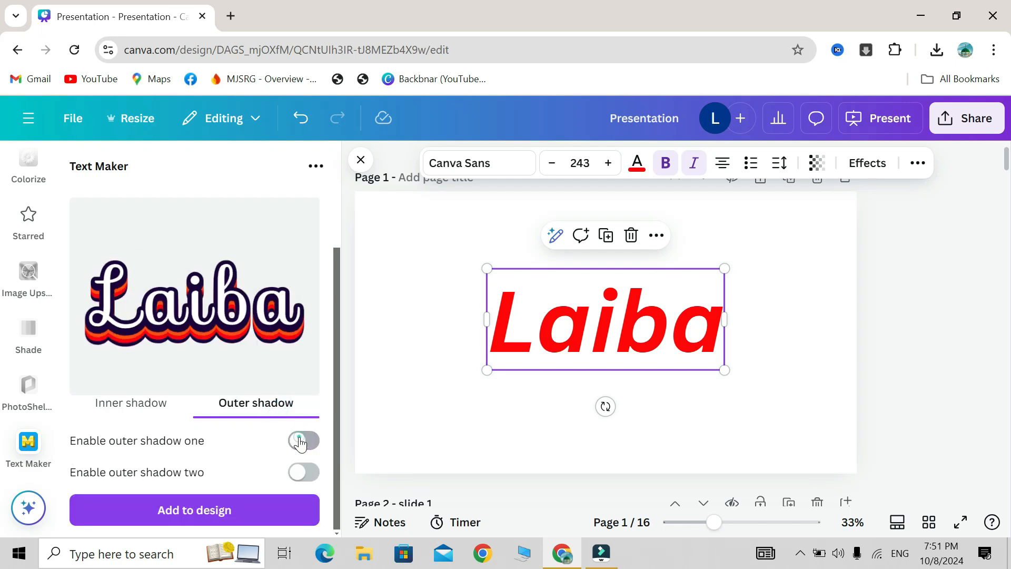
pyautogui.click(294, 482)
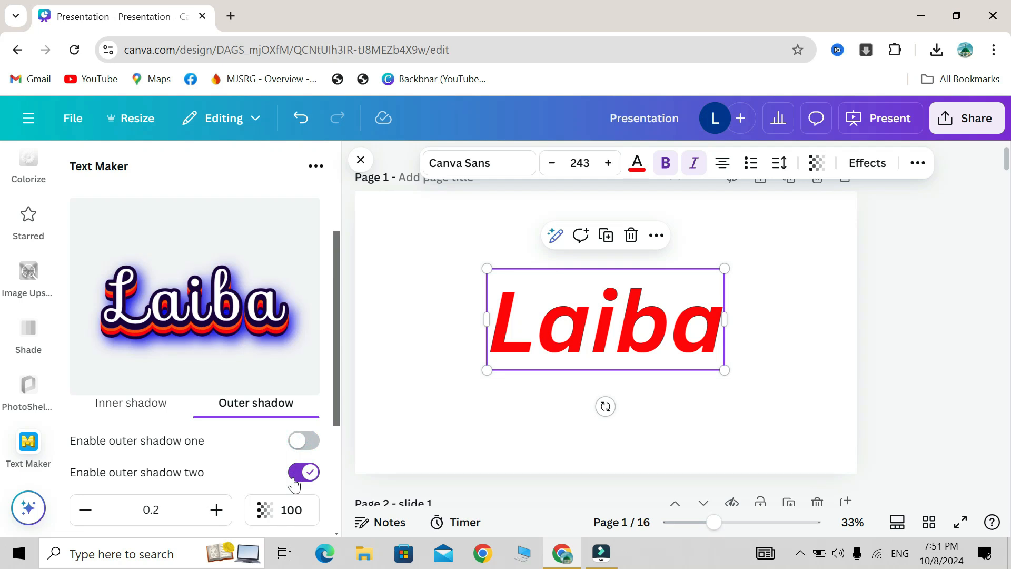
# - Switch off outer shadow two on the Retro text and leave the Shadow settings
pyautogui.click(295, 482)
pyautogui.moveTo(337, 334); pyautogui.dragTo(351, 258)
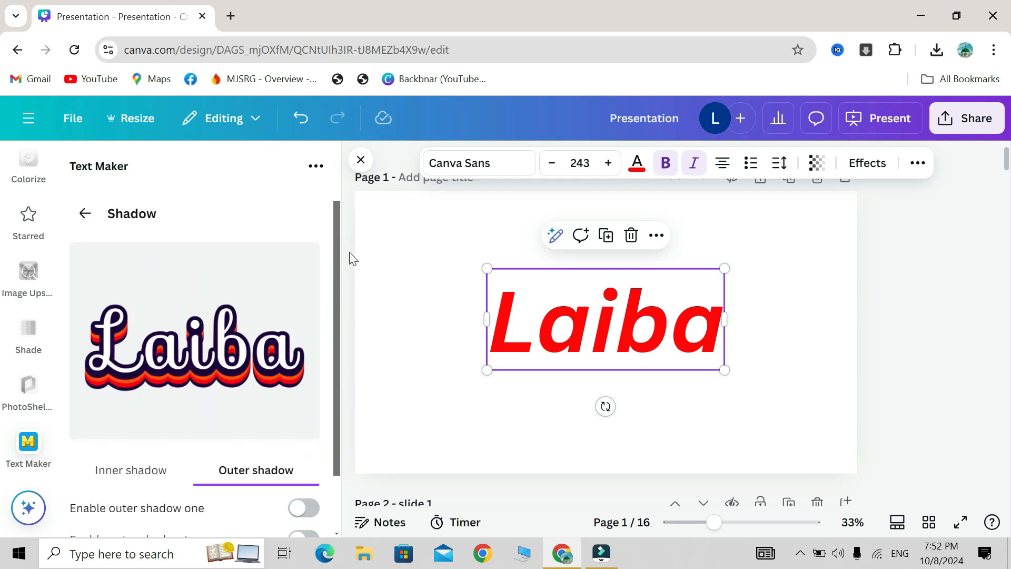
pyautogui.click(82, 216)
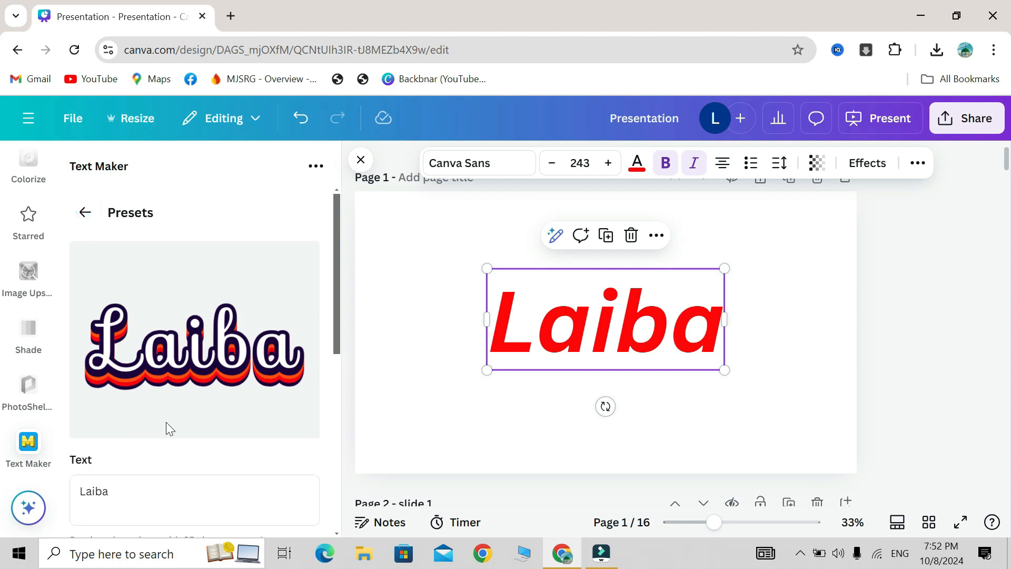
# - Try the Jiggle effect on the Retro text, switch it off again and leave its settings
pyautogui.scroll(-5, 166, 422)
pyautogui.scroll(-1, 166, 422)
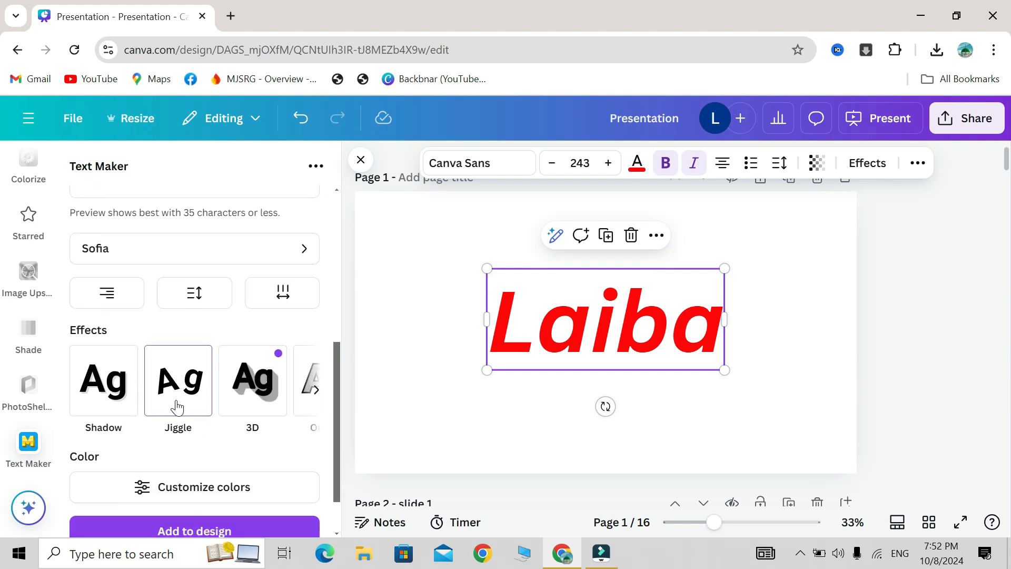
pyautogui.click(176, 404)
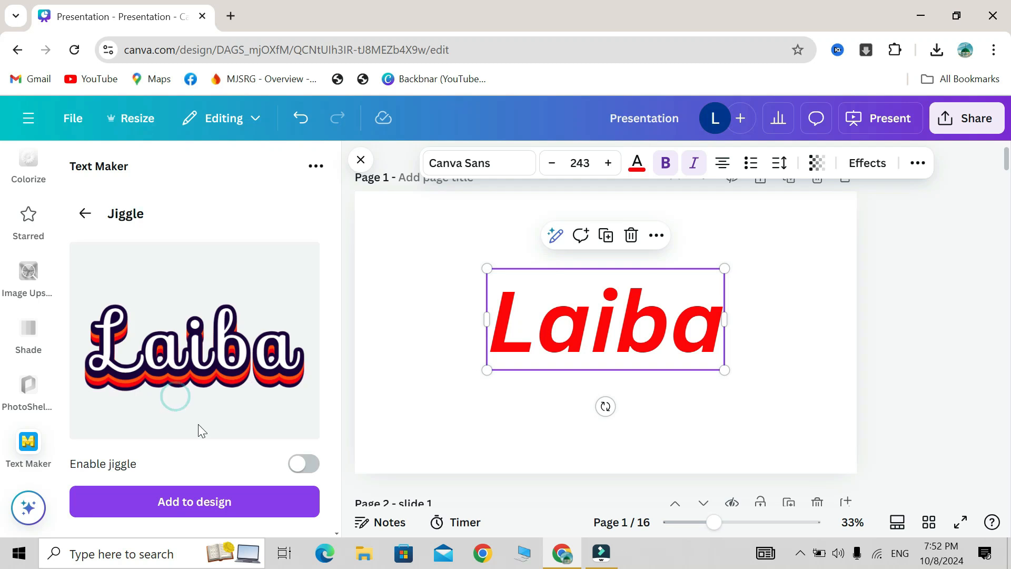
pyautogui.click(308, 471)
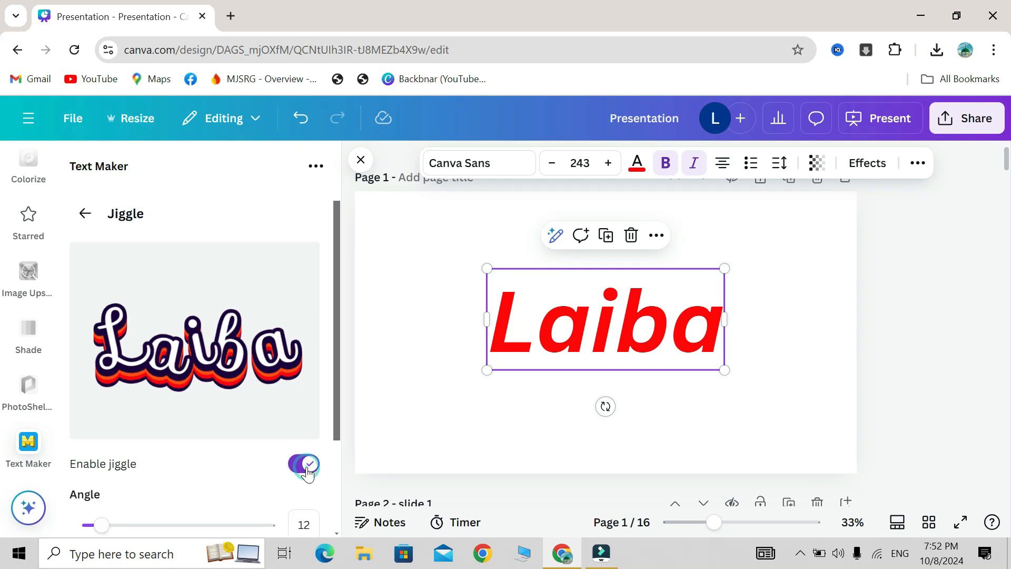
pyautogui.click(297, 463)
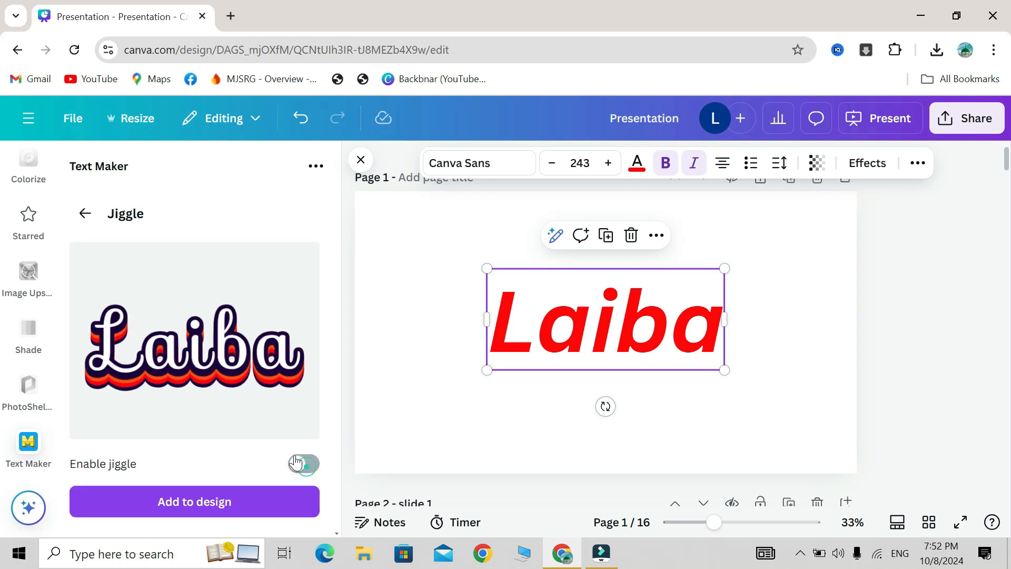
pyautogui.click(84, 215)
# - Enable 3D depth two in the Retro text's 3D effect and return to the preset settings
pyautogui.scroll(-5, 203, 406)
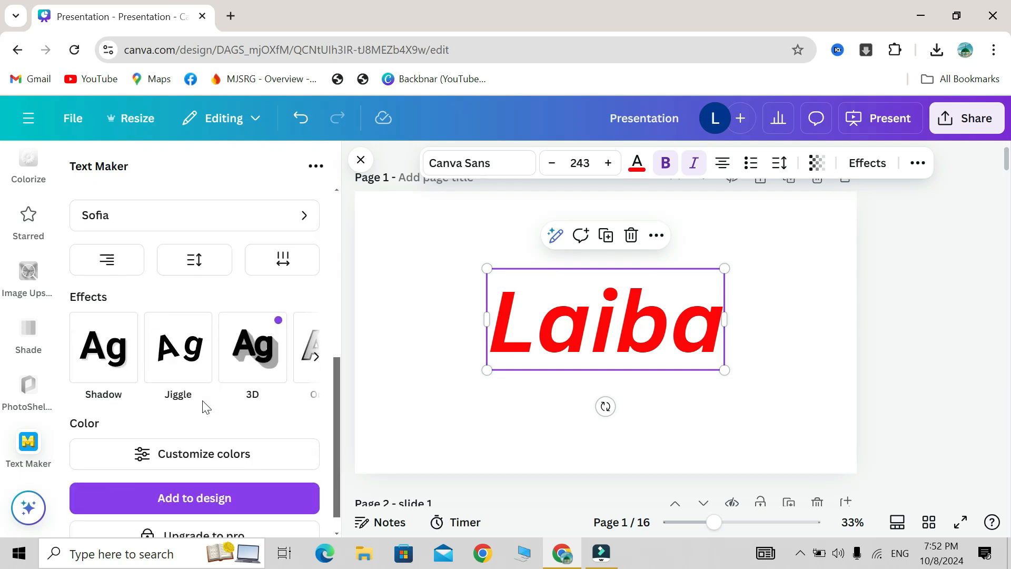
pyautogui.click(253, 376)
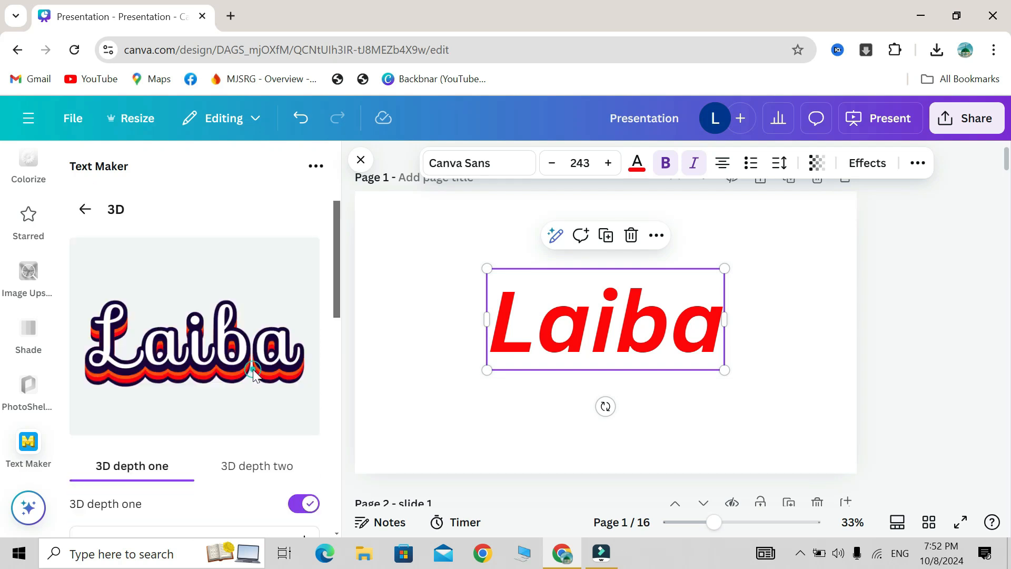
pyautogui.scroll(-2, 235, 410)
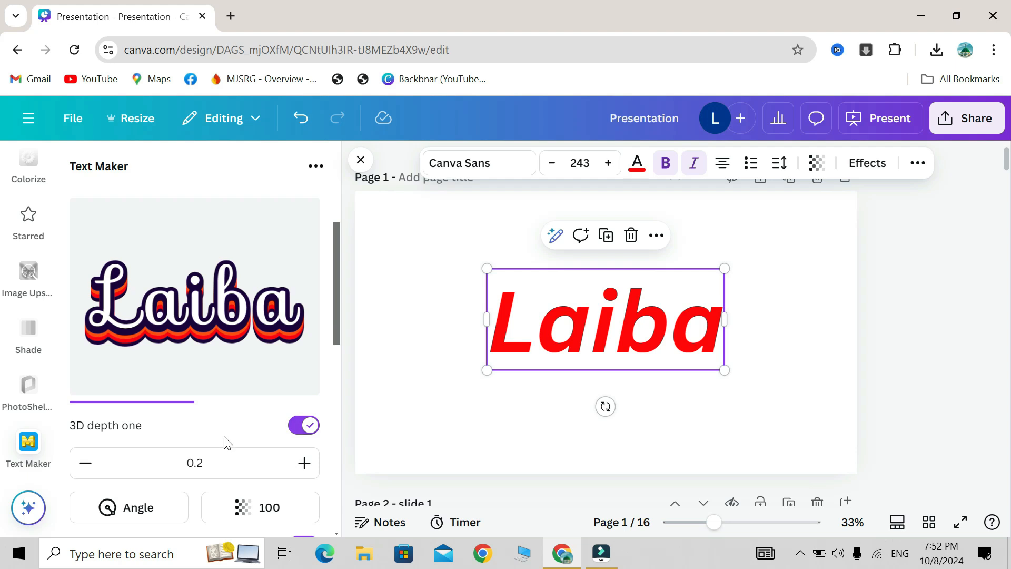
pyautogui.click(240, 466)
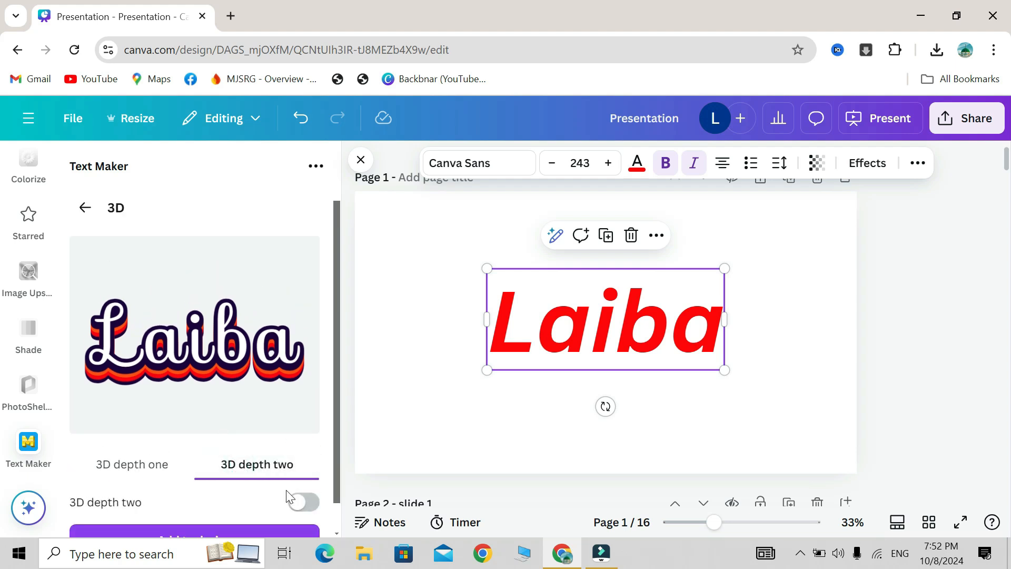
pyautogui.click(298, 504)
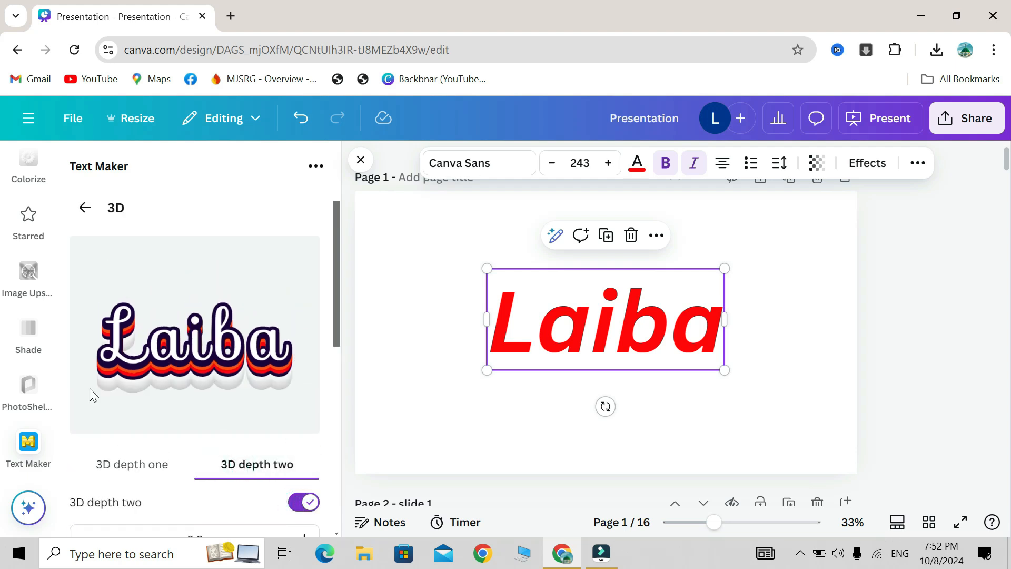
pyautogui.scroll(-1, 212, 396)
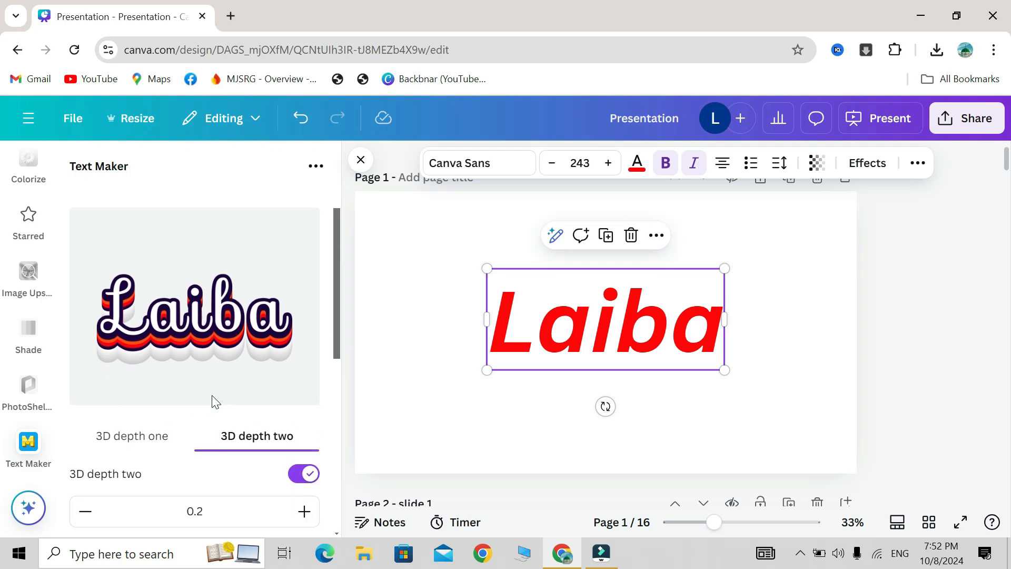
pyautogui.scroll(1, 76, 192)
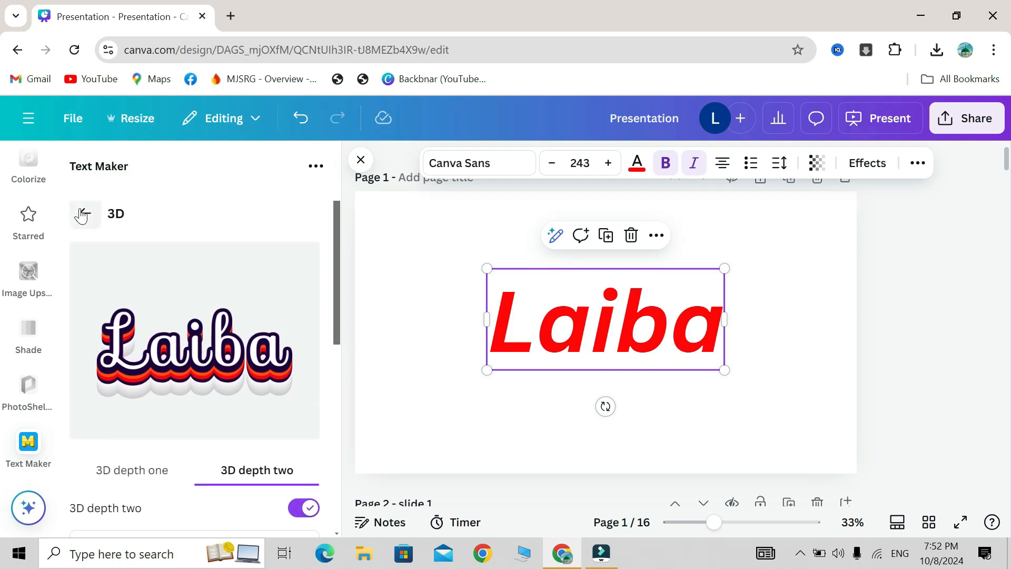
pyautogui.click(82, 215)
# - Look through the remaining text effects and examine the fill, outline and 3D depth colour options
pyautogui.scroll(-5, 219, 396)
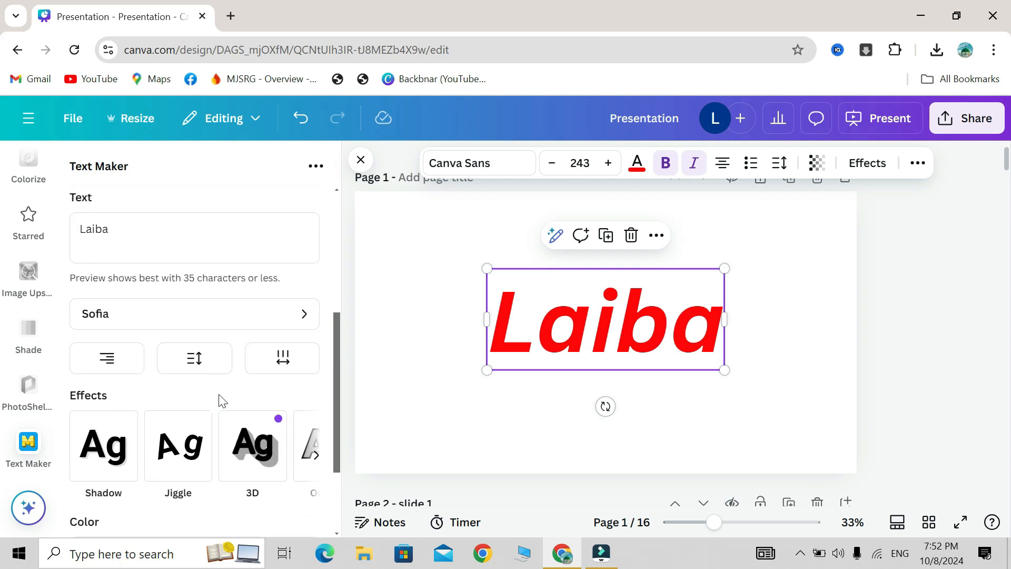
pyautogui.hscroll(4, 232, 432)
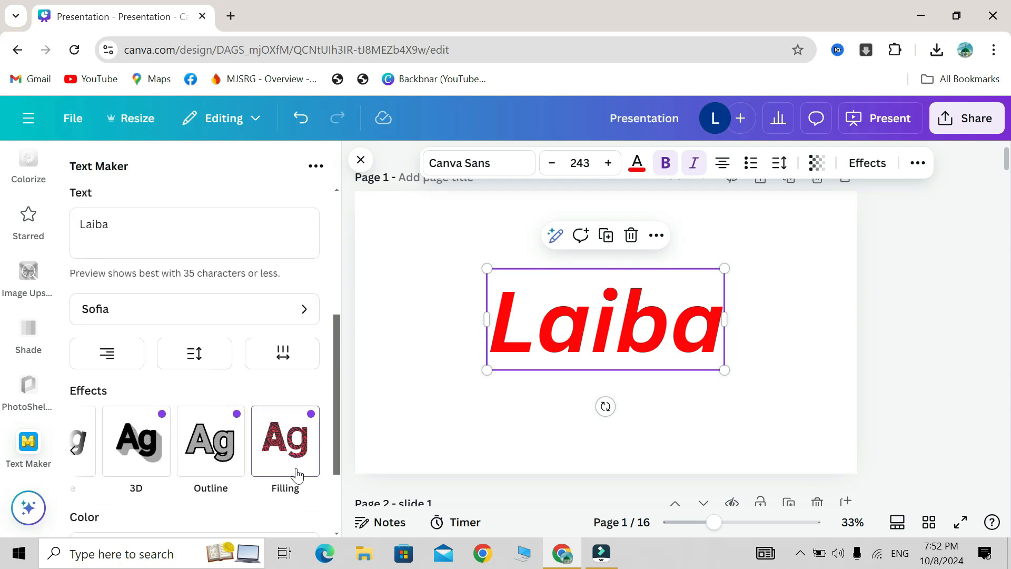
pyautogui.scroll(2, 297, 474)
pyautogui.scroll(-4, 297, 474)
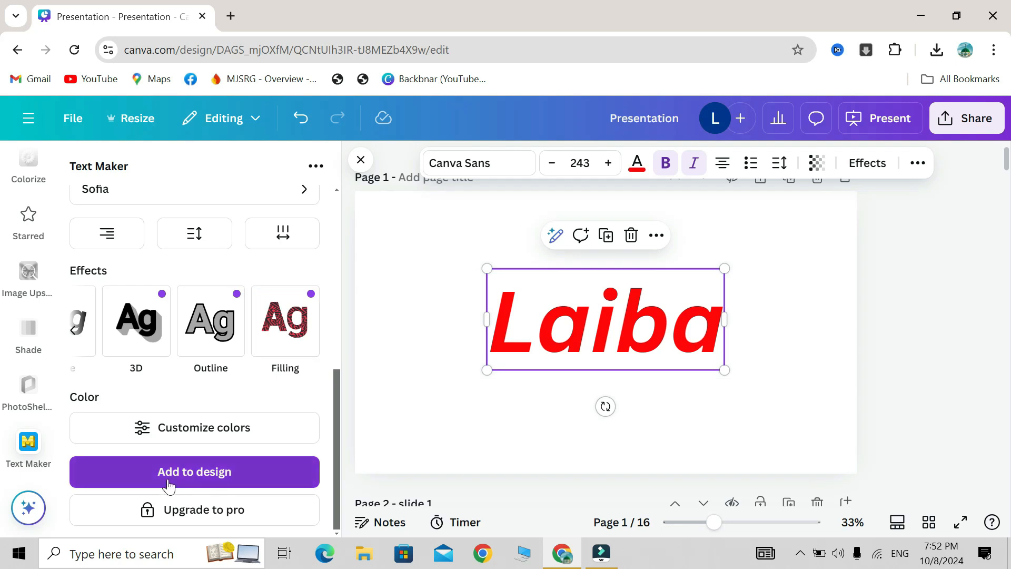
pyautogui.click(235, 435)
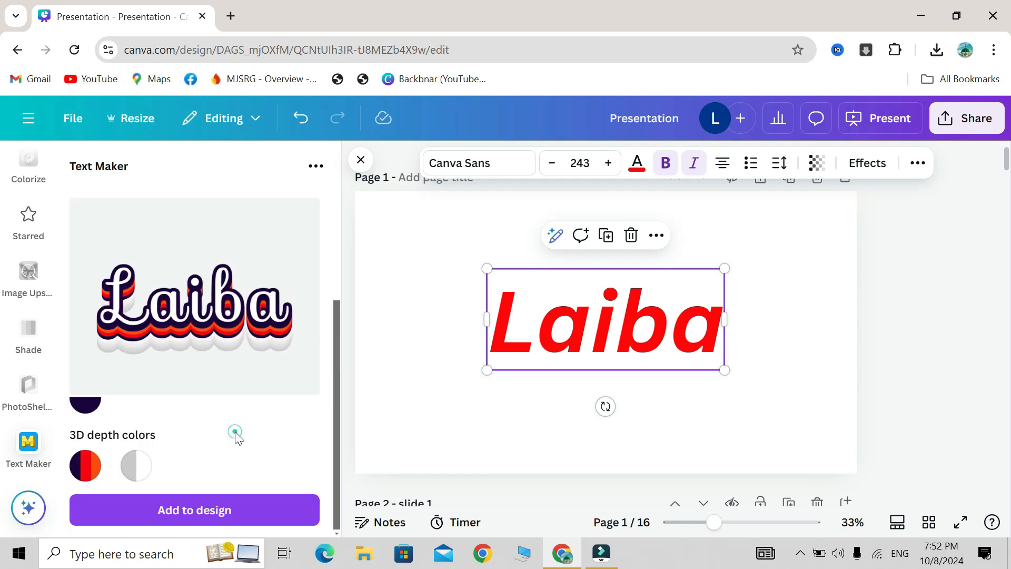
pyautogui.scroll(1, 164, 470)
pyautogui.scroll(-1, 163, 471)
pyautogui.scroll(2, 164, 471)
pyautogui.scroll(-2, 164, 470)
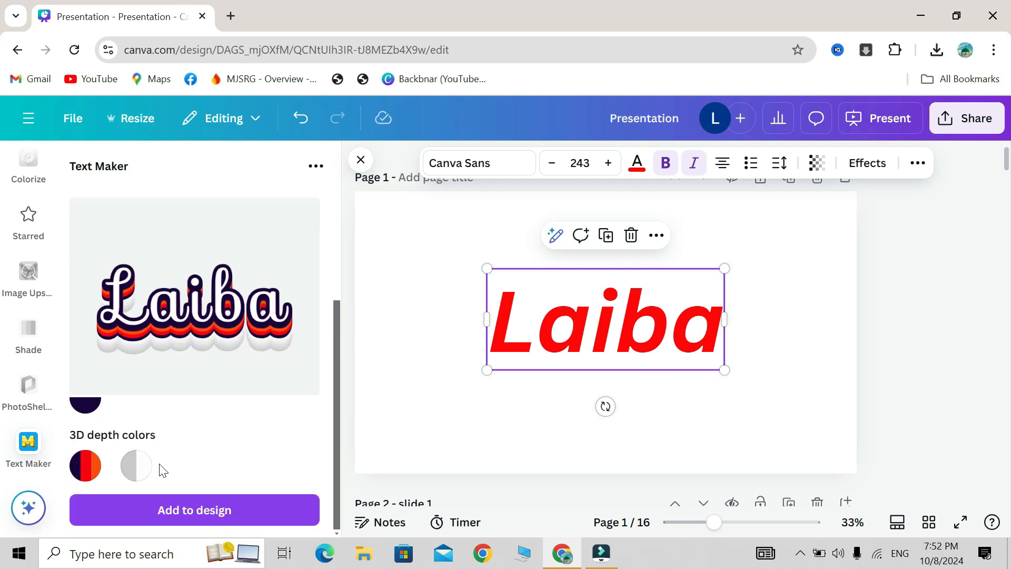
pyautogui.click(176, 520)
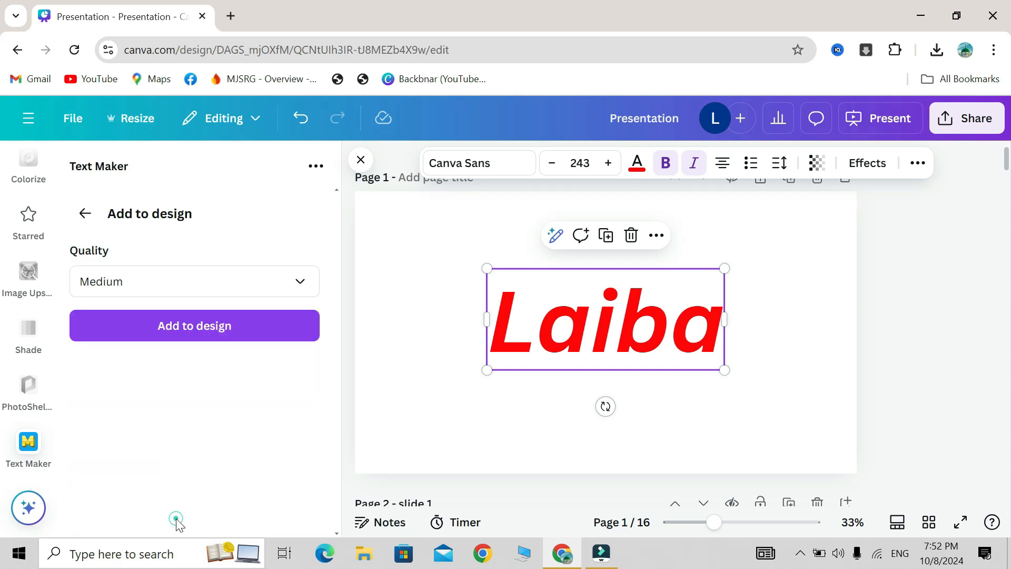
pyautogui.click(293, 296)
pyautogui.click(293, 296)
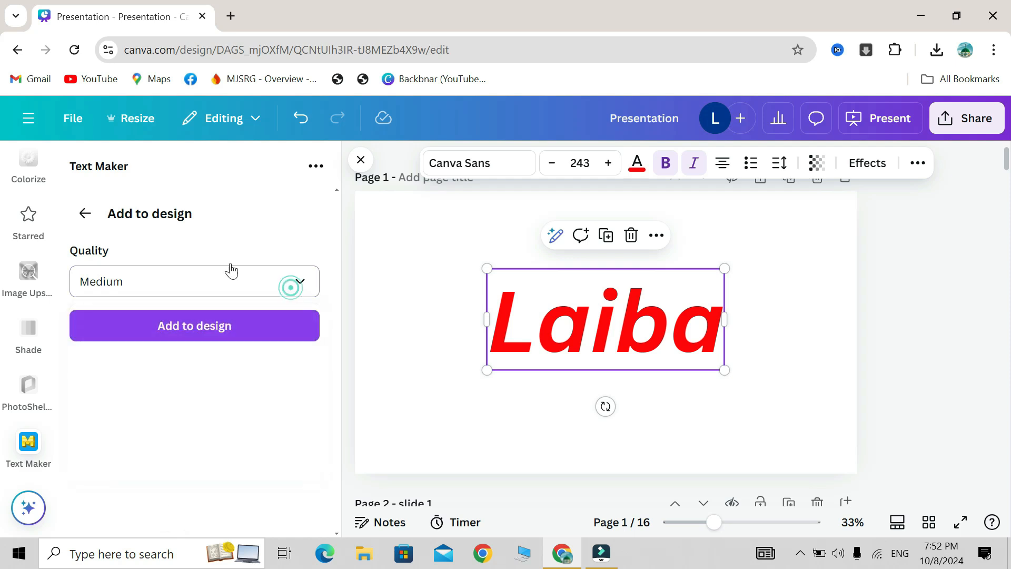
pyautogui.click(86, 214)
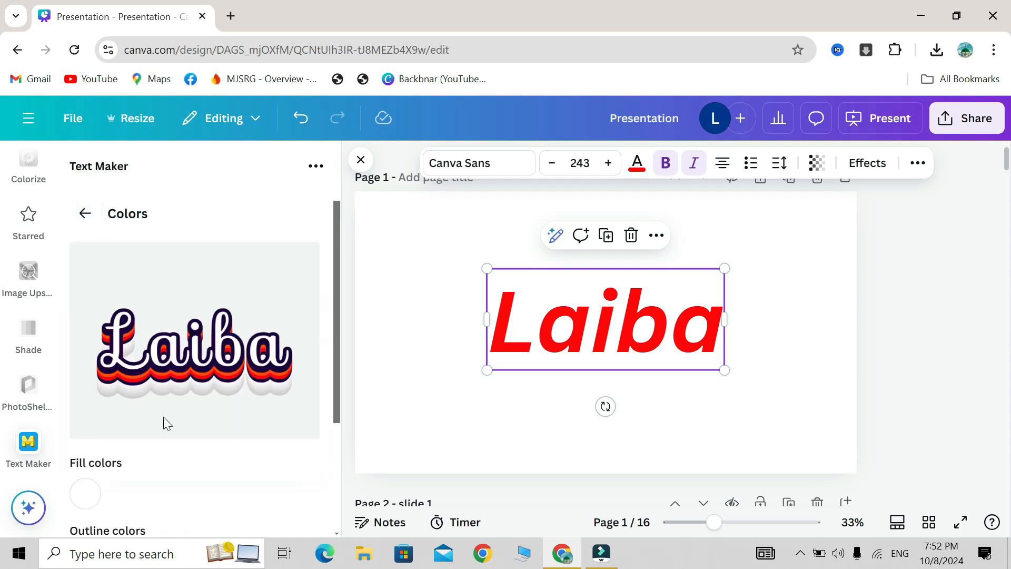
# - Add the styled Retro text to page 1 in Medium quality
pyautogui.scroll(-5, 164, 416)
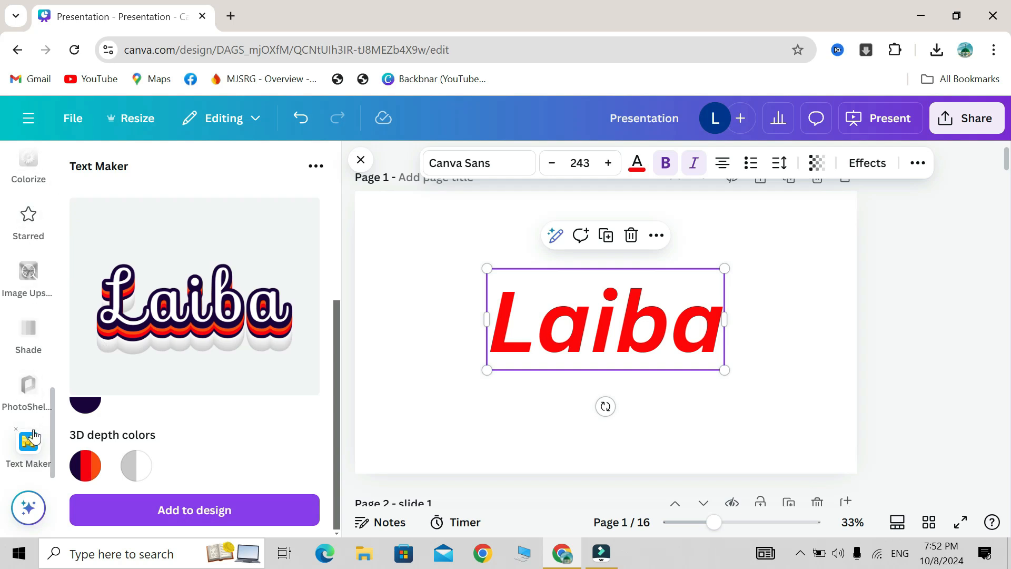
pyautogui.scroll(5, 52, 421)
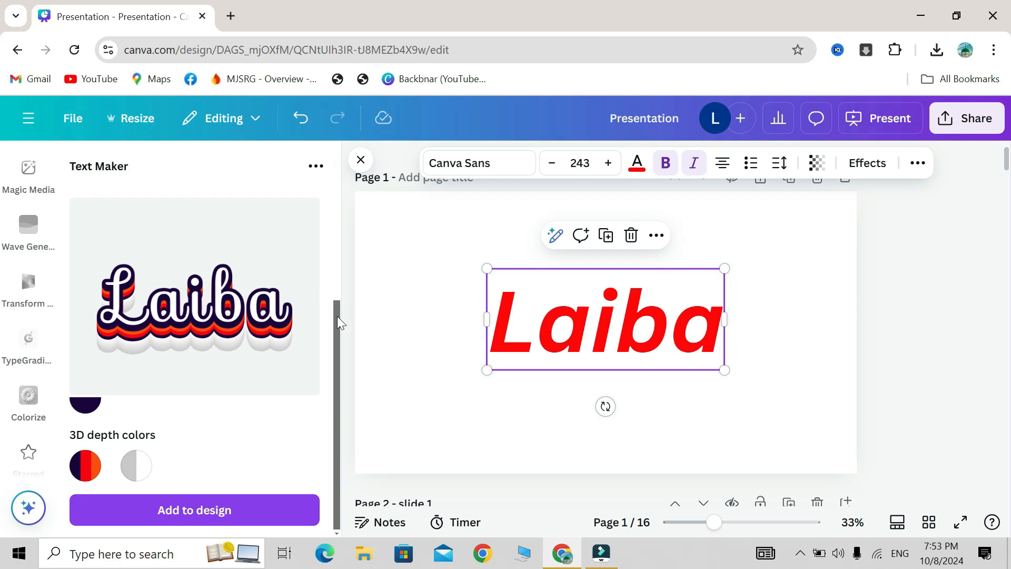
pyautogui.moveTo(339, 313); pyautogui.dragTo(327, 378)
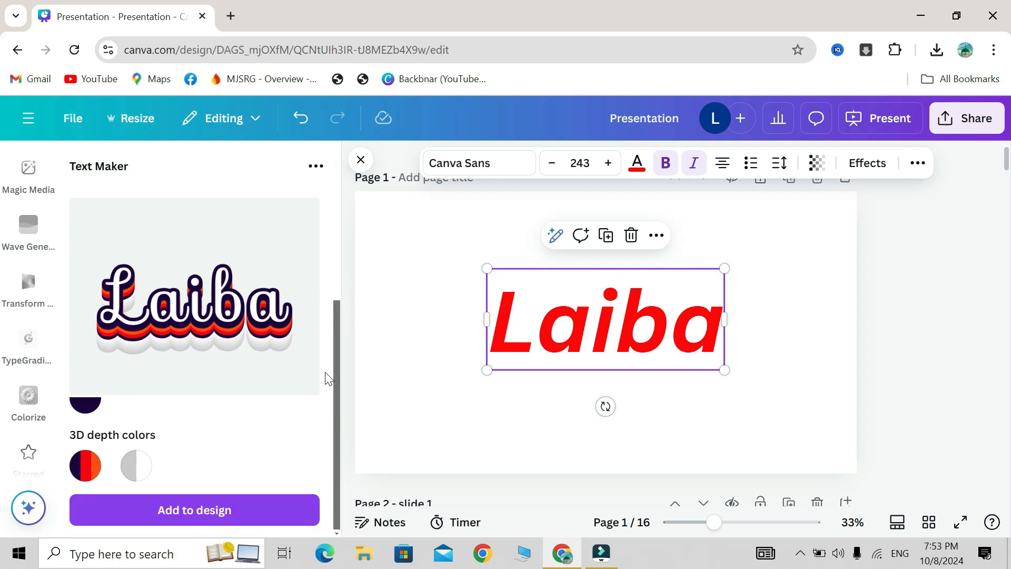
pyautogui.click(220, 528)
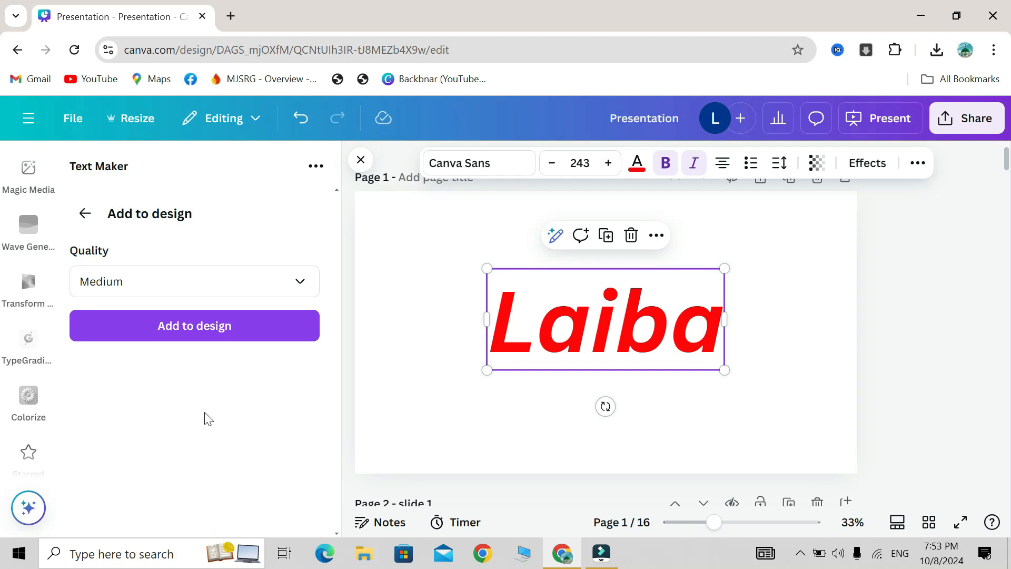
pyautogui.click(270, 294)
pyautogui.click(270, 293)
pyautogui.click(238, 320)
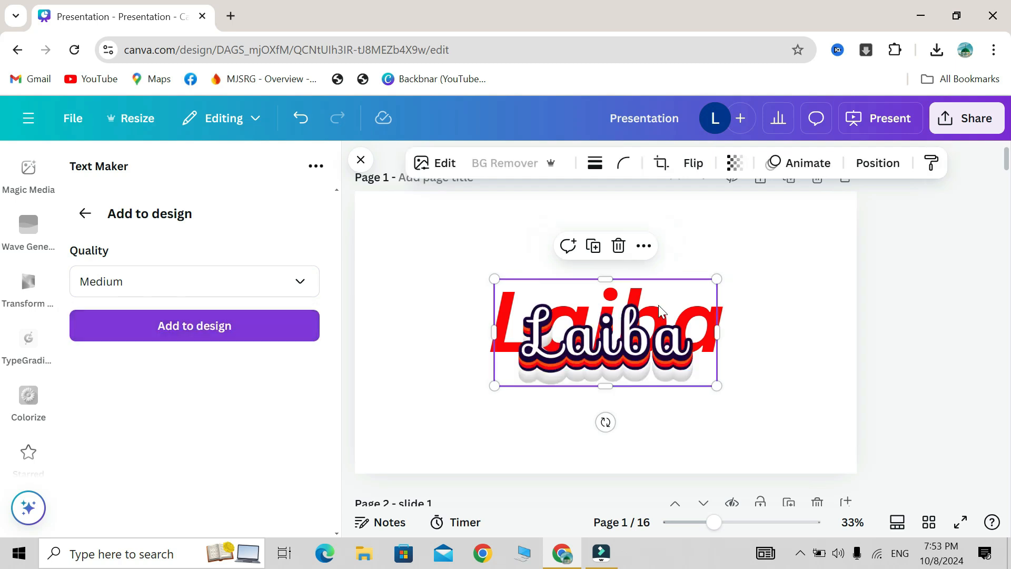
# - Separate the overlapping texts on page 1, moving the Retro graphic to the lower left and the red heading to the right edge
pyautogui.moveTo(646, 355); pyautogui.dragTo(553, 408)
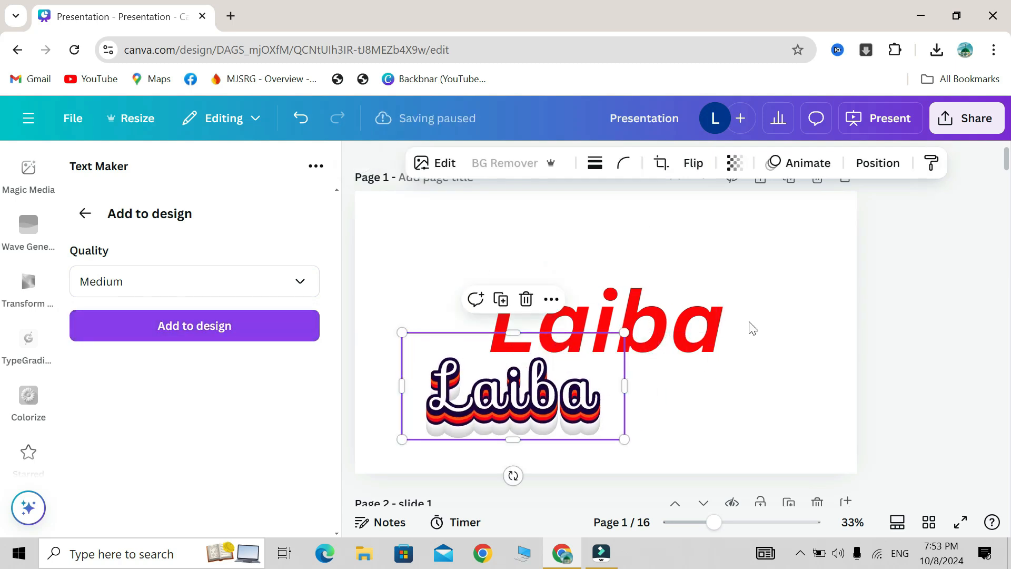
pyautogui.click(707, 333)
pyautogui.moveTo(719, 335); pyautogui.dragTo(850, 363)
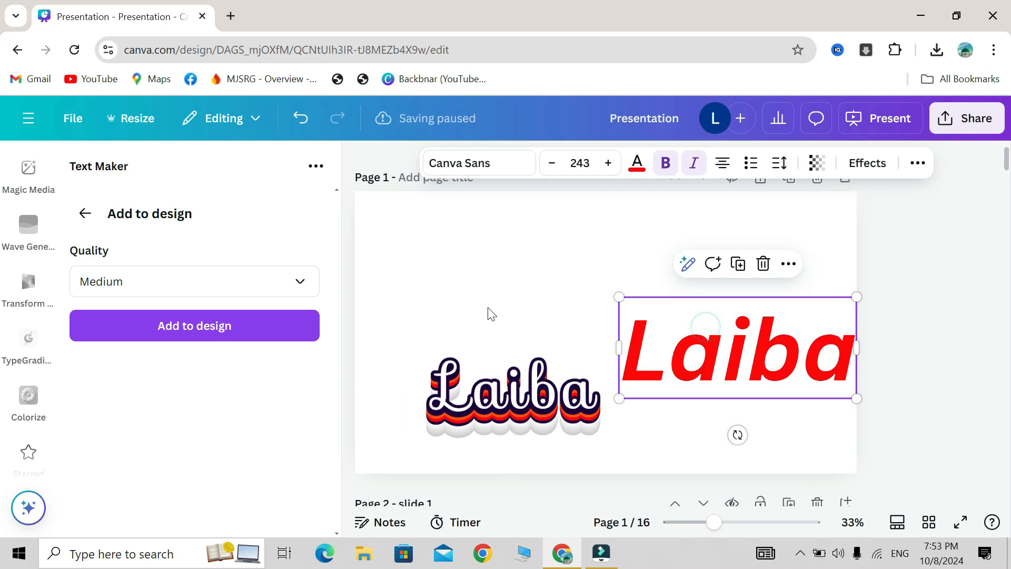
# - Set page 1's background to the solid dark teal-blue from the document colours
pyautogui.click(488, 307)
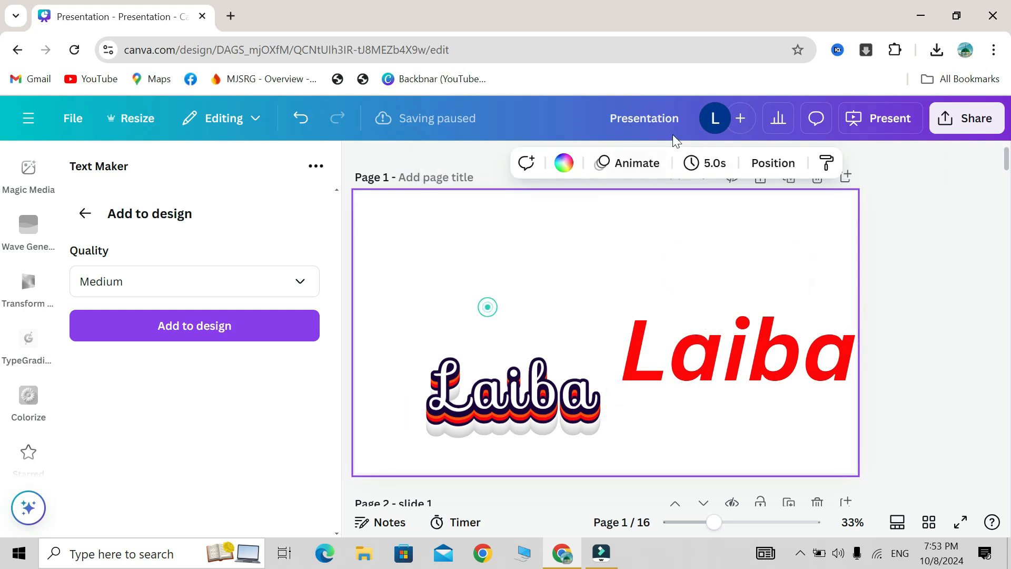
pyautogui.click(564, 163)
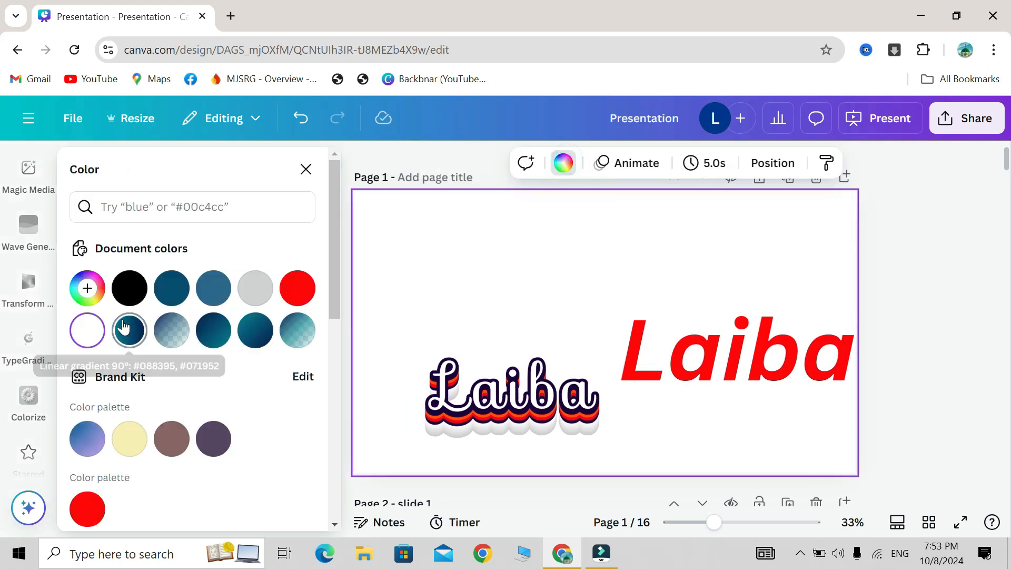
pyautogui.click(171, 288)
# - Enlarge the Retro graphic in the page's upper left and centre the red heading horizontally below it
pyautogui.moveTo(487, 405); pyautogui.dragTo(457, 281)
pyautogui.moveTo(593, 316); pyautogui.dragTo(644, 349)
pyautogui.moveTo(775, 372); pyautogui.dragTo(646, 434)
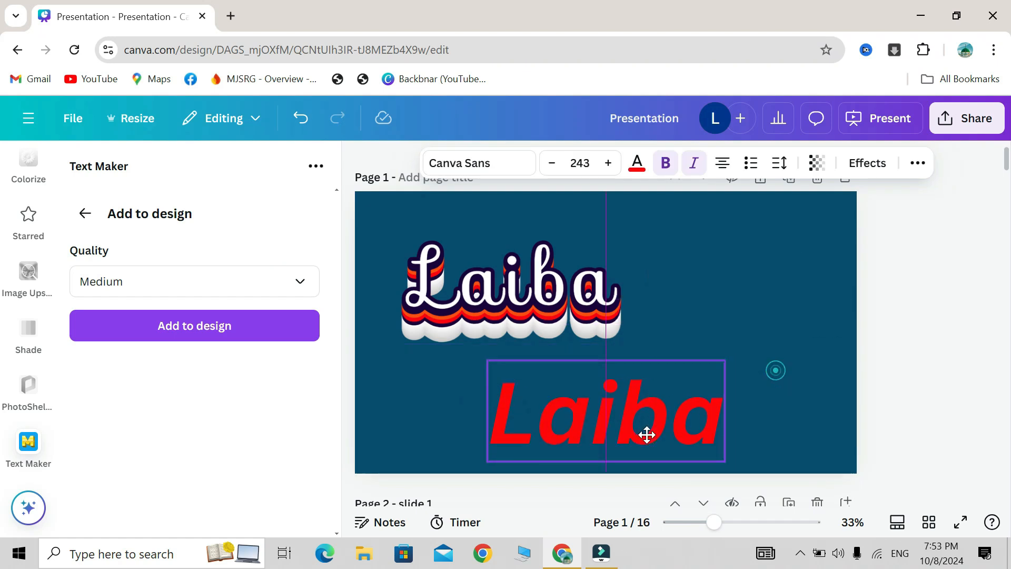
# - Delete the red heading and enlarge the Retro graphic to fill most of page 1
pyautogui.click(631, 330)
pyautogui.moveTo(561, 289); pyautogui.dragTo(572, 304)
pyautogui.moveTo(664, 360); pyautogui.dragTo(809, 430)
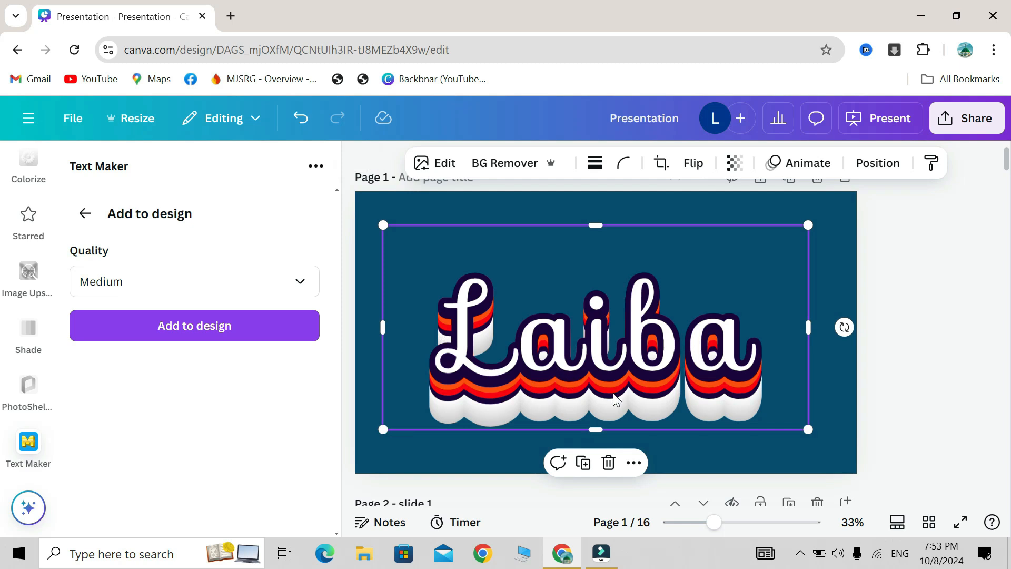
pyautogui.scroll(-3, 592, 360)
pyautogui.scroll(3, 592, 360)
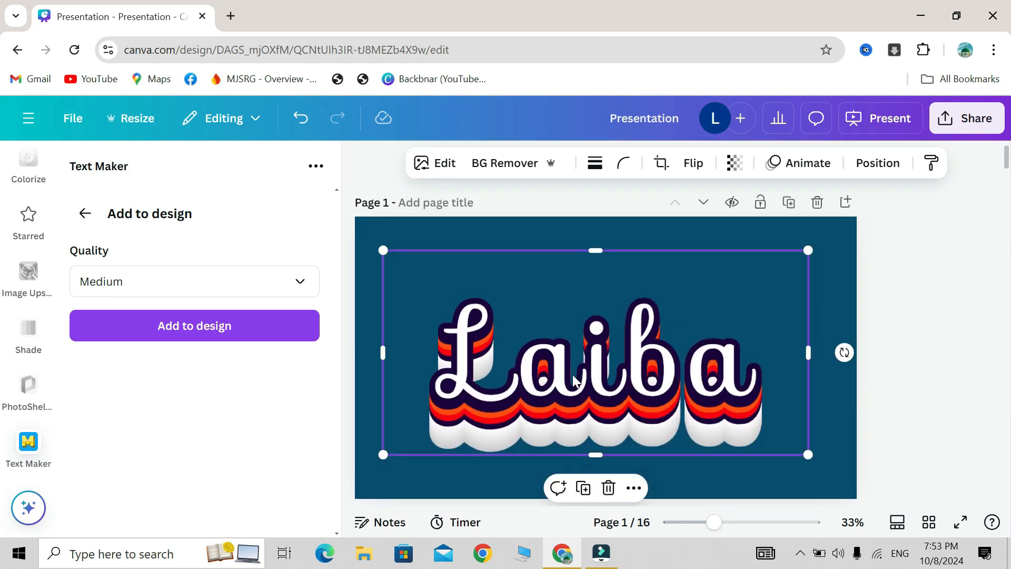
pyautogui.scroll(-3, 573, 375)
pyautogui.scroll(-2, 573, 374)
pyautogui.scroll(7, 573, 374)
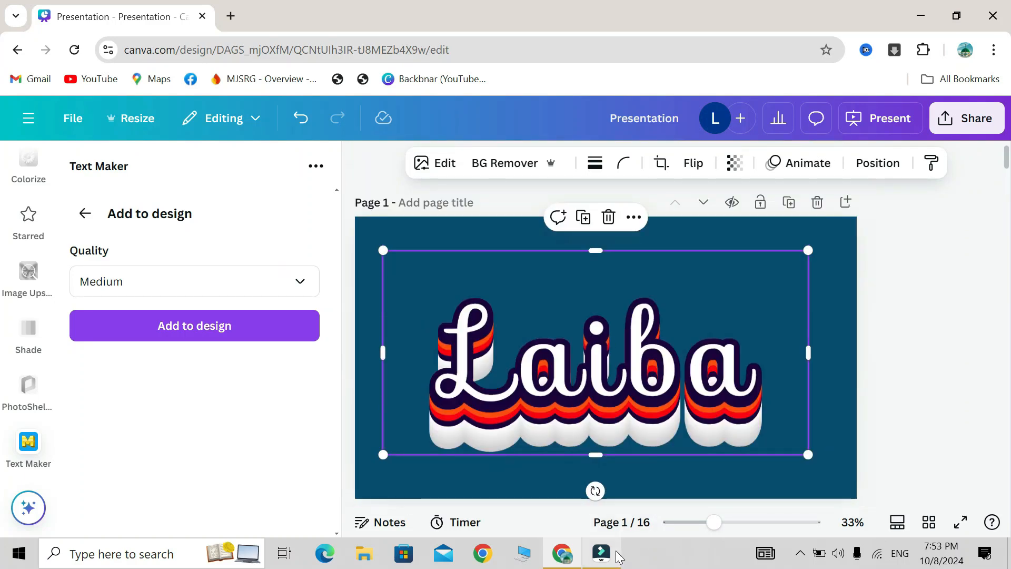
pyautogui.moveTo(617, 551)
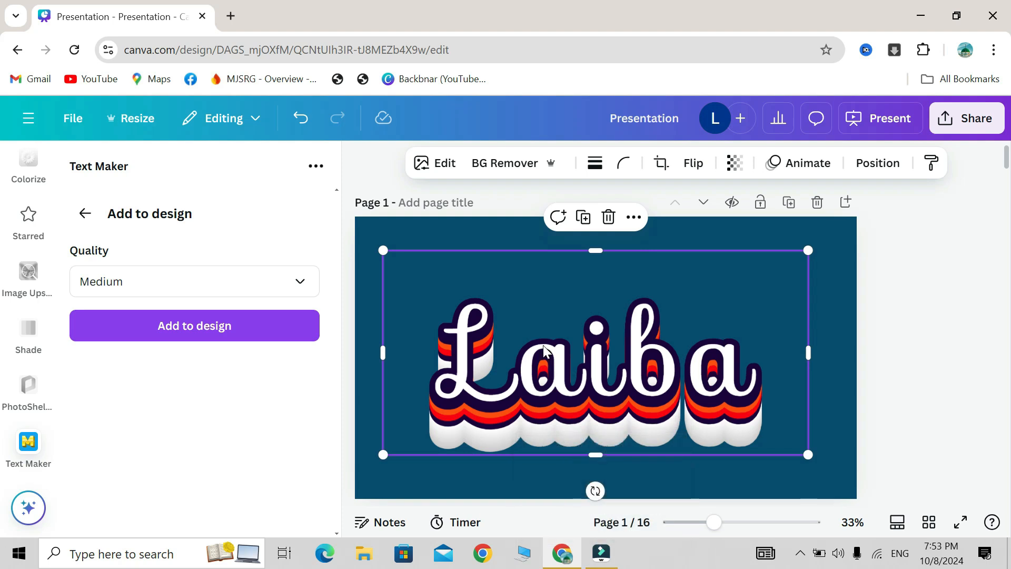